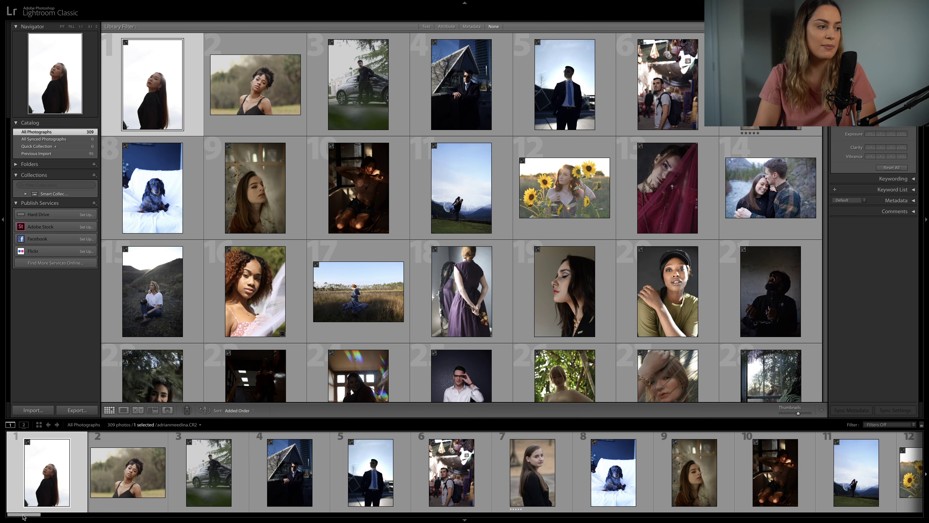
Step: Look through the All Photographs collection in order, from the first photo through photo 146
left_click_drag(23, 517, 34, 517)
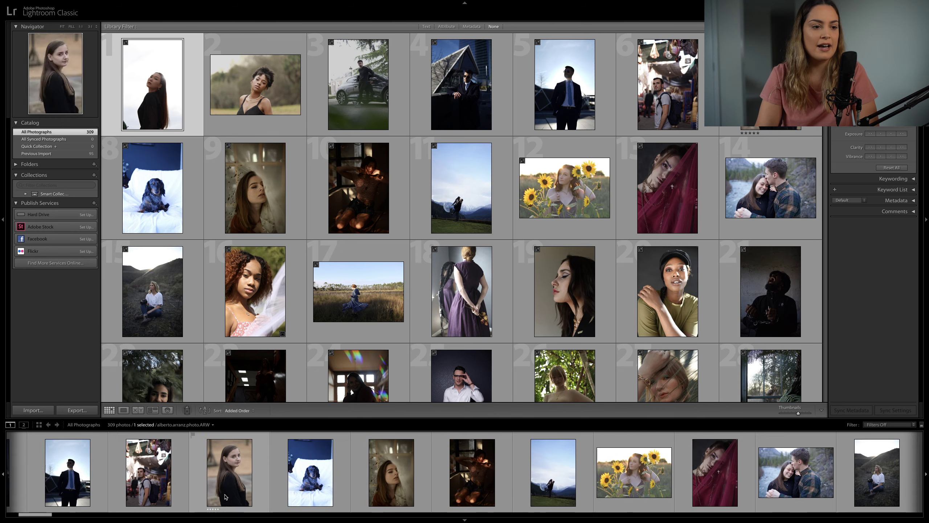
scroll(225, 497, "down", 4)
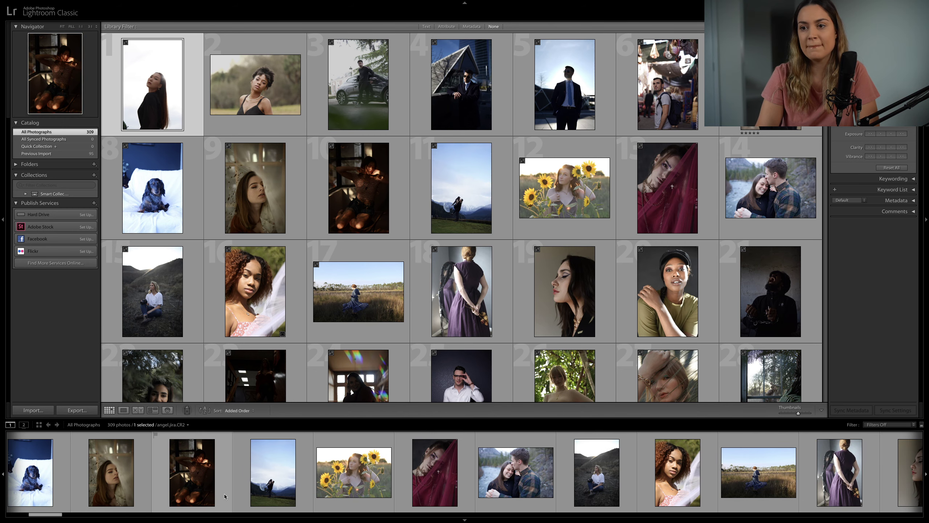
scroll(224, 495, "down", 3)
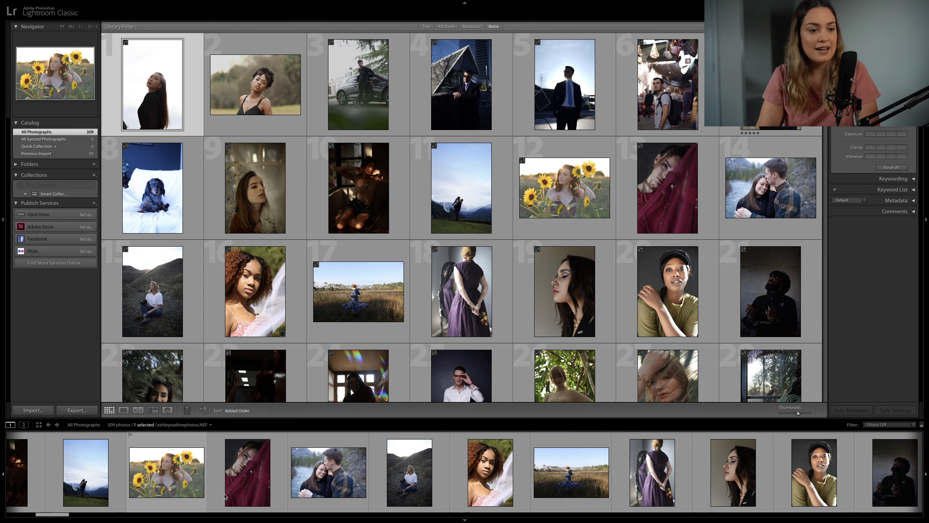
scroll(225, 495, "down", 4)
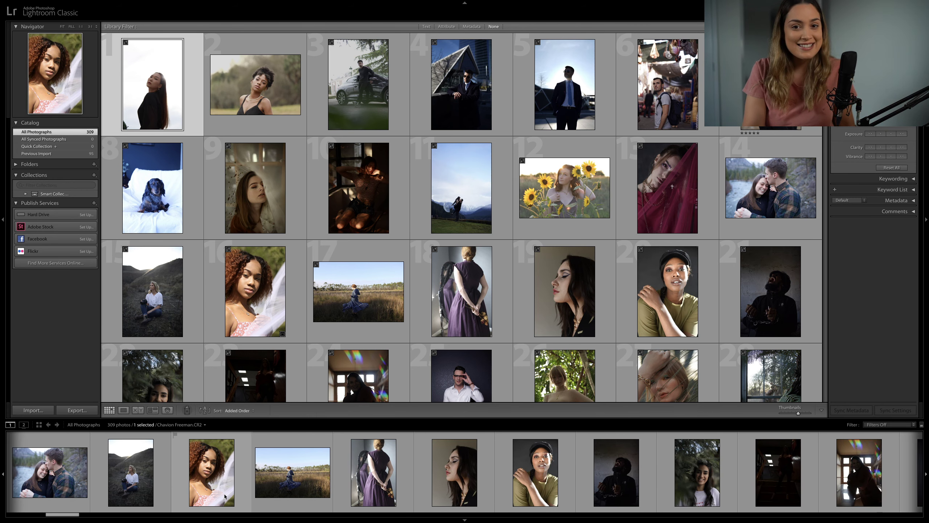
scroll(224, 495, "down", 4)
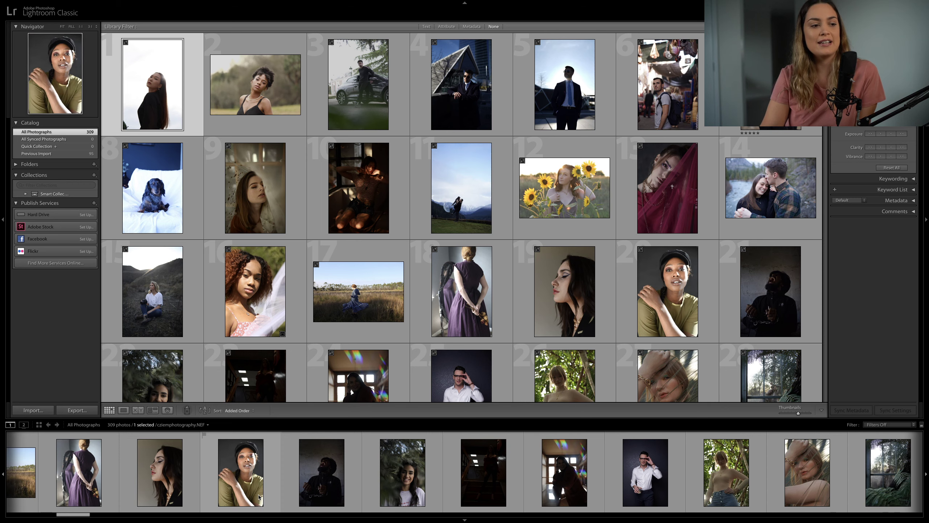
scroll(258, 496, "down", 1)
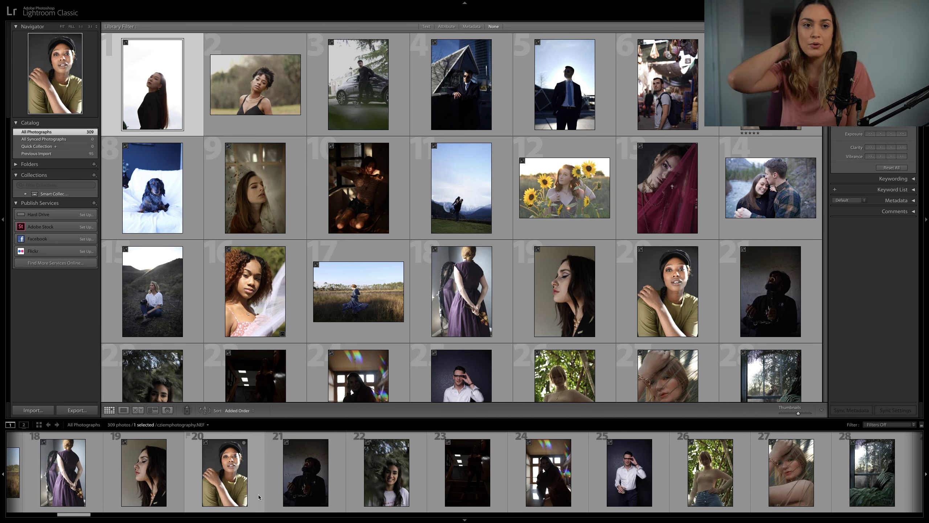
key("Right")
key("Right")
key("Right")
key("Right")
key("Right")
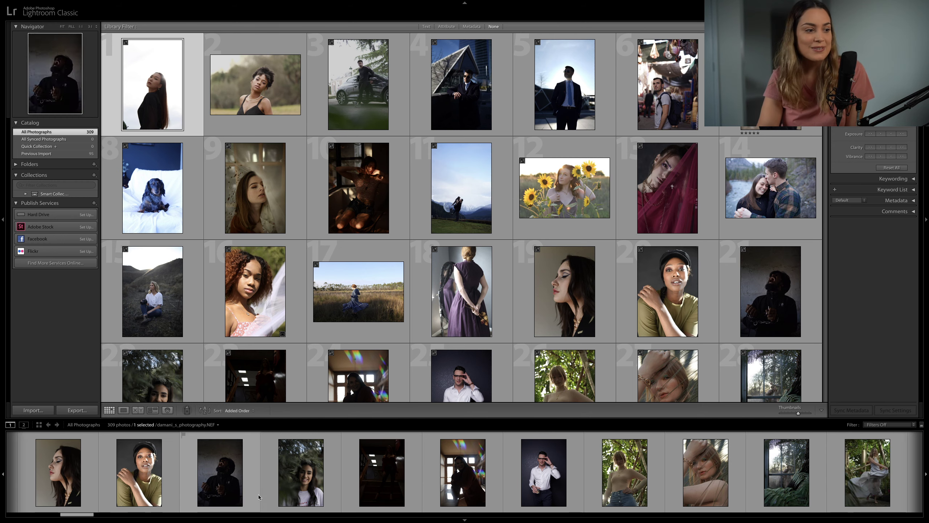
key("Right")
key("Right")
key("Right")
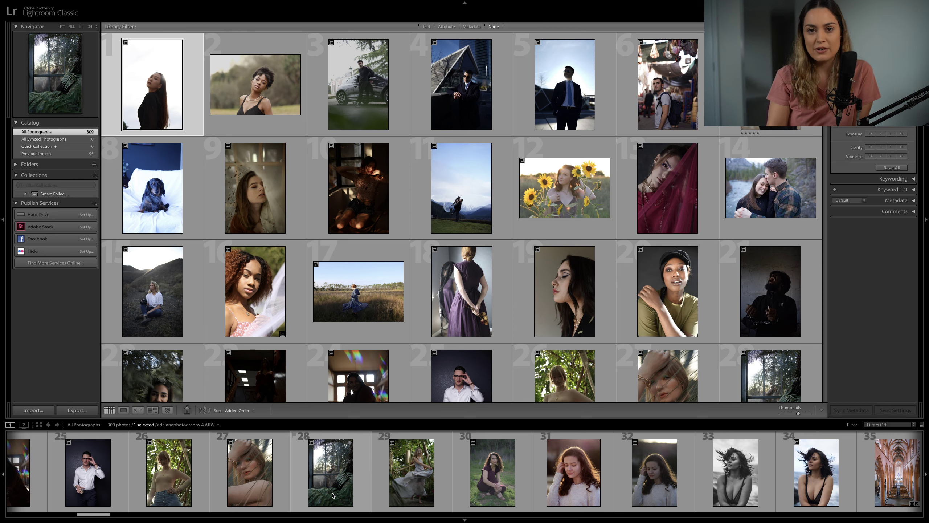
key("Right")
key("Right")
key("Right")
key("Right")
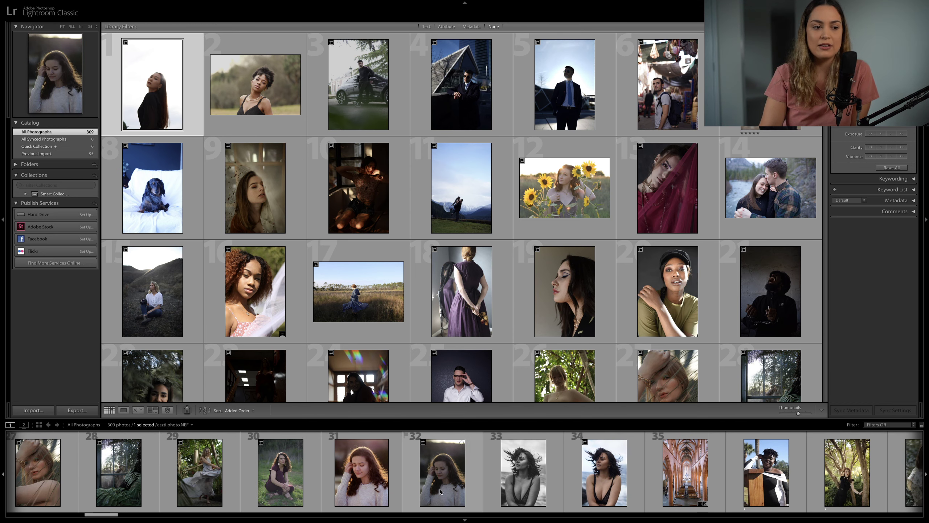
key("Right")
key("Right")
key("Right")
key("Right")
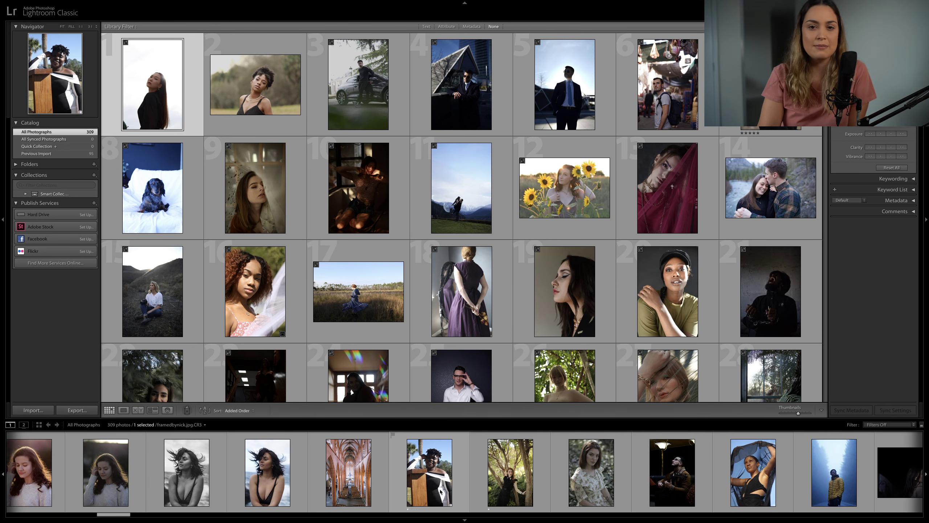
key("Right")
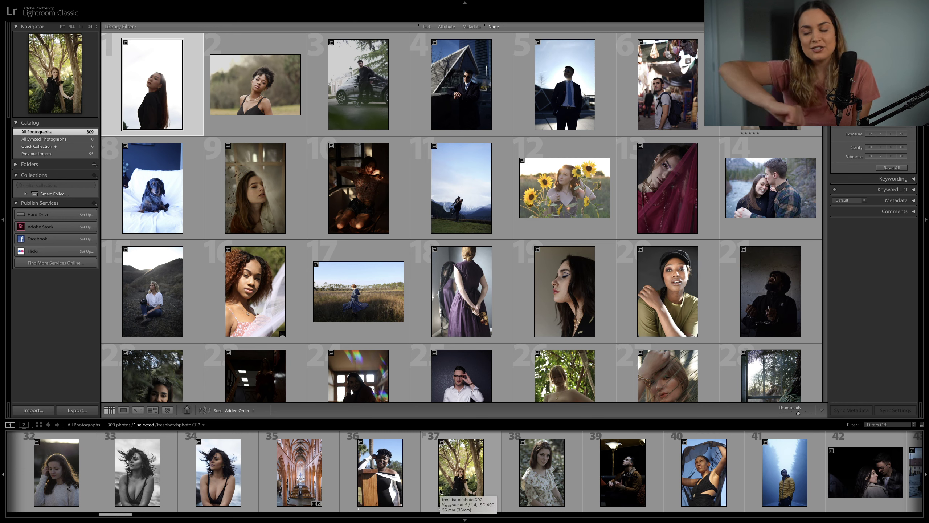
key("Right")
key("Right")
key("Right")
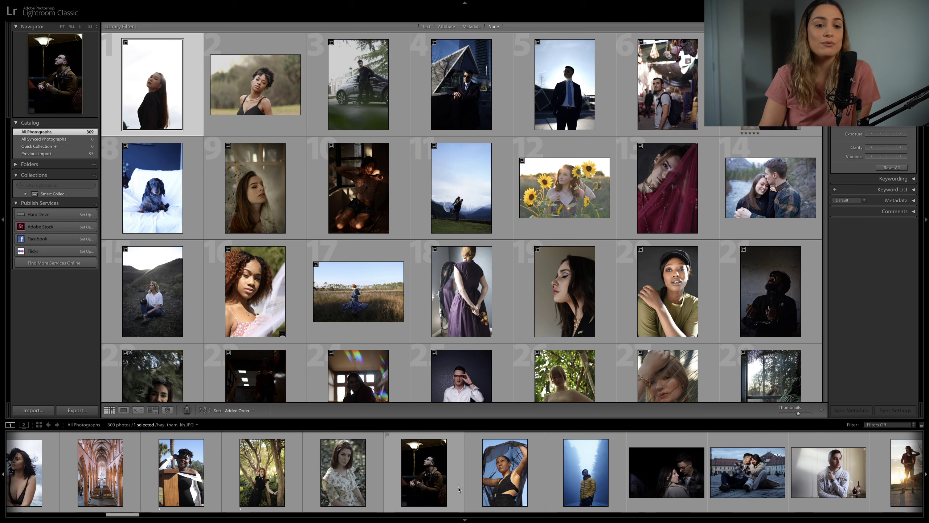
key("Right")
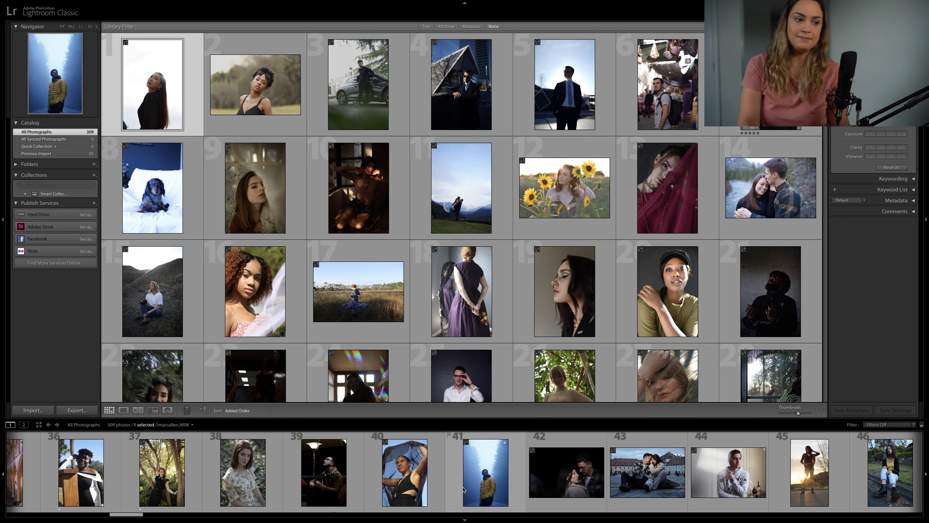
key("Right")
key("Right")
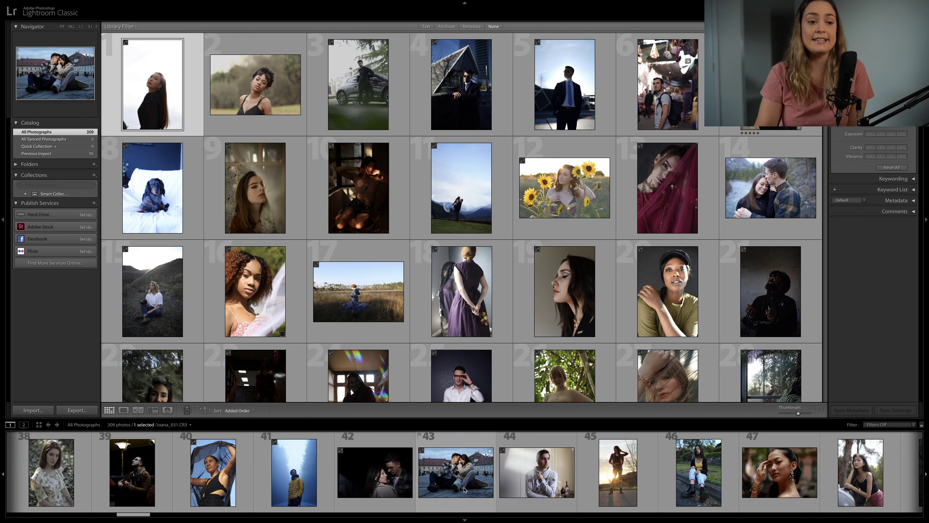
key("Right")
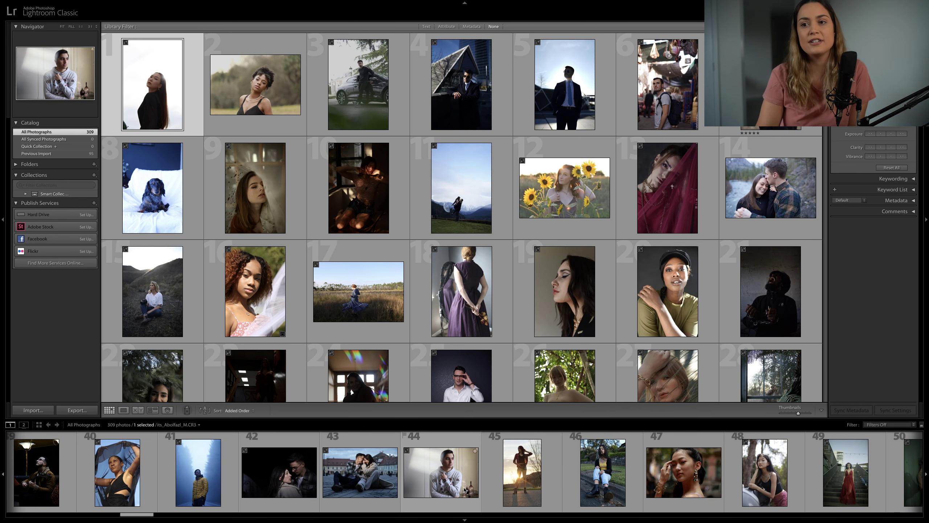
key("Right")
key("Right")
key("Right")
key("Right")
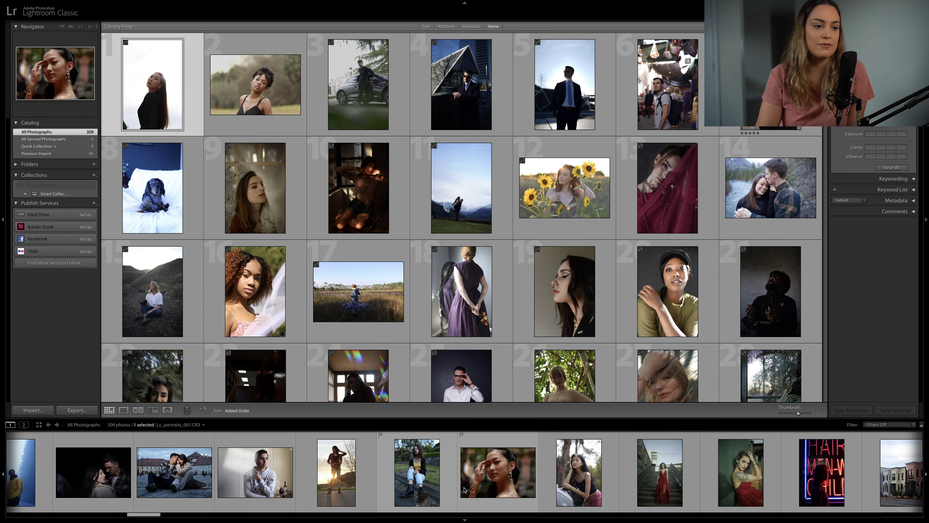
key("Right")
key("Right")
key("Right")
key("Right")
key("Right")
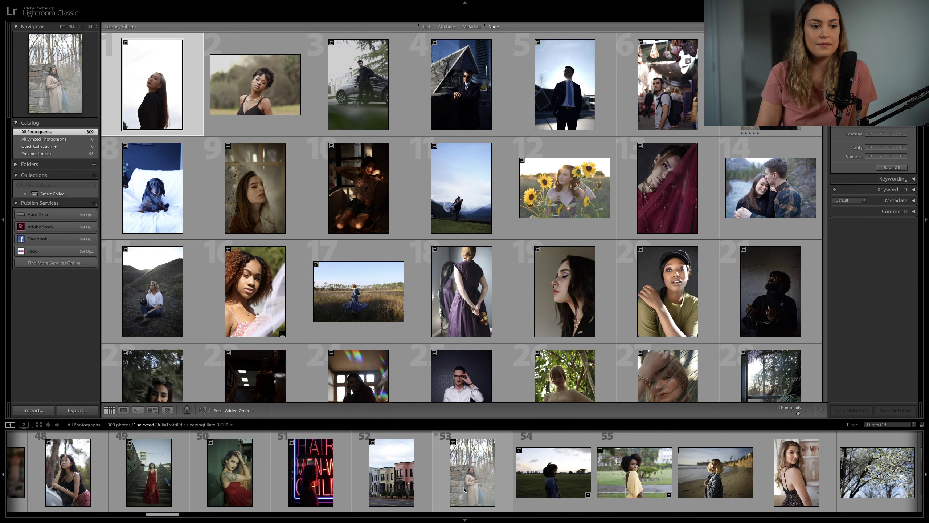
key("Right")
key("Right")
key("Right")
key("Right")
key("Right")
key("Right")
key("Right")
key("Right")
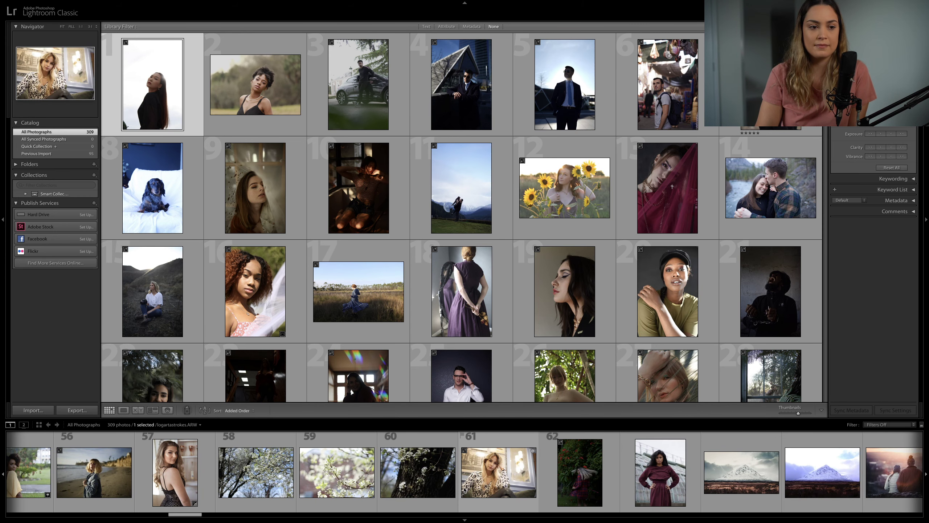
key("Right")
key("Right")
key("Right")
key("Right")
key("Right")
key("Right")
key("Right")
key("Right")
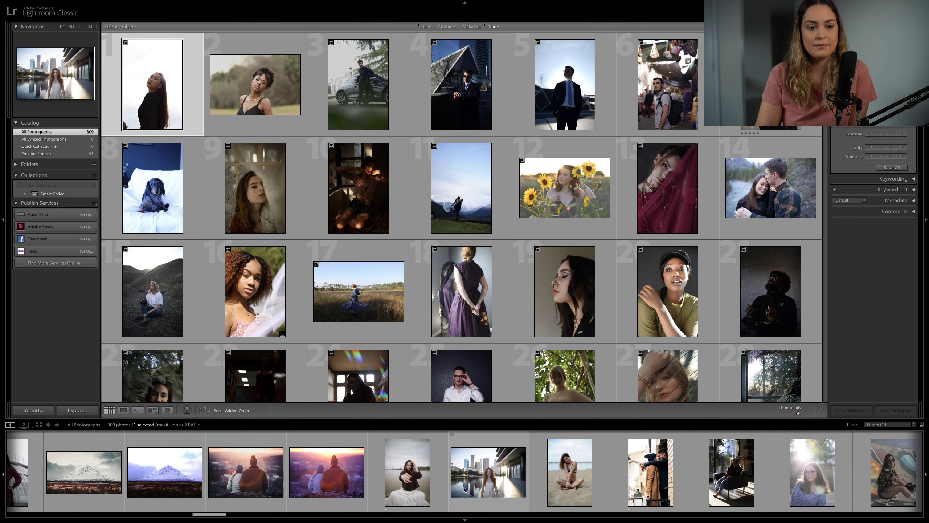
key("Right")
key("Right")
key("Right")
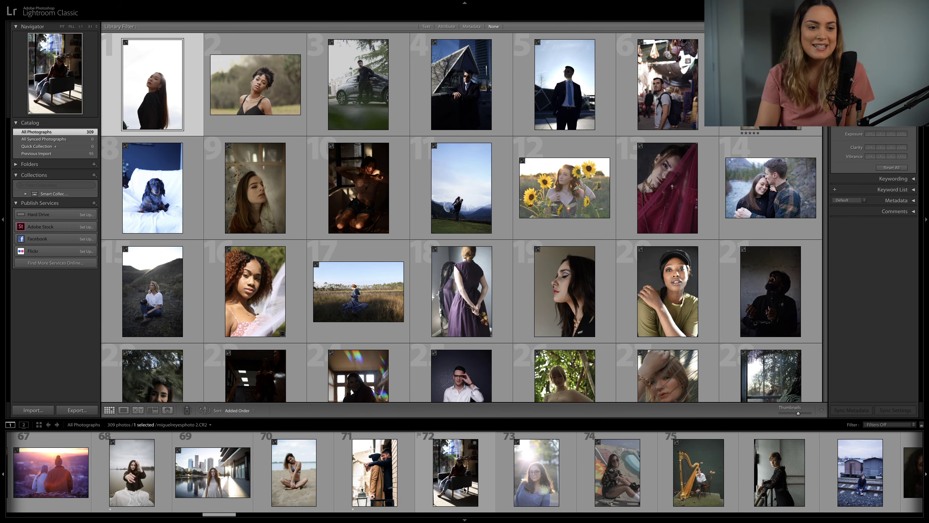
key("Right")
key("Right")
key("Right")
key("Right")
key("Right")
key("Right")
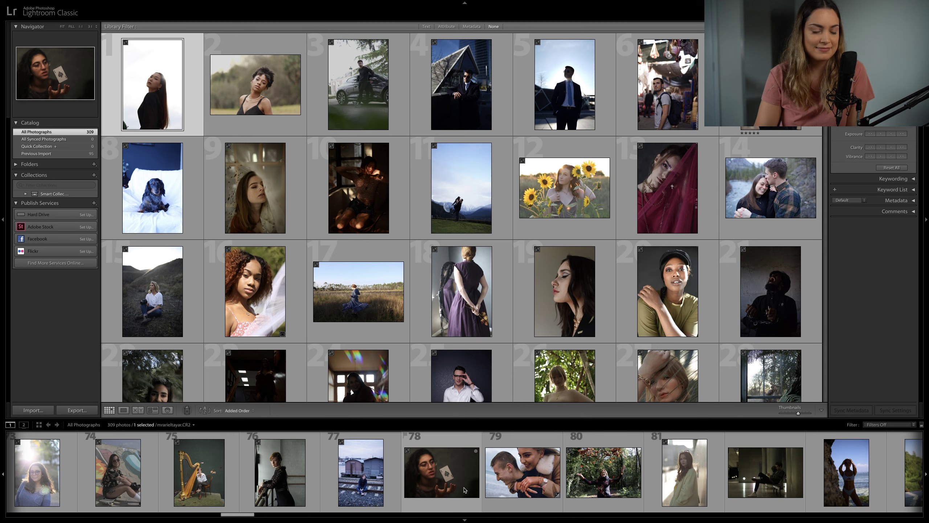
key("Right")
key("Right")
key("Right")
key("Right")
key("Right")
key("Right")
key("Right")
key("Right")
key("Right")
key("Right")
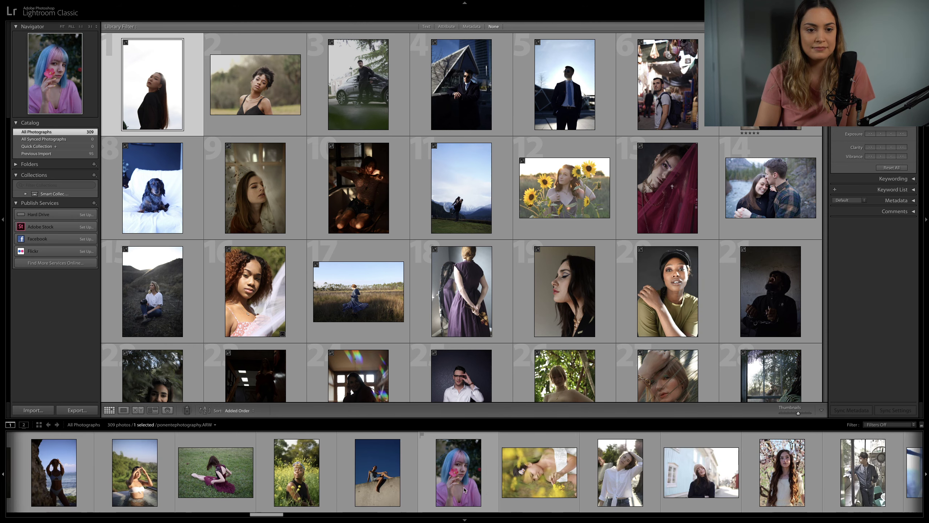
key("Right")
key("Right")
key("Right")
key("Right")
key("Right")
key("Right")
key("Right")
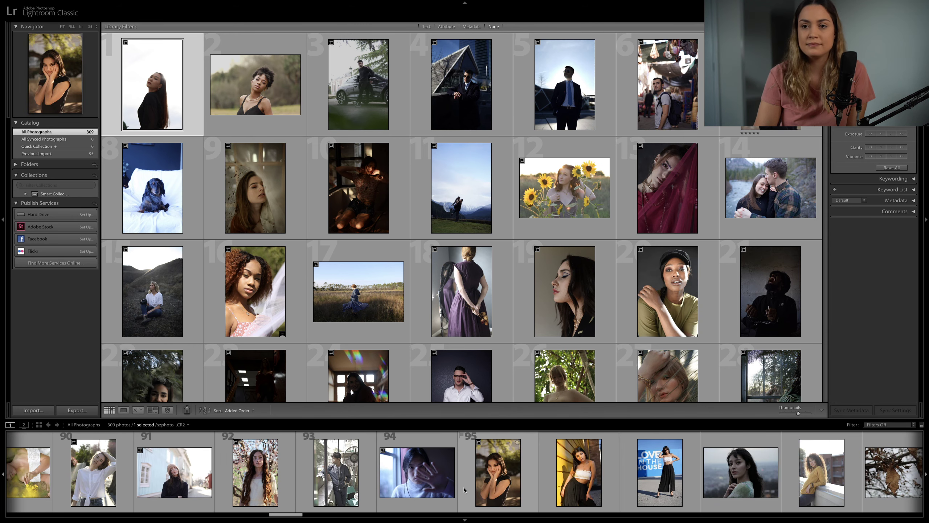
key("Right")
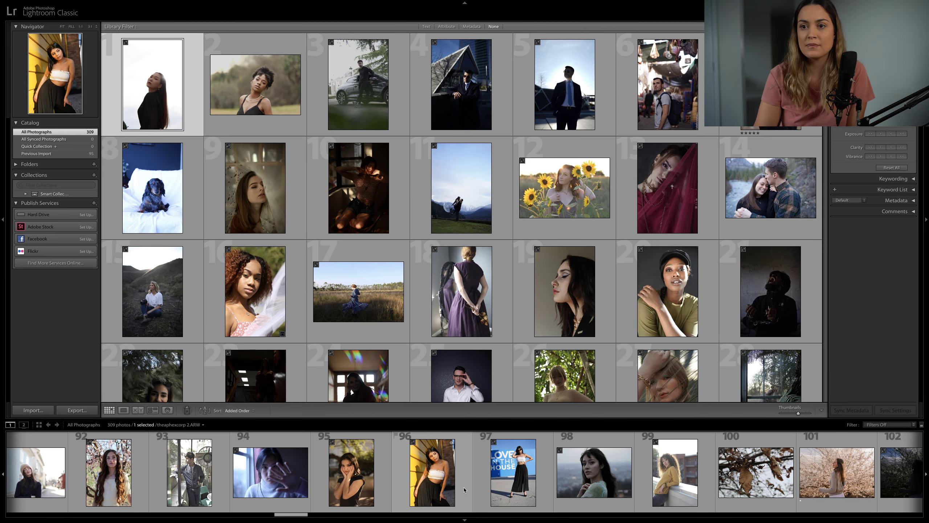
key("Right")
key("Right")
key("Right")
key("Right")
key("Right")
key("Right")
key("Right")
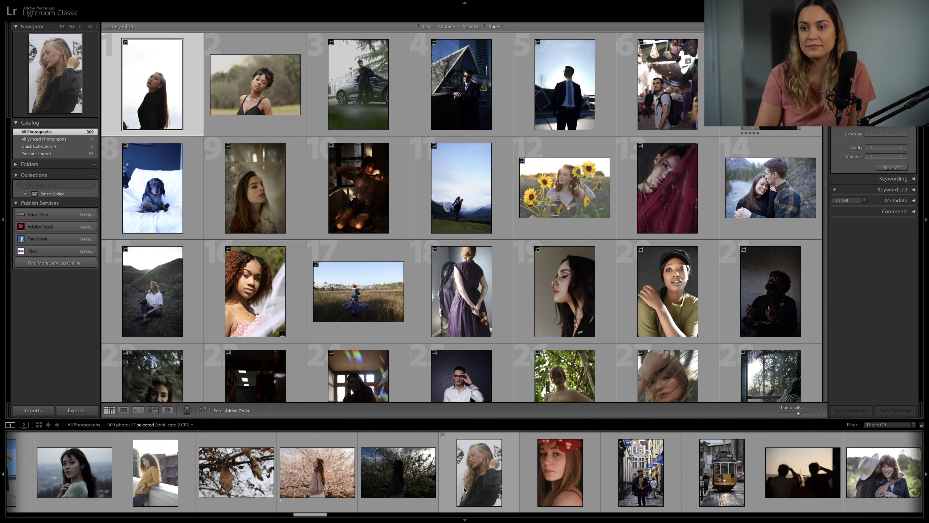
key("Right")
key("Right")
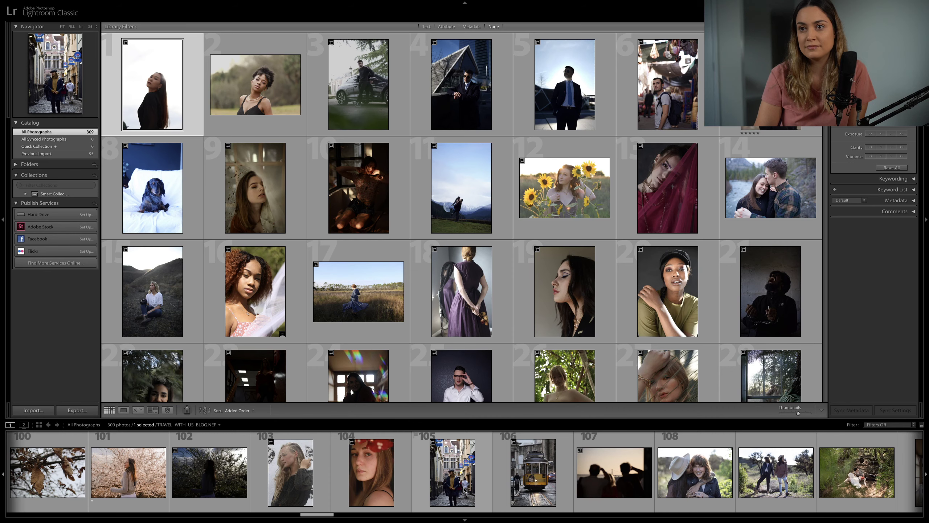
key("Right")
key("Right")
key("Right")
key("Right")
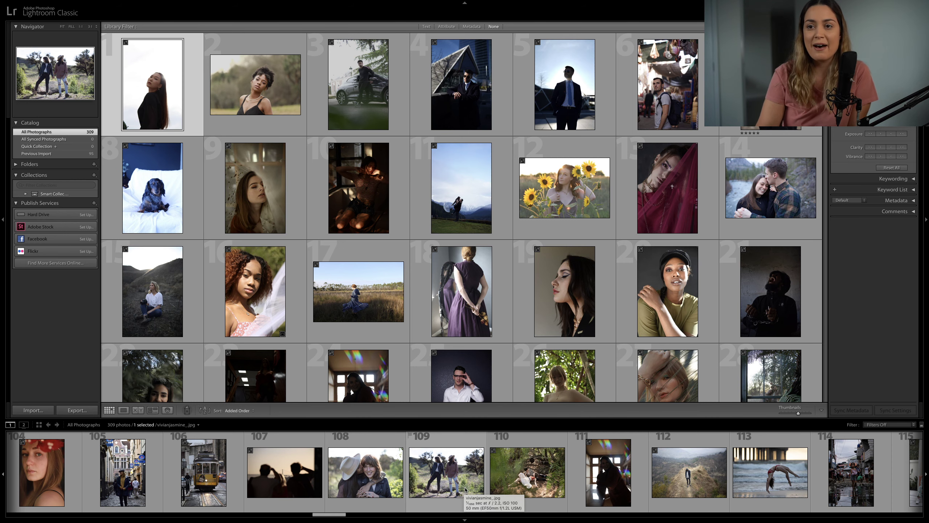
key("Right")
key("Right")
key("Right")
key("Right")
key("Right")
key("Right")
key("Right")
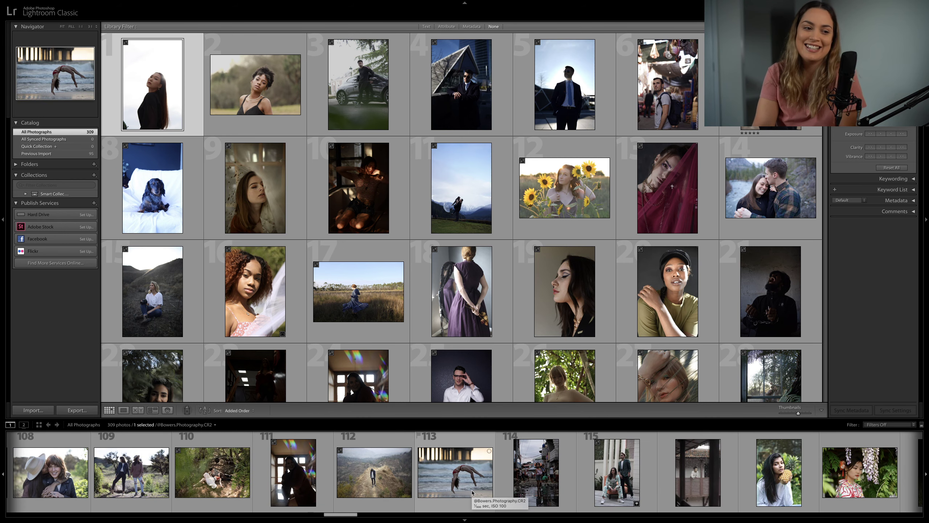
key("Right")
key("Right")
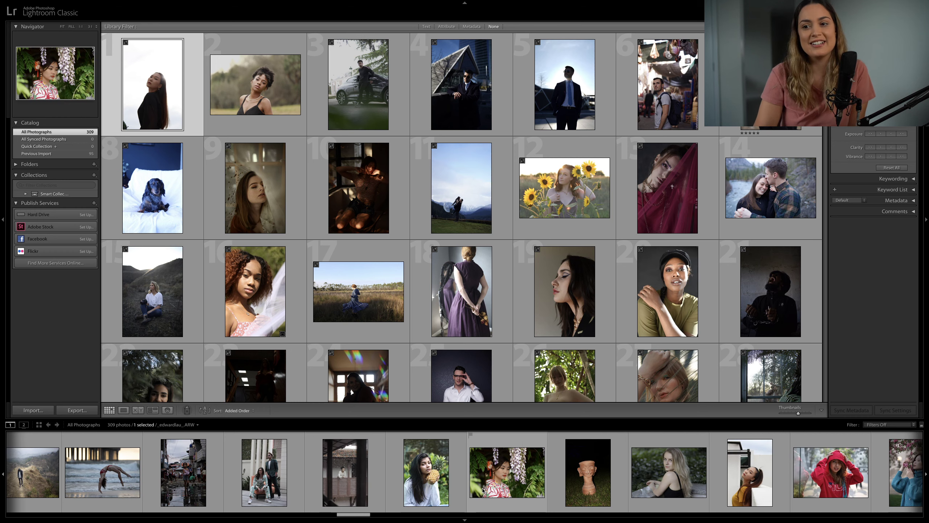
key("Right")
key("Right")
key("Right")
key("Right")
key("Right")
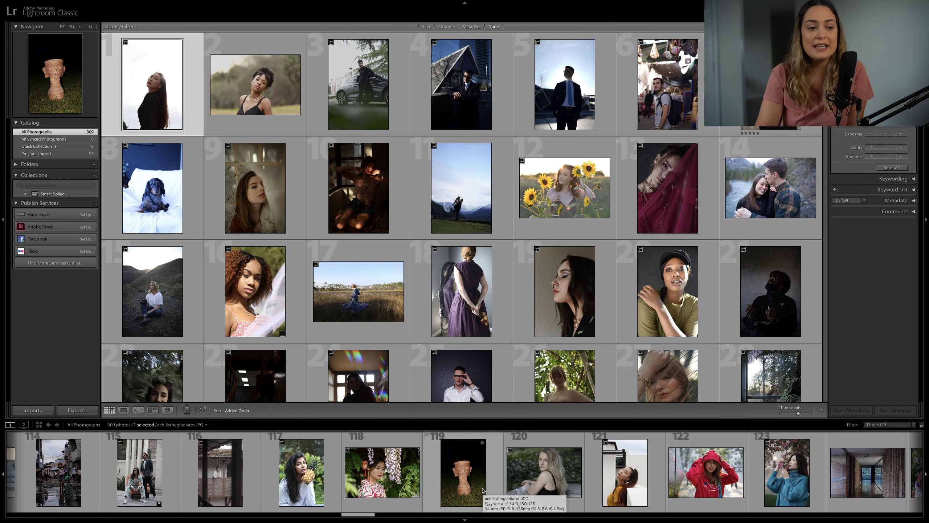
key("Right")
key("Right")
key("Right")
key("Right")
key("Right")
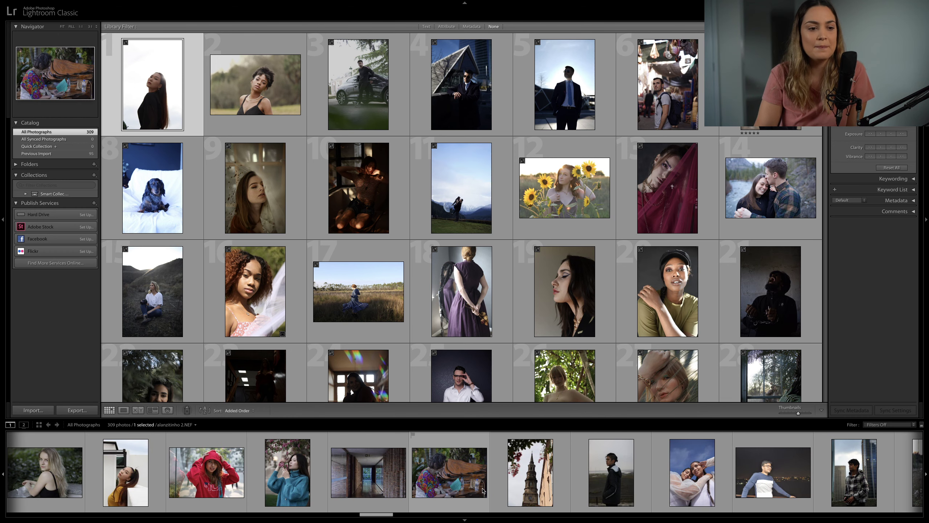
key("Right")
key("Right")
key("Right")
key("Right")
key("Right")
key("Right")
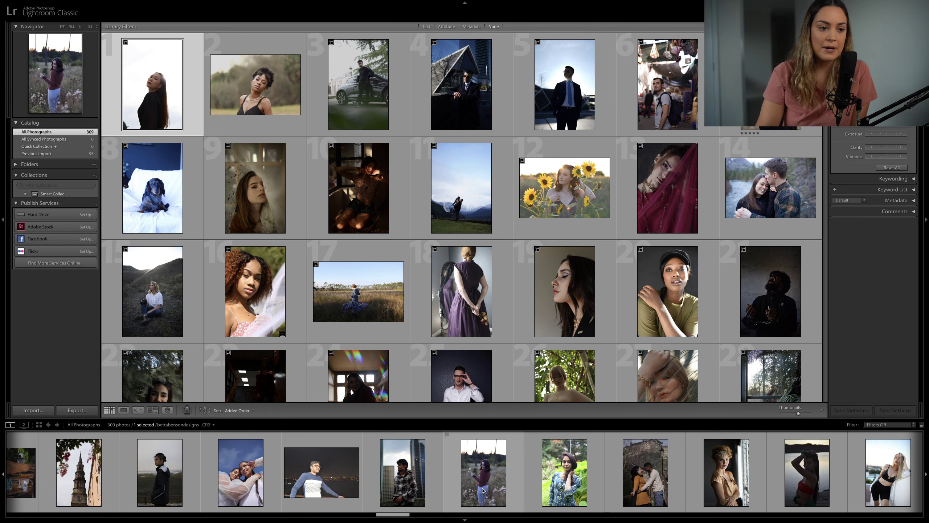
key("Right")
key("Right")
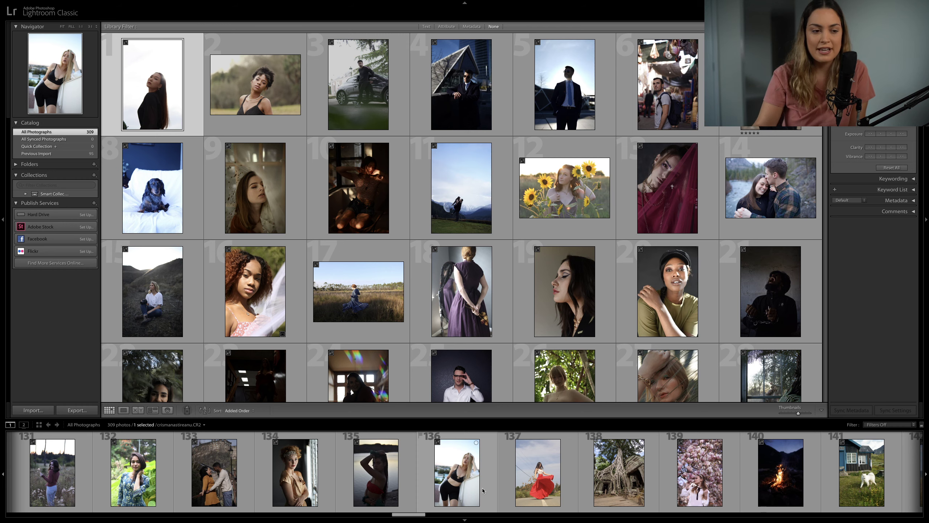
key("Right")
key("Right")
key("Right")
key("Right")
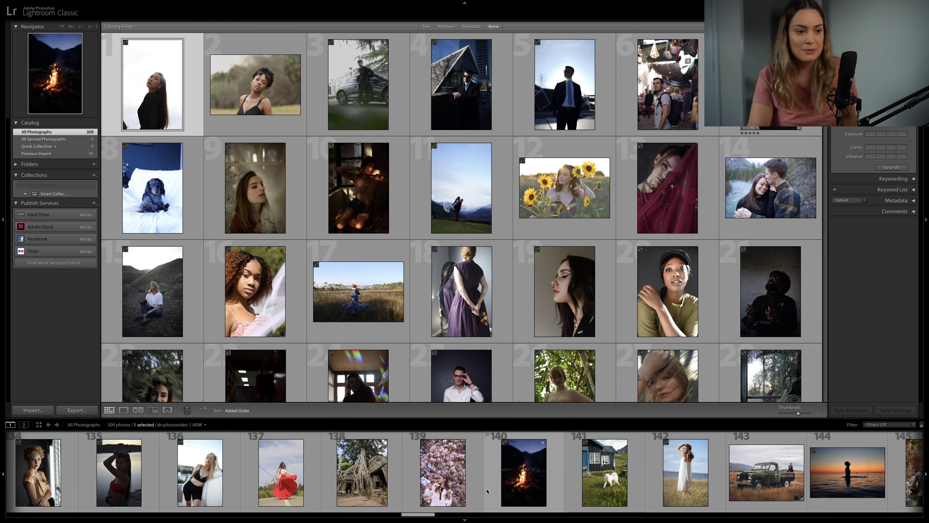
key("Right")
key("Right")
key("Right")
key("Right")
key("Right")
key("Right")
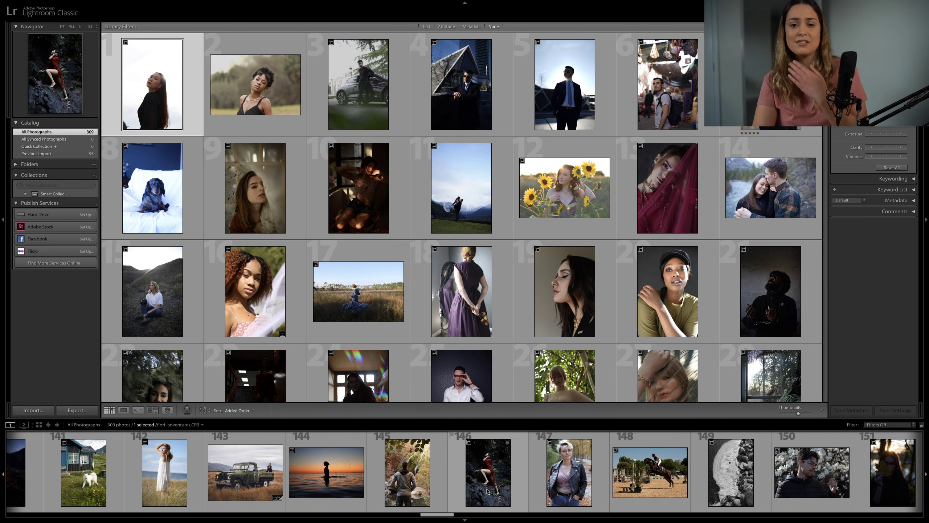
Step: Look through the All Photographs collection in order, from photo 147 through photo 280
key("Right")
key("Right")
key("Right")
key("Right")
key("Right")
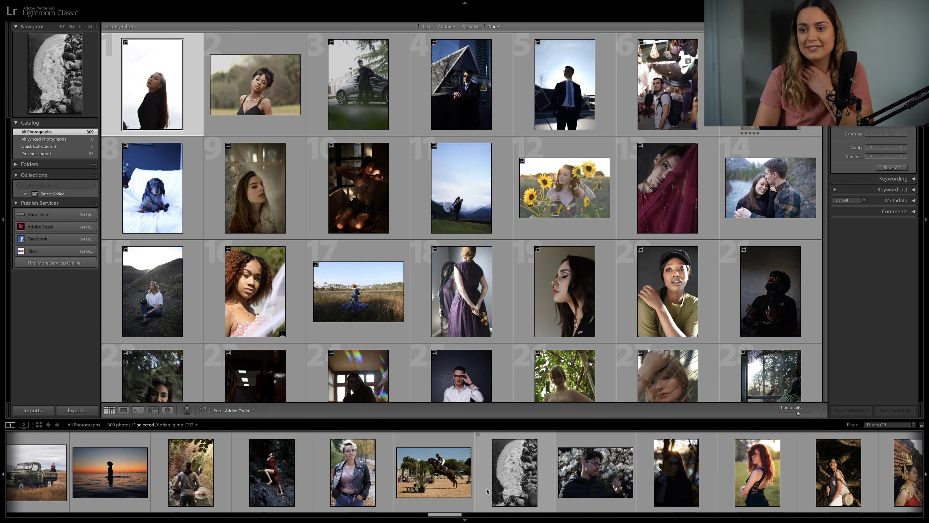
key("Right")
key("Right")
key("Right")
key("Right")
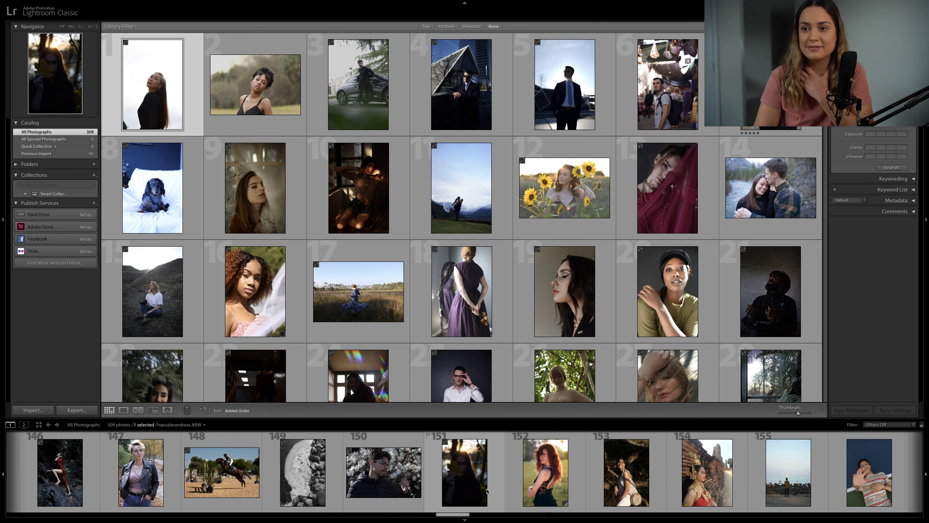
key("Right")
key("Right")
key("Right")
key("Right")
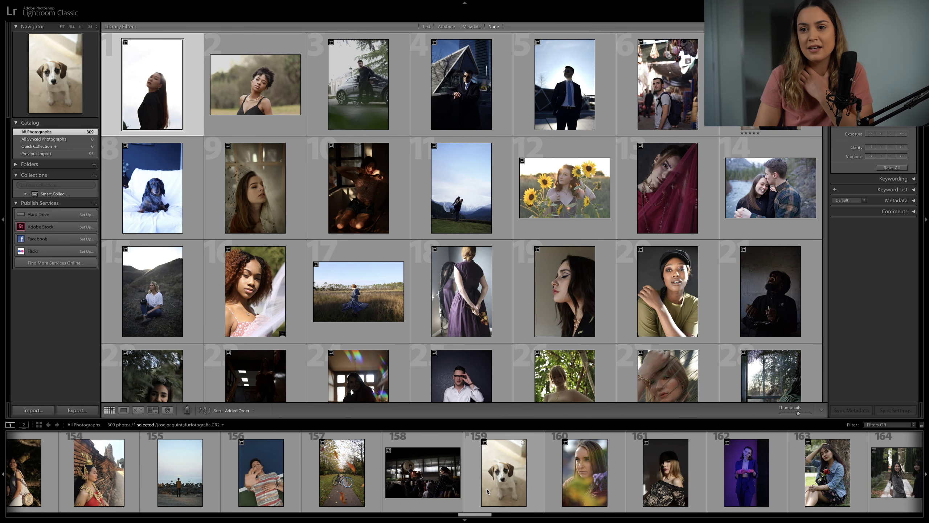
key("Right")
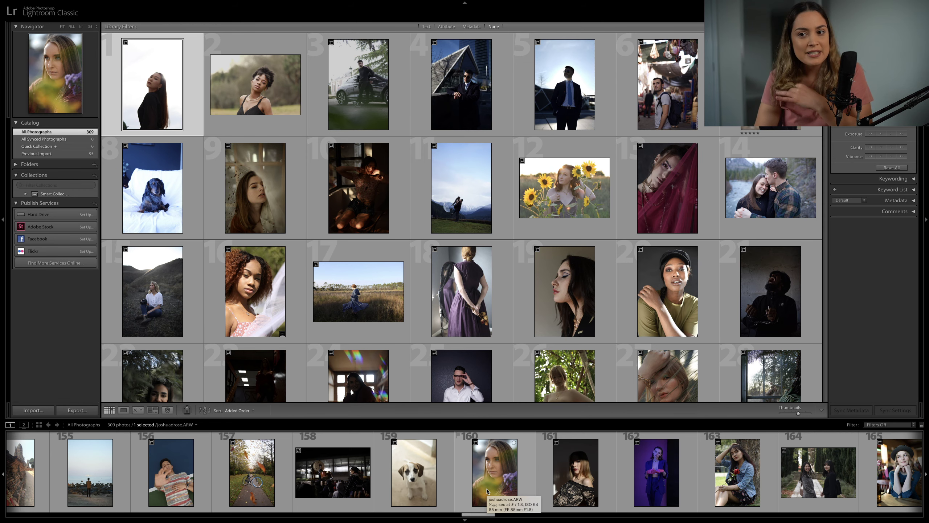
key("Right")
key("Right")
key("Right")
key("Right")
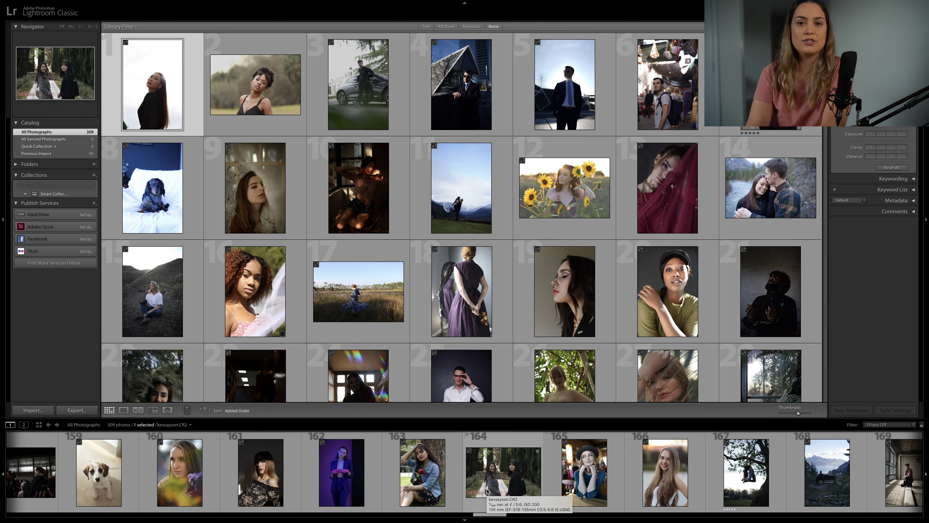
key("Right")
key("Right")
key("Right")
key("Right")
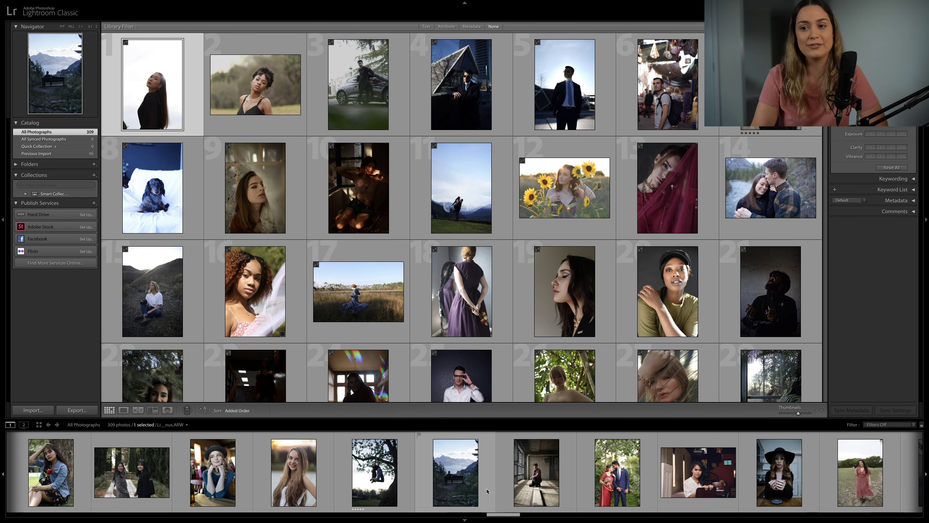
key("Right")
key("Right")
key("Right")
key("Right")
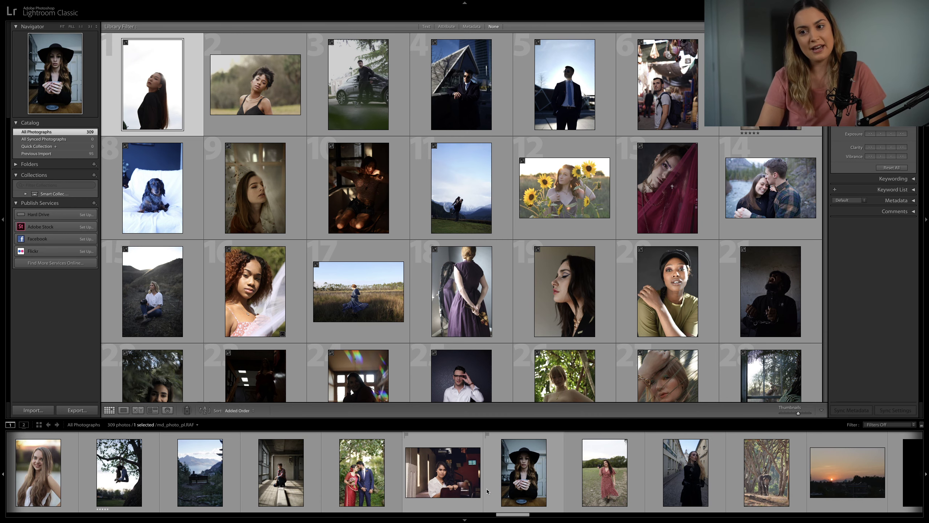
key("Right")
key("Right")
key("Right")
key("Right")
key("Right")
key("Right")
key("Right")
key("Right")
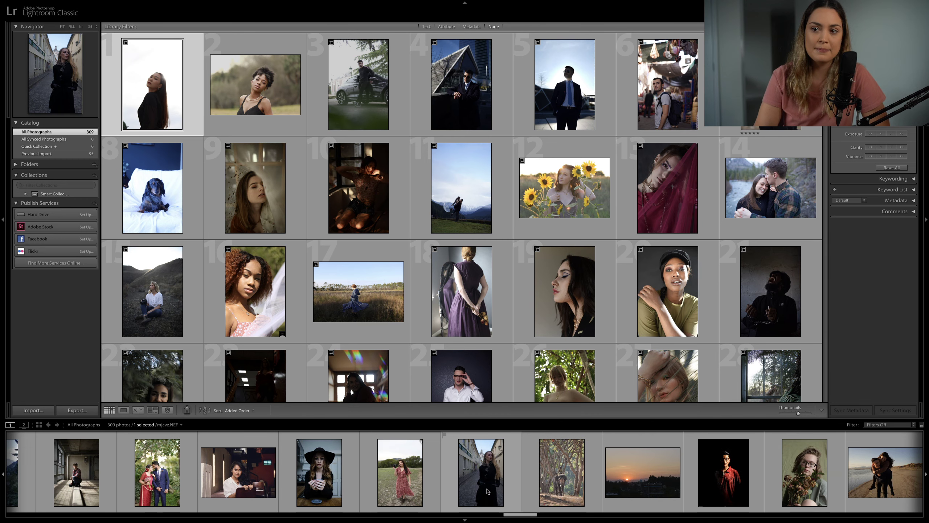
key("Right")
key("Right")
key("Right")
key("Right")
key("Right")
key("Right")
key("Right")
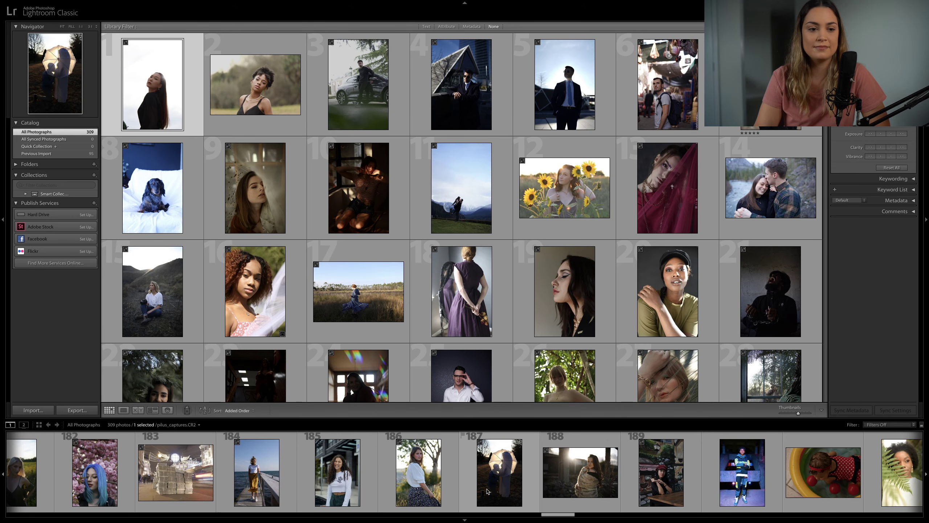
key("Right")
key("Right")
key("Right")
key("Right")
key("Right")
key("Right")
key("Right")
key("Right")
key("Right")
key("Right")
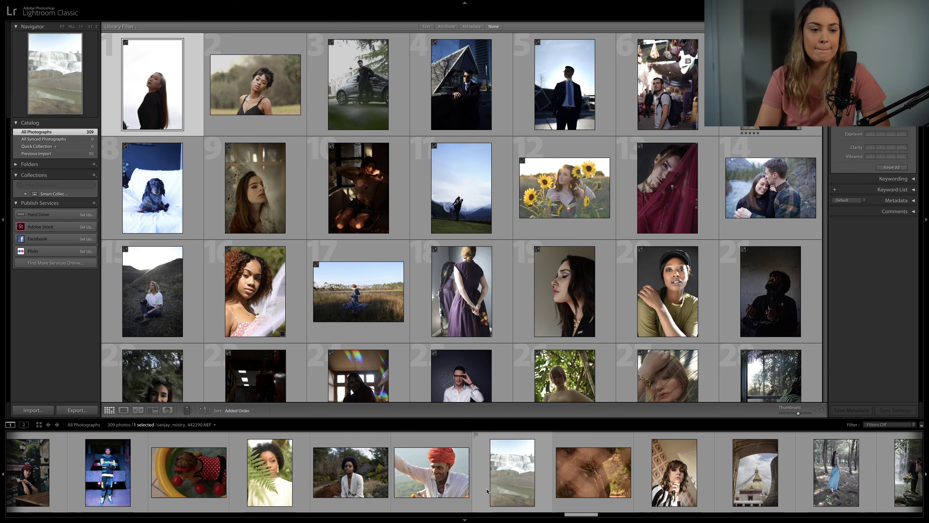
key("Right")
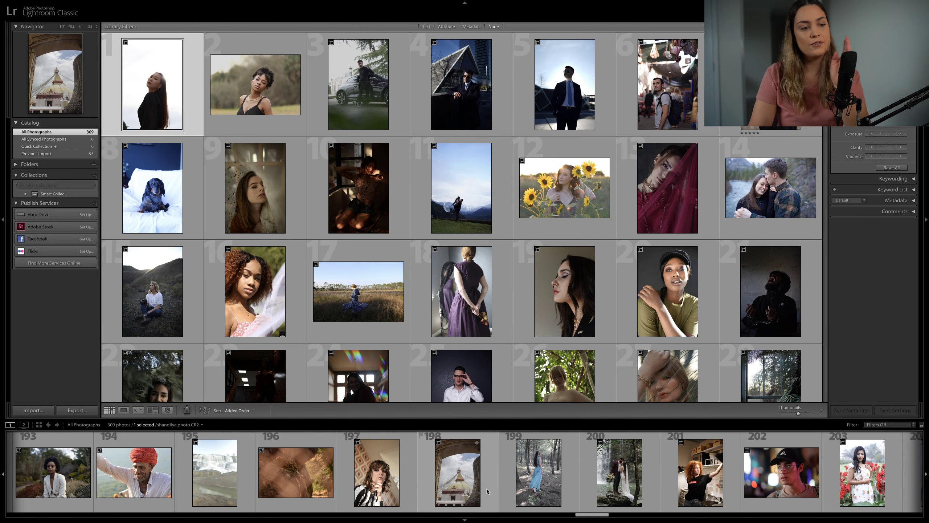
key("Right")
key("Right")
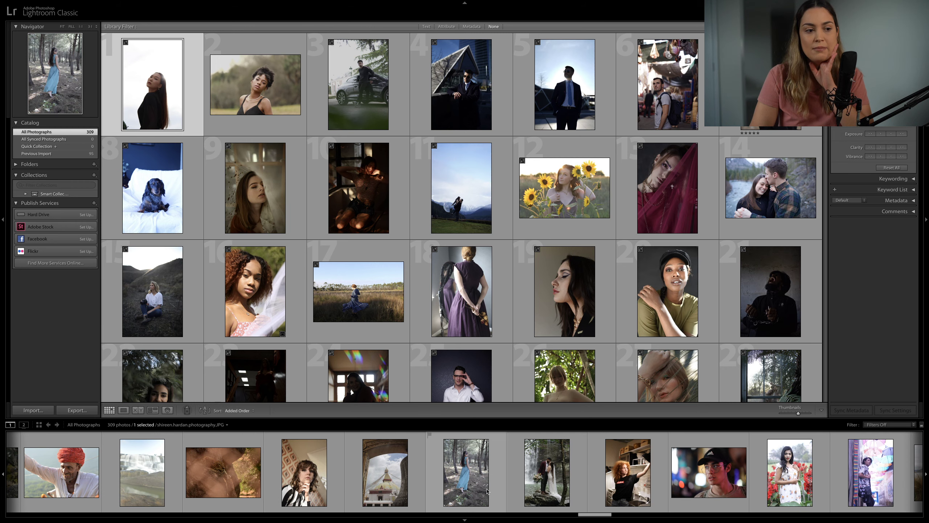
key("Right")
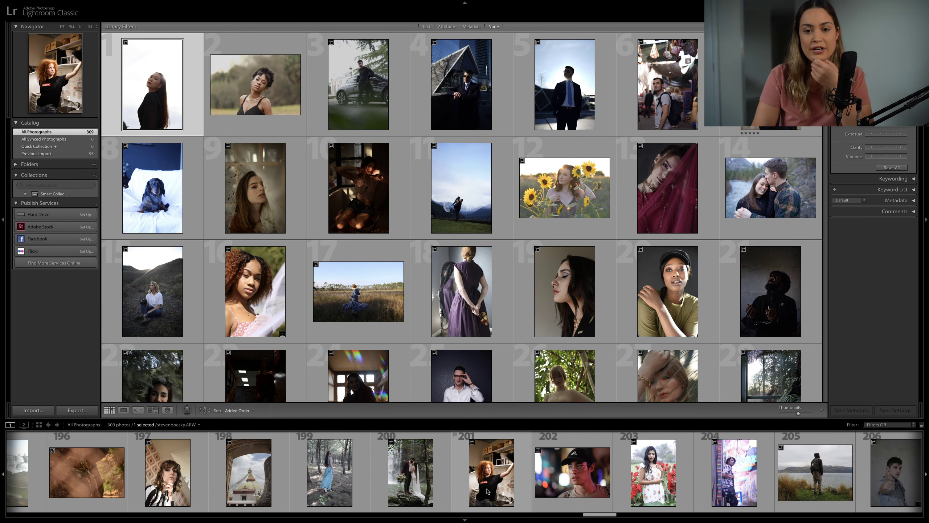
key("Right")
key("Right")
key("Right")
key("Right")
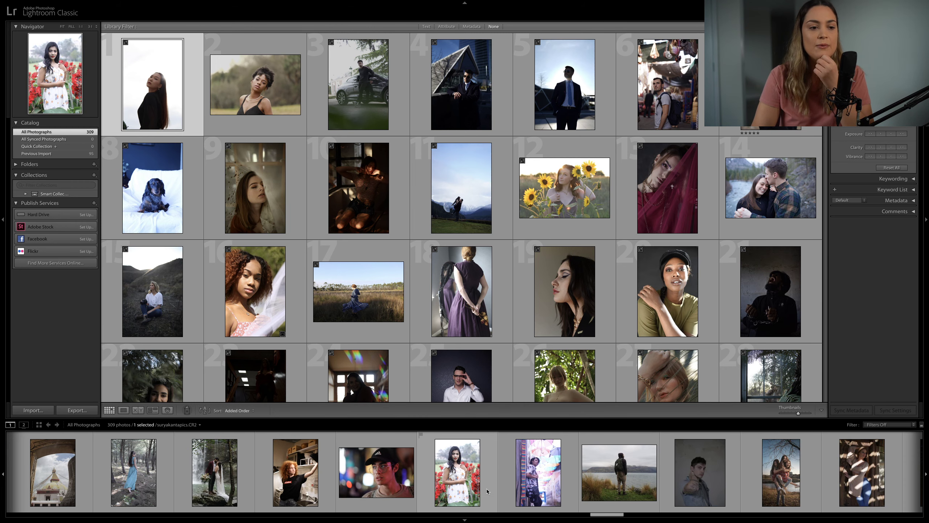
key("Right")
key("Right")
key("Right")
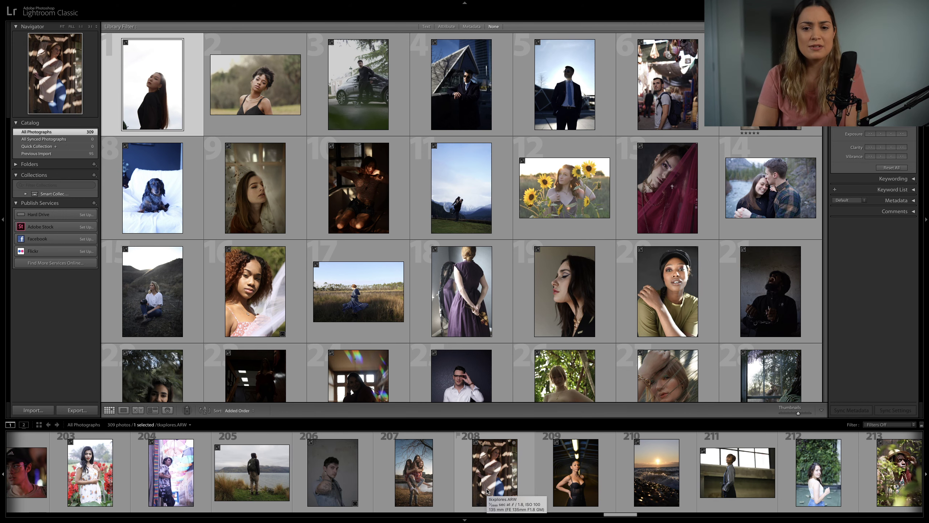
key("Right")
key("Right")
key("Right")
key("Right")
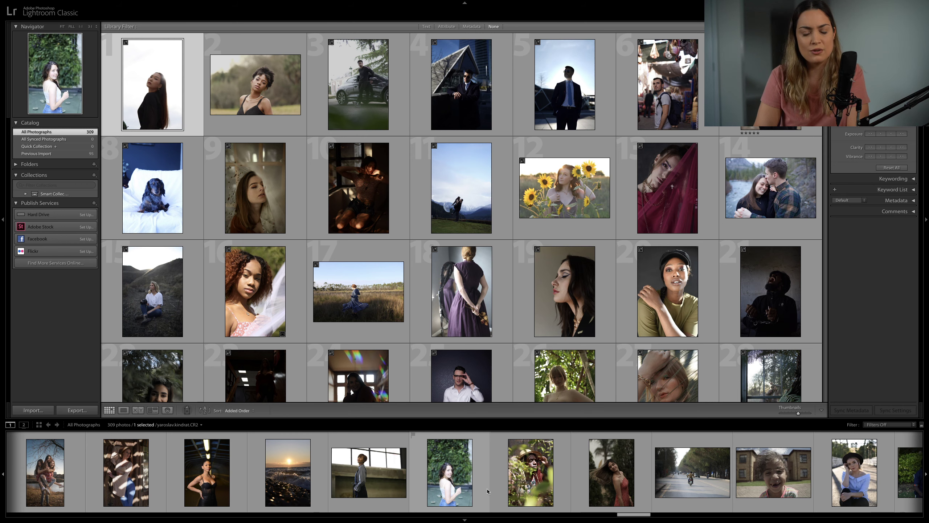
key("Right")
key("Right")
key("Right")
key("Right")
key("Right")
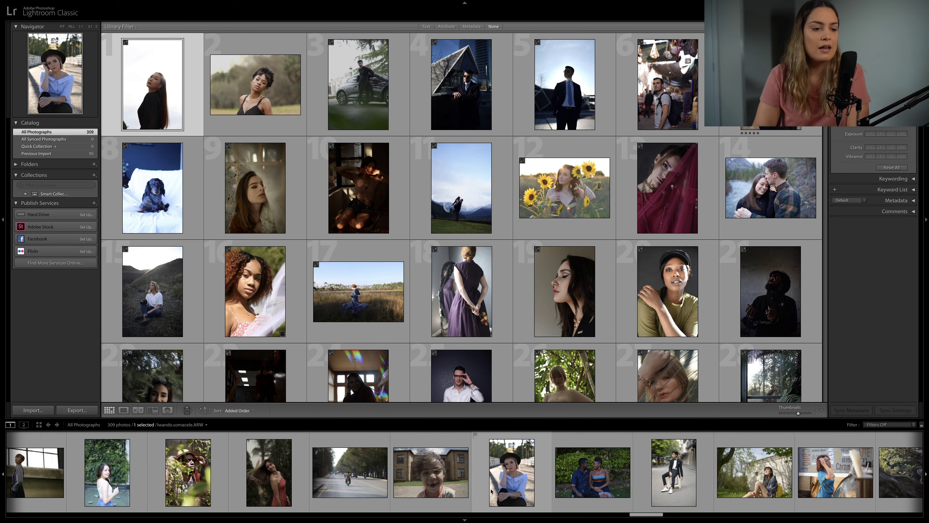
key("Right")
key("Right")
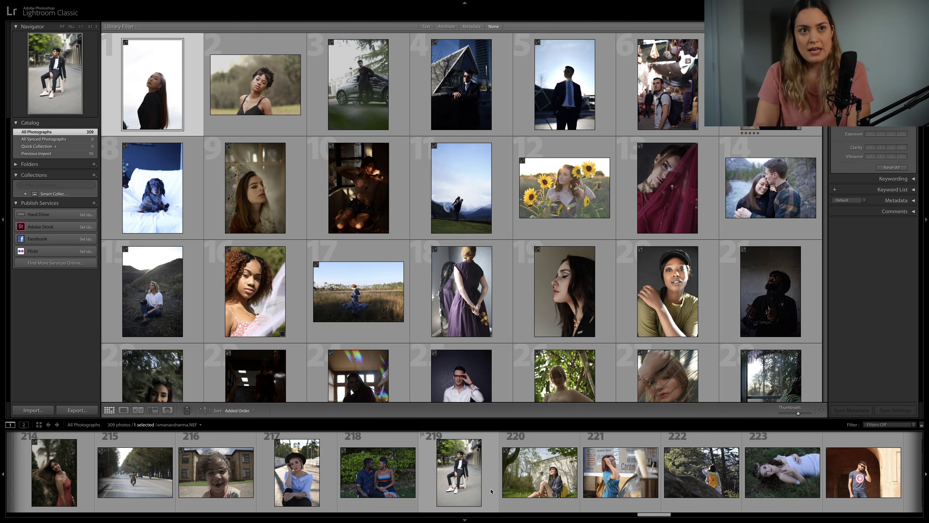
key("Right")
key("Right")
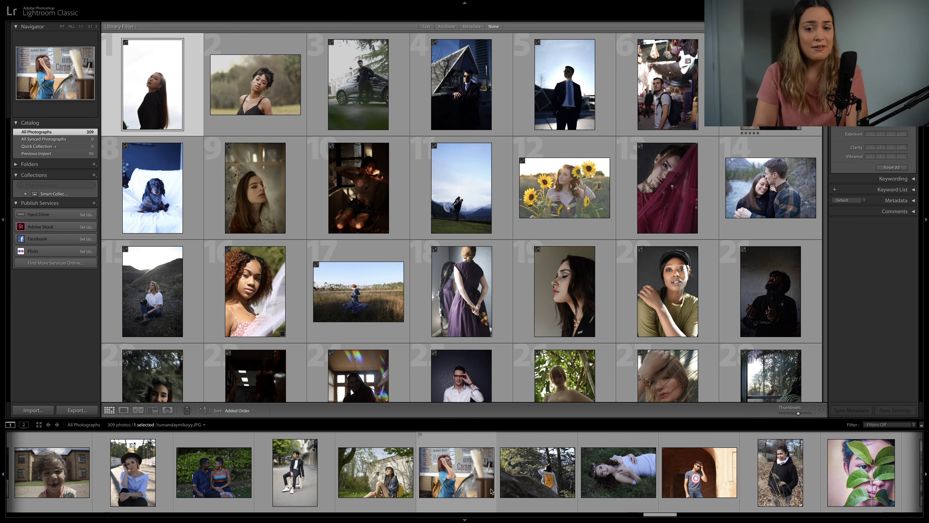
key("Right")
key("Right")
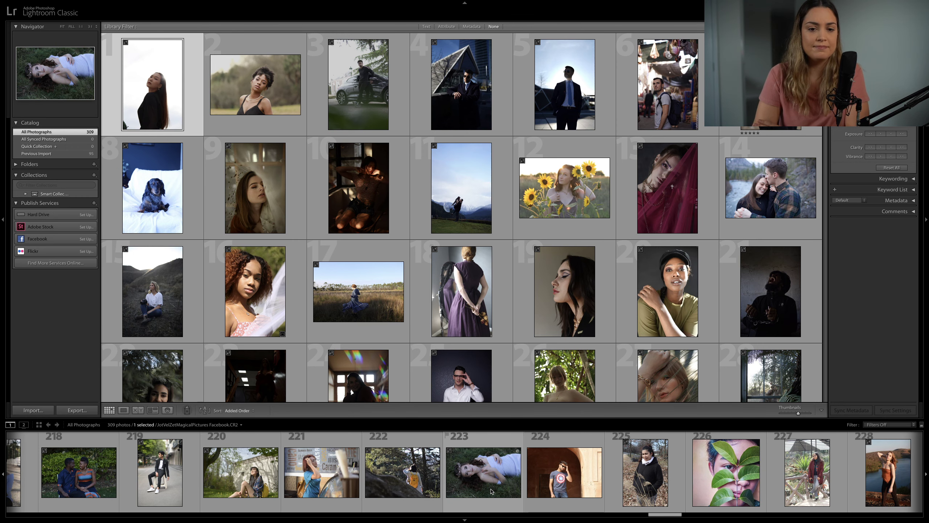
key("Right")
key("Right")
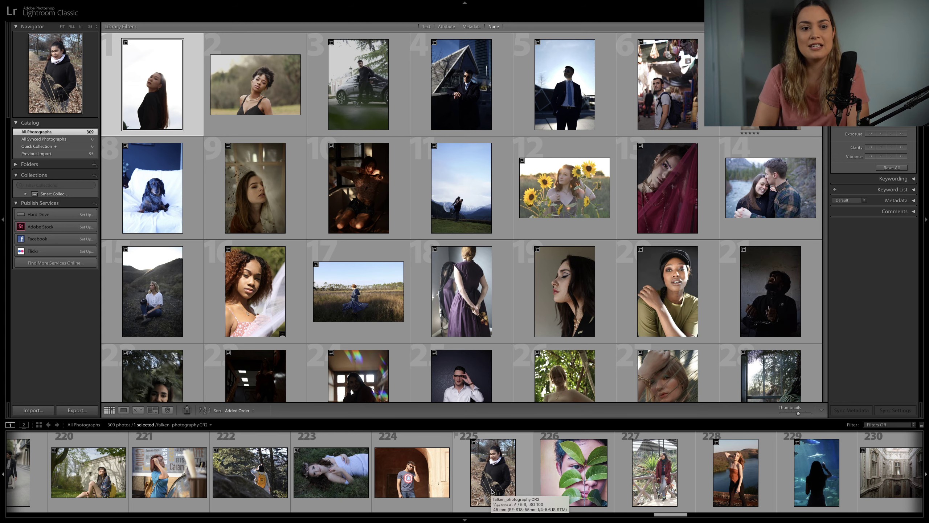
key("Right")
key("Right")
key("Right")
key("Right")
key("Right")
key("Right")
key("Right")
key("Right")
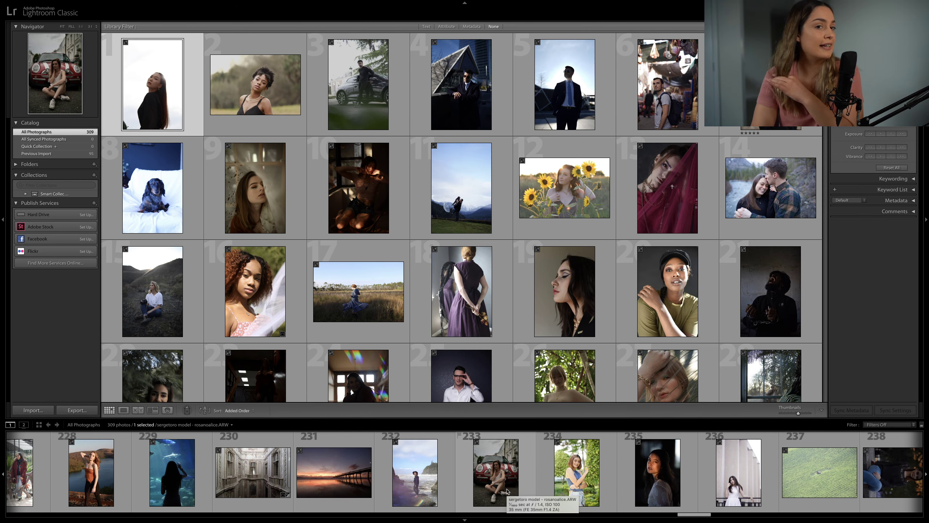
key("Right")
key("Right")
key("Right")
key("Right")
key("Right")
key("Right")
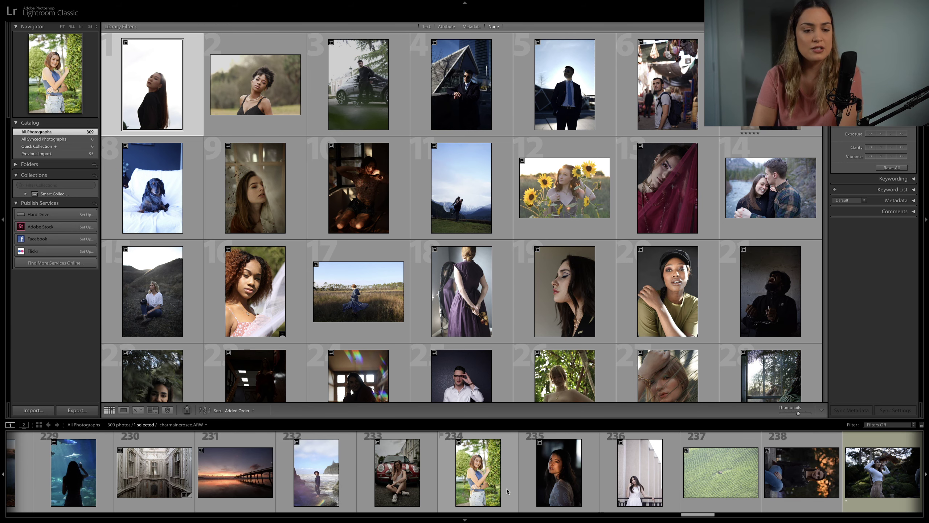
scroll(508, 491, "down", 6)
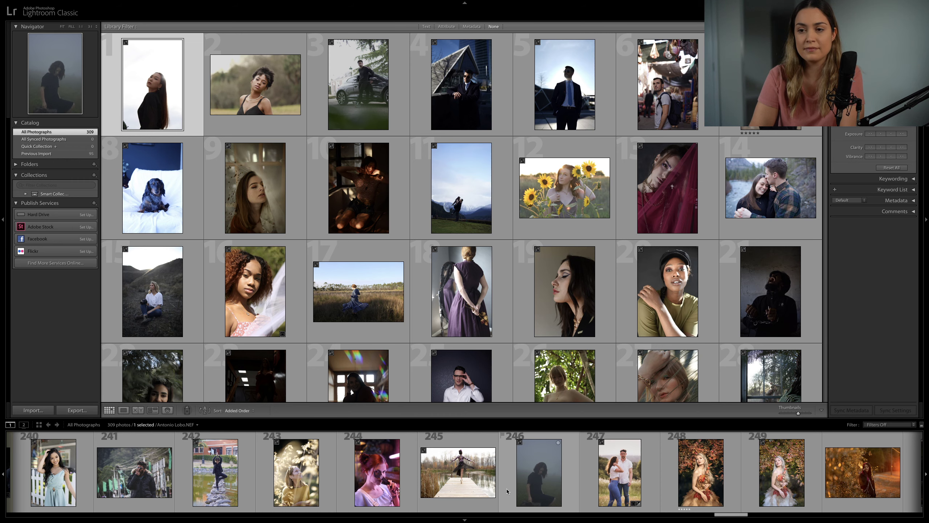
scroll(507, 488, "down", 4)
scroll(507, 488, "down", 6)
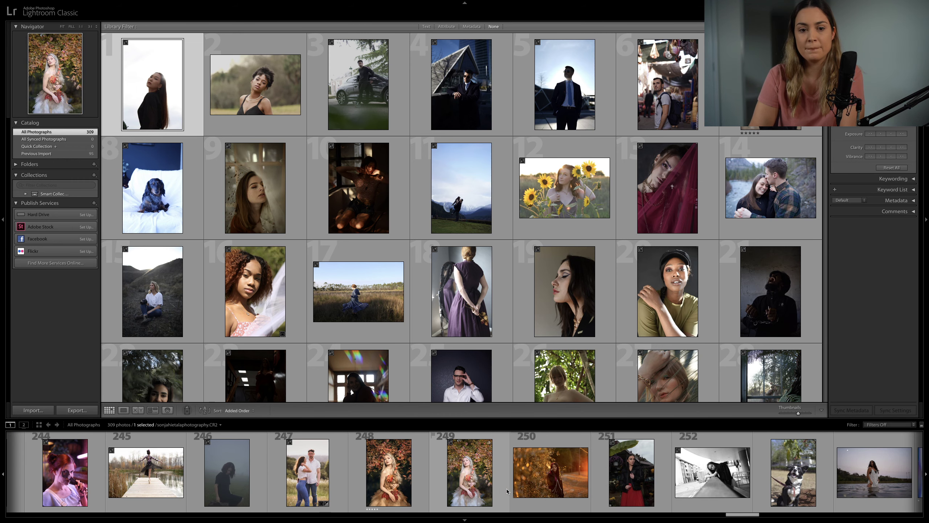
scroll(507, 491, "down", 5)
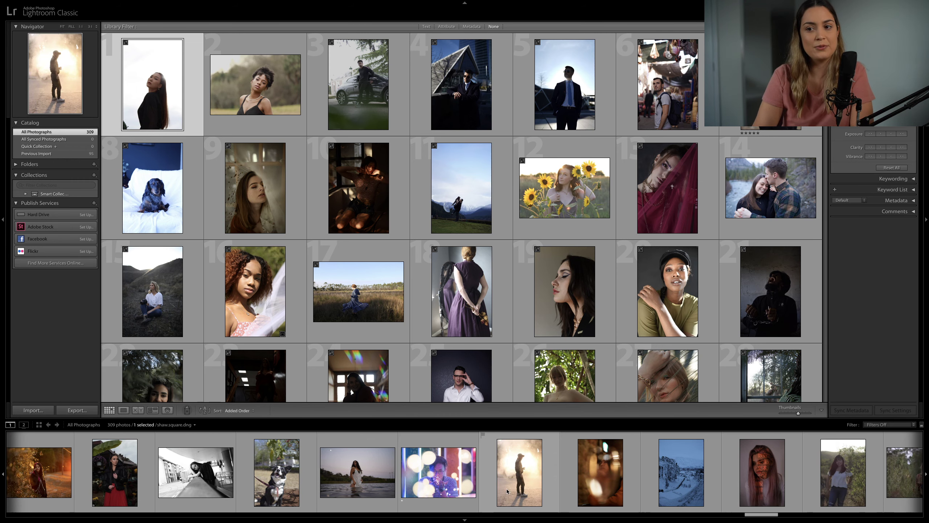
scroll(507, 491, "down", 3)
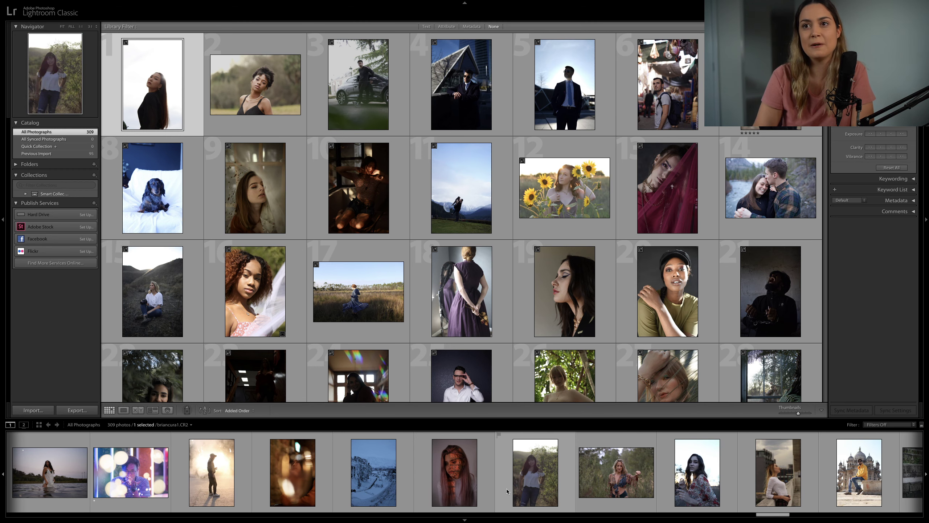
scroll(508, 491, "down", 3)
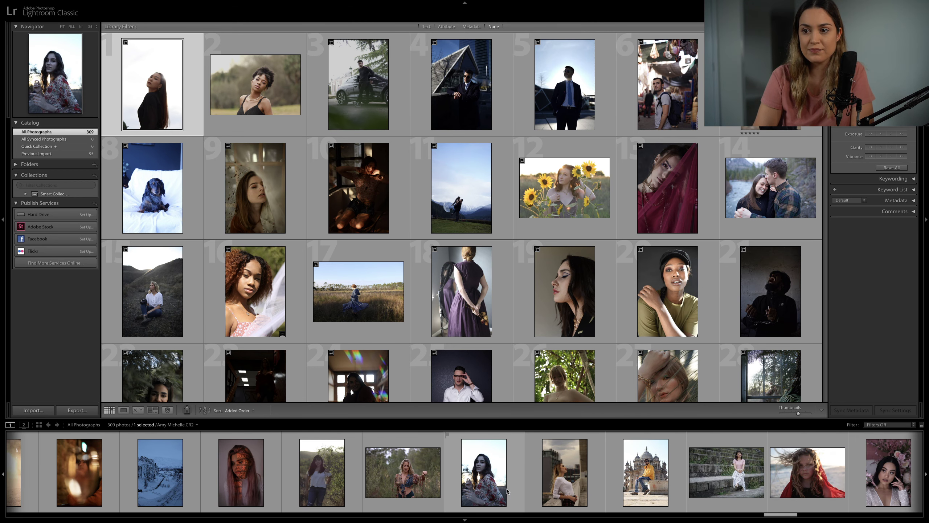
scroll(507, 491, "down", 3)
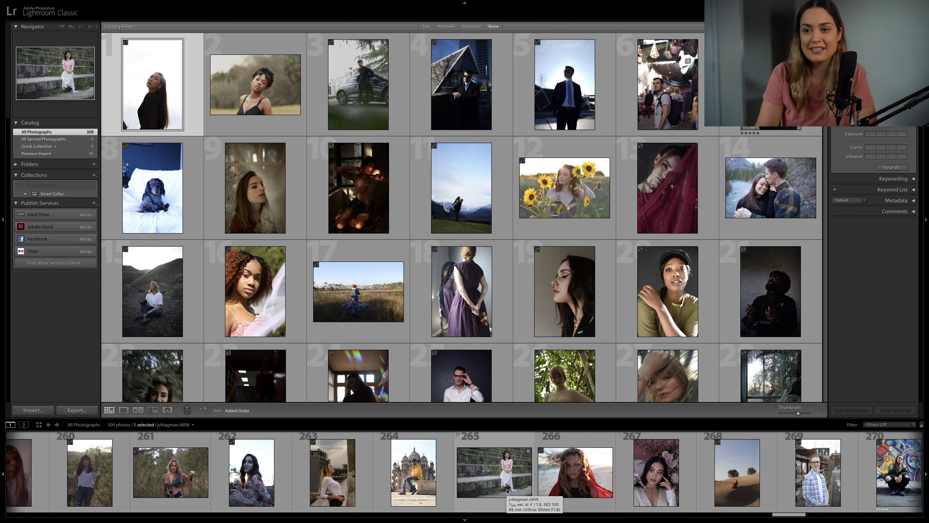
scroll(507, 491, "down", 5)
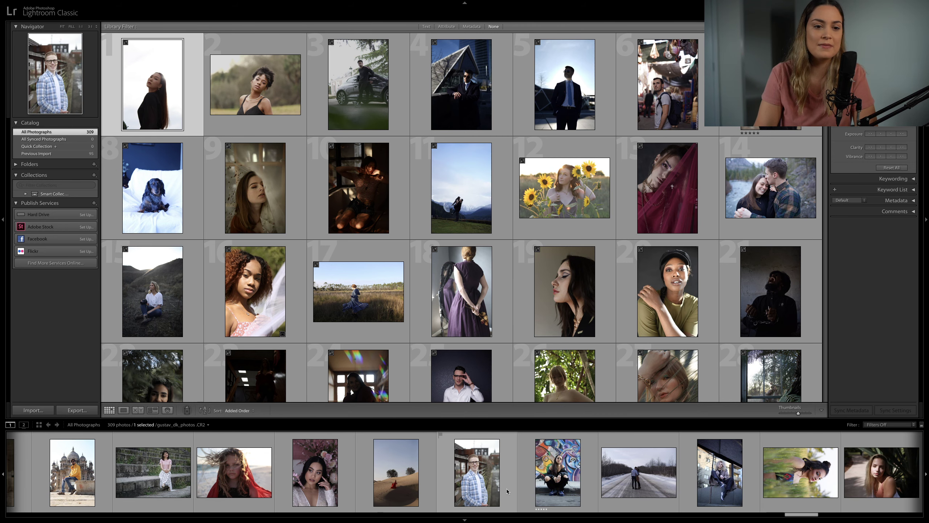
scroll(508, 492, "down", 4)
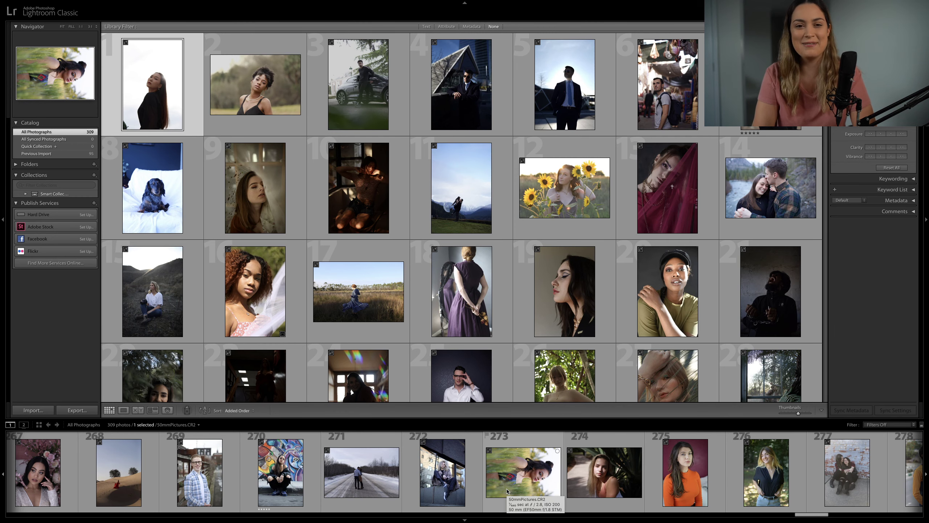
scroll(507, 491, "down", 2)
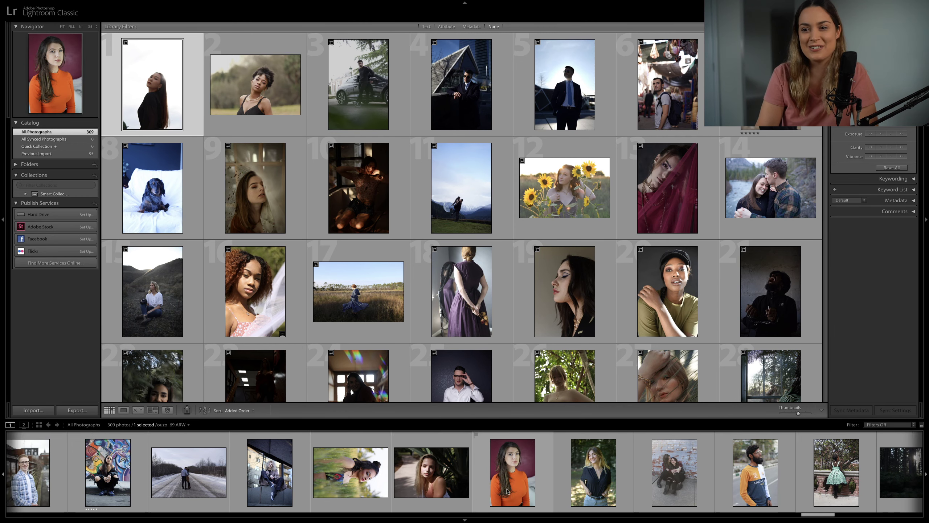
scroll(507, 490, "down", 3)
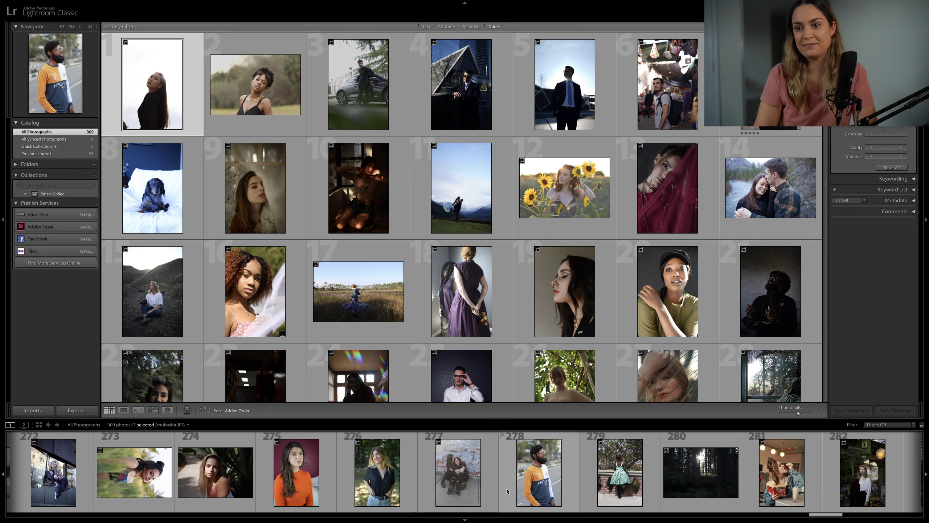
scroll(507, 488, "down", 1)
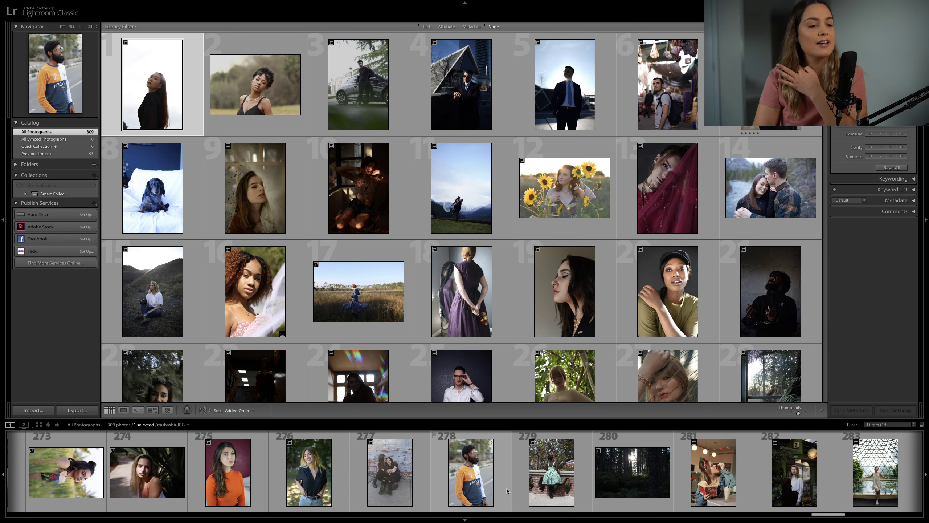
scroll(507, 492, "down", 2)
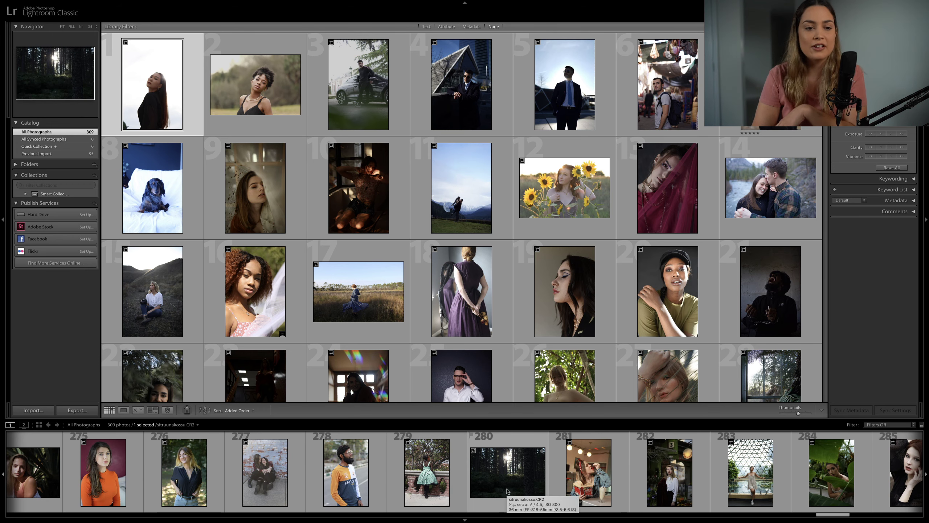
Step: Look through the All Photographs collection in order, from photo 281 through photo 309
scroll(507, 489, "down", 3)
scroll(508, 492, "down", 4)
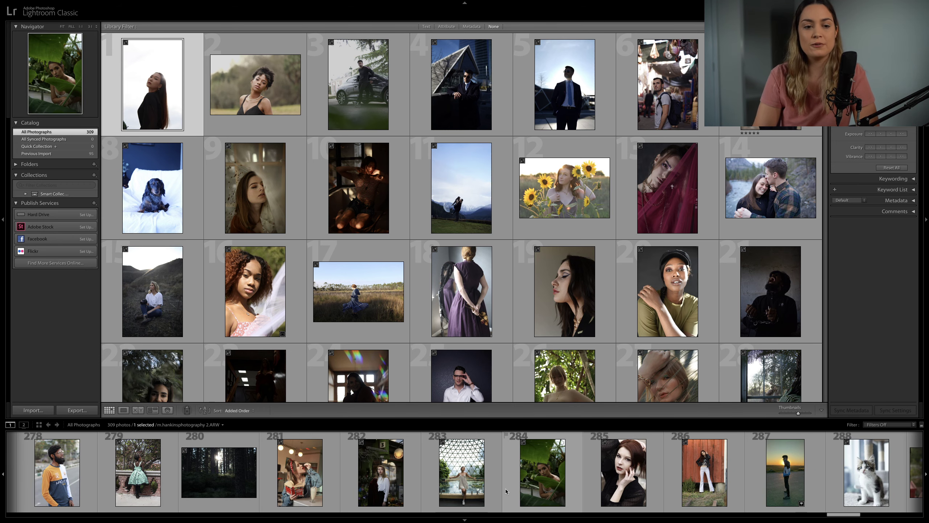
scroll(507, 491, "down", 2)
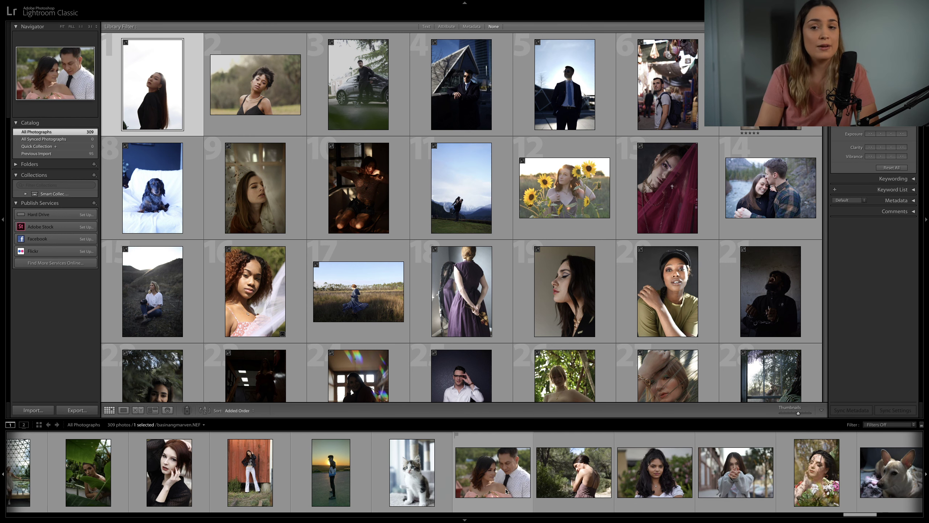
scroll(506, 491, "down", 2)
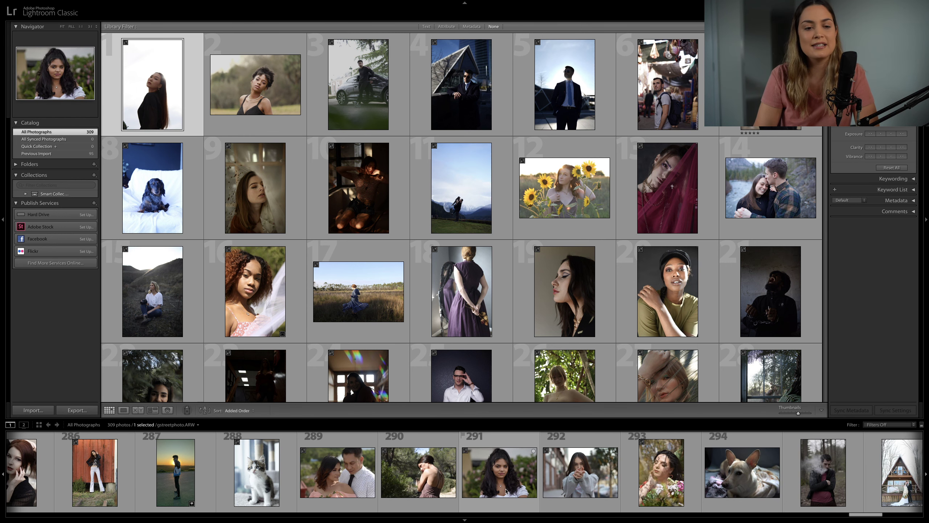
scroll(507, 491, "down", 2)
scroll(506, 491, "down", 2)
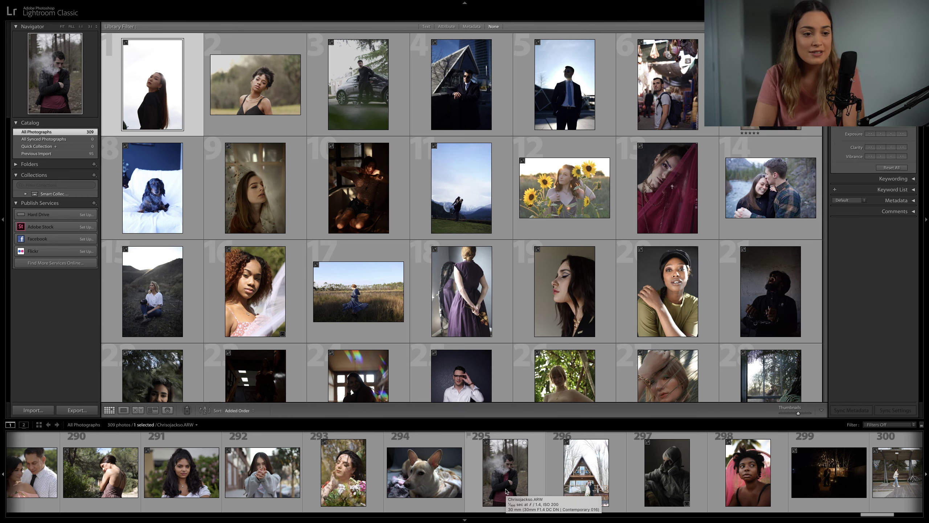
scroll(507, 491, "down", 6)
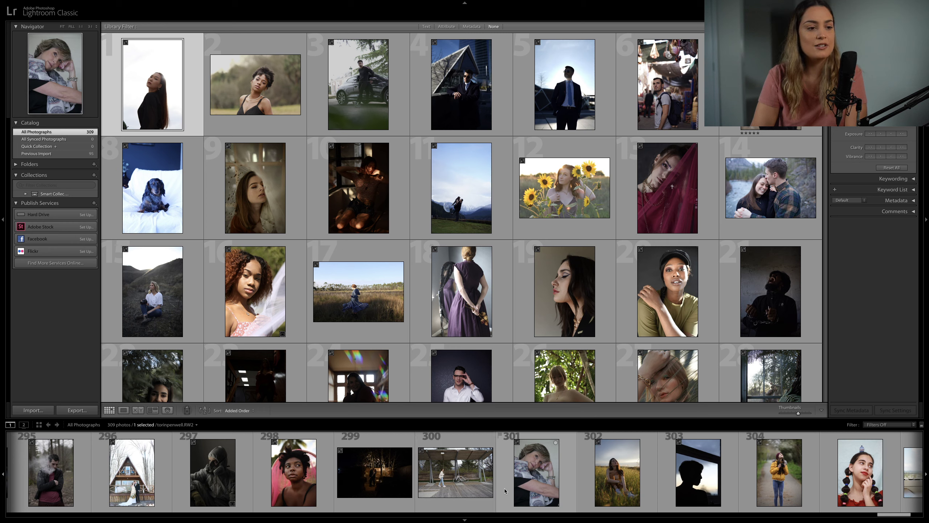
scroll(505, 491, "down", 4)
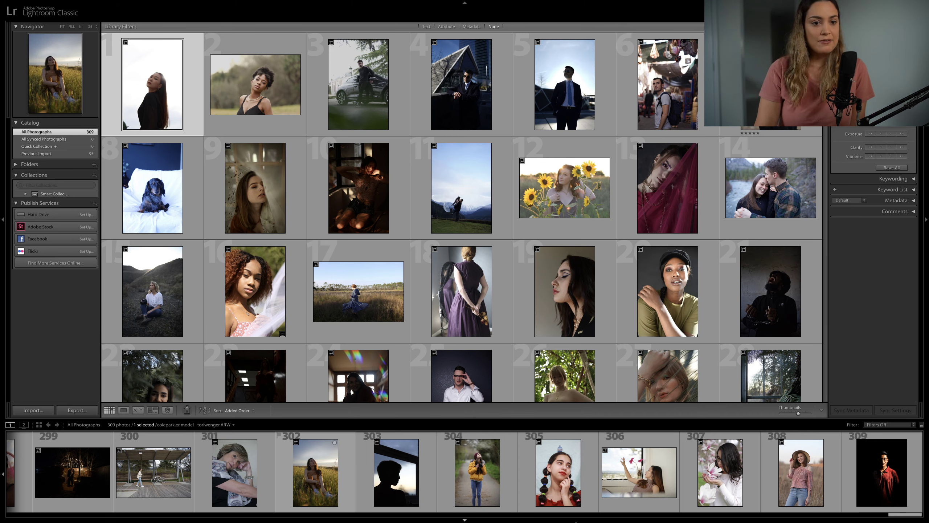
Step: Open photo 12, the sunflower portrait, for developing and show its file and exposure info overlay
left_click(570, 188)
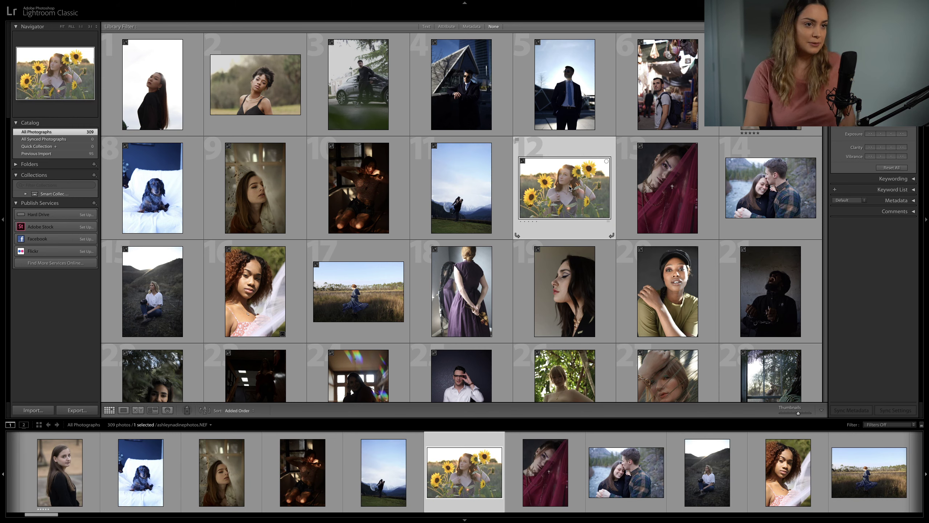
key("d")
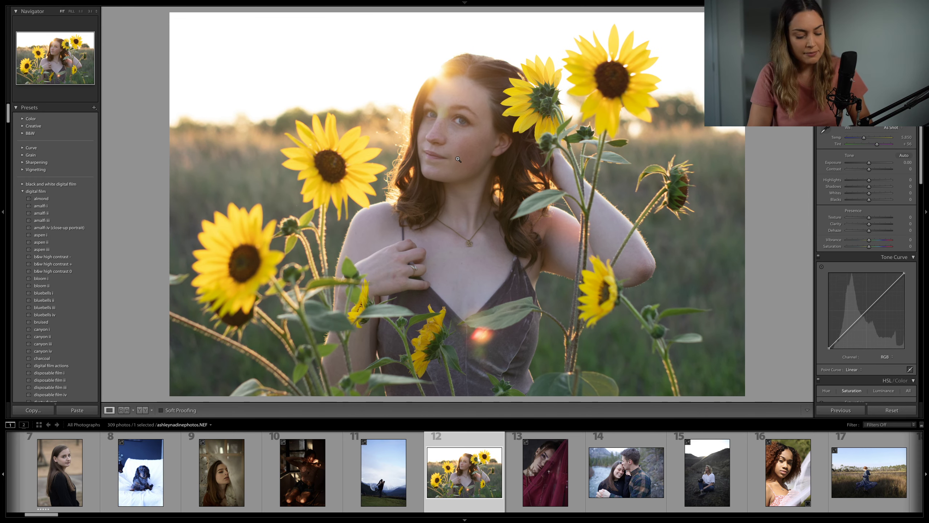
key("i")
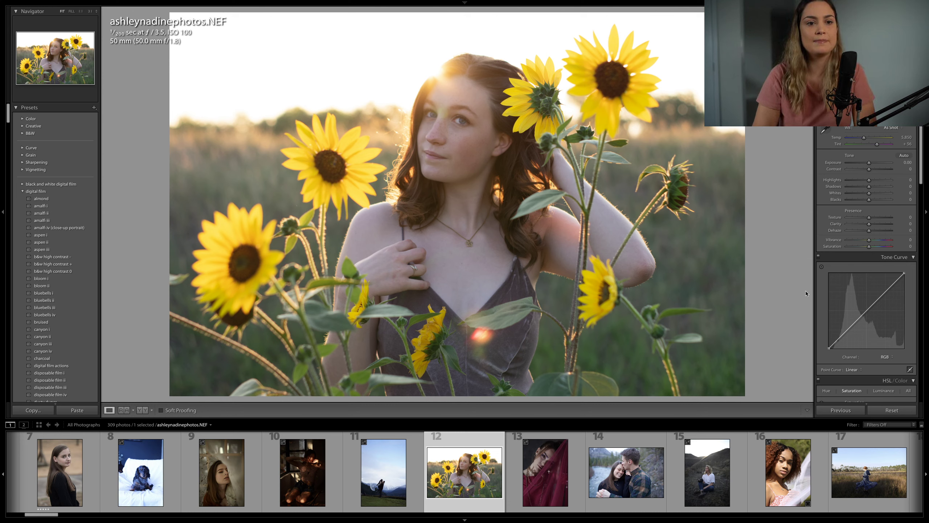
Step: Set the sunflower portrait's sharpening amount to 70 and sharpening radius to 1.4
scroll(842, 293, "down", 5)
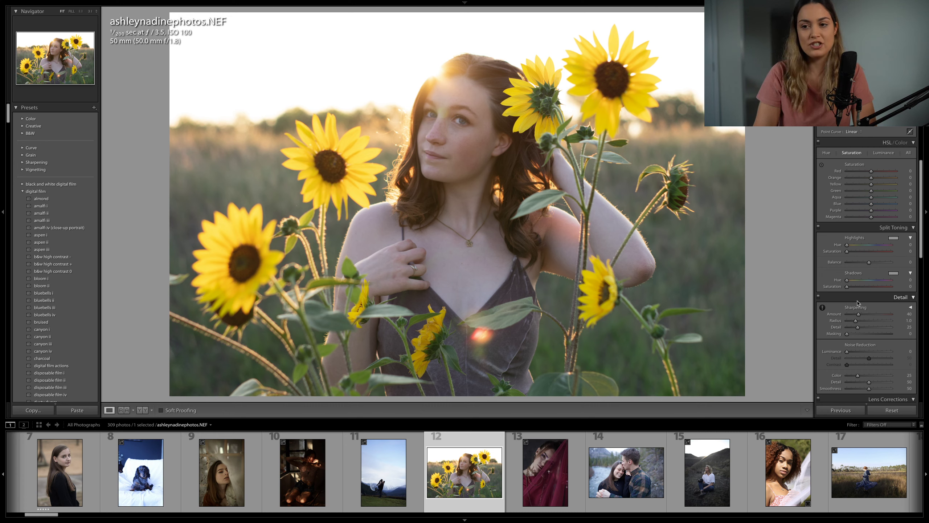
left_click_drag(869, 315, 863, 322)
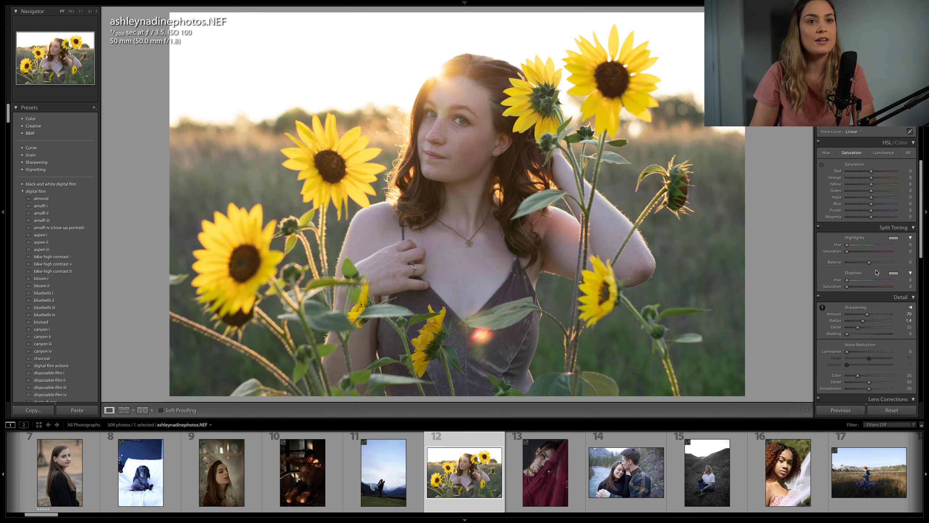
Step: Adjust the portrait's tone with Highlights at -81, Shadows at +25 and Blacks at -7
scroll(868, 273, "up", 8)
scroll(867, 272, "up", 3)
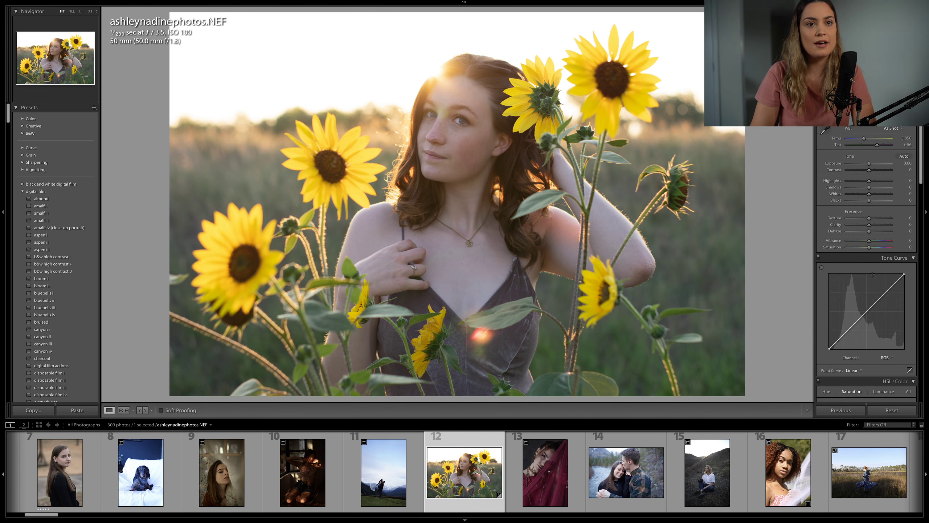
left_click_drag(869, 180, 851, 183)
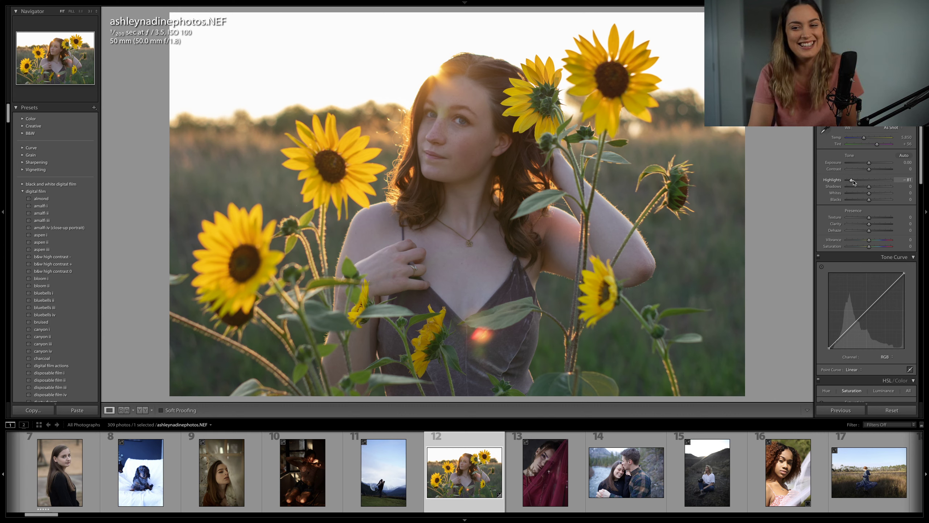
left_click_drag(870, 187, 875, 187)
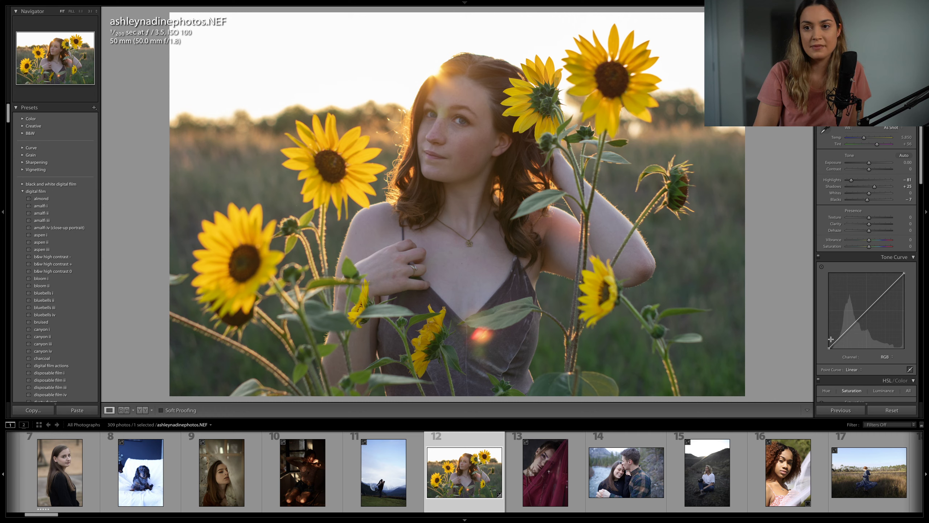
Step: Lift the RGB tone curve's black point, and enlarge the photo view by shrinking the filmstrip and hiding the toolbar
left_click_drag(827, 349, 822, 343)
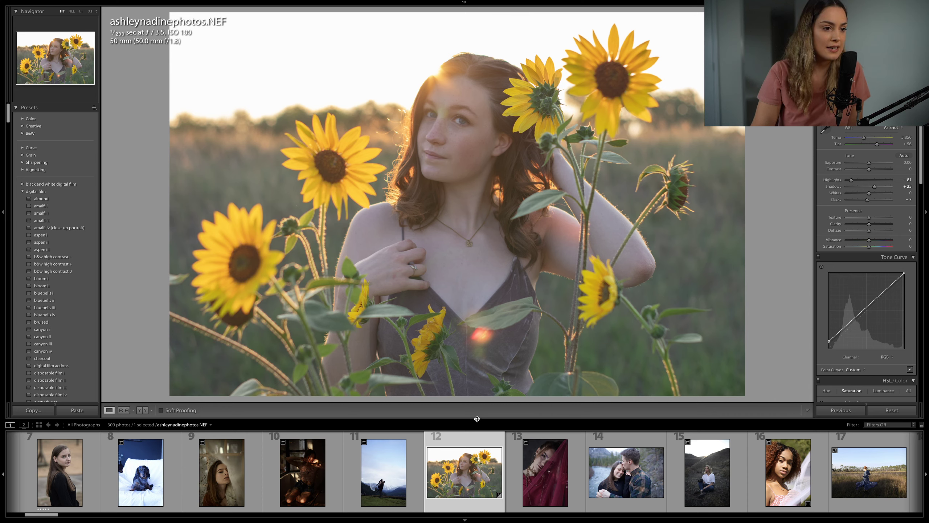
left_click_drag(479, 421, 482, 448)
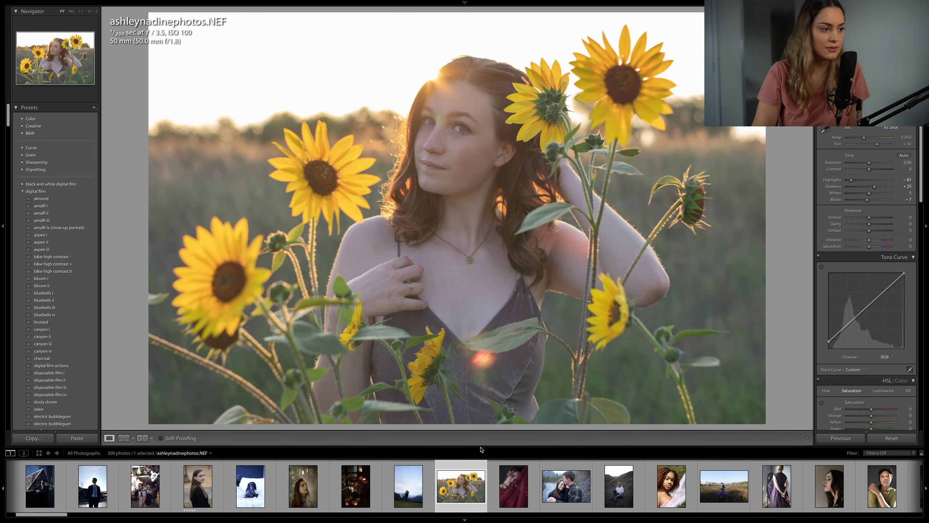
key("t")
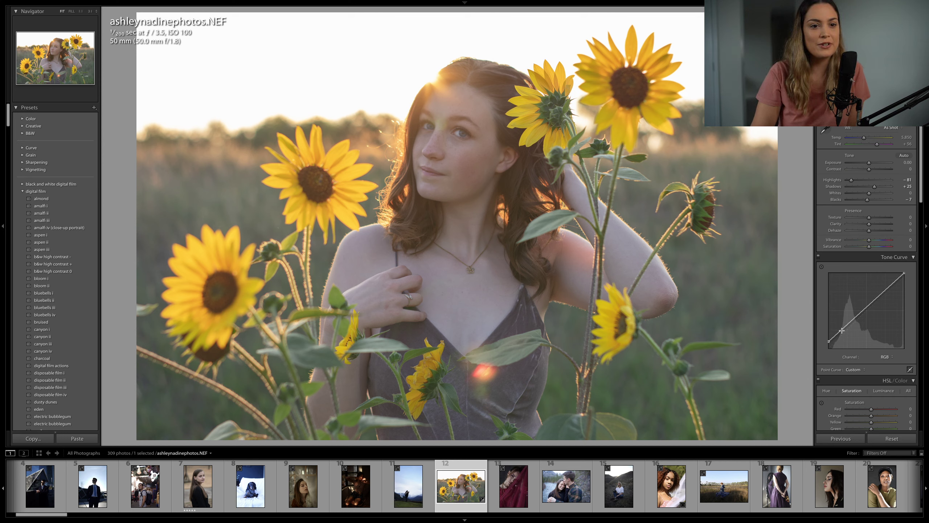
Step: Shape the RGB tone curve with shadow and highlight points and a slightly lowered white point, and set Vibrance to +23
left_click_drag(841, 331, 910, 277)
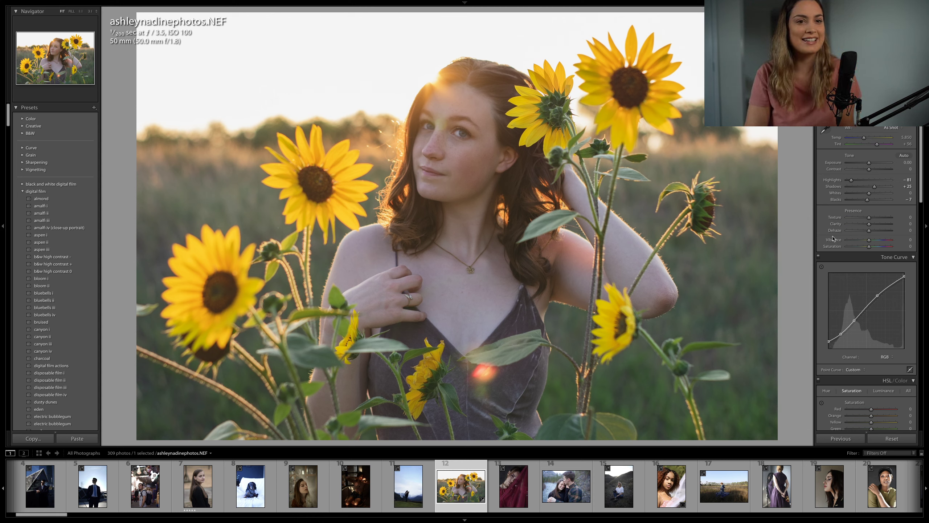
left_click_drag(870, 242, 872, 243)
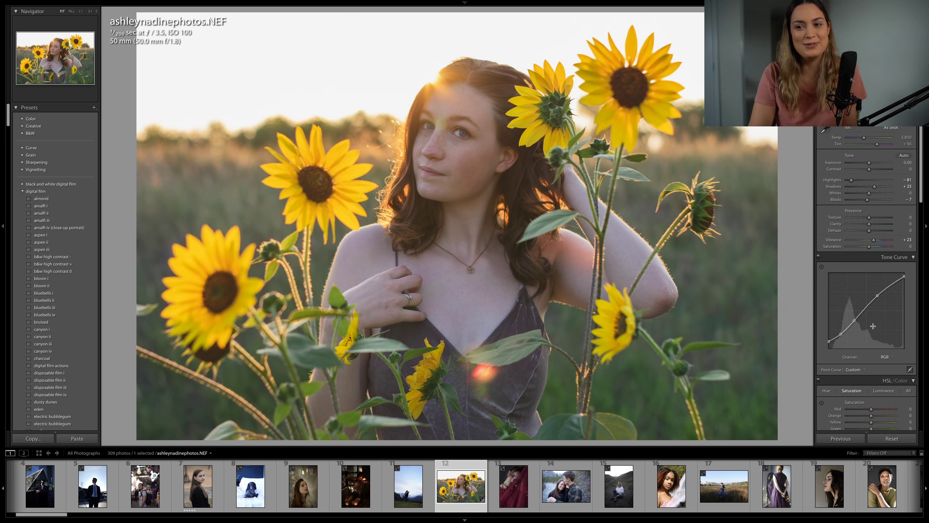
Step: Shape the blue channel tone curve by raising its black point, pulling the shadows down and anchoring the highlights near the diagonal
left_click(885, 357)
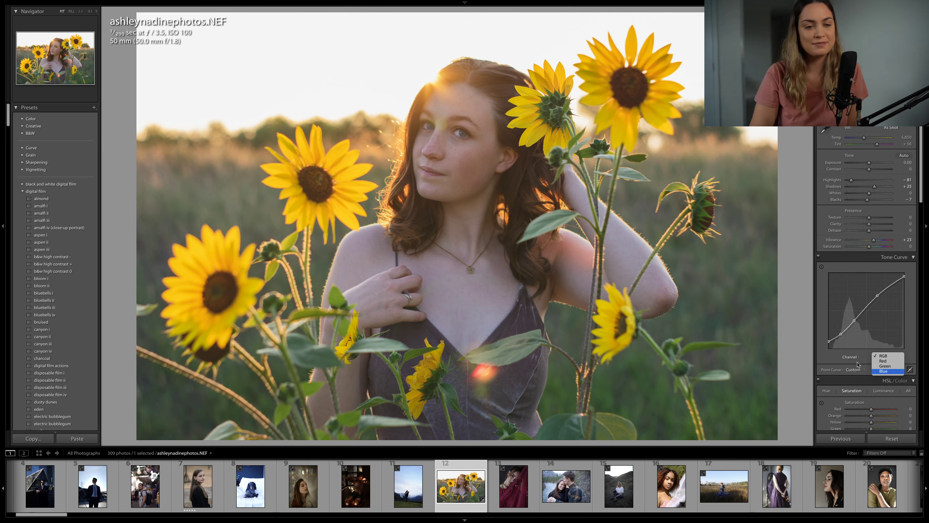
left_click(886, 371)
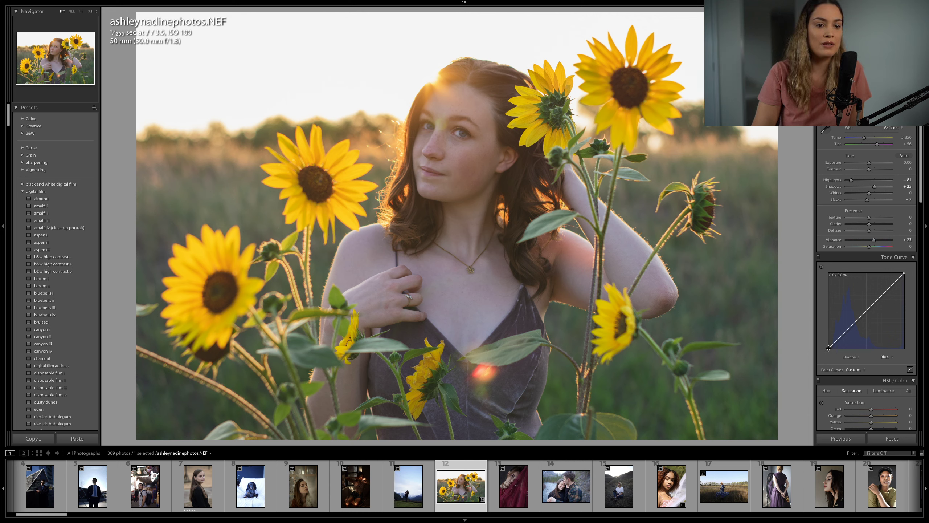
left_click_drag(829, 348, 828, 343)
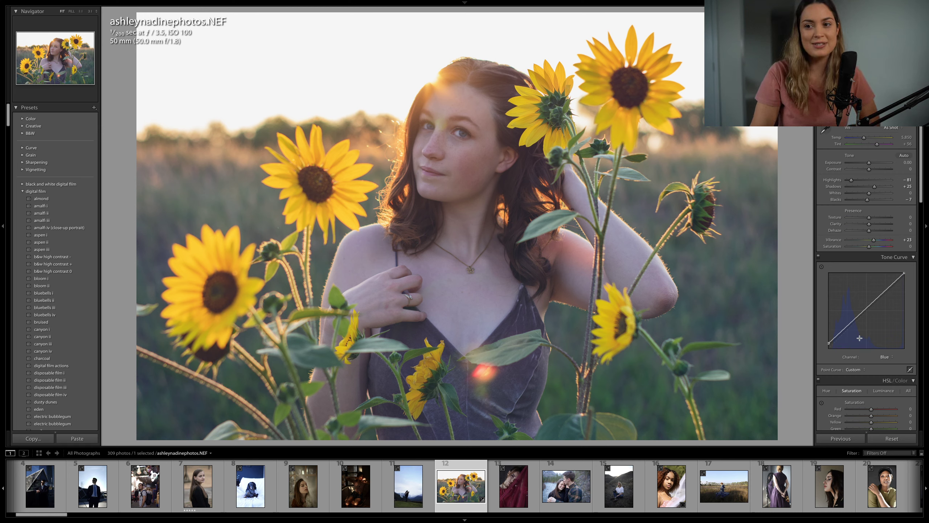
left_click_drag(842, 331, 851, 333)
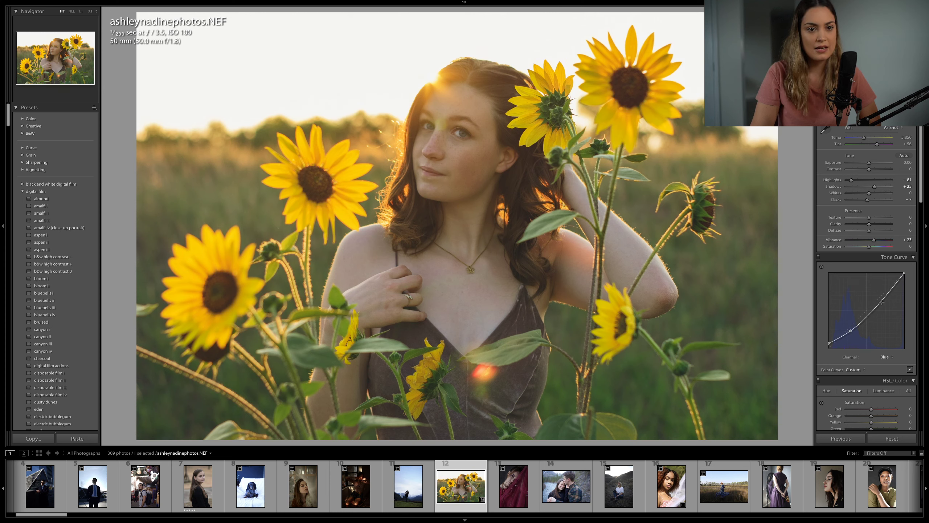
left_click_drag(879, 304, 877, 301)
Step: Apply split toning with highlights at hue 6 and saturation 15, and shadows at hue 242 and saturation 16
scroll(875, 301, "down", 3)
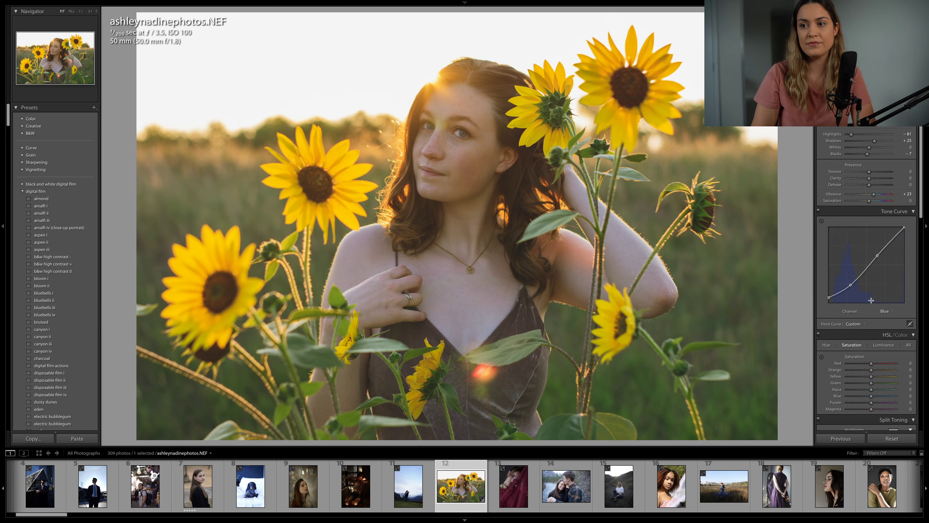
scroll(872, 303, "down", 1)
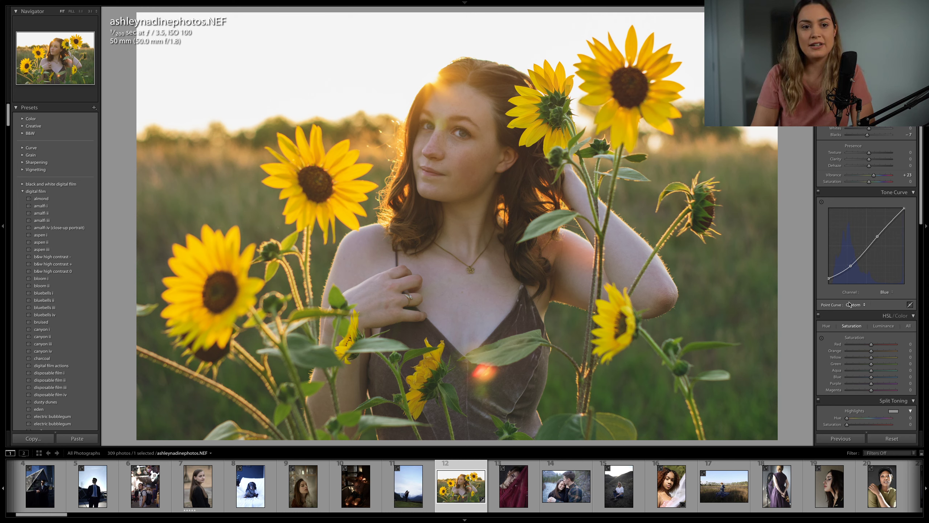
scroll(873, 302, "down", 1)
scroll(873, 285, "down", 2)
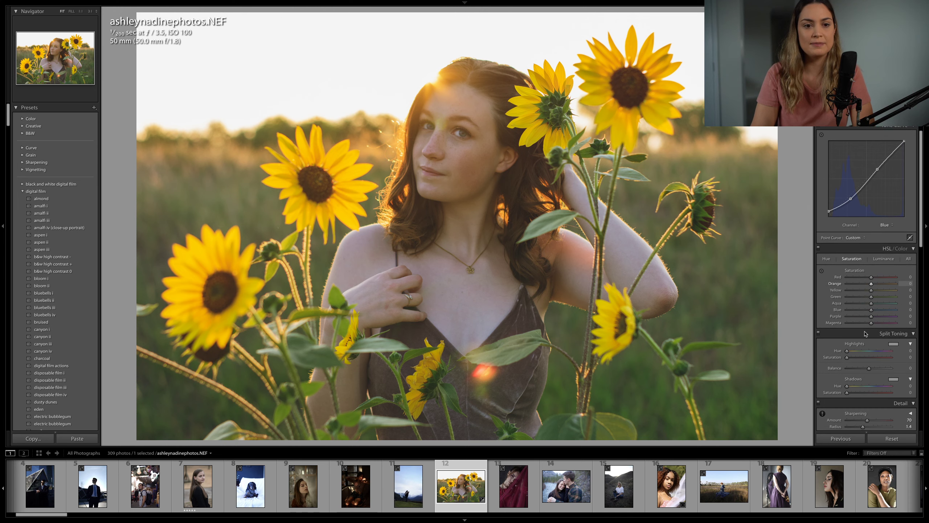
left_click_drag(847, 357, 859, 358)
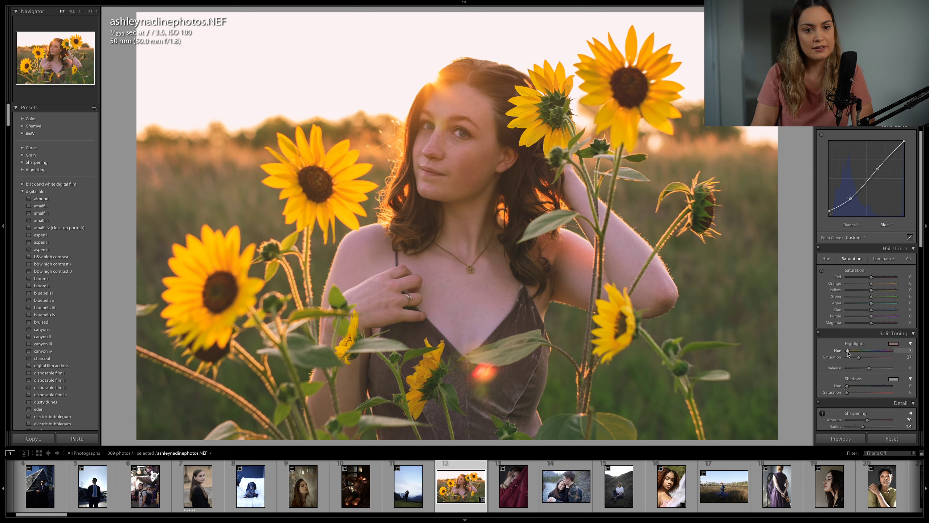
left_click_drag(848, 353, 877, 388)
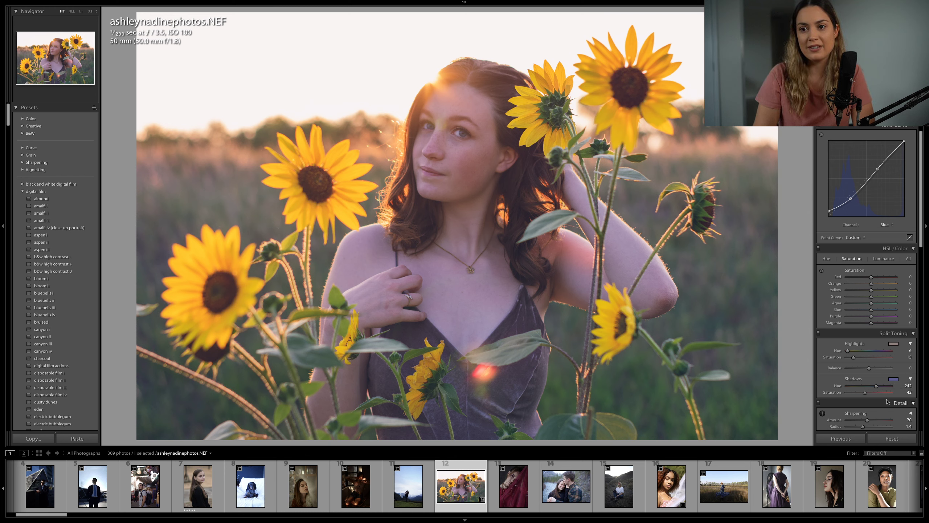
left_click_drag(865, 393, 853, 392)
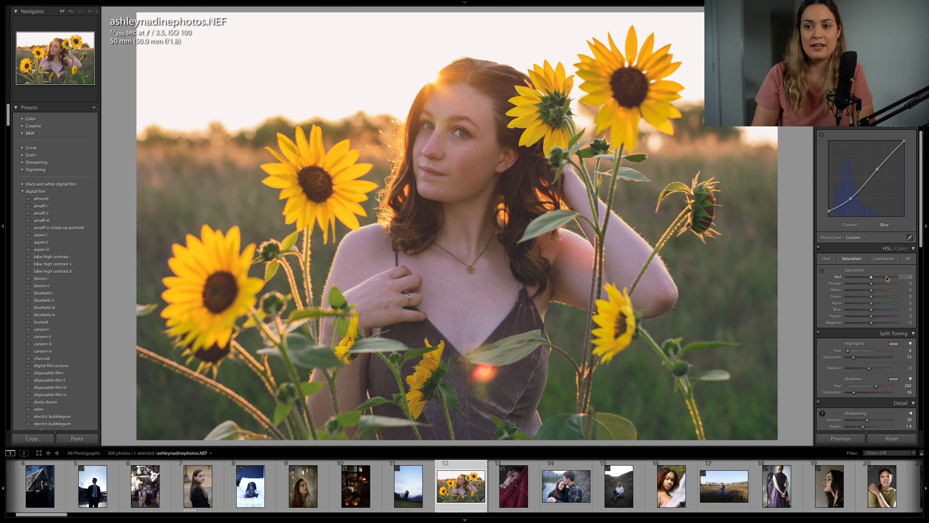
Step: Add a shadow point and a midtone point to the green channel tone curve
left_click(885, 225)
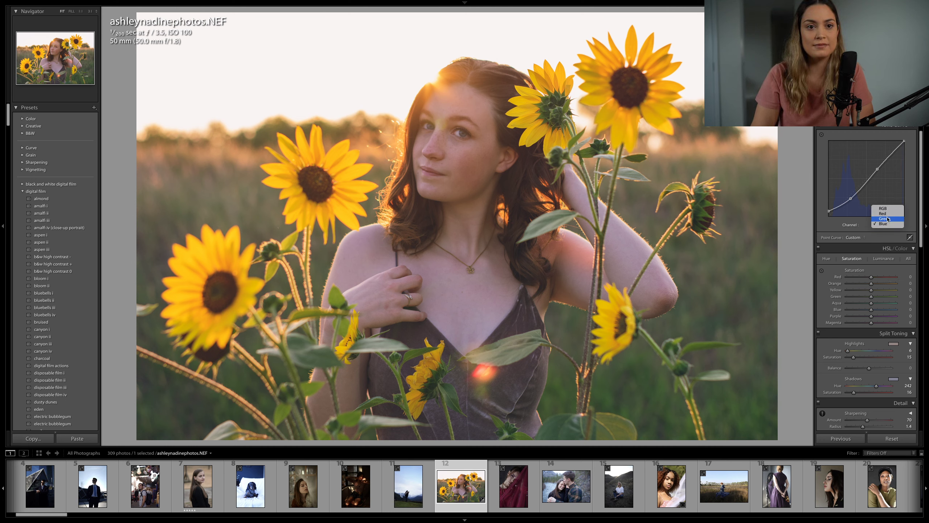
left_click(888, 219)
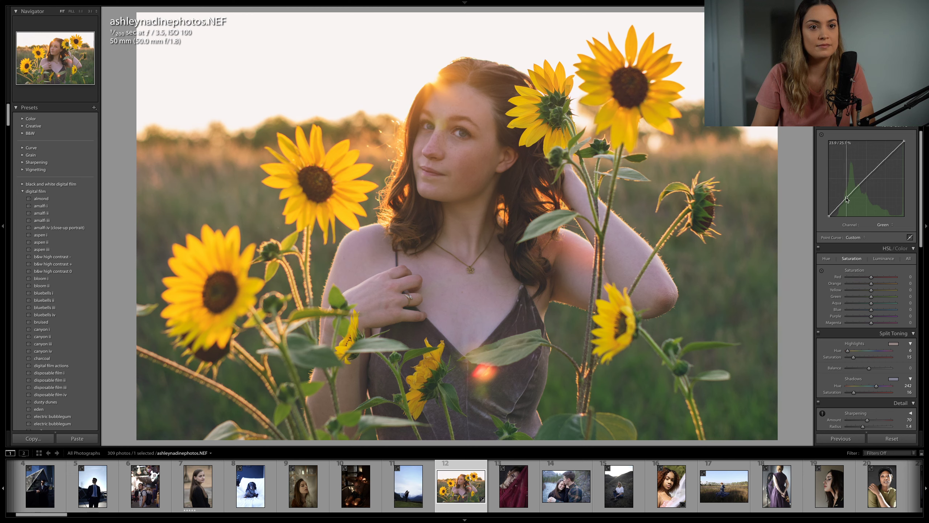
left_click(847, 198)
left_click(871, 176)
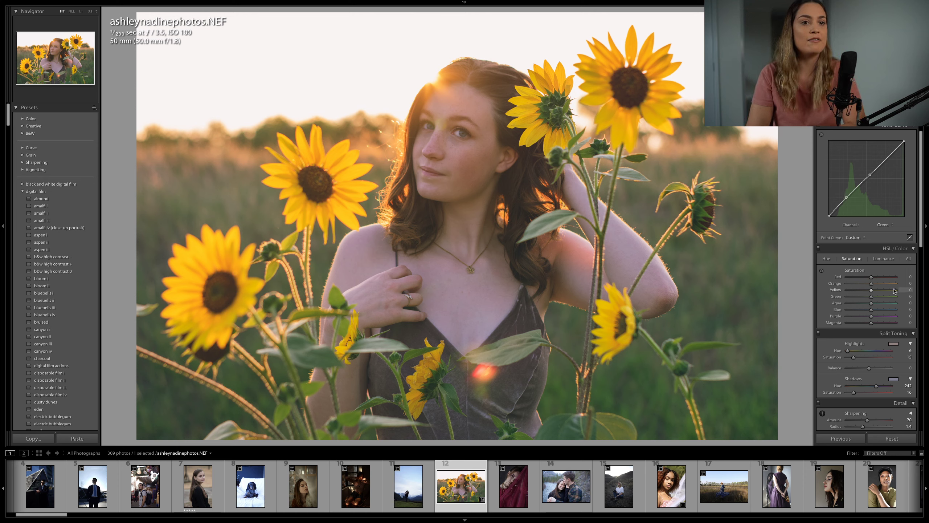
Step: Set yellow saturation to +35 and green luminance to +32, and raise the blue luminance
scroll(880, 287, "down", 1)
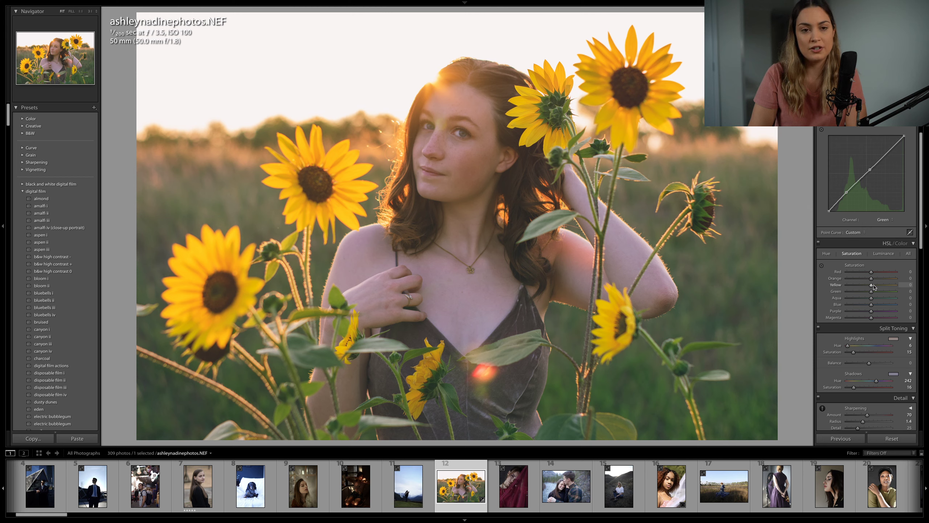
left_click_drag(871, 286, 880, 294)
left_click(884, 253)
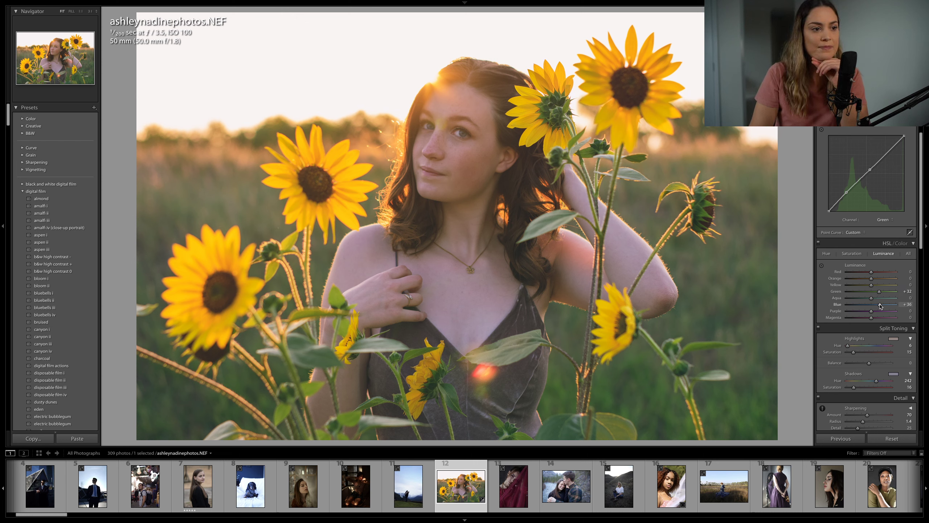
left_click(852, 254)
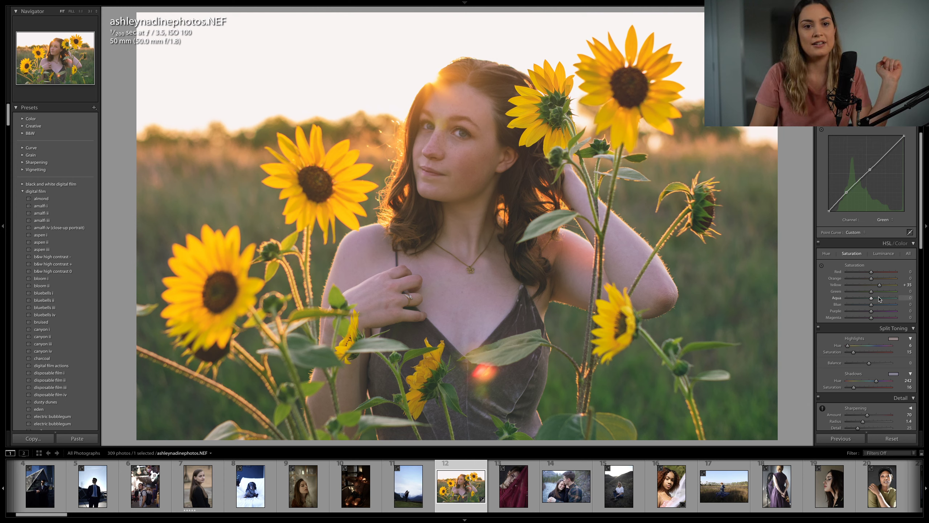
Step: Set the sunflower portrait's orange saturation to +23 and red saturation to +10
left_click_drag(872, 278, 877, 280)
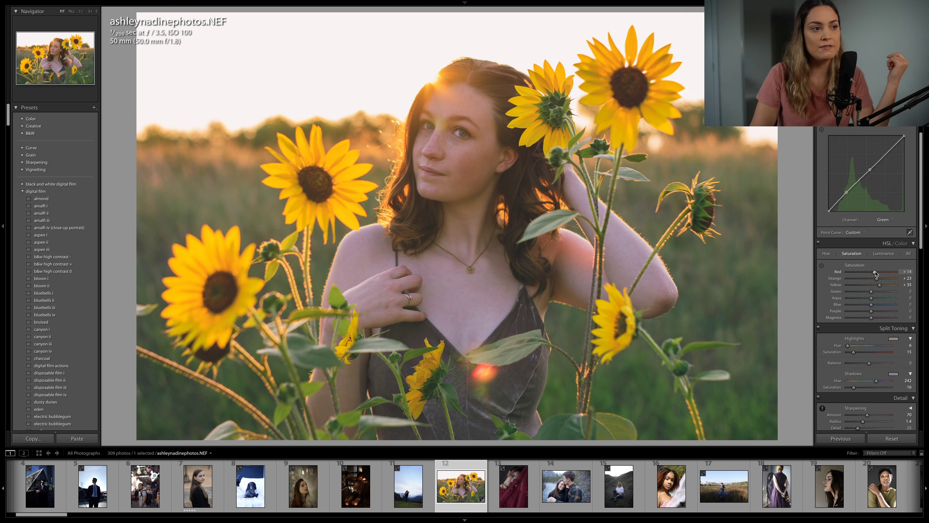
left_click_drag(875, 272, 875, 272)
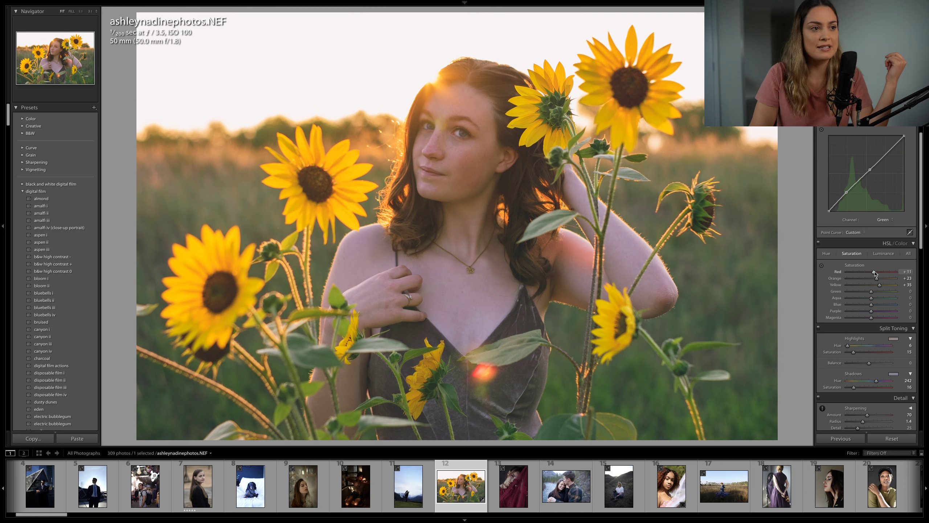
Step: Nudge the green channel curve's shadow point, and set green luminance to -44 and yellow luminance to -6
scroll(871, 290, "up", 2)
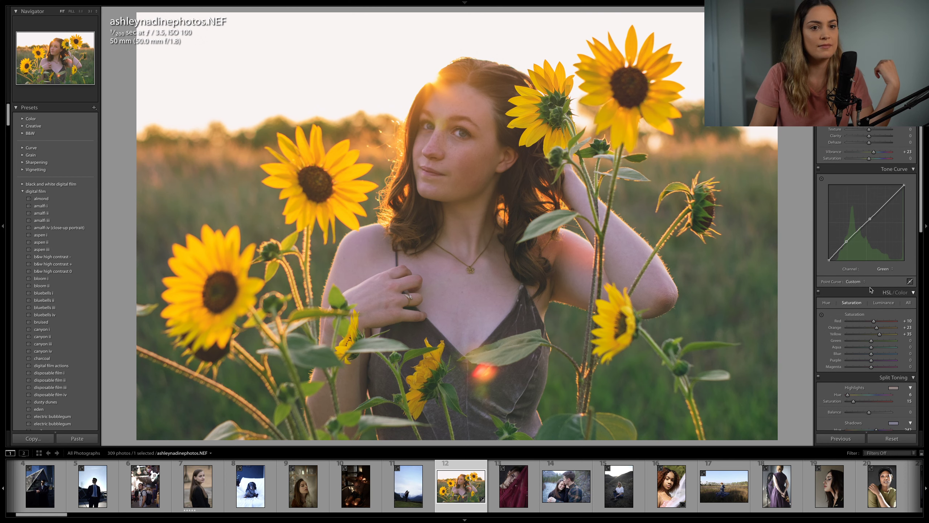
left_click_drag(848, 243, 849, 242)
left_click(882, 304)
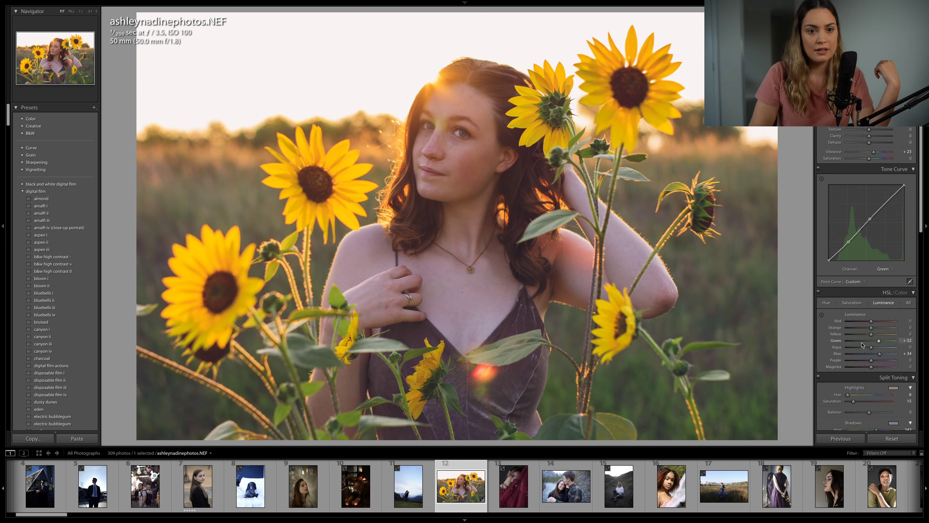
mouse_move(871, 341)
left_mouse_down()
mouse_move(861, 341)
mouse_move(869, 335)
left_mouse_up()
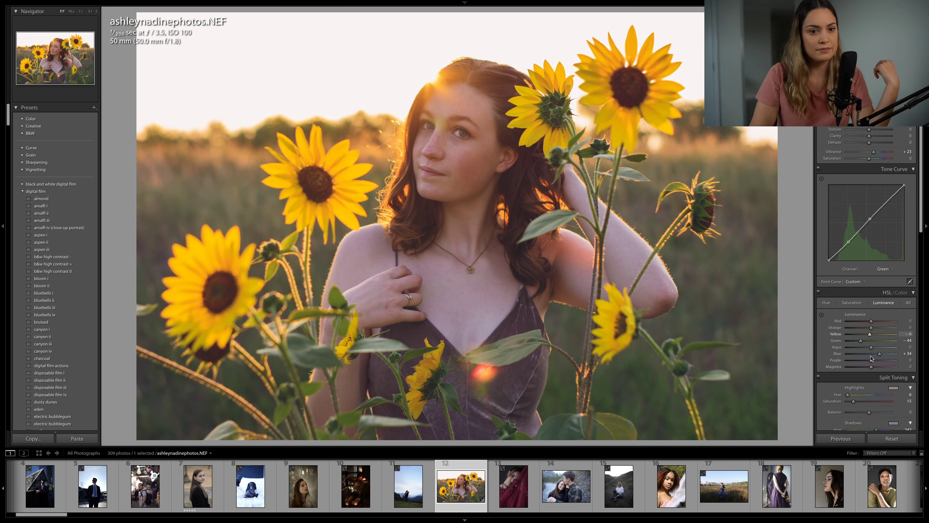
Step: Enhance the woman's iris with an adjustment brush using the Iris Enhance preset, brush size 4.0 and feather 35
scroll(878, 330, "up", 5)
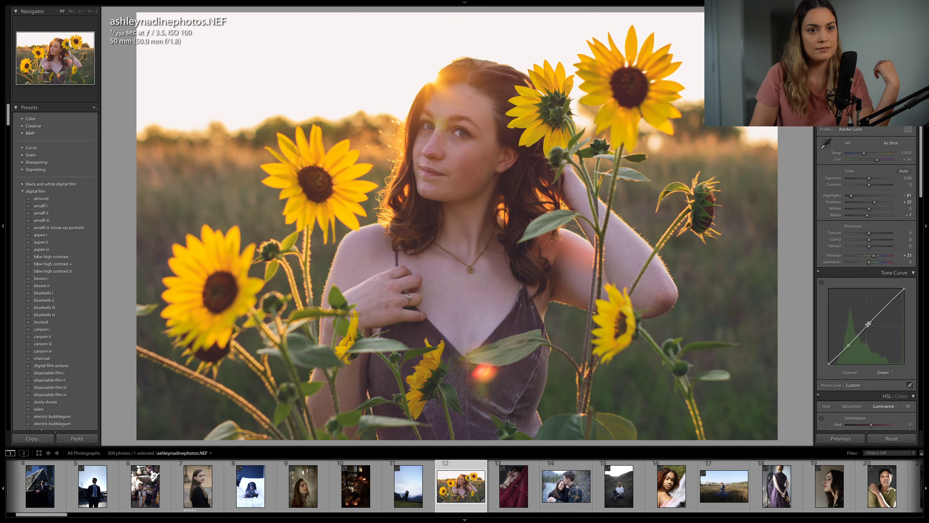
key("ctrl+equal")
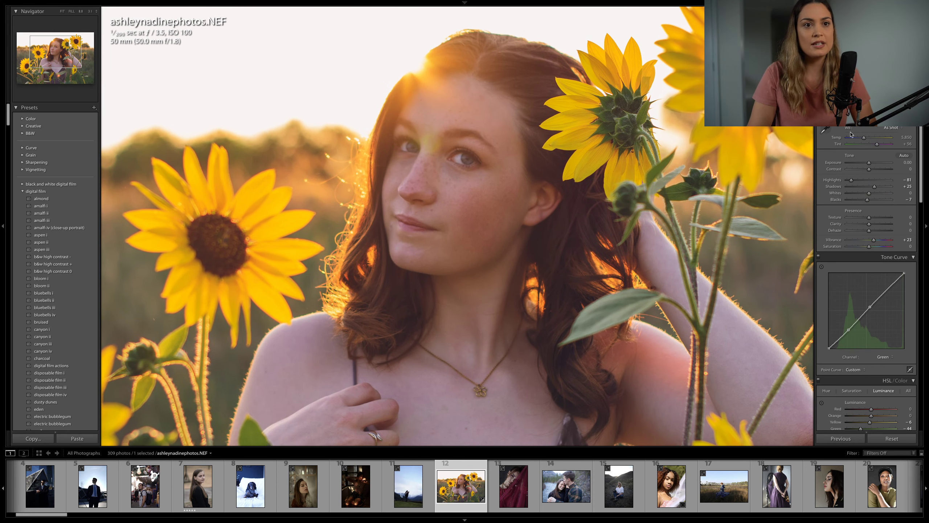
key("k")
left_click(875, 103)
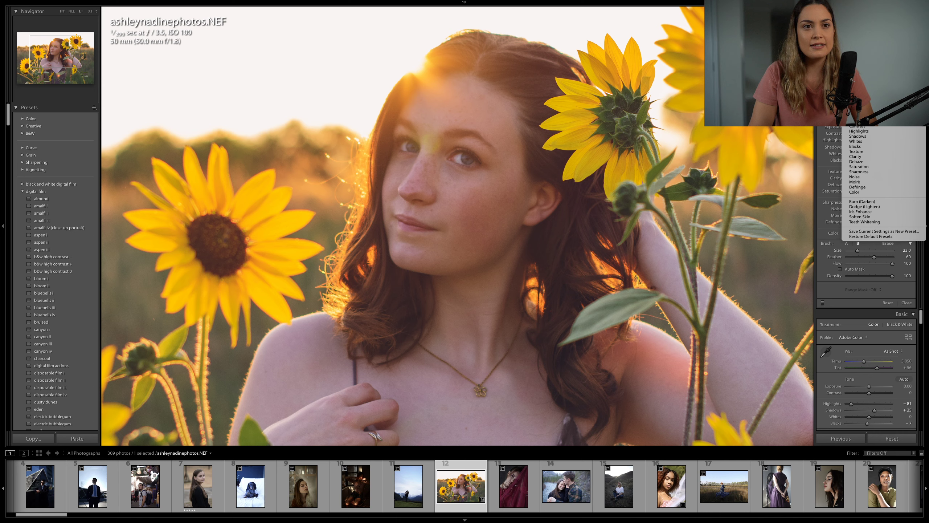
left_click(865, 212)
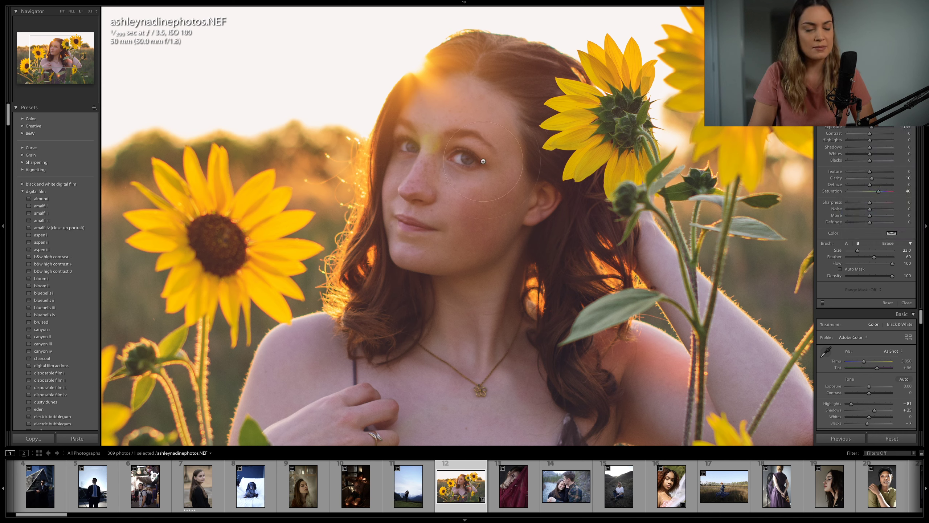
scroll(412, 151, "down", 1)
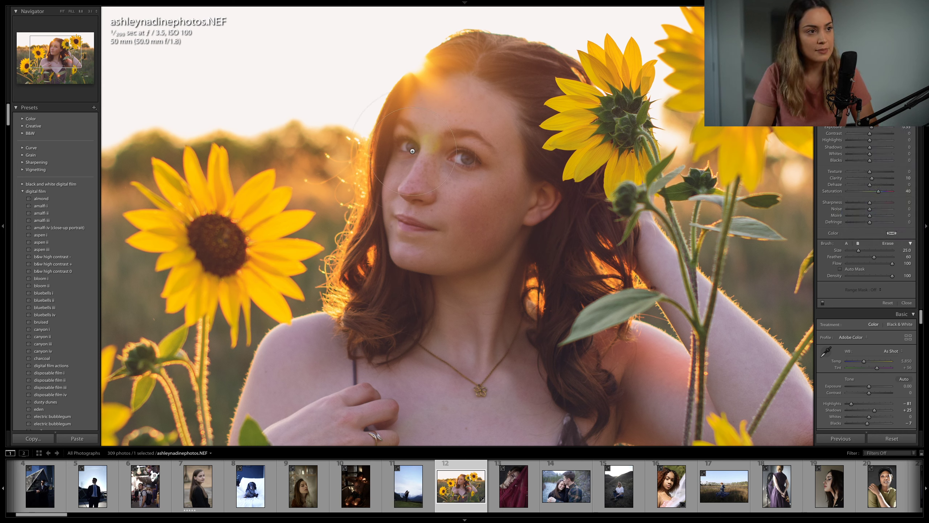
scroll(431, 154, "down", 5)
scroll(467, 158, "down", 3)
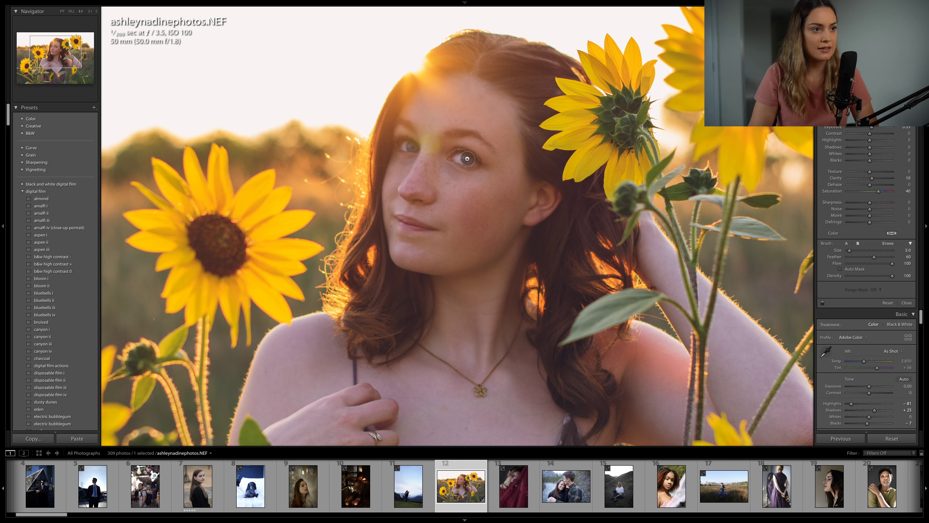
scroll(467, 159, "down", 1)
key("shift+bracketleft")
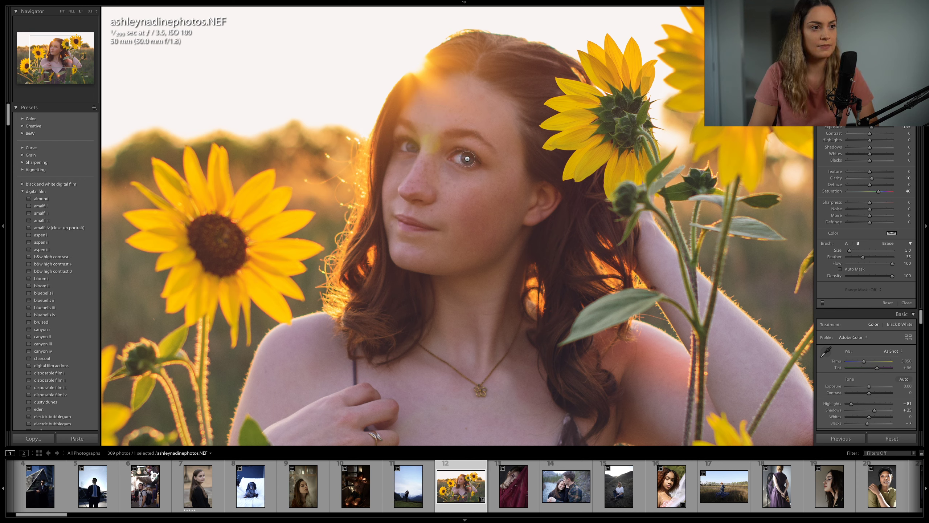
left_click(468, 159)
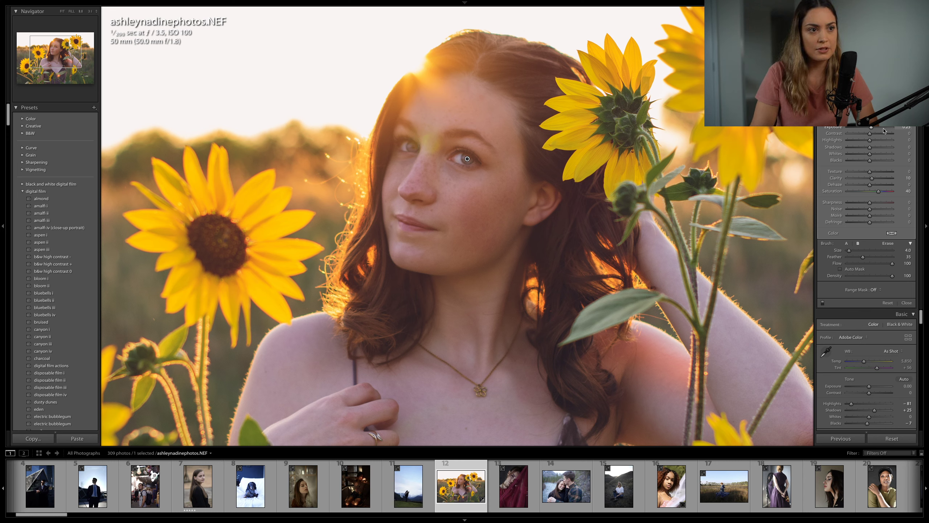
key("k")
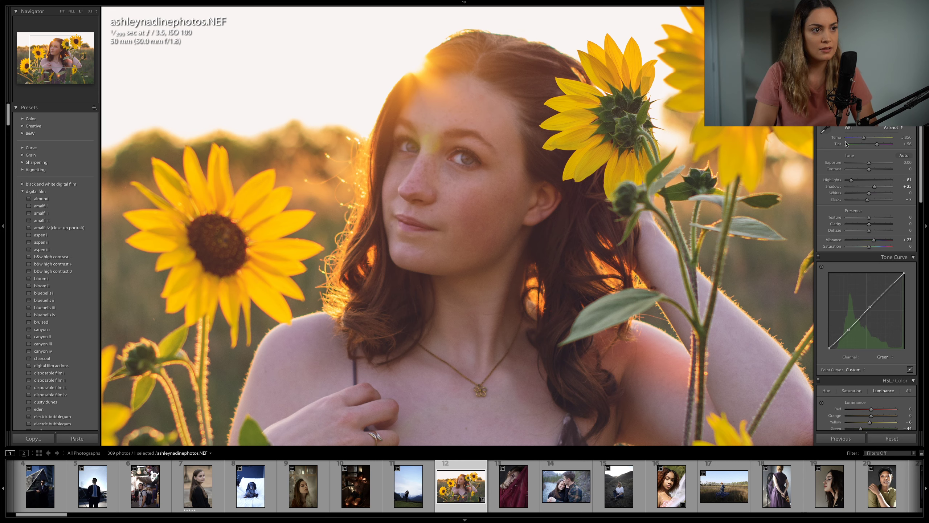
Step: Compare the whole sunflower portrait before and after the edits
left_click(607, 207)
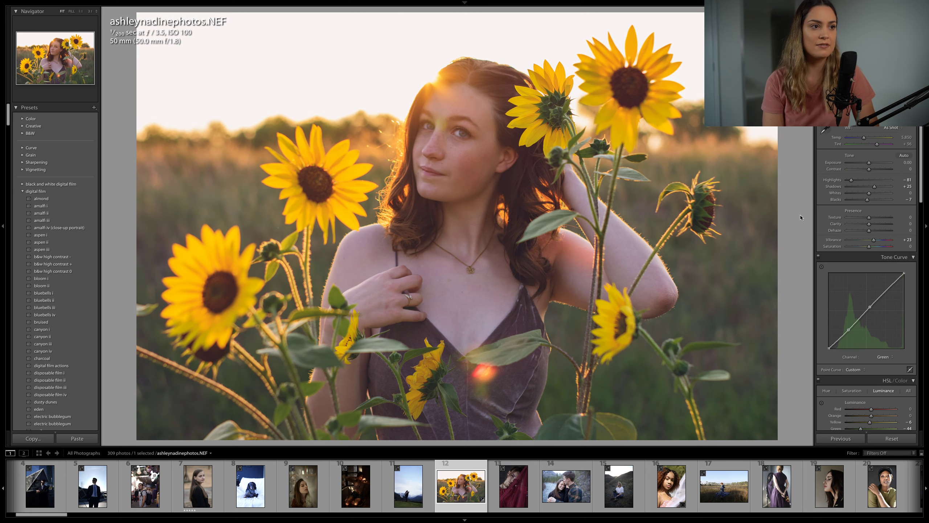
key("backslash")
key("backslash")
key("backslash")
key("backslash")
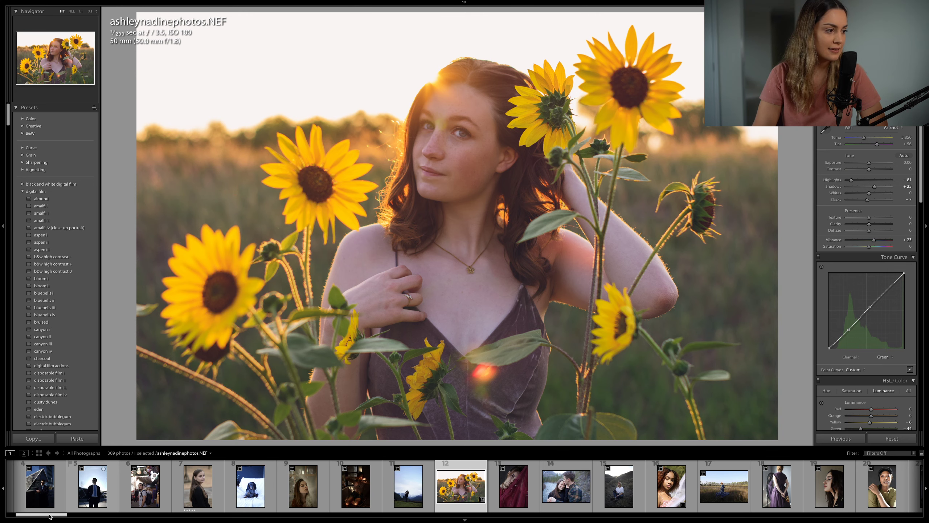
Step: Open the umbrella couple photo pilus_captures.CR2 and switch its tone curve to the RGB channel
left_click_drag(50, 516, 567, 518)
left_click(434, 486)
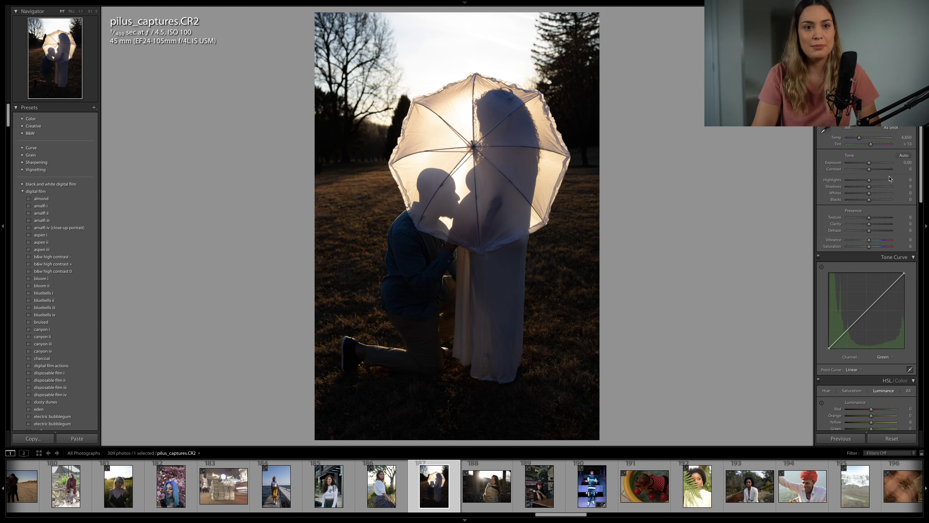
left_click(887, 358)
left_click(887, 350)
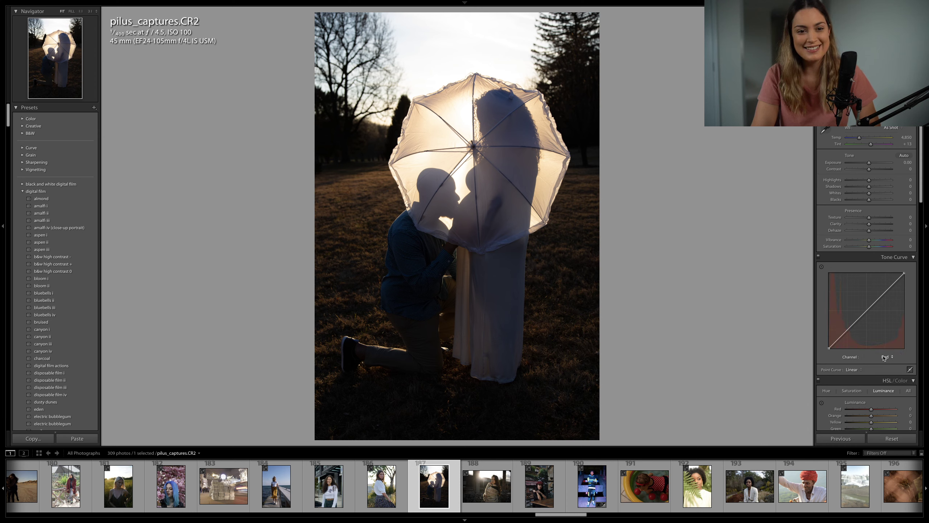
left_click(887, 357)
left_click(887, 350)
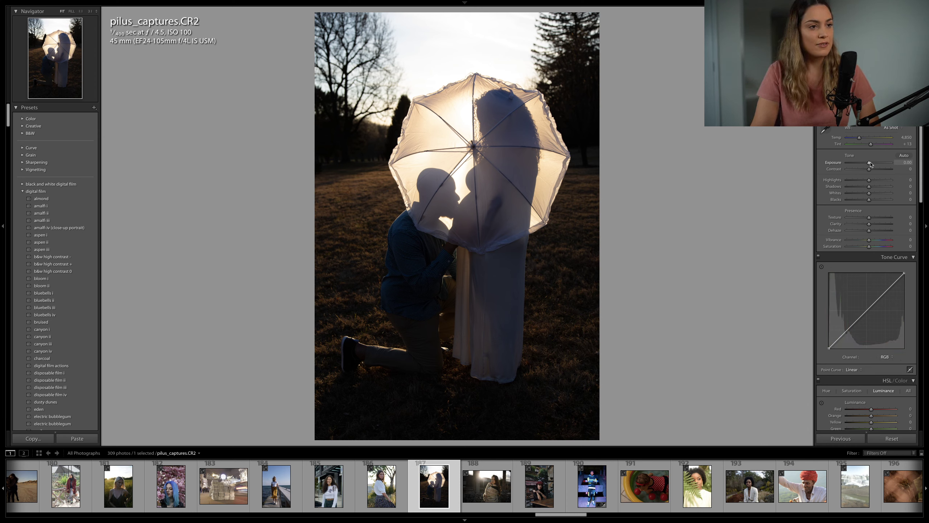
Step: Set exposure to +1.40, highlights to -63, shadows to +31 and blacks to -18 on the umbrella photo
key("XF86MonBrightnessUp")
left_click_drag(871, 164, 856, 182)
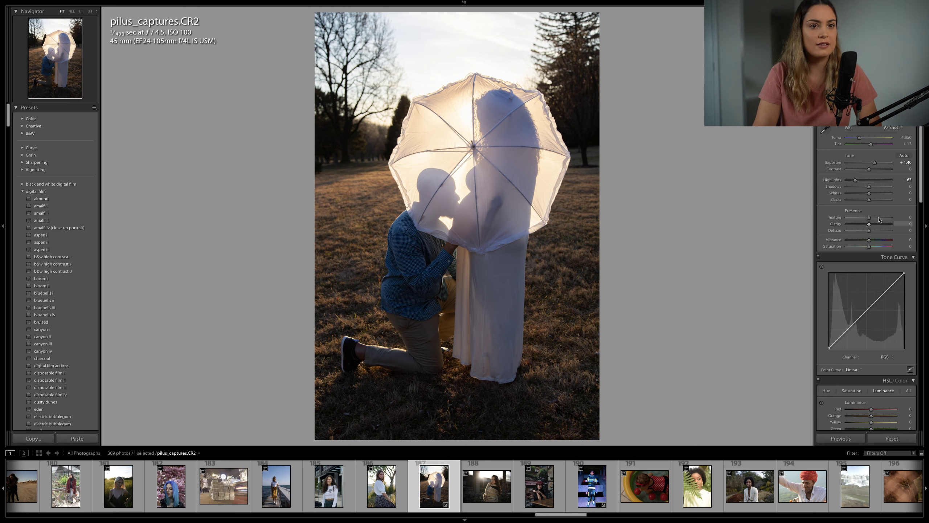
left_click_drag(872, 187, 866, 200)
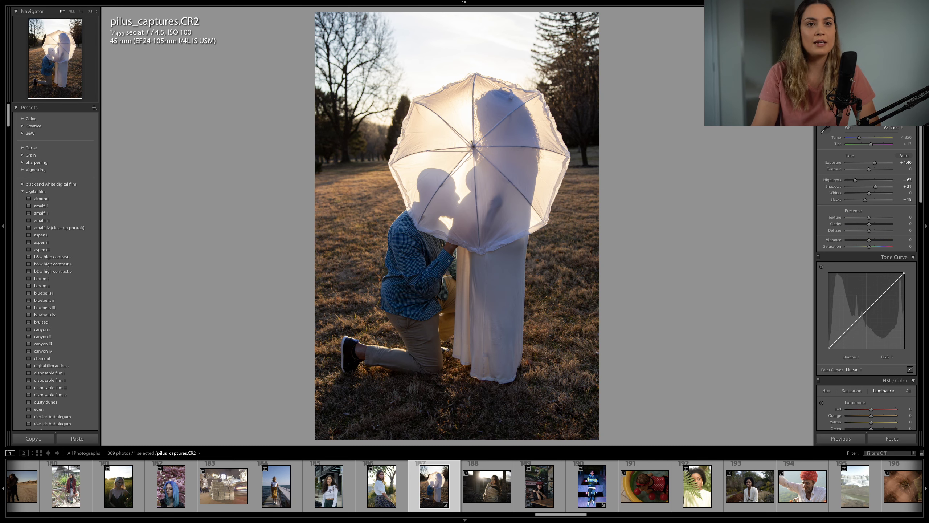
Step: Add a graduated filter rising from the lower part of the umbrella photo, zero its effect settings and raise its exposure
key("m")
left_click_drag(470, 277, 473, 126)
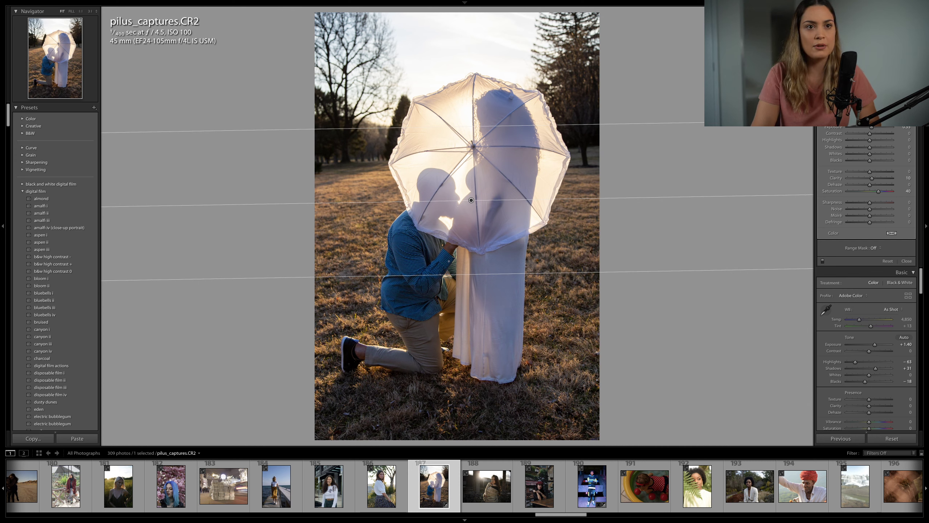
left_click(875, 119)
left_click(871, 121)
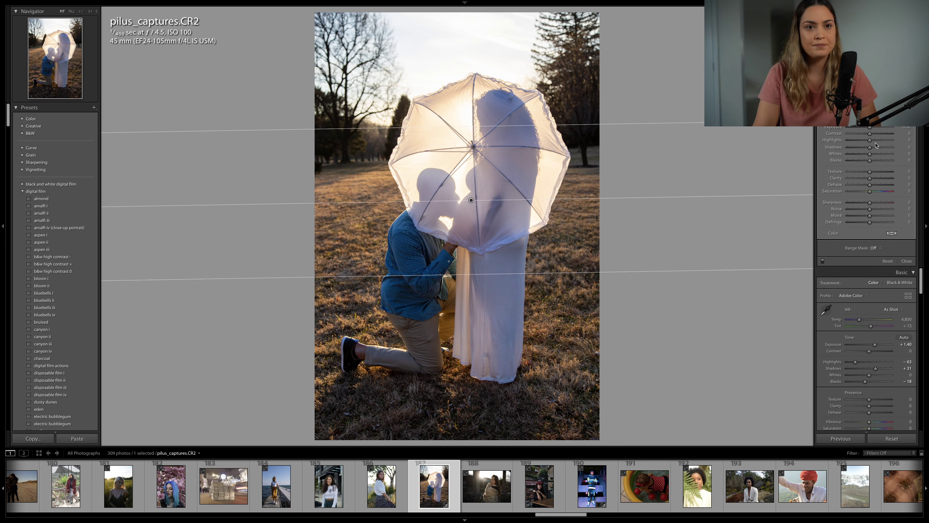
left_click_drag(873, 129, 876, 135)
key("m")
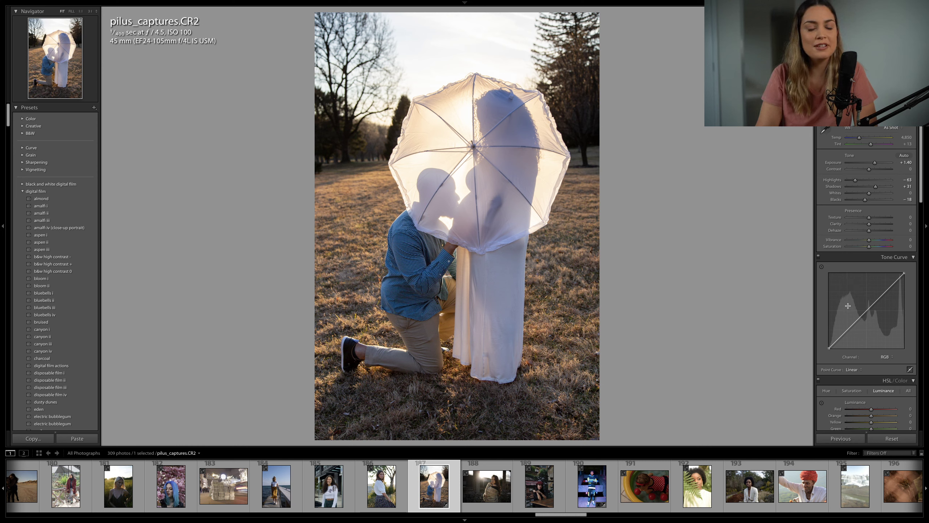
Step: Shape the RGB tone curve with a raised black point, lowered shadows, a midtone anchor and slightly lifted highlights
scroll(874, 324, "down", 1)
left_click_drag(829, 332, 830, 325)
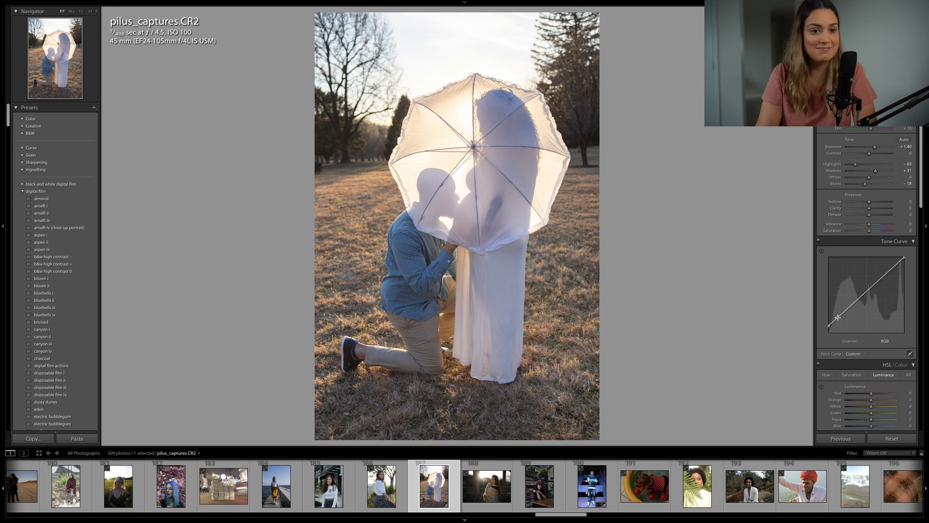
left_click_drag(844, 312, 861, 302)
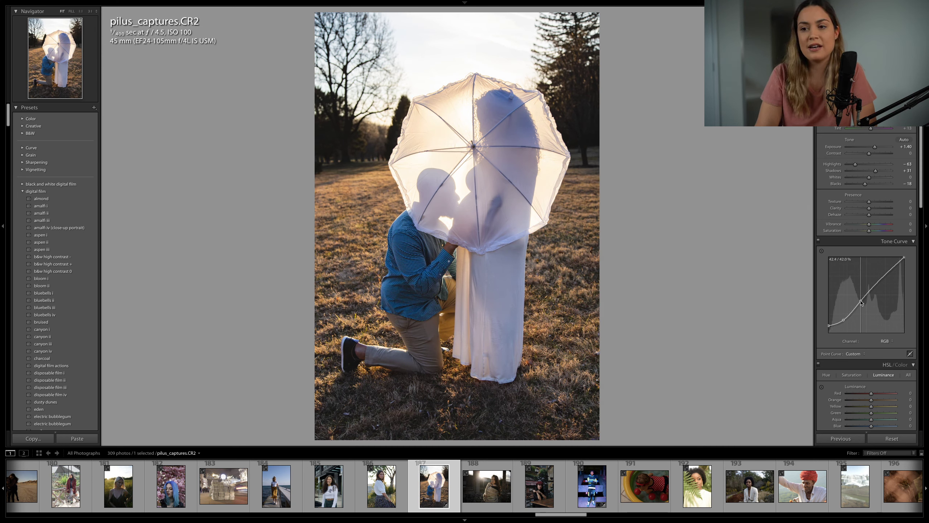
left_click_drag(862, 302, 862, 302)
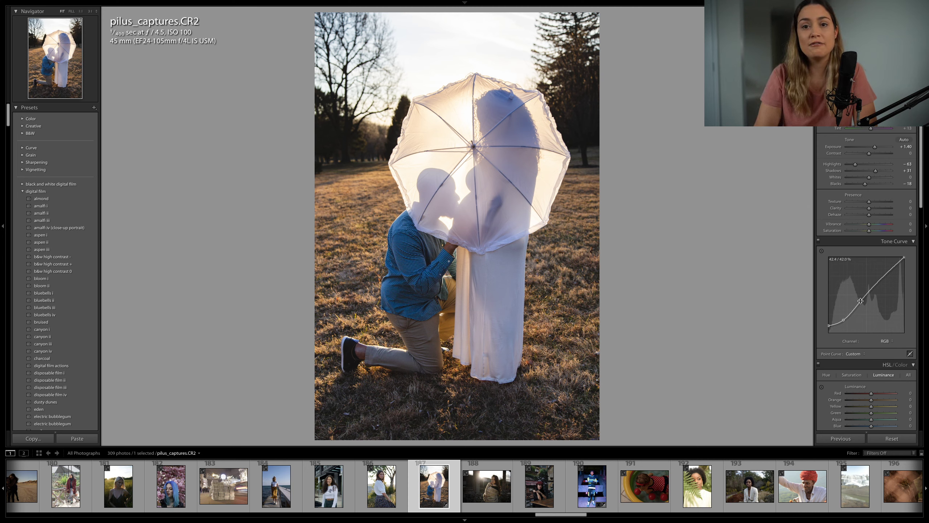
left_click_drag(880, 281, 881, 278)
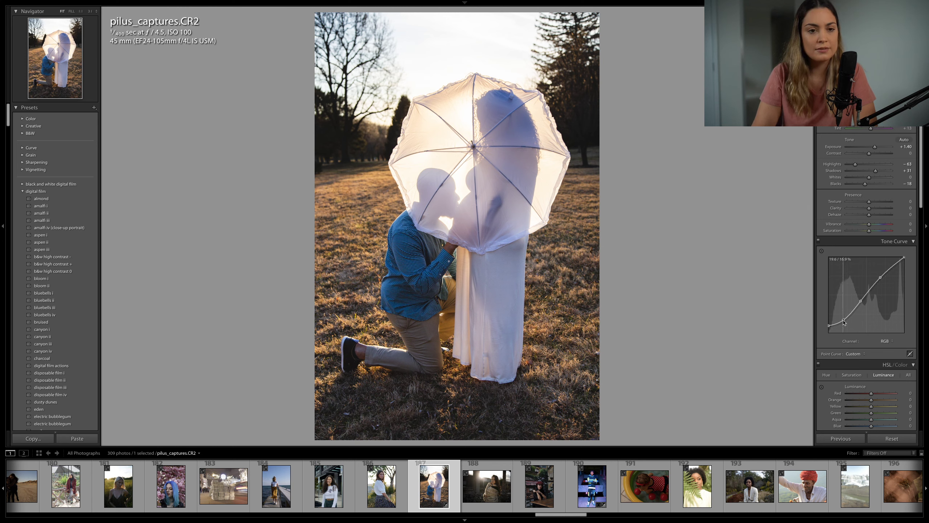
mouse_move(844, 322)
left_mouse_down()
mouse_move(858, 302)
mouse_move(828, 322)
mouse_move(845, 318)
left_mouse_up()
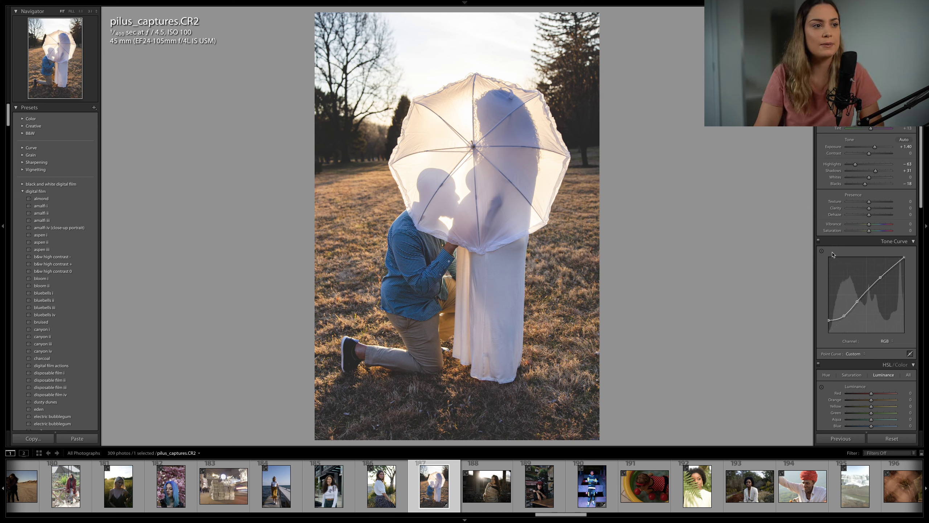
Step: Switch the umbrella photo's tone curve to the blue channel
scroll(864, 262, "down", 1)
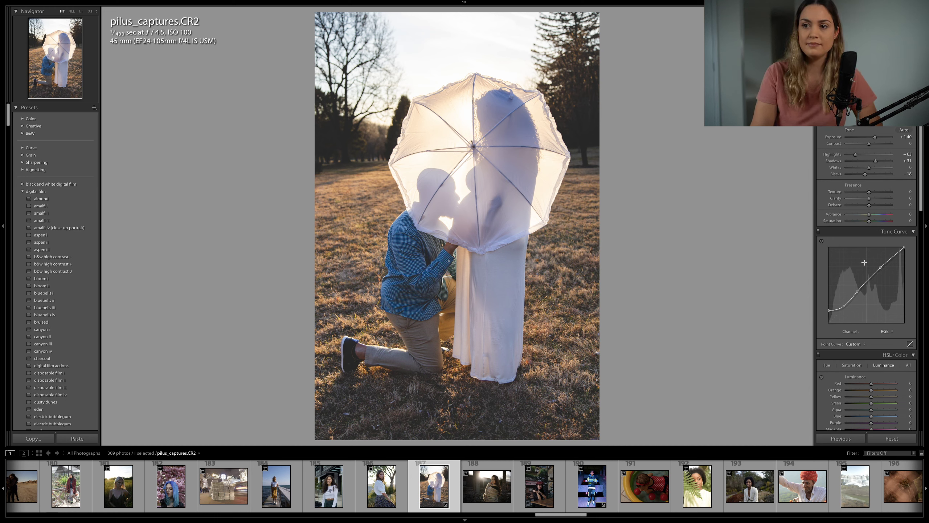
scroll(915, 330, "down", 2)
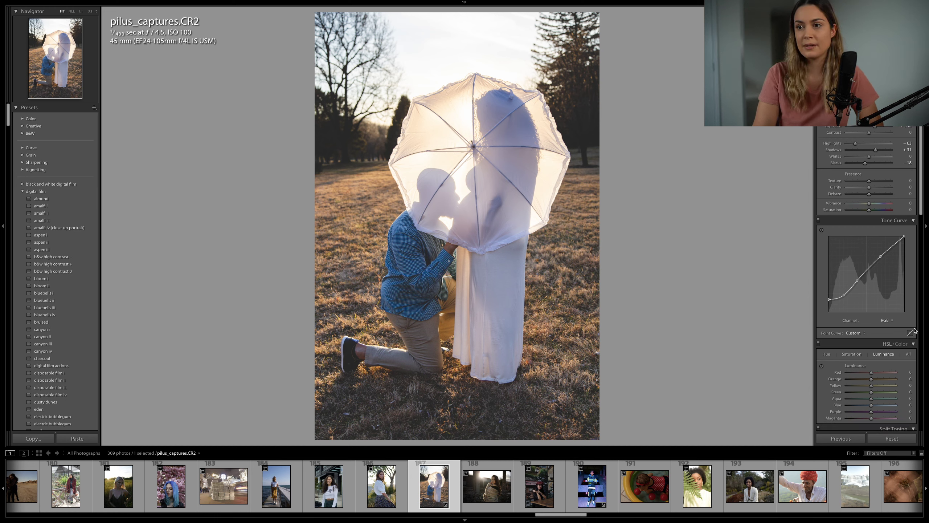
left_click(889, 316)
left_click(881, 328)
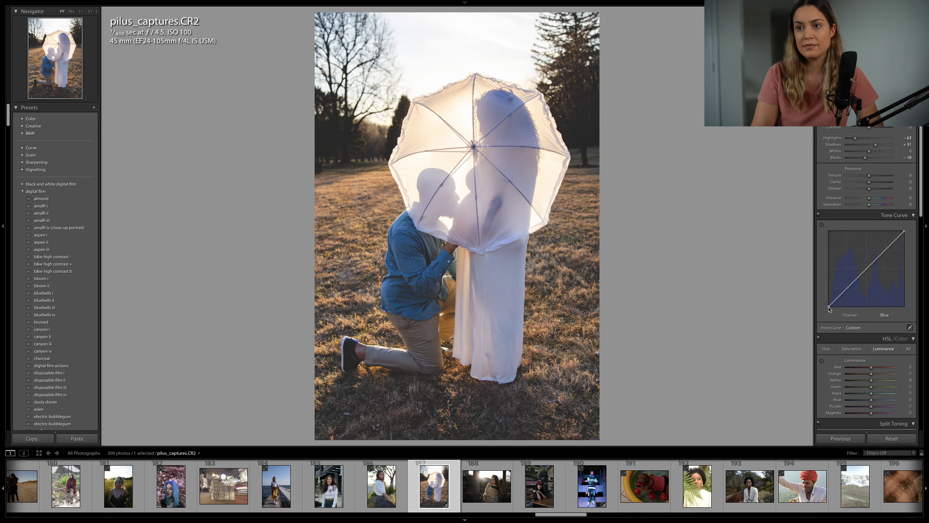
Step: Try a blue channel curve with a raised black point, lowered shadows and an upper anchor point, and flatten it again
left_click_drag(829, 309, 853, 287)
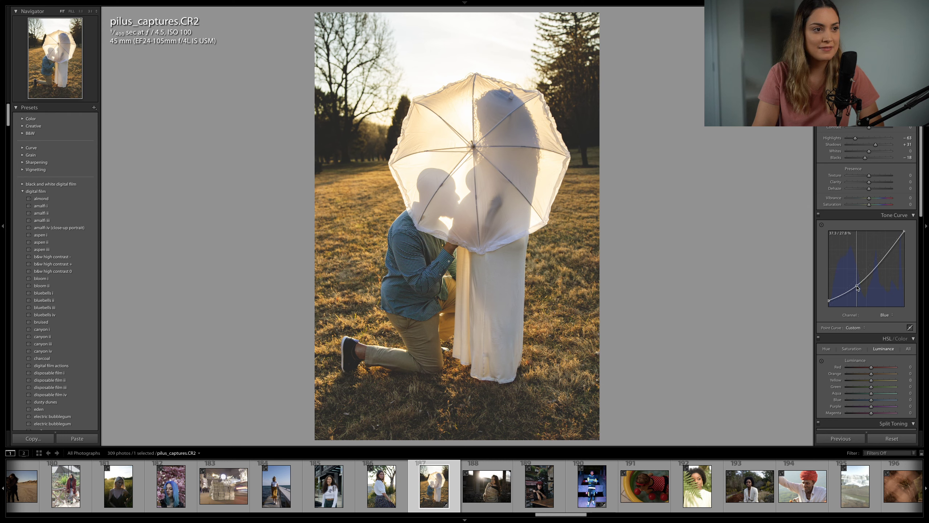
left_click_drag(873, 267, 852, 286)
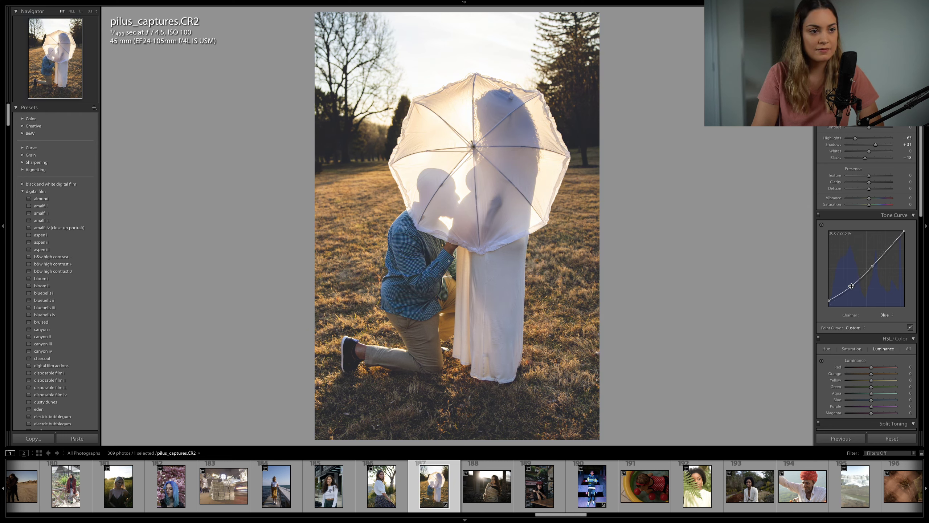
right_click(879, 288)
left_click(886, 296)
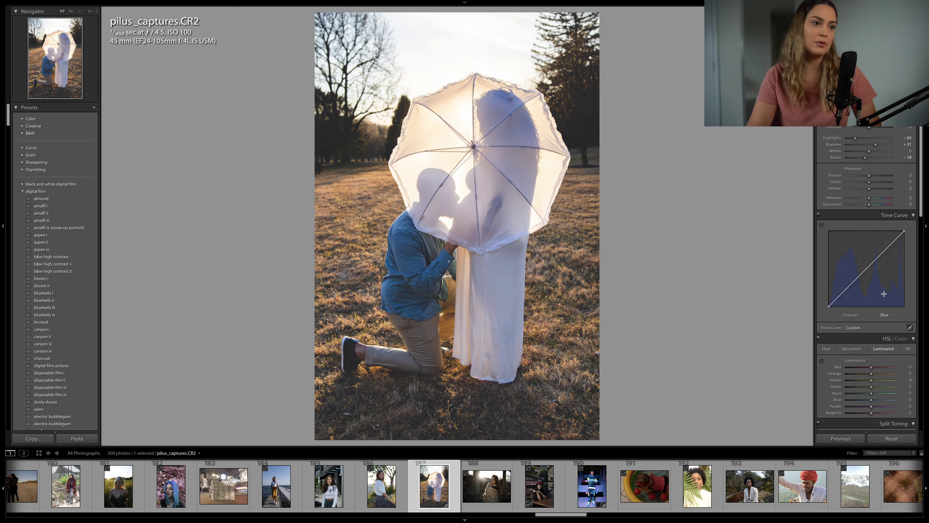
Step: Return the tone curve to the RGB channel, warm the temperature, and set exposure to +1.50, contrast to +10 and highlights to −65
left_click(885, 315)
left_click(883, 298)
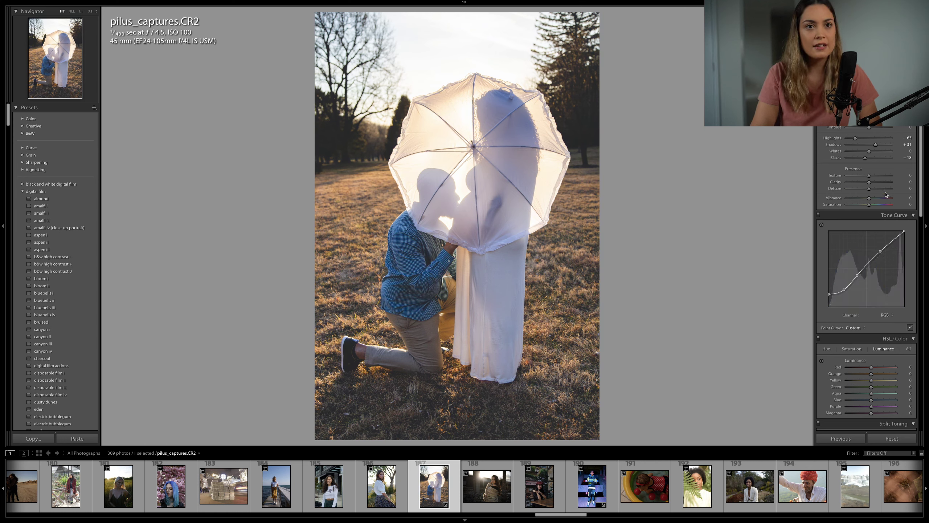
scroll(860, 140, "up", 3)
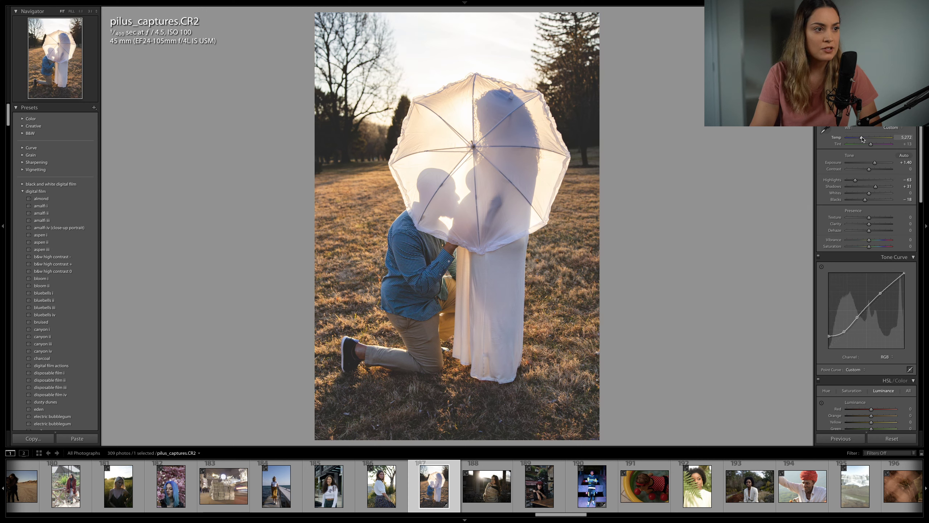
left_click_drag(863, 139, 856, 182)
Step: Split tone the umbrella photo with highlights at hue 262, saturation 9 and shadows at hue 39, saturation 23
scroll(856, 220, "down", 10)
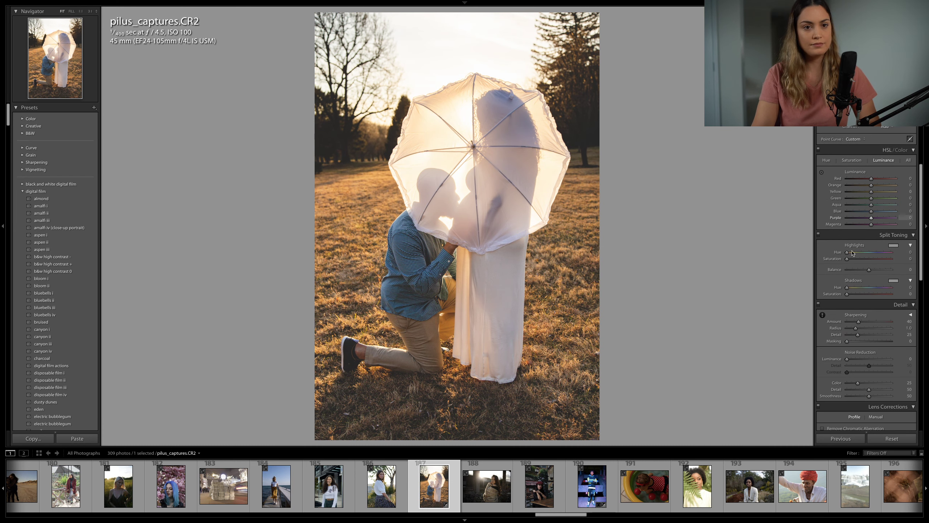
left_click_drag(847, 258, 875, 254)
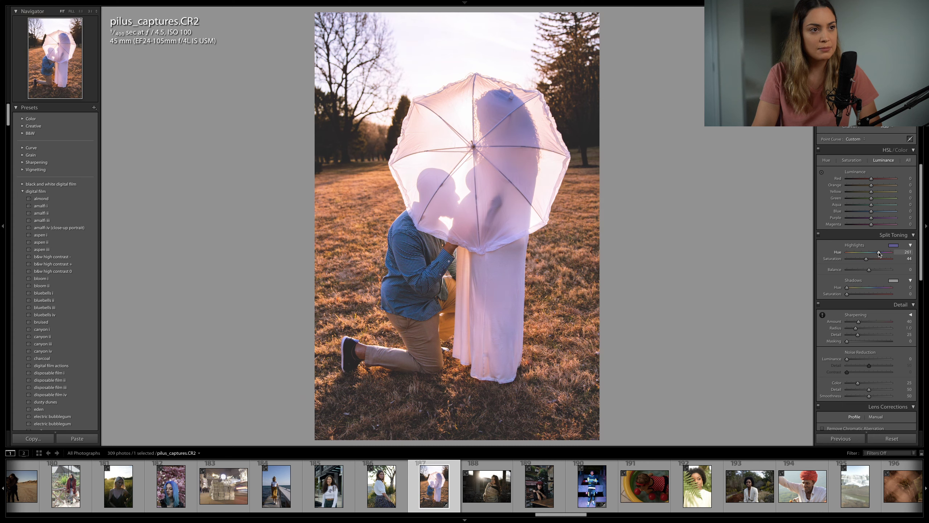
left_click_drag(867, 258, 851, 260)
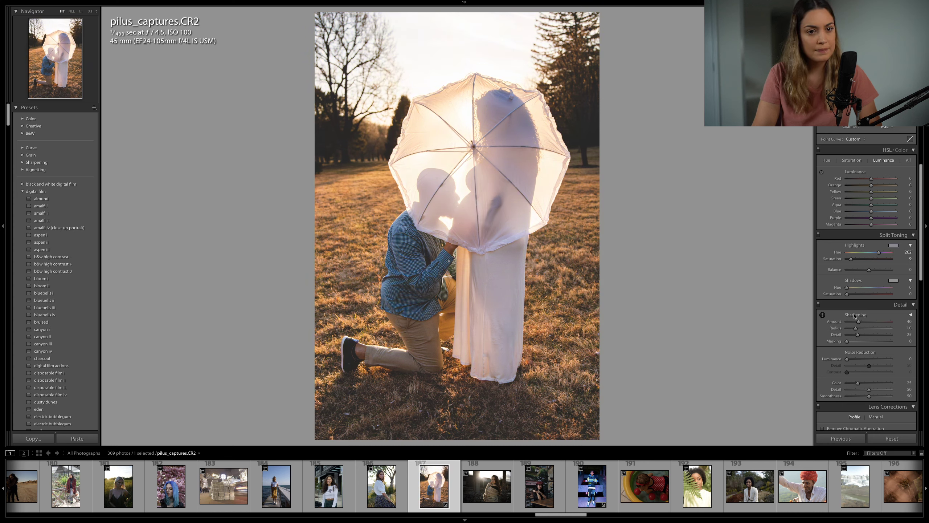
left_click_drag(856, 294, 859, 295)
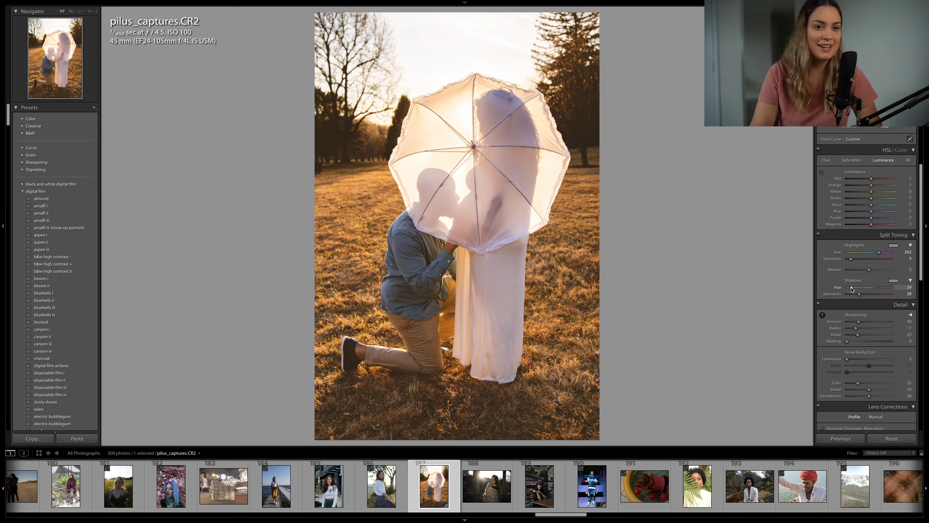
left_click_drag(859, 295, 852, 296)
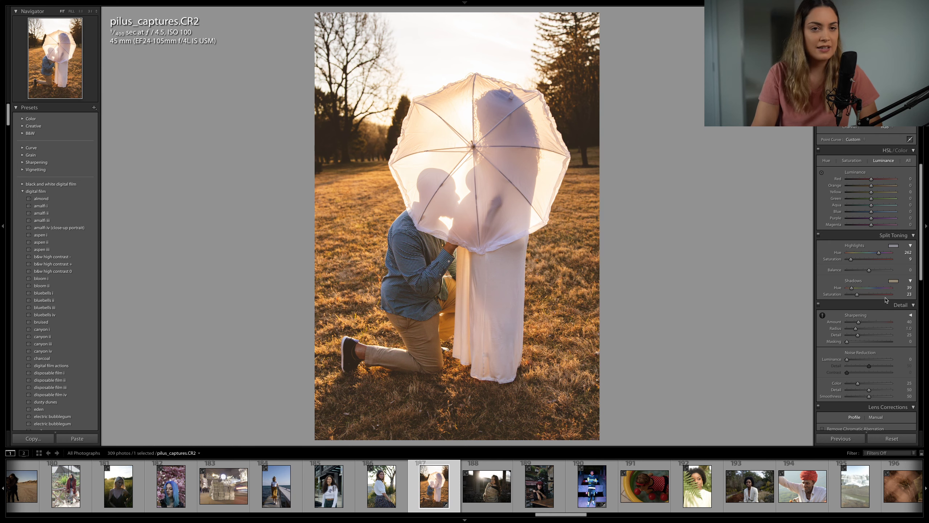
Step: Set the umbrella photo's temperature to 5,508 and its exposure to +1.40
scroll(869, 165, "up", 10)
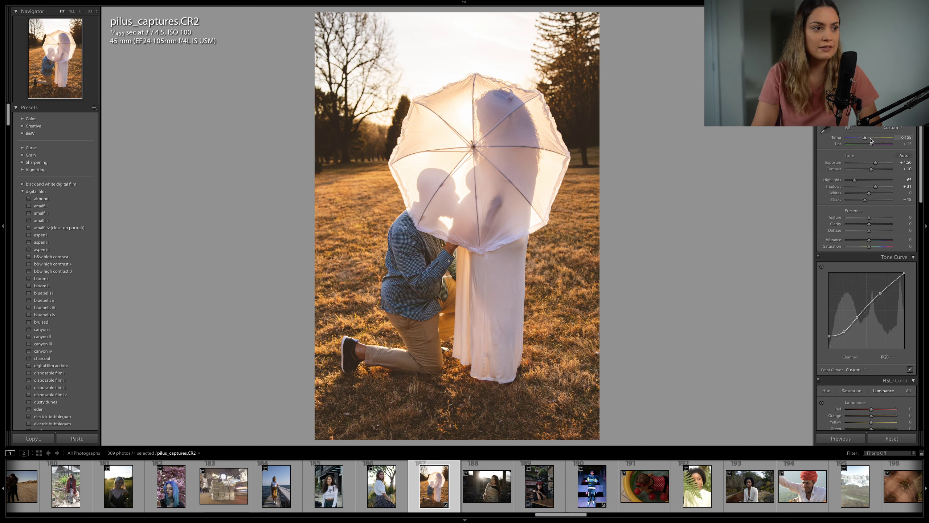
scroll(871, 140, "down", 3)
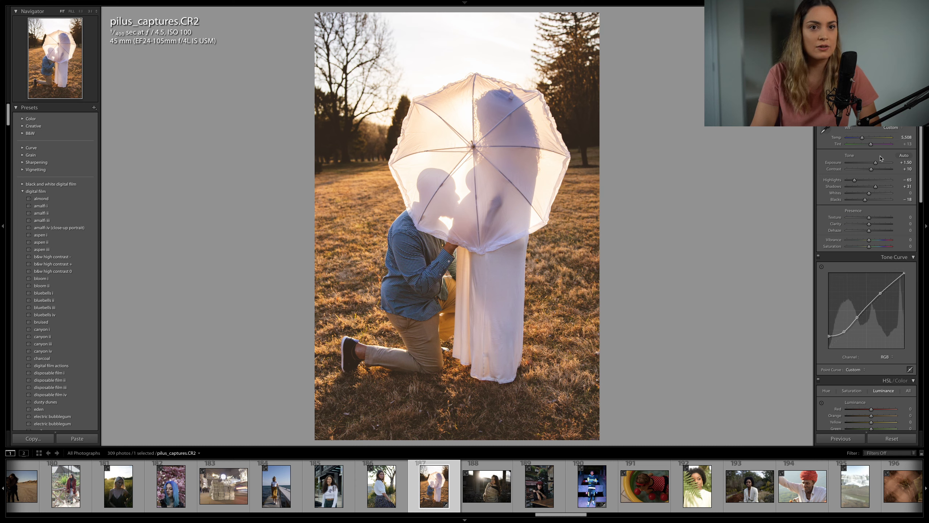
scroll(882, 164, "down", 2)
scroll(882, 166, "down", 1)
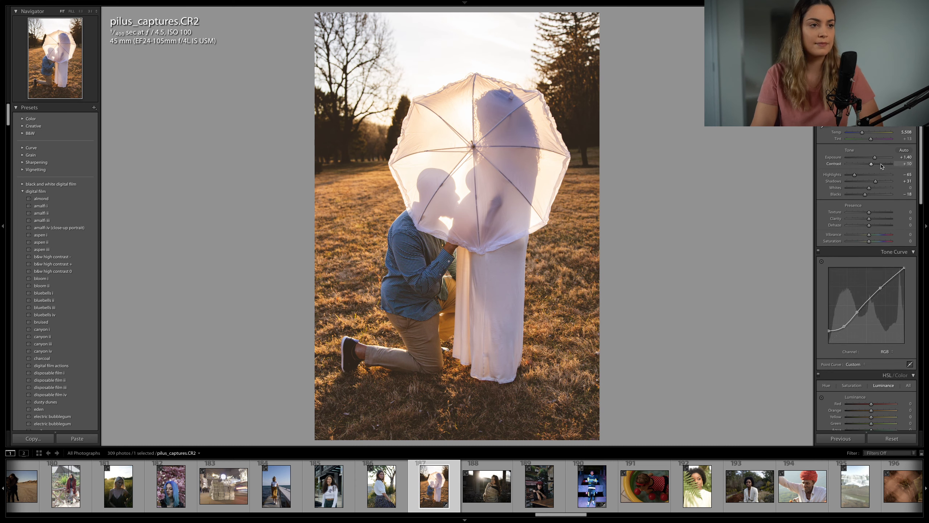
Step: Add a diagonal graduated filter from the photo's upper-left sky to the umbrella and zero its effect settings
key("m")
left_click_drag(352, 53, 431, 192)
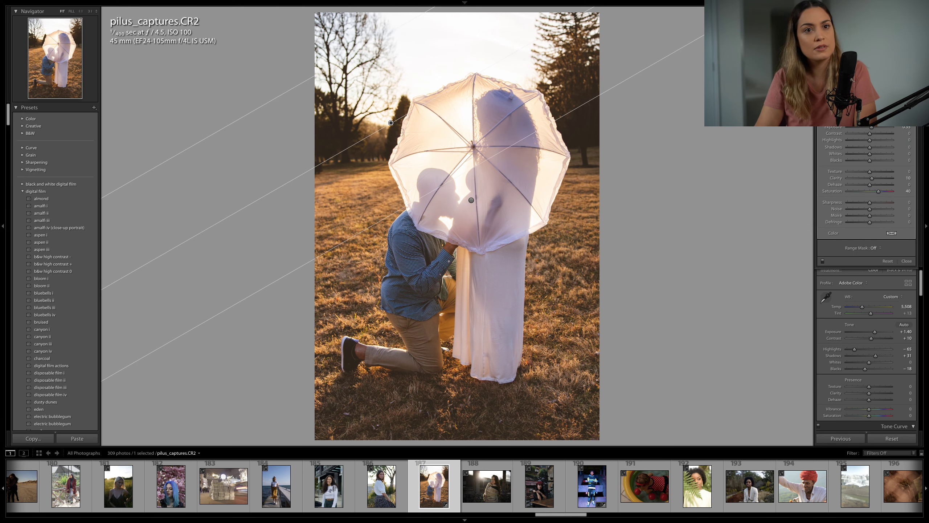
left_click(878, 106)
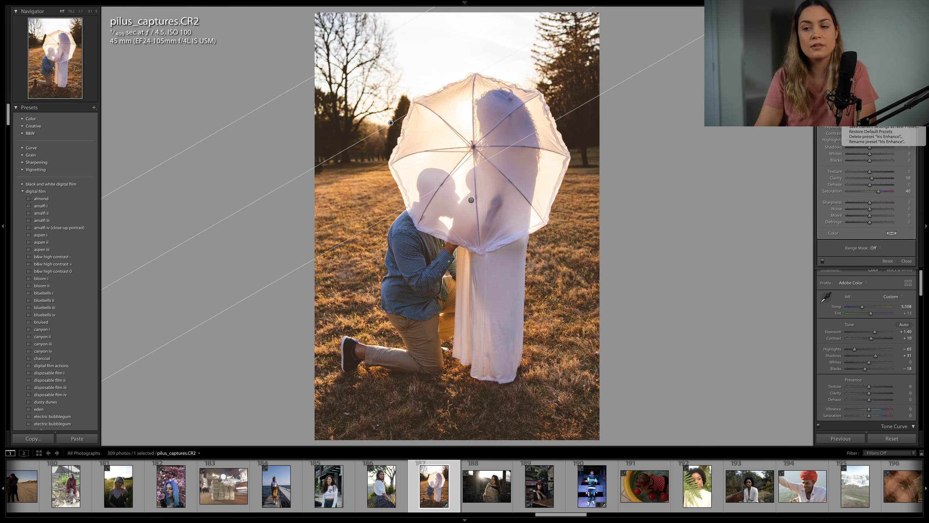
left_click(856, 150)
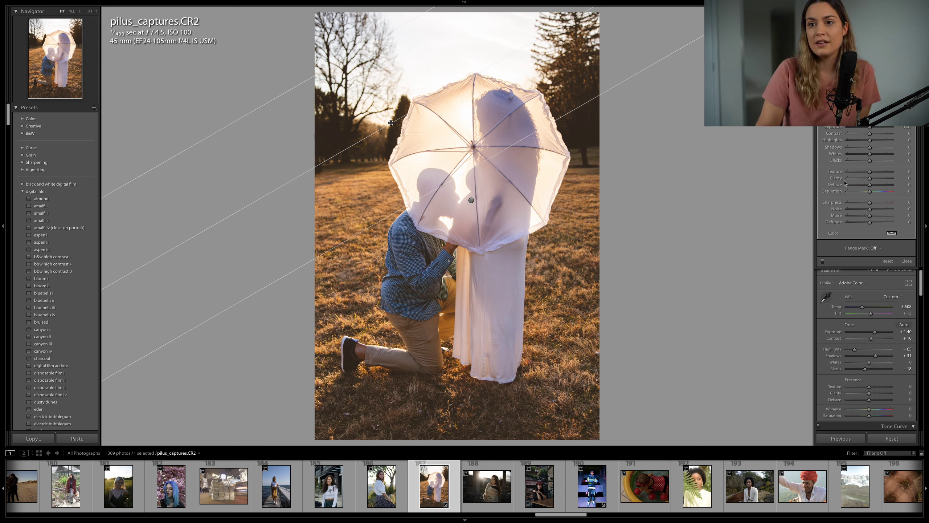
Step: Tint the sky's graduated filter yellow at hue 50, saturation 25, raise its exposure, and lower its dehaze to about −32
left_click(892, 235)
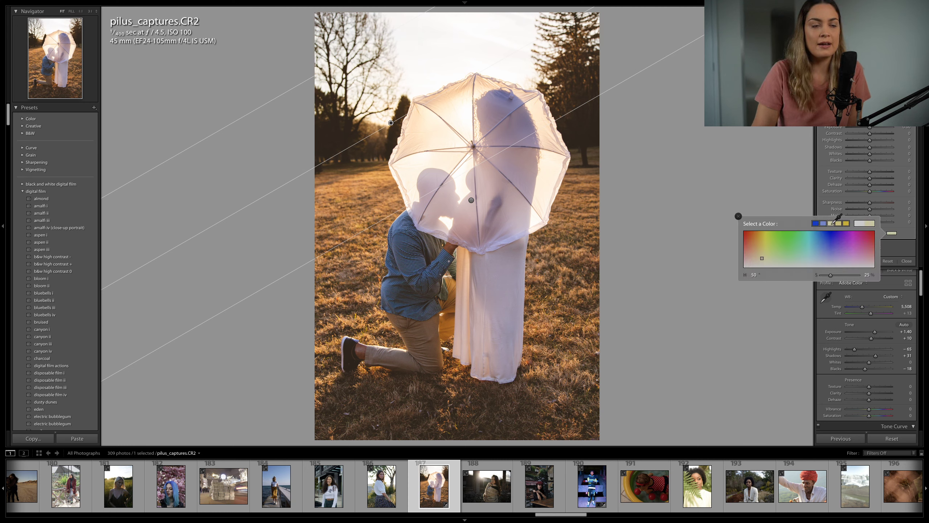
left_click_drag(870, 127, 874, 128)
left_click_drag(871, 184, 863, 186)
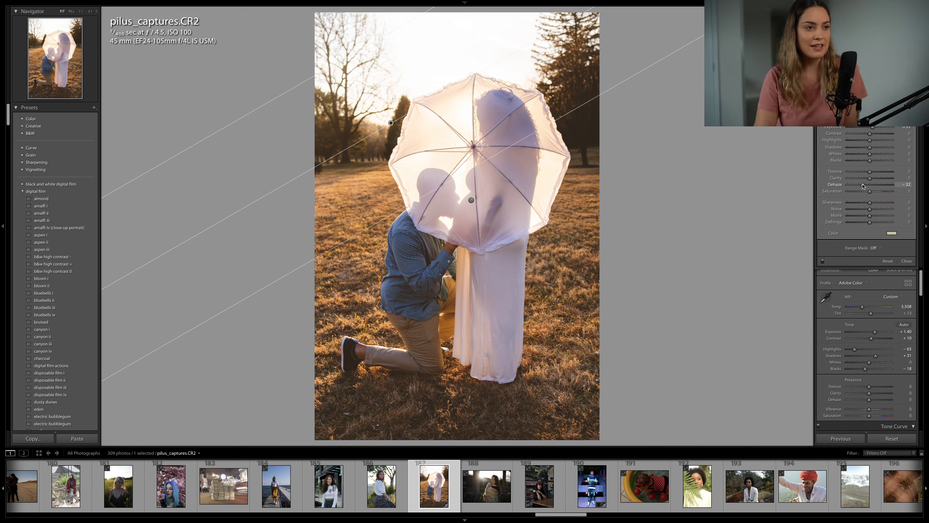
key("m")
Step: Compare the edited umbrella photo repeatedly with its unedited version
scroll(863, 186, "down", 5)
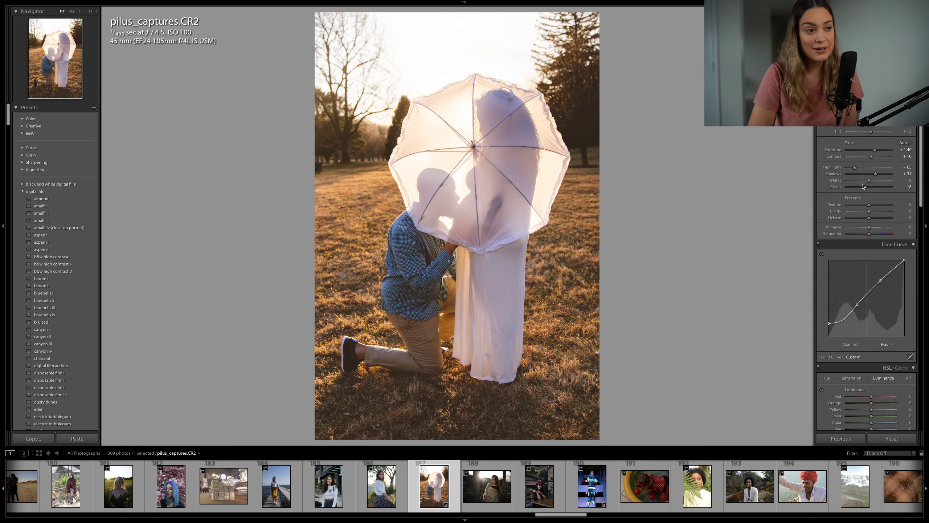
key("backslash")
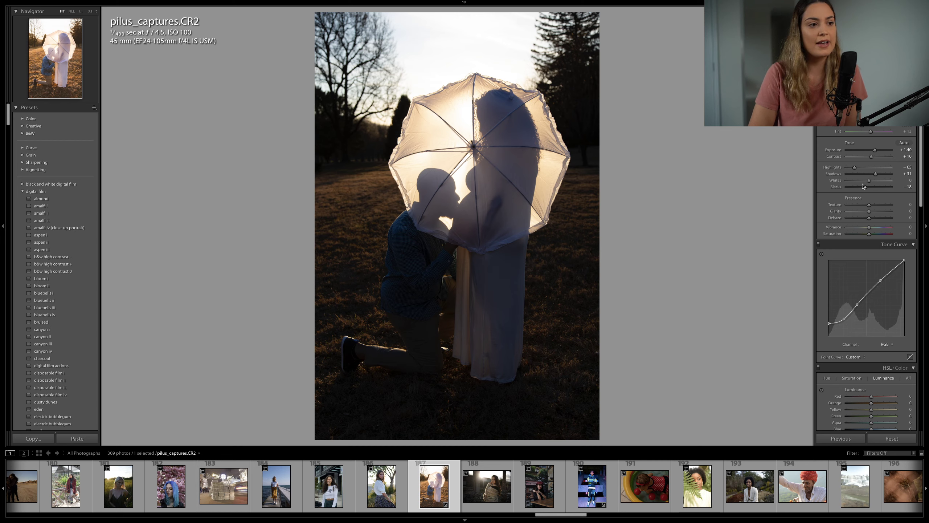
key("backslash")
key("backslash")
key("backslash")
key("backslash")
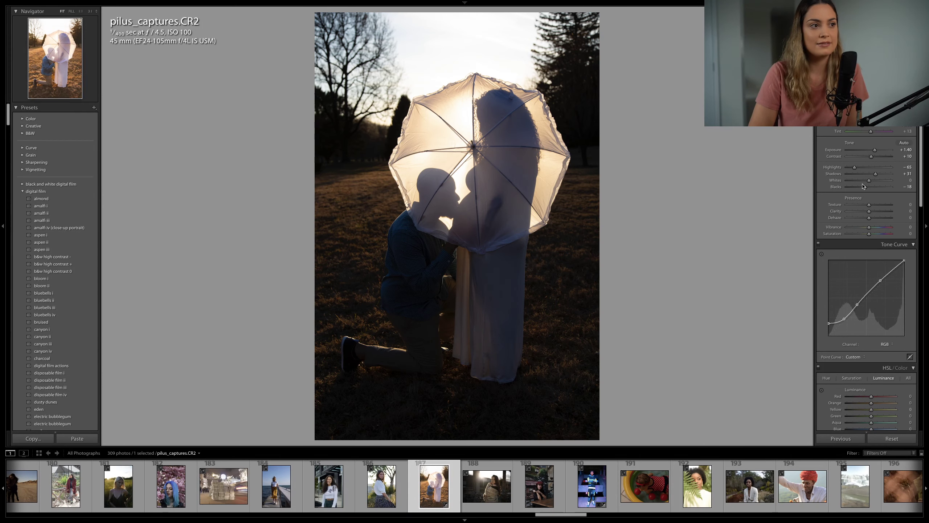
key("backslash")
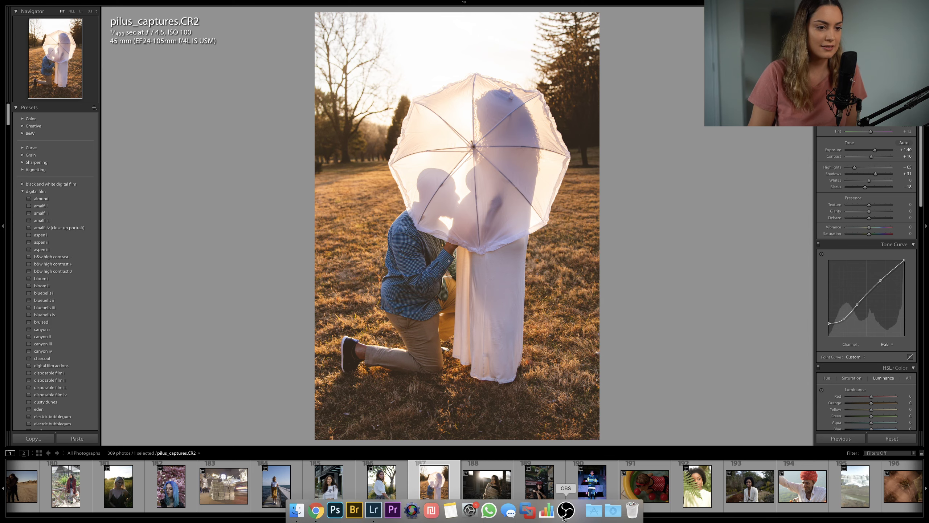
Step: Open the second photo, the portrait with the pearl necklace, and set its sharpening amount to 61 and radius to 1.2
left_click_drag(567, 515, 34, 515)
left_click(86, 486)
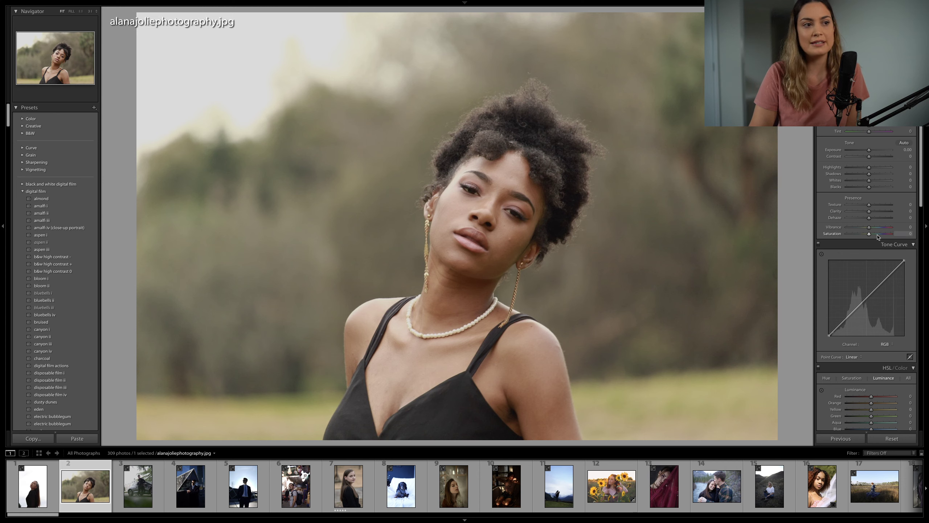
scroll(879, 237, "down", 5)
scroll(878, 237, "down", 3)
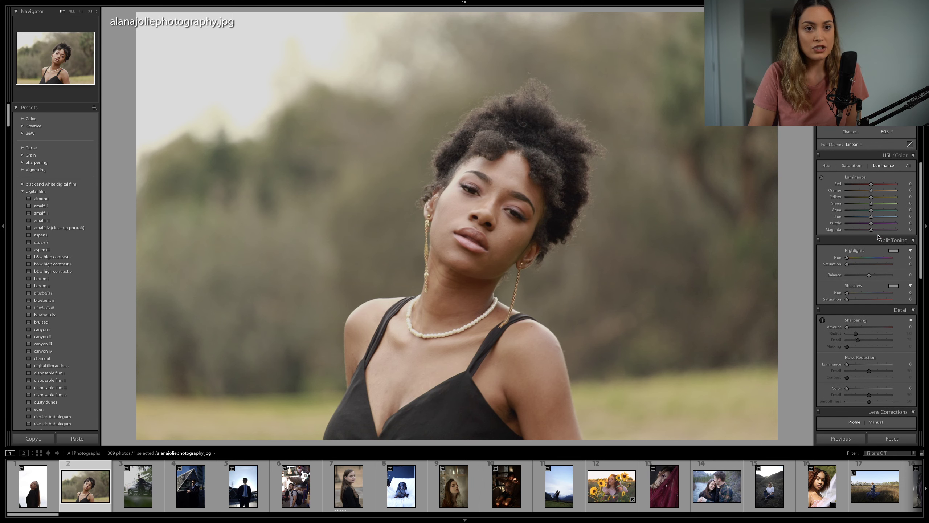
mouse_move(847, 298)
left_mouse_down()
mouse_move(866, 298)
mouse_move(858, 305)
left_mouse_up()
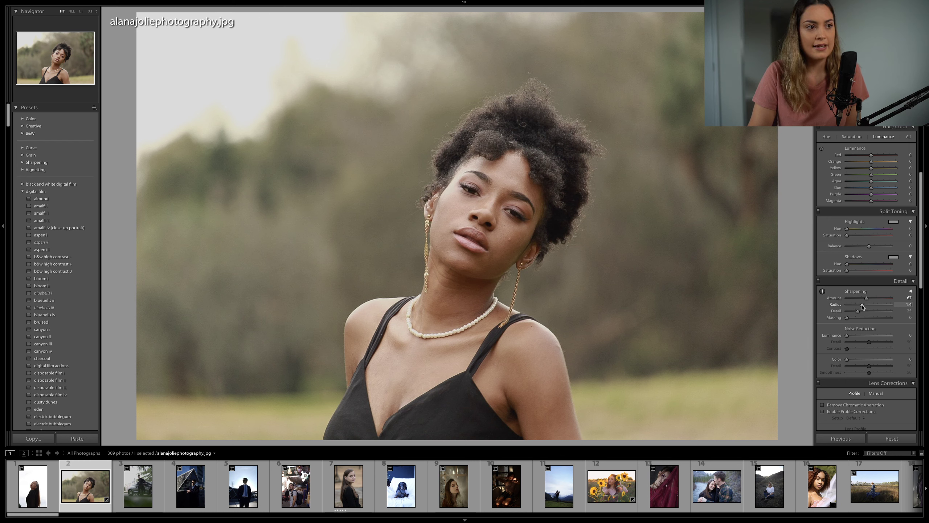
left_click_drag(866, 298, 865, 302)
Step: Shape the portrait's RGB tone curve with a raised black point and lowered shadows, and set shadows to +23 and blacks to −26
scroll(902, 312, "up", 5)
scroll(902, 312, "up", 4)
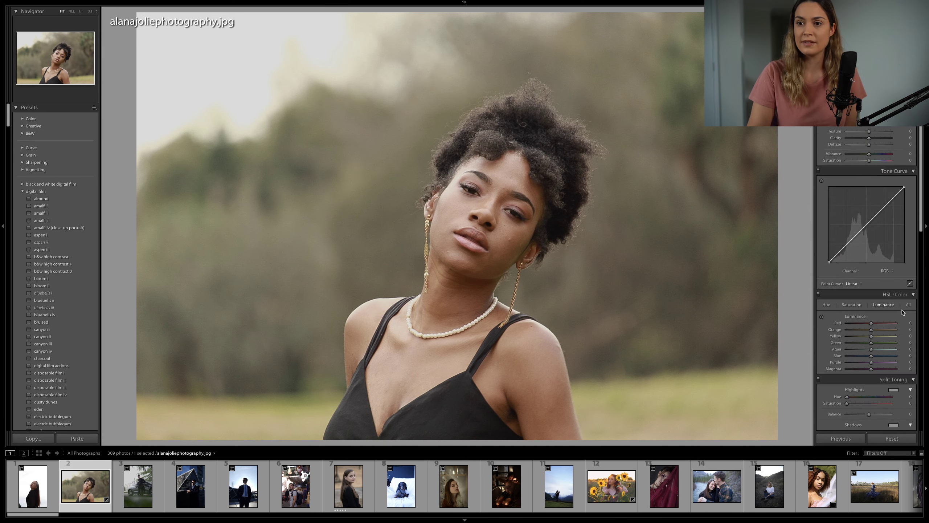
scroll(902, 310, "up", 2)
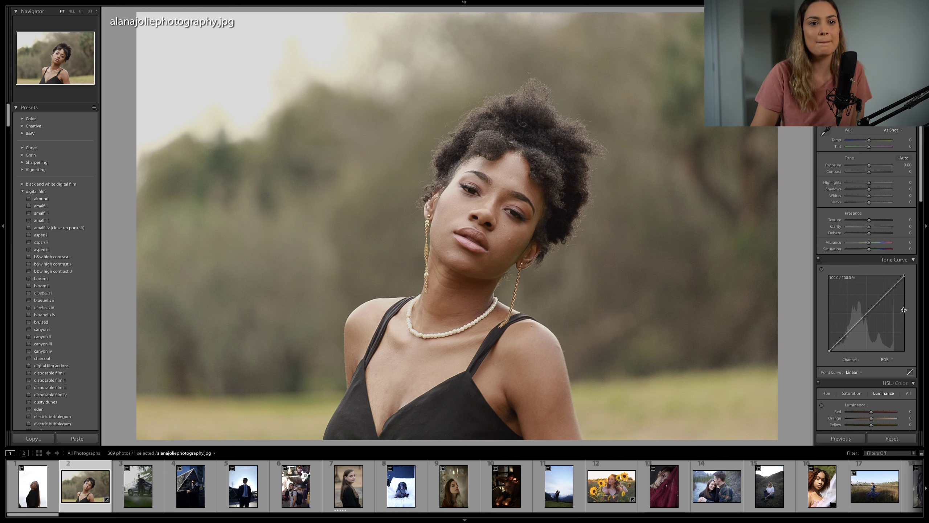
left_click_drag(829, 350, 851, 333)
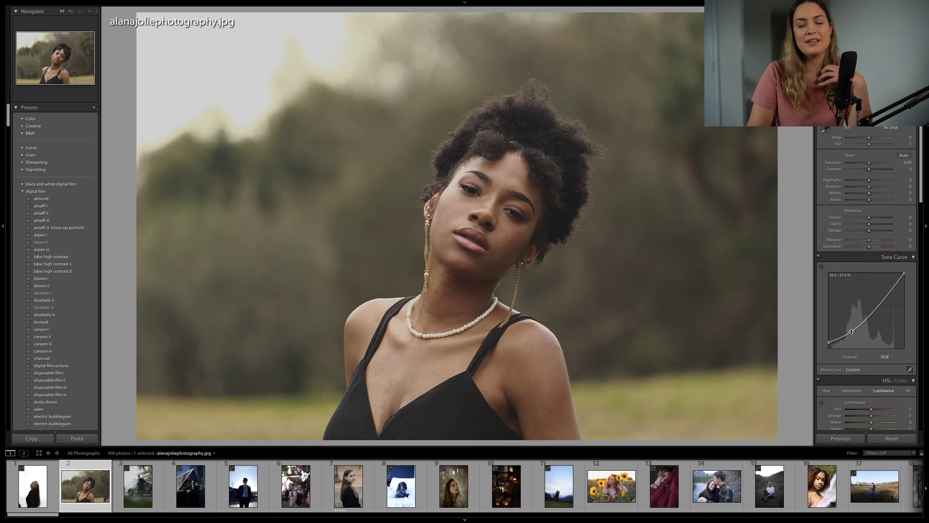
left_click_drag(865, 320, 864, 321)
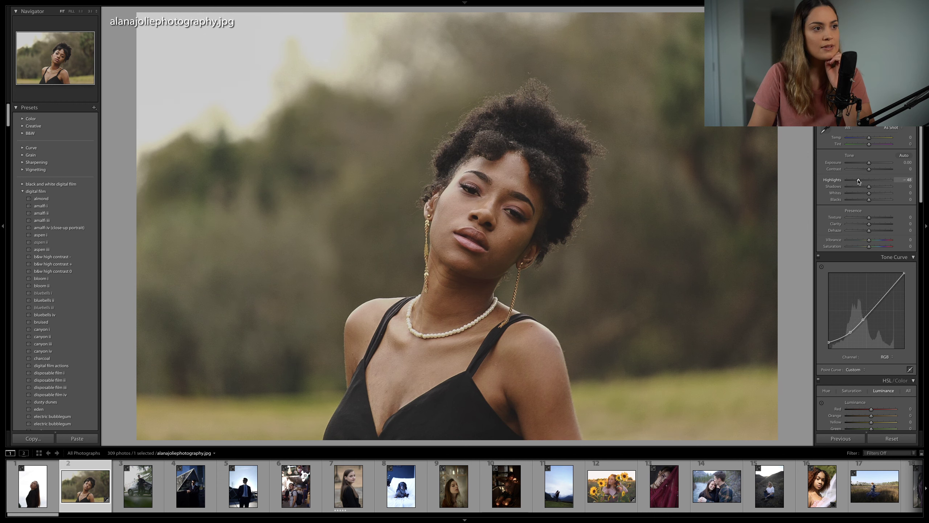
left_click_drag(870, 187, 866, 201)
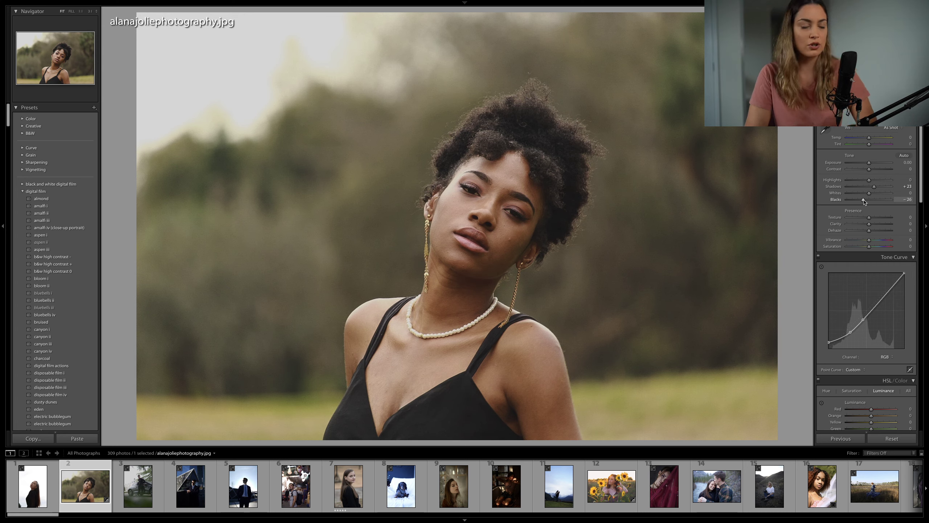
Step: Reduce the portrait's yellow saturation to −26 and its green saturation to −14
scroll(870, 256, "down", 5)
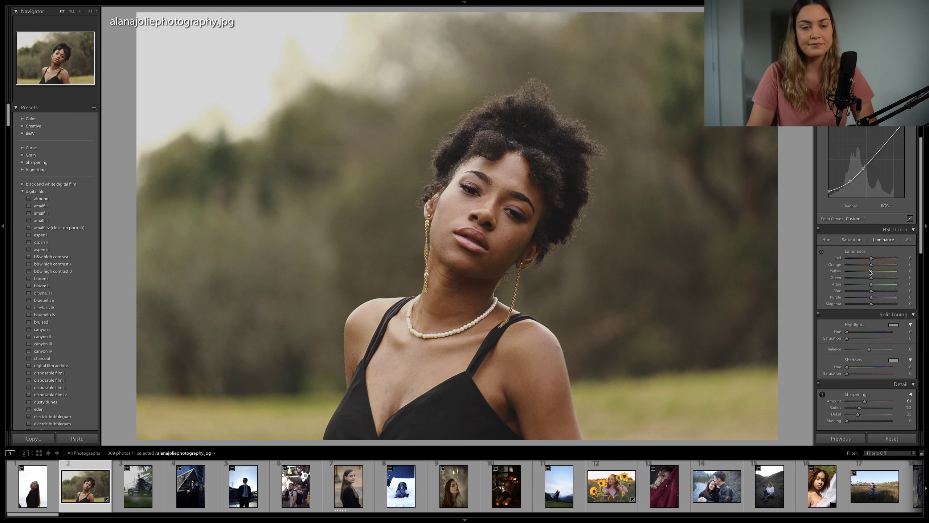
left_click(849, 241)
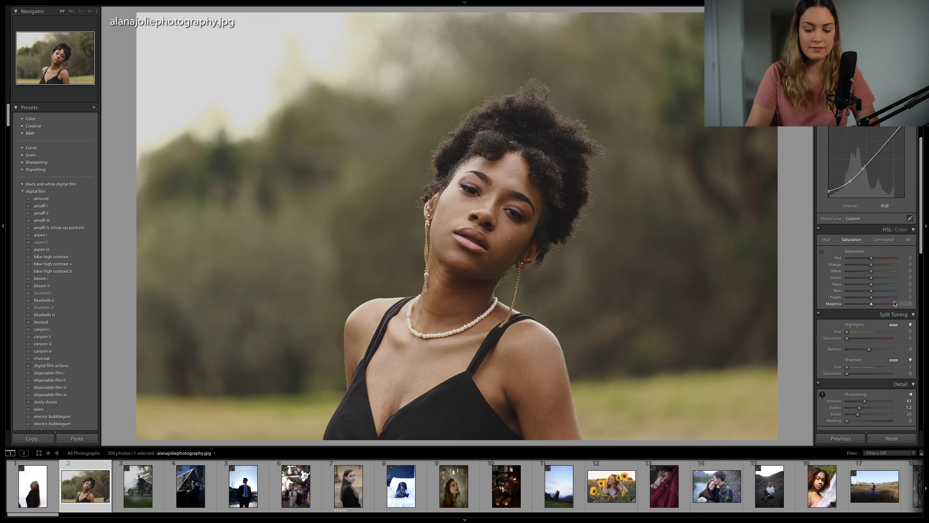
scroll(894, 304, "up", 5)
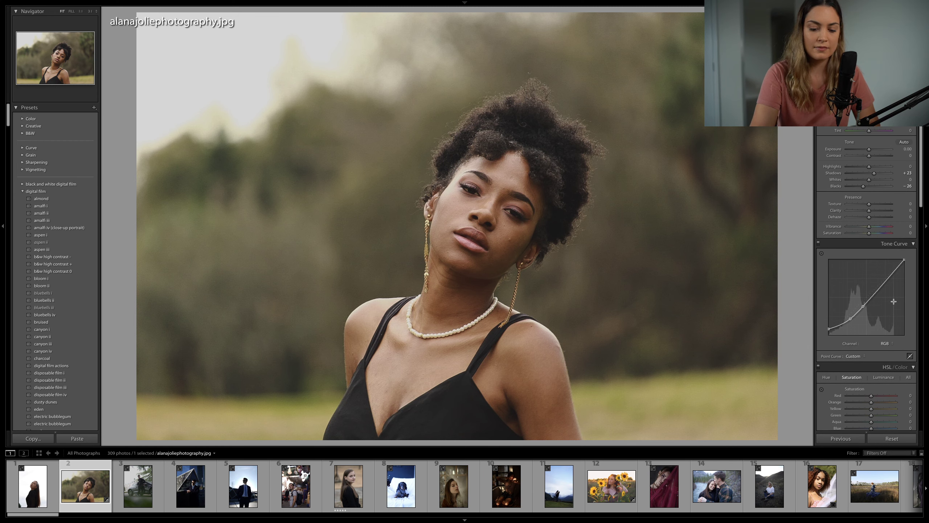
scroll(880, 352, "down", 5)
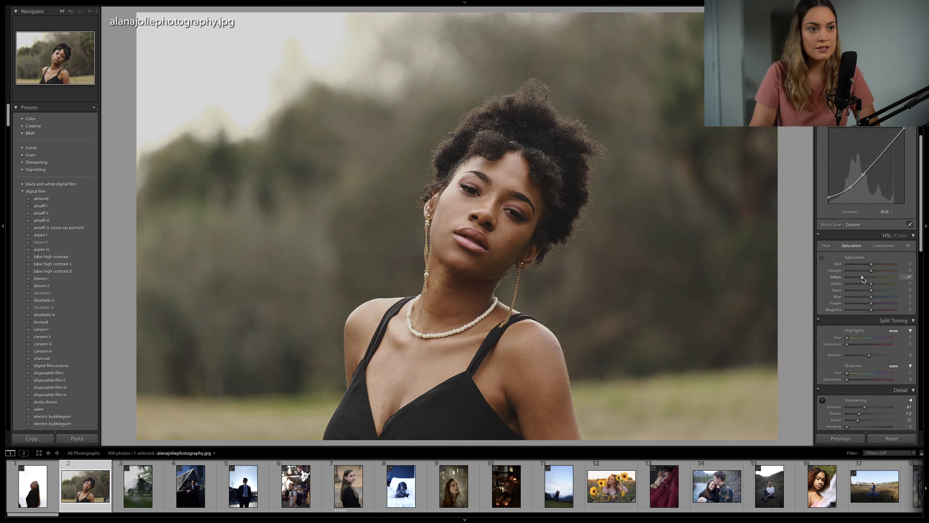
left_click_drag(865, 279, 866, 279)
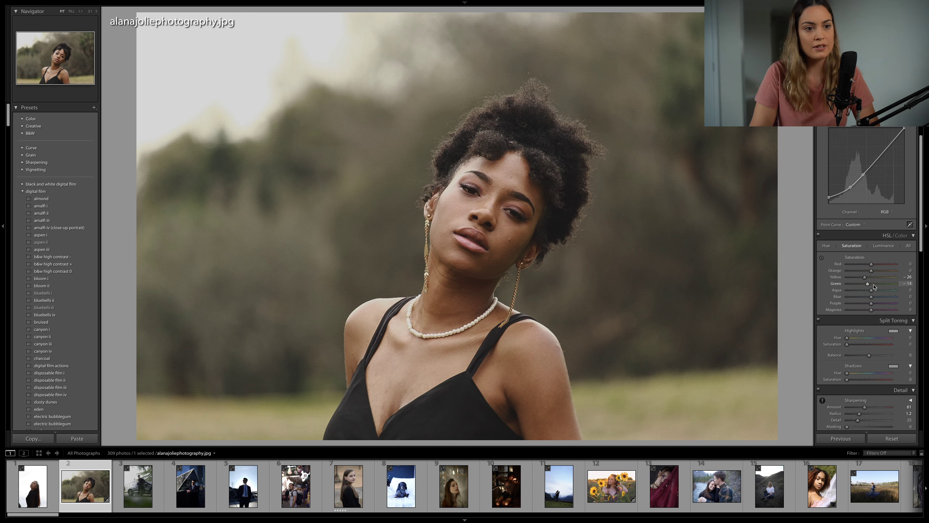
Step: Shift the portrait's yellow hue to −34 and green hue to −78, and display the luminance adjustments
key("ctrl+3")
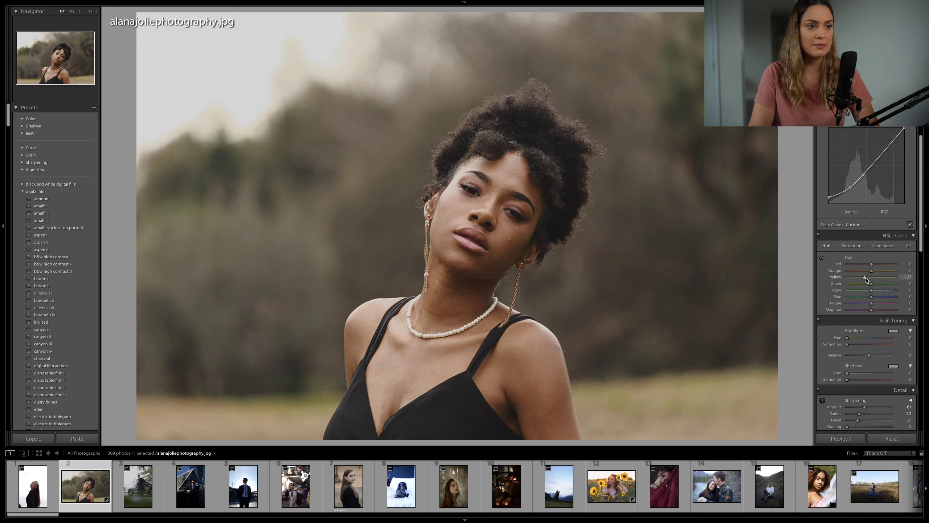
left_click_drag(861, 284, 858, 280)
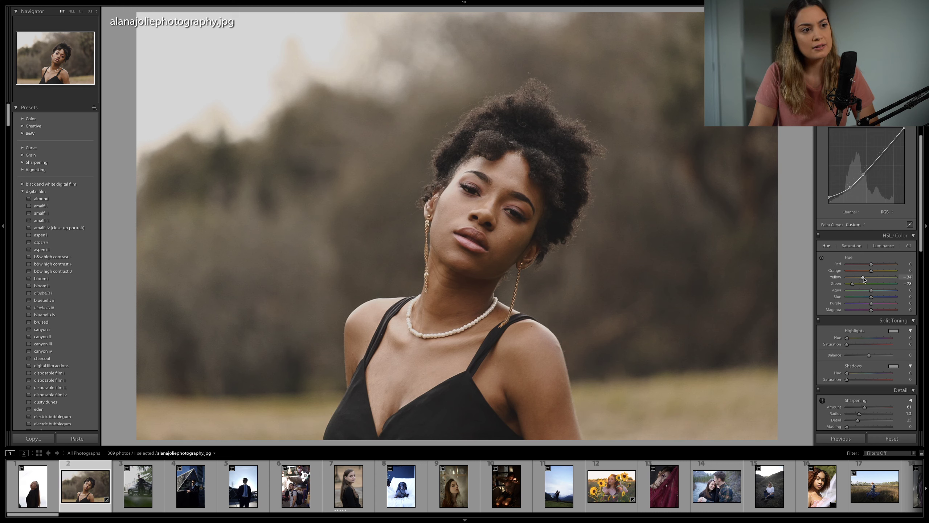
left_click(883, 246)
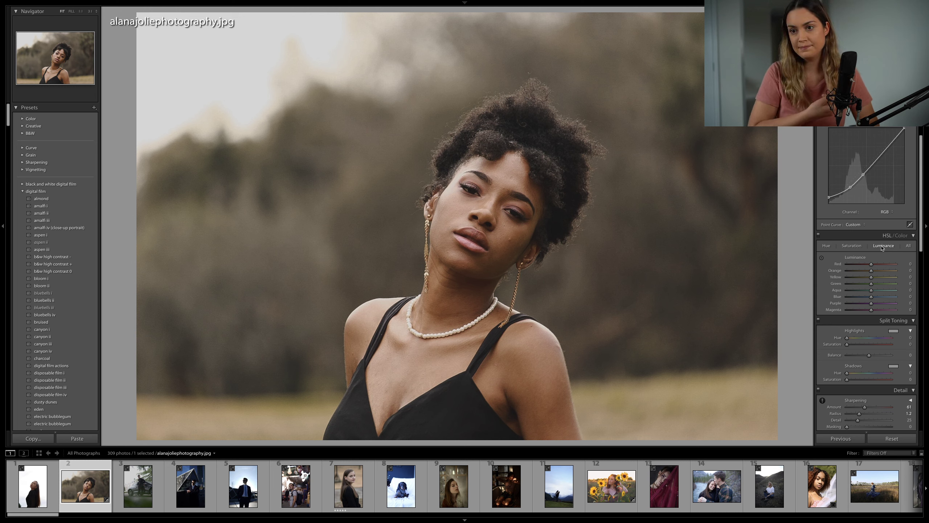
Step: Set the portrait's luminance to −22 for yellow, −9 for green, +3 for orange and +18 for red
left_click(864, 277)
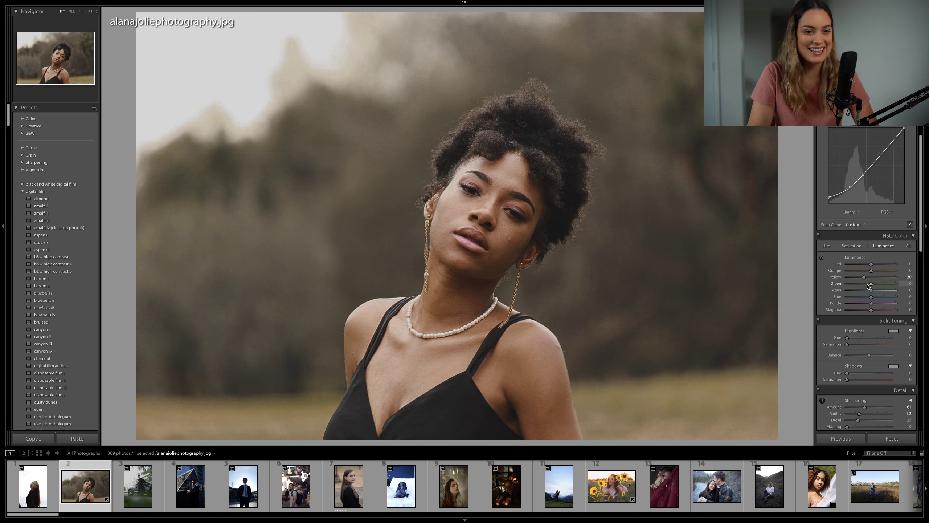
left_click_drag(867, 285, 867, 278)
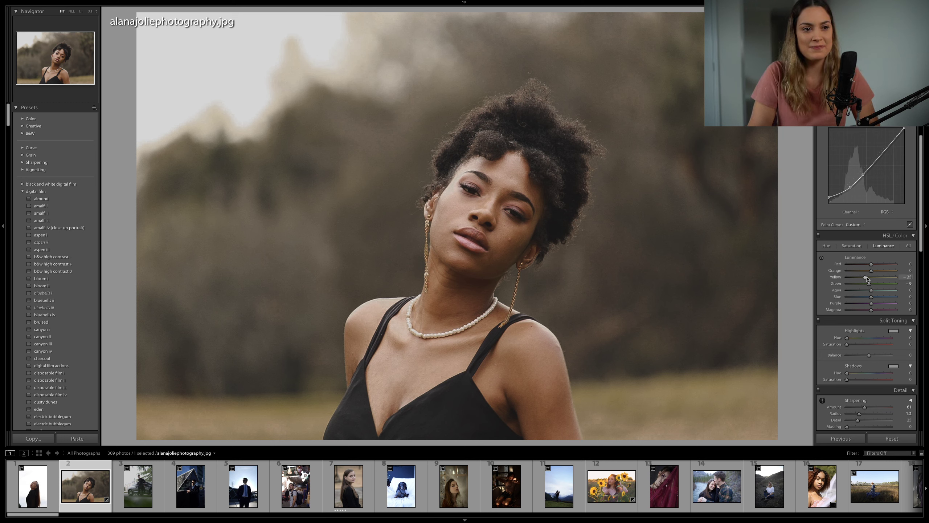
left_click(872, 271)
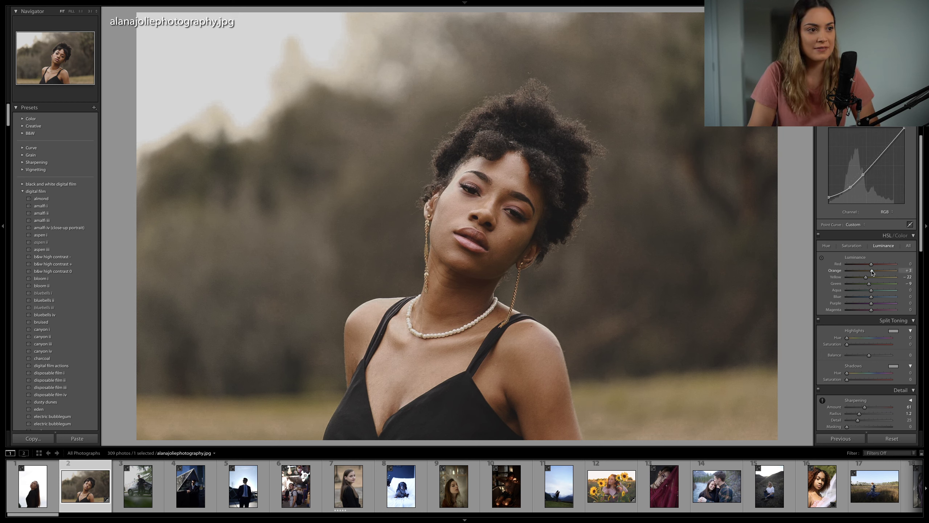
mouse_move(871, 264)
left_mouse_down()
mouse_move(861, 265)
mouse_move(871, 268)
left_mouse_up()
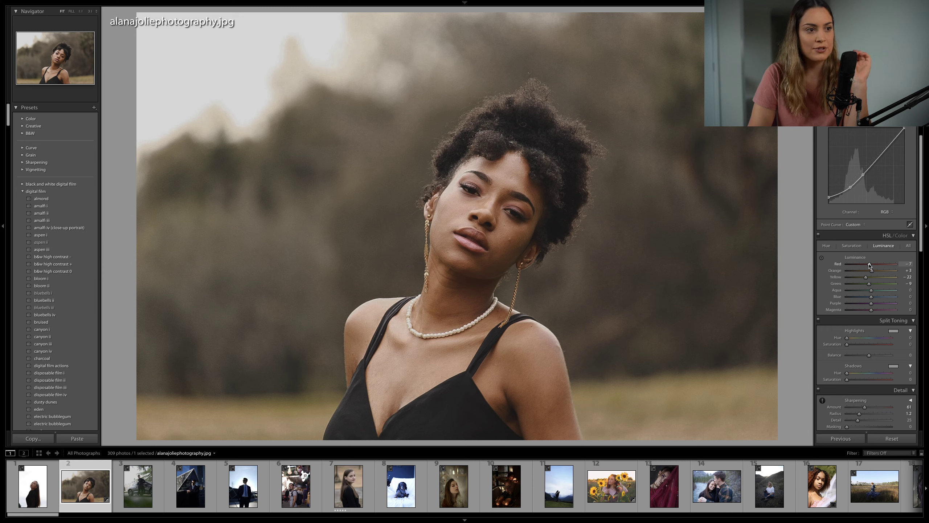
left_click_drag(870, 264, 878, 265)
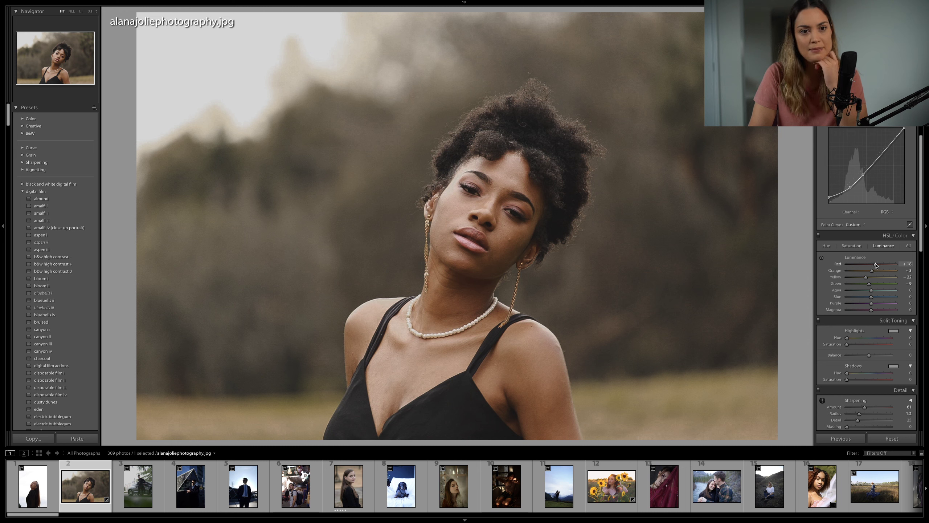
Step: Set the portrait's saturation to +11 for red, −15 for yellow and −24 for green
left_click(851, 245)
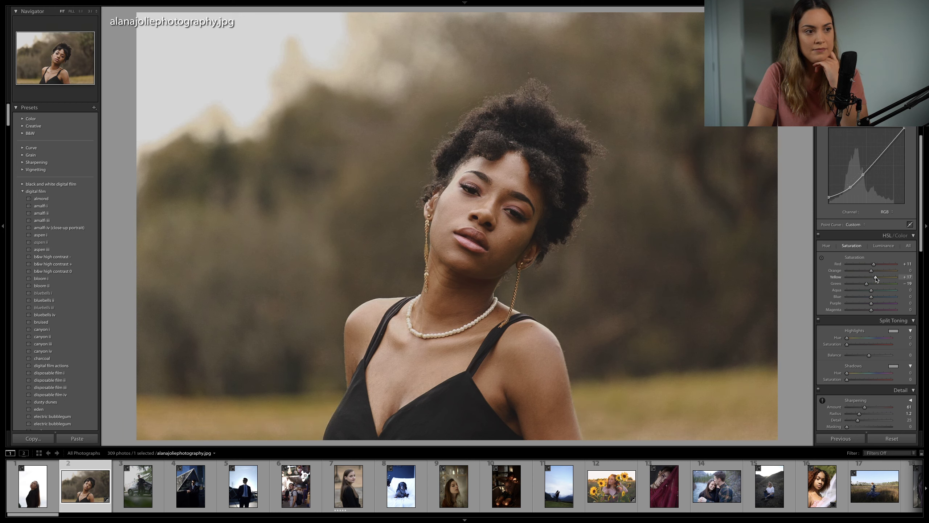
left_click_drag(866, 278, 869, 284)
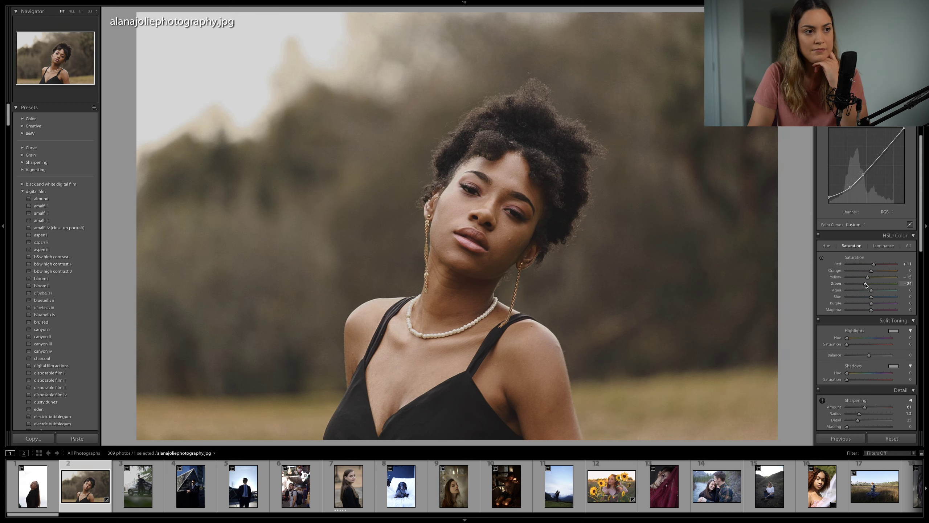
Step: Split tone the portrait with highlights at hue 40 and saturation 11, and shadows at hue 68 and saturation 6
mouse_move(856, 344)
left_mouse_down()
mouse_move(850, 338)
mouse_move(860, 345)
mouse_move(852, 346)
left_mouse_up()
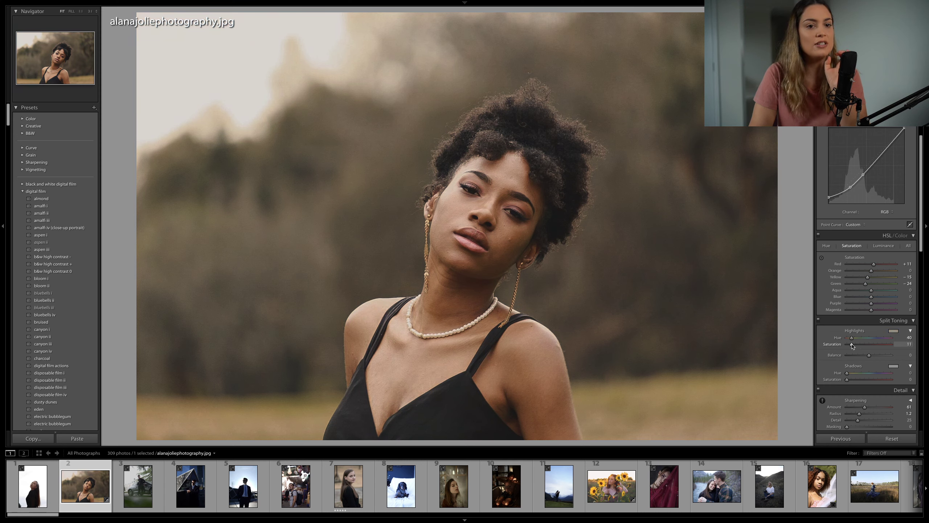
left_click_drag(847, 379, 857, 375)
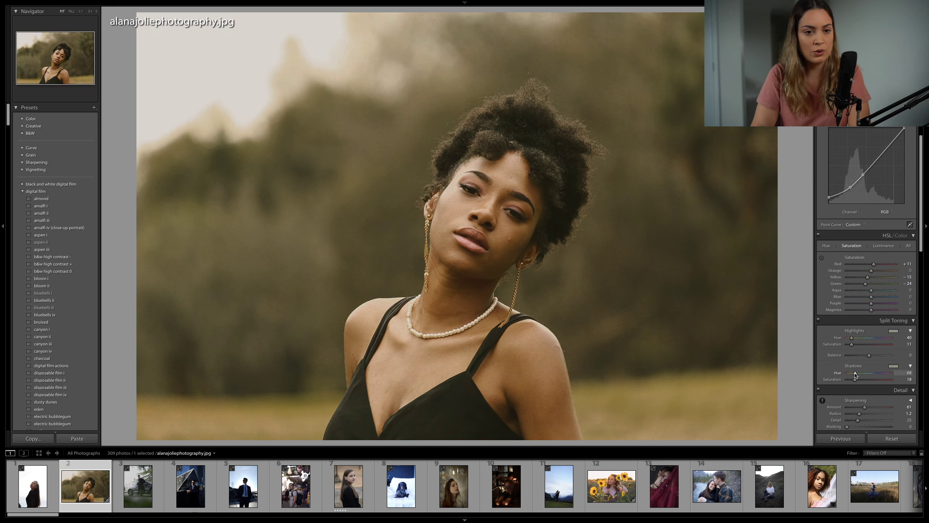
left_click_drag(855, 381, 850, 382)
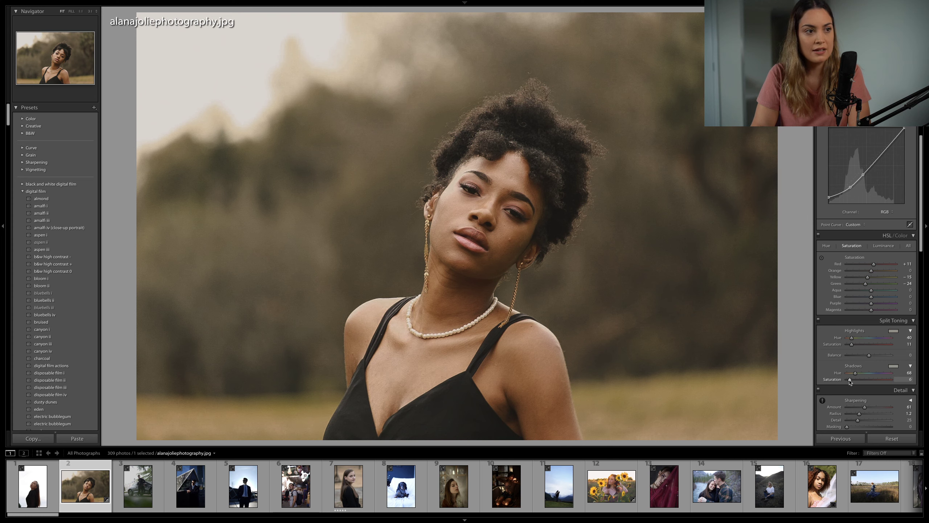
Step: Add a diagonal graduated filter over the portrait's bright sky corner, reset its effect settings and set its dehaze to −47
scroll(885, 157, "up", 1)
key("m")
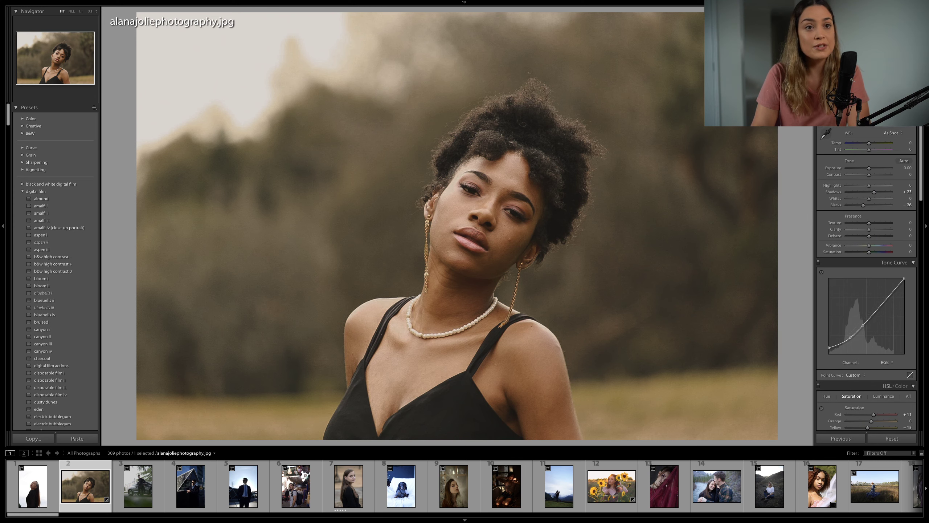
left_click_drag(262, 11, 416, 259)
left_click(900, 124)
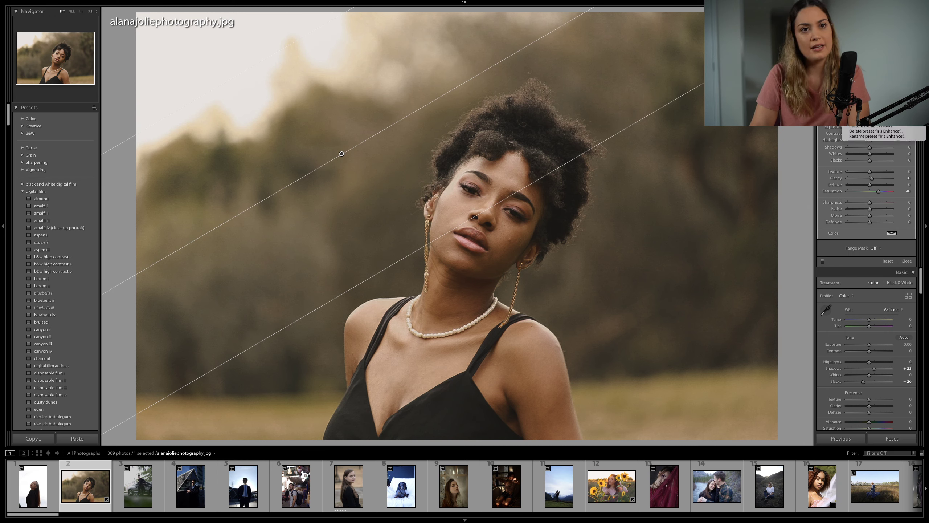
left_click(878, 141)
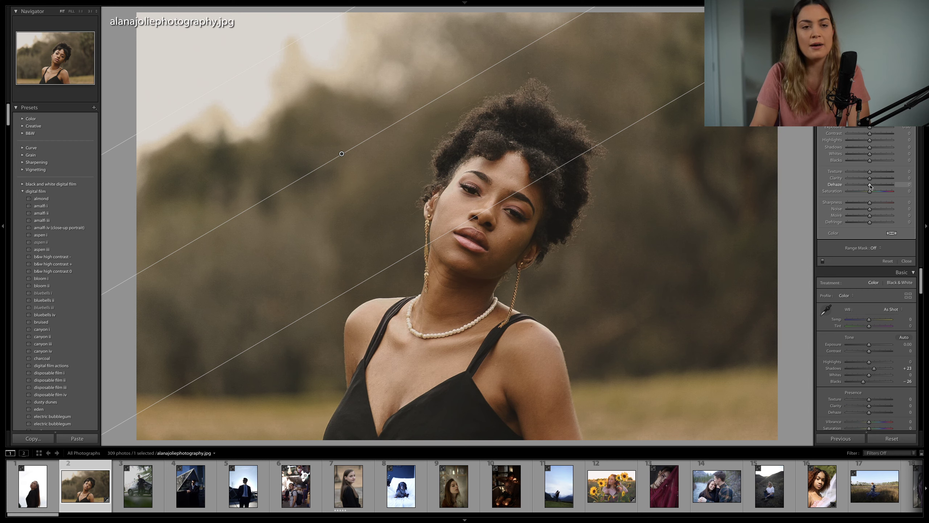
left_click_drag(870, 185, 859, 185)
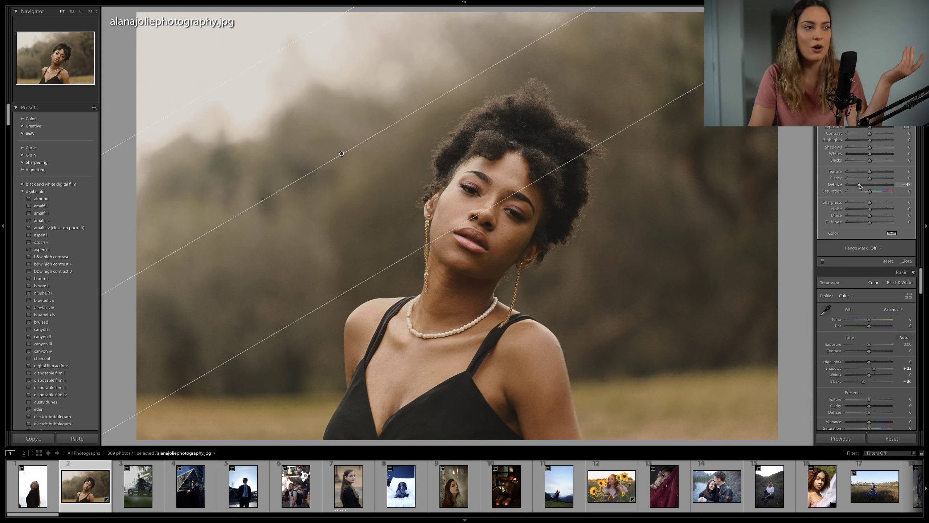
Step: Tint the graduated filter with the saved golden yellow colour, close it and compare the portrait with its unedited version
left_click(891, 232)
left_click(847, 221)
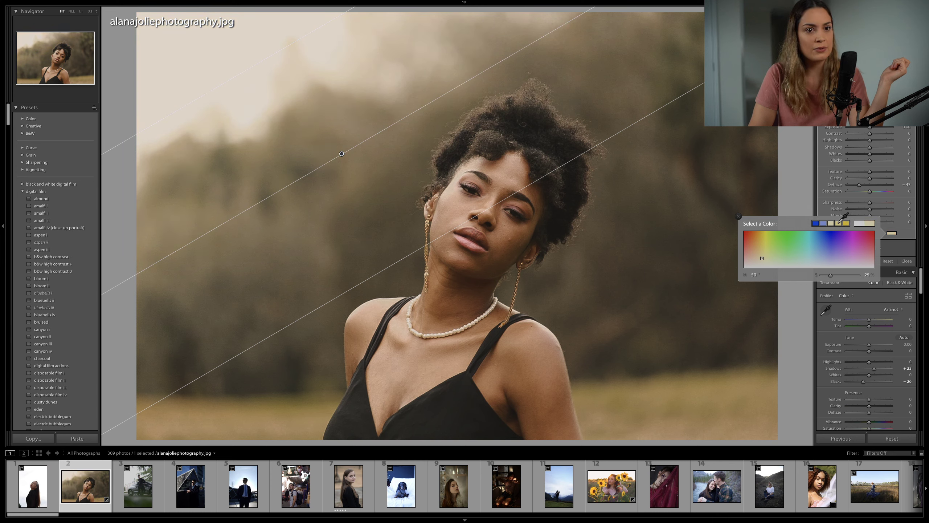
left_click(738, 216)
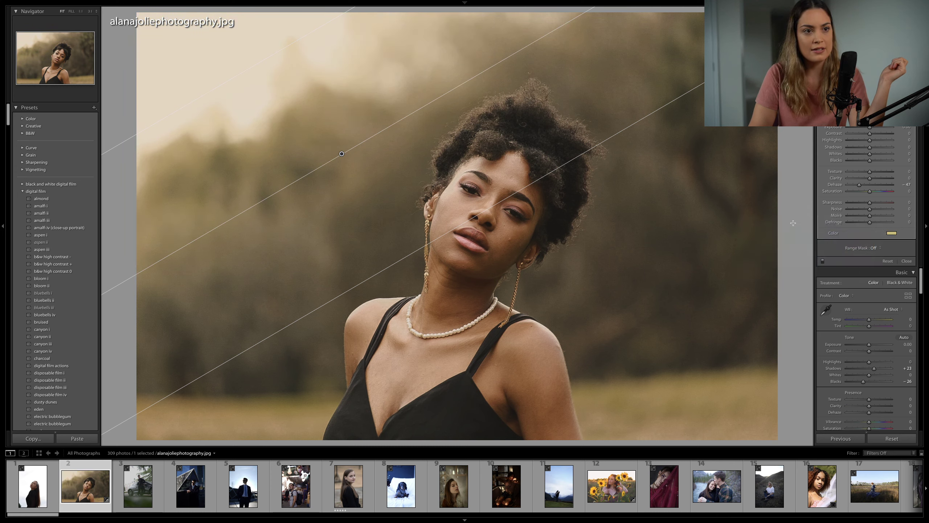
key("m")
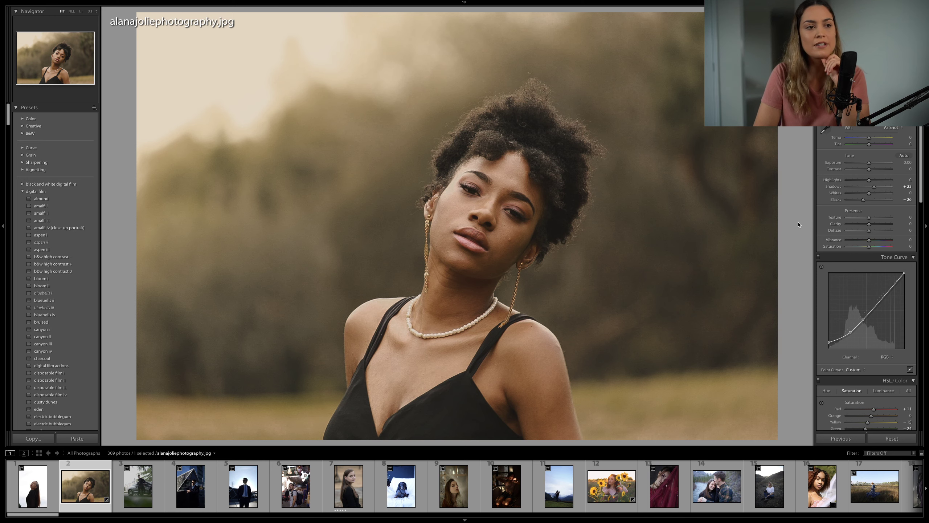
key("backslash")
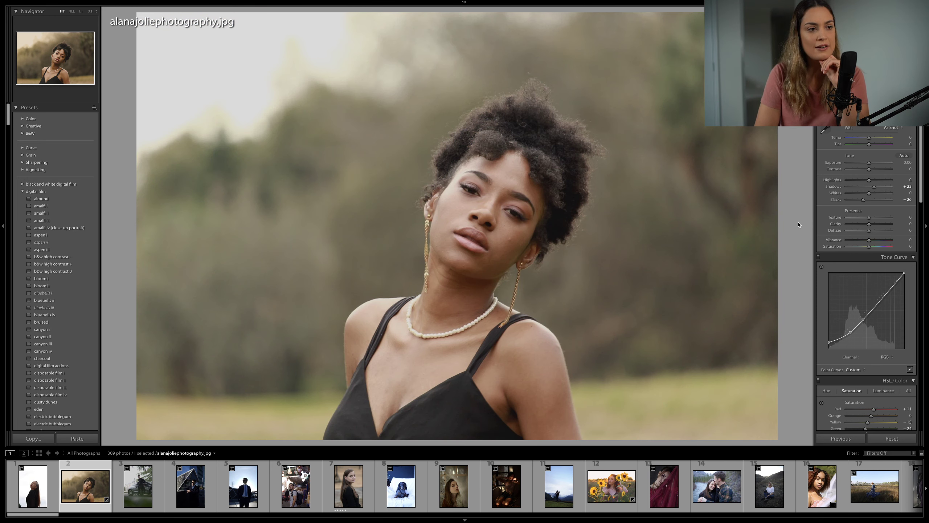
key("backslash")
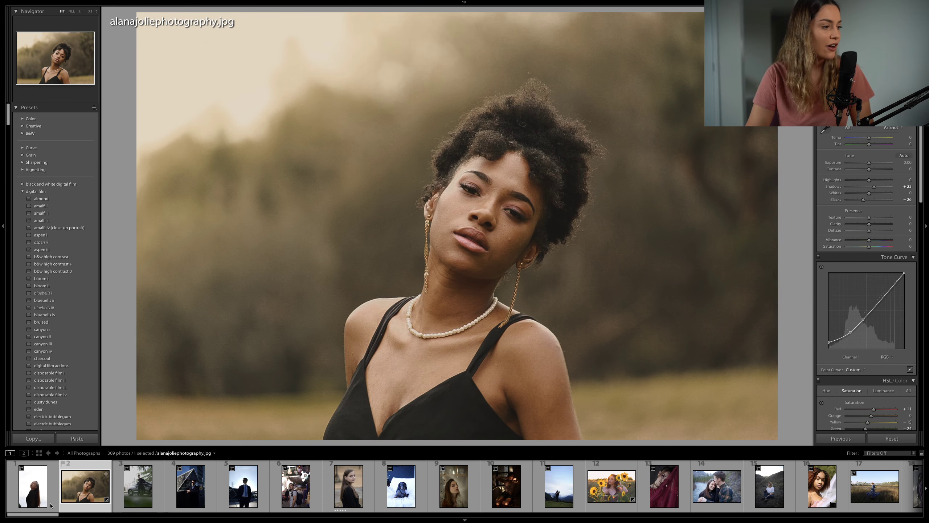
Step: Open photo 110 of the couple lying under the trees, and set highlights to −75, shadows to +32 and blacks to −20
left_click_drag(33, 516, 342, 515)
left_click(408, 486)
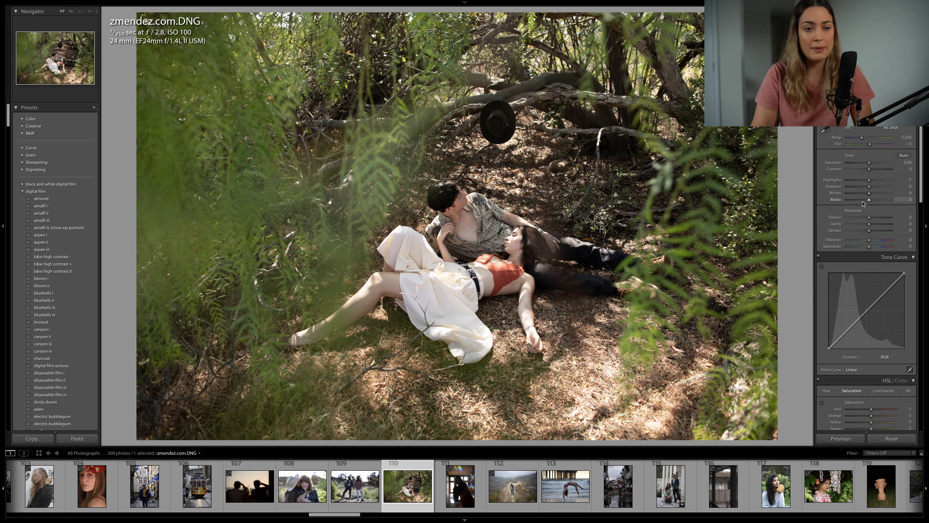
left_click_drag(869, 179, 854, 181)
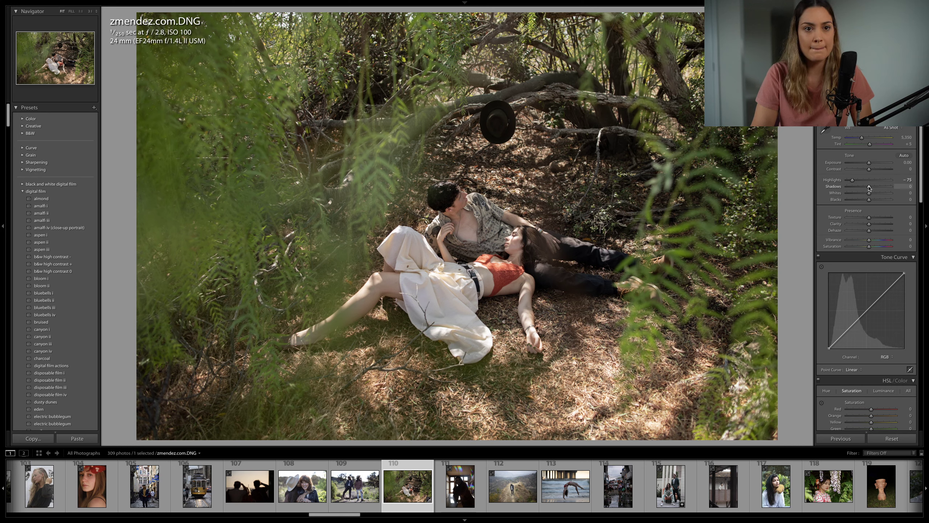
left_click_drag(873, 188, 865, 201)
Step: Shape the couple photo's RGB tone curve with a black point raised about 8%, lowered shadows, slightly lifted midtones and an added highlight point
scroll(865, 201, "down", 2)
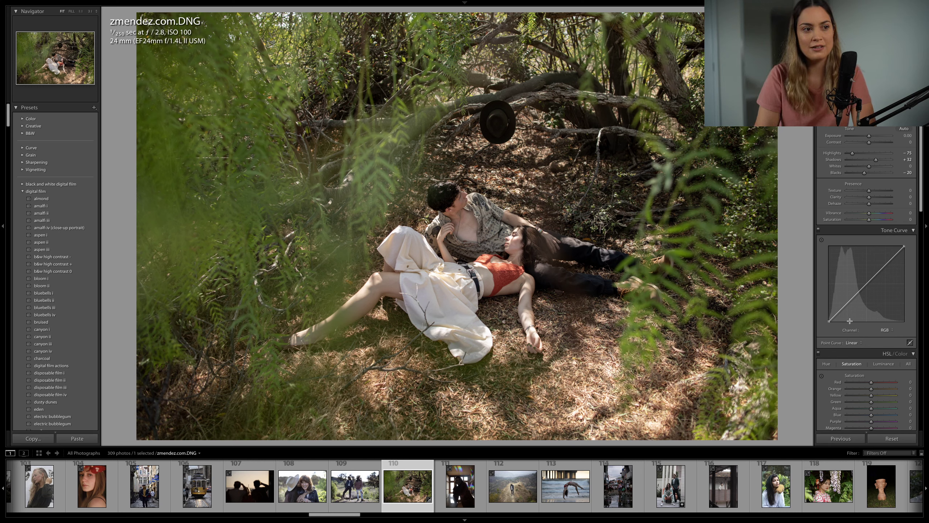
left_click_drag(830, 321, 830, 315)
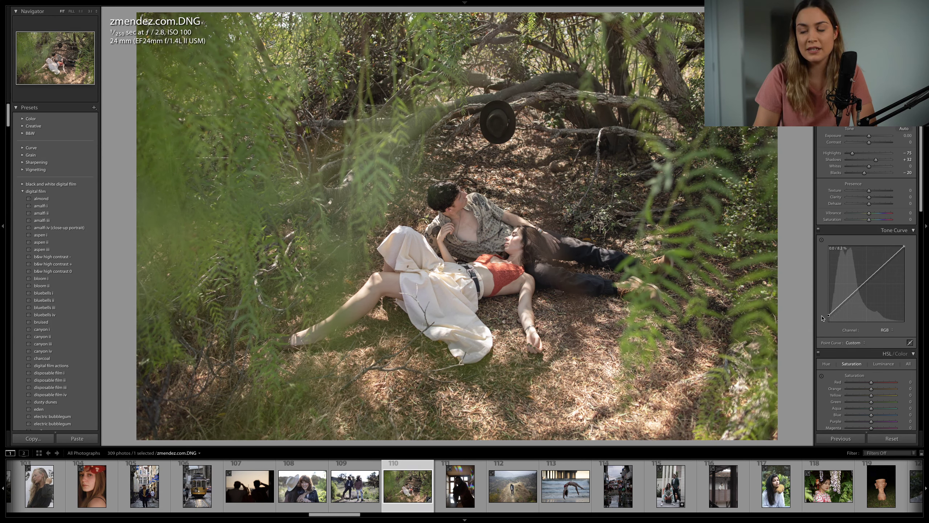
scroll(865, 301, "down", 1)
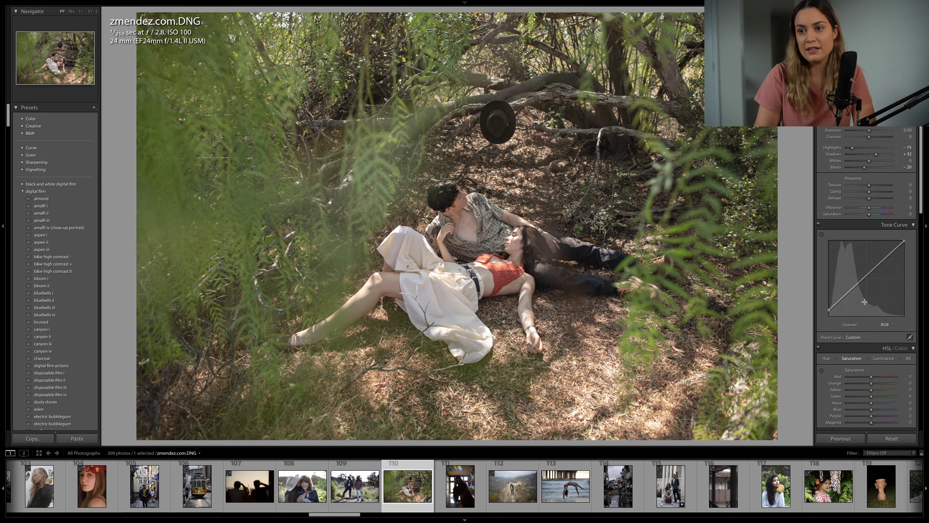
scroll(865, 301, "down", 1)
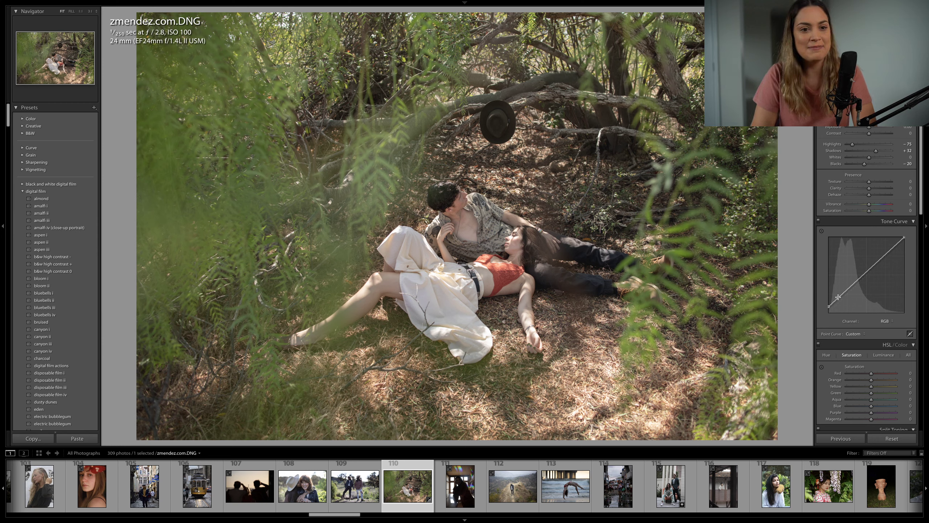
left_click_drag(842, 294, 841, 302)
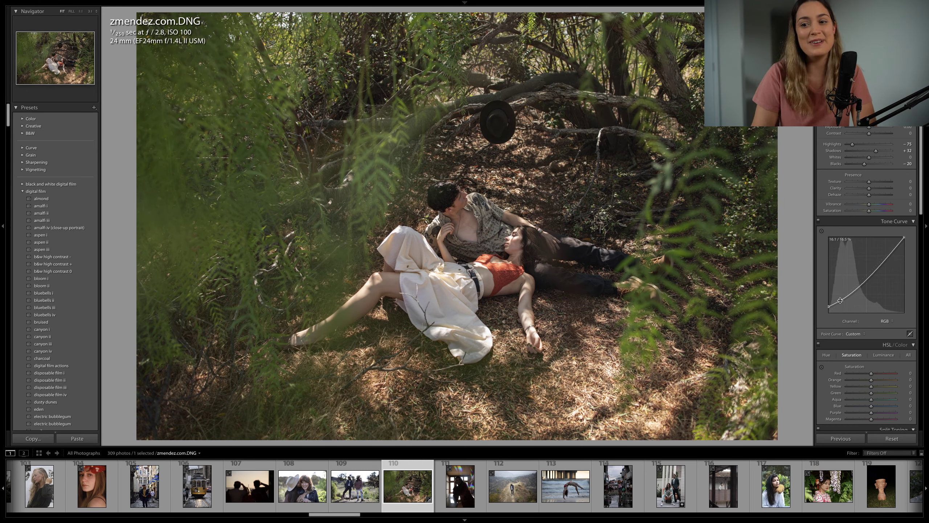
left_click_drag(860, 284, 857, 282)
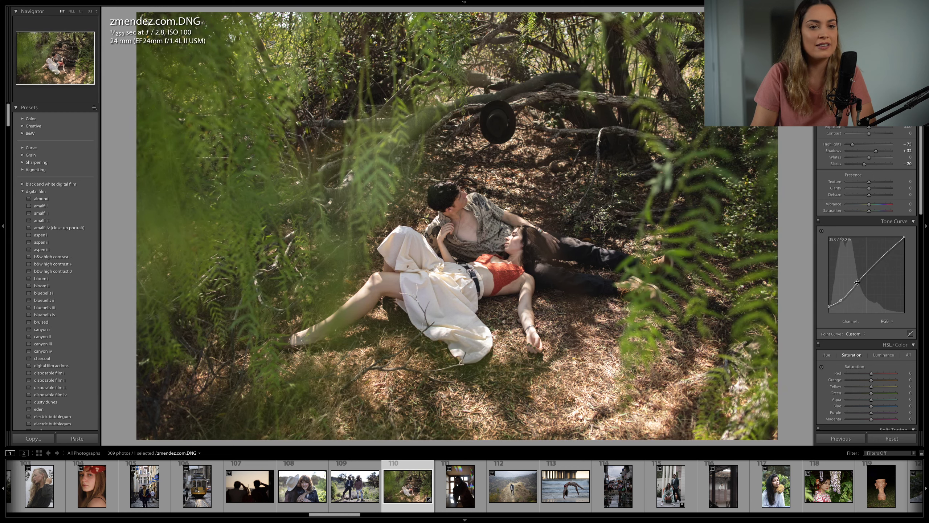
left_click(882, 256)
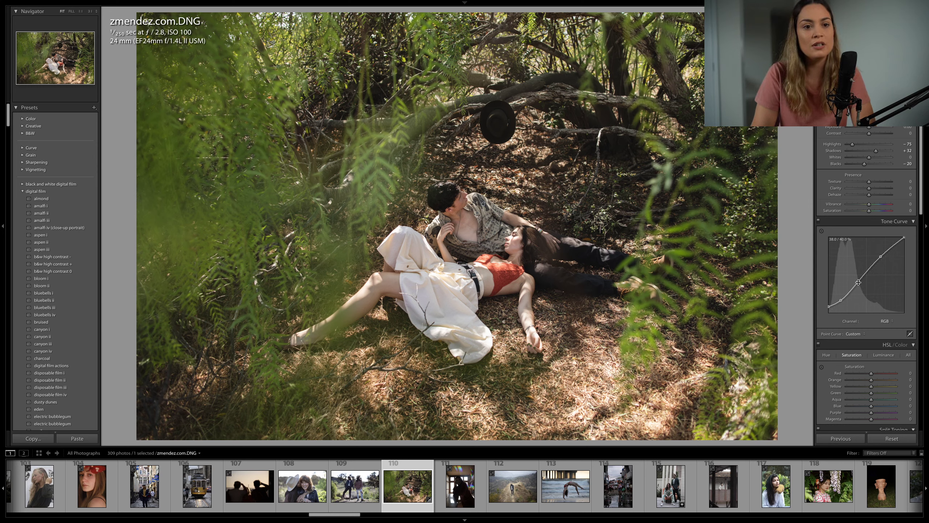
left_click_drag(858, 282, 857, 284)
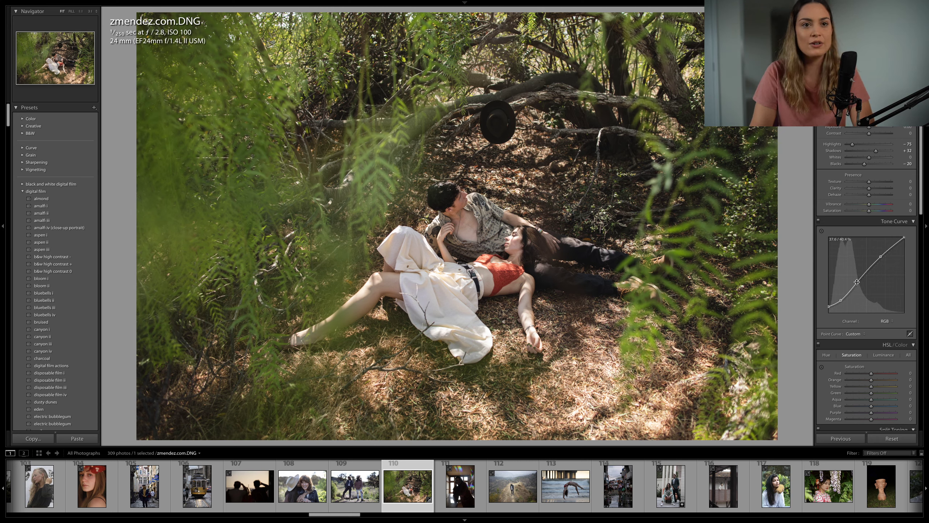
Step: Set the couple photo's shadows to +53 and slightly lower the white point of its RGB tone curve
scroll(876, 208, "up", 1)
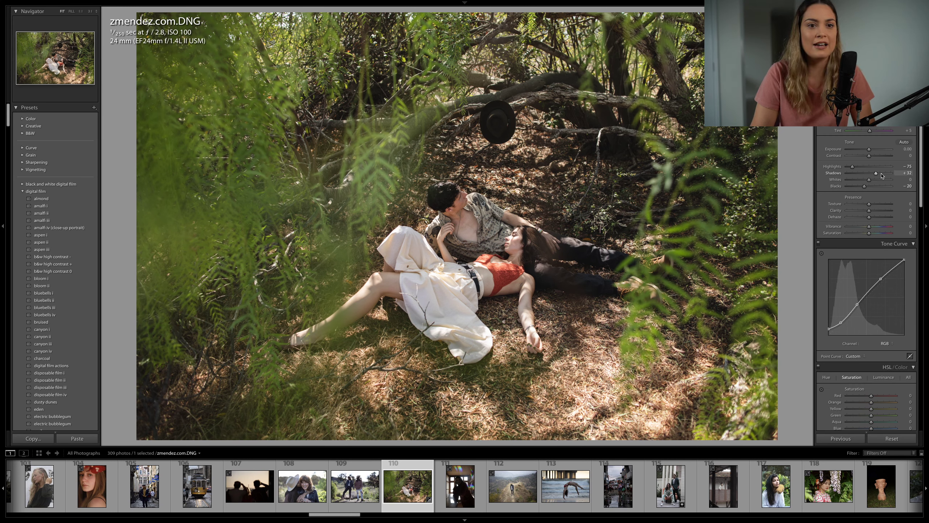
left_click_drag(881, 176, 887, 176)
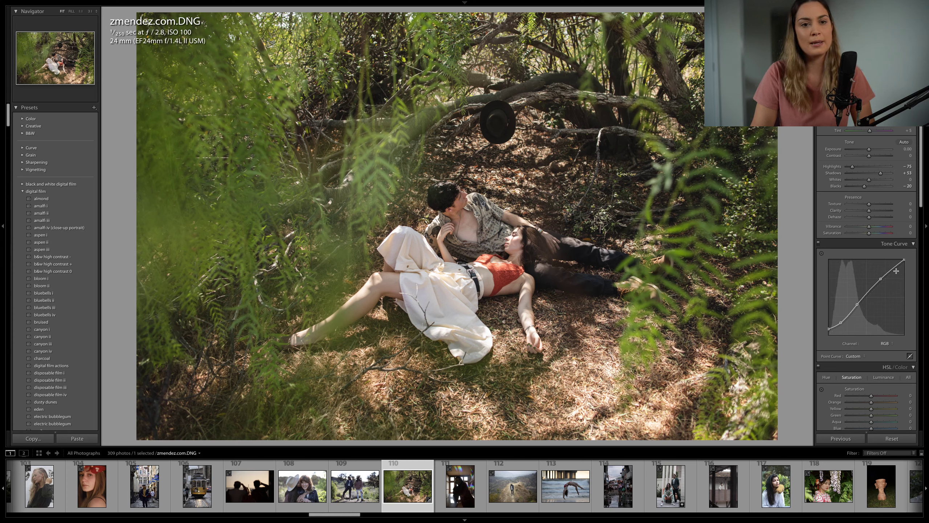
left_click_drag(903, 263, 911, 264)
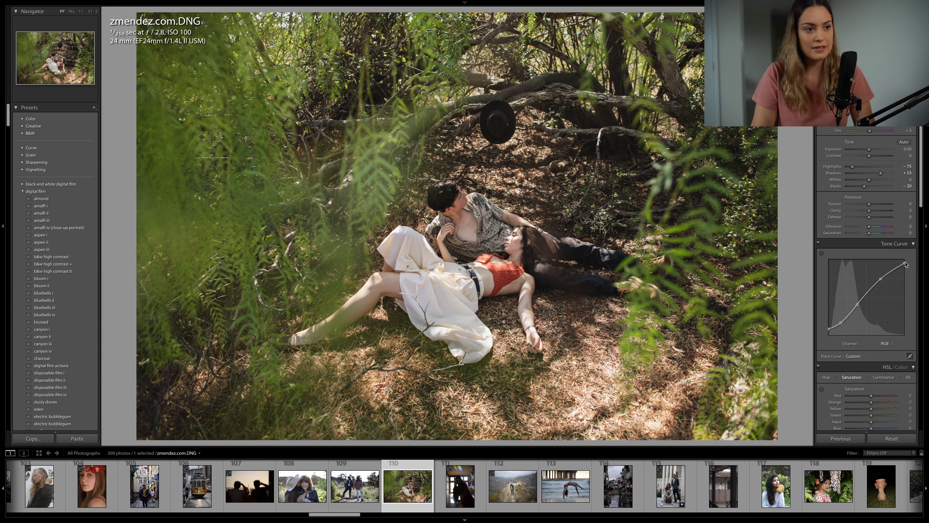
left_click_drag(906, 264, 904, 263)
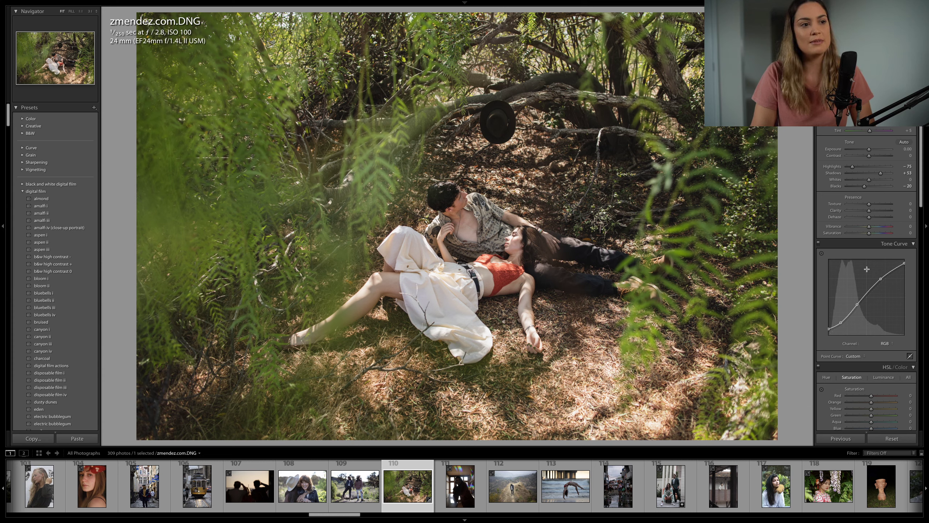
Step: Shape the couple photo's blue tone curve with a raised black point, slightly lowered shadows and a point just below the midtone diagonal
left_click(886, 343)
left_click(887, 357)
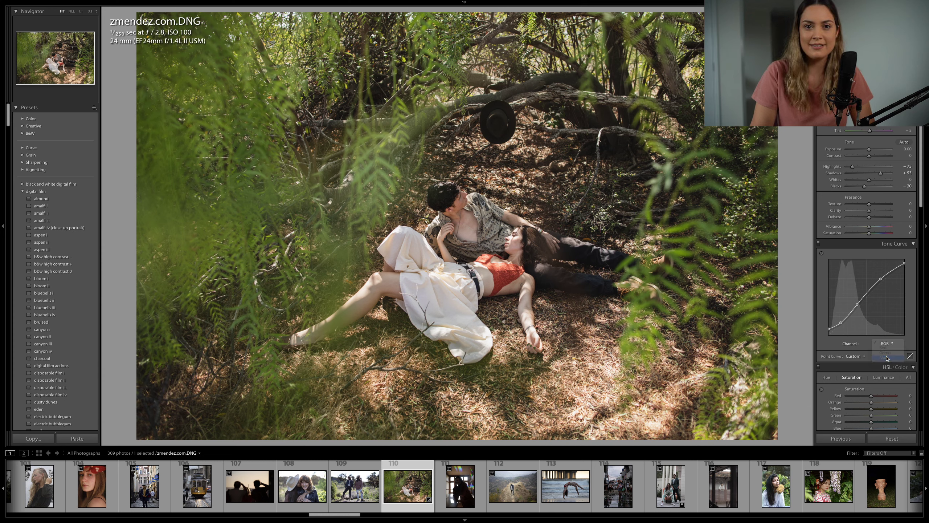
scroll(877, 300, "down", 2)
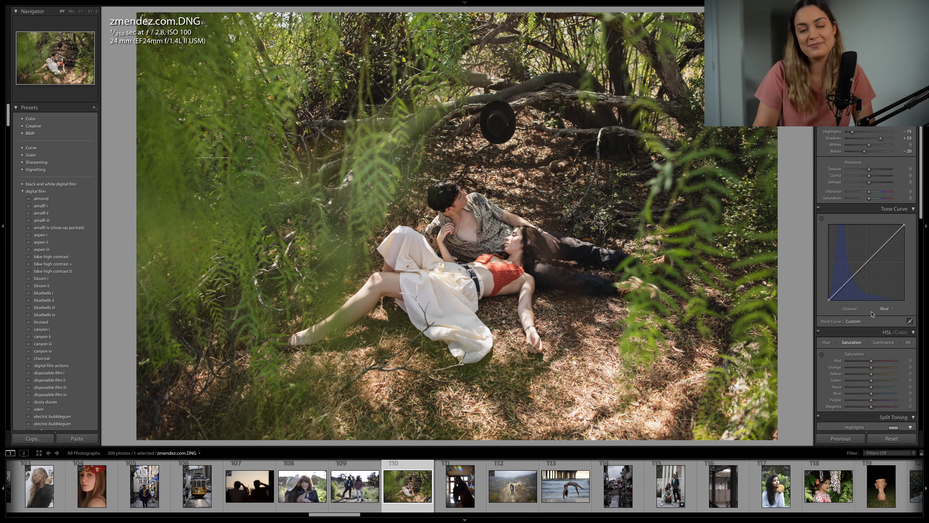
left_click_drag(829, 300, 844, 289)
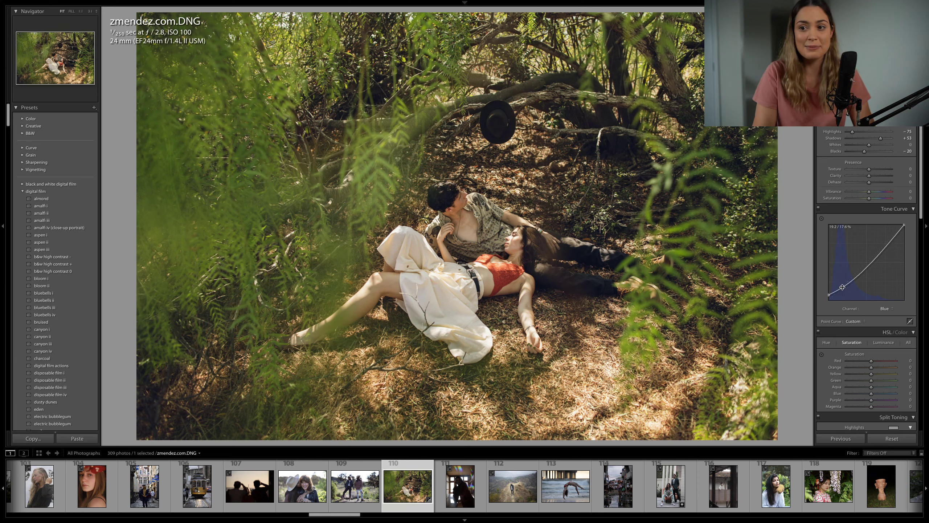
mouse_move(868, 260)
left_mouse_down()
mouse_move(845, 289)
mouse_move(870, 262)
left_mouse_up()
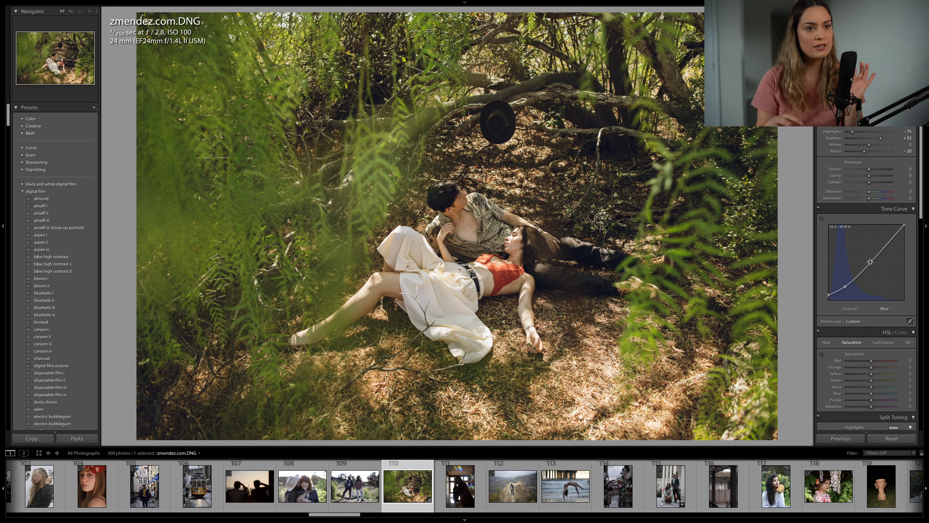
scroll(876, 264, "down", 1)
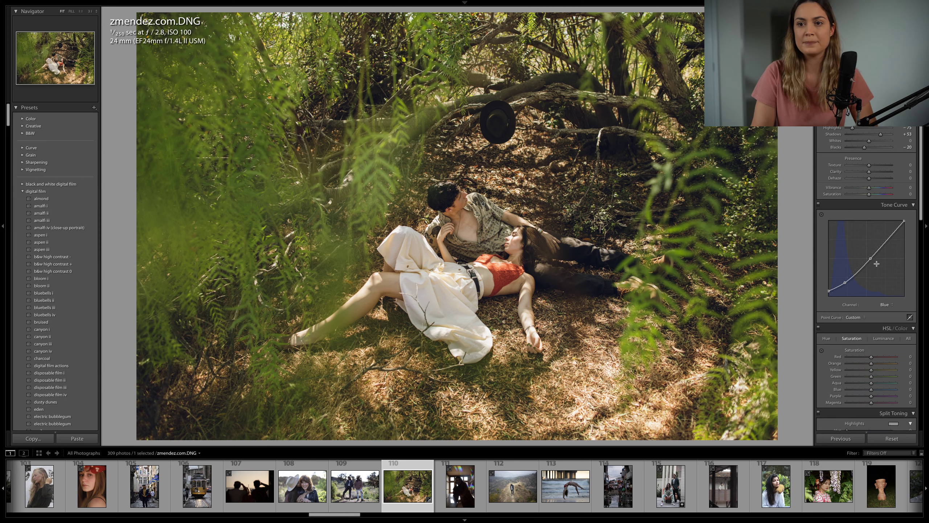
scroll(876, 264, "down", 3)
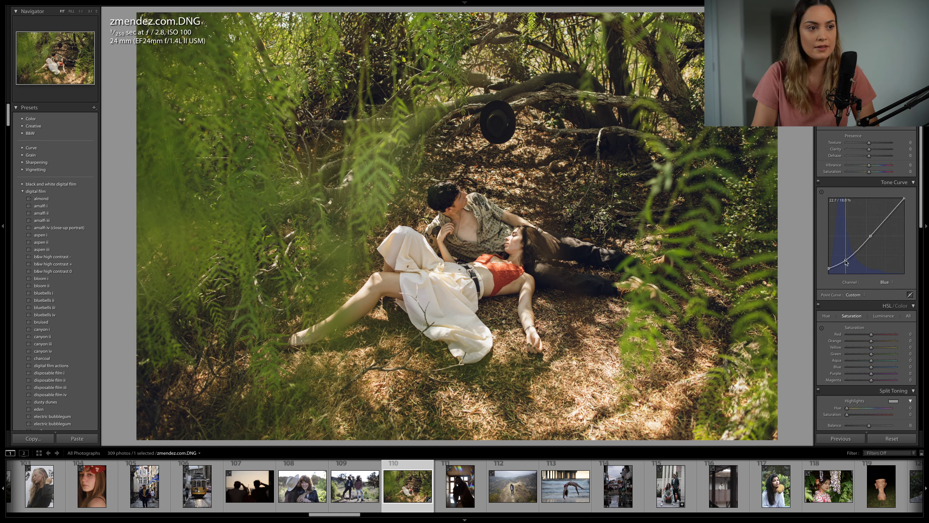
left_click_drag(847, 262, 846, 261)
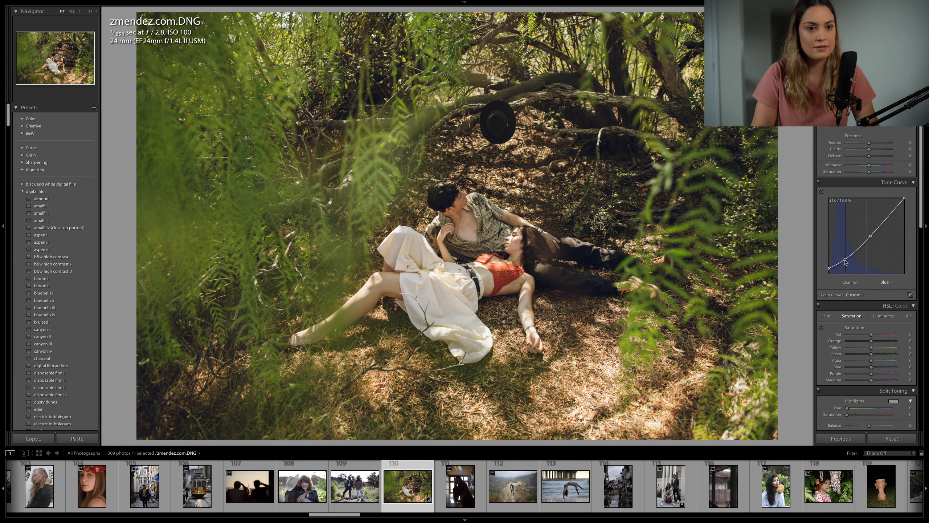
Step: Slightly lower the shadows of the green tone curve, and set vibrance to −5 and saturation to −20
left_click(886, 282)
left_click(885, 276)
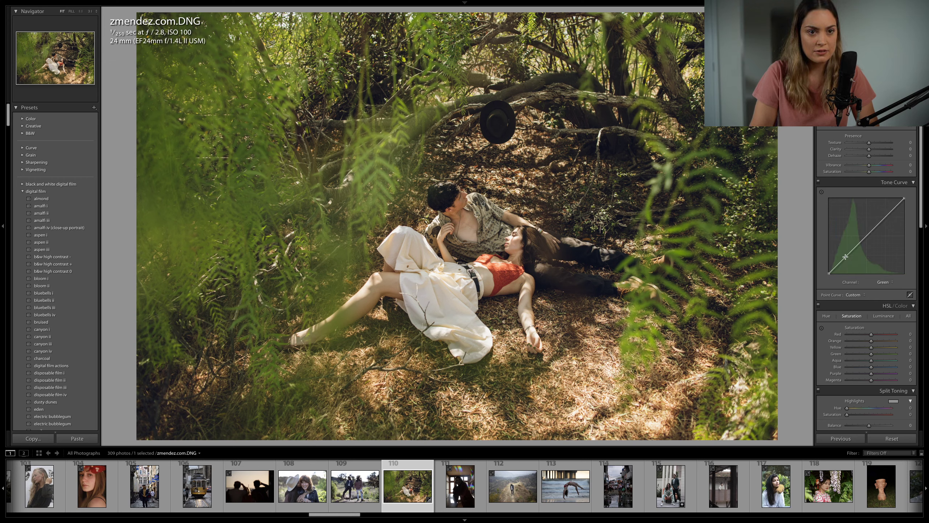
left_click(846, 257)
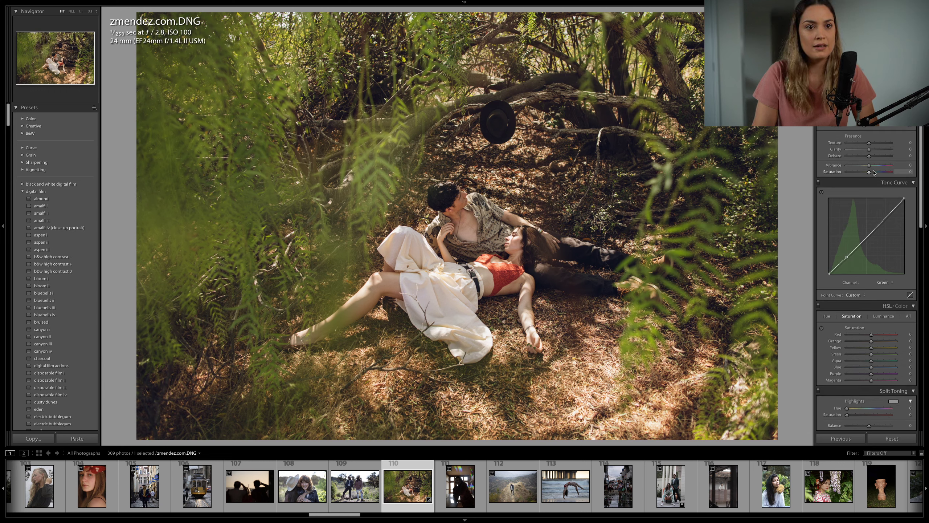
scroll(874, 172, "down", 5)
scroll(878, 169, "down", 5)
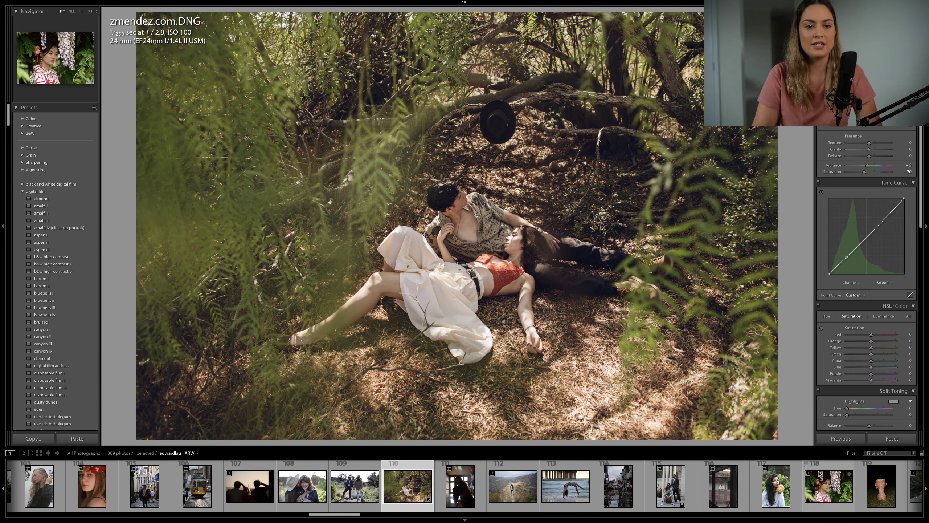
Step: Set HSL saturation to +79 for yellow and +64 for green, and luminance to +55 for yellow and +38 for green
scroll(856, 263, "down", 2)
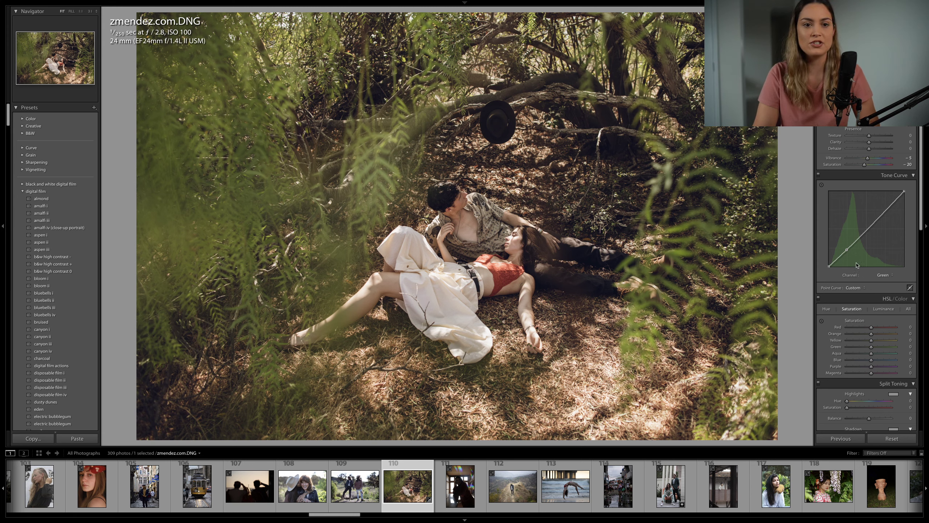
scroll(856, 264, "down", 2)
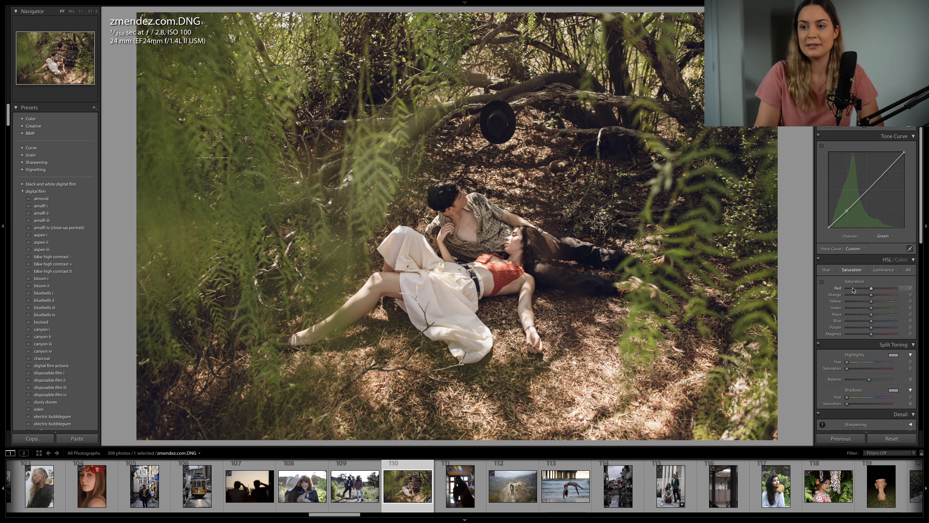
scroll(861, 310, "down", 1)
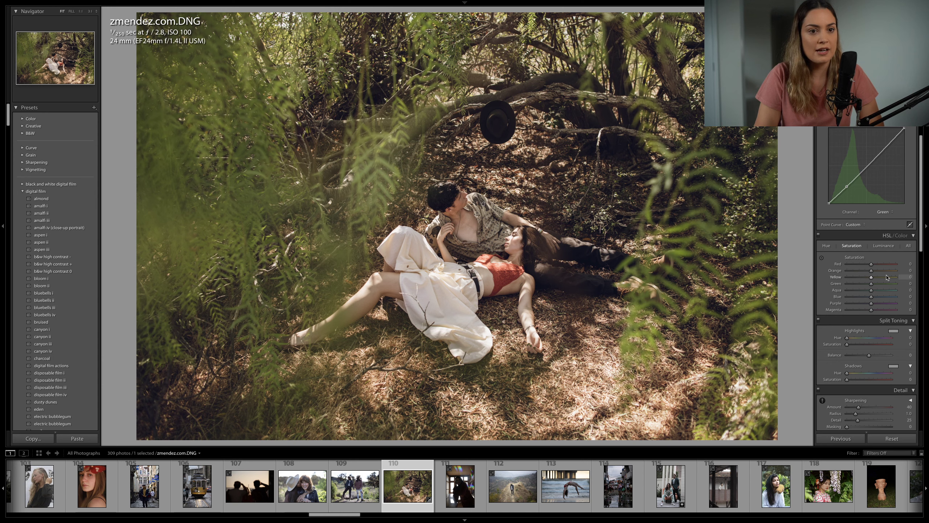
mouse_move(875, 278)
left_mouse_down()
mouse_move(890, 280)
mouse_move(888, 289)
mouse_move(880, 279)
mouse_move(874, 287)
mouse_move(882, 288)
left_mouse_up()
left_click(884, 246)
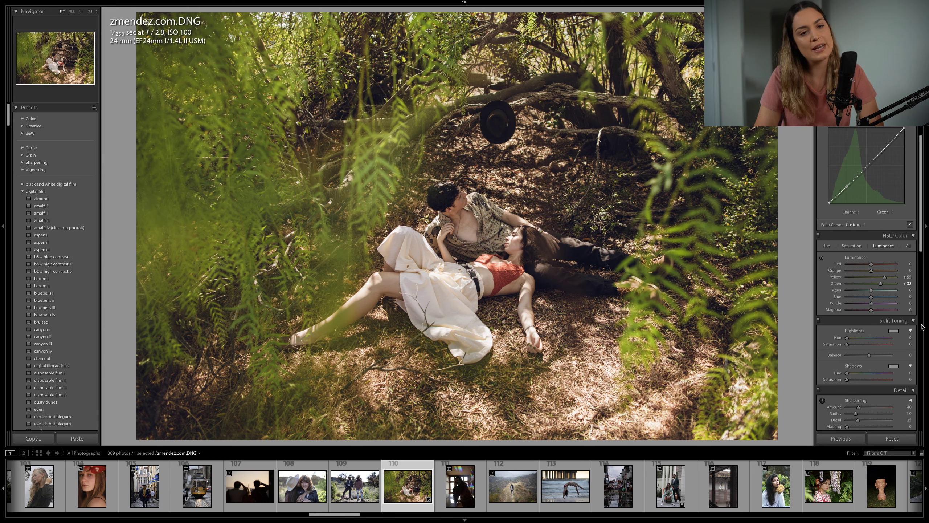
Step: Split-tone the photo with highlights at hue 228, saturation 26 and shadows at hue 40, saturation 16
scroll(842, 312, "down", 2)
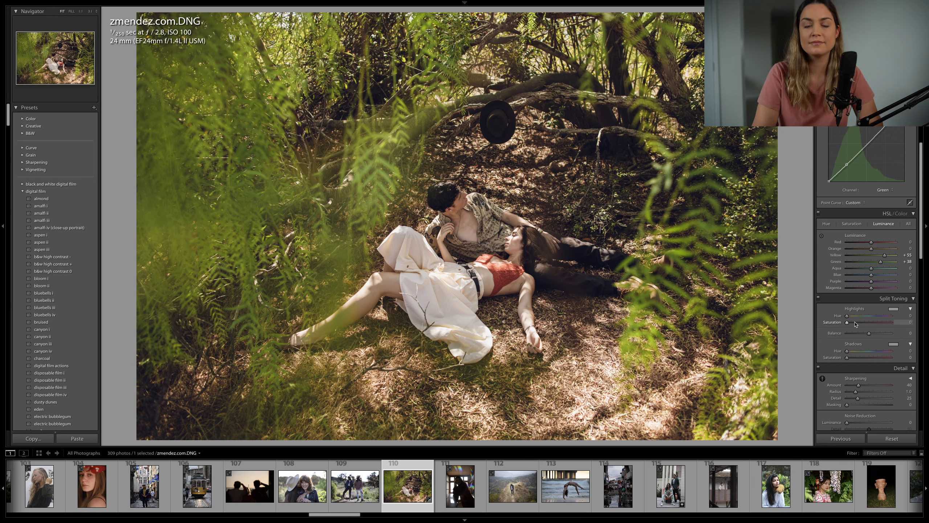
left_click_drag(847, 323, 875, 318)
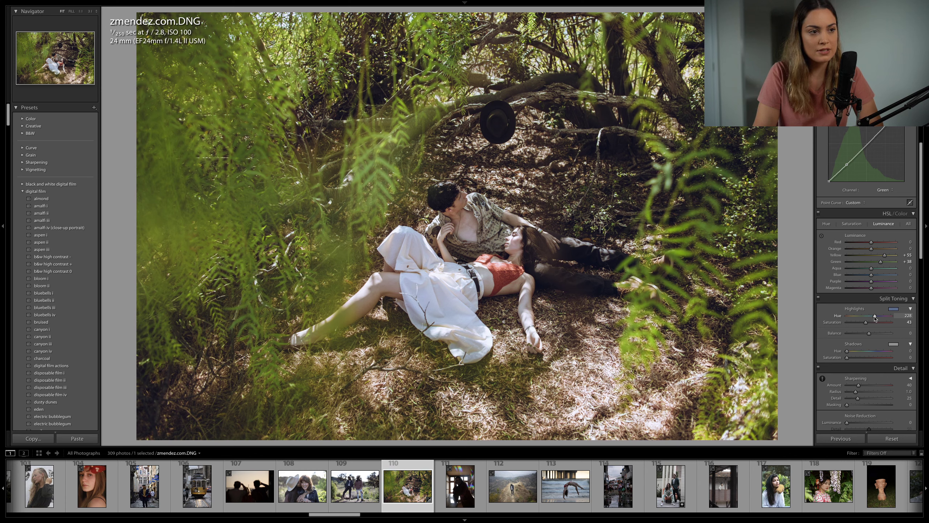
left_click_drag(867, 324, 860, 324)
mouse_move(847, 357)
left_mouse_down()
mouse_move(862, 358)
mouse_move(851, 352)
left_mouse_up()
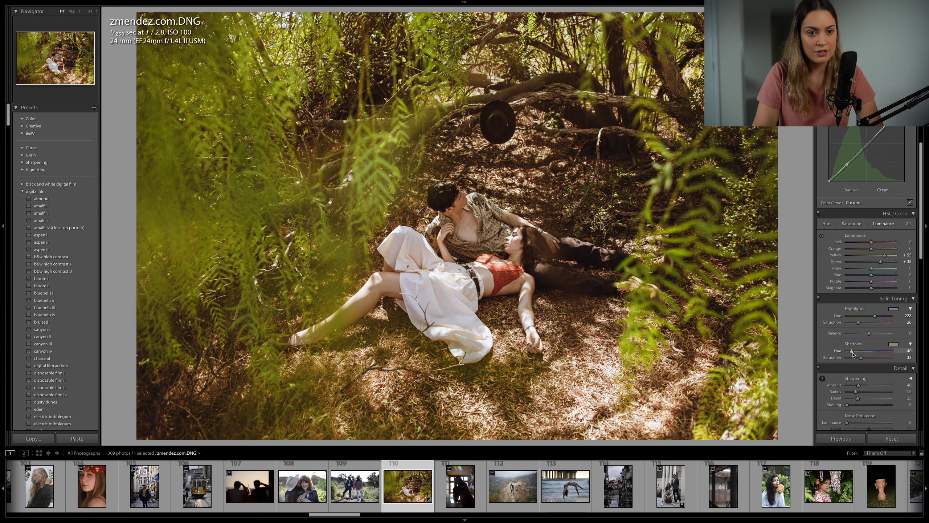
left_click_drag(862, 357, 856, 359)
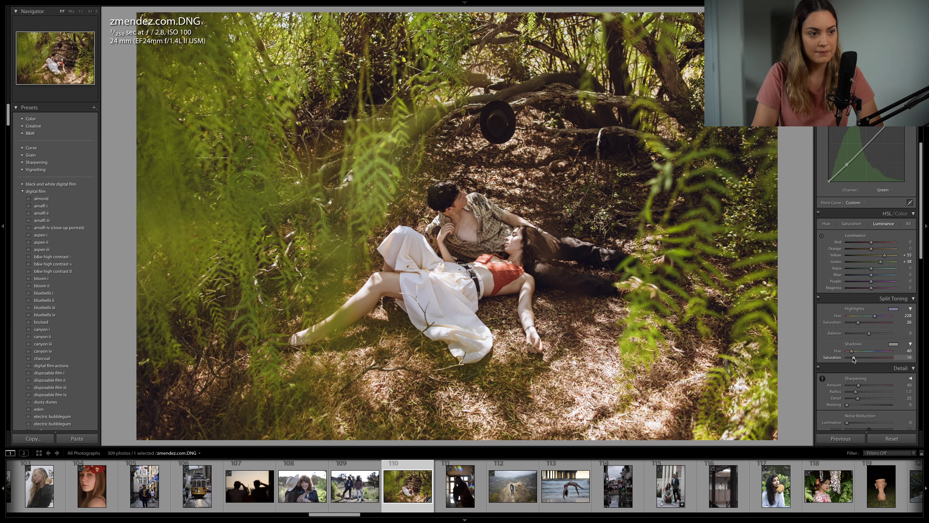
Step: Set the HSL saturation to −3 for orange and +2 for blue
left_click(858, 224)
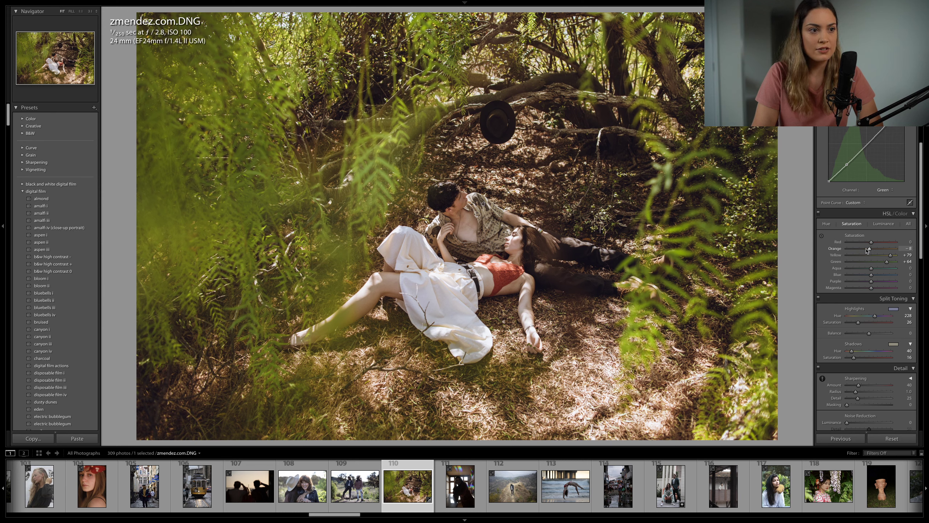
left_click_drag(867, 251, 872, 277)
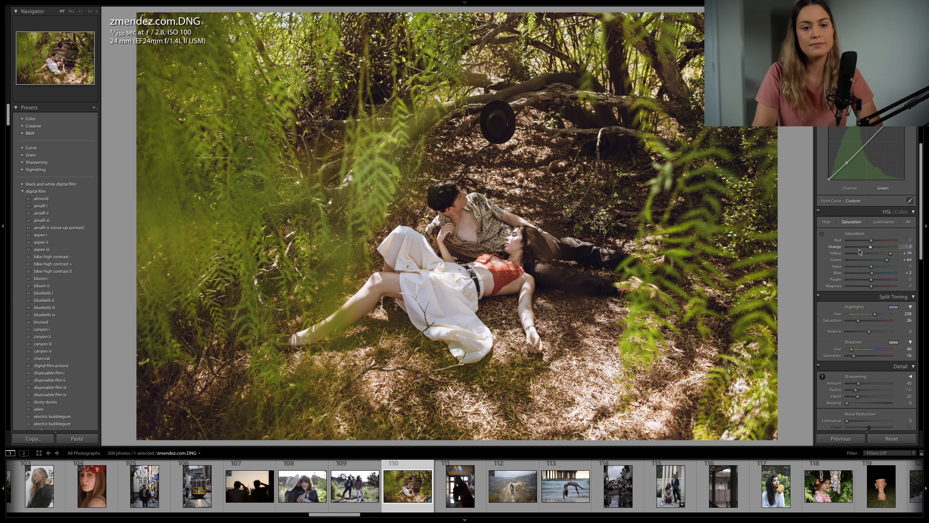
Step: Add a subtle post-crop vignette with amount −9 and midpoint 25
scroll(864, 304, "down", 1)
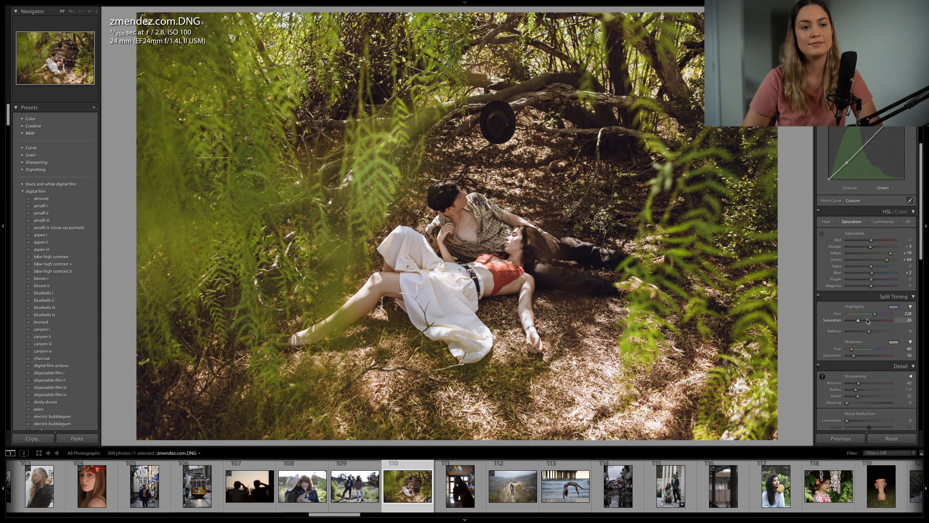
scroll(866, 313, "down", 2)
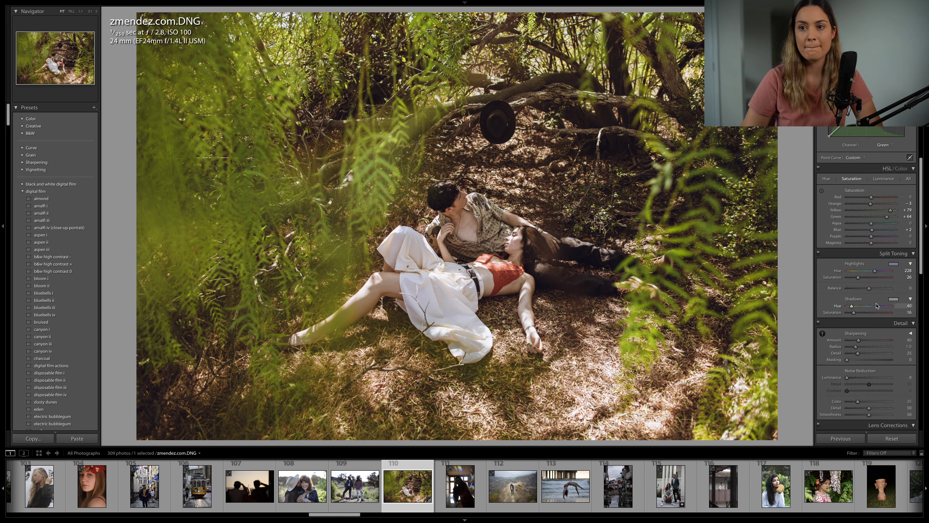
scroll(877, 306, "down", 2)
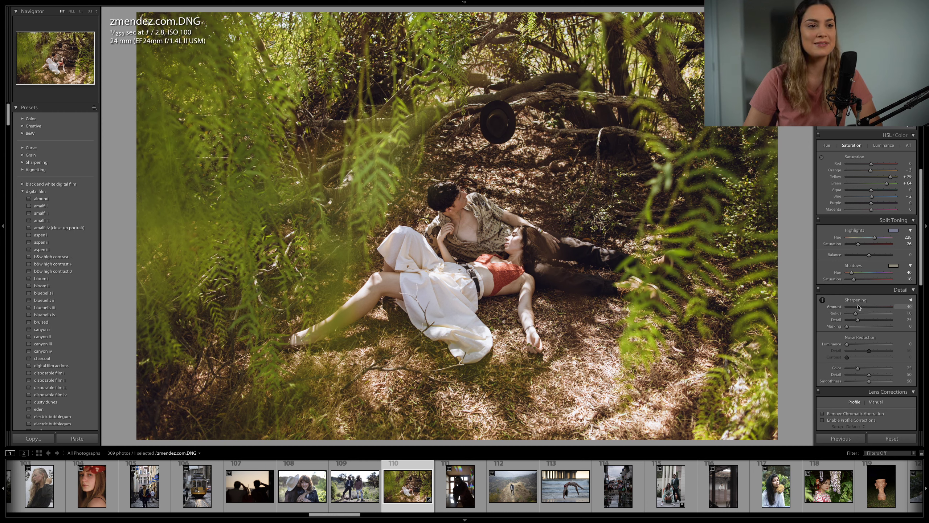
scroll(867, 303, "down", 2)
scroll(868, 300, "down", 5)
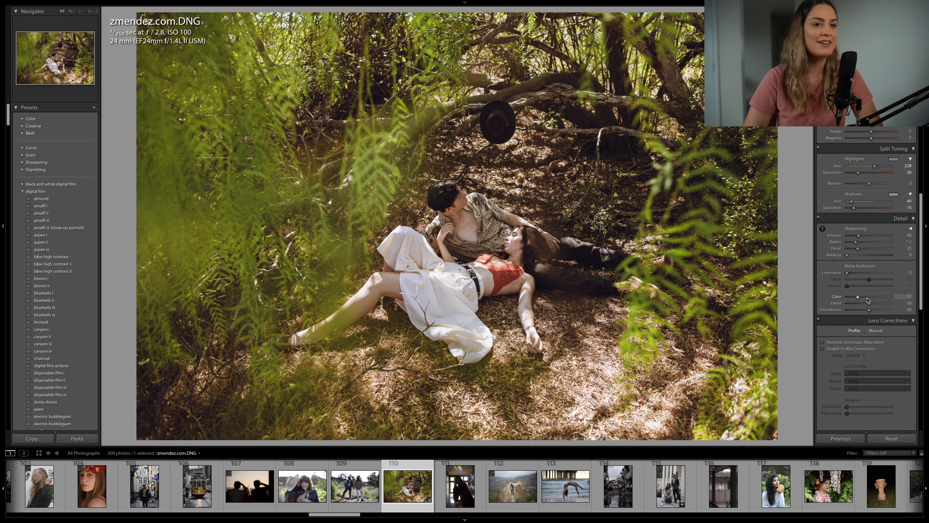
scroll(868, 300, "down", 1)
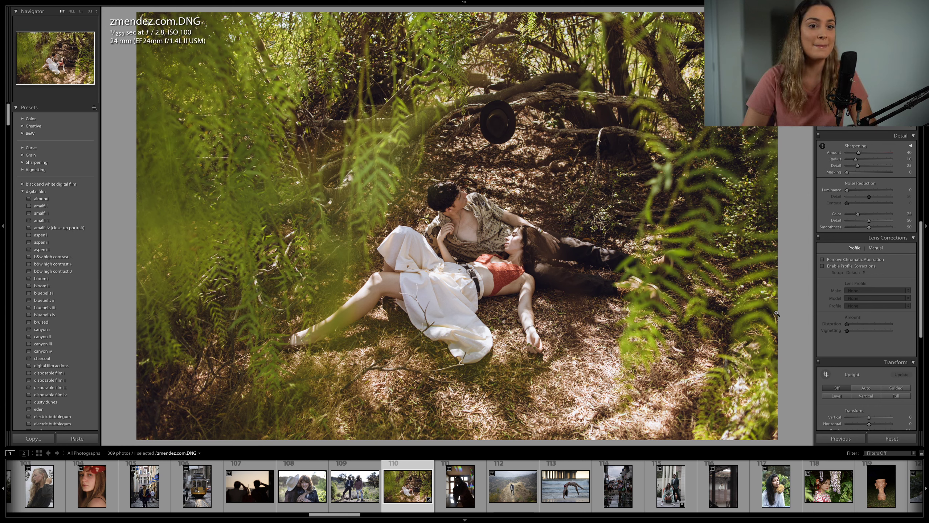
scroll(892, 266, "down", 4)
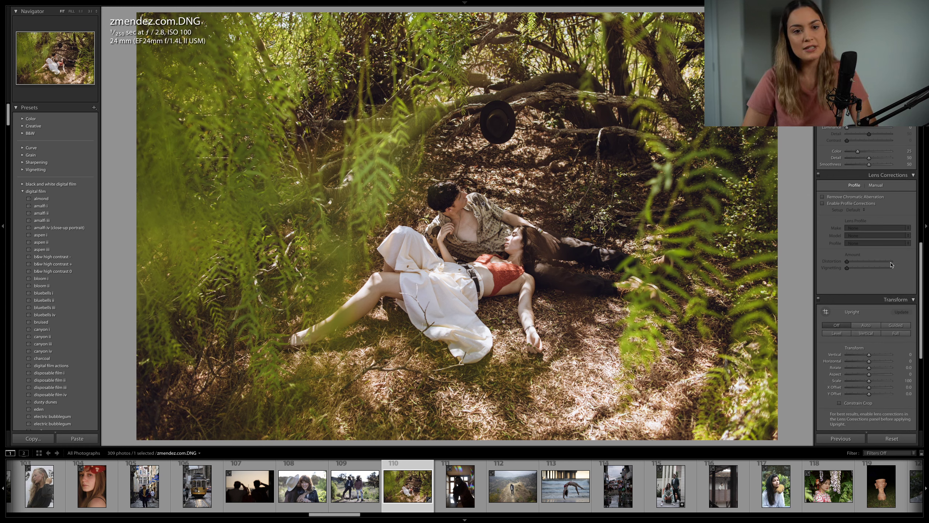
scroll(883, 221, "down", 11)
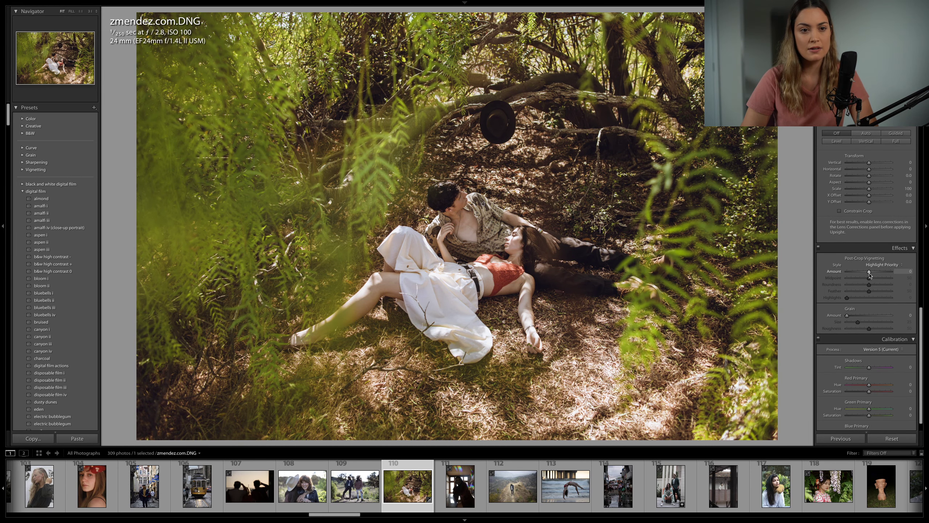
left_click_drag(870, 275, 747, 281)
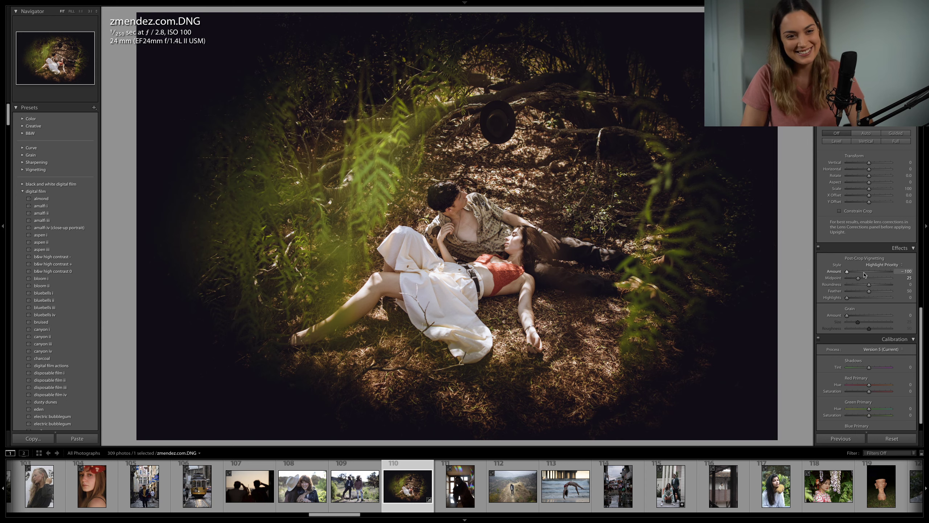
left_click_drag(864, 274, 867, 273)
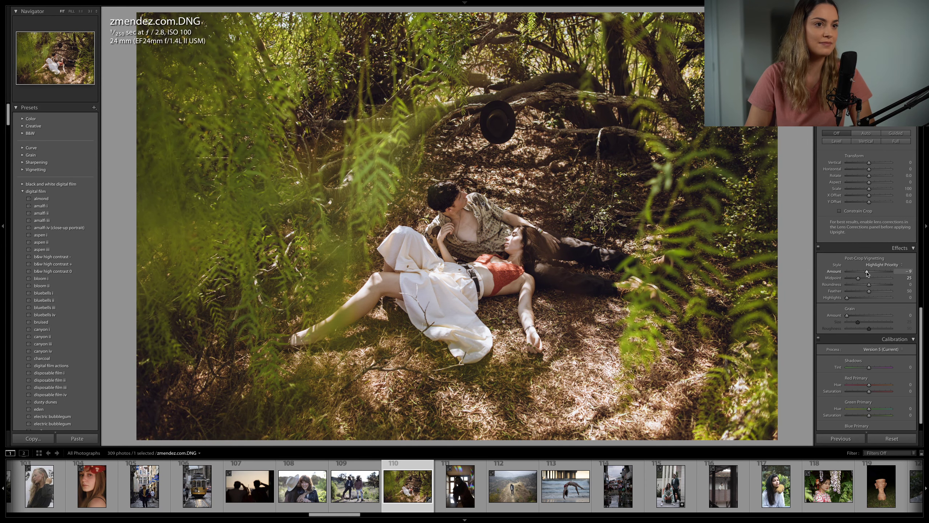
Step: Draw a vertical graduated filter fading from the left foliage toward the couple, and clear its preset effect settings
scroll(868, 273, "up", 15)
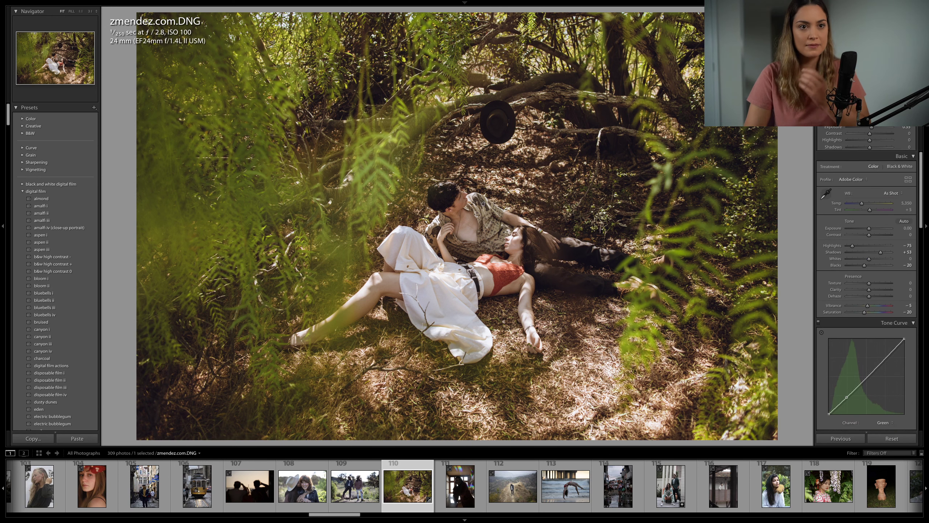
scroll(867, 273, "up", 3)
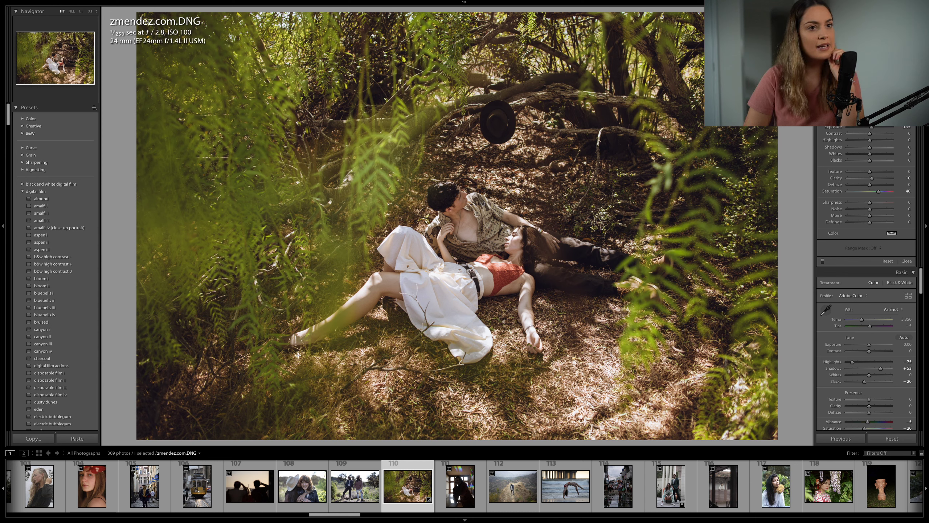
left_click_drag(263, 225, 462, 223)
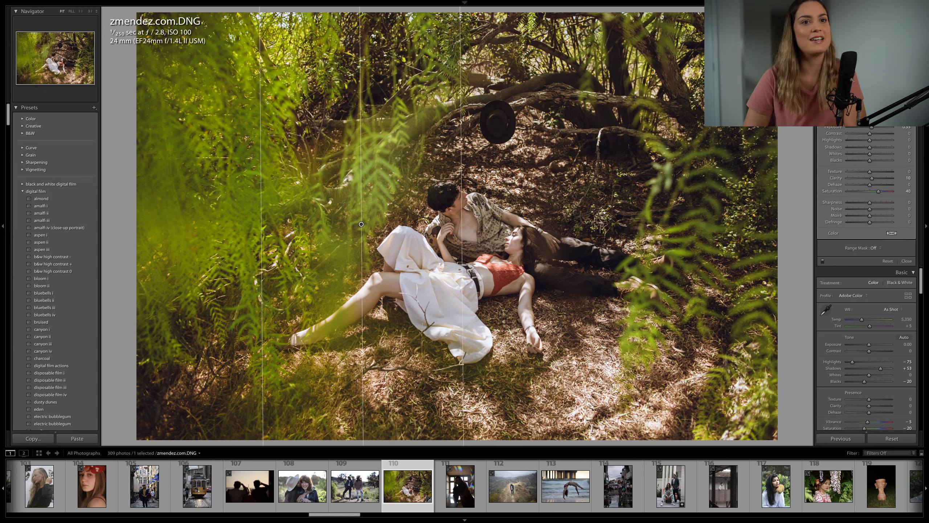
left_click(865, 99)
left_click(878, 117)
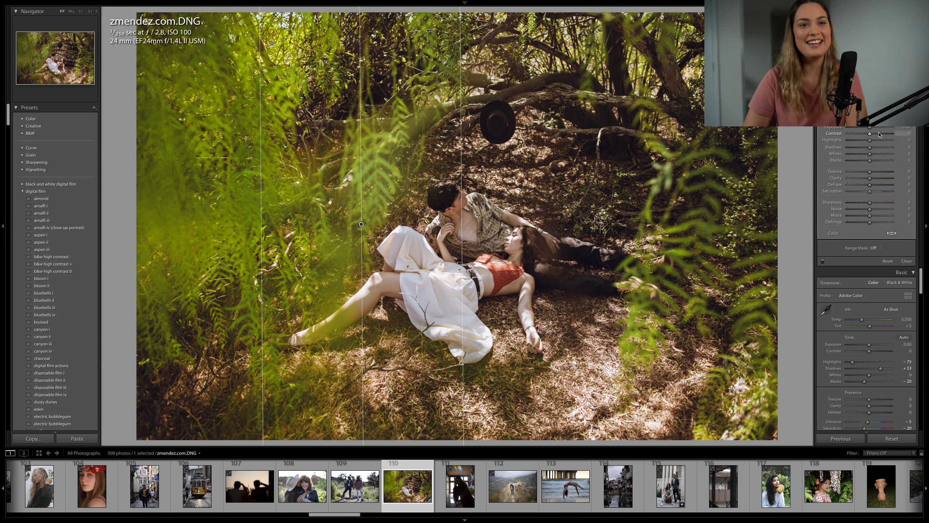
Step: Set the graduated filter's shadows to −51, contrast to 34 and highlights to 63, with its blacks reset
left_click_drag(870, 147, 867, 161)
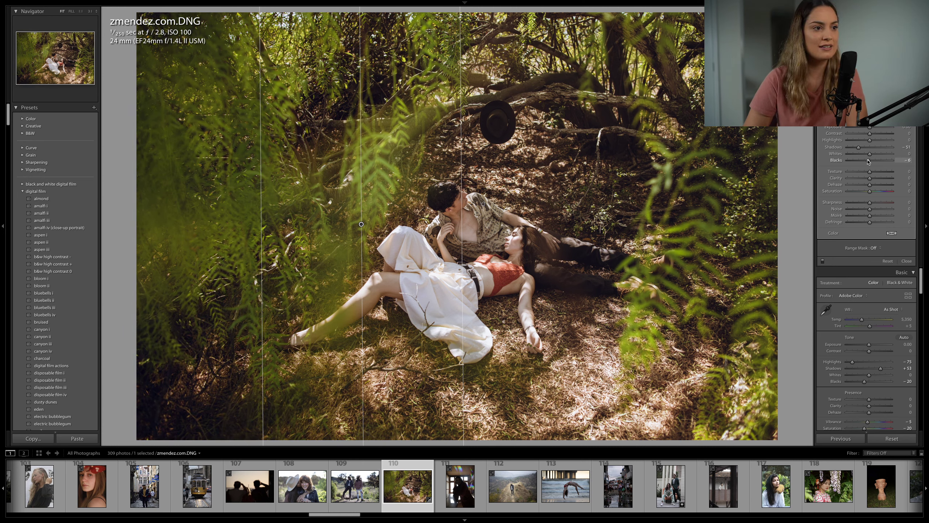
double_click(868, 161)
left_click_drag(870, 127, 881, 134)
left_click_drag(881, 140, 885, 142)
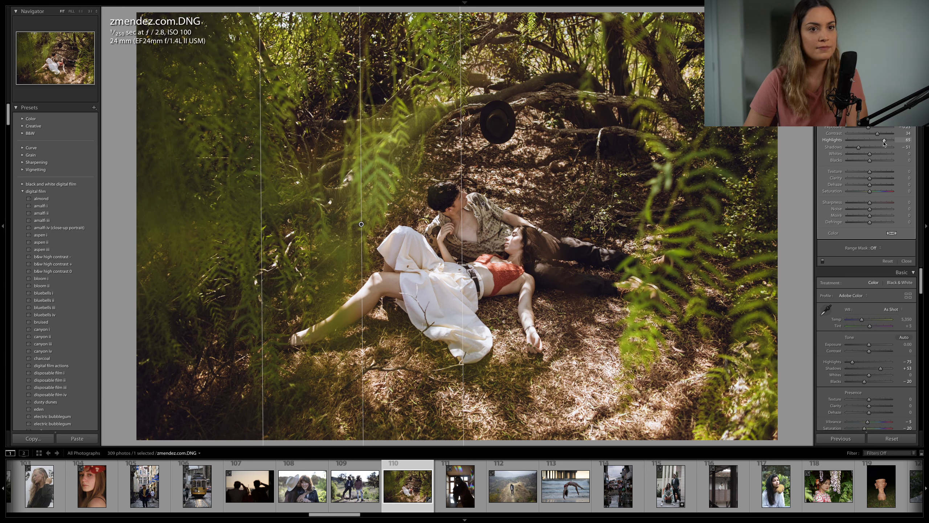
Step: Set the left graduated filter's whites to 63 and finish editing the filter
left_click_drag(871, 154, 884, 157)
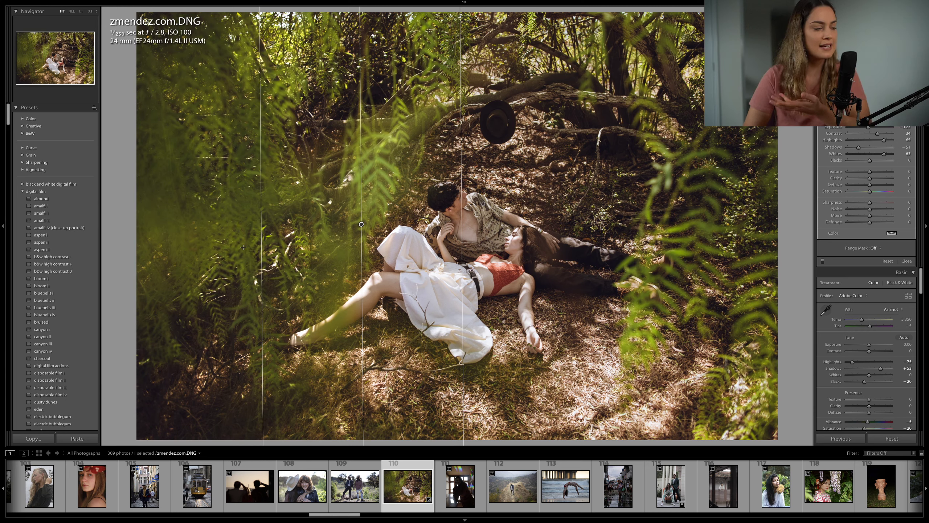
key("m")
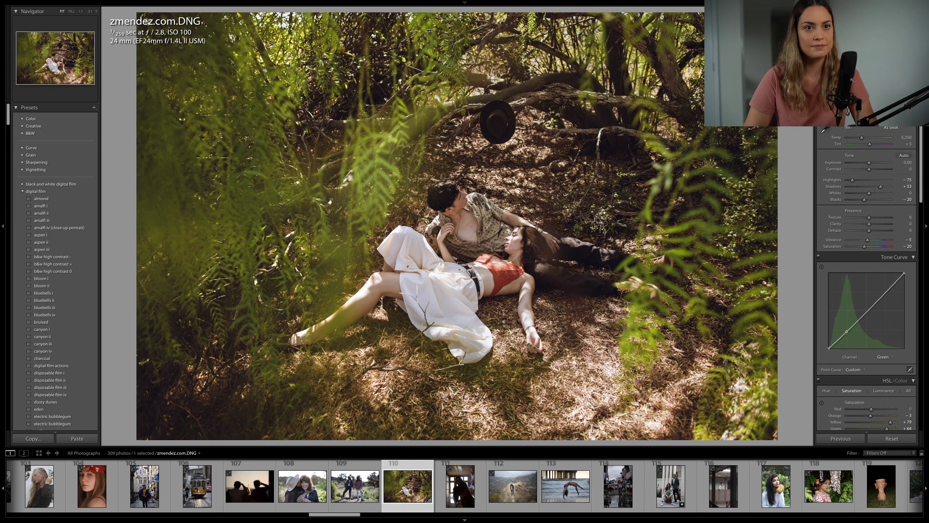
Step: Draw a slanted graduated filter fading upward from the sunlit ground below the couple, and clear its preset effect settings
key("m")
left_click_drag(622, 384, 573, 245)
left_click(885, 121)
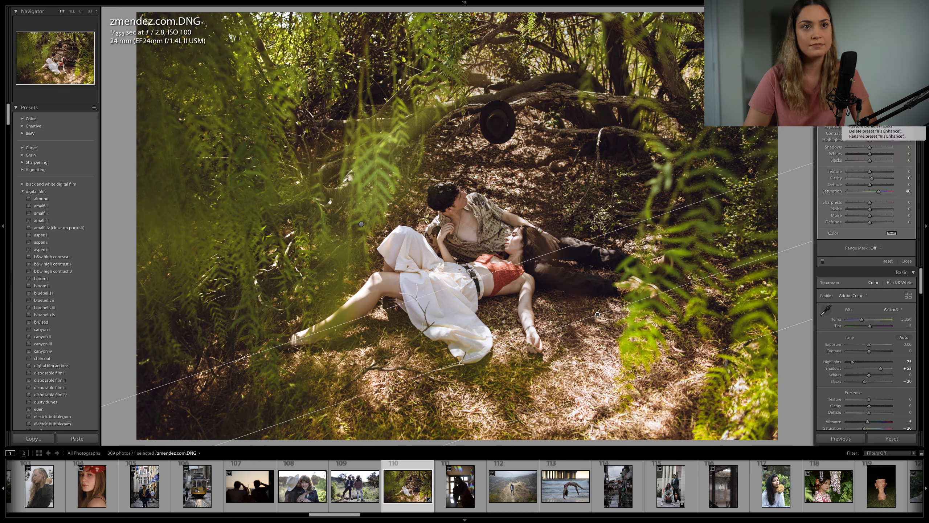
left_click(871, 110)
Step: Set the ground filter's highlights to −81 and whites to −30, shifting the gradient slightly lower on the photo
left_click_drag(870, 140, 851, 142)
left_click_drag(598, 314, 628, 326)
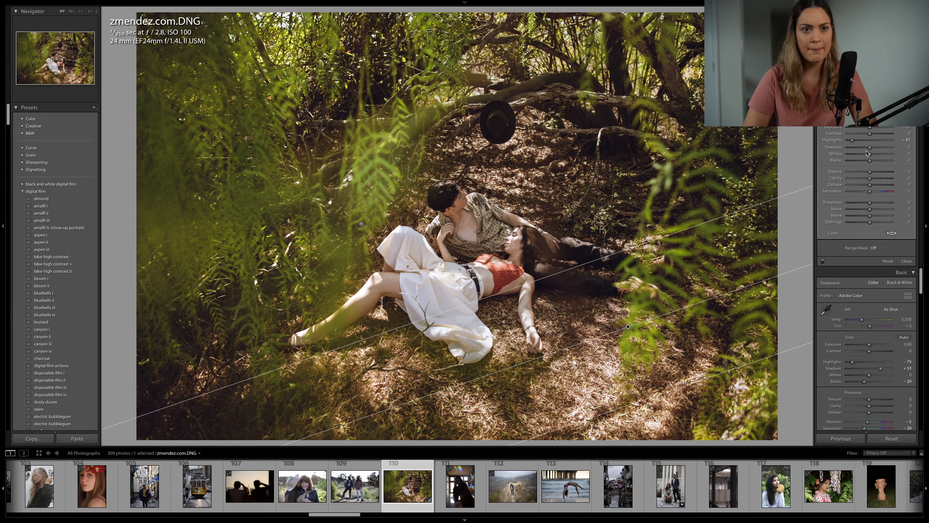
left_click_drag(870, 154, 864, 154)
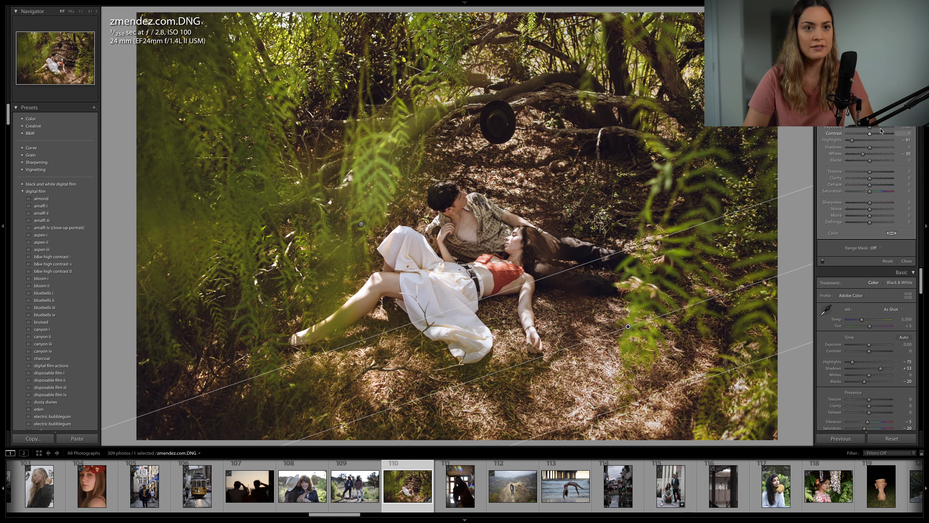
key("m")
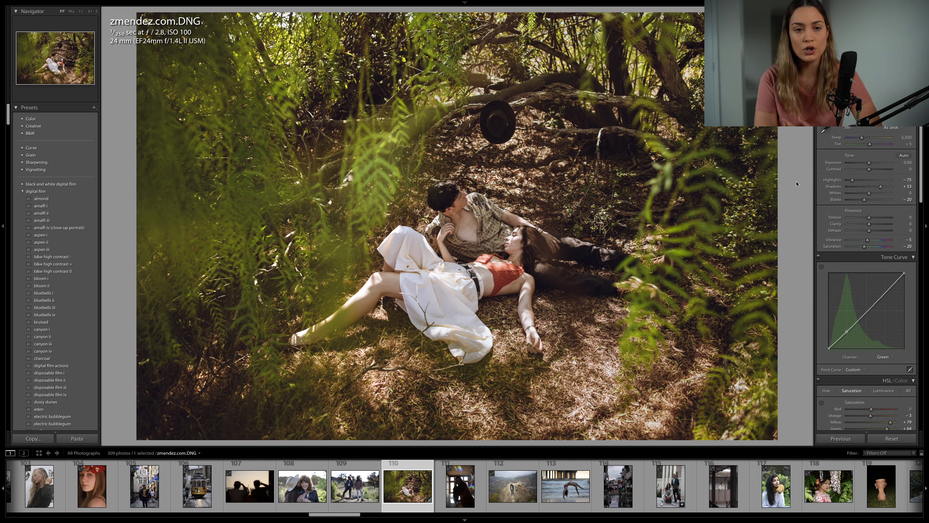
Step: Compare the couple photo before and after the edits several times
key("backslash")
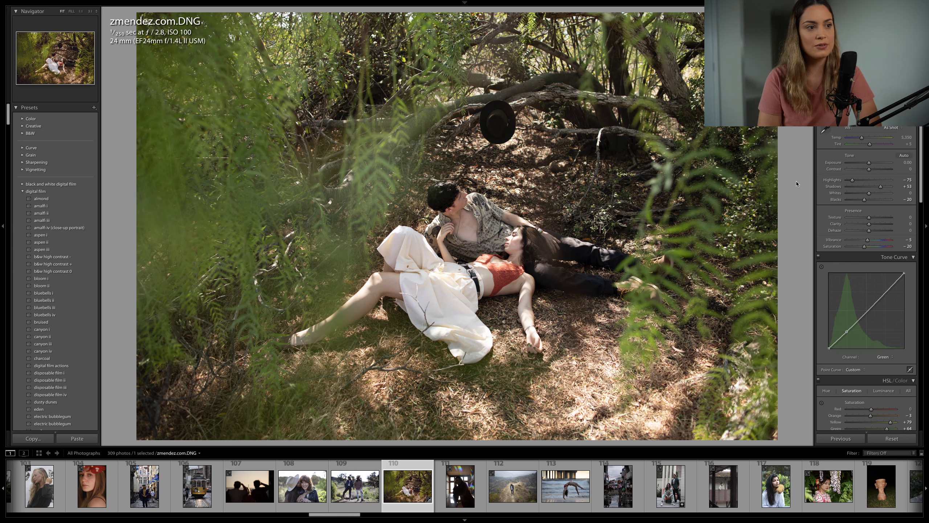
key("backslash")
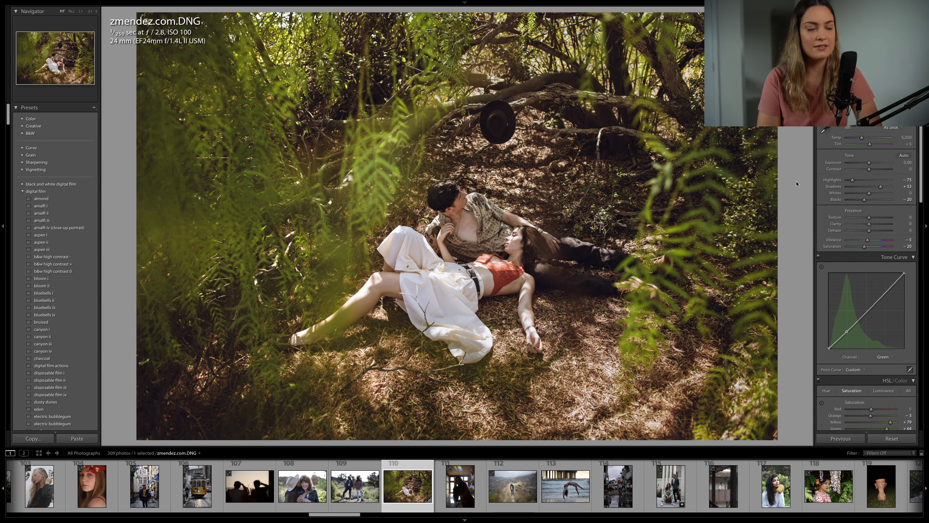
key("backslash")
key("backslash")
key("backslash")
key("backslash")
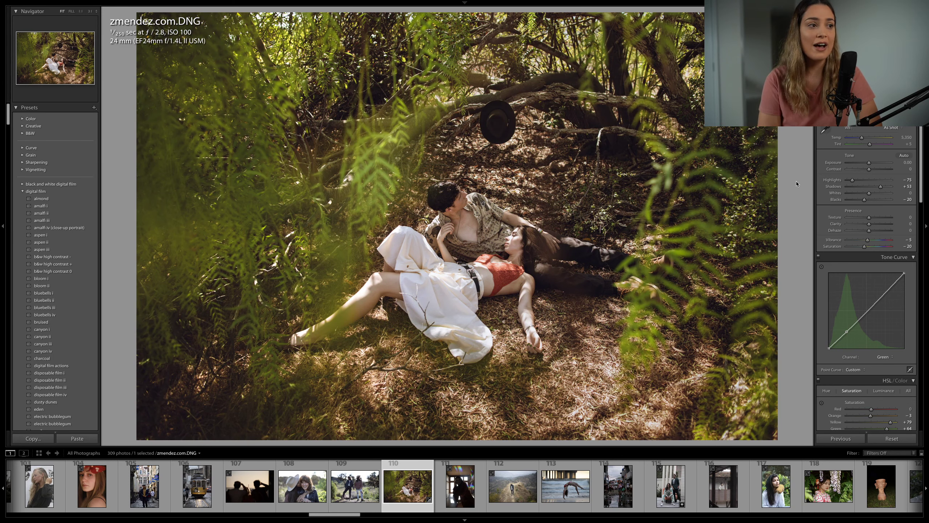
key("backslash")
key("backslash")
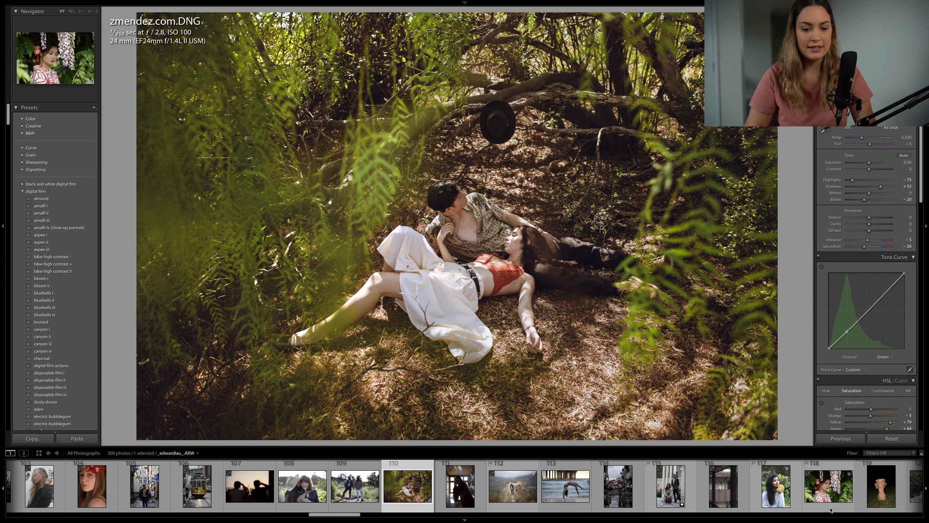
Step: Open the backlit portrait of the blonde woman in the field and switch its tone curve to the RGB channel
scroll(831, 510, "down", 10)
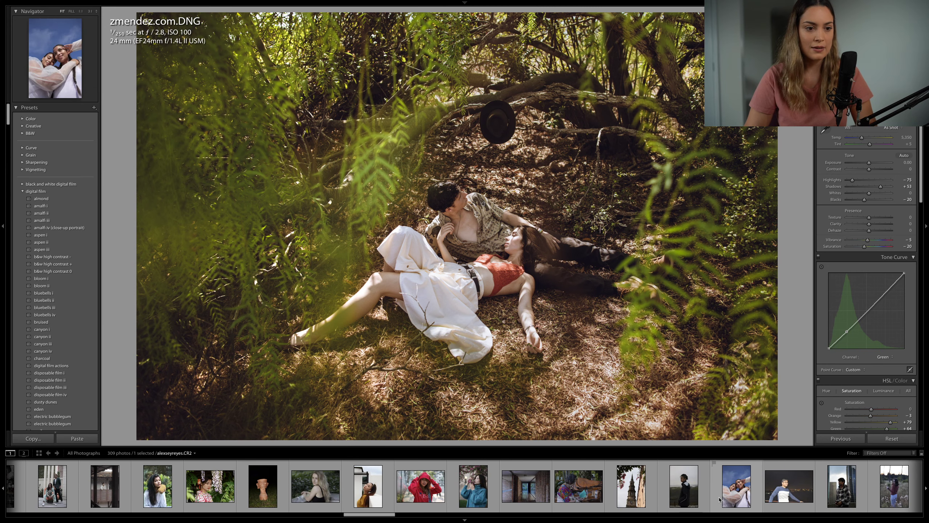
scroll(720, 499, "down", 10)
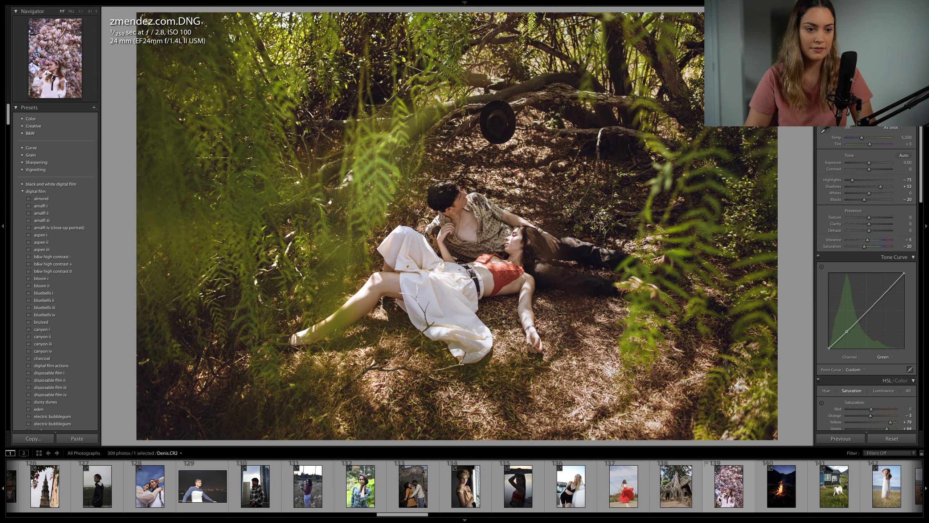
scroll(718, 499, "down", 10)
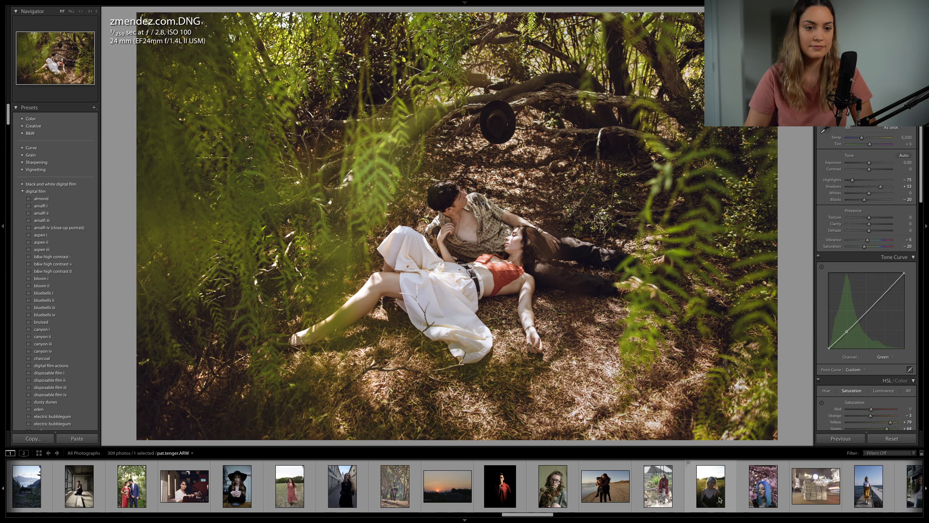
left_click(690, 496)
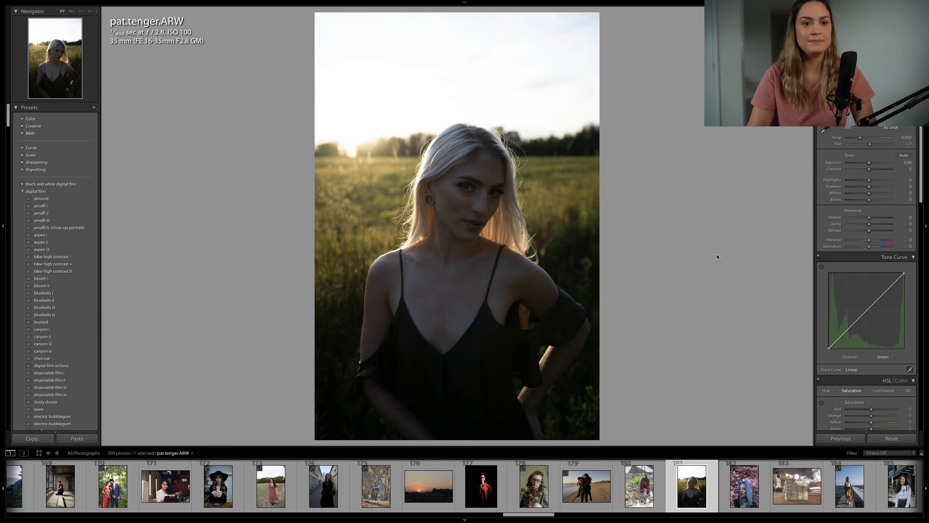
left_click(894, 361)
left_click(888, 347)
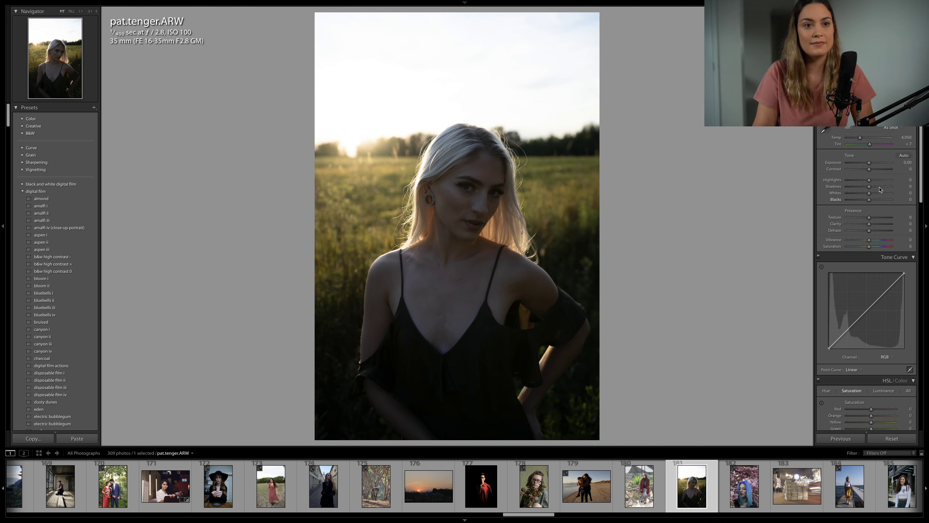
Step: Set the portrait's highlights to −80, shadows to +64 and blacks to −49
left_click(852, 180)
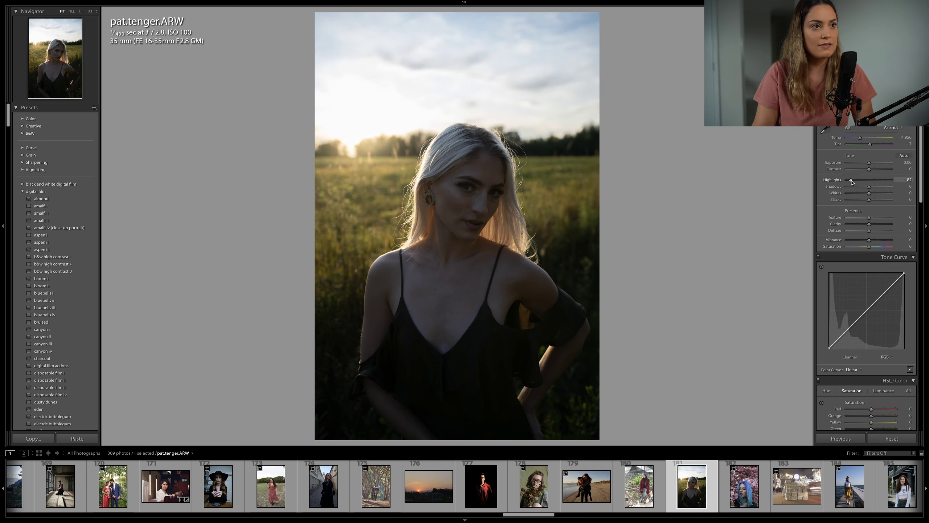
left_click_drag(851, 180, 853, 182)
key("i")
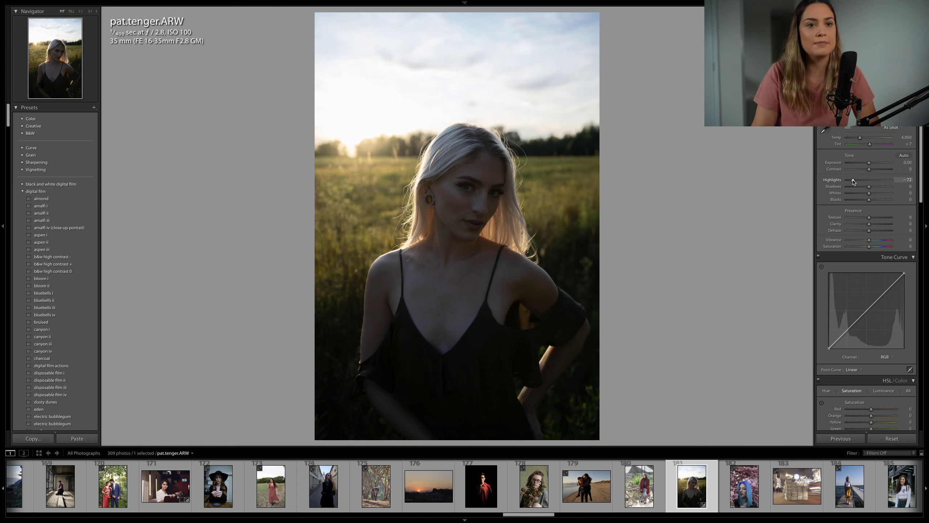
left_click_drag(854, 182, 883, 188)
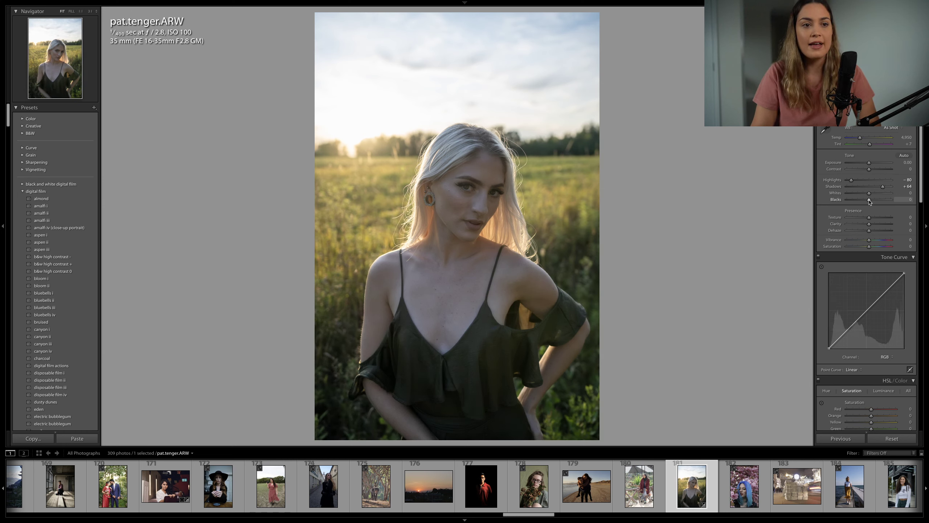
left_click_drag(870, 200, 858, 202)
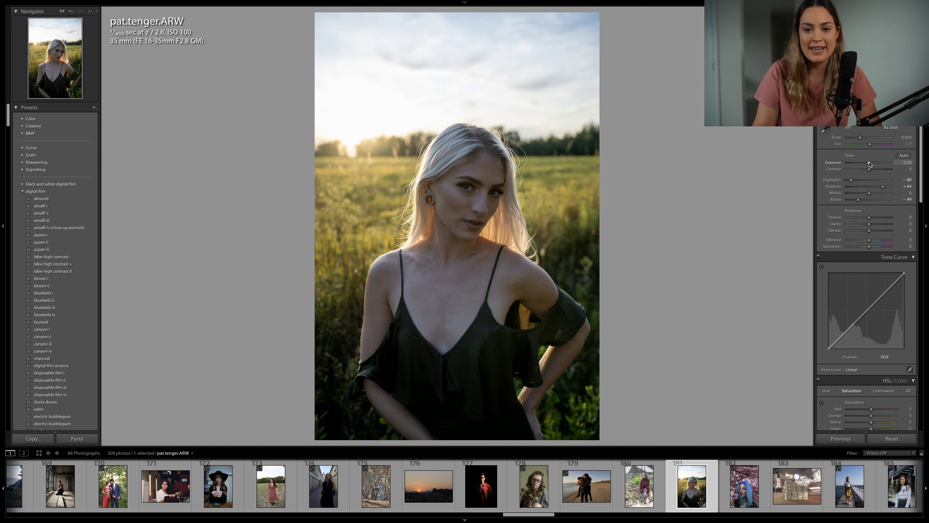
Step: Warm and brighten the portrait with exposure +0.60, contrast +5, shadows +54, temperature 5,910 and tint +17
mouse_move(870, 164)
left_mouse_down()
mouse_move(881, 187)
mouse_move(874, 166)
left_mouse_up()
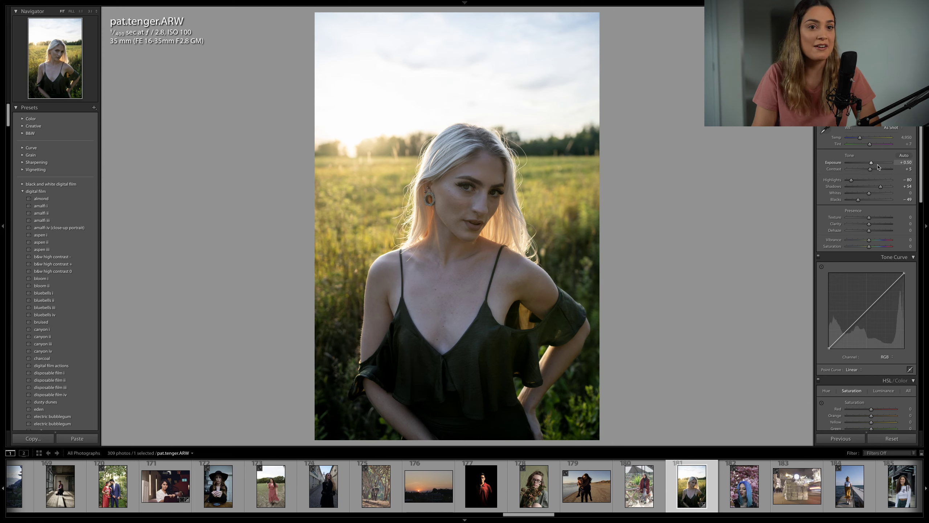
left_click_drag(878, 165, 868, 140)
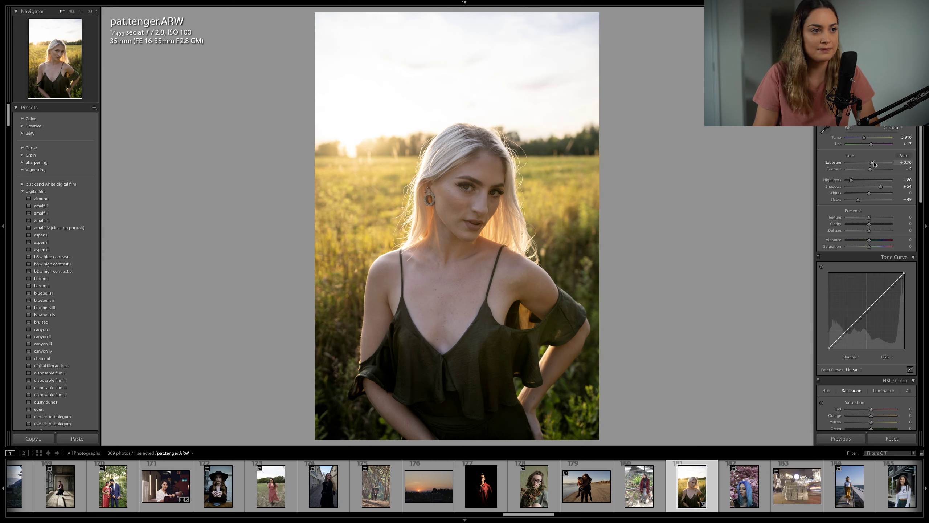
key("backslash")
key("backslash")
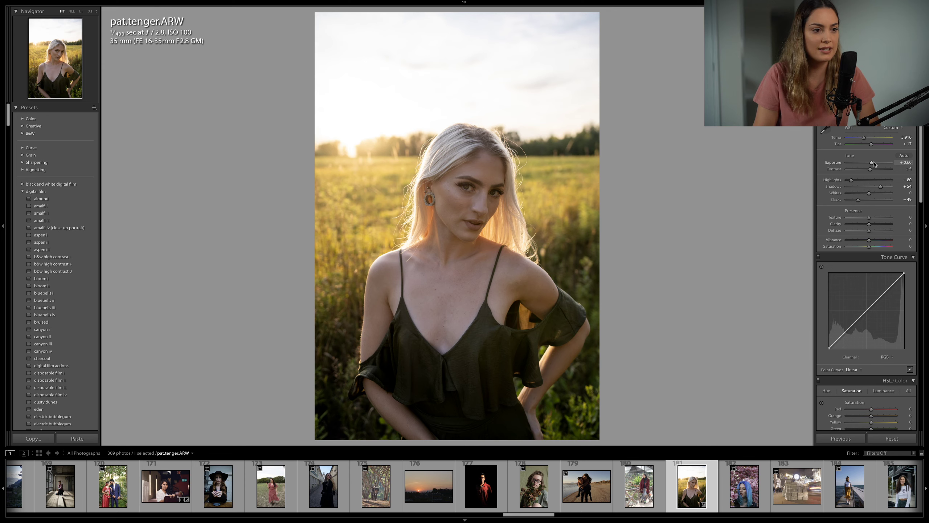
Step: Sharpen the portrait with amount 64 and radius 1.3 while checking the face up close
left_click(458, 199)
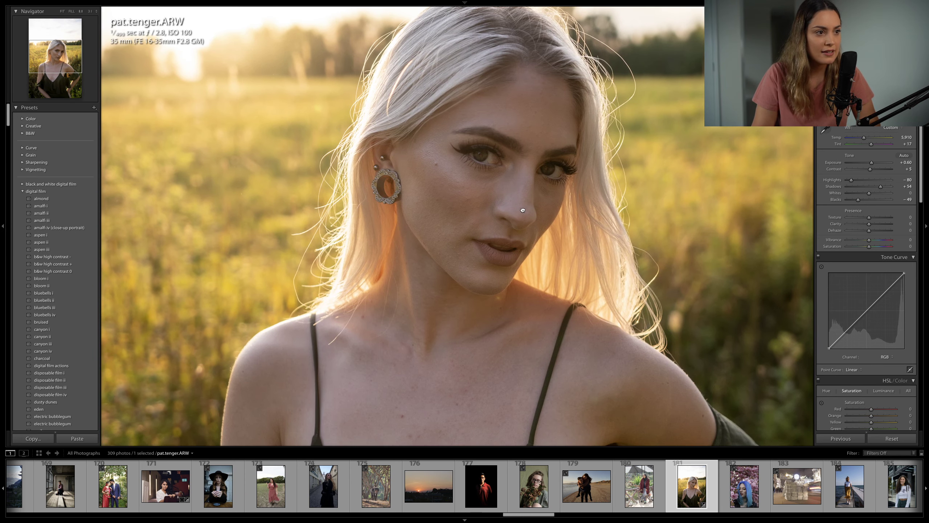
scroll(899, 256, "down", 3)
scroll(899, 256, "down", 5)
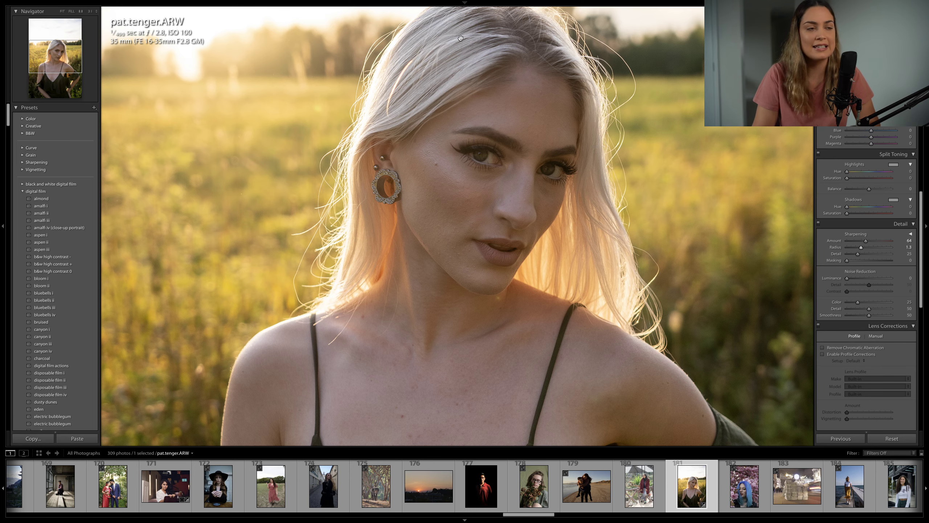
left_click(739, 303)
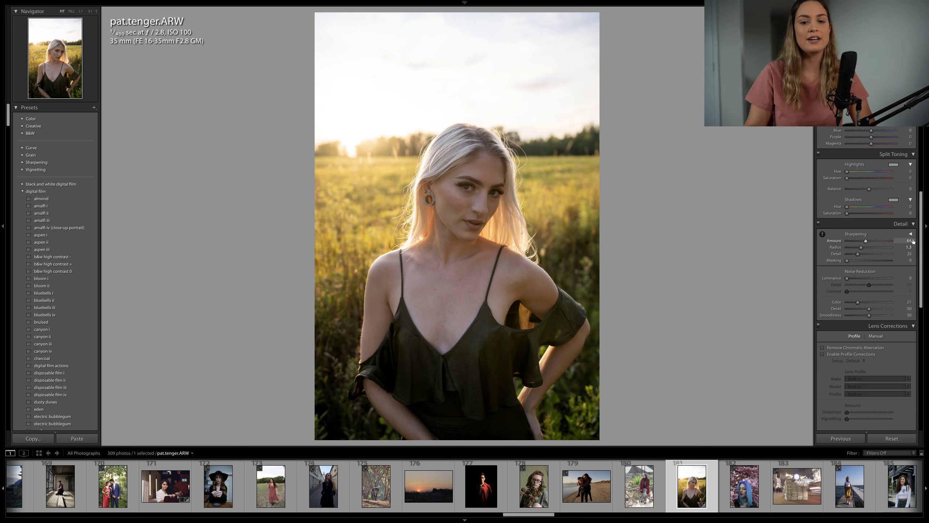
scroll(891, 261, "up", 2)
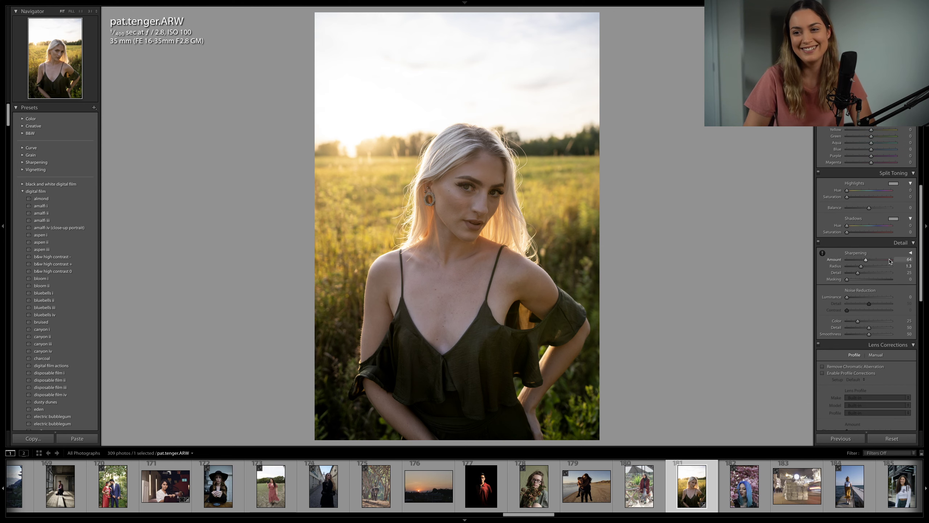
Step: Shape the RGB tone curve with a lifted black point, a lowered shadow point and a raised midtone point
scroll(890, 260, "up", 15)
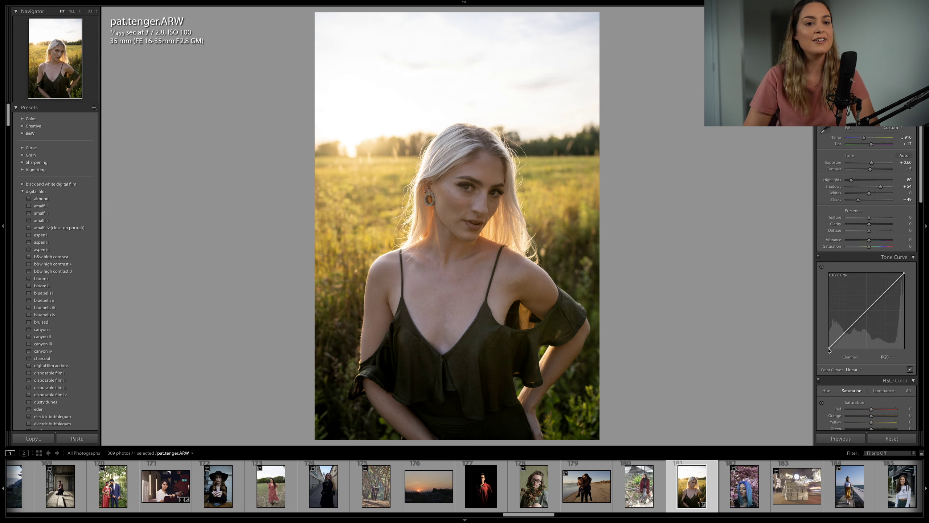
left_click_drag(829, 350, 828, 342)
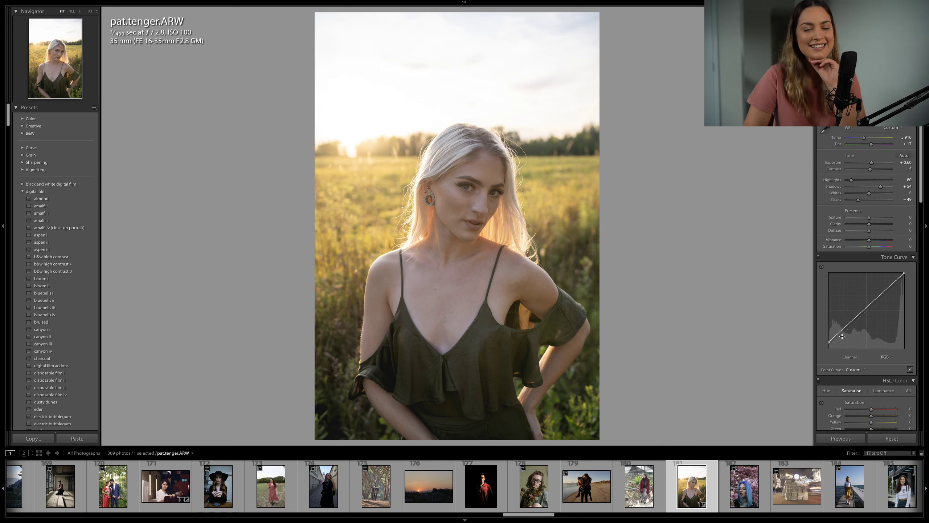
left_click_drag(841, 331, 842, 339)
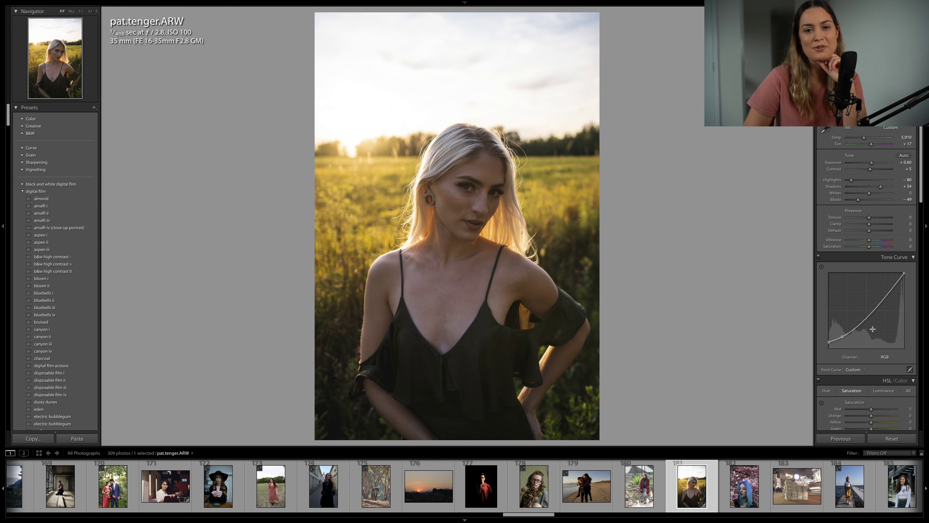
left_click_drag(870, 317, 866, 317)
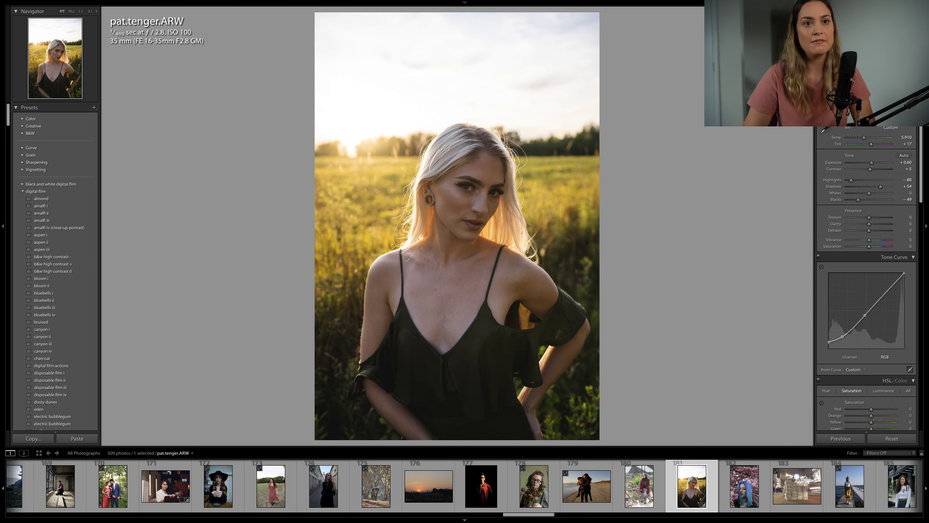
Step: Start a new adjustment brush on the portrait and clear the Iris Enhance preset to neutral effect settings
key("k")
left_click(879, 104)
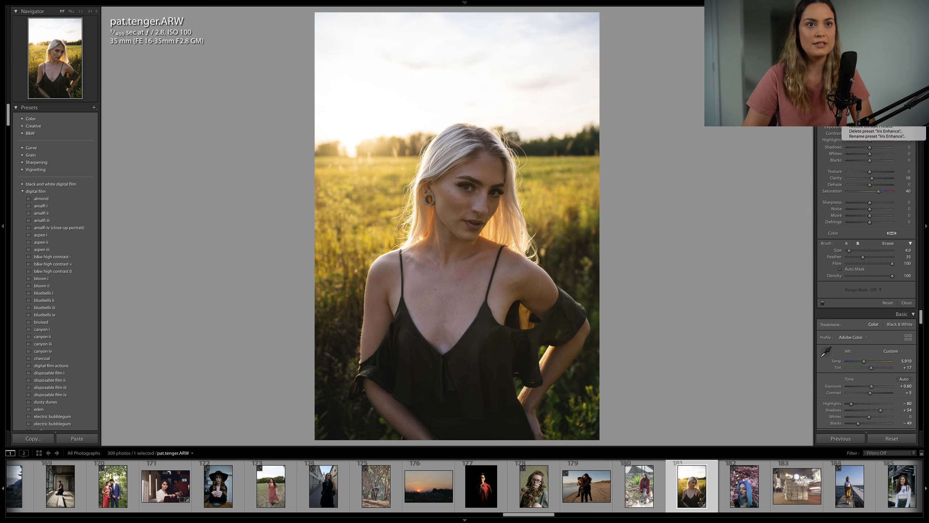
left_click(873, 90)
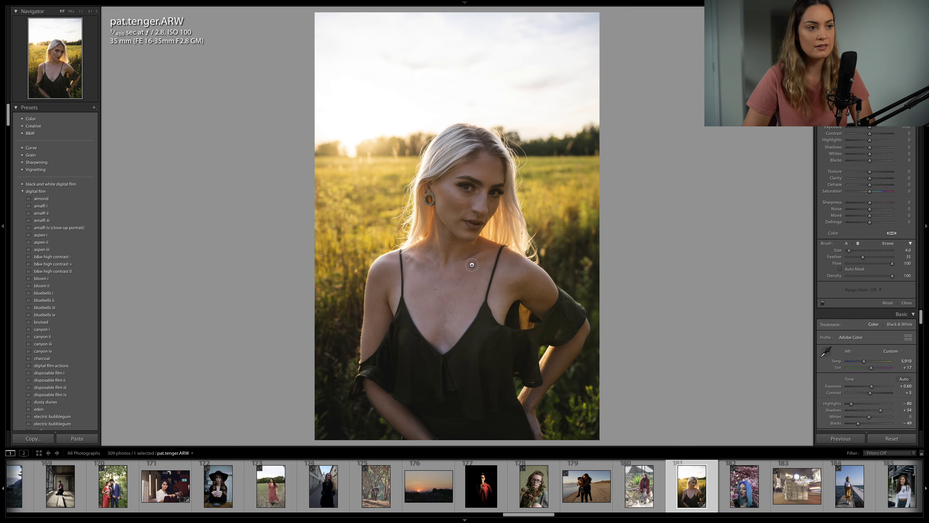
Step: Set the adjustment brush to size 16 and feather 75, sized against the face
scroll(472, 260, "up", 5)
scroll(484, 232, "up", 10)
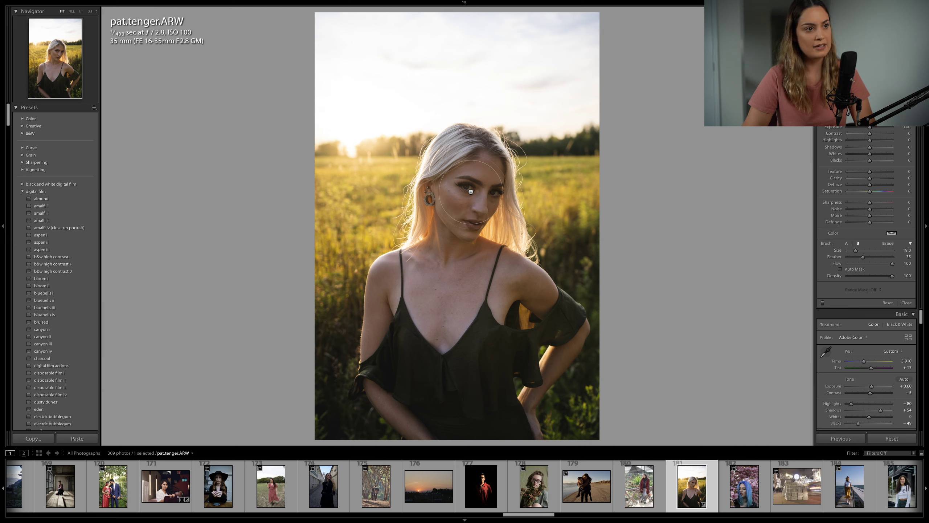
scroll(471, 191, "down", 2)
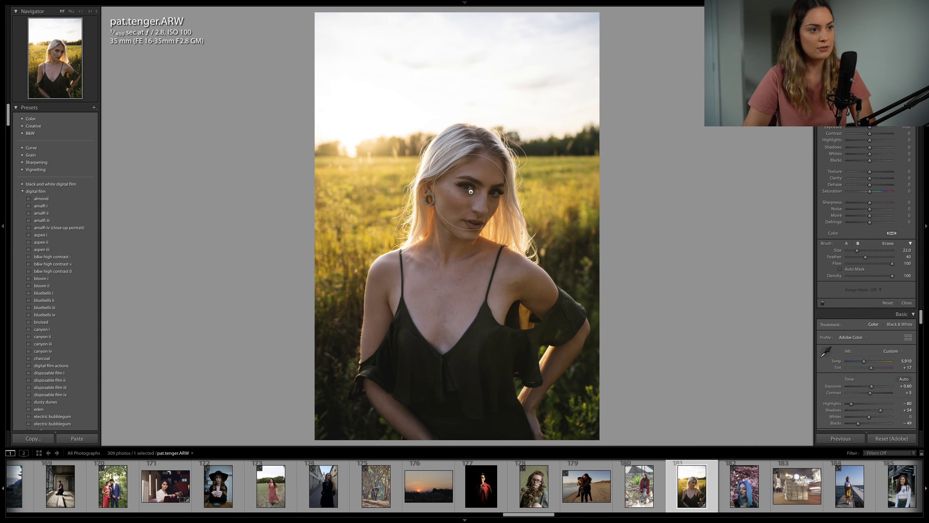
scroll(470, 192, "up", 8)
scroll(471, 192, "down", 3)
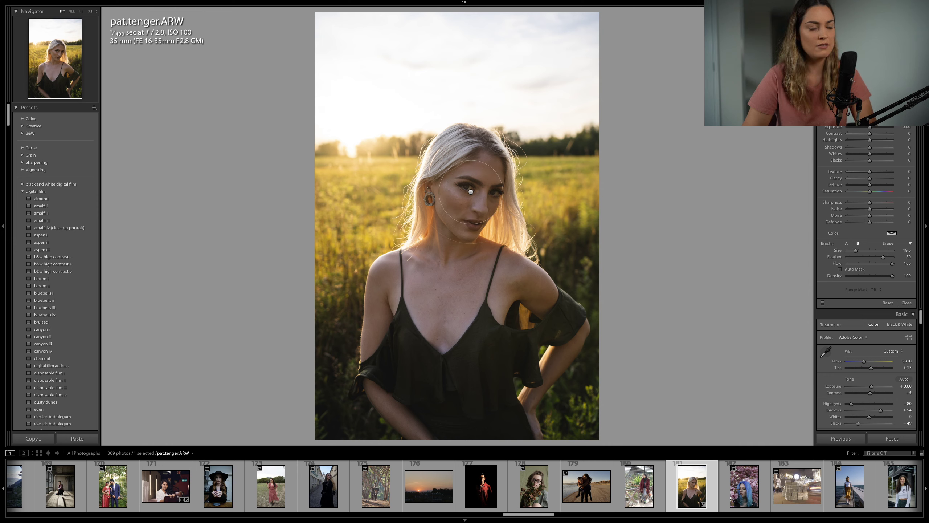
scroll(471, 191, "down", 1)
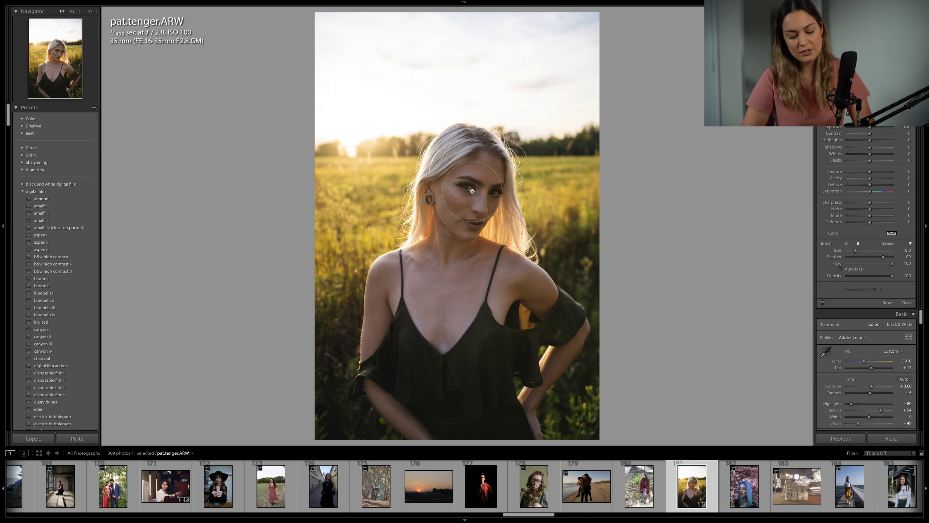
scroll(472, 191, "up", 1)
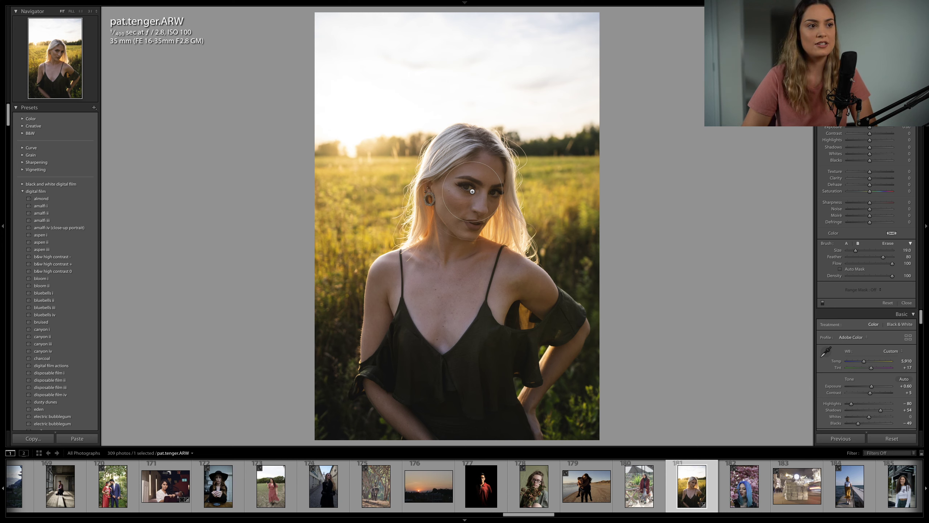
key("shift")
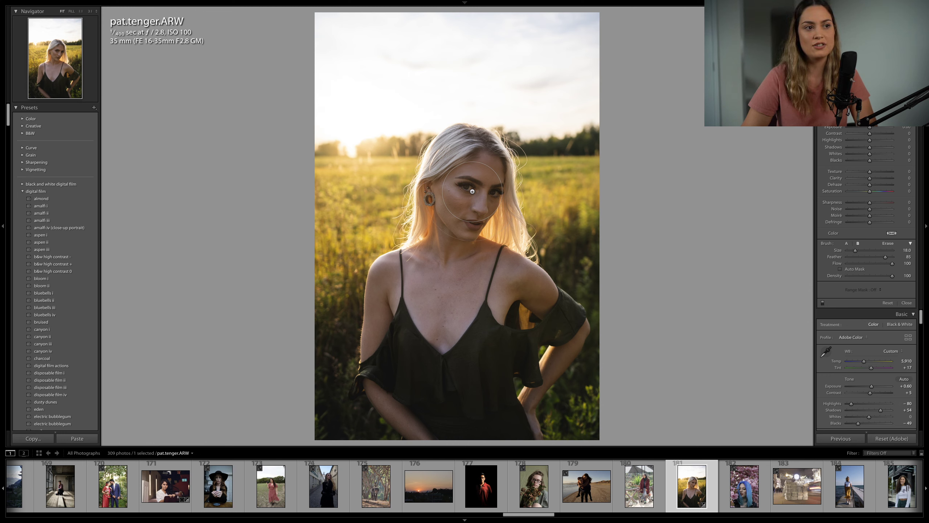
scroll(472, 191, "down", 2, "shift")
scroll(477, 188, "down", 3)
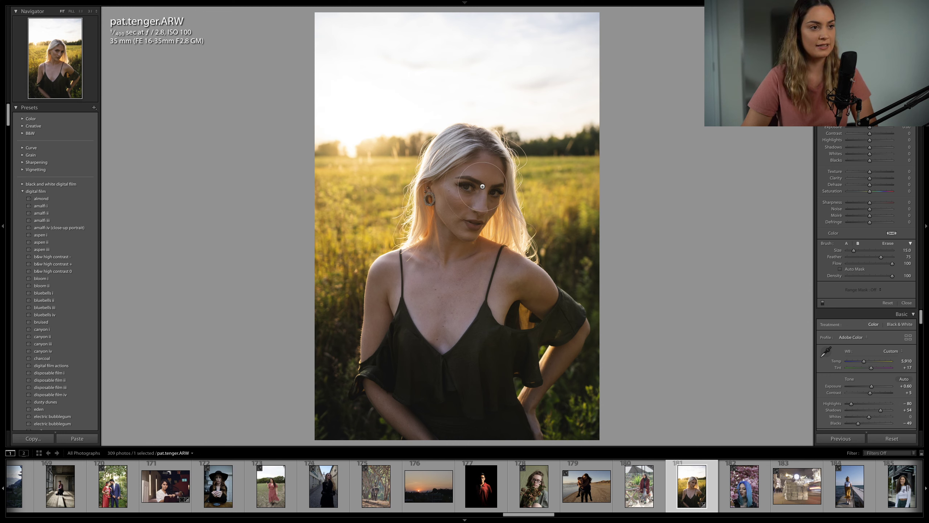
scroll(502, 269, "up", 1)
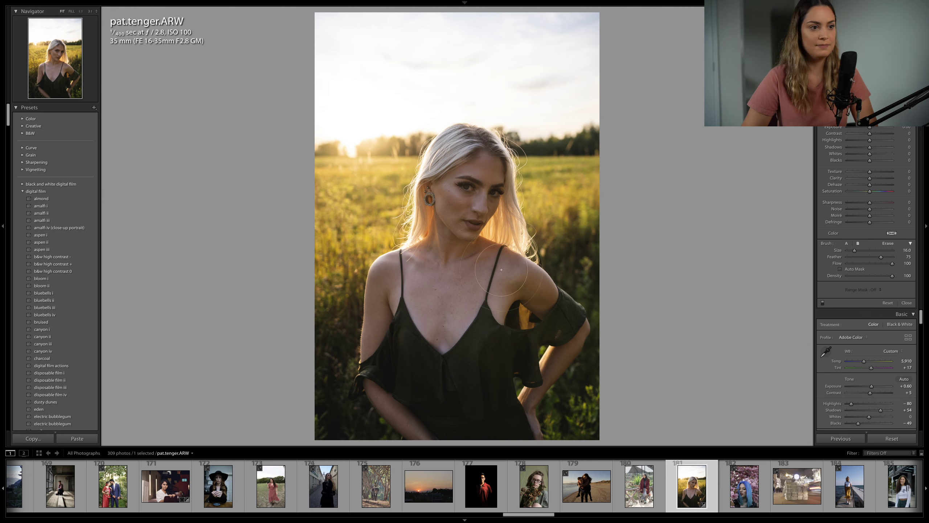
Step: Brighten the face with the brush, using contrast 1 and slightly lowered blacks, and erase the overspill around the dress's neckline
left_click(481, 180)
left_click_drag(870, 127, 874, 128)
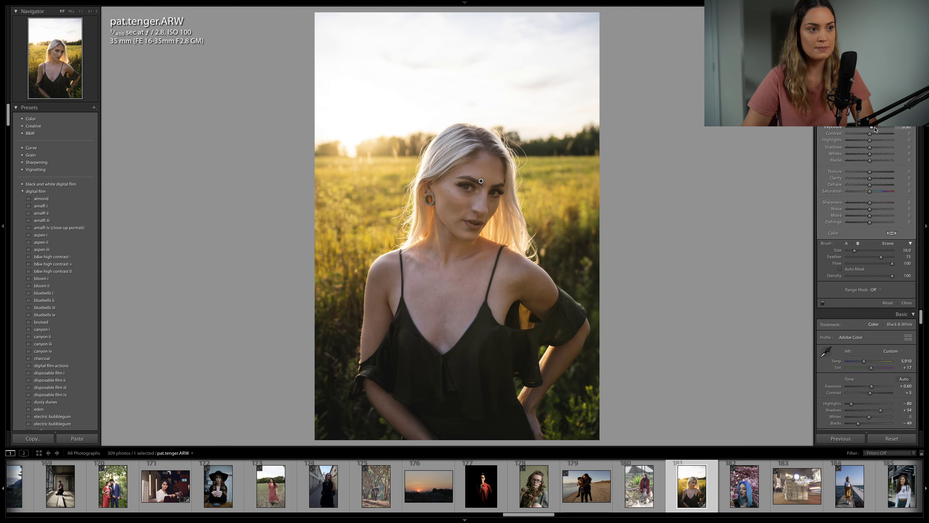
left_click_drag(870, 134, 871, 134)
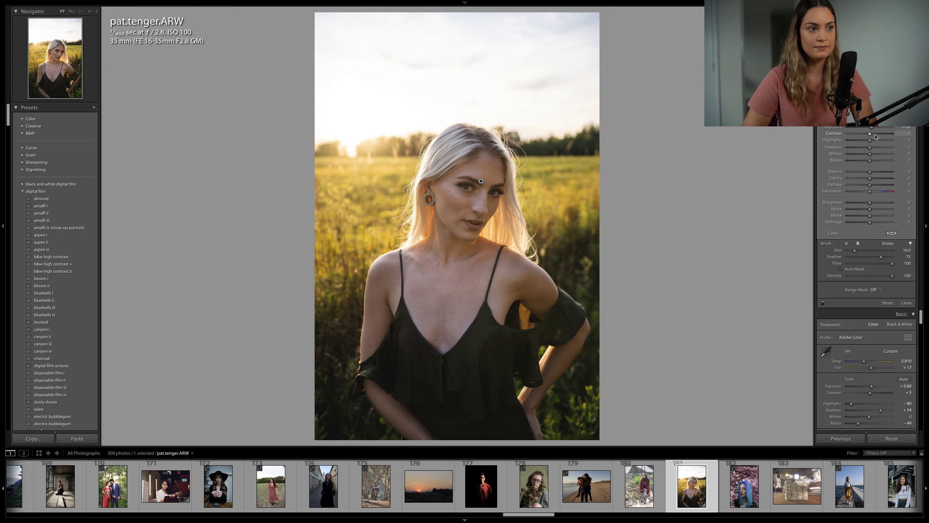
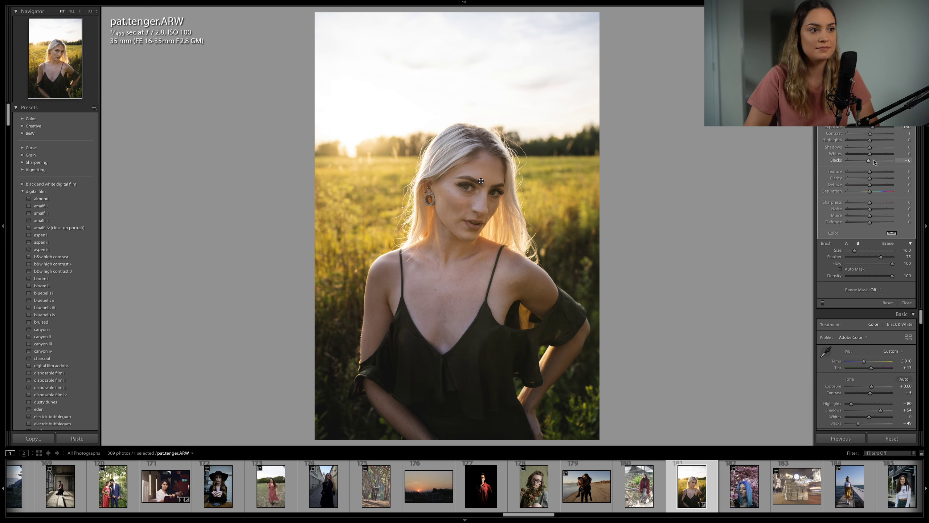
key("k")
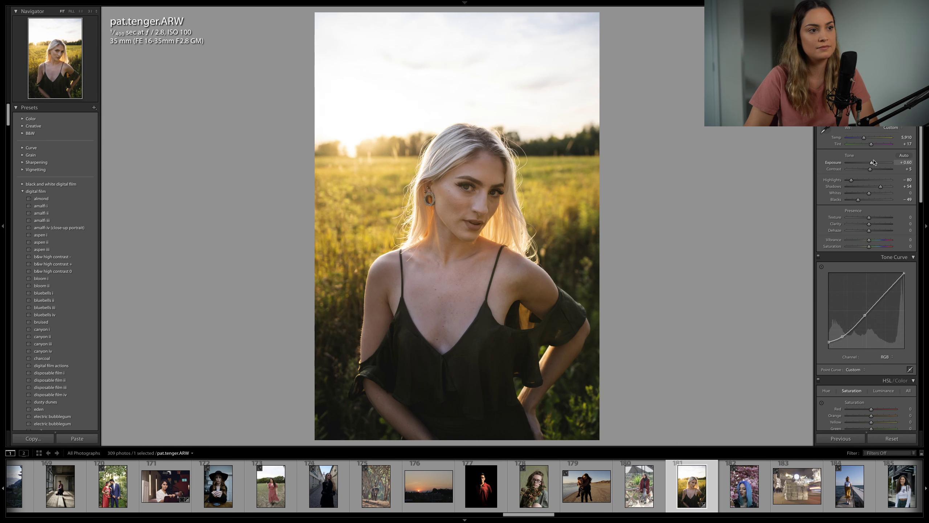
key("k")
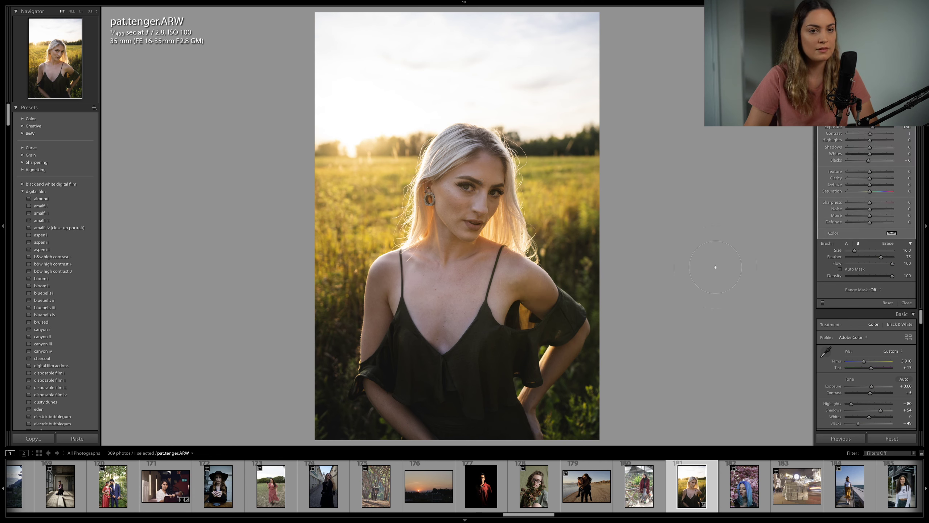
left_click(888, 243)
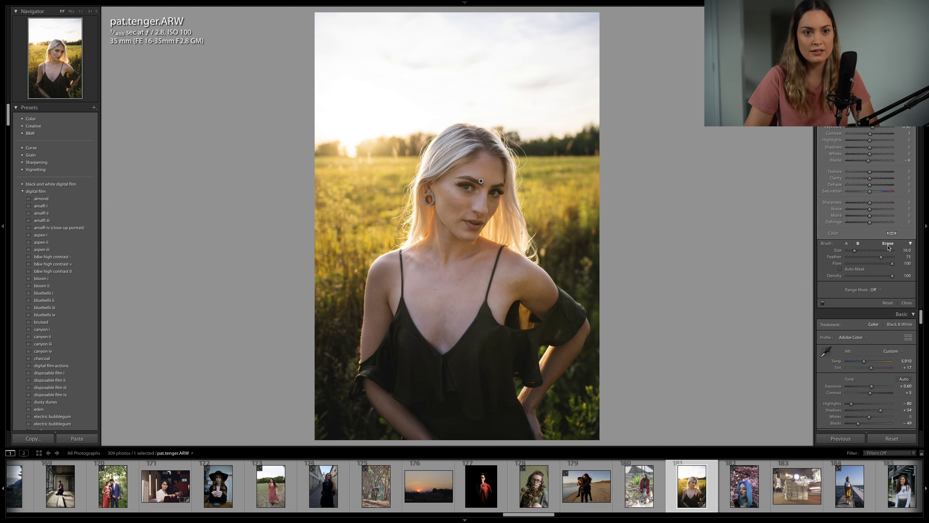
mouse_move(466, 361)
left_mouse_down()
mouse_move(454, 330)
mouse_move(415, 308)
mouse_move(439, 300)
mouse_move(407, 283)
mouse_move(507, 292)
mouse_move(430, 327)
left_mouse_up()
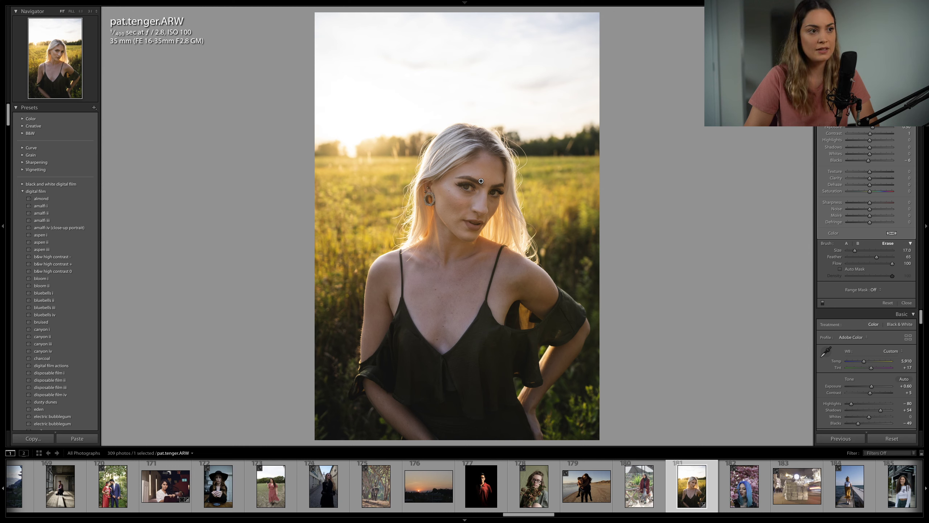
Step: Add a second brush adjustment at size 17 over the arm and raise its exposure slightly
left_click(885, 94)
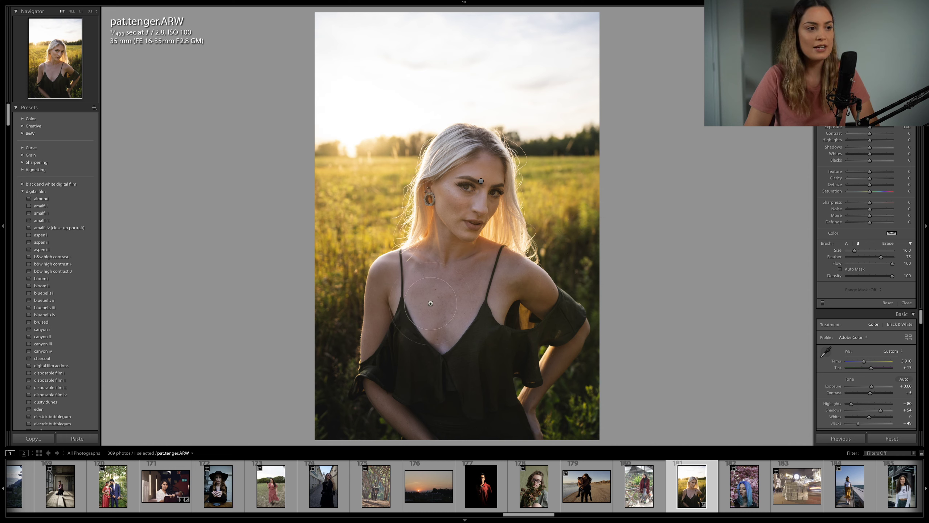
scroll(394, 322, "up", 1)
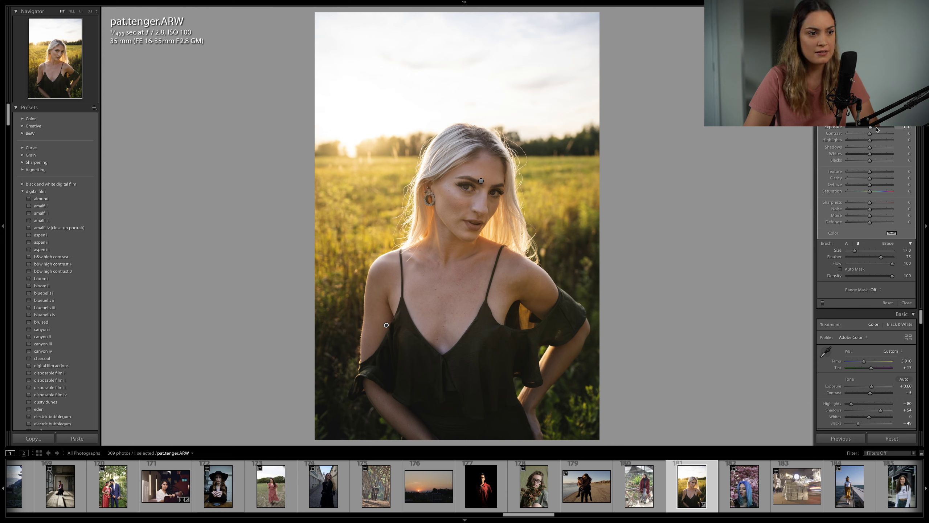
key("k")
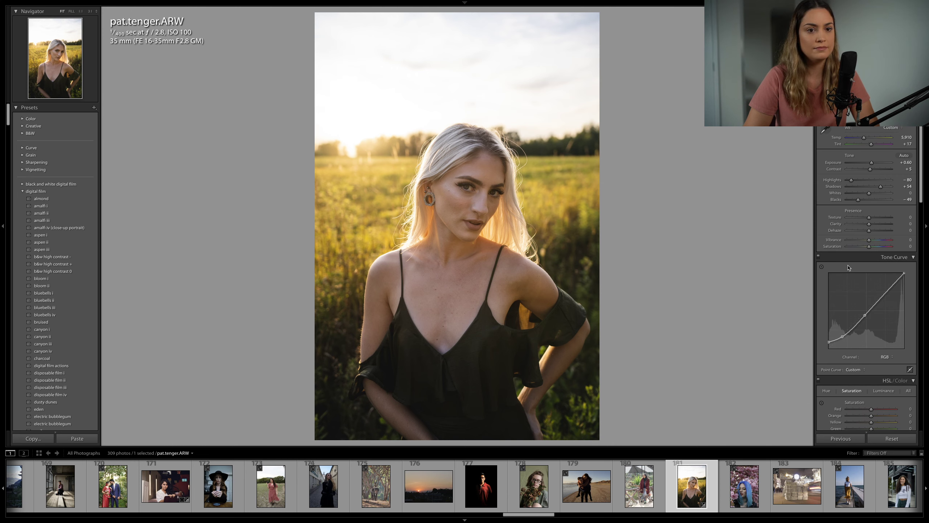
Step: Shift the orange hue to −12 in the HSL adjustments
scroll(849, 266, "down", 5)
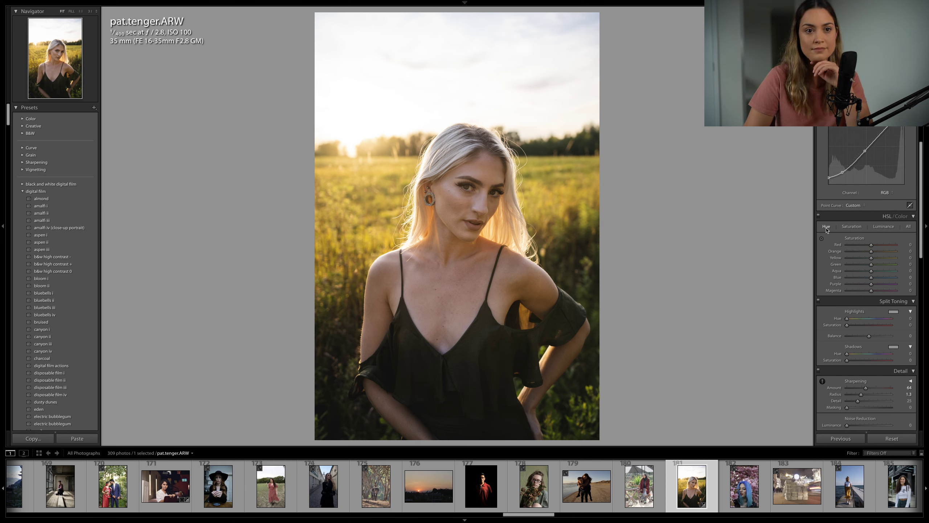
left_click(827, 226)
left_click_drag(871, 252, 867, 253)
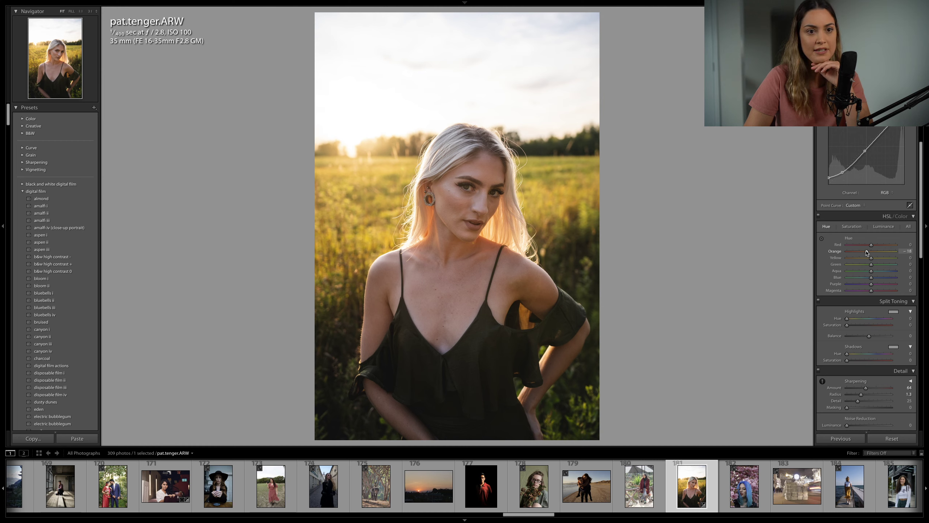
left_click_drag(867, 252, 868, 252)
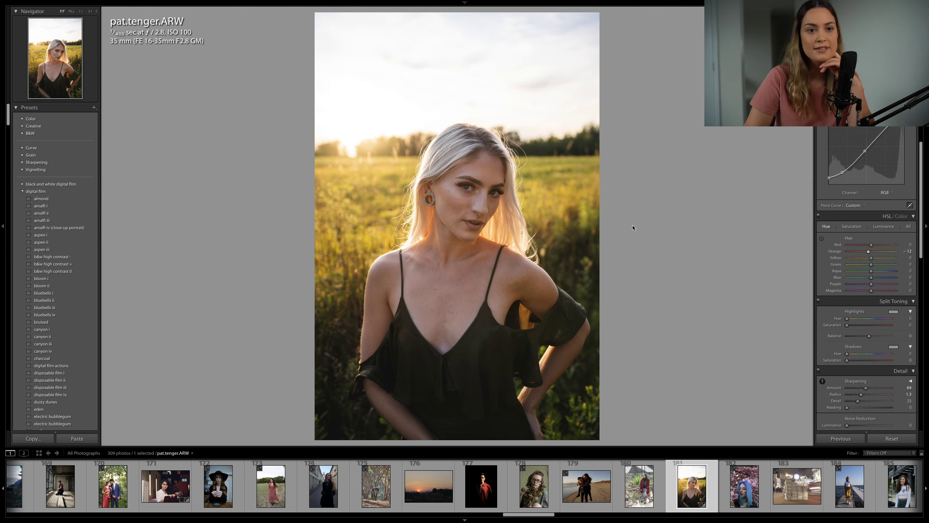
Step: Set the HSL saturation to −5 for orange, +7 for yellow and −48 for green
left_click(854, 227)
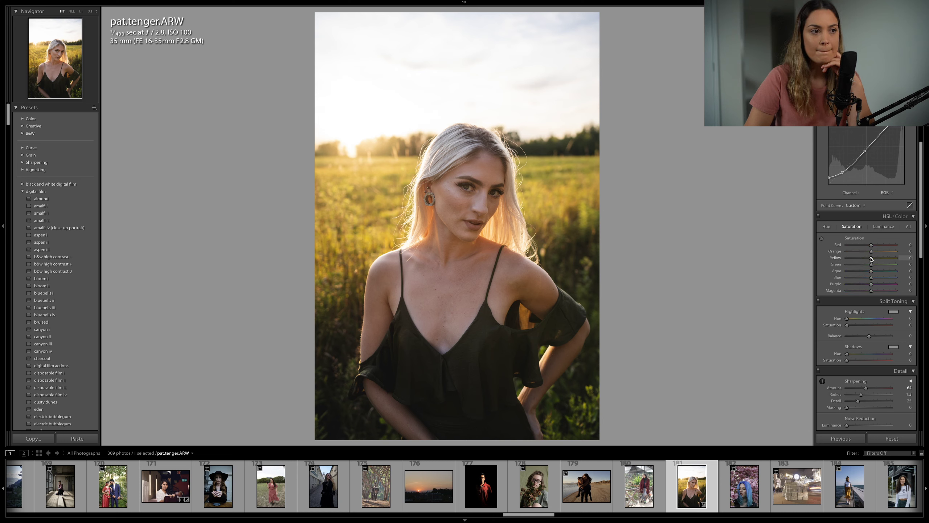
left_click_drag(871, 258, 860, 267)
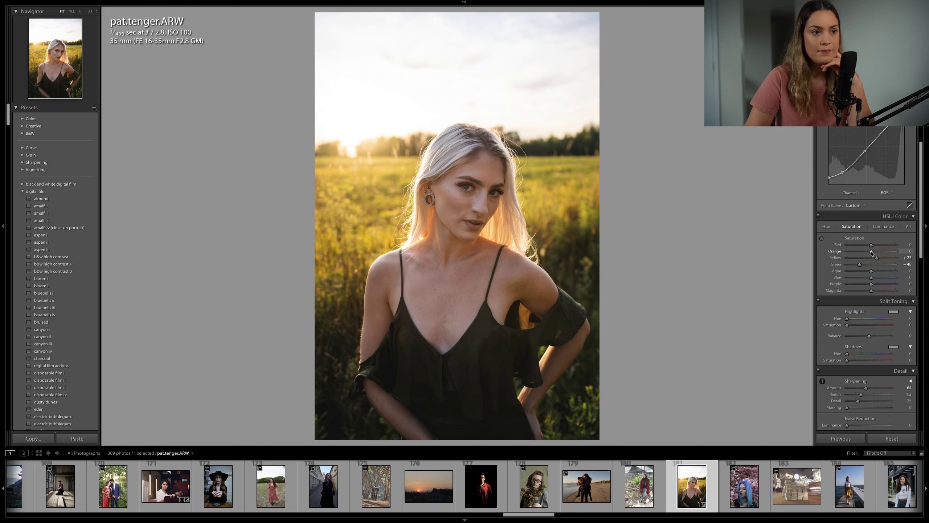
key("ctrl+alt+shift+l")
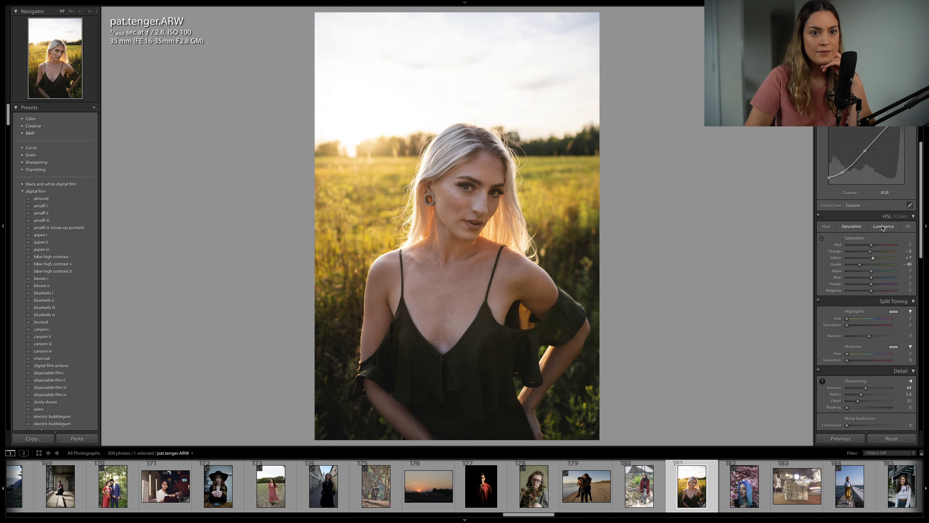
Step: Set the HSL luminance to red +4, orange +8, yellow −18 and blue −18
left_click_drag(872, 251, 874, 252)
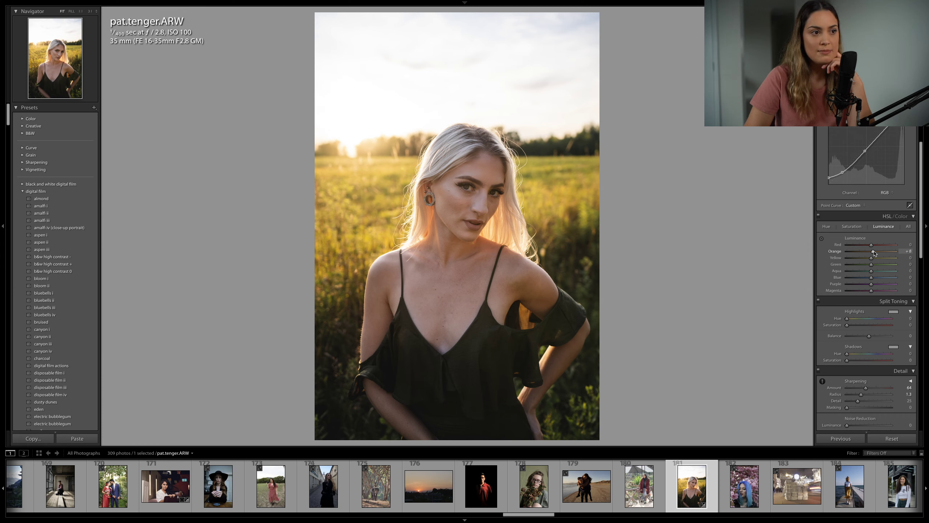
left_click_drag(871, 245, 866, 278)
Step: Tint the highlights with split toning at hue 59 and saturation 28
scroll(868, 272, "down", 2)
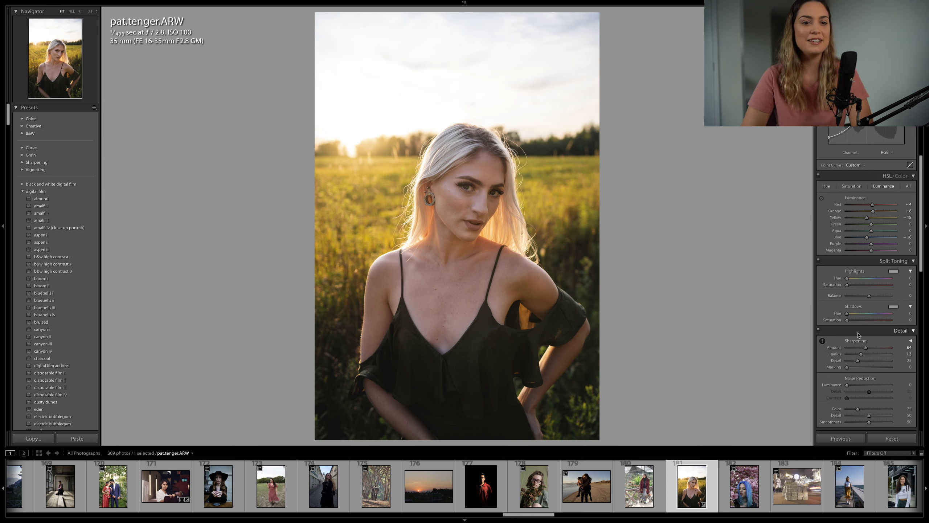
left_click_drag(847, 284, 860, 286)
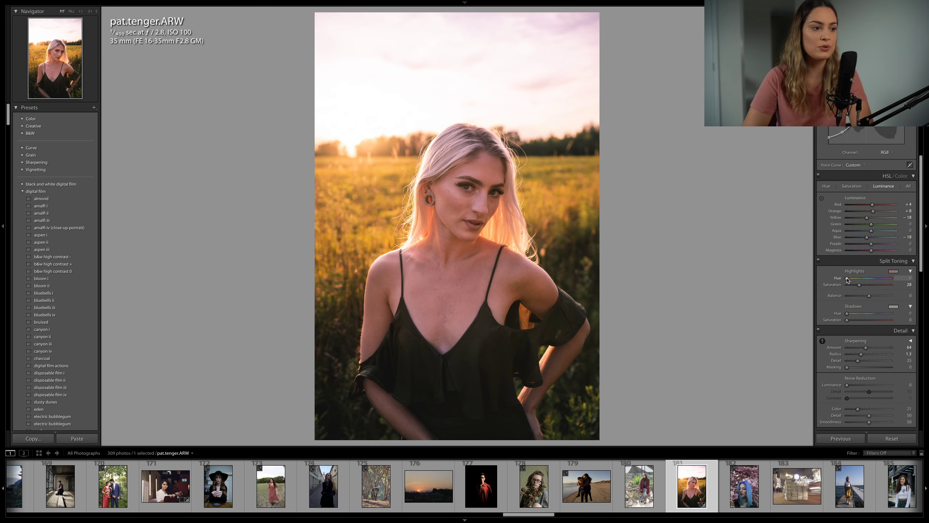
left_click_drag(848, 280, 852, 280)
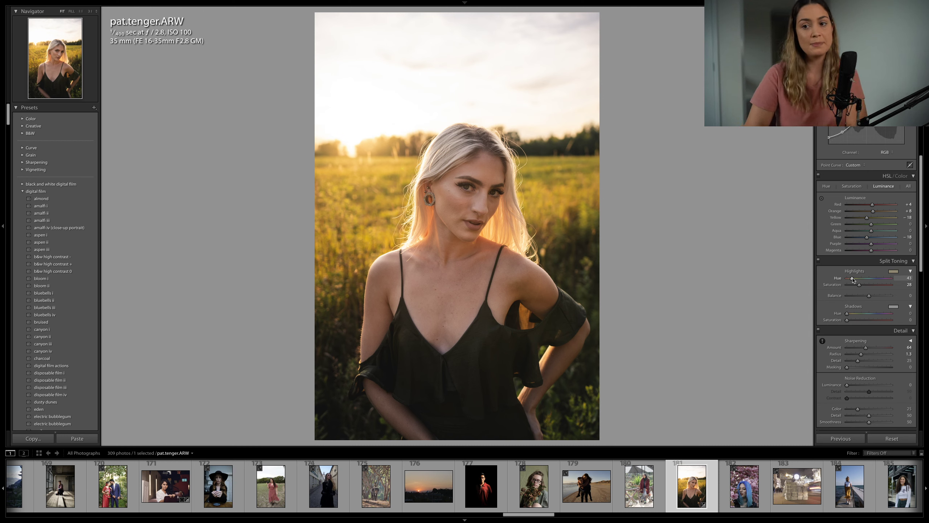
left_click_drag(853, 279, 855, 280)
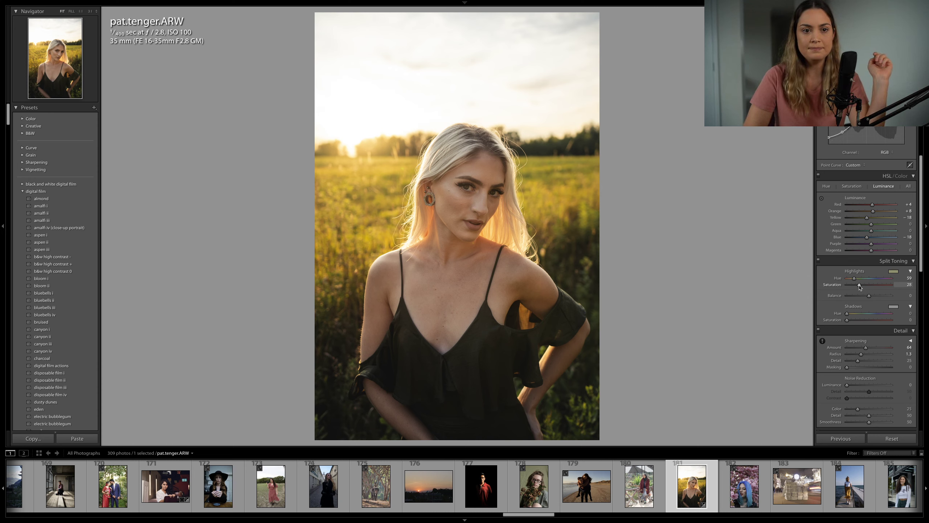
Step: Tint the shadows with split toning at hue 44 and saturation 28
left_click_drag(860, 287, 860, 320)
left_click(862, 320)
left_click(871, 314)
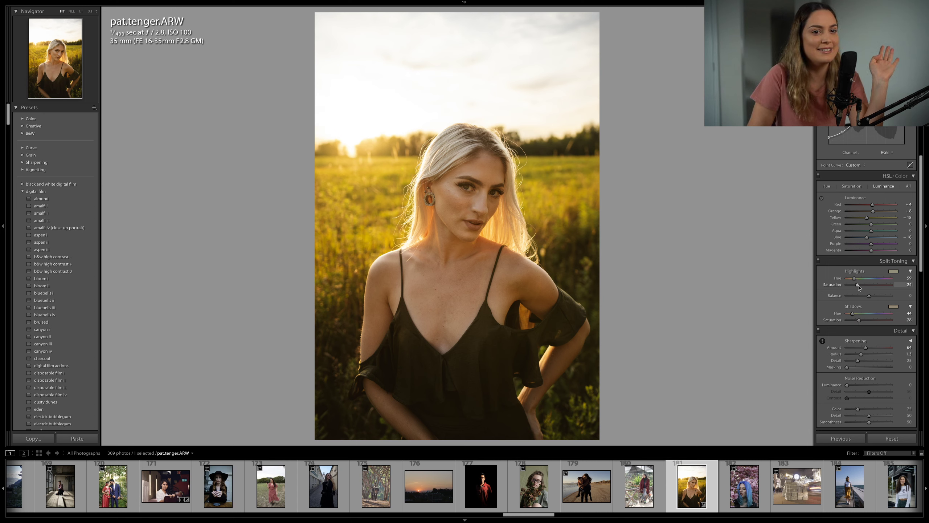
Step: Adjust the split toning to highlights hue 178 and saturation 6, and shadows saturation 14
left_click_drag(859, 287, 854, 287)
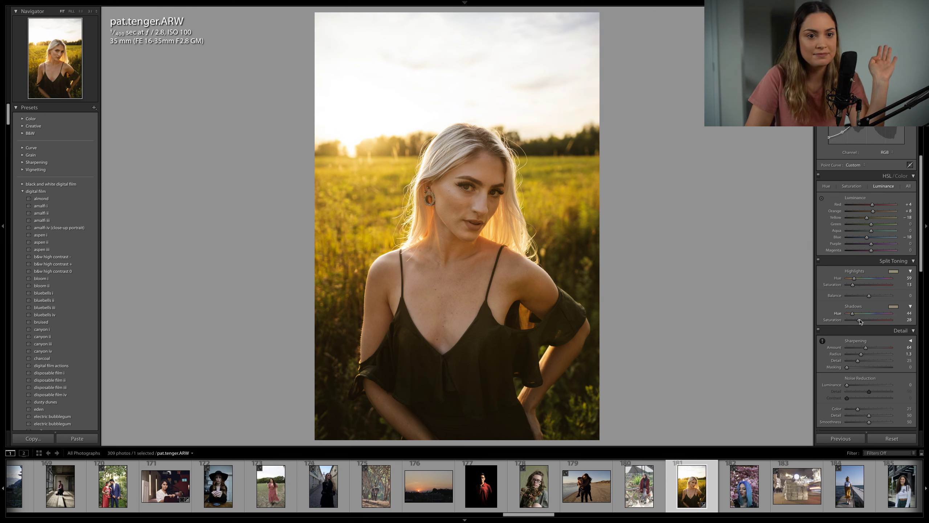
left_click_drag(859, 320, 854, 321)
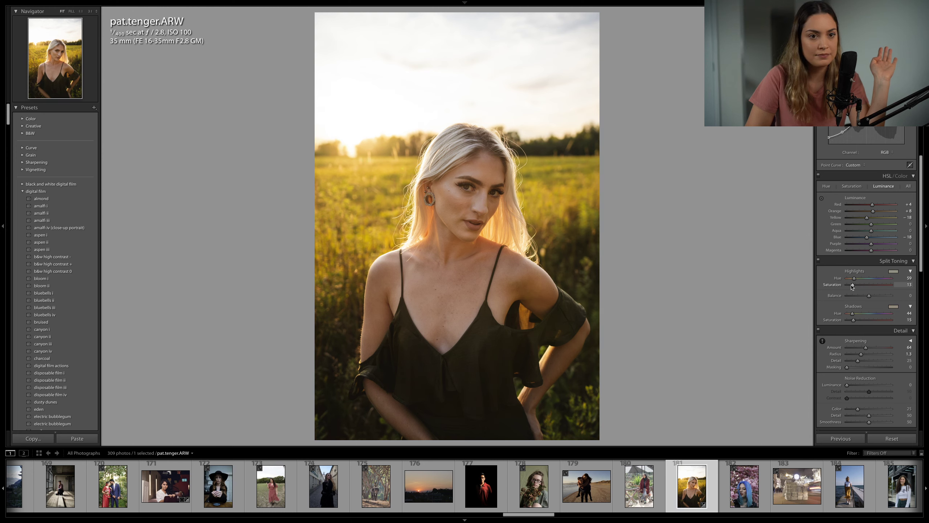
left_click_drag(854, 278, 869, 279)
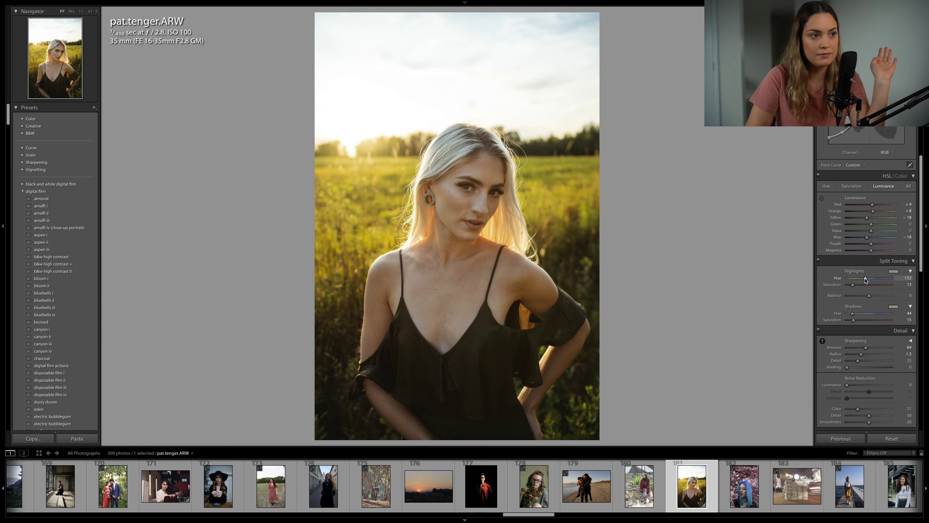
left_click_drag(866, 280, 851, 286)
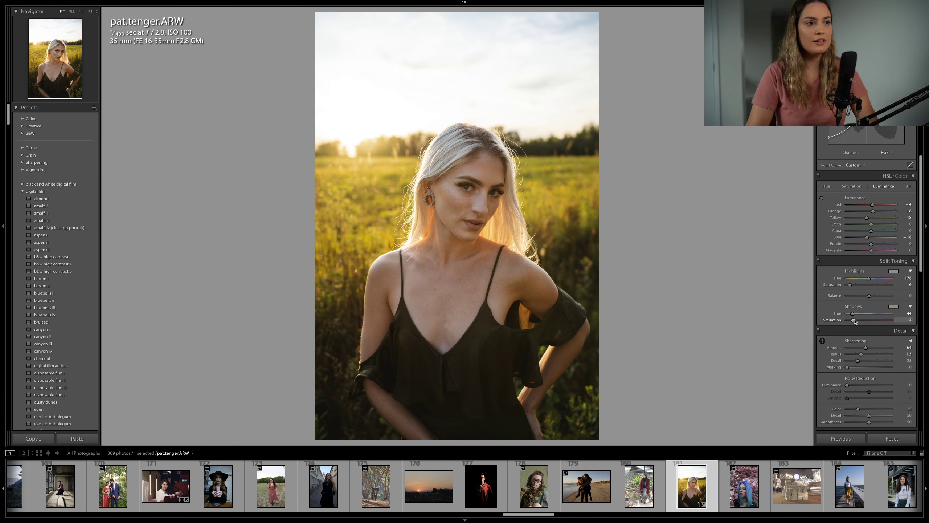
Step: Compare the graded field portrait with its unedited version and return to the edited view
scroll(878, 271, "up", 5)
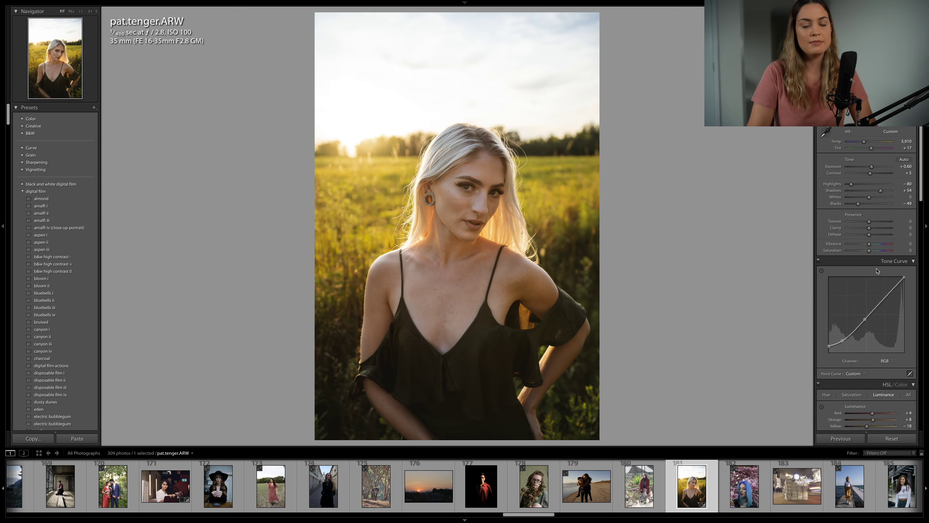
scroll(878, 271, "down", 1)
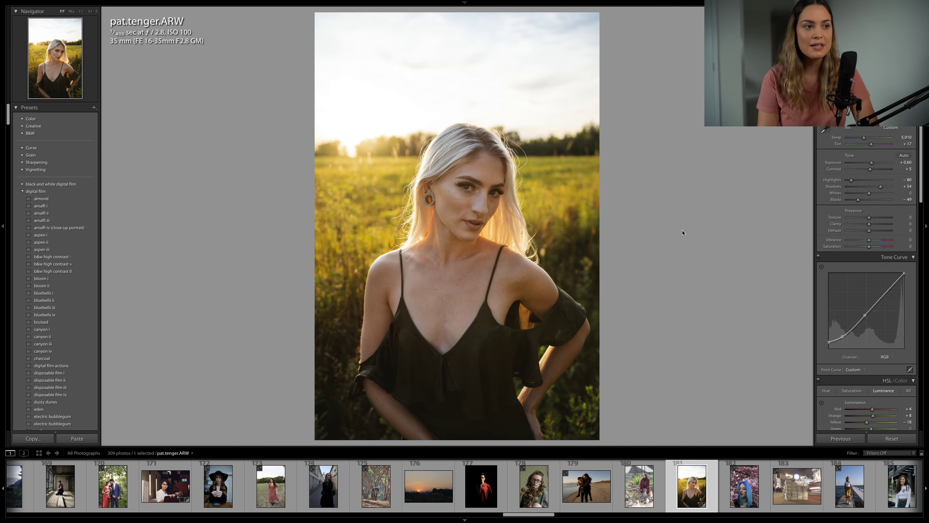
key("backslash")
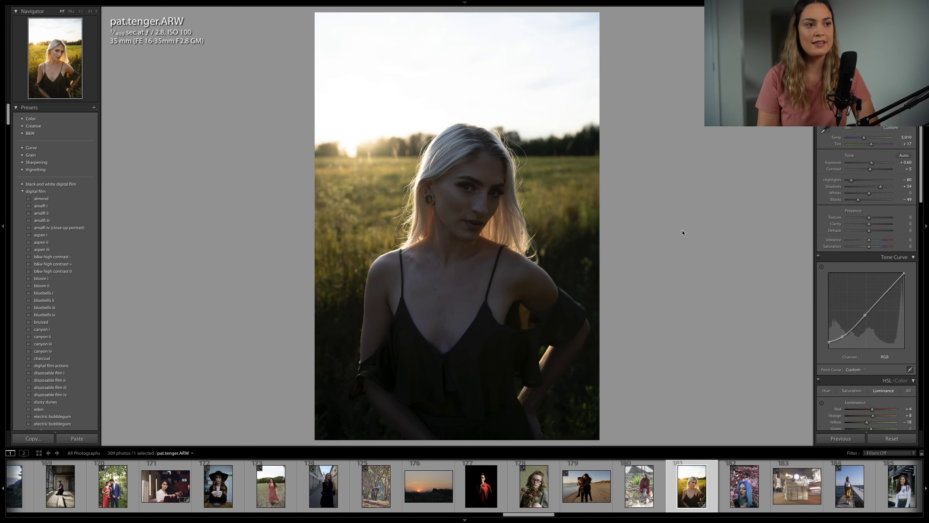
key("backslash")
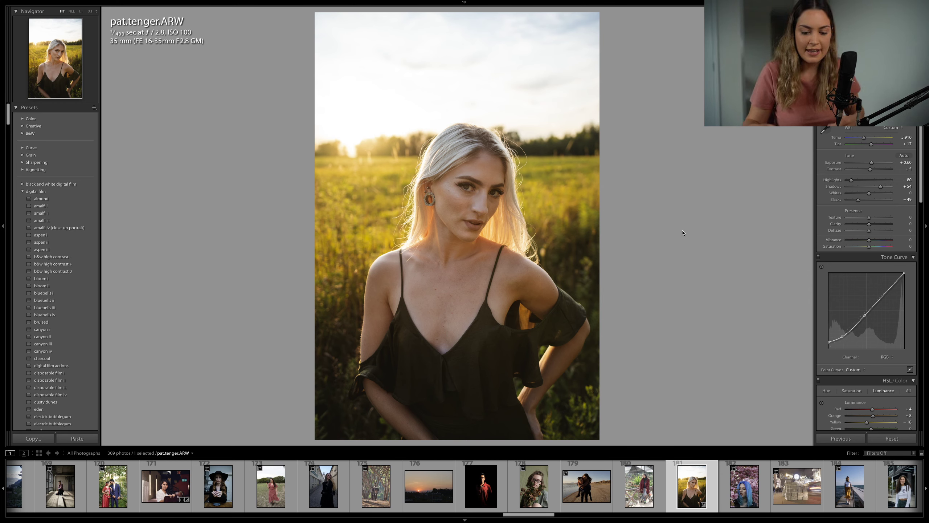
Step: Open photo 267, the portrait of the dark-haired woman in a sequin dress against pink flowers
scroll(624, 480, "down", 15)
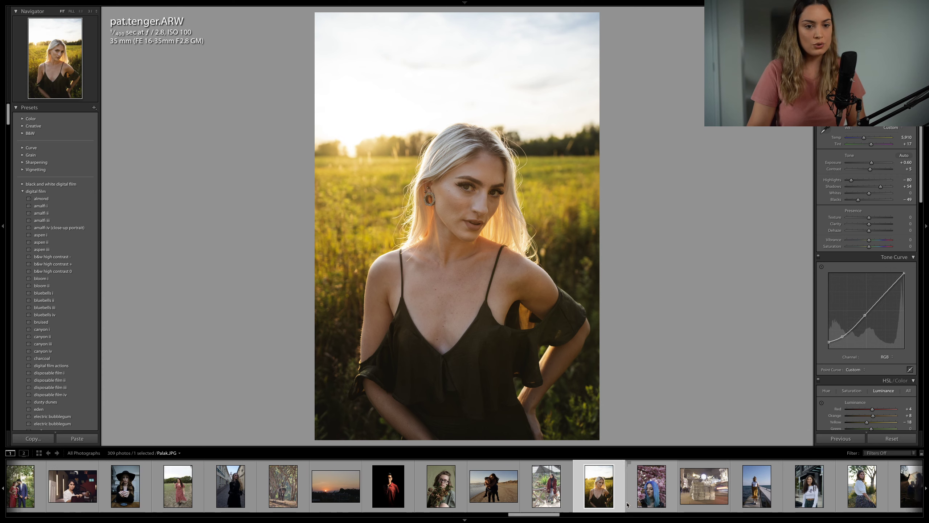
scroll(626, 505, "down", 15)
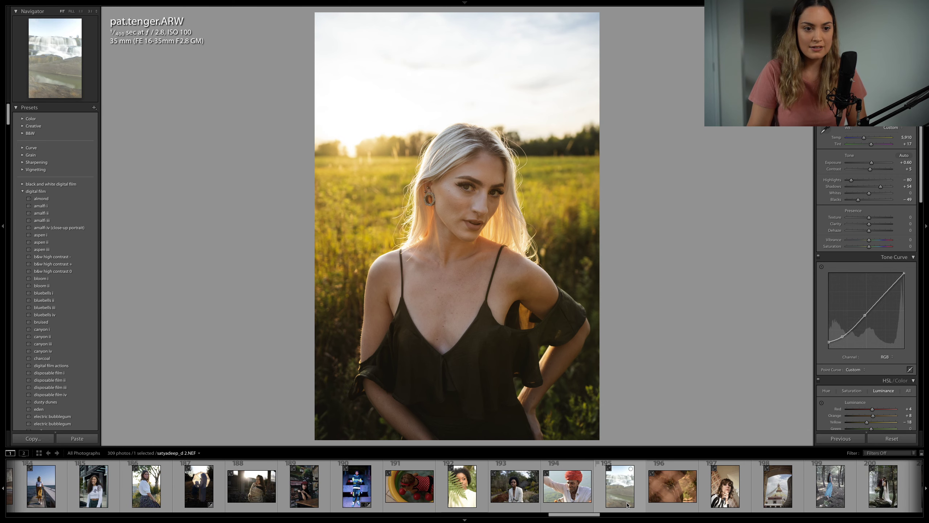
scroll(627, 505, "down", 15)
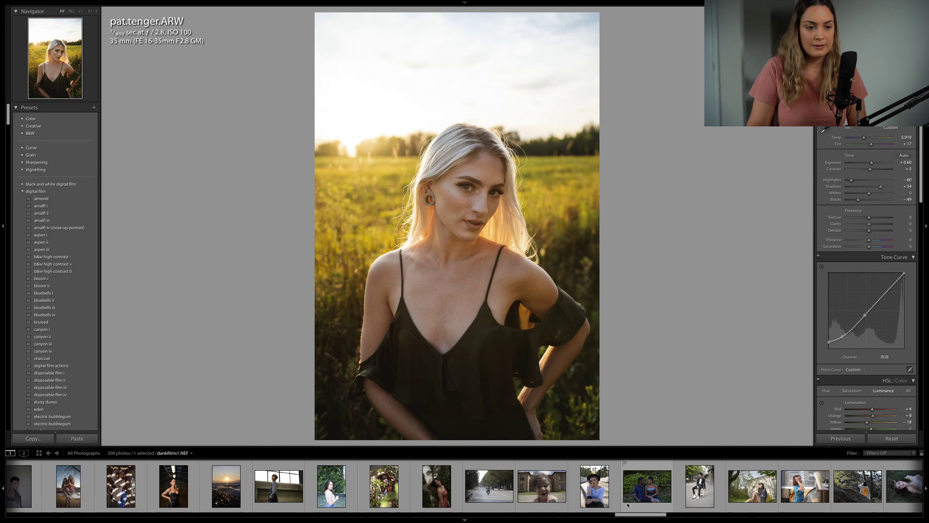
scroll(627, 505, "down", 15)
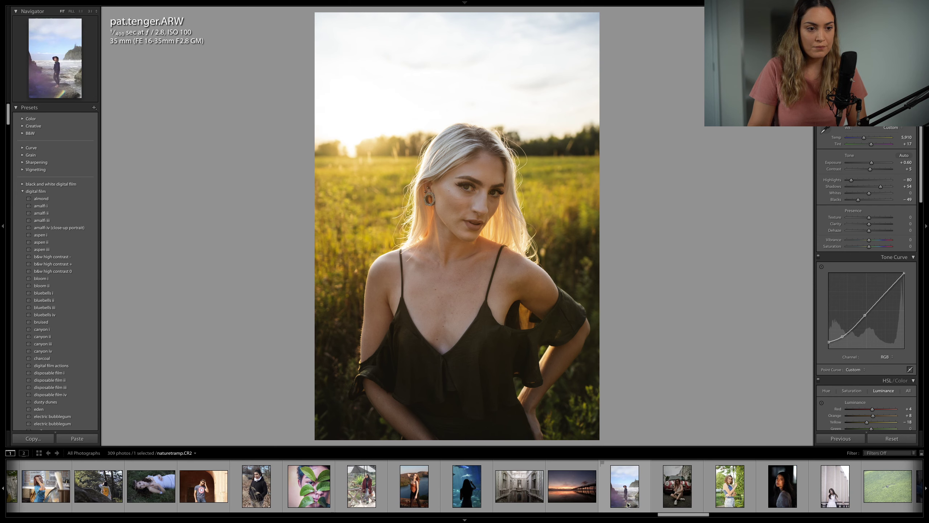
scroll(627, 504, "down", 15)
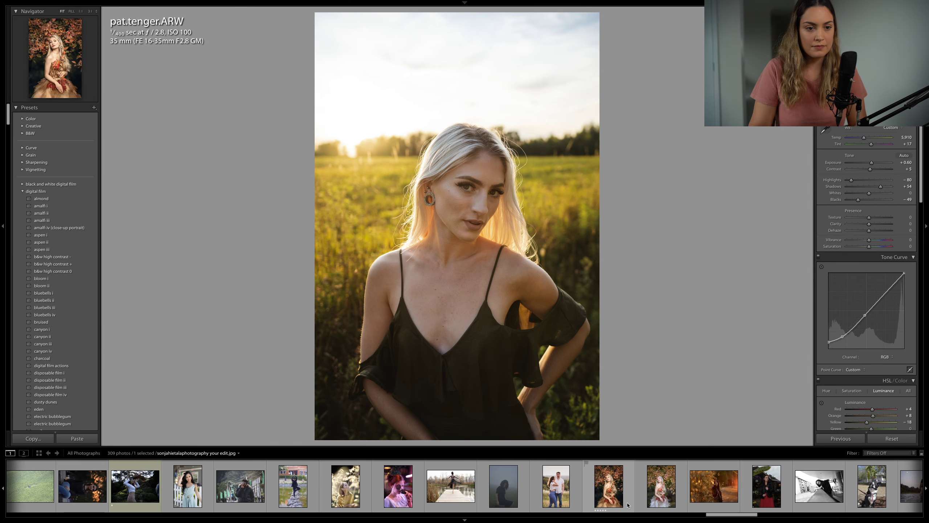
scroll(627, 505, "down", 9)
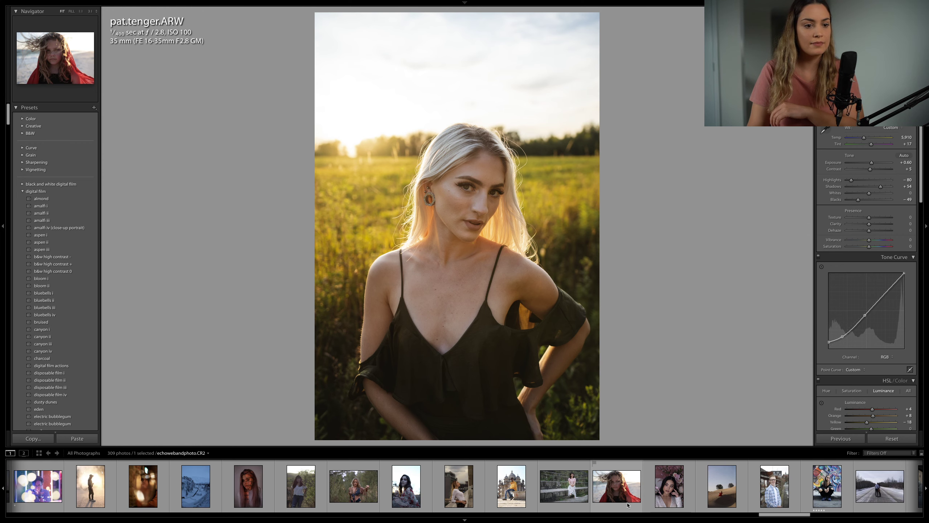
left_click(669, 489)
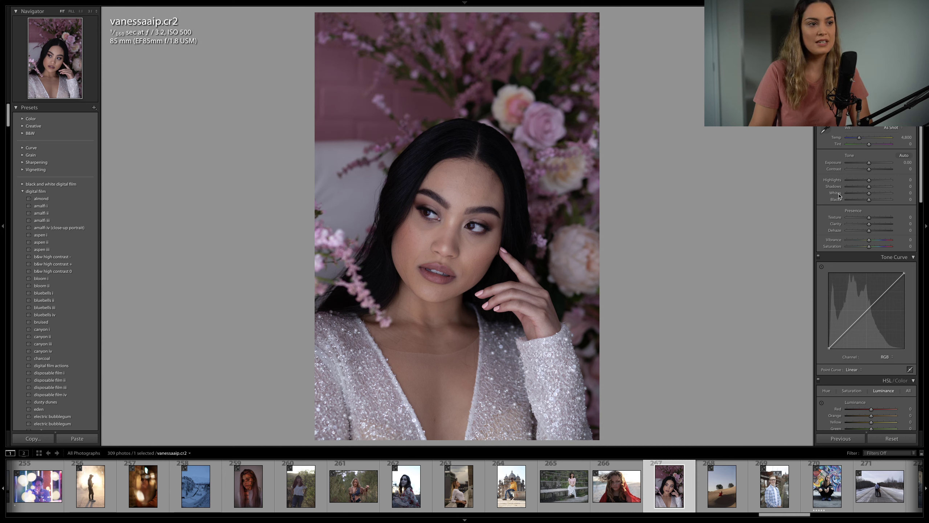
Step: Set the flower portrait's exposure to +0.70, highlights to −39 and colour temperature to 5,553
left_click(873, 163)
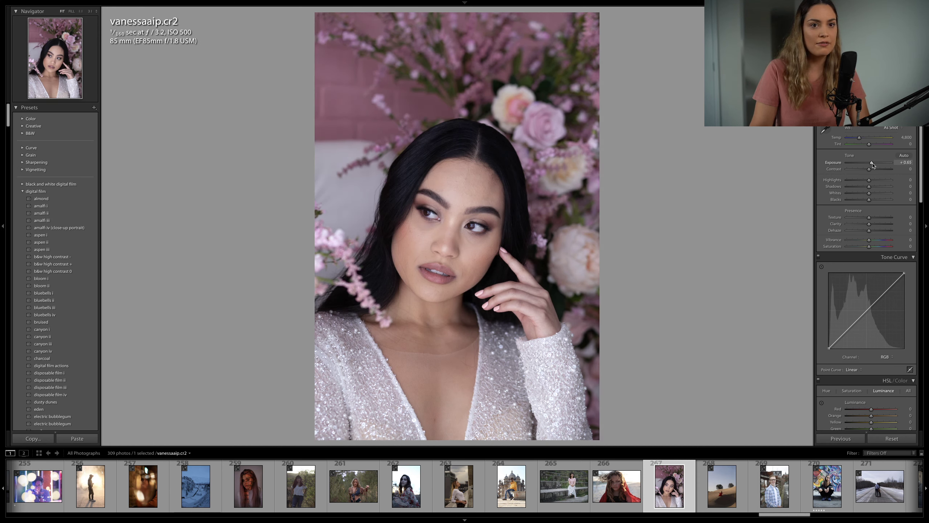
left_click_drag(873, 165, 860, 181)
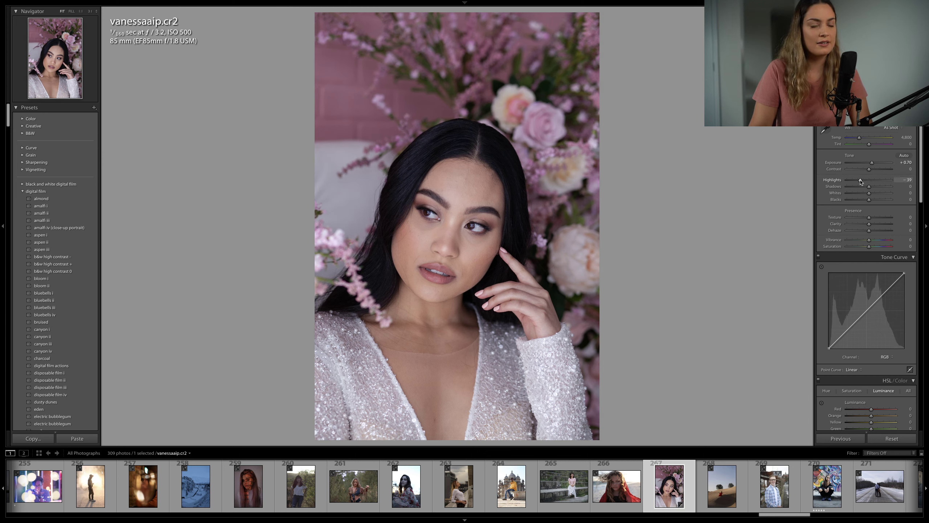
left_click(860, 137)
left_click_drag(859, 138, 863, 139)
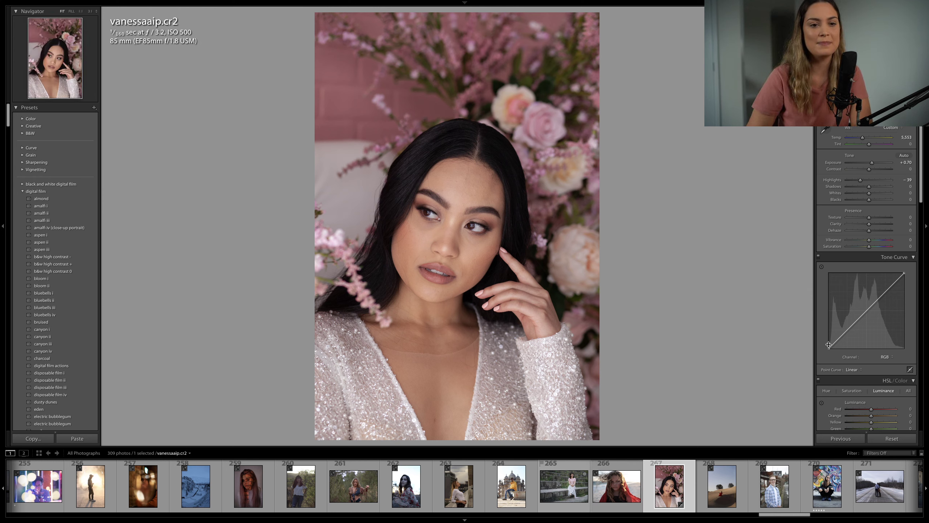
Step: Shape the RGB tone curve of the flower portrait with points in the shadows, midtones and highlights
left_click_drag(829, 348, 845, 335)
left_click(842, 334)
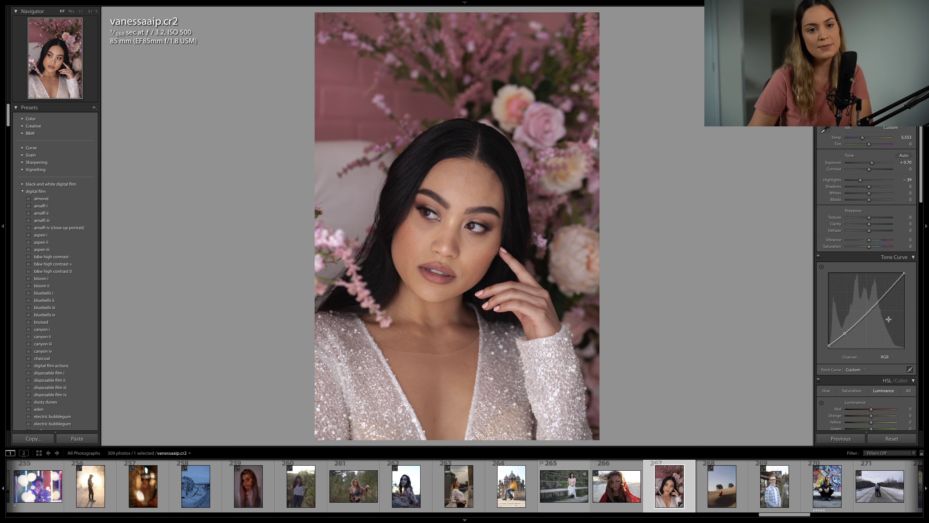
left_click(870, 309)
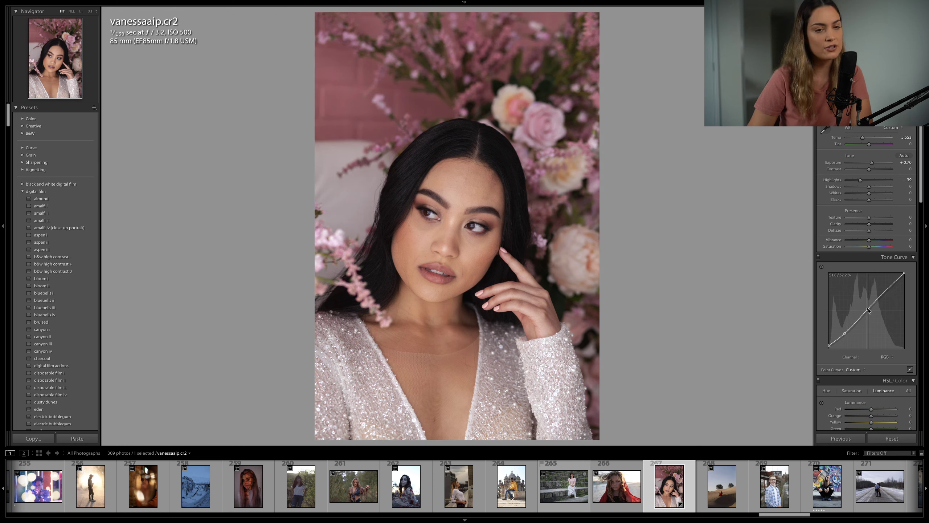
left_click_drag(869, 310, 887, 289)
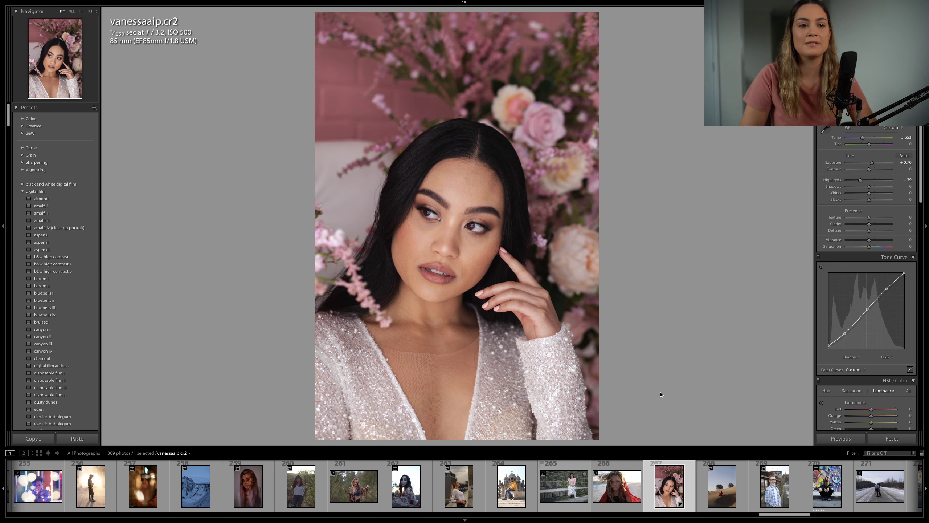
Step: Shape the blue channel's tone curve into a gentle S, with slightly lowered shadows and raised midtones
left_click(886, 357)
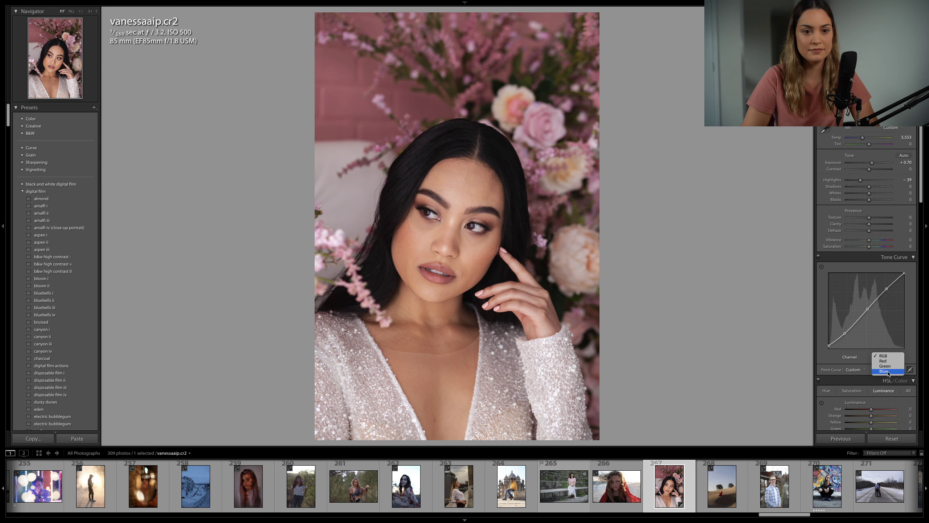
left_click(888, 372)
left_click_drag(844, 331, 851, 331)
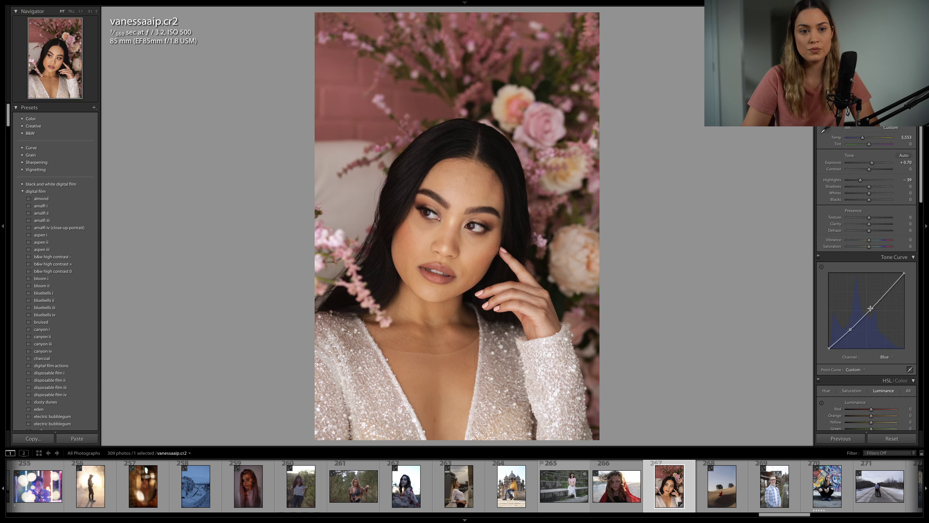
left_click_drag(870, 308, 868, 308)
Step: Refine the flower portrait's tone to shadows +31, highlights −51 and exposure +0.60
left_click_drag(869, 187, 875, 187)
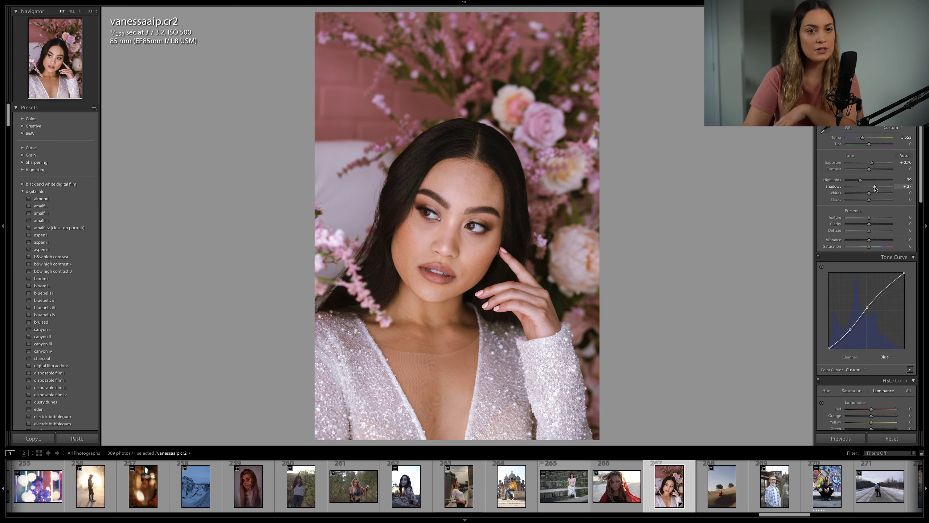
left_click_drag(875, 188, 874, 188)
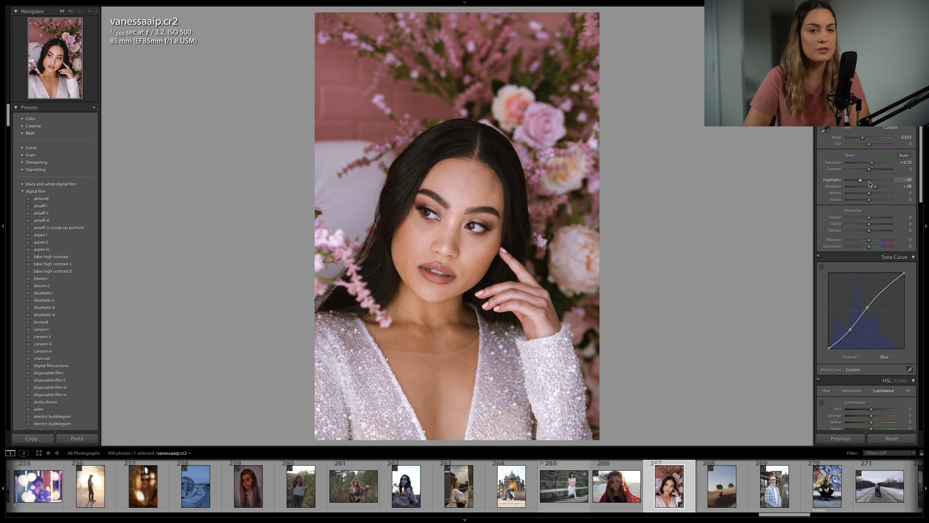
left_click_drag(875, 187, 876, 187)
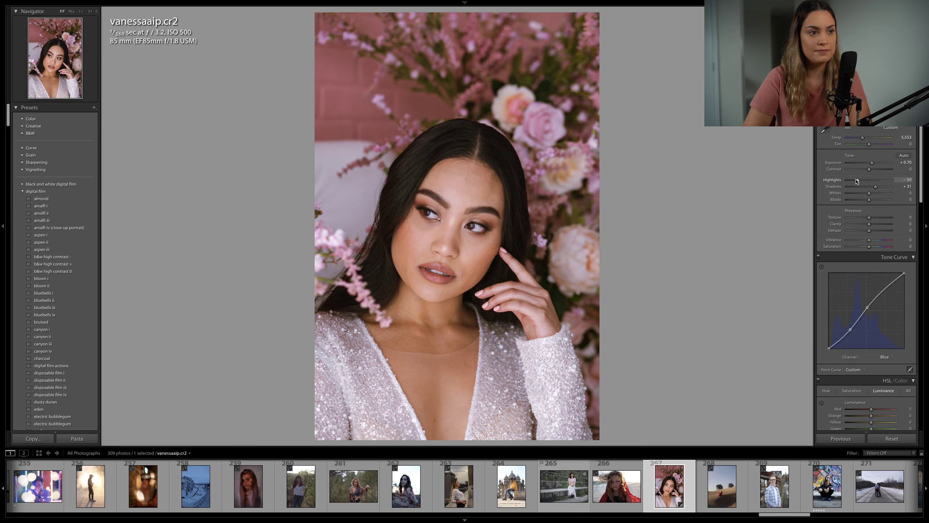
left_click_drag(857, 181, 857, 180)
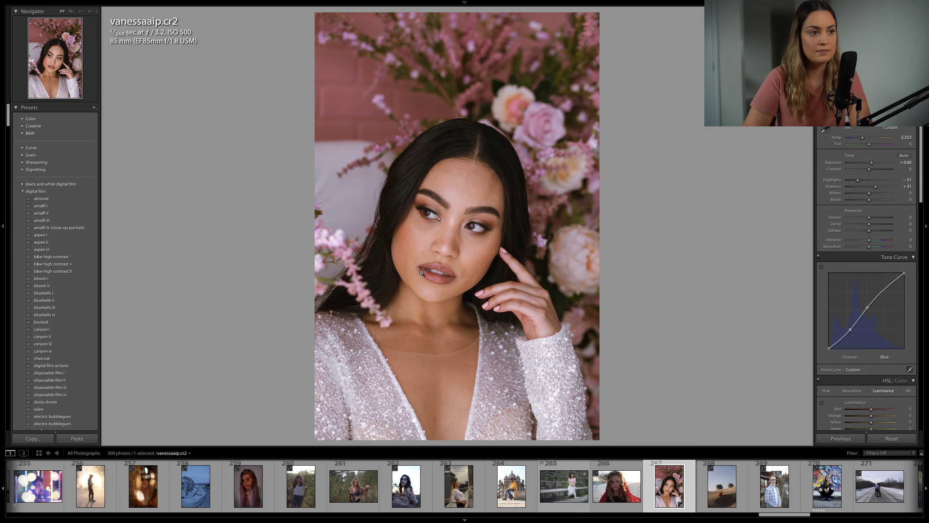
Step: Sharpen the flower portrait with amount 67 and radius 1.3, checking the face close up
left_click(460, 240)
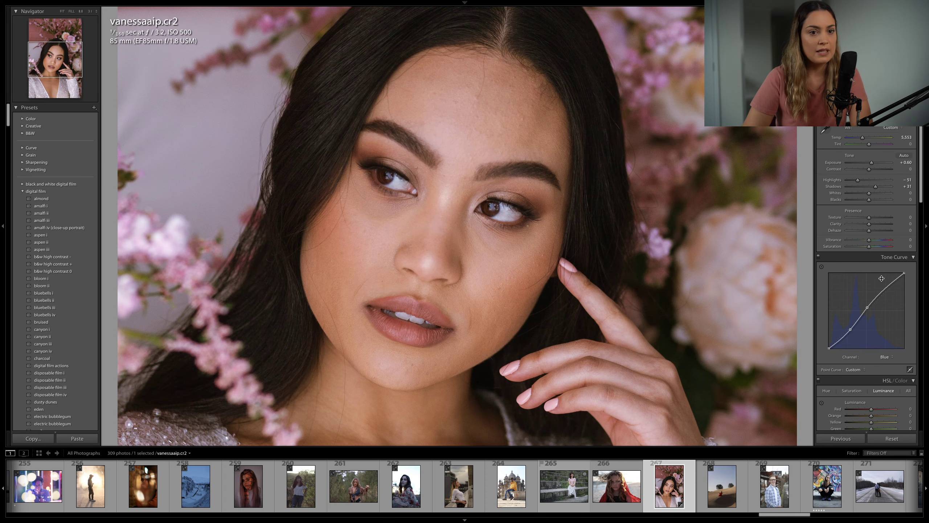
scroll(878, 281, "down", 10)
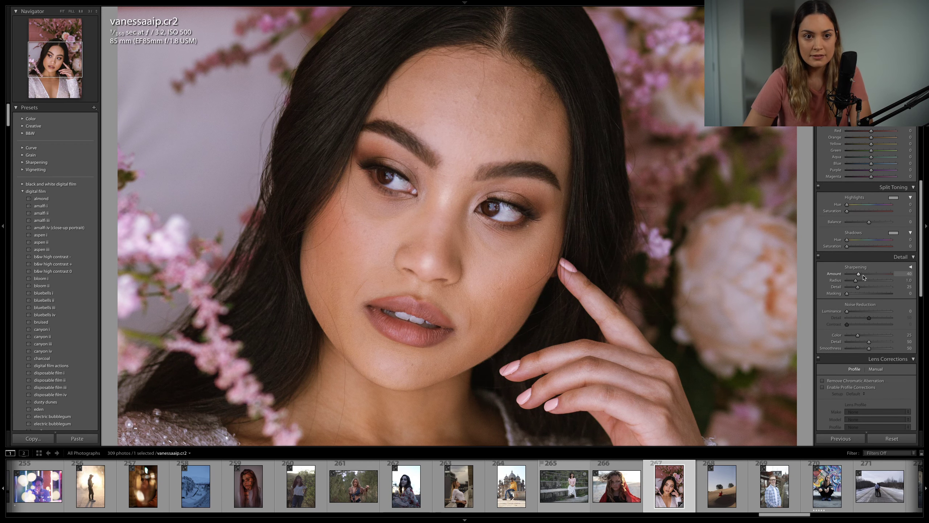
left_click_drag(860, 274, 868, 274)
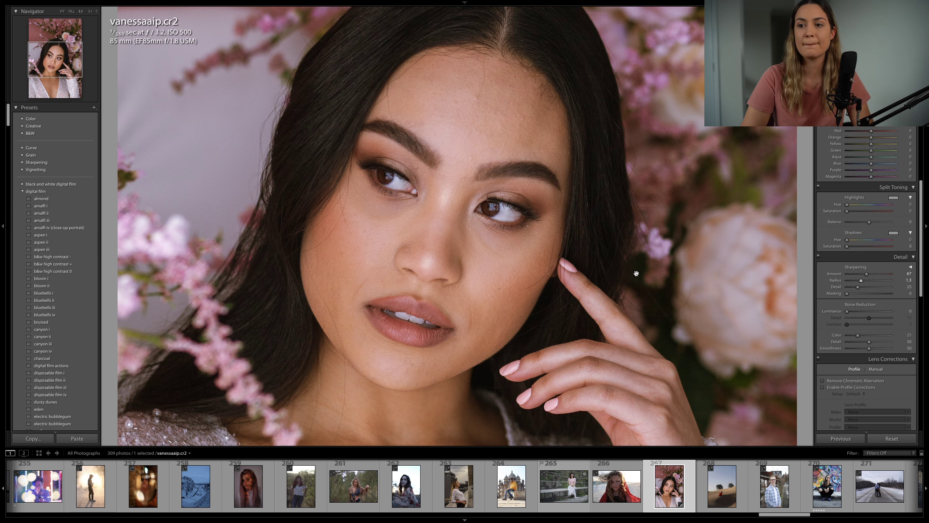
left_click(499, 250)
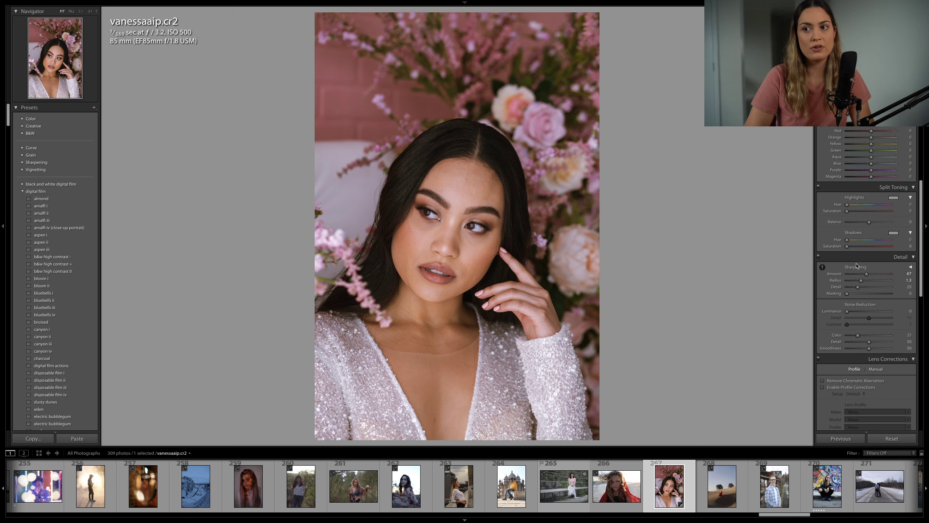
Step: Try the HSL blue hue at +100 on the flower portrait and reset it to 0
scroll(853, 271, "up", 5)
left_click(828, 250)
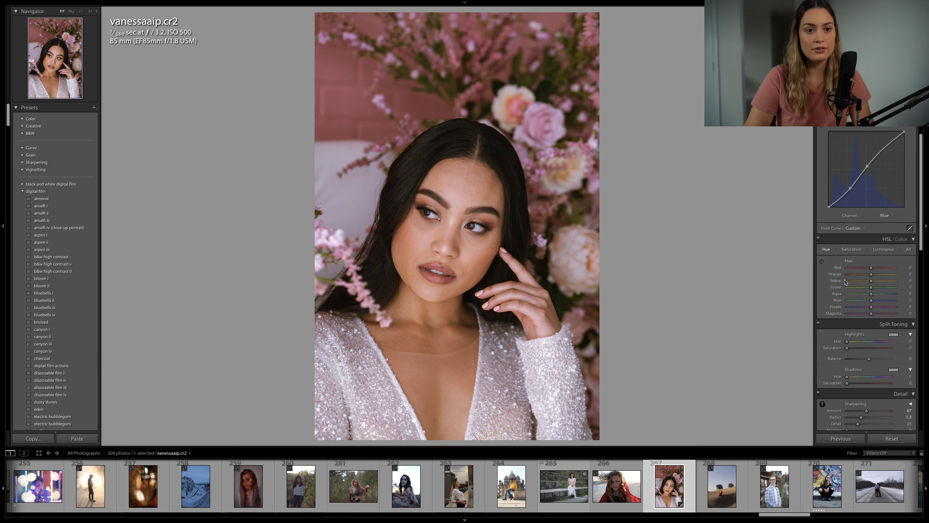
left_click_drag(872, 301, 918, 302)
double_click(867, 301)
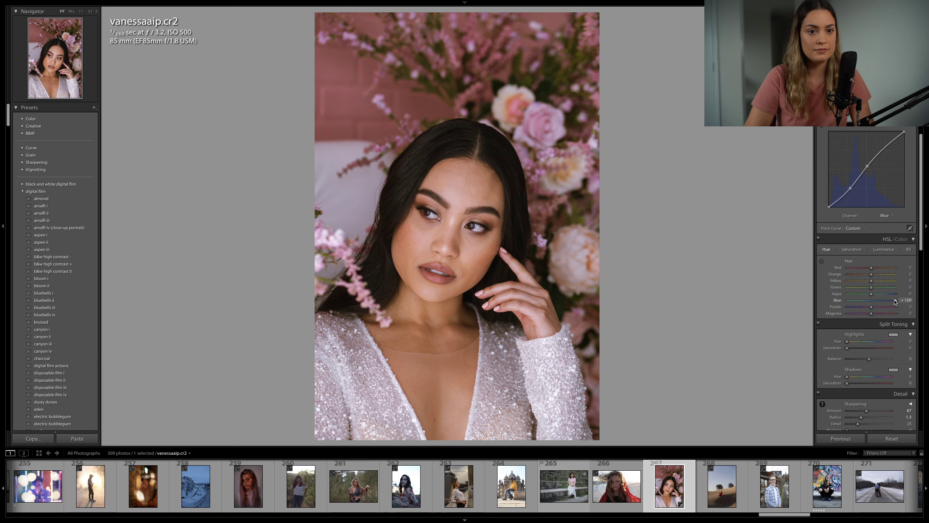
Step: Try a slightly lower Blue Primary hue in the flower portrait's camera calibration
scroll(872, 293, "down", 10)
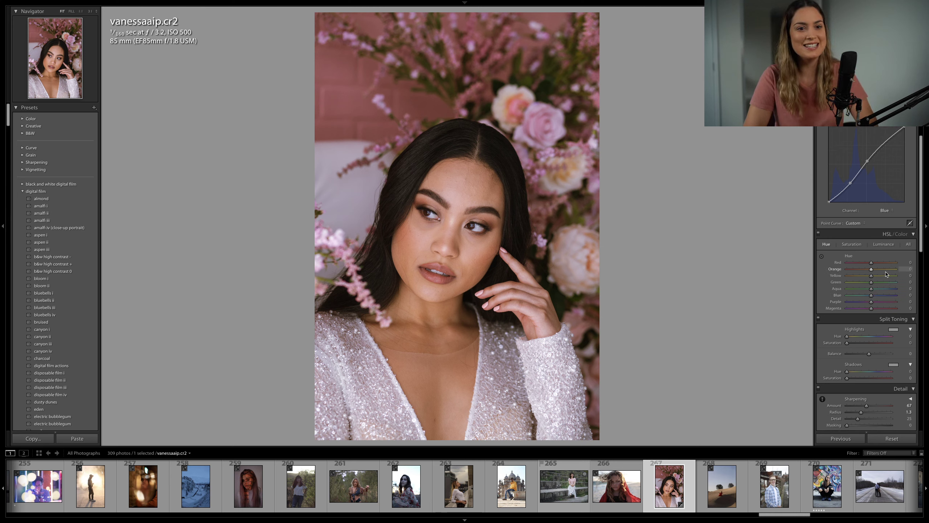
scroll(882, 293, "down", 3)
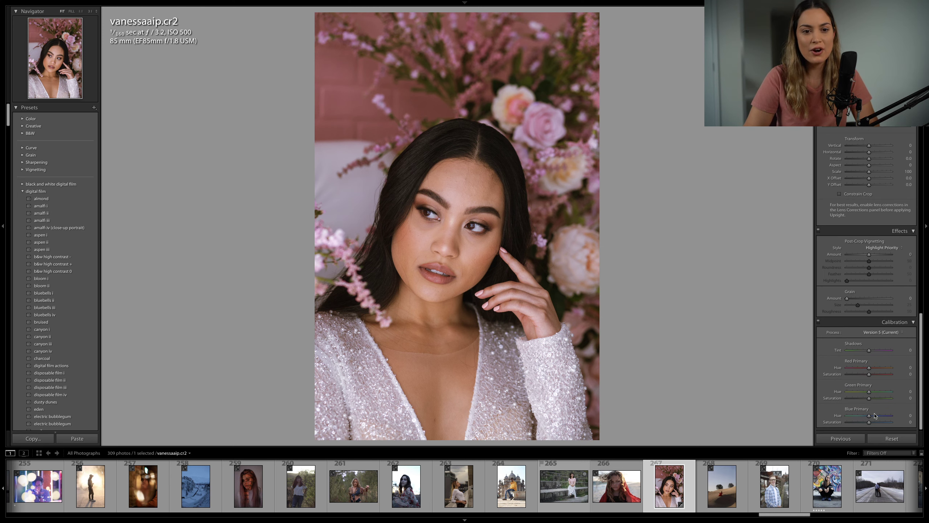
mouse_move(870, 416)
left_mouse_down()
mouse_move(855, 419)
mouse_move(865, 418)
left_mouse_up()
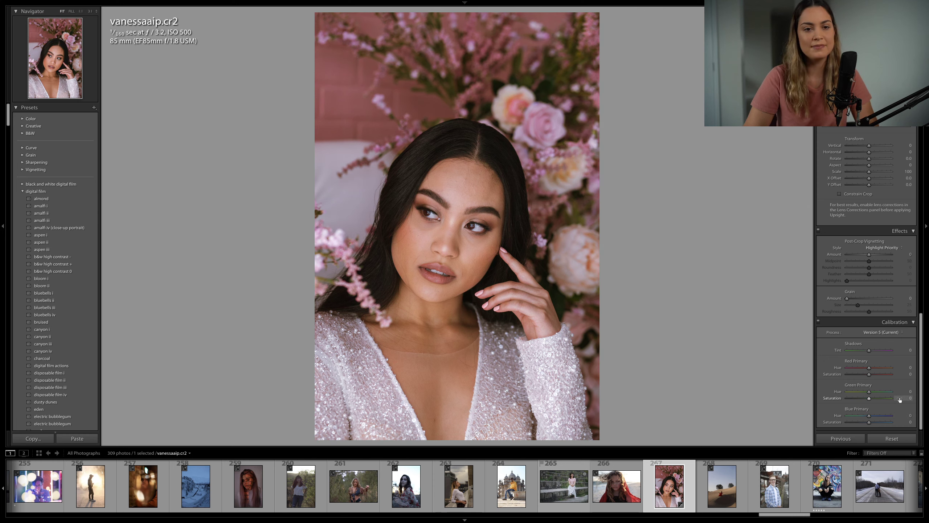
Step: Switch the flower portrait's tone curve from the blue channel to the green channel
scroll(891, 390, "up", 3)
scroll(891, 390, "up", 3)
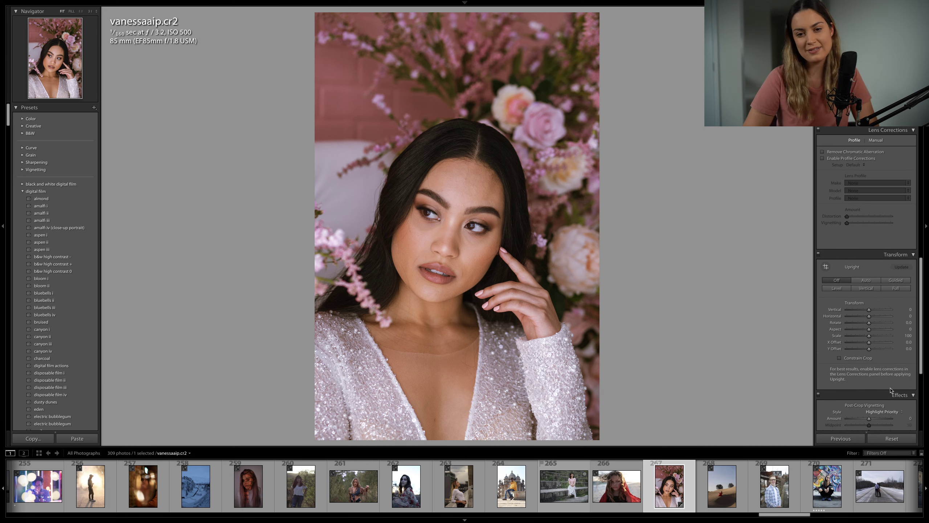
scroll(890, 381, "up", 4)
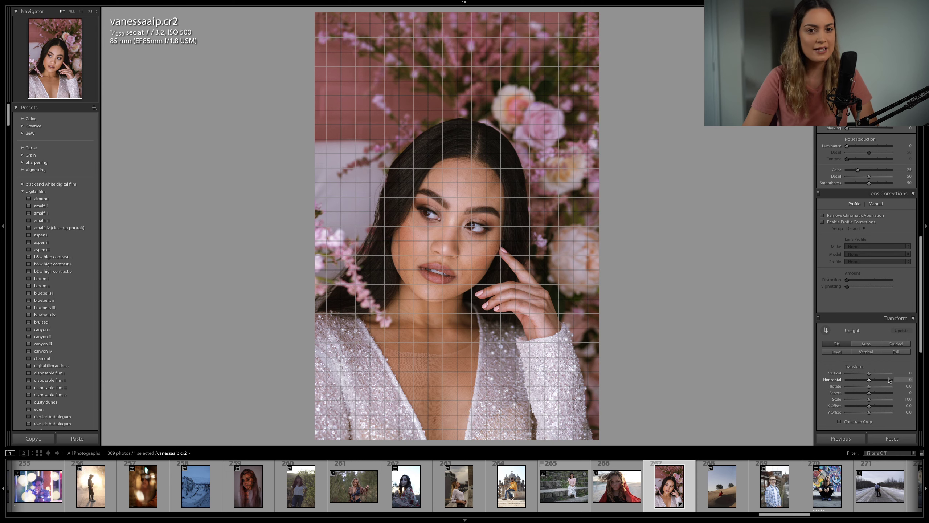
scroll(890, 380, "up", 4)
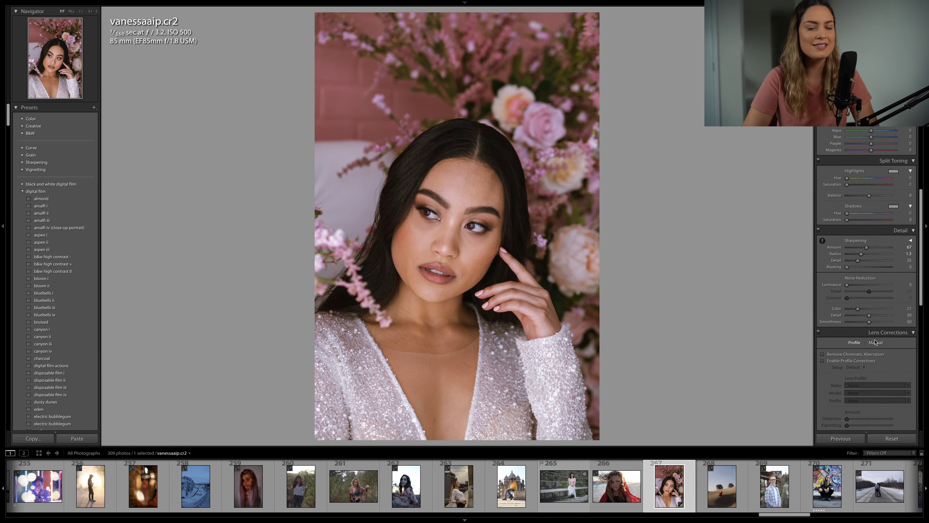
scroll(875, 343, "up", 6)
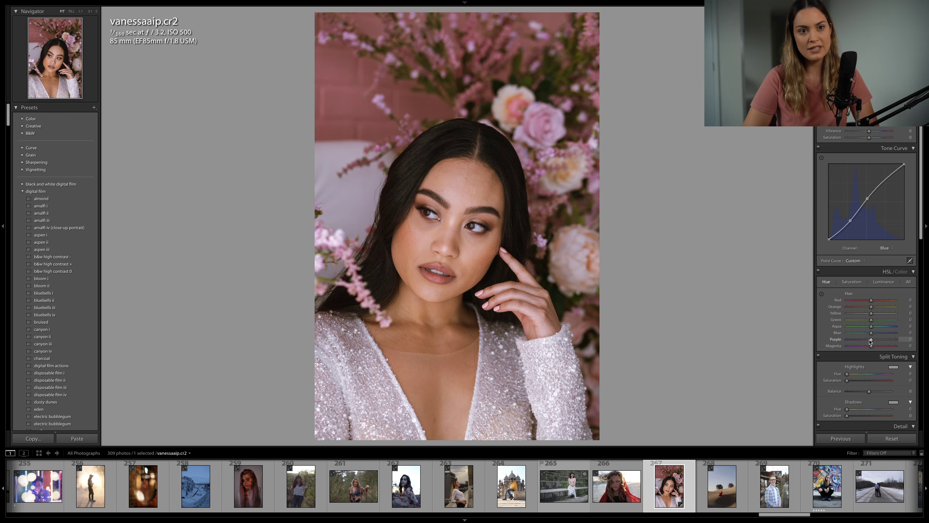
left_click(888, 249)
left_click(885, 243)
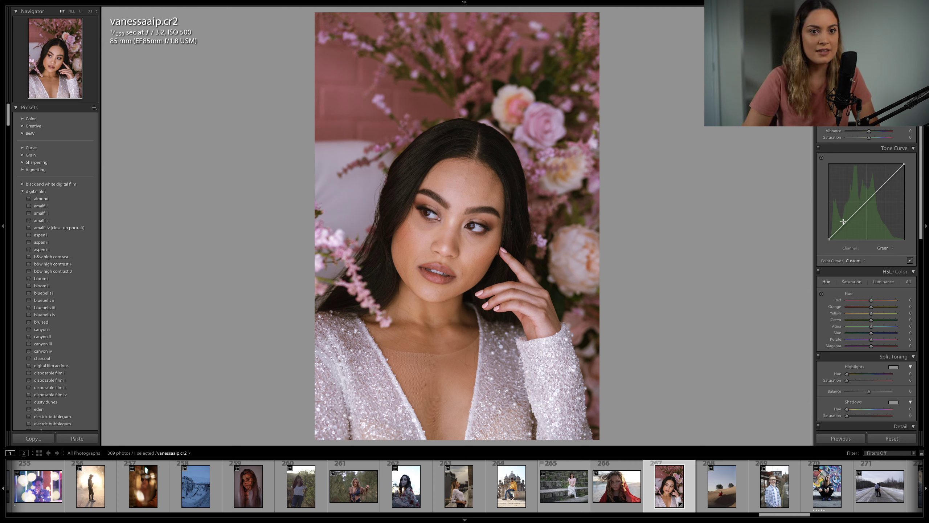
Step: Add shadow and midtone anchor points to the green tone curve and switch the curve to the red channel
key("backslash")
key("backslash")
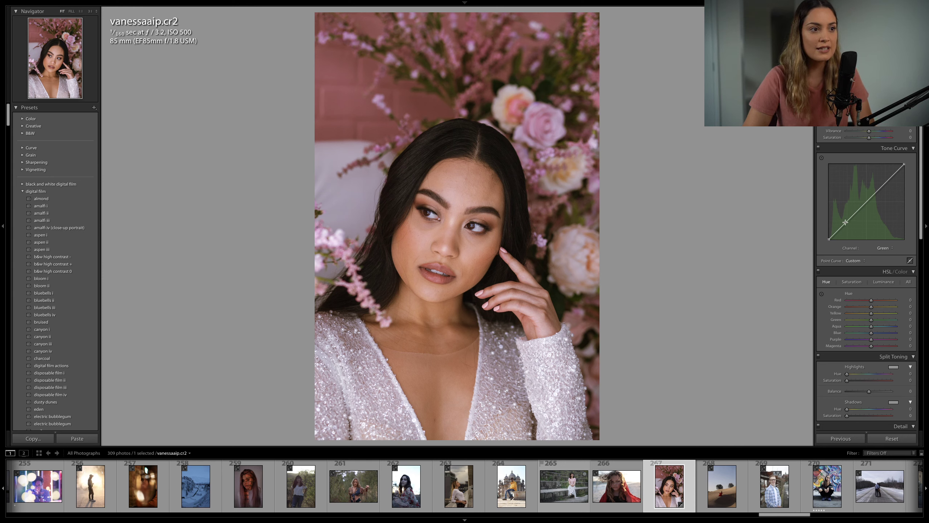
left_click(847, 222)
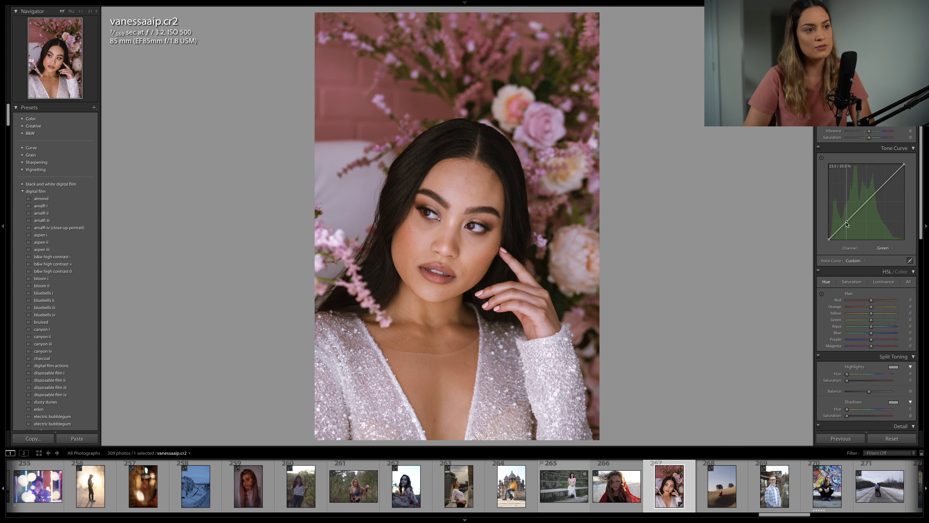
left_click_drag(847, 224, 847, 224)
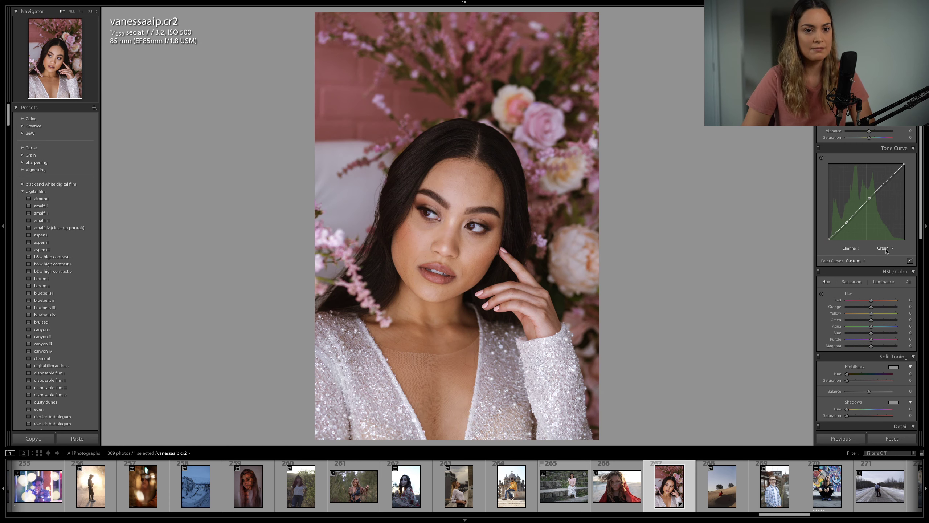
left_click(887, 248)
left_click(885, 242)
Step: In Calibration, set Red Primary hue to −7 and saturation to −5, and Green Primary hue to −15 and saturation to +13
scroll(877, 320, "down", 3)
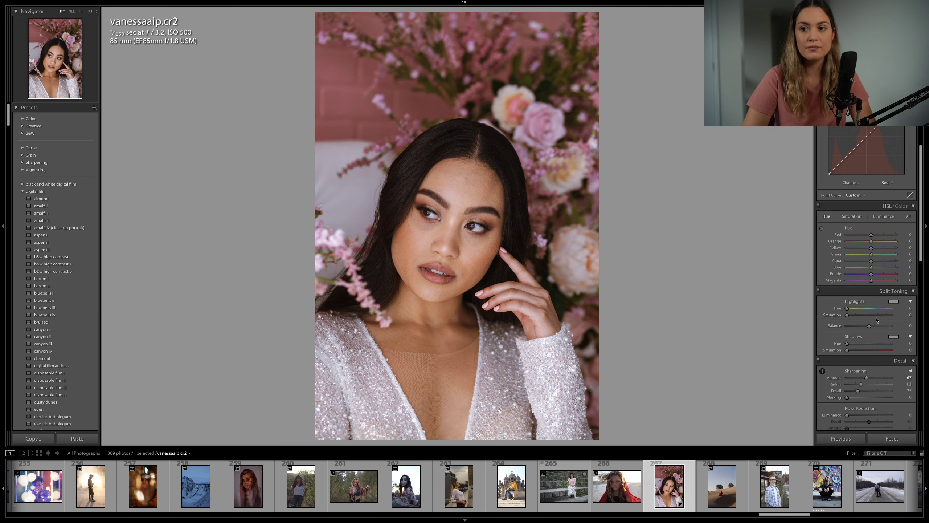
scroll(877, 319, "down", 15)
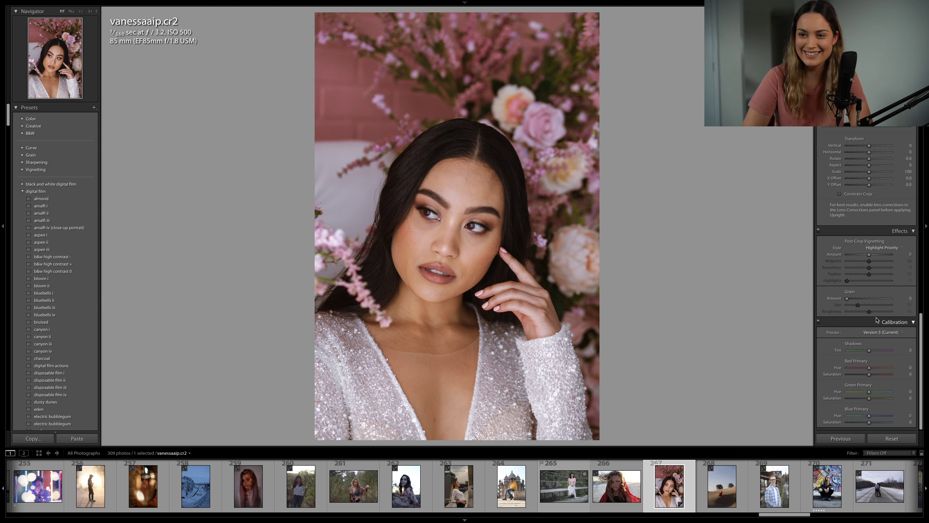
scroll(878, 330, "down", 2)
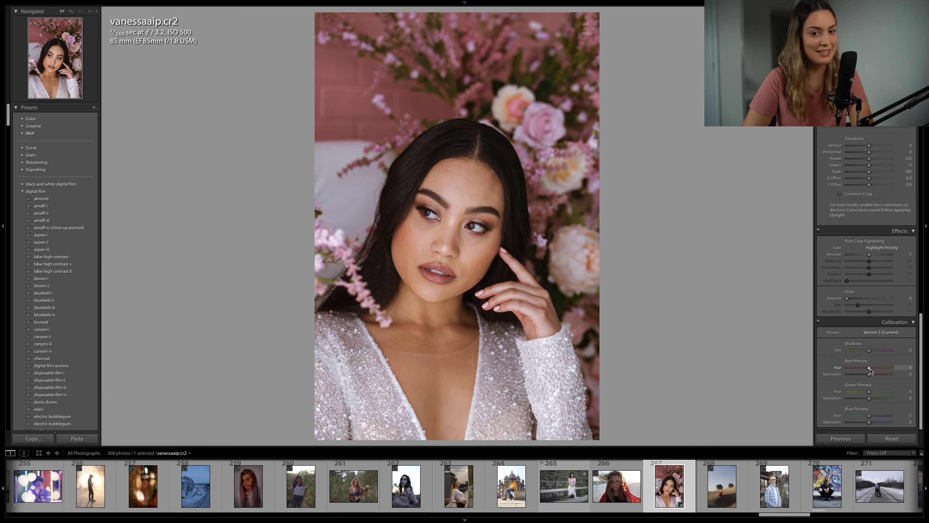
left_click_drag(870, 371, 872, 371)
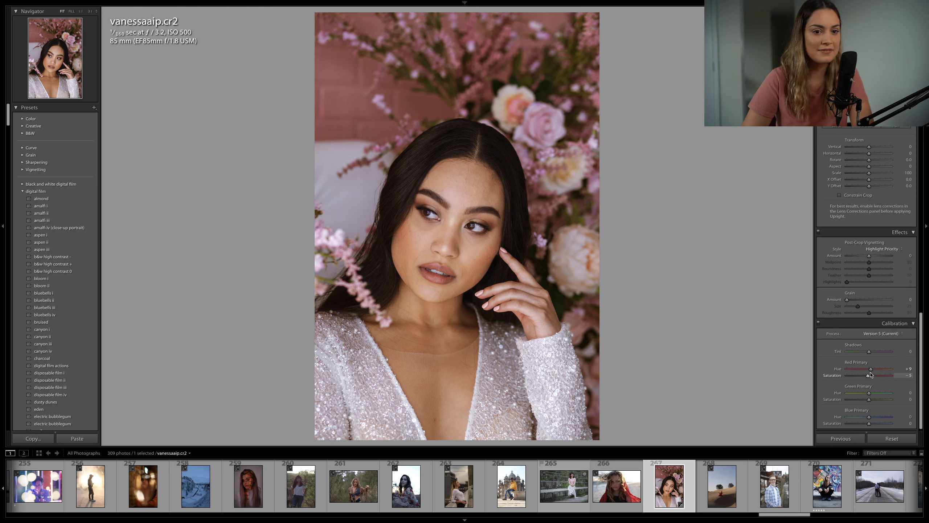
left_click_drag(872, 369, 871, 400)
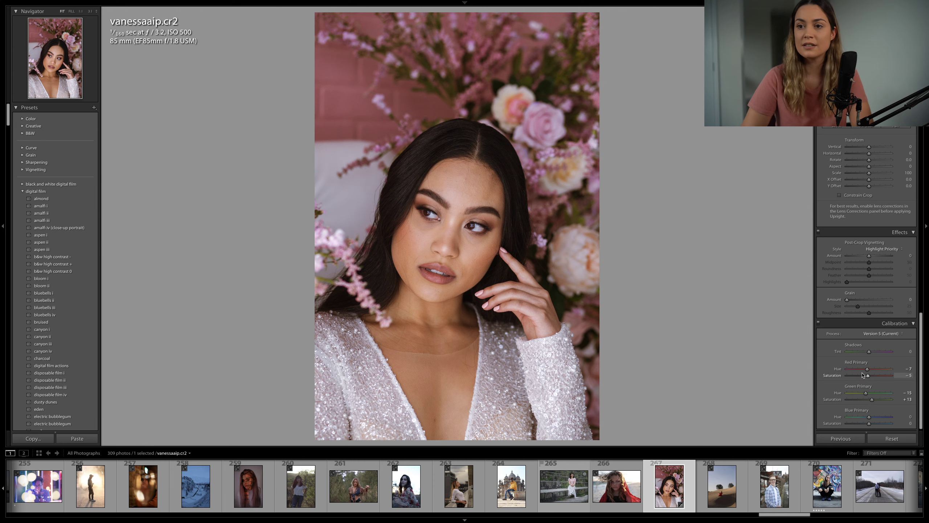
Step: Return to the tone curve and set its channel to RGB
scroll(863, 376, "up", 1)
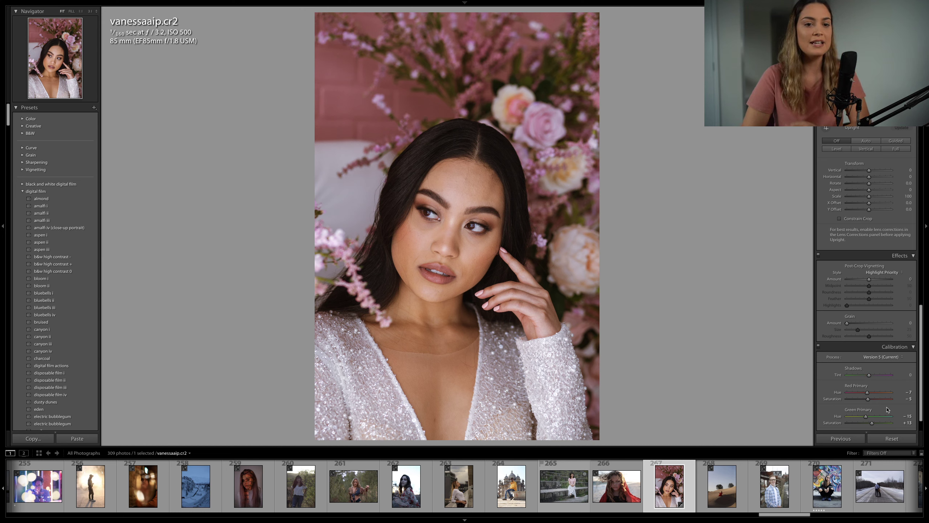
scroll(883, 388, "up", 10)
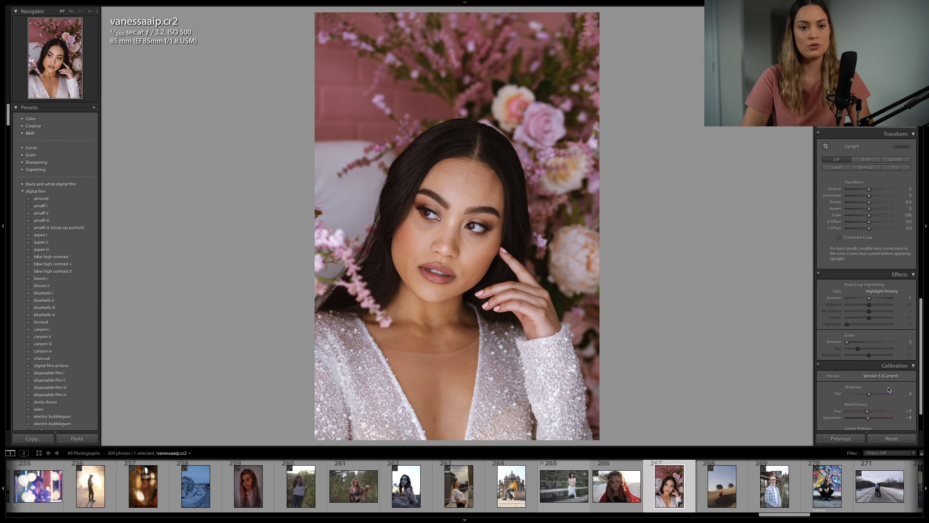
scroll(889, 390, "up", 4)
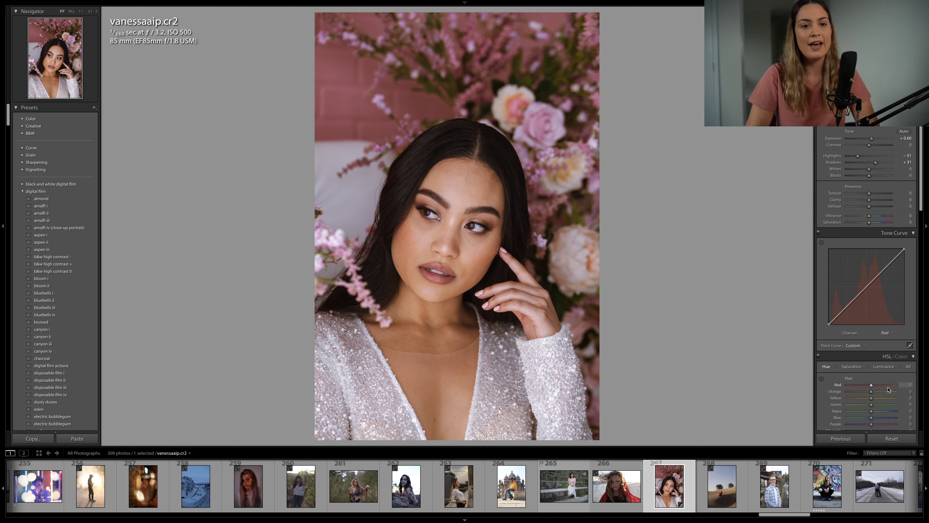
left_click(889, 333)
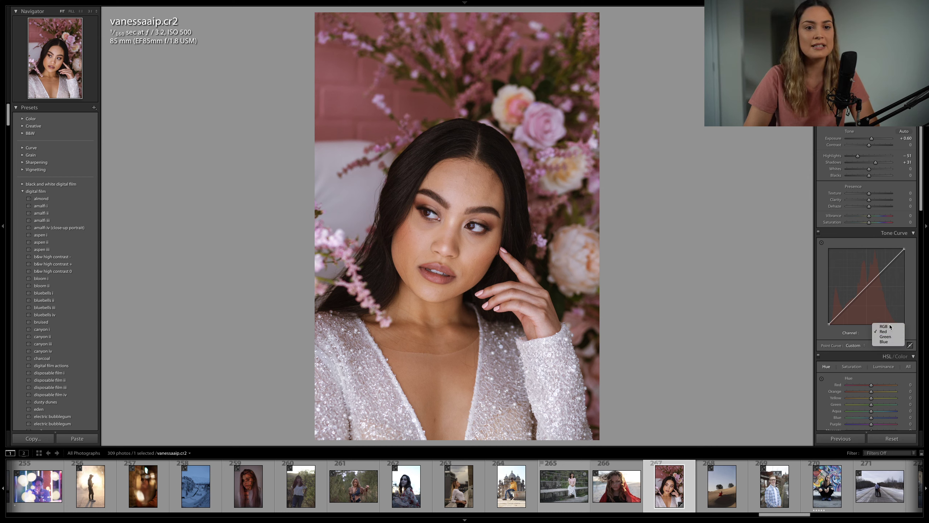
left_click(890, 326)
scroll(856, 309, "up", 2)
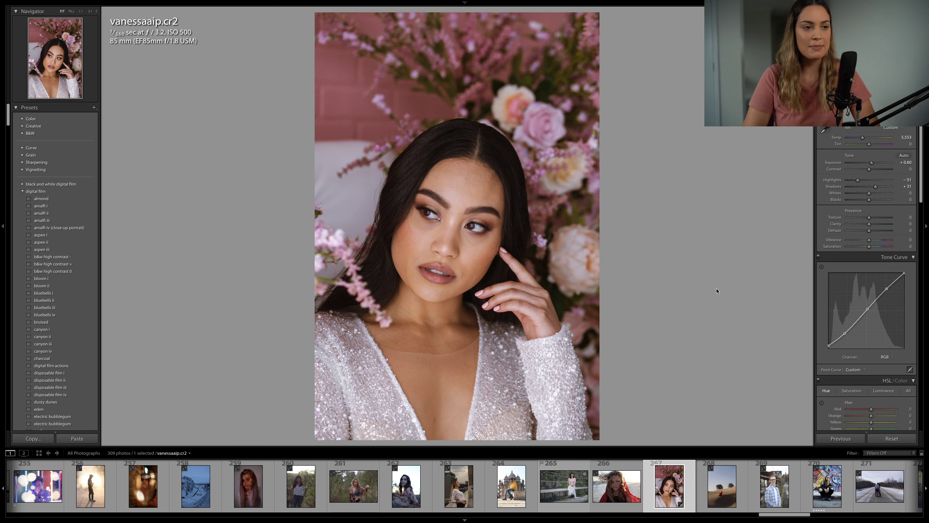
Step: Compare the edited floral portrait with its unedited version twice
key("backslash")
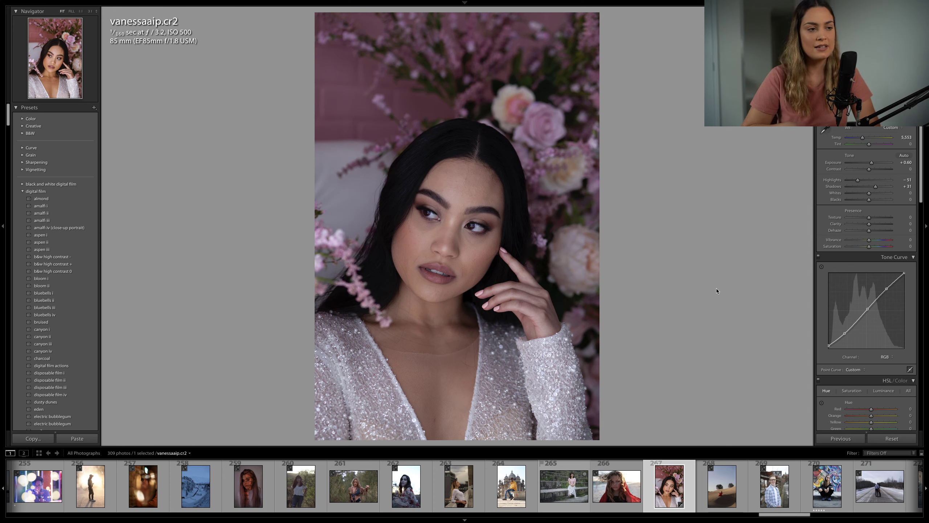
key("backslash")
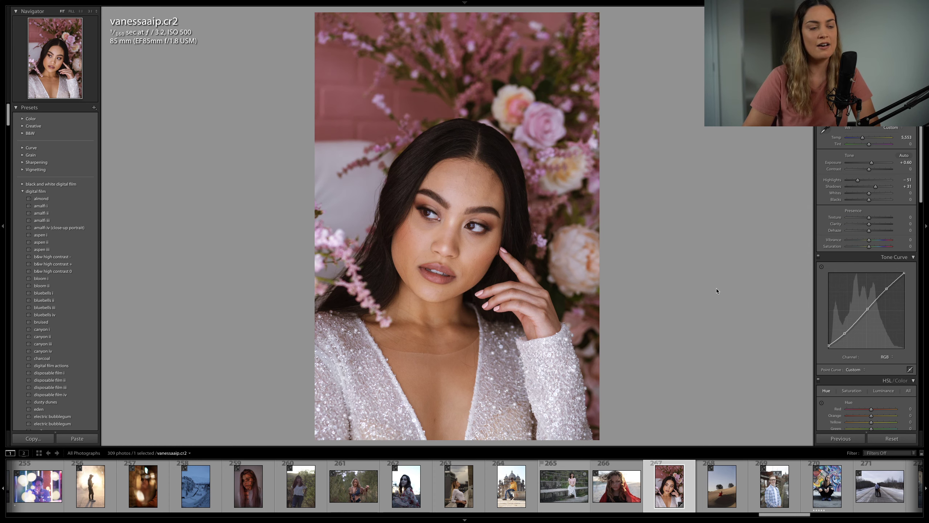
key("backslash")
key("backslash")
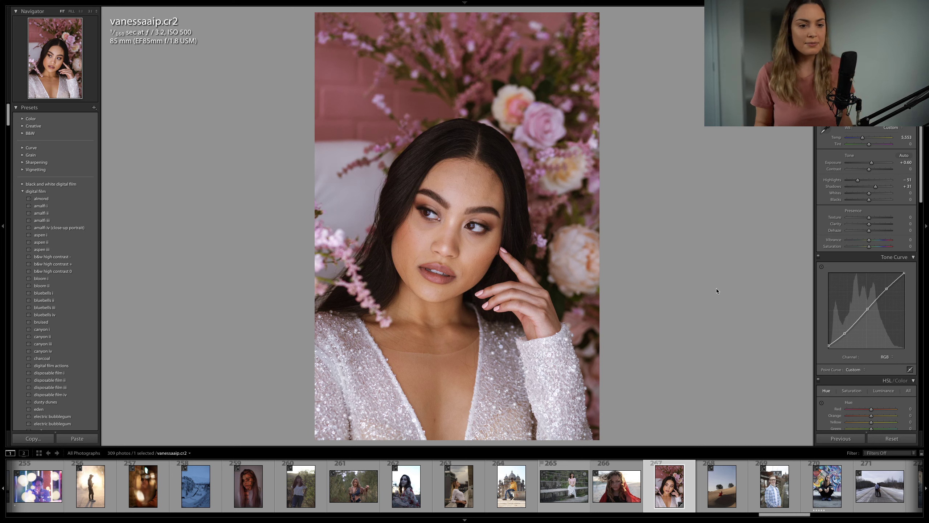
Step: Open the portrait of the curly-haired woman with the sheer white veil near the start of the filmstrip
left_click_drag(800, 515, 11, 518)
scroll(487, 490, "down", 3)
left_click(519, 487)
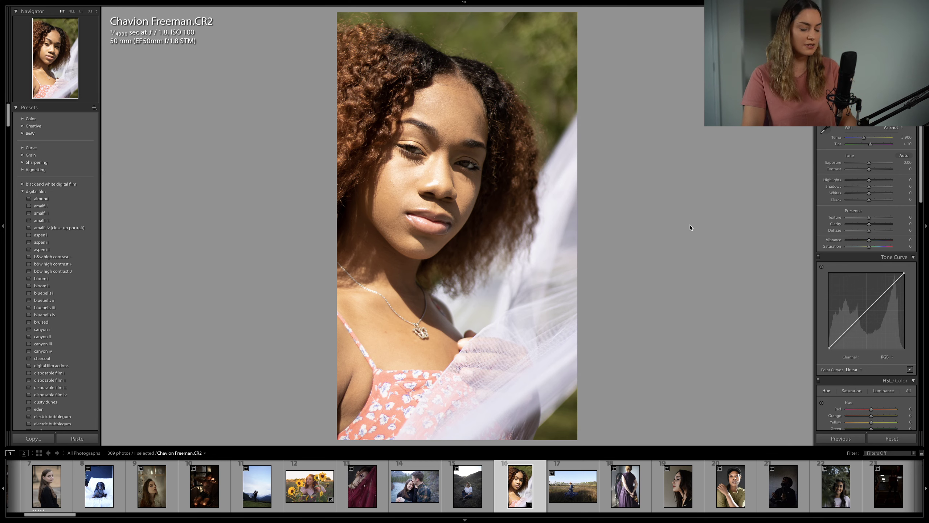
Step: Try a 2 x 3 / 4 x 6 crop on the veil portrait and reset the crop to the full frame
key("r")
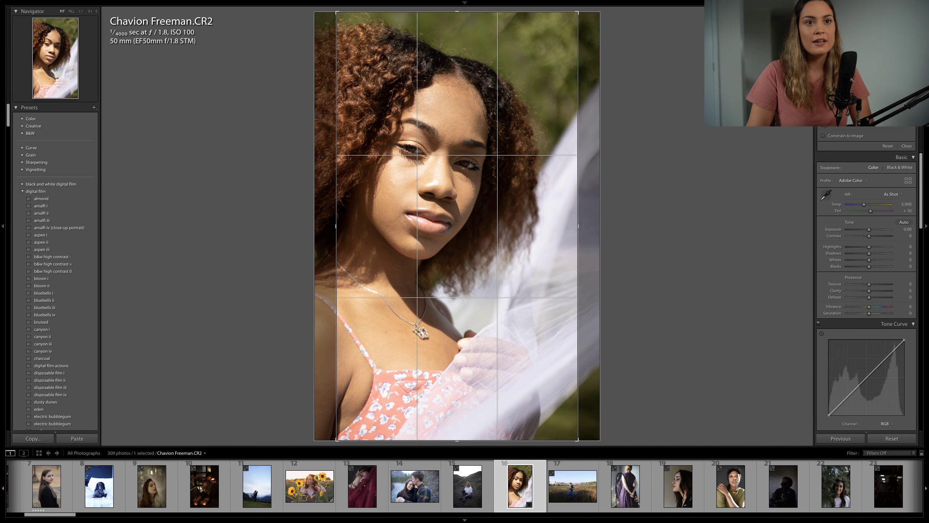
left_click(889, 110)
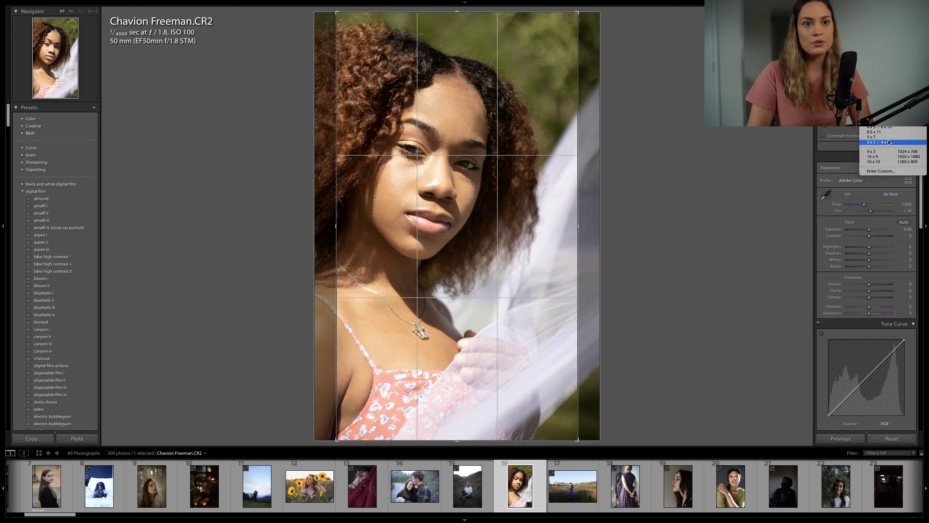
left_click(878, 142)
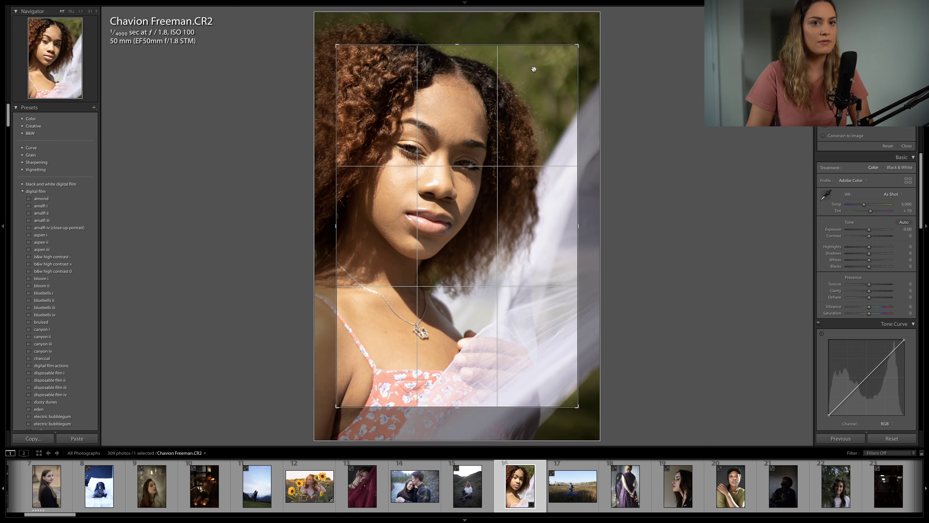
left_click(891, 146)
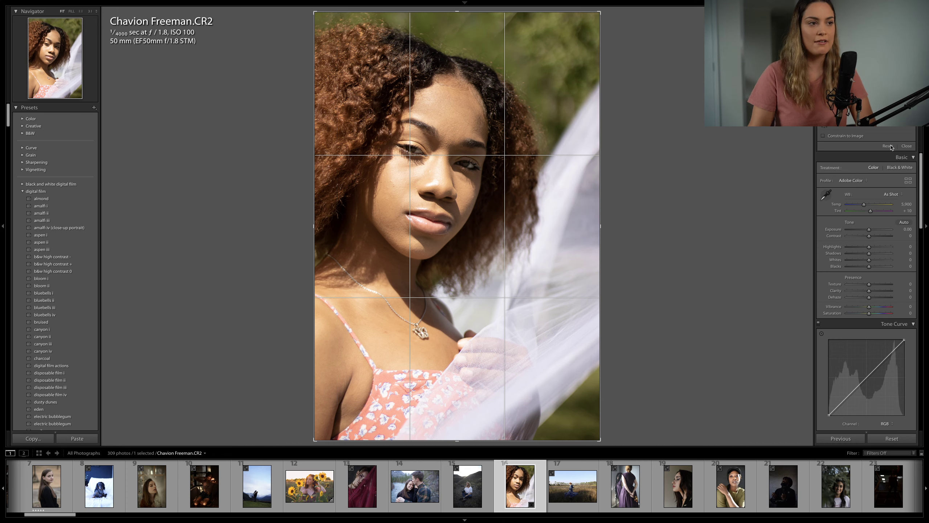
key("r")
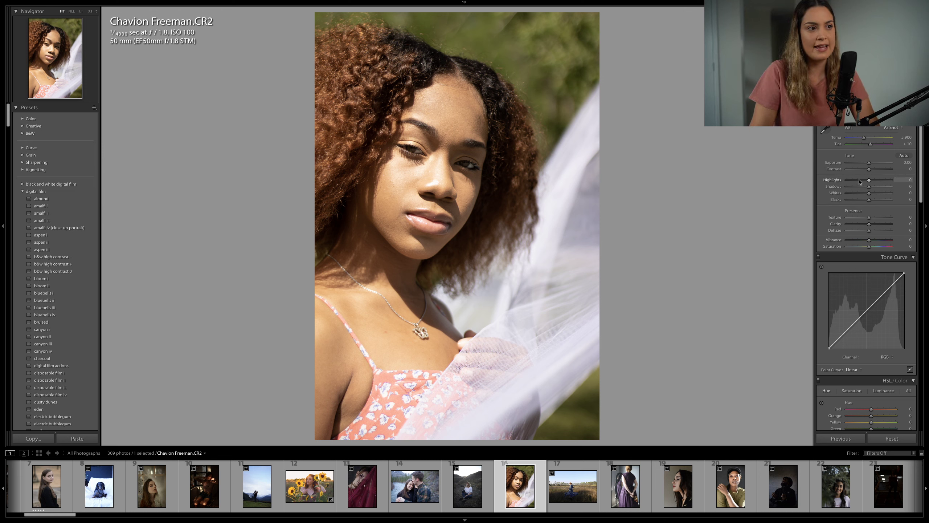
Step: Set the portrait's tone to Exposure −0.25, Contrast +10, Highlights −74, Shadows +29 and Blacks −39
left_click_drag(860, 182, 869, 164)
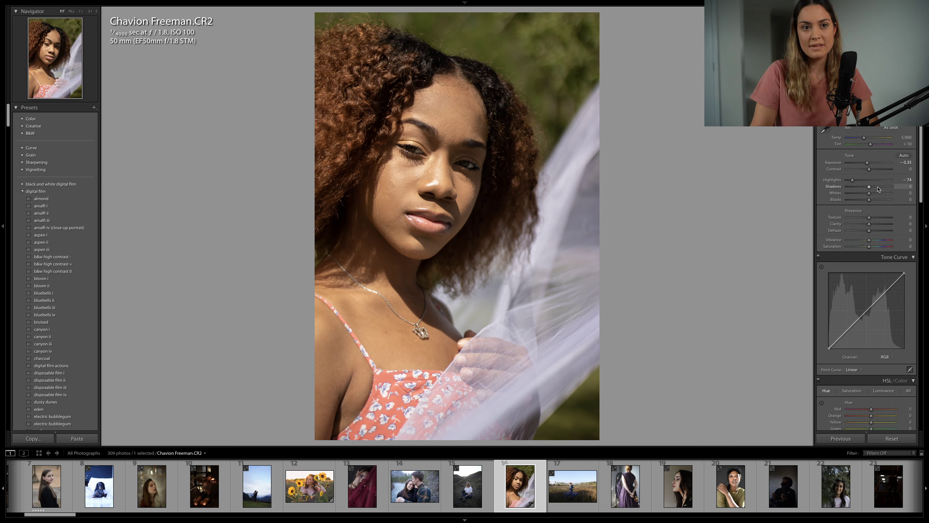
left_click_drag(879, 188, 861, 202)
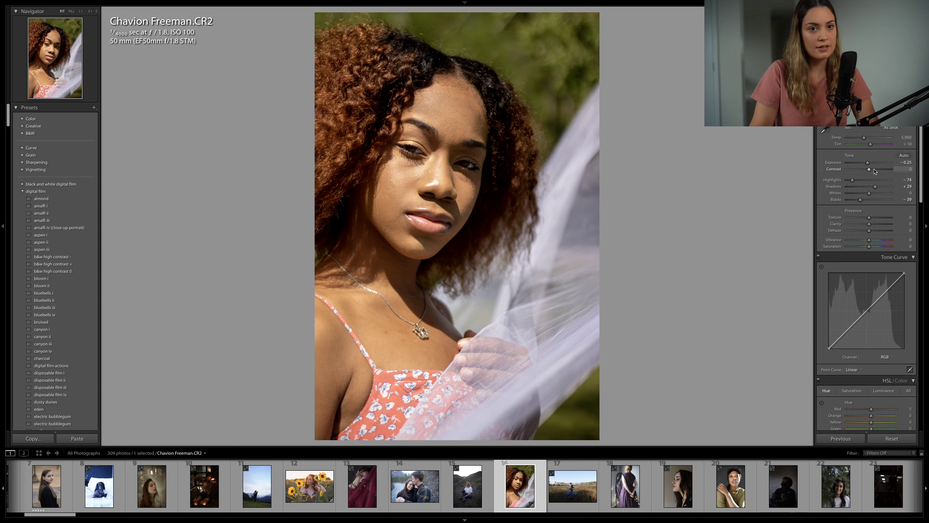
left_click_drag(872, 170, 875, 172)
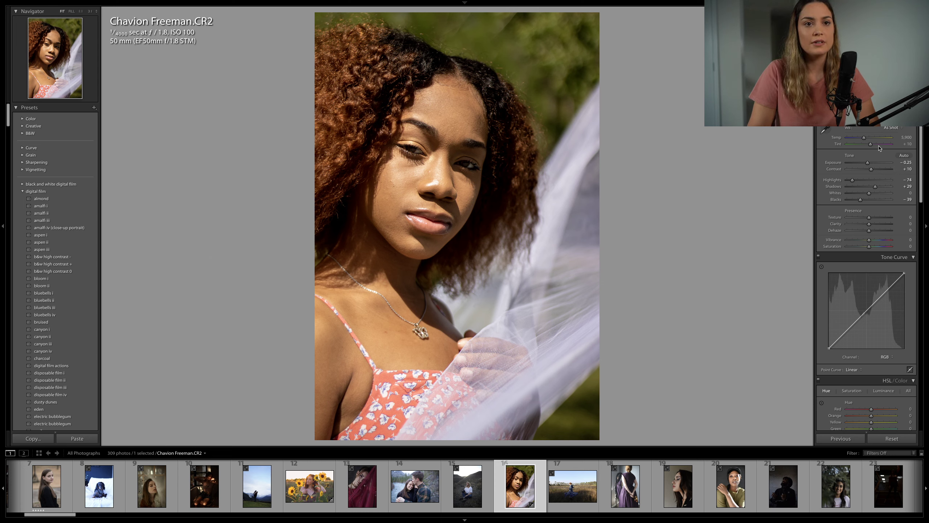
Step: Set the white balance to Temp 5,400 and Tint +20, and raise Exposure to −0.15
left_click_drag(877, 145, 879, 140)
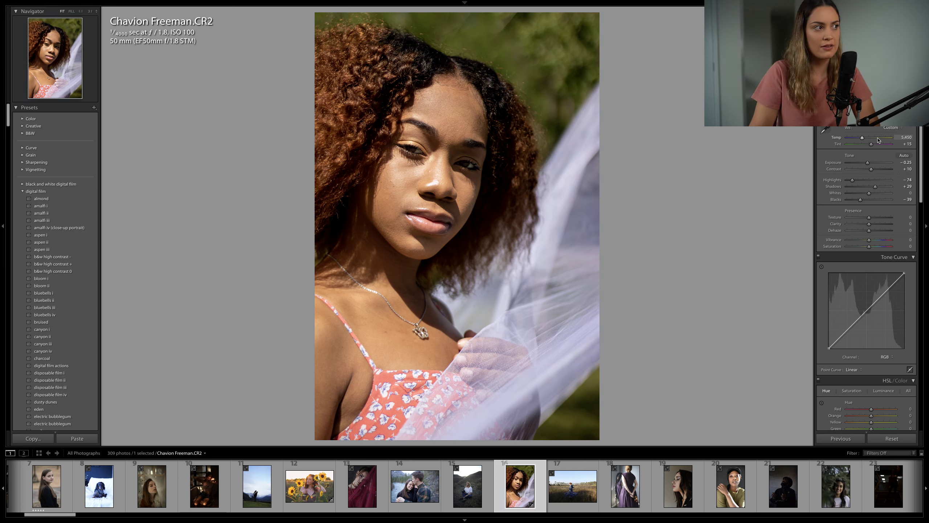
left_click_drag(878, 144, 880, 144)
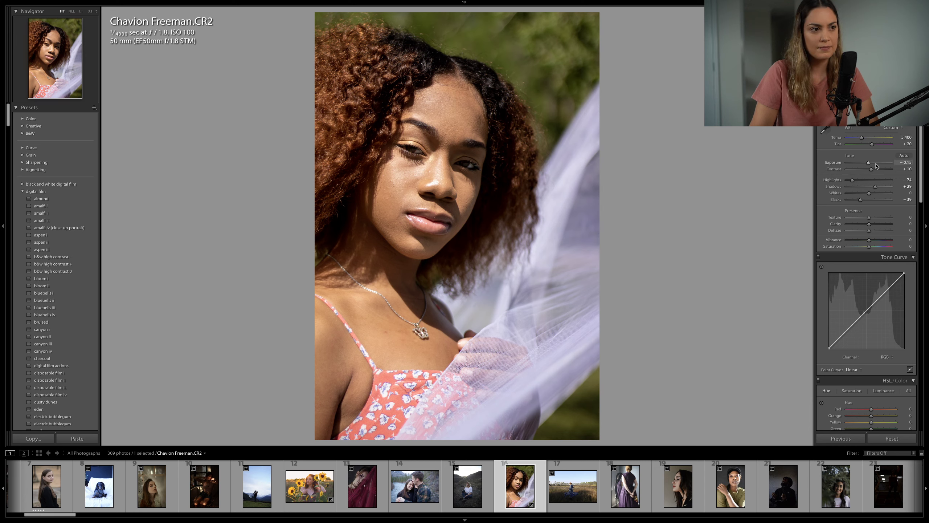
Step: Lift the black point of the RGB tone curve slightly and add anchor points in the shadows and midtones
scroll(877, 166, "down", 5)
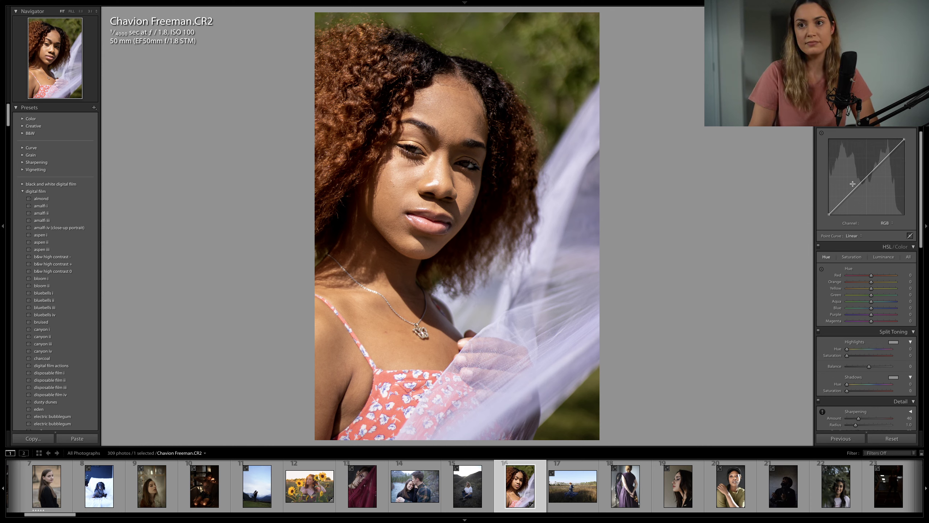
left_click_drag(829, 216, 860, 184)
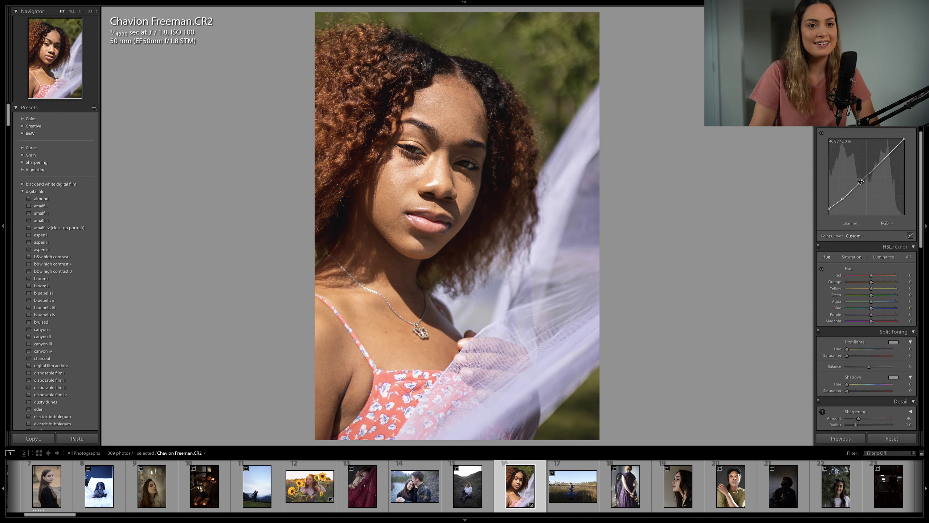
left_click_drag(862, 182, 861, 181)
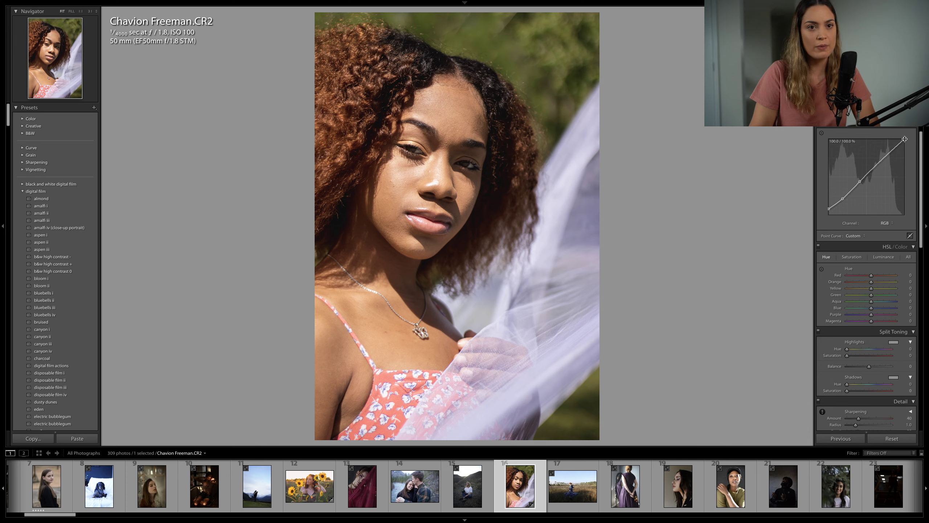
Step: Lower the white point of the RGB tone curve and pull its midtone and shadow points down slightly
scroll(912, 145, "up", 1)
left_click_drag(904, 145, 915, 150)
right_click(895, 154)
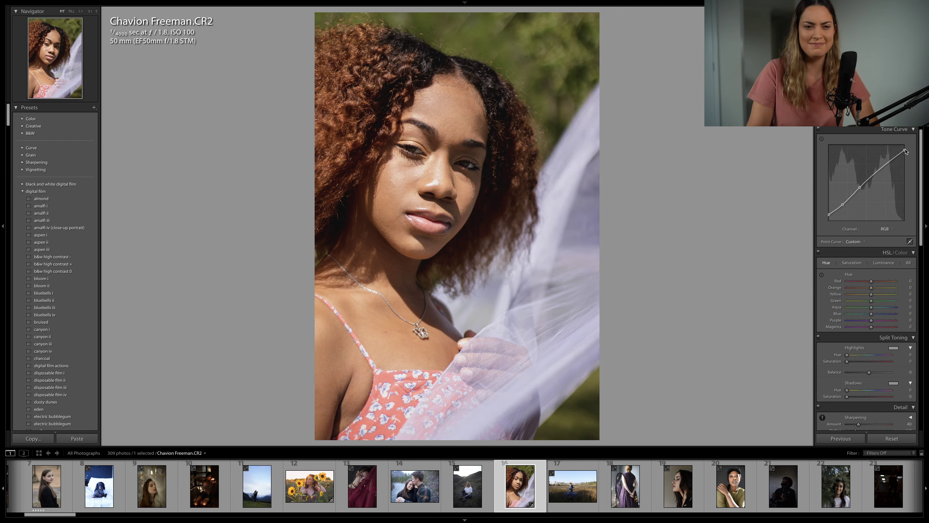
left_click_drag(860, 187, 862, 190)
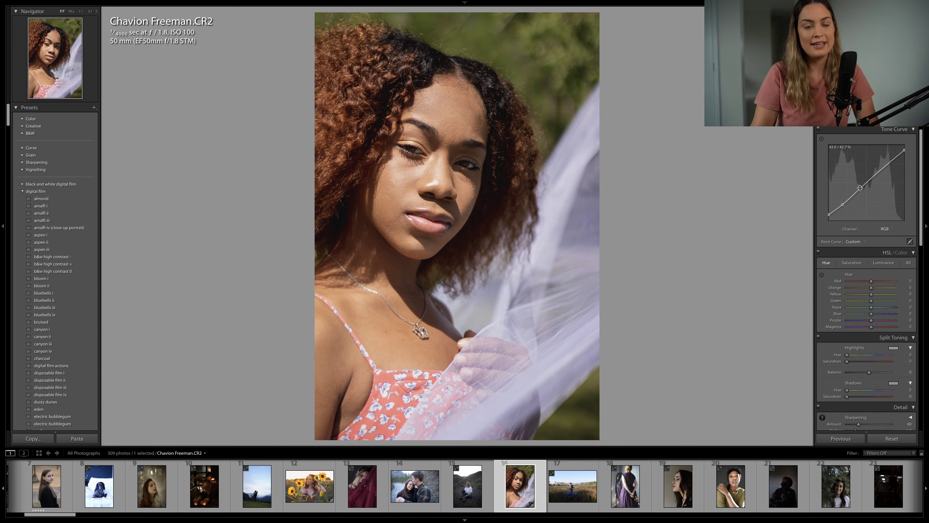
left_click_drag(843, 205, 845, 206)
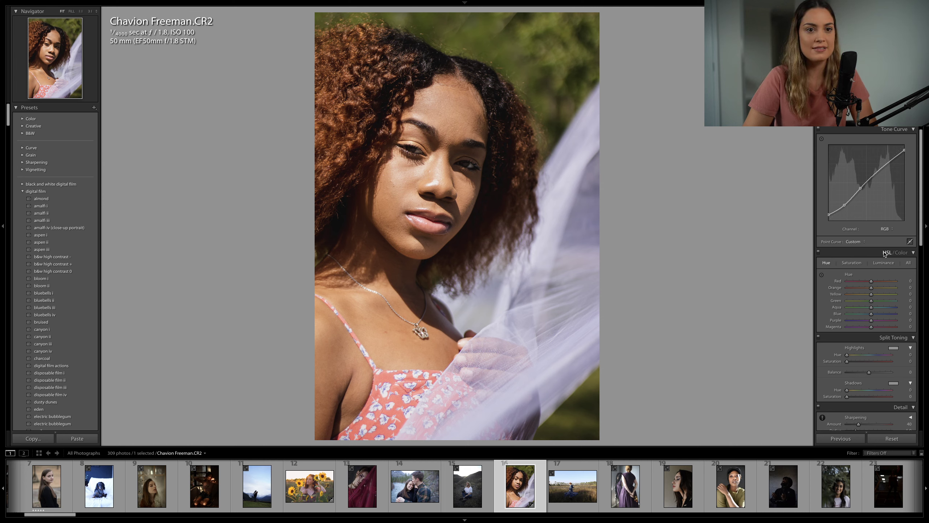
Step: Switch the tone curve to the blue channel and raise its black point slightly
left_click(886, 229)
left_click(860, 243)
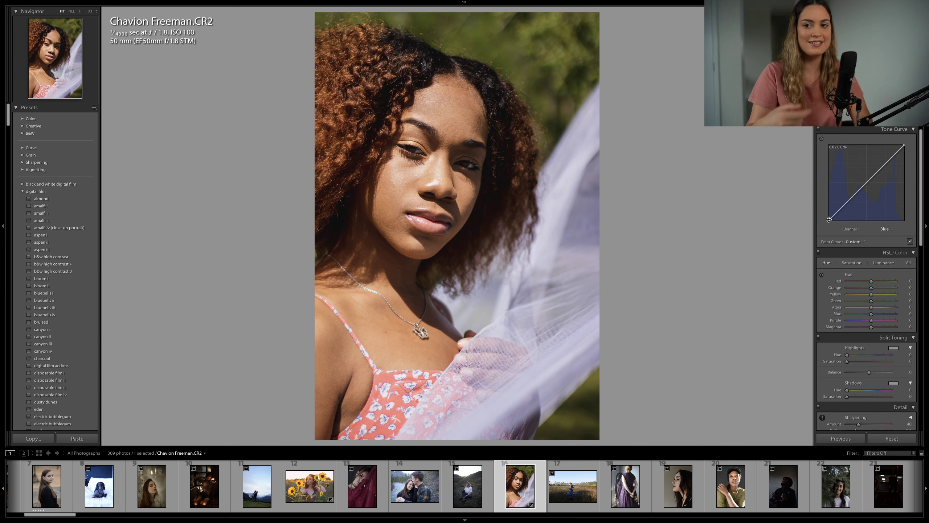
left_click_drag(829, 219, 829, 217)
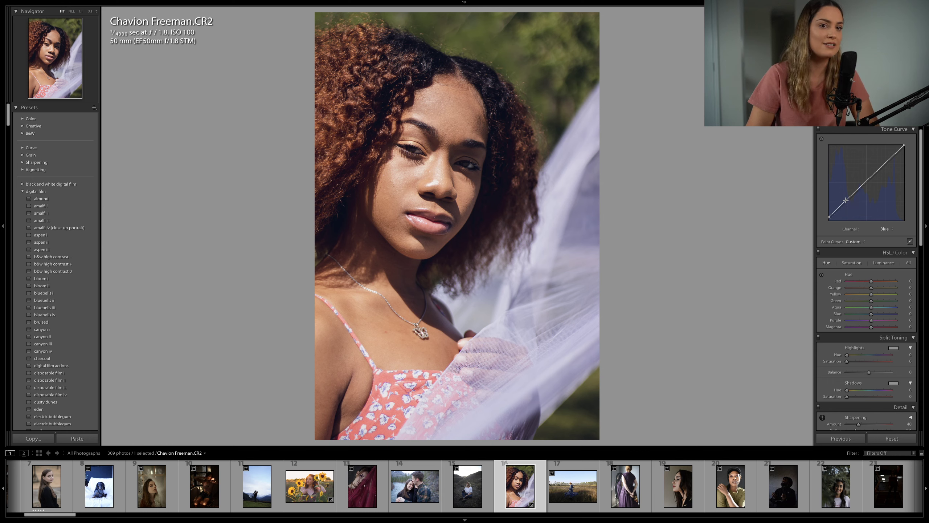
Step: Anchor the shadows of the blue tone curve near the diagonal and pull a point in its upper midtones down slightly
left_click_drag(846, 201, 849, 202)
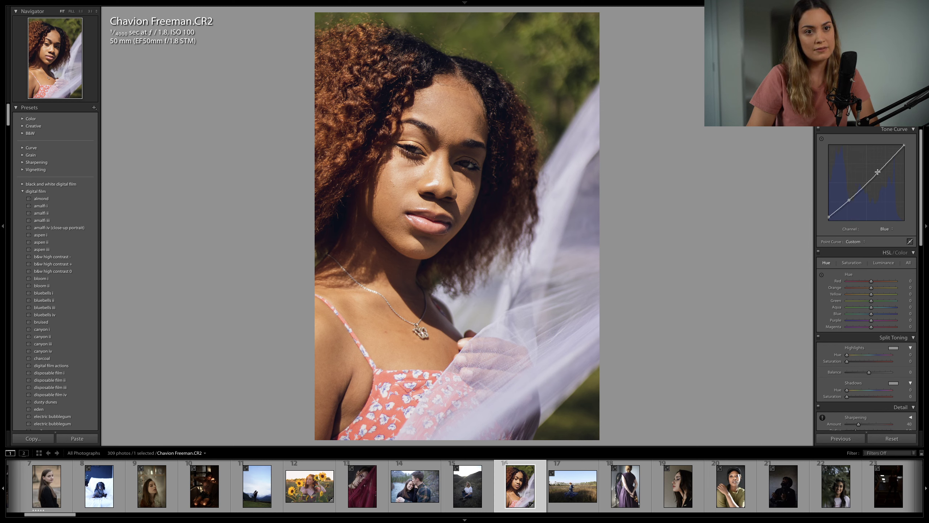
left_click_drag(878, 173, 850, 200)
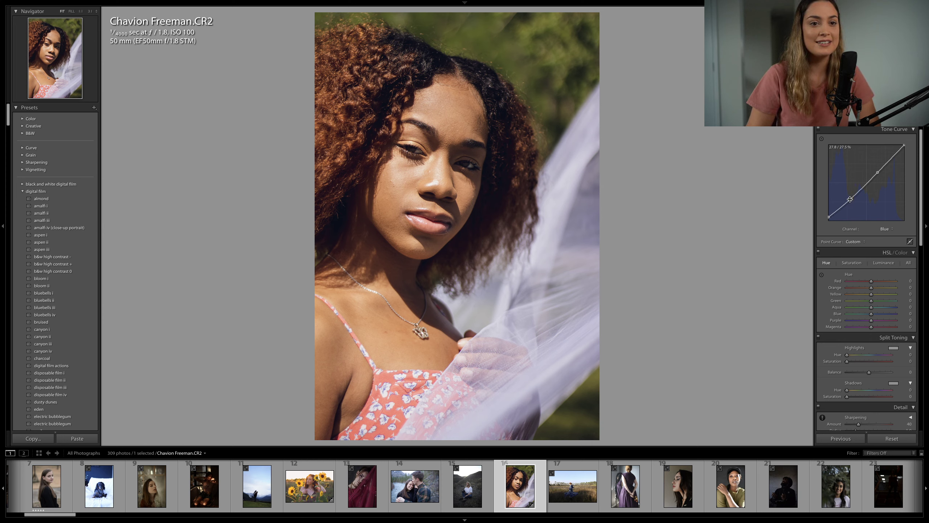
left_click_drag(849, 200, 850, 202)
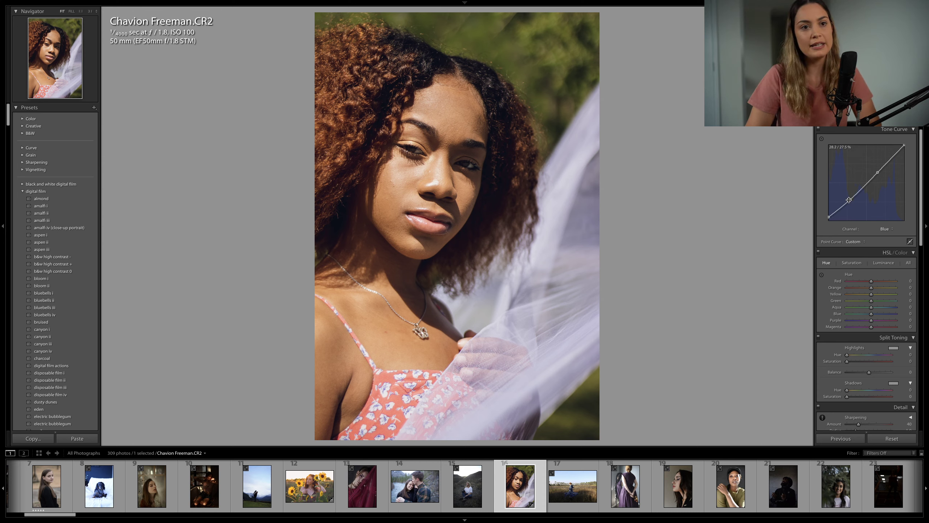
left_click_drag(849, 200, 849, 200)
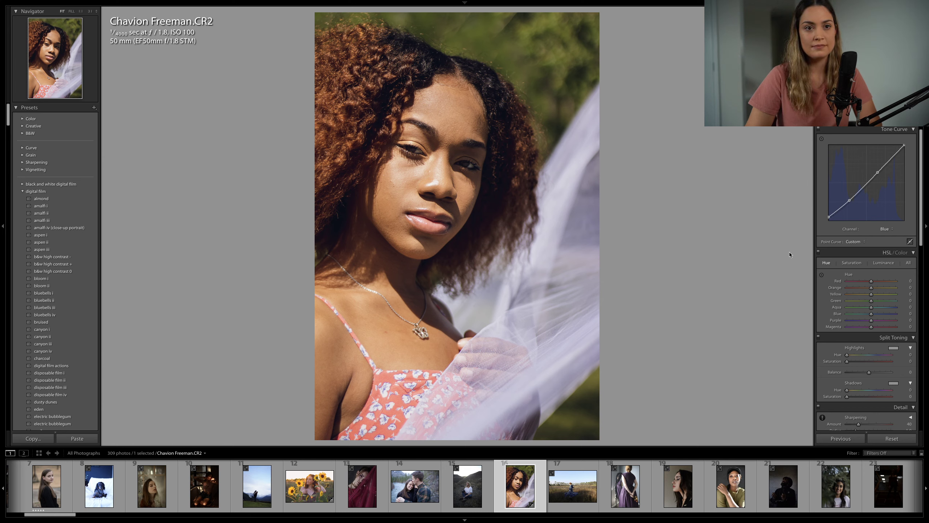
left_click_drag(878, 172, 878, 174)
scroll(875, 179, "down", 3)
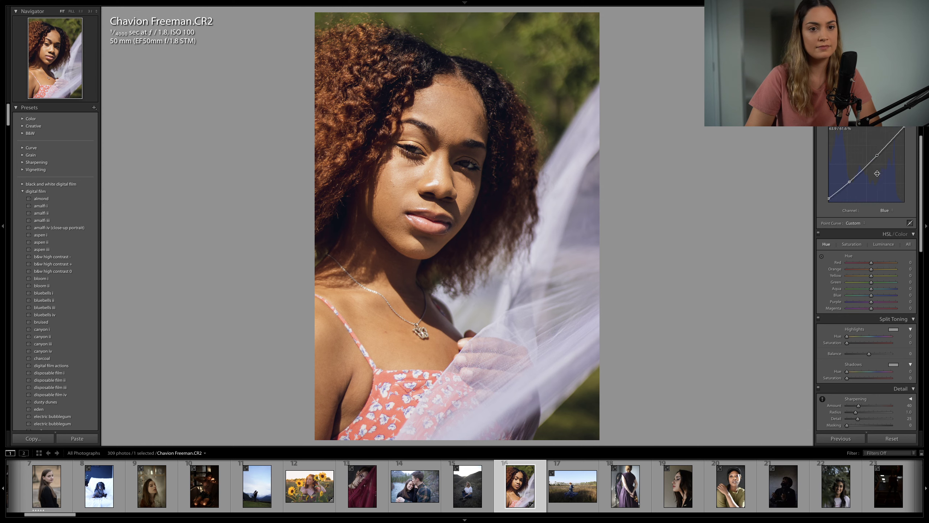
Step: Switch the tone curve to the green channel and pull its midtone point down slightly
left_click(851, 188)
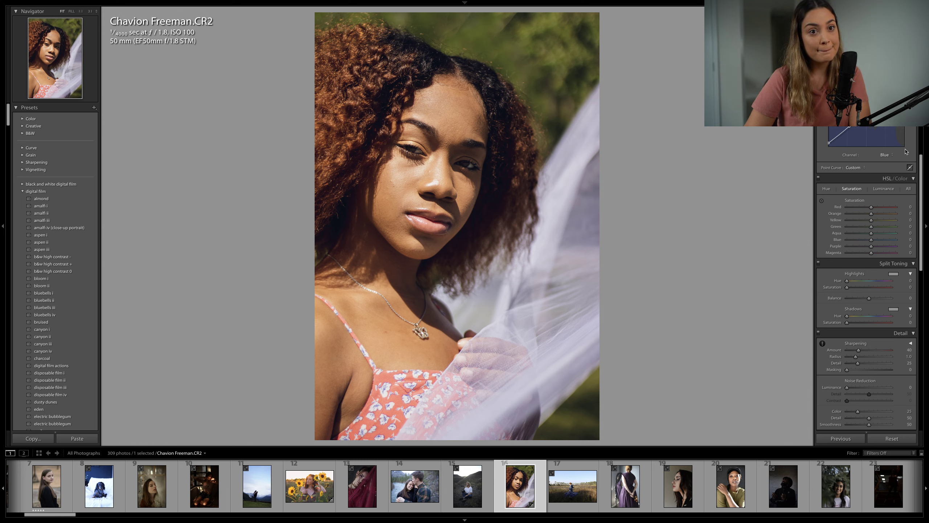
left_click(885, 155)
left_click(887, 150)
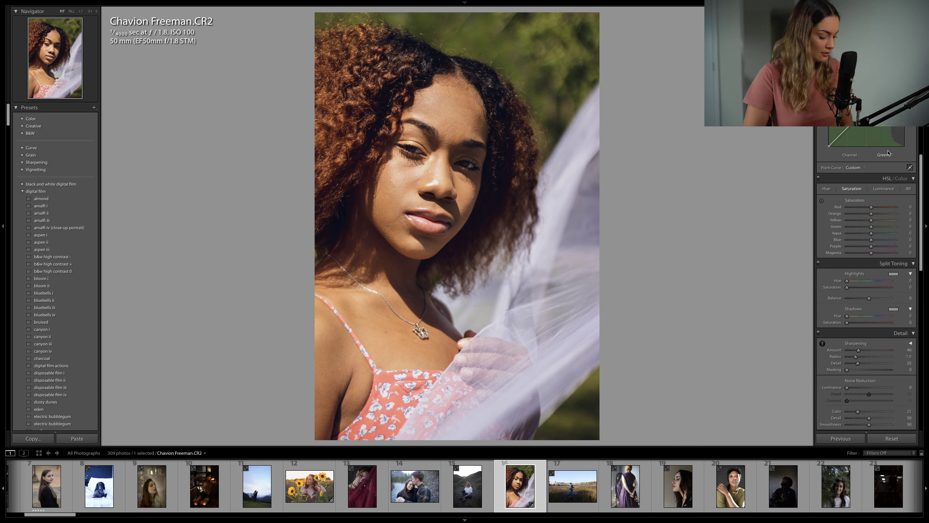
scroll(869, 154, "up", 2)
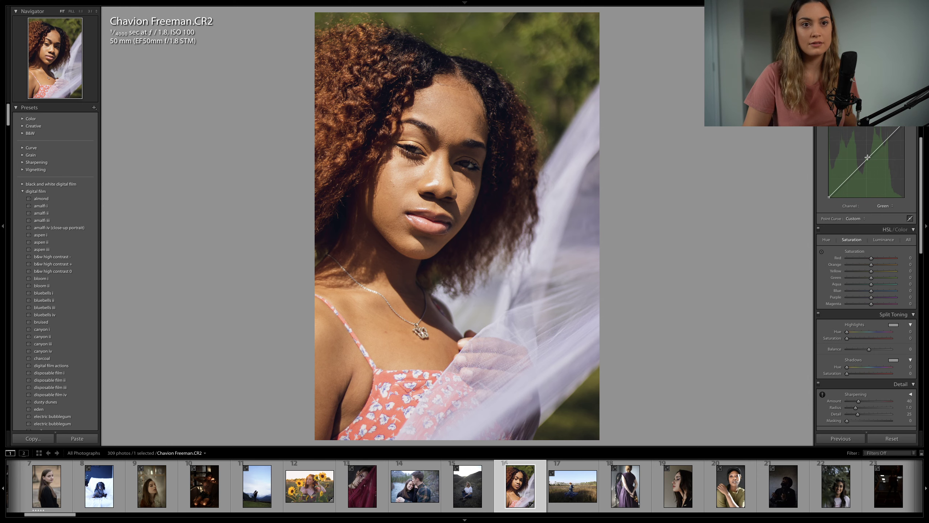
left_click(866, 161, "alt")
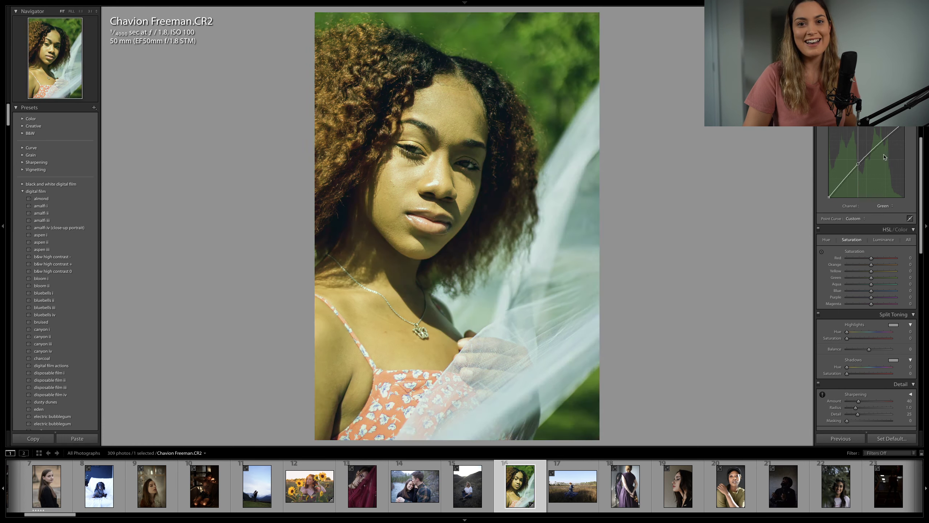
left_click_drag(864, 164, 870, 167)
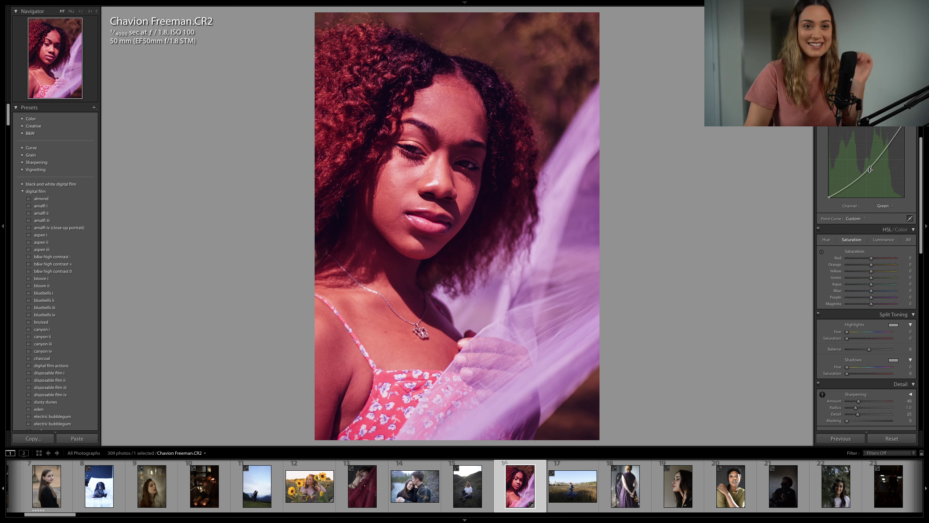
key("alt")
left_click_drag(870, 168, 860, 167)
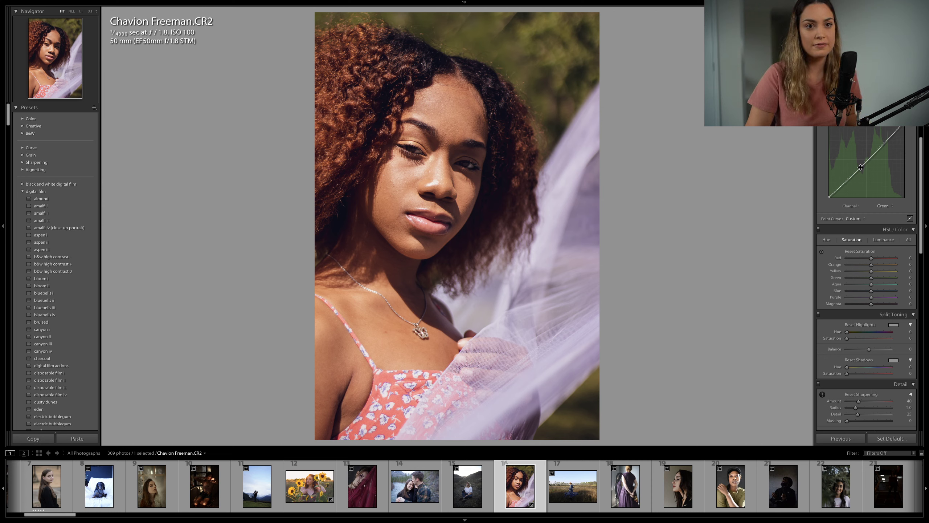
key("alt")
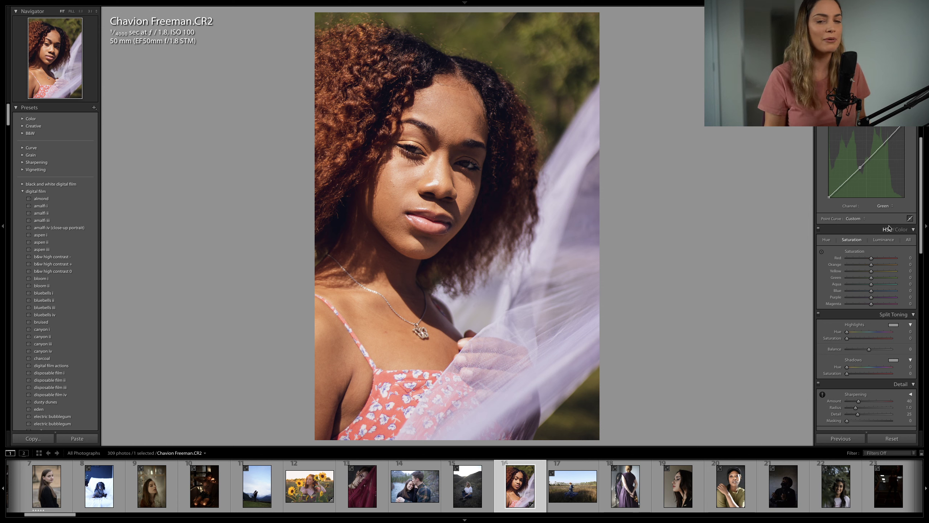
Step: In the HSL adjustments, set red luminance to −23, orange luminance to +9 and yellow saturation to +38
left_click(884, 239)
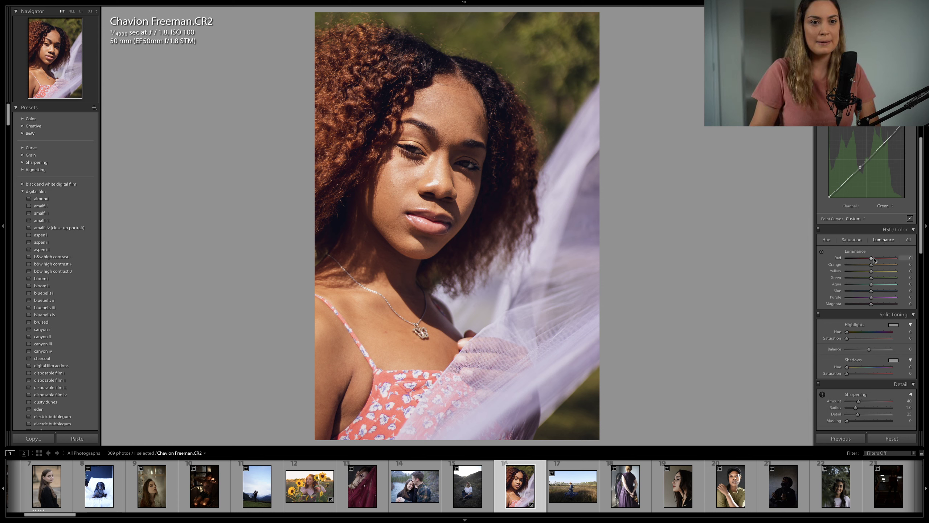
left_click_drag(871, 259, 874, 266)
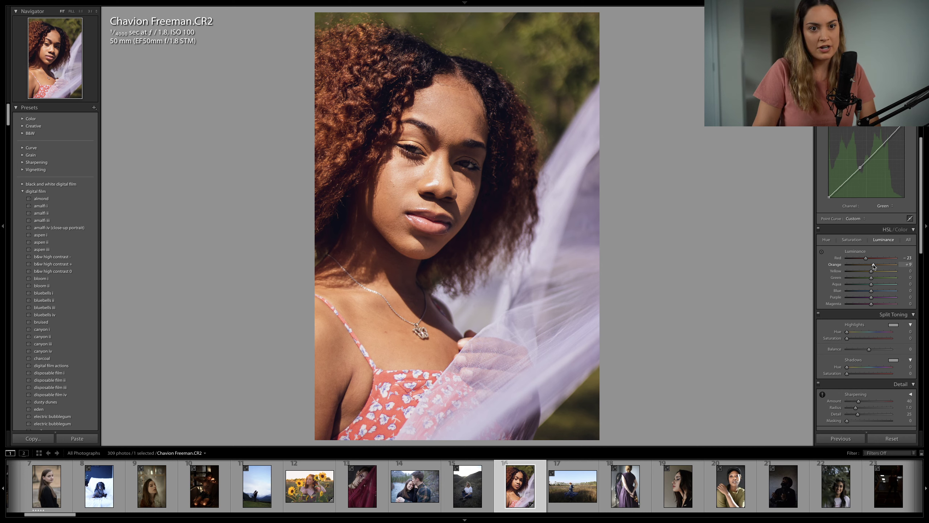
left_click(852, 239)
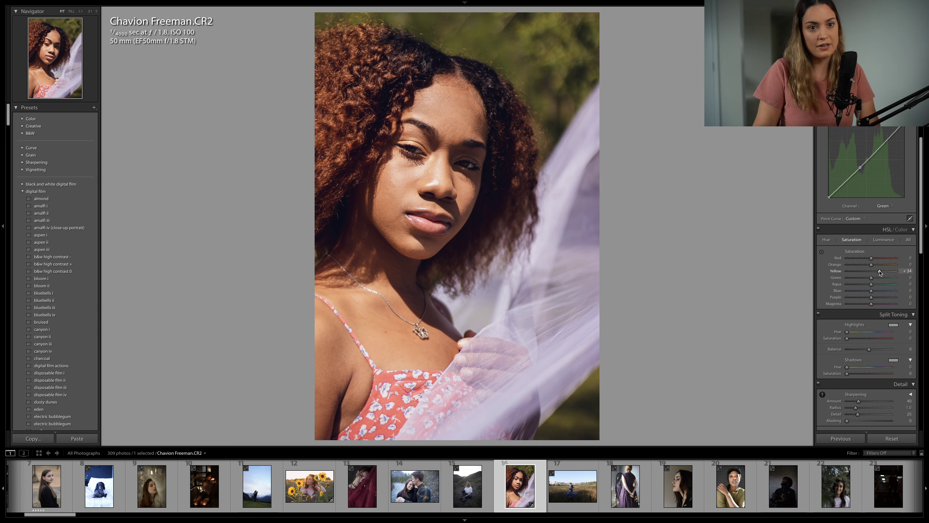
left_click_drag(880, 272, 882, 272)
Step: Show the RGB tone curve again and compare the edited portrait with its unedited version
scroll(869, 282, "down", 2)
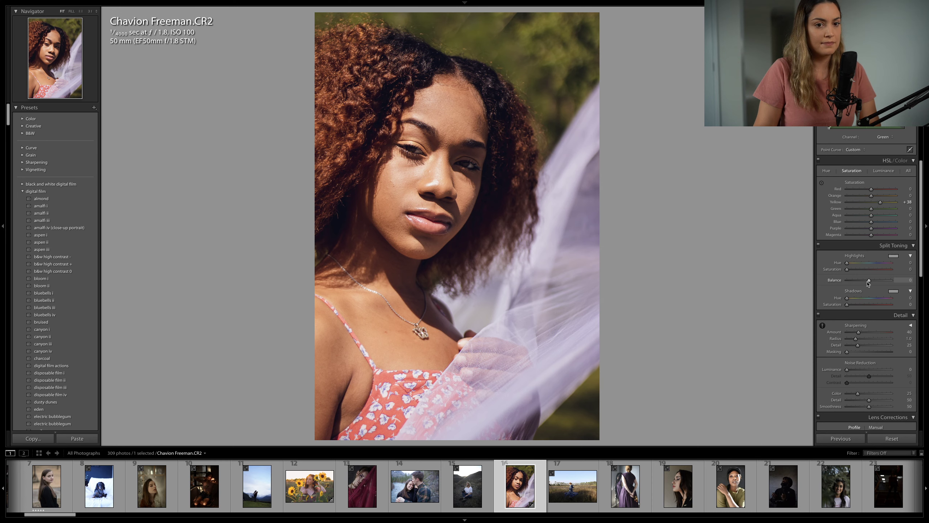
scroll(868, 283, "down", 2)
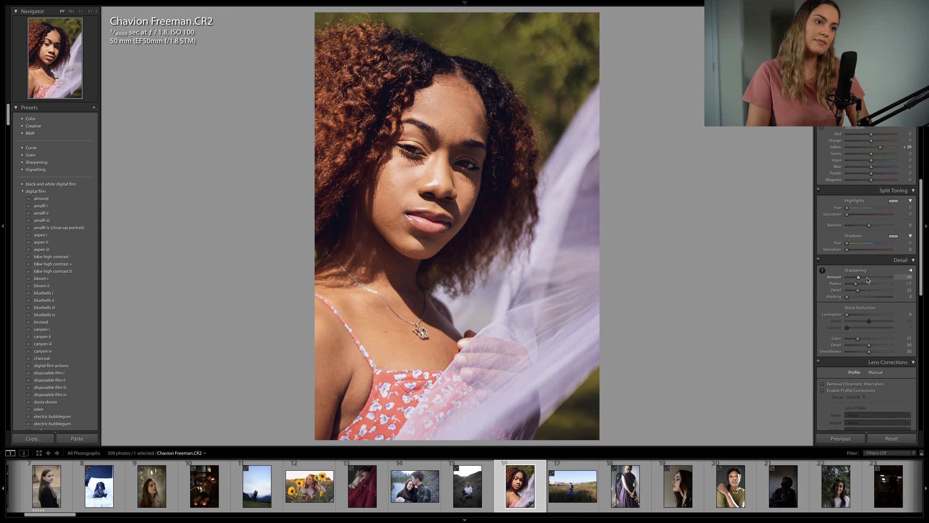
scroll(869, 280, "up", 6)
left_click(884, 276)
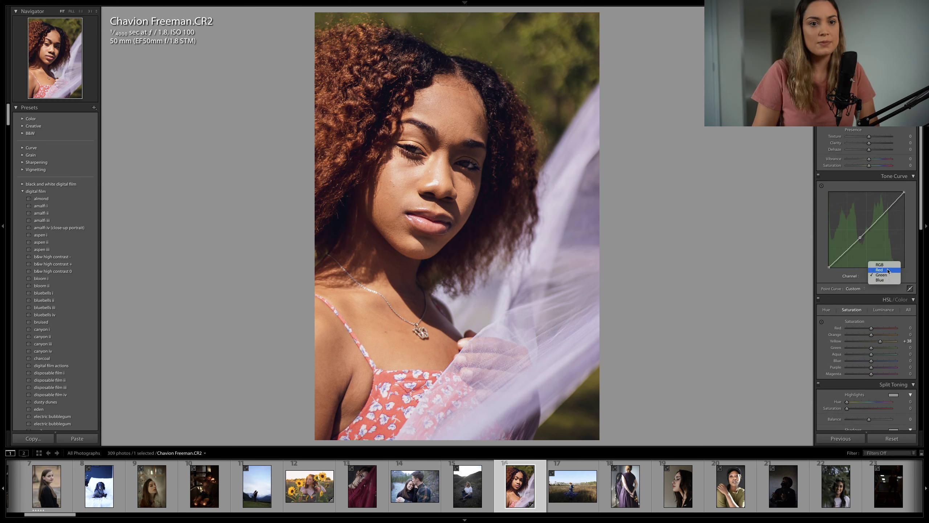
left_click(880, 264)
scroll(877, 281, "up", 1)
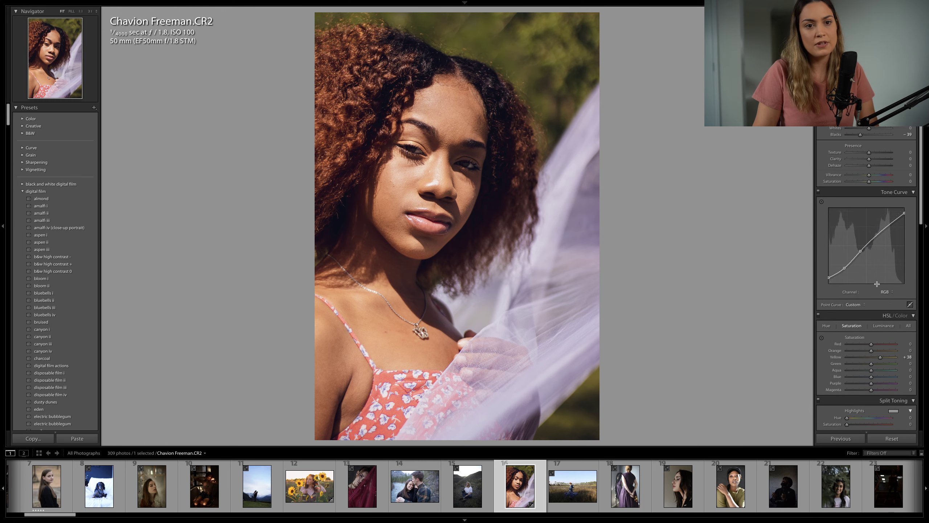
scroll(877, 284, "up", 4)
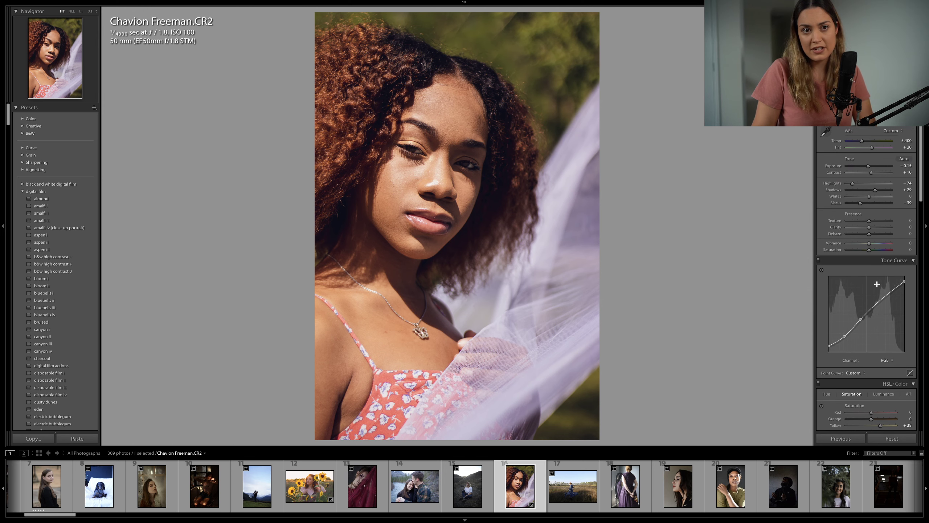
scroll(877, 285, "down", 1)
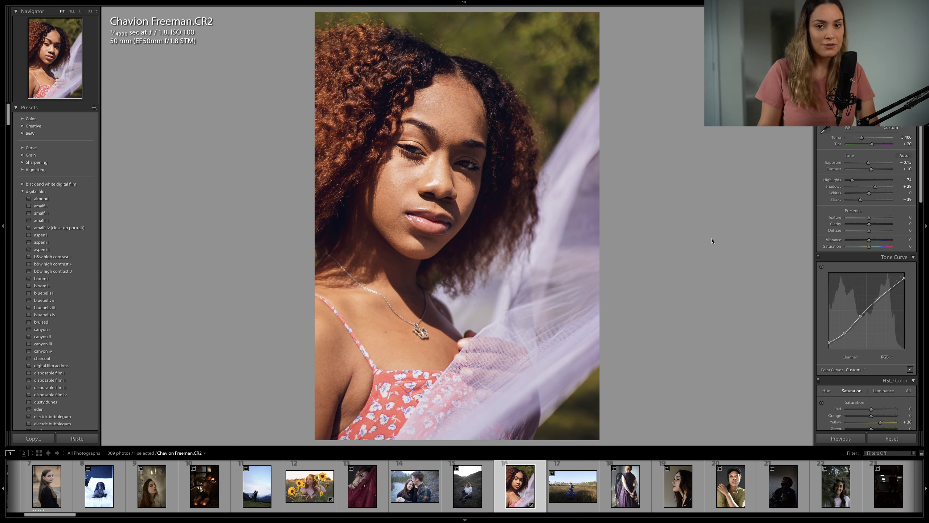
key("backslash")
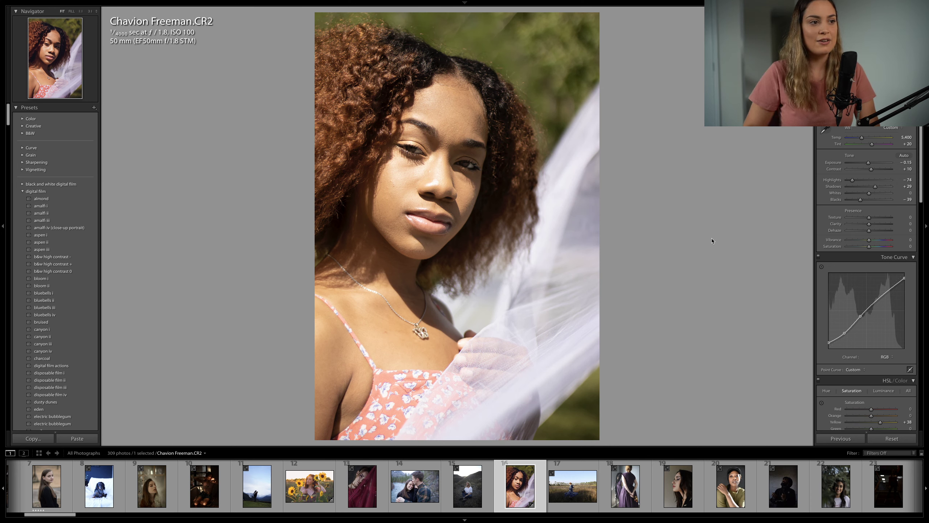
key("backslash")
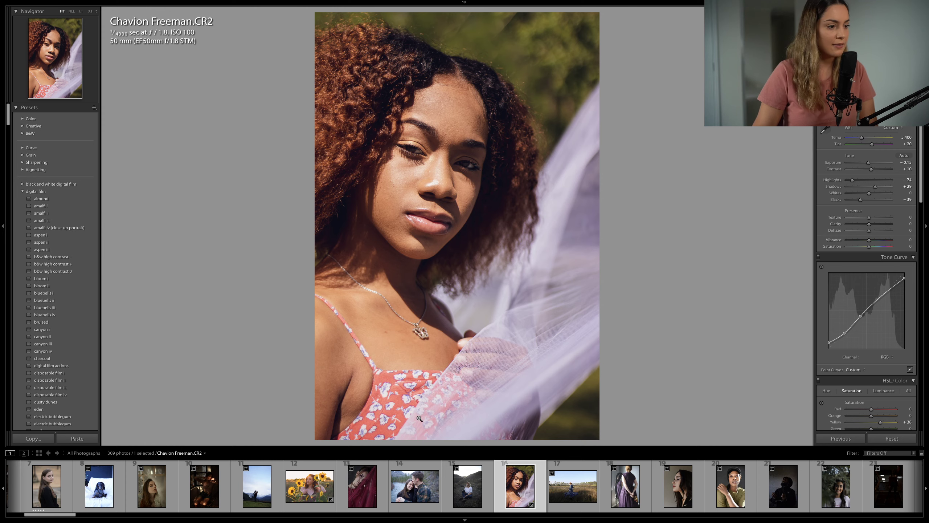
Step: Open the dark blue snowy canyon landscape and set Exposure to +1.30, Temp to 10,393 and Tint to +9
left_click_drag(51, 516, 753, 517)
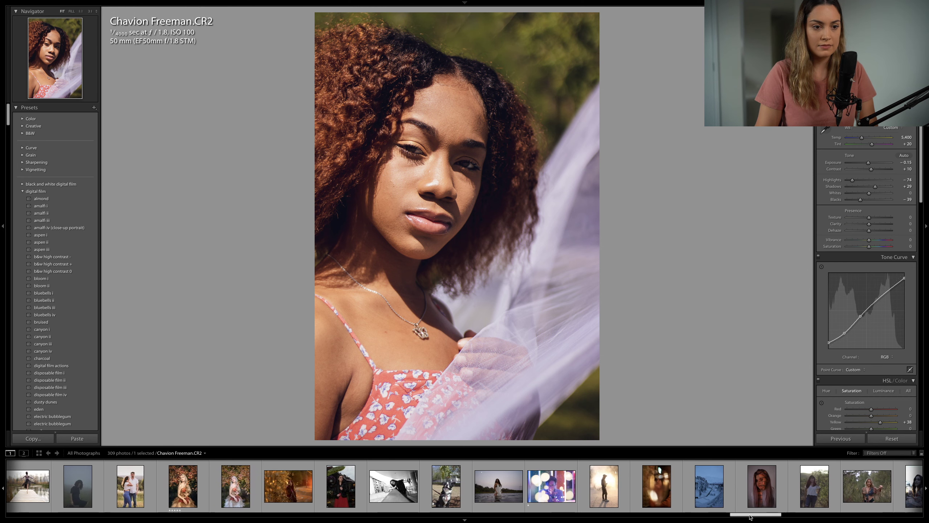
scroll(644, 493, "down", 1)
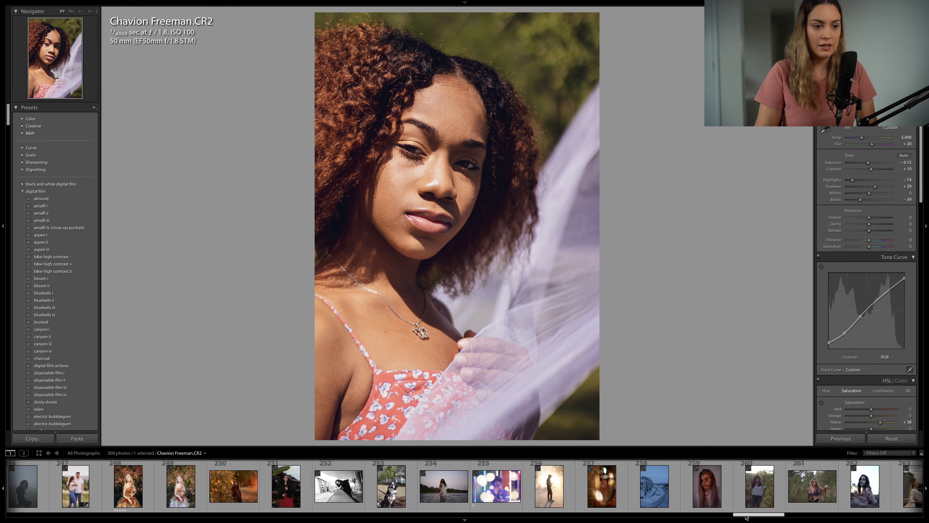
left_click(639, 491)
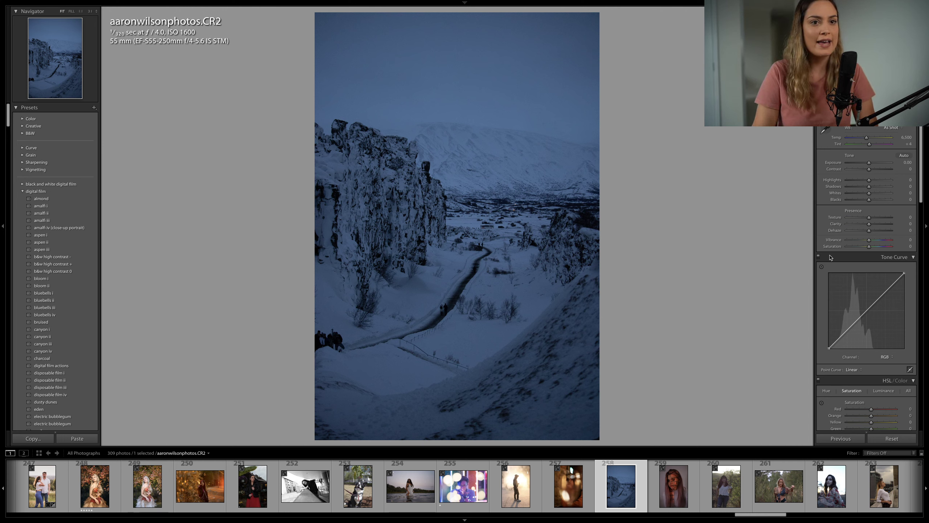
left_click_drag(869, 164, 876, 164)
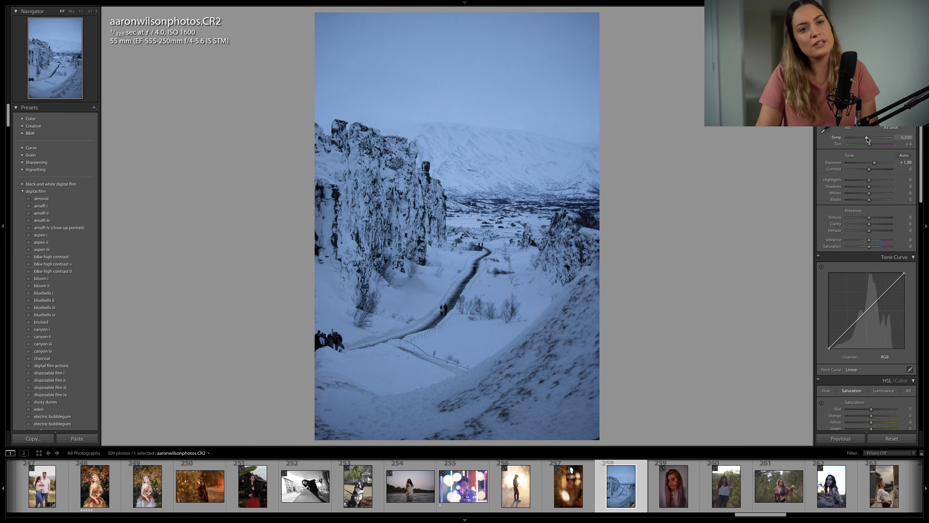
left_click_drag(878, 139, 878, 139)
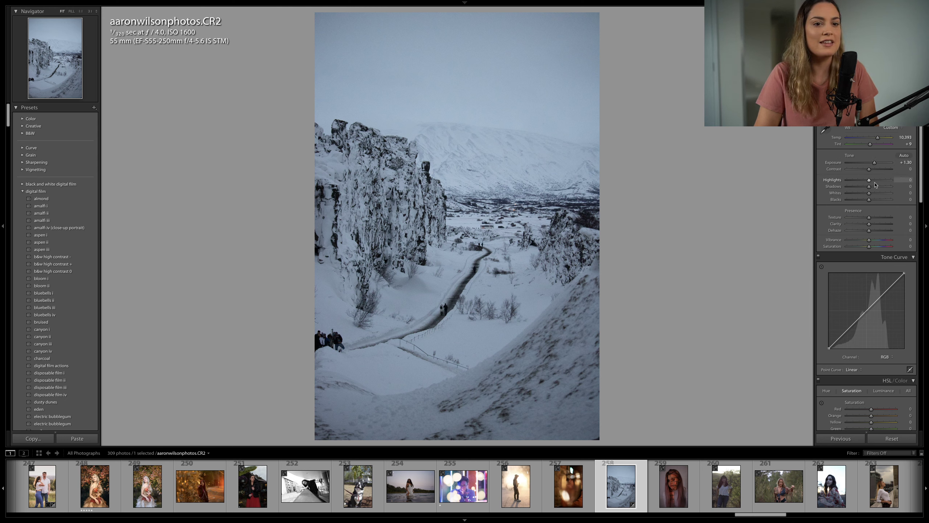
Step: Enable lens profile corrections for the snowy landscape and return to the basic adjustments and tone curve
scroll(875, 183, "down", 5)
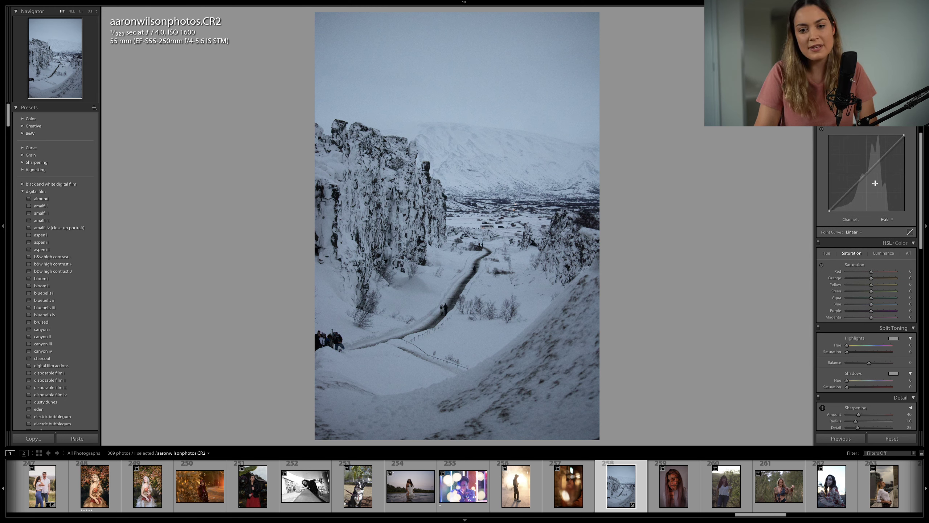
scroll(875, 183, "down", 10)
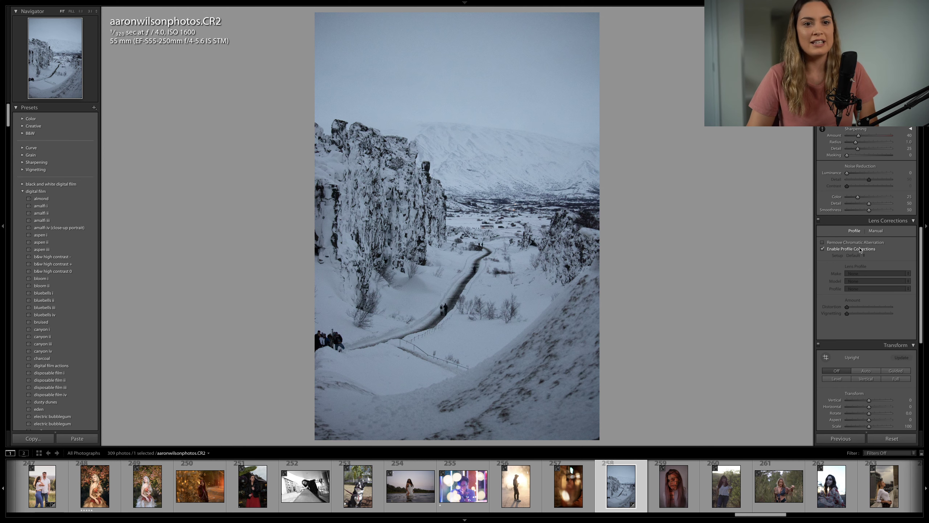
left_click(861, 250)
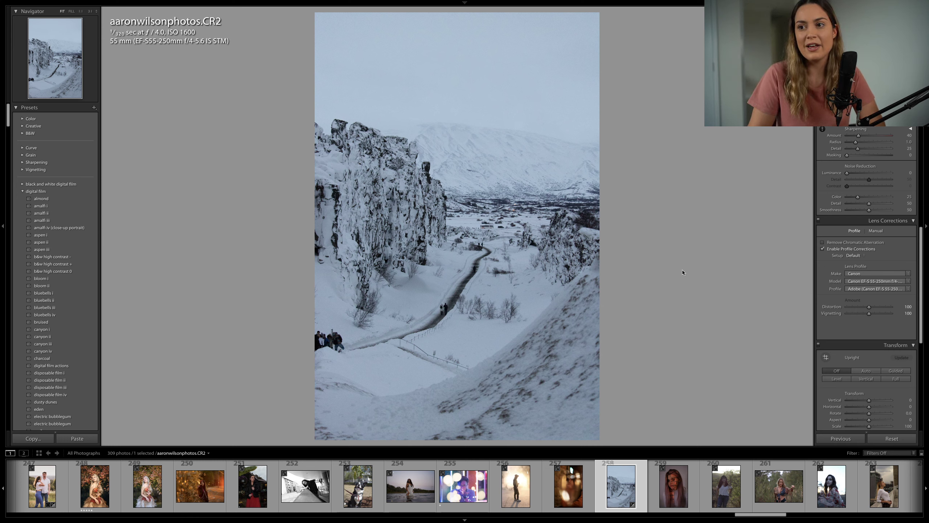
scroll(854, 278, "up", 1)
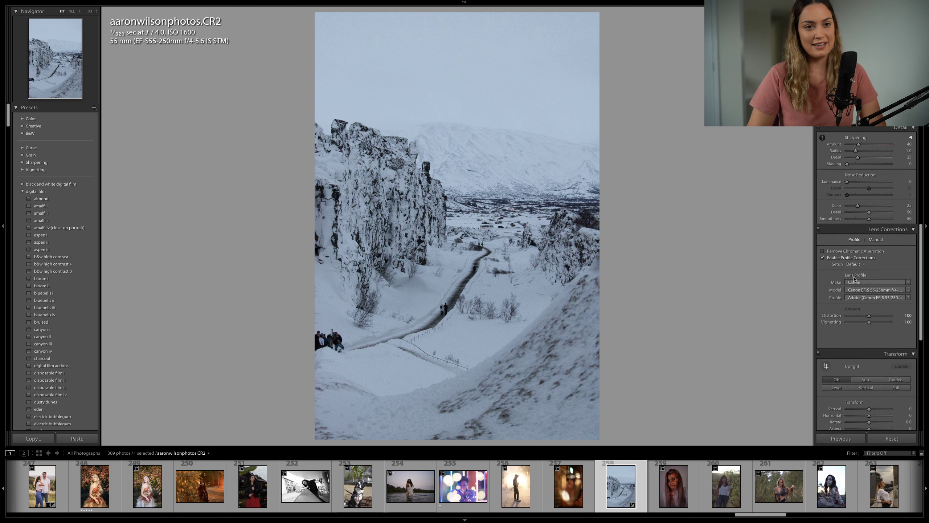
scroll(854, 278, "up", 8)
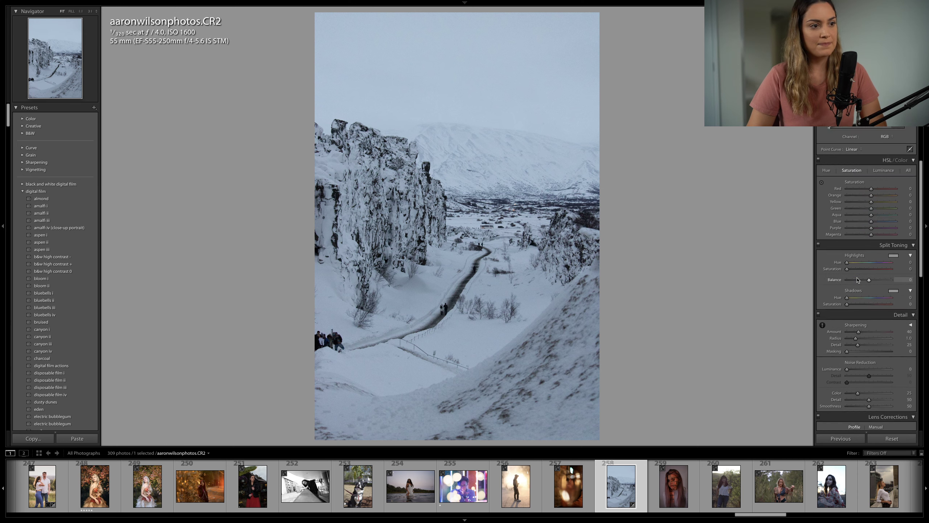
scroll(858, 280, "up", 10)
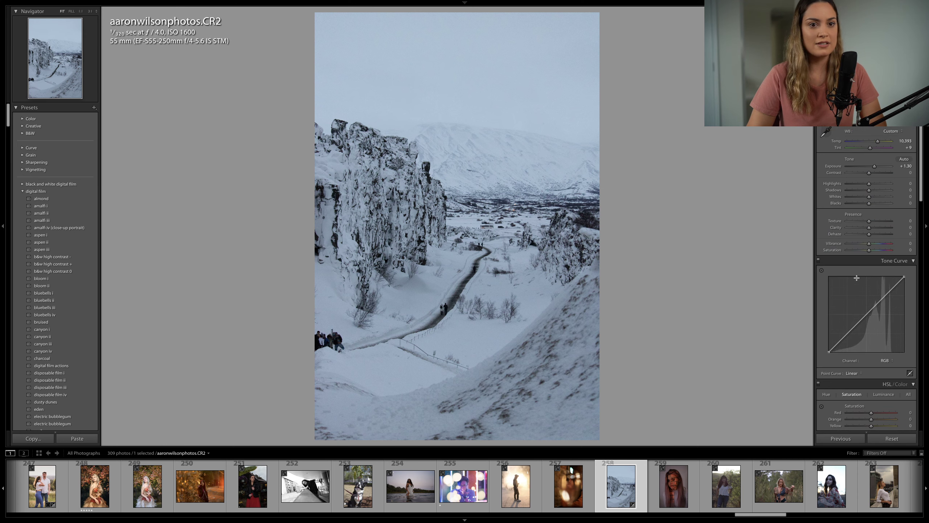
scroll(857, 278, "down", 1)
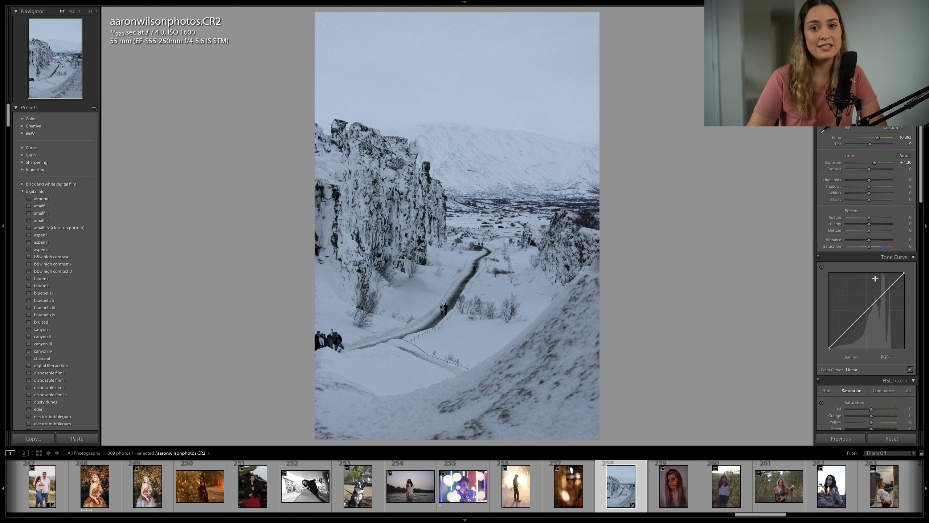
Step: Shape the snowy landscape's RGB tone curve with raised blacks and a gentle S-bend, and compare it with the unedited photo
left_click_drag(829, 347, 873, 307)
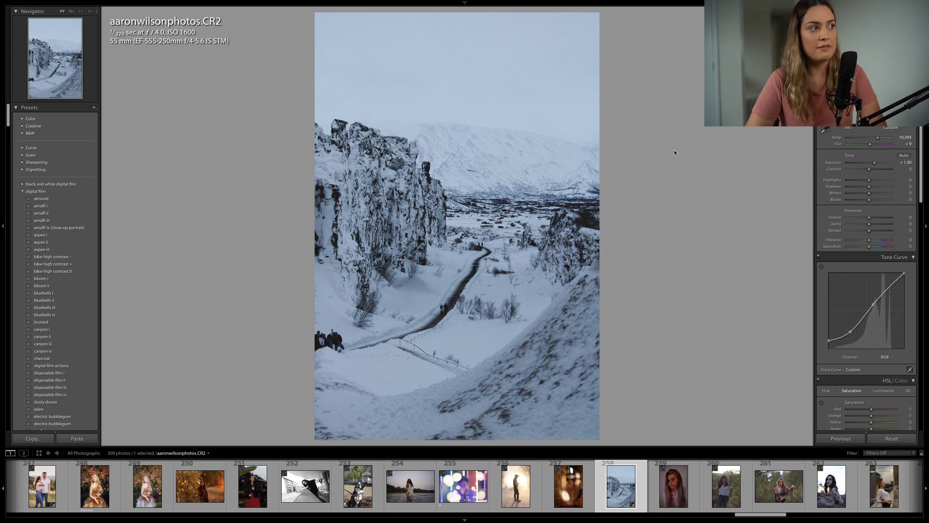
key("backslash")
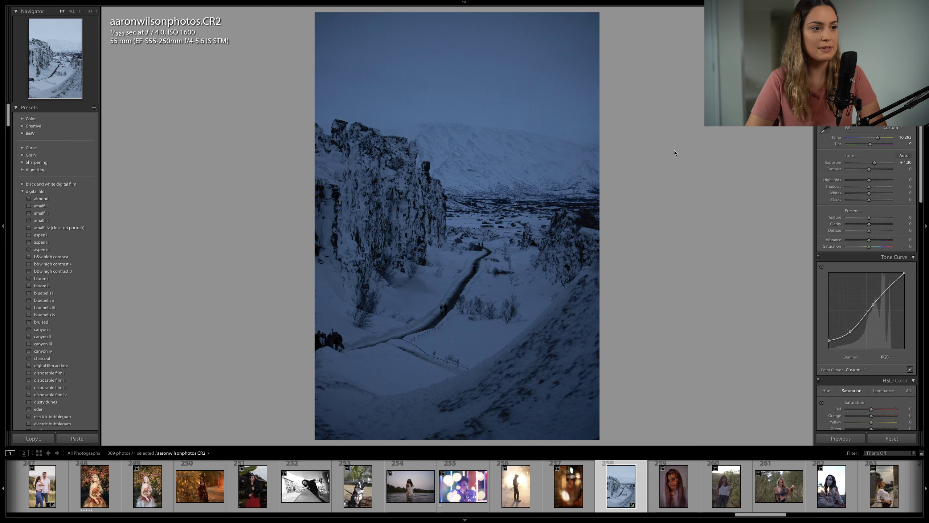
key("backslash")
Step: Inspect the snowy path, rock walls and distant mountain up close, and return to the full-photo view
left_click(564, 183)
left_click_drag(563, 183, 526, 253)
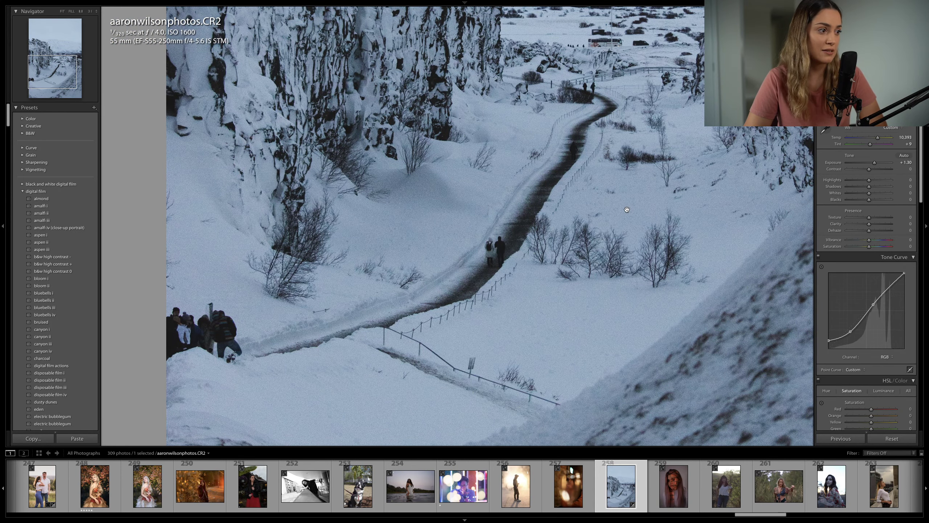
left_click(638, 204)
left_click(595, 222)
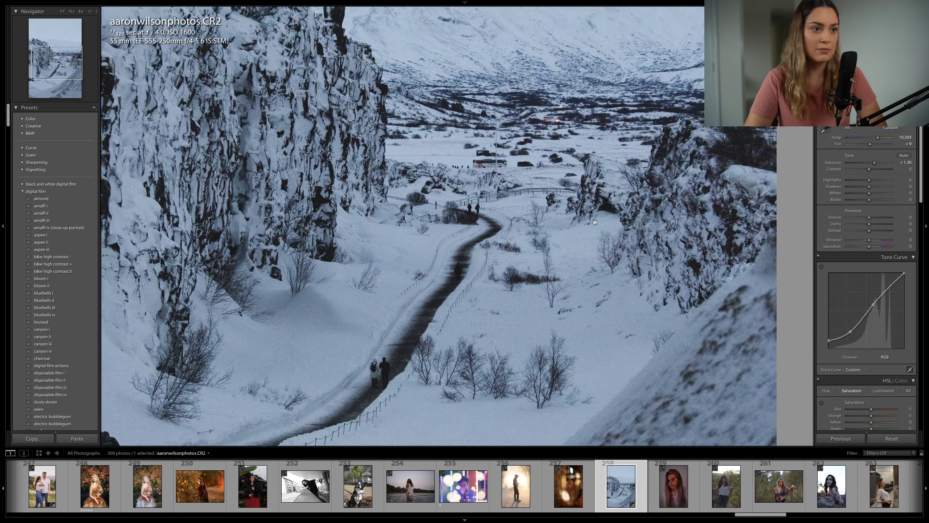
left_click_drag(595, 223, 571, 319)
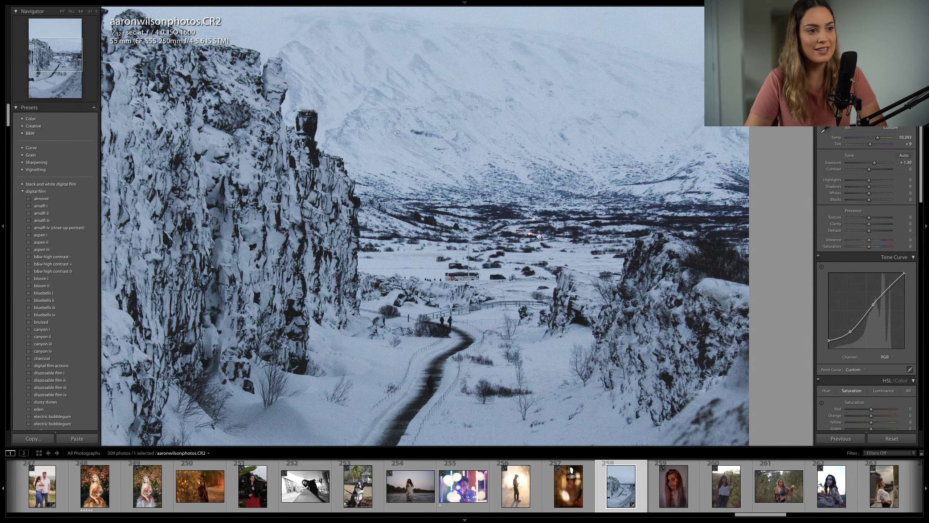
left_click_drag(638, 281, 669, 350)
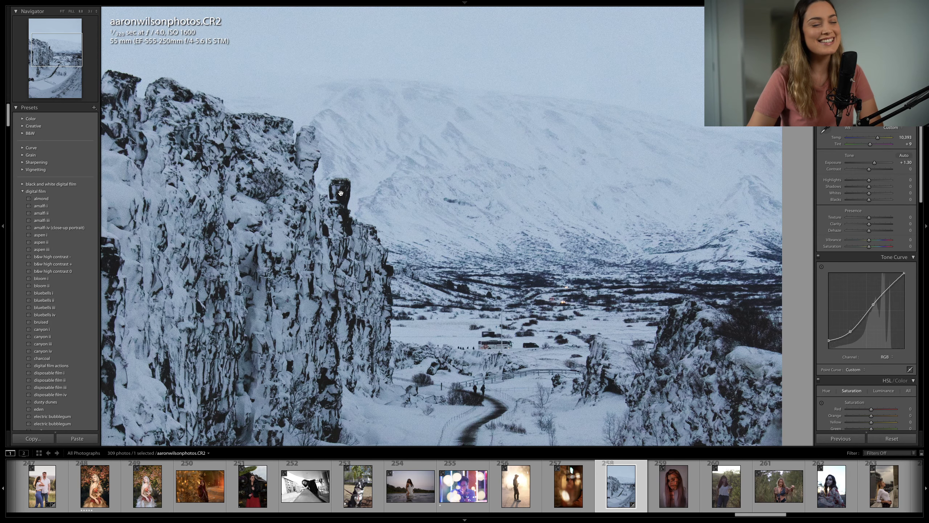
left_click(599, 233)
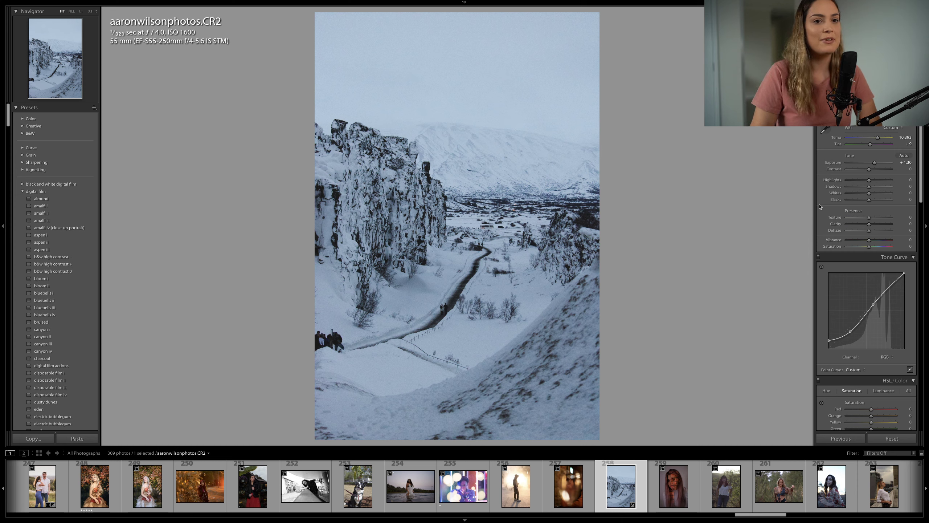
Step: Set Exposure to +1.60, Highlights to −40, Shadows to +26 and Blacks to −20 for the snowy landscape
key("Up")
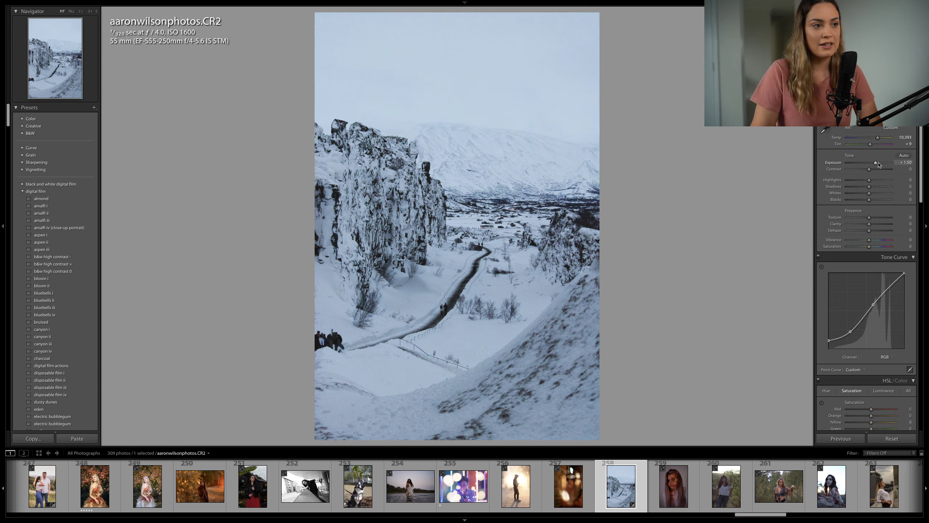
left_click_drag(870, 179, 866, 201)
key("Up")
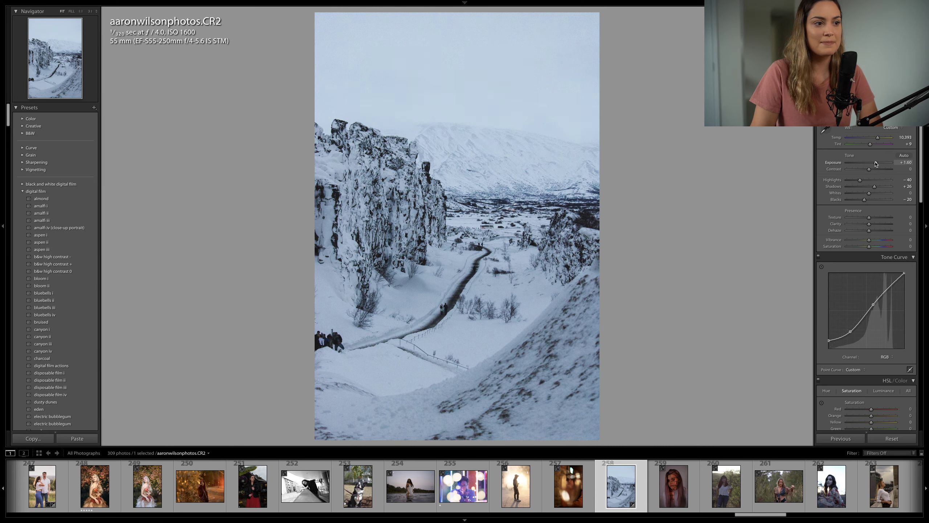
Step: In Split Toning, give the highlights a warm tint with hue 52 and saturation 14
scroll(876, 163, "down", 1)
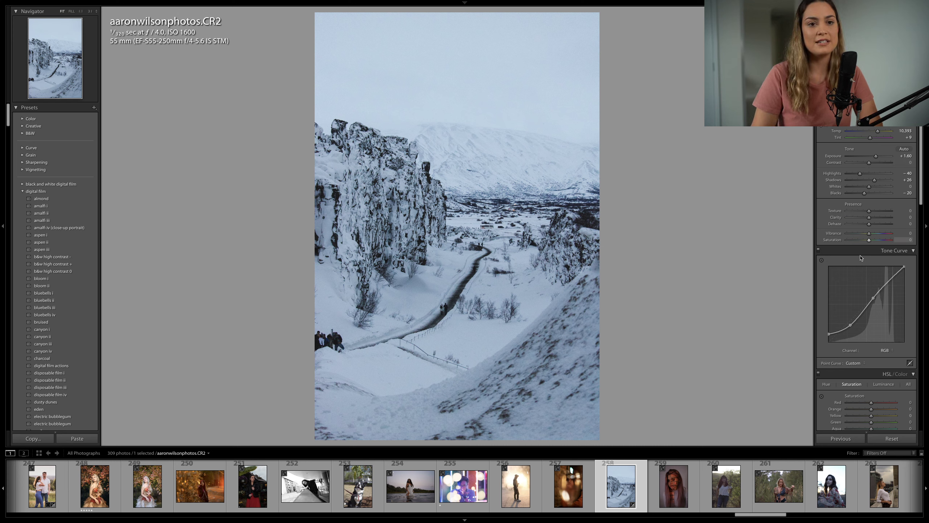
scroll(855, 276, "down", 4)
scroll(855, 278, "down", 3)
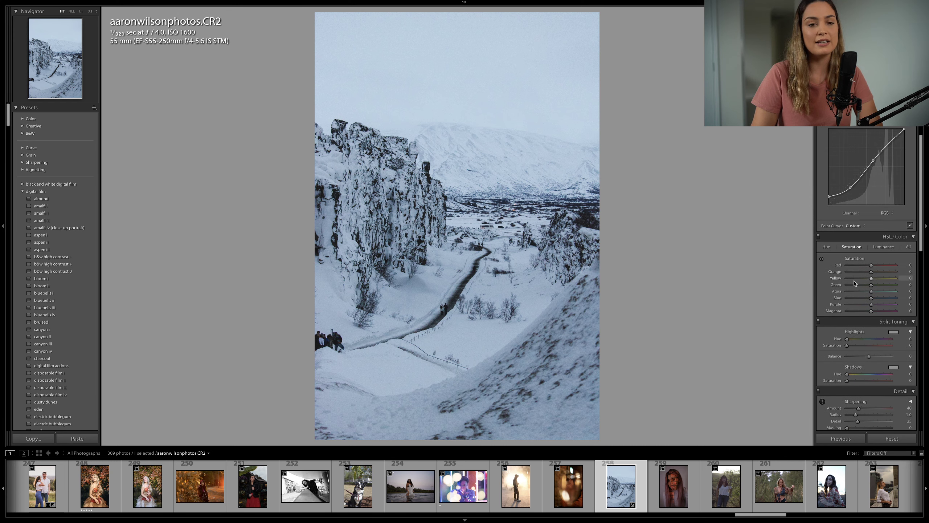
left_click(859, 346)
left_click_drag(848, 340, 853, 340)
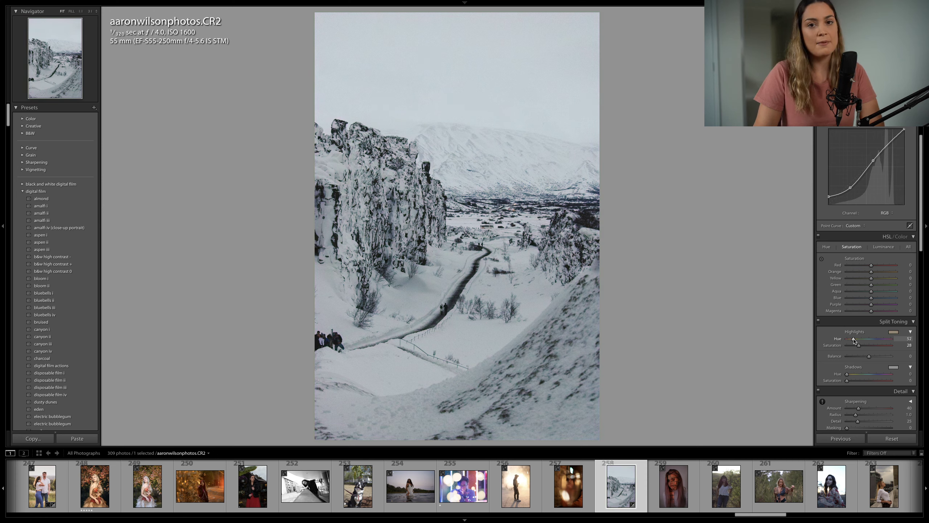
scroll(855, 339, "down", 1)
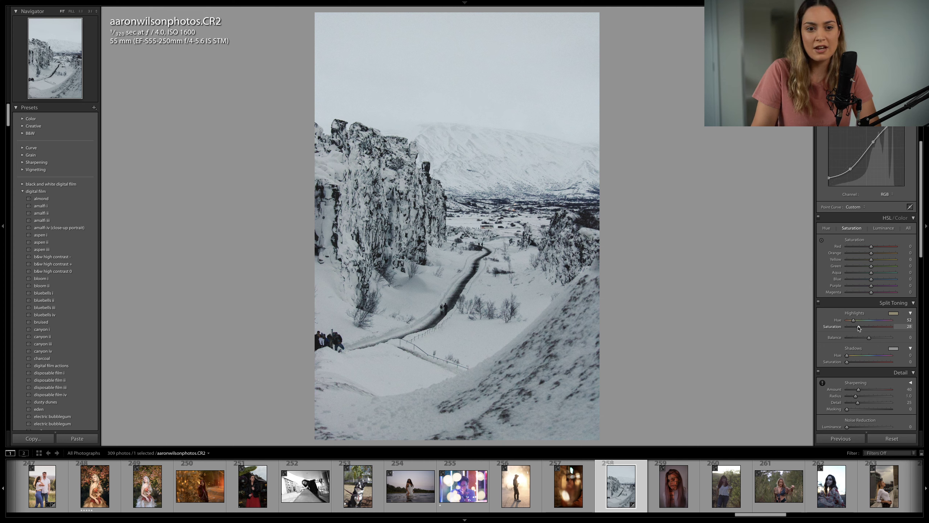
mouse_move(853, 321)
left_mouse_down()
mouse_move(870, 321)
mouse_move(852, 329)
mouse_move(853, 320)
left_mouse_up()
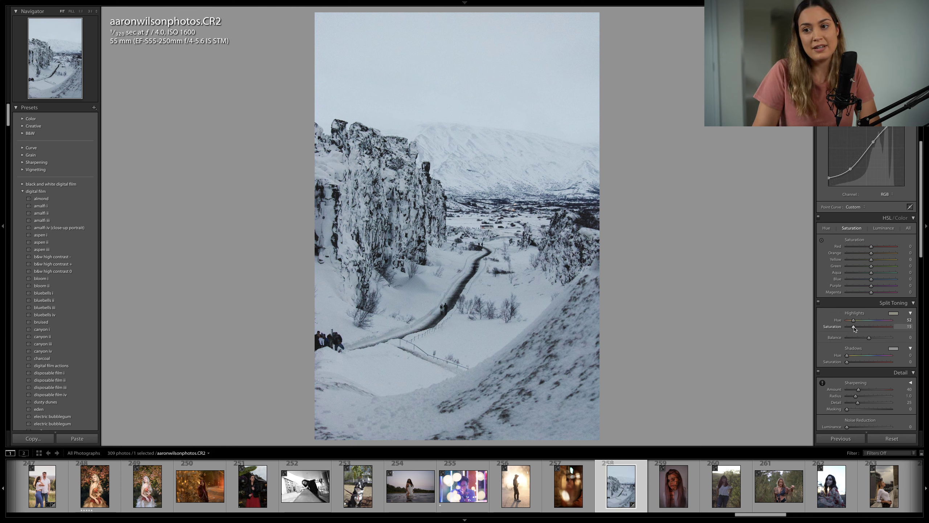
left_click_drag(854, 328, 853, 328)
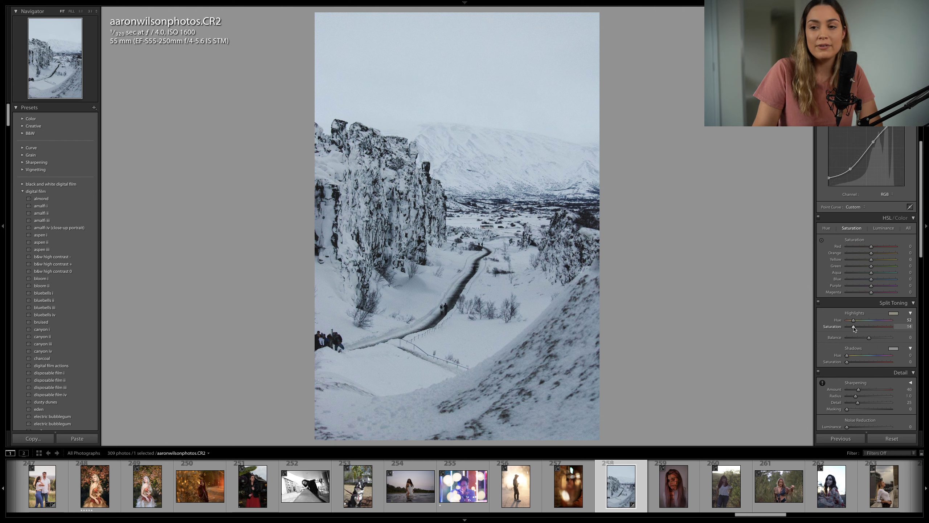
Step: Tint the split-toning shadows blue with hue 210 and saturation 5
scroll(854, 329, "down", 2)
mouse_move(848, 332)
left_mouse_down()
mouse_move(873, 329)
mouse_move(849, 335)
left_mouse_up()
key("i")
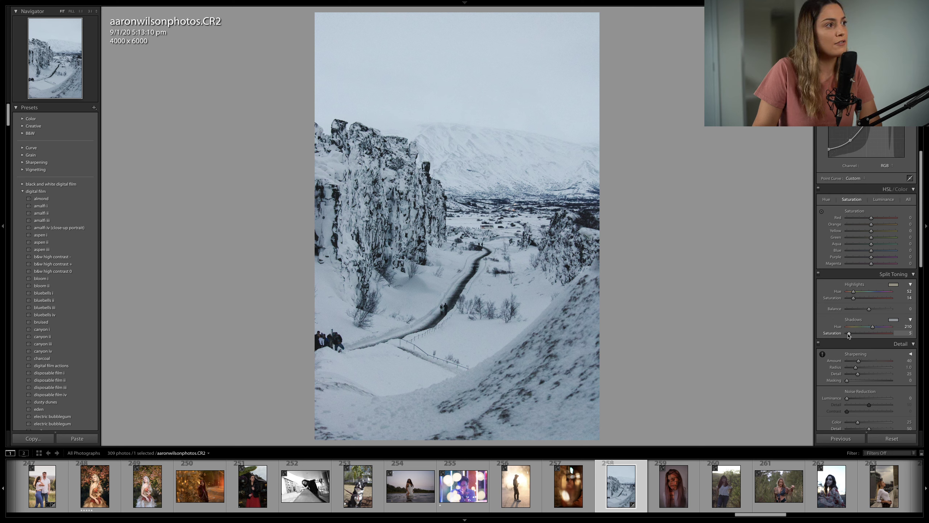
key("i")
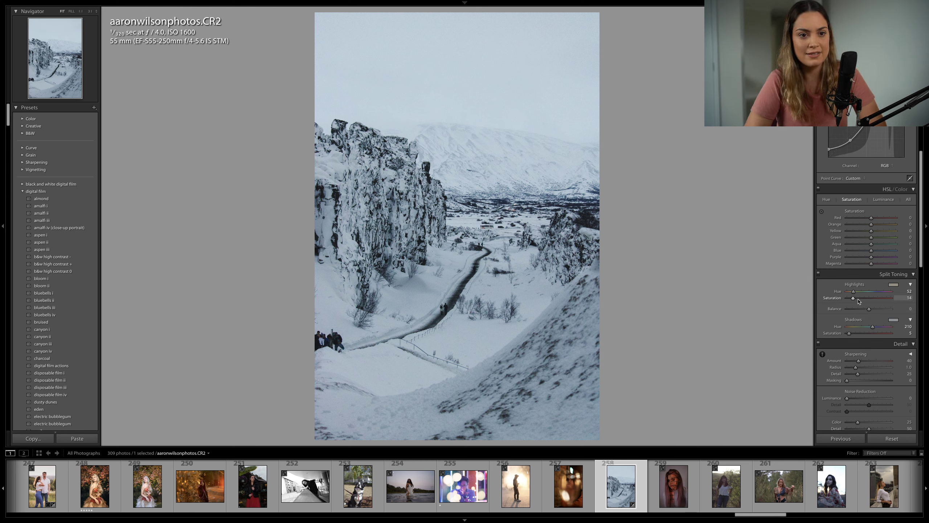
Step: Raise Exposure to +1.70 and compare the snowy landscape with its unedited version
scroll(891, 176, "up", 6)
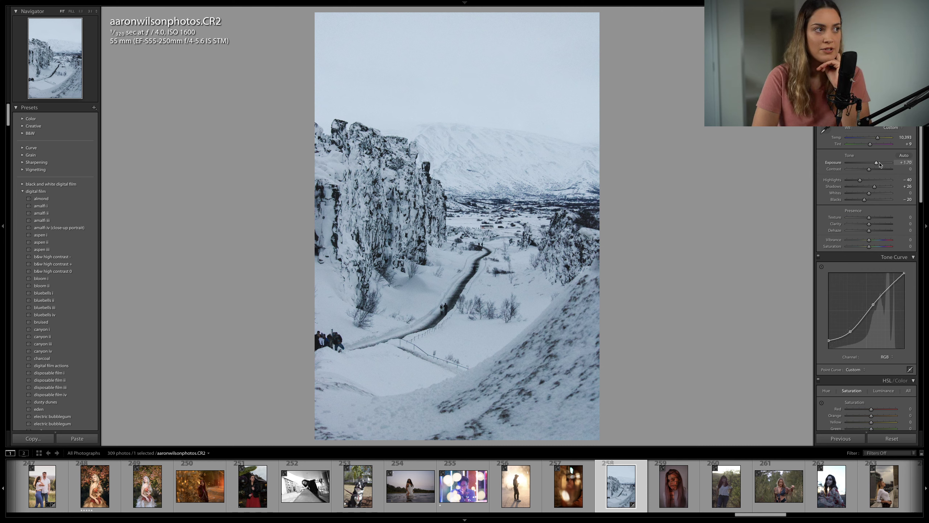
key("backslash")
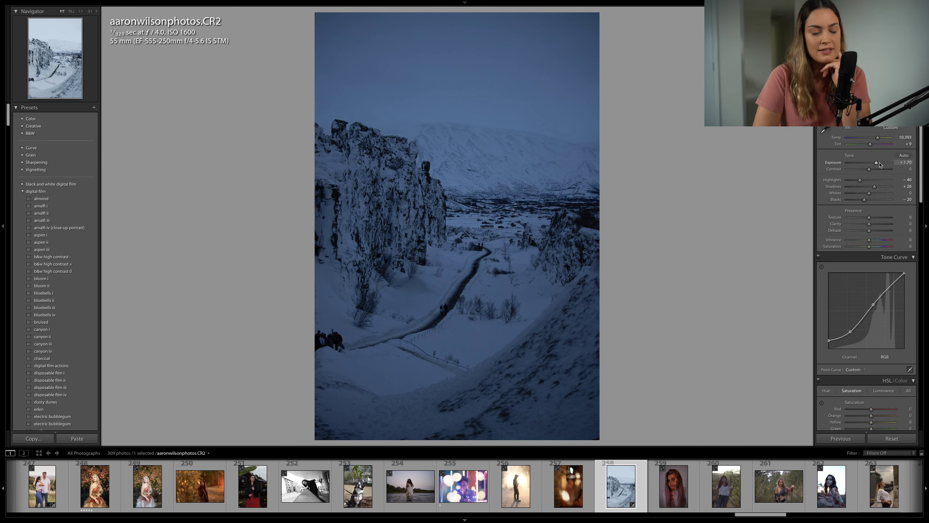
key("backslash")
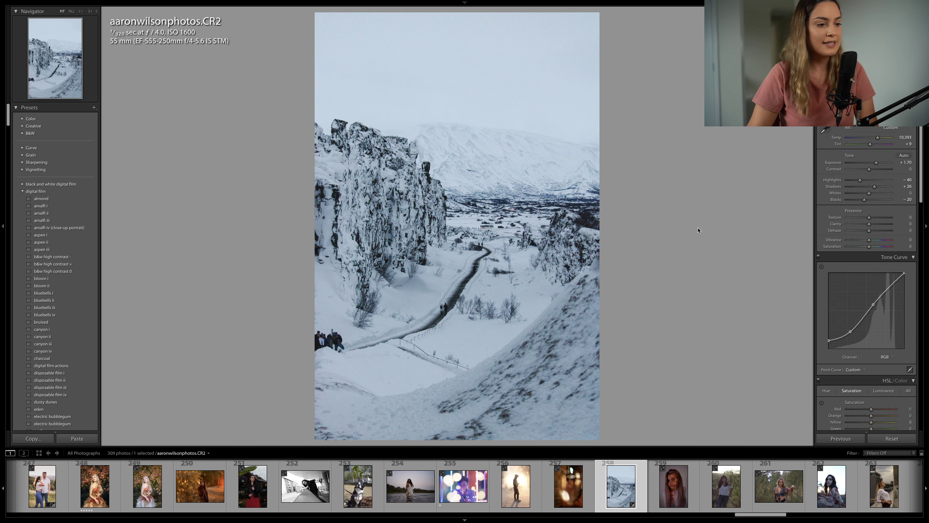
Step: Browse back through the photo collection and open the lakeside shot of the hooded man with a green backpack
scroll(583, 493, "left", 10)
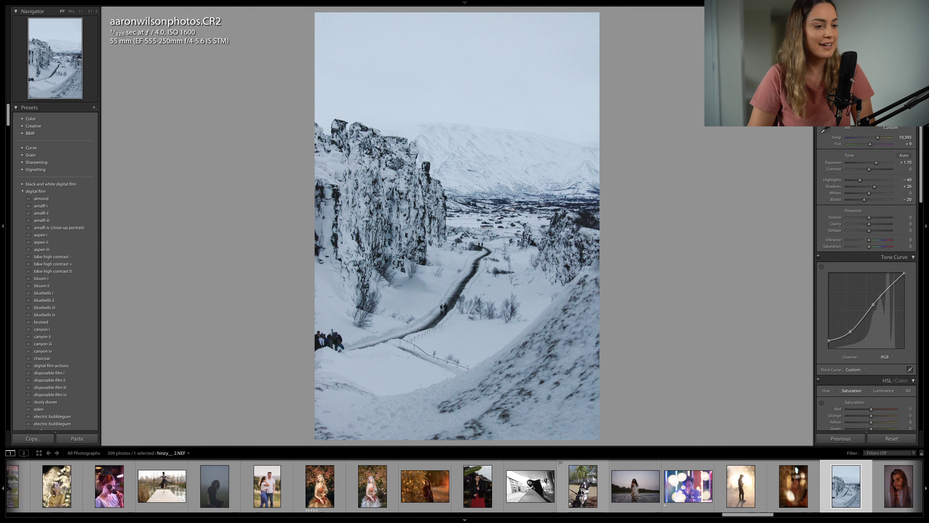
scroll(583, 493, "left", 10)
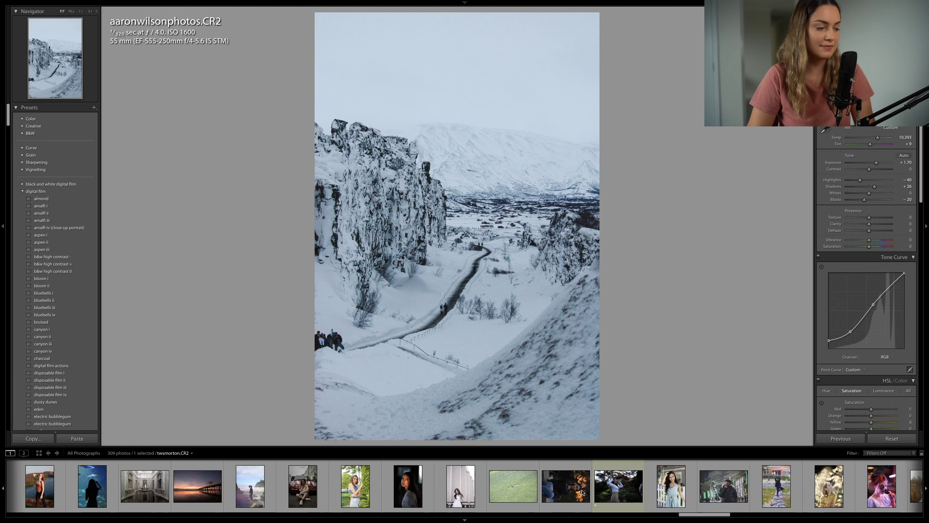
scroll(582, 492, "left", 10)
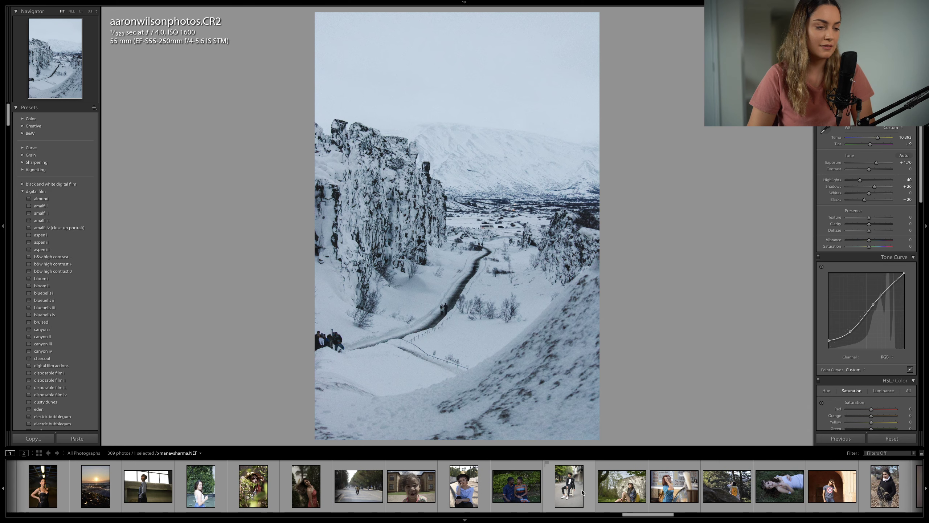
scroll(582, 492, "left", 10)
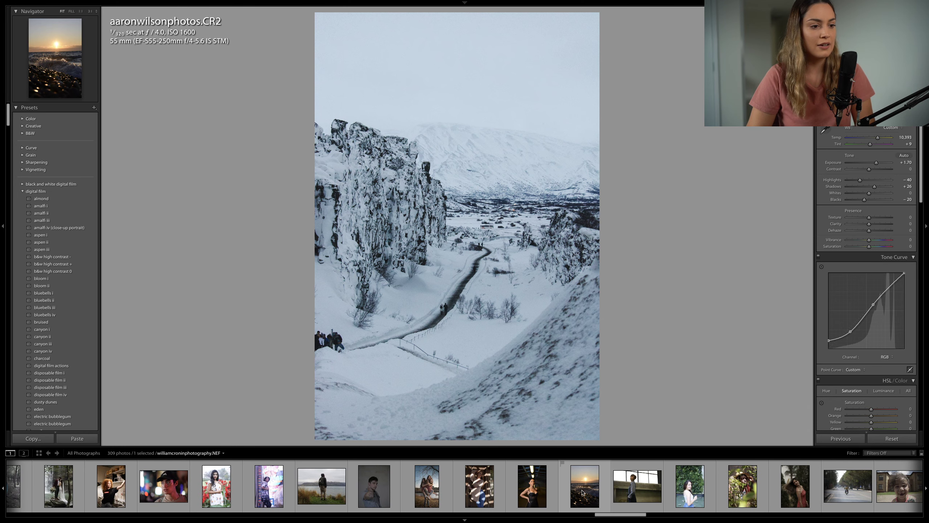
scroll(583, 493, "left", 3)
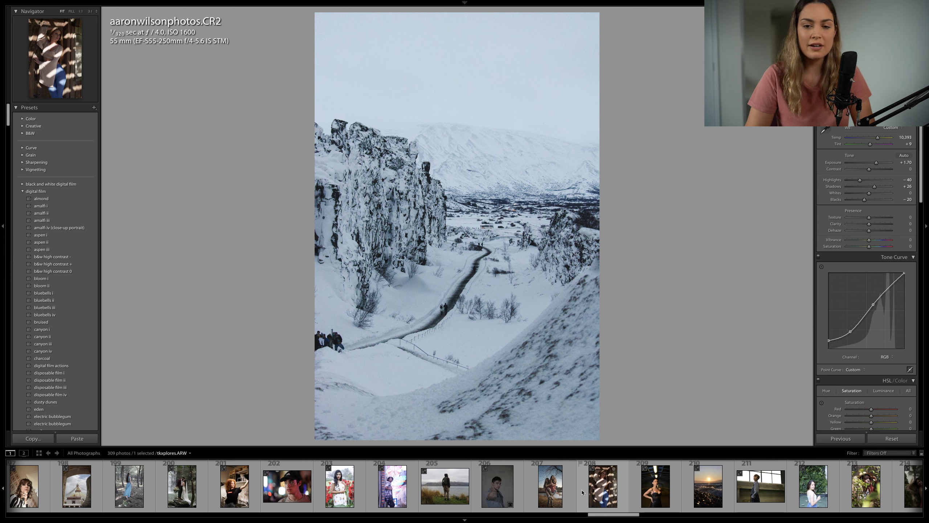
scroll(582, 489, "up", 2)
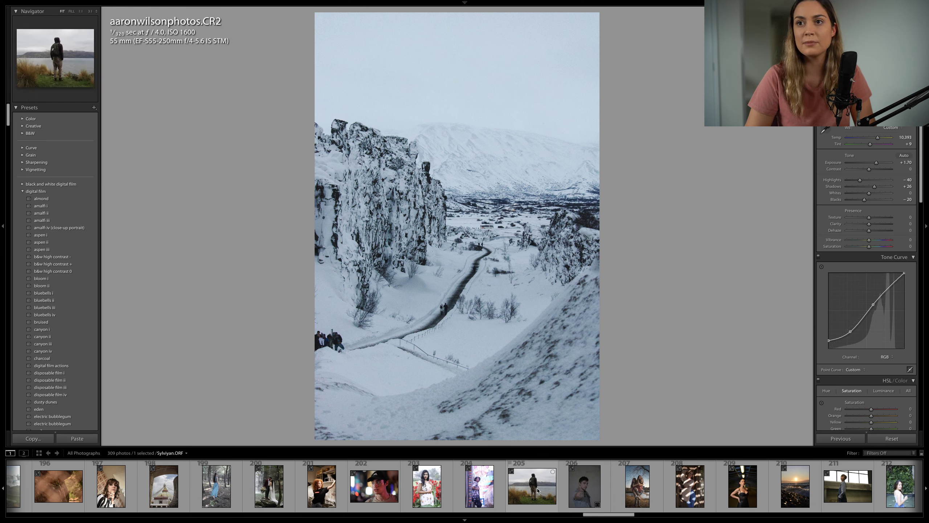
left_click(537, 491)
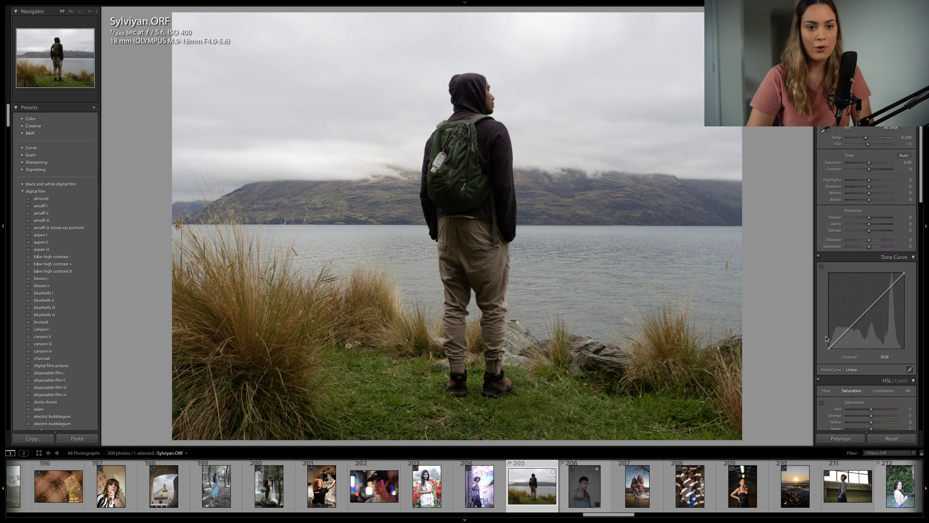
Step: Shape the lakeside photo's RGB curve as a faded S-curve, raising the black point and lowering the white point to about 91%
left_click_drag(826, 347, 865, 310)
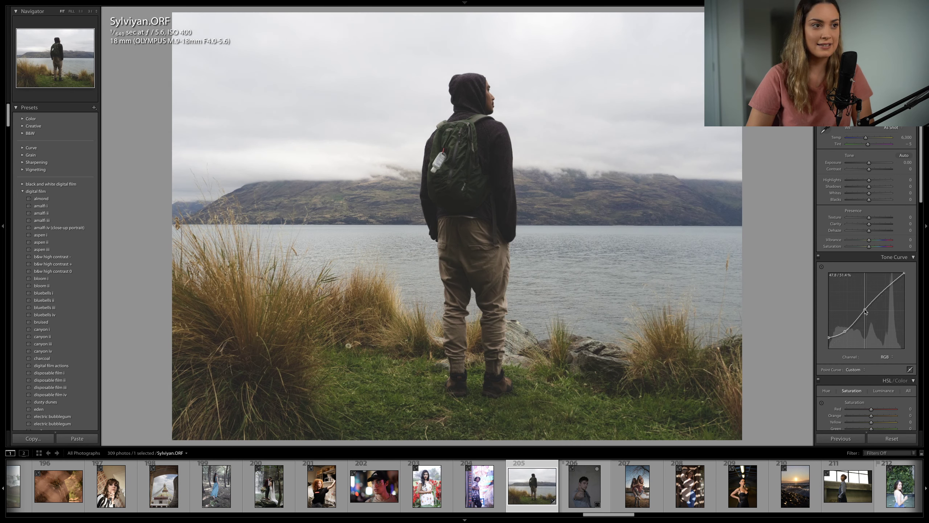
left_click_drag(905, 274, 909, 280)
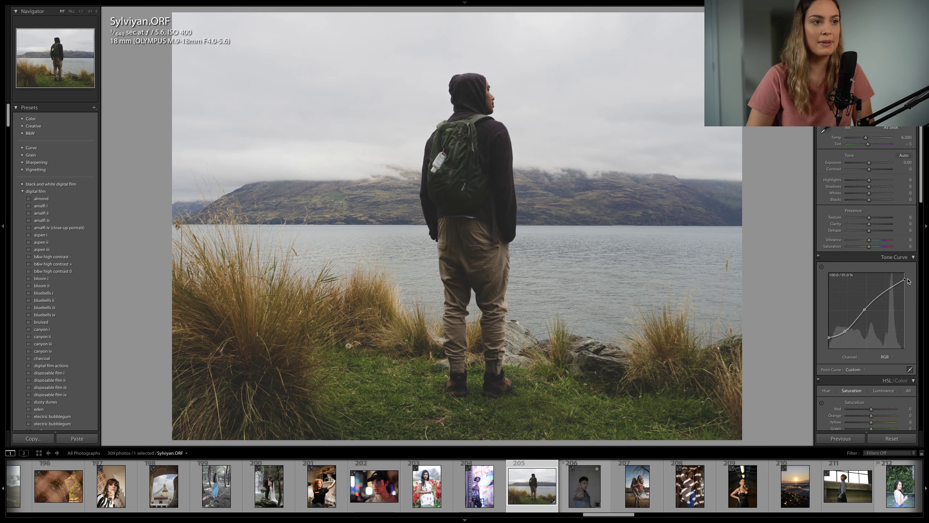
left_click(885, 291)
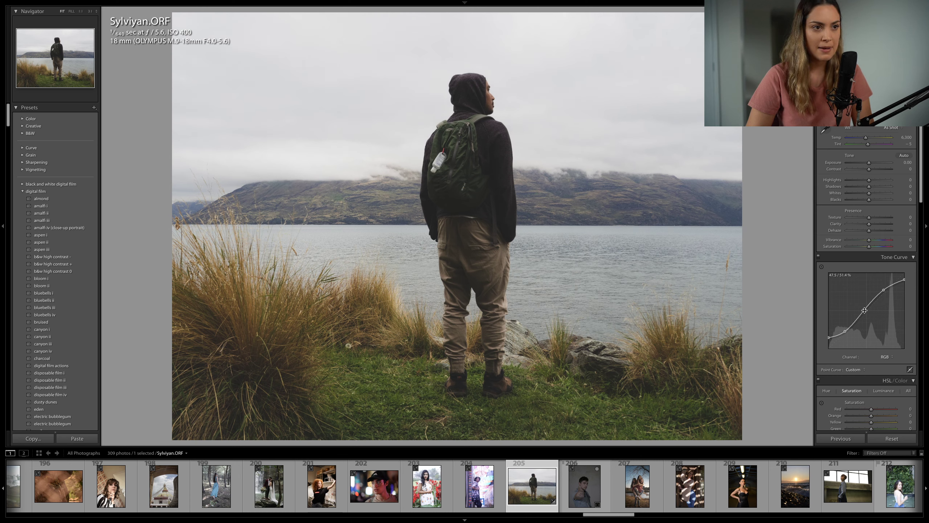
left_click_drag(865, 310, 845, 334)
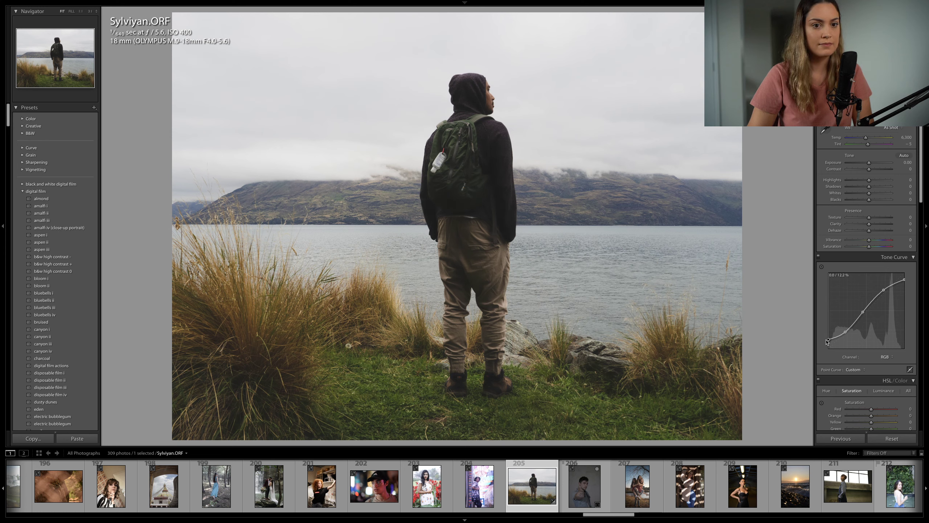
left_click_drag(845, 333, 846, 335)
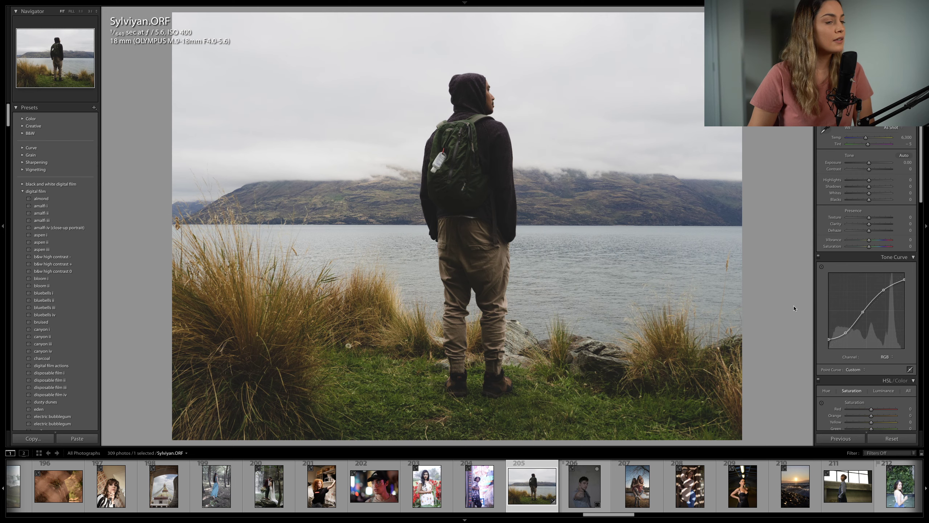
Step: Inspect the hooded man and his backpack up close, return to the full photo and show the HSL adjustments
left_click(473, 137)
left_click_drag(474, 137, 474, 171)
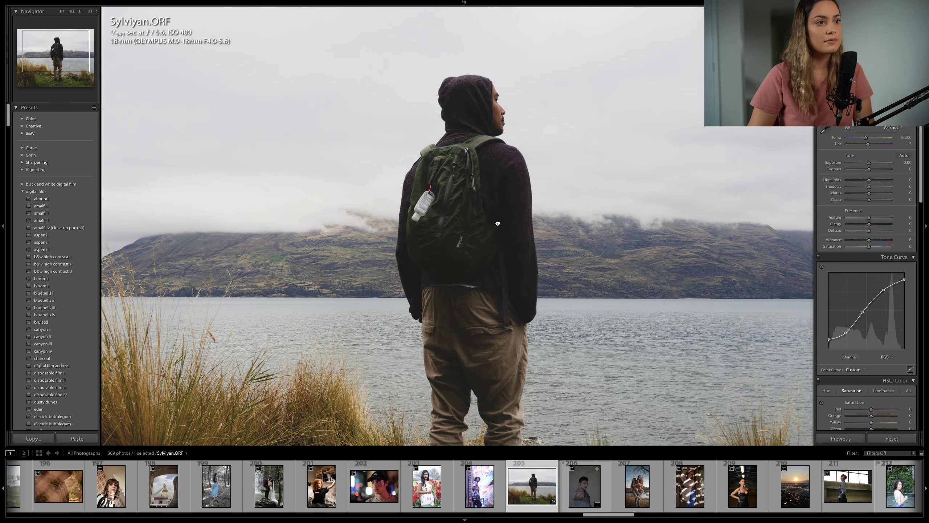
left_click(474, 171)
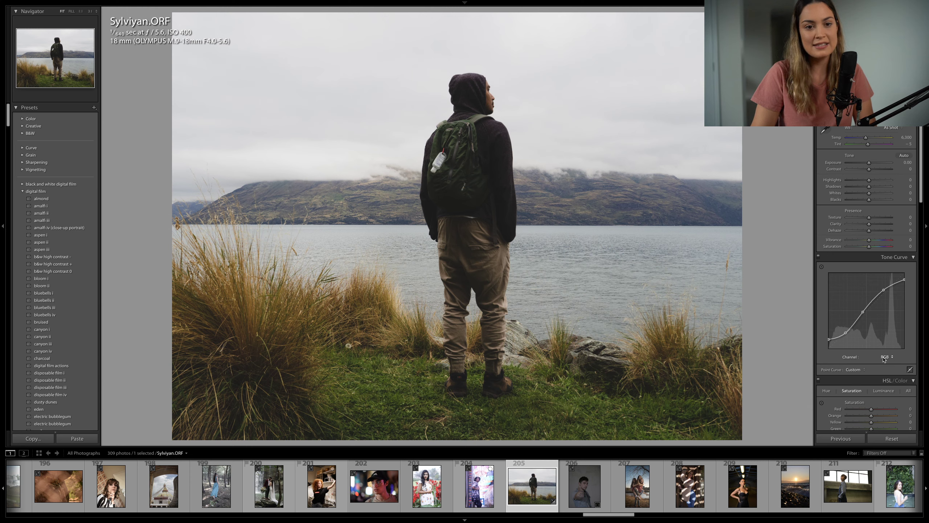
scroll(890, 359, "down", 3)
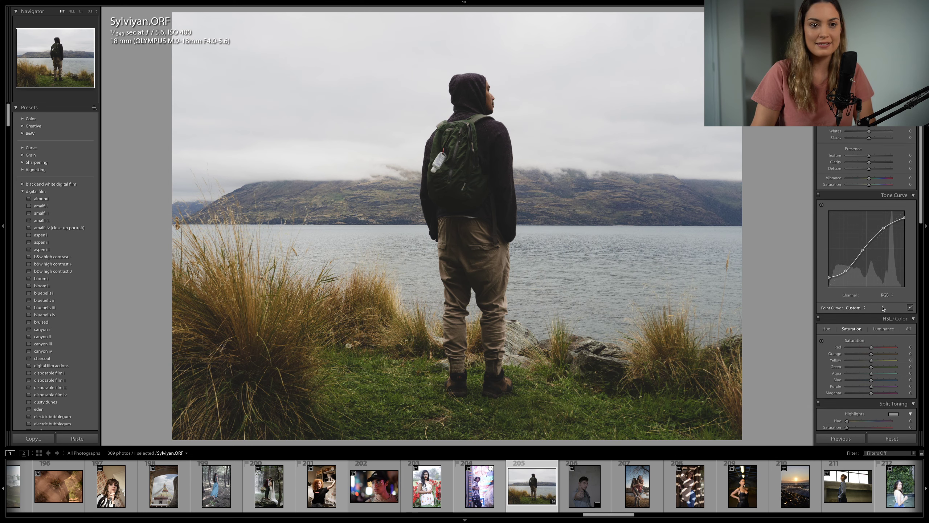
Step: Lift the black point of the blue channel curve slightly and anchor it with points in the shadows and upper midtones
left_click(885, 295)
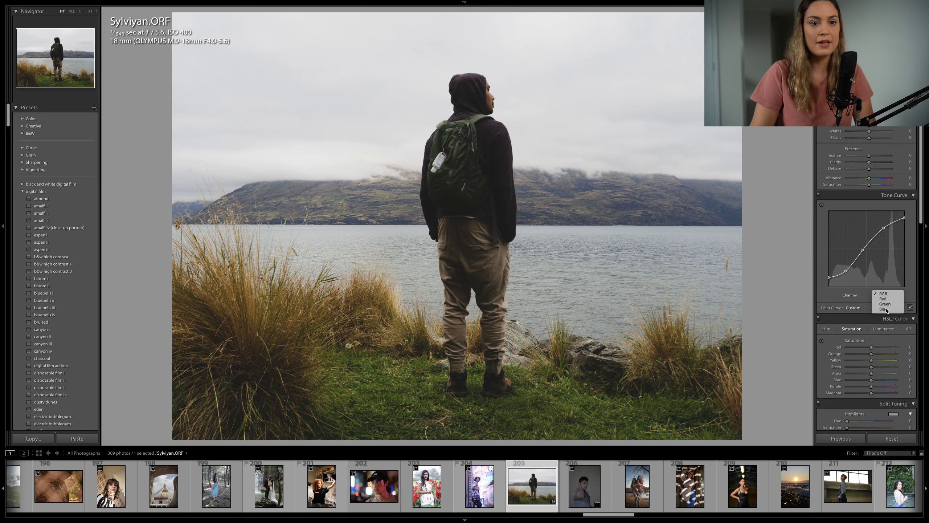
left_click(884, 309)
left_click_drag(827, 285, 844, 271)
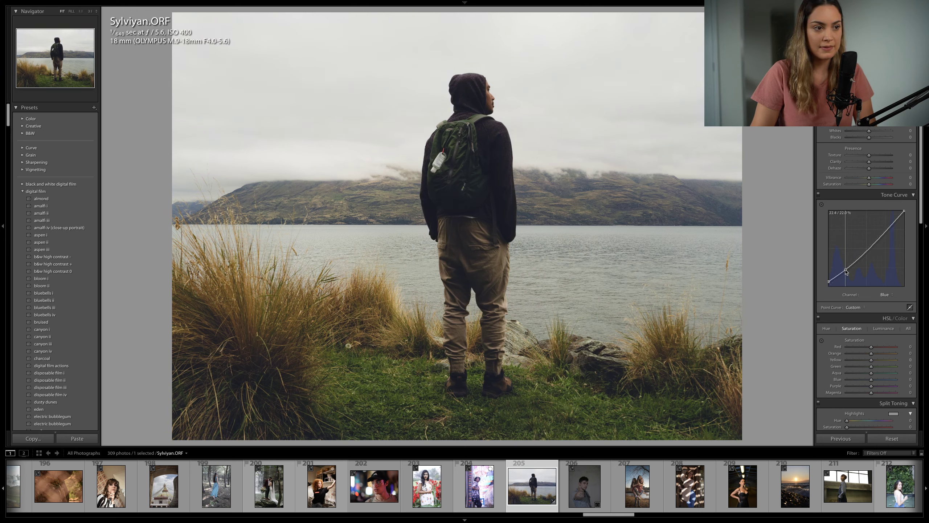
left_click_drag(878, 235, 875, 238)
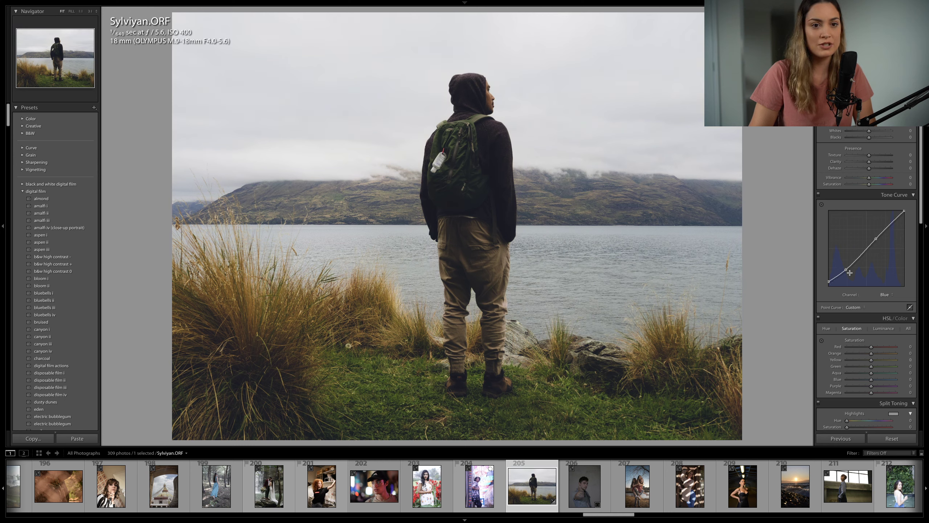
left_click_drag(846, 270, 847, 269)
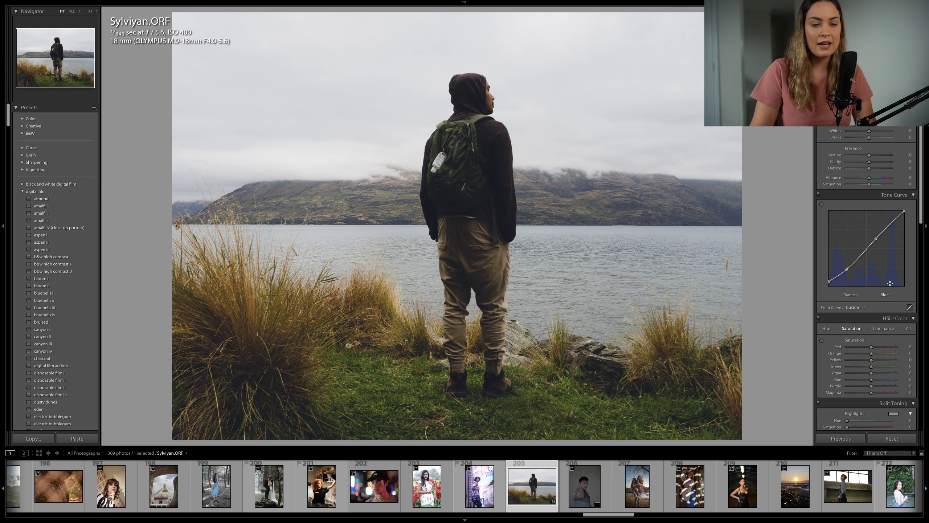
Step: Shape the red channel curve with a shadow point at about 30.6 / 29.4% and an anchor point in the highlights
left_click(889, 294)
left_click(890, 285)
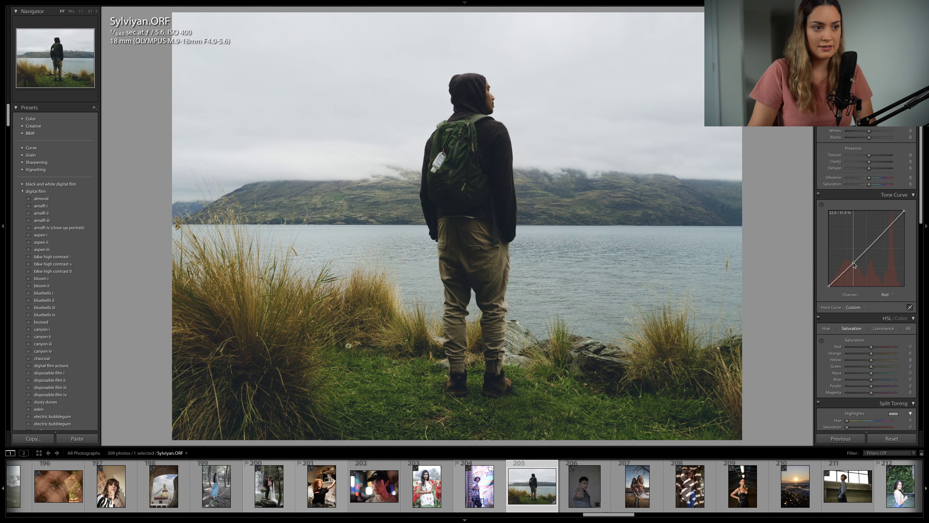
left_click(855, 264)
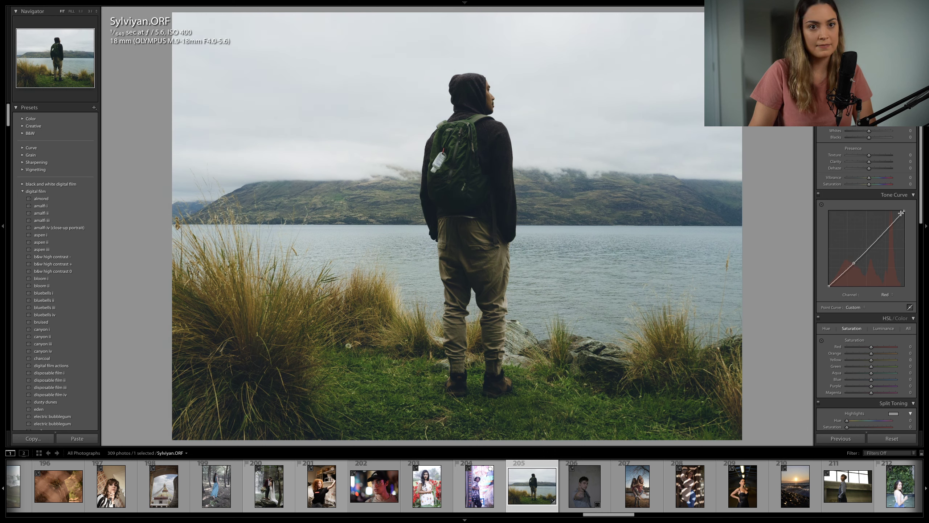
left_click_drag(905, 212, 906, 210)
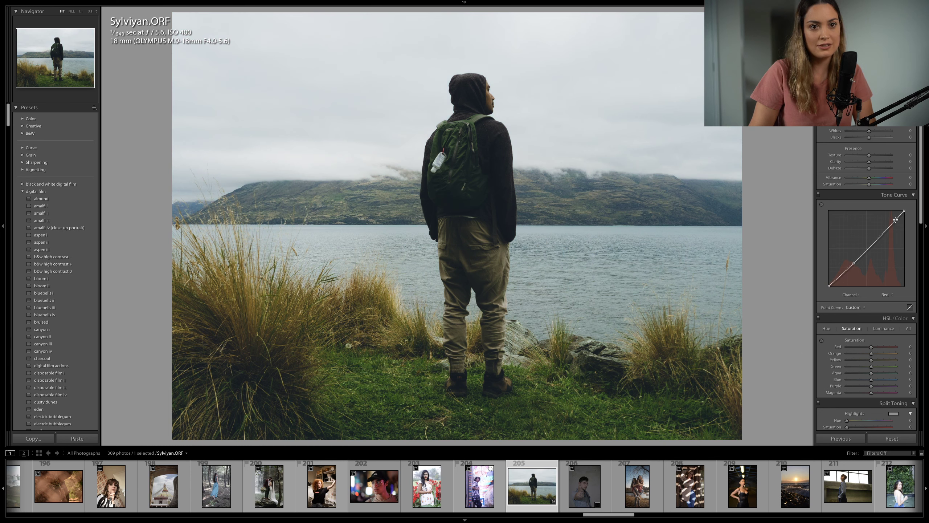
left_click(895, 222)
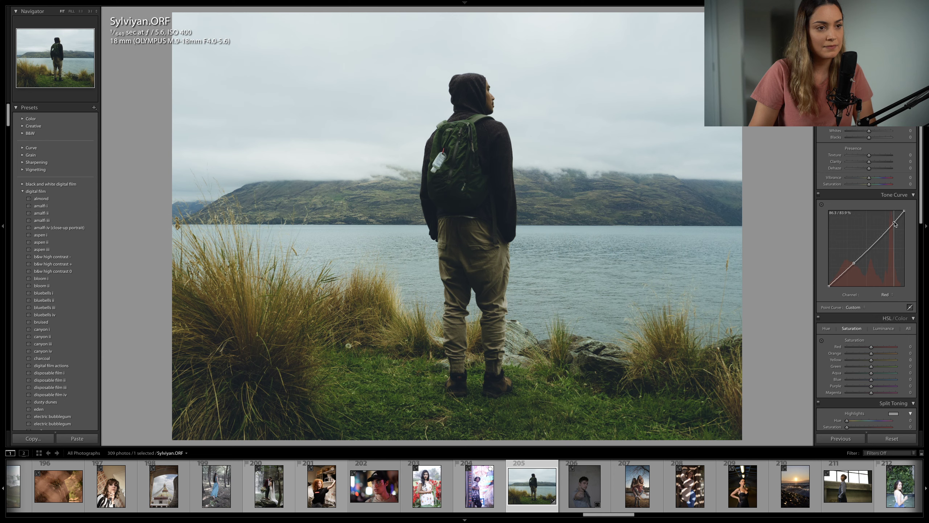
left_click(853, 263)
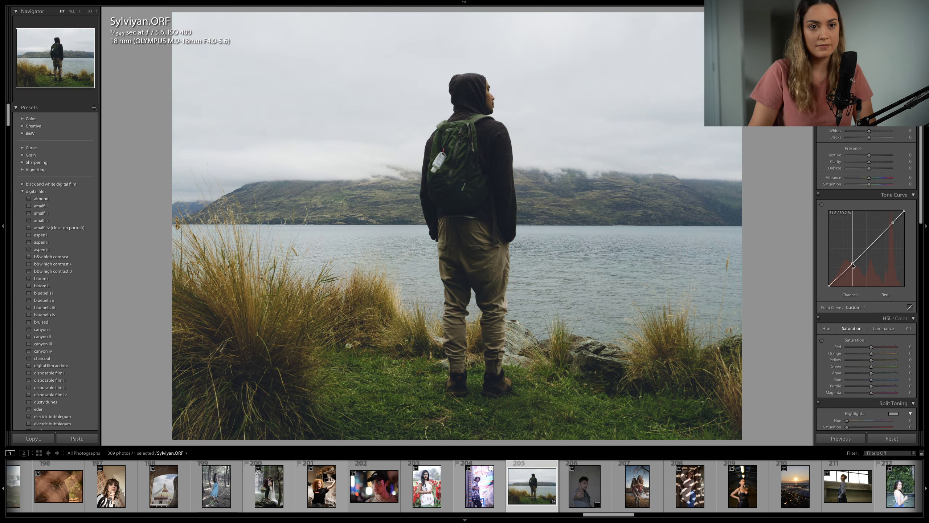
left_click_drag(854, 265, 853, 266)
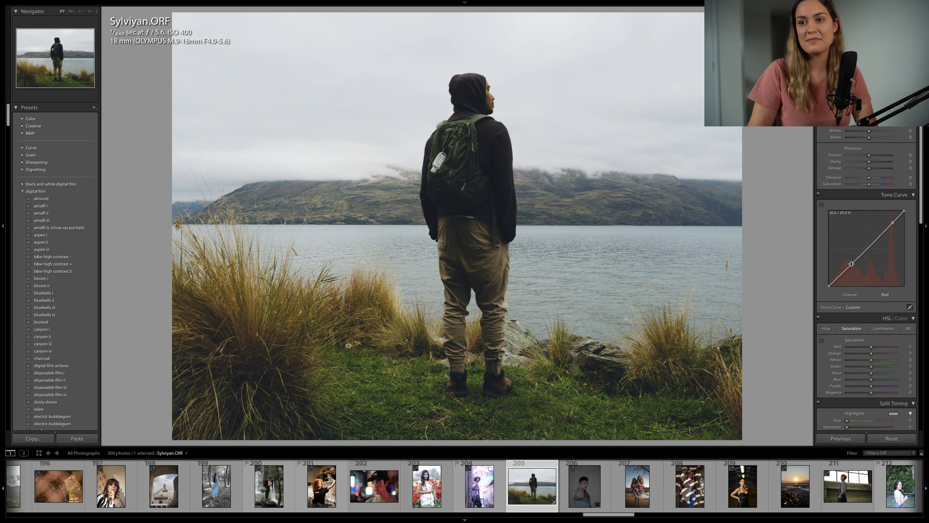
Step: Show the manual lens corrections and try out the purple Defringe amount, returning it to 0
scroll(858, 268, "down", 5)
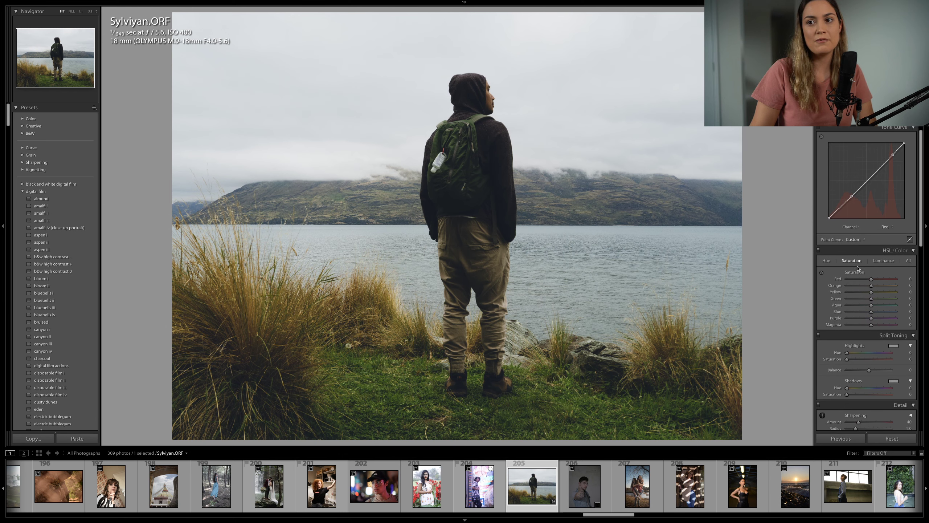
scroll(858, 268, "down", 4)
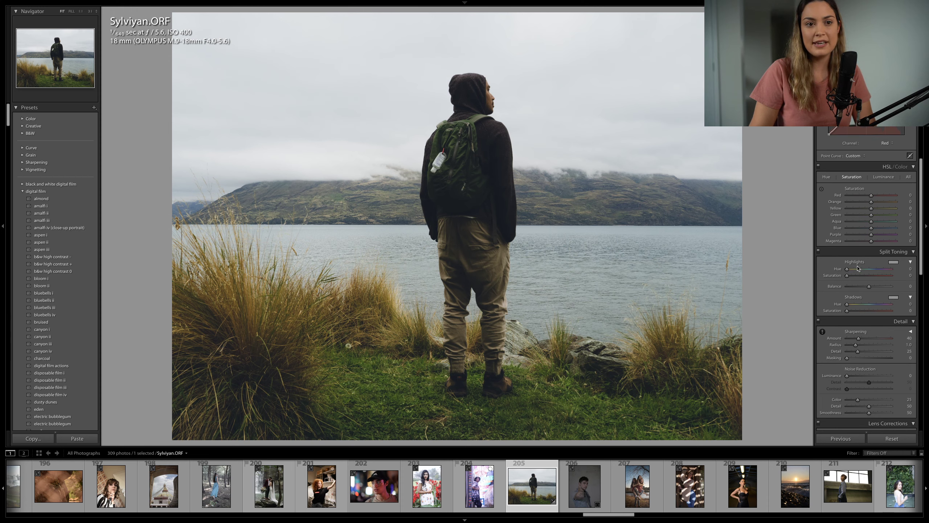
scroll(858, 268, "down", 5)
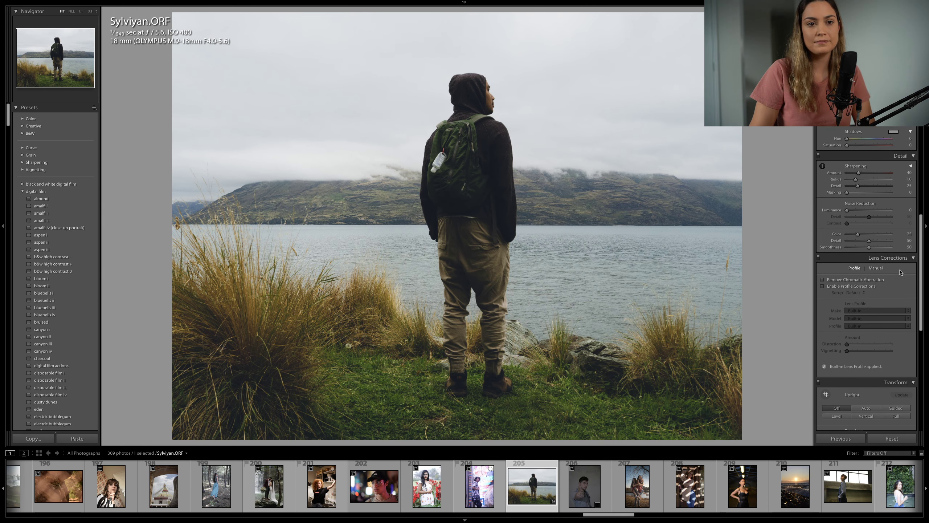
left_click(881, 268)
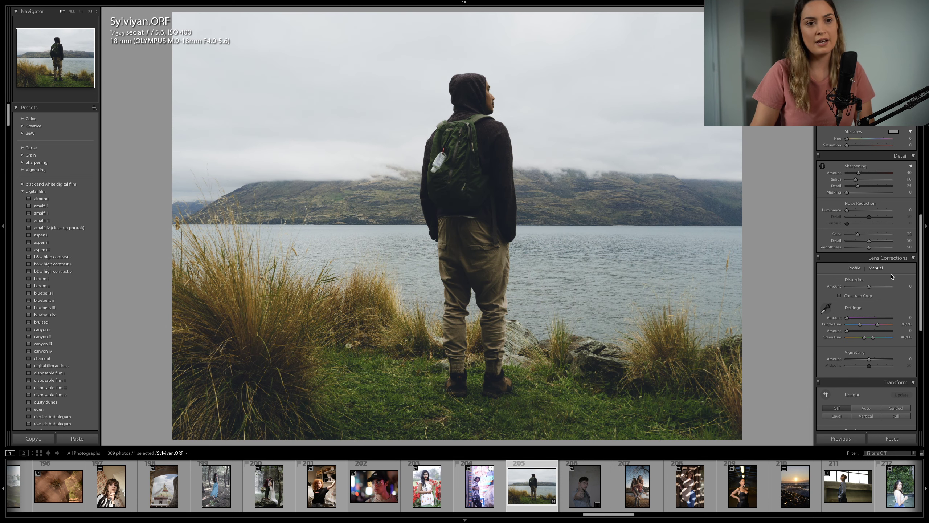
scroll(897, 266, "down", 1)
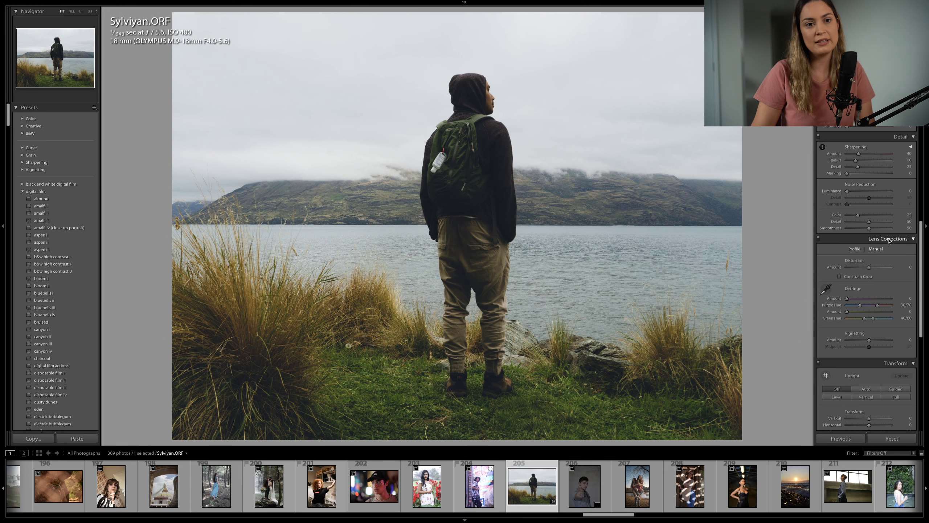
scroll(858, 321, "down", 1)
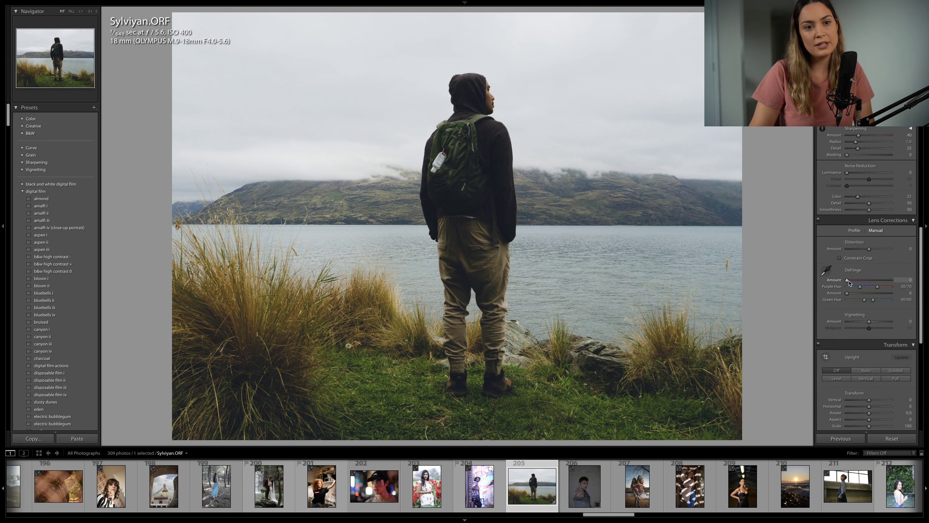
left_click_drag(848, 280, 859, 281)
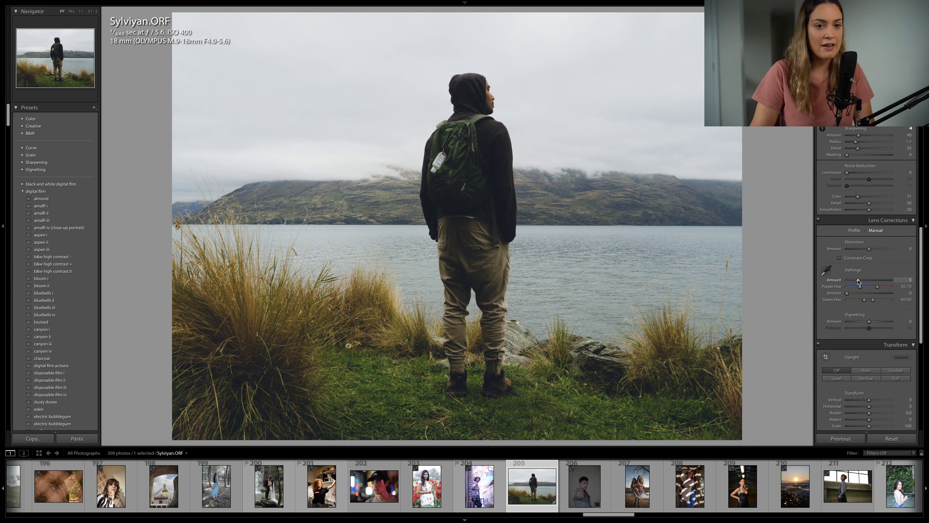
left_click_drag(861, 287, 813, 280)
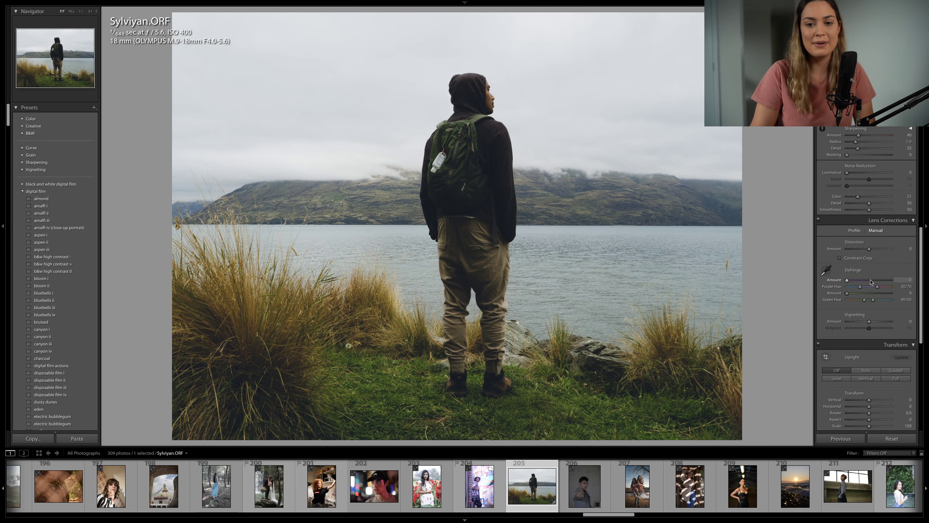
Step: Lift the lakeside photo's Shadows and set Blacks to -19 in the basic tone adjustments
scroll(873, 287, "up", 3)
scroll(871, 282, "up", 8)
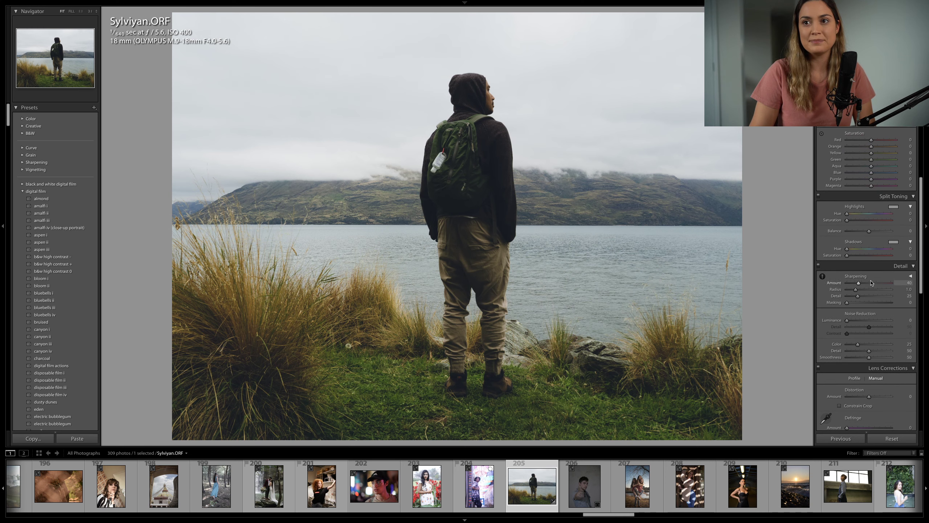
scroll(872, 282, "up", 6)
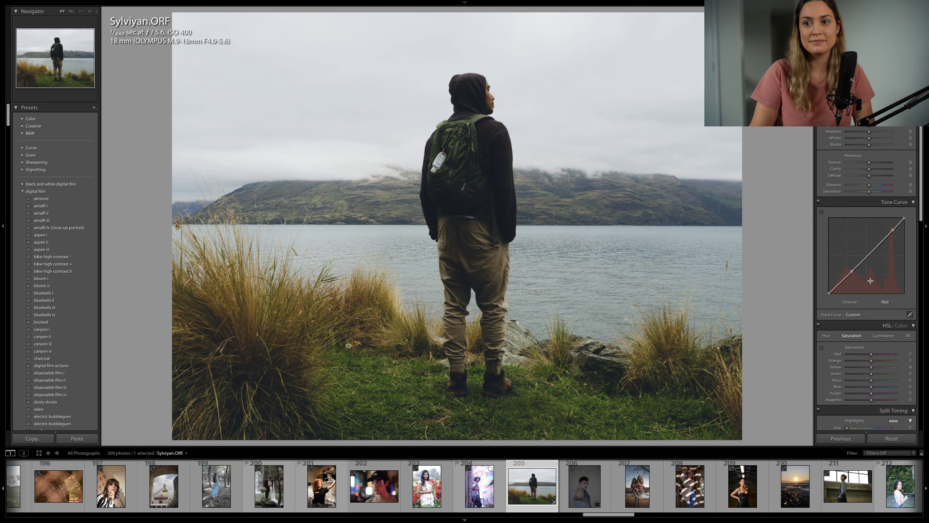
scroll(870, 280, "down", 2)
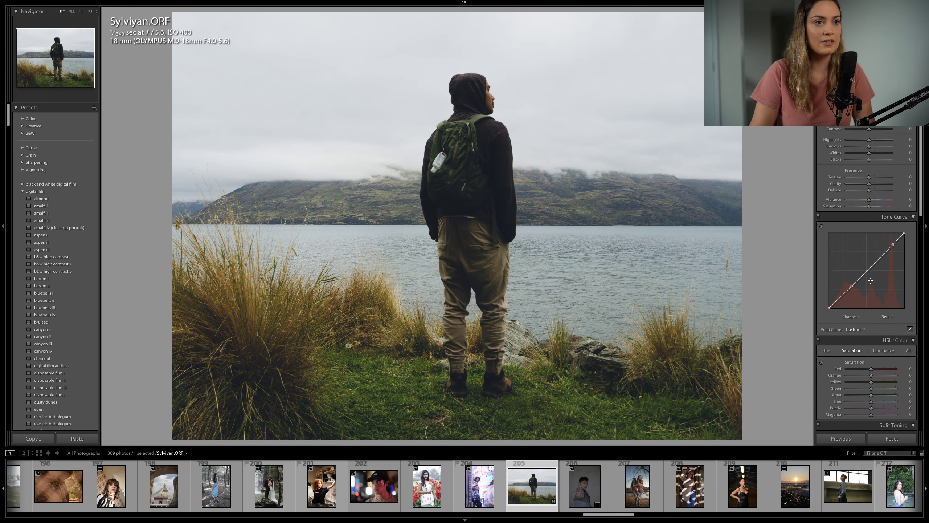
mouse_move(870, 142)
left_mouse_down()
mouse_move(881, 143)
mouse_move(866, 157)
left_mouse_up()
left_click_drag(864, 157, 859, 136)
Step: Reduce the HSL saturation of Green to -46 and Yellow to -39
scroll(874, 269, "down", 4)
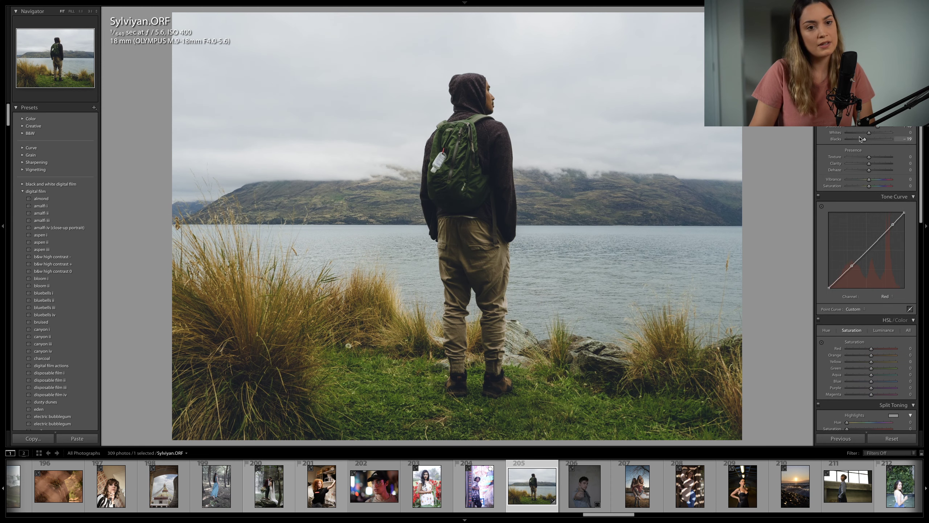
scroll(874, 269, "down", 3)
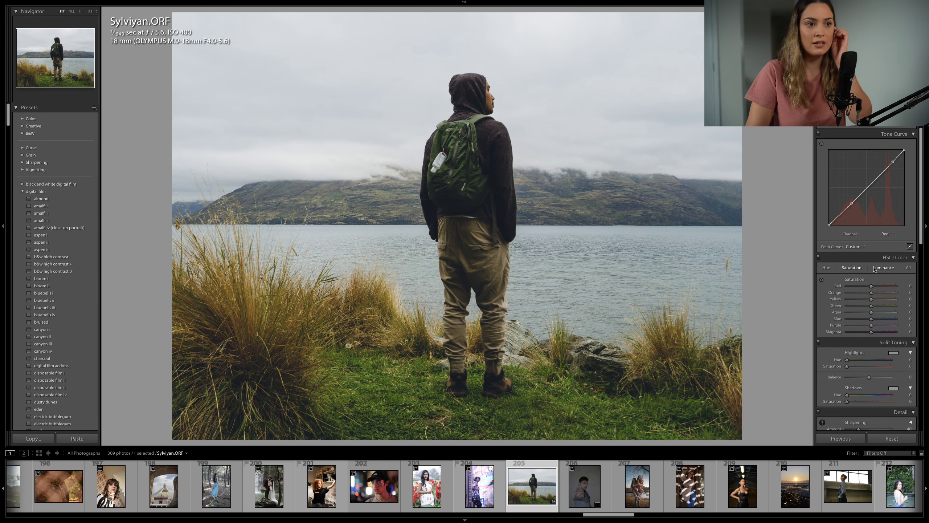
scroll(875, 269, "down", 1)
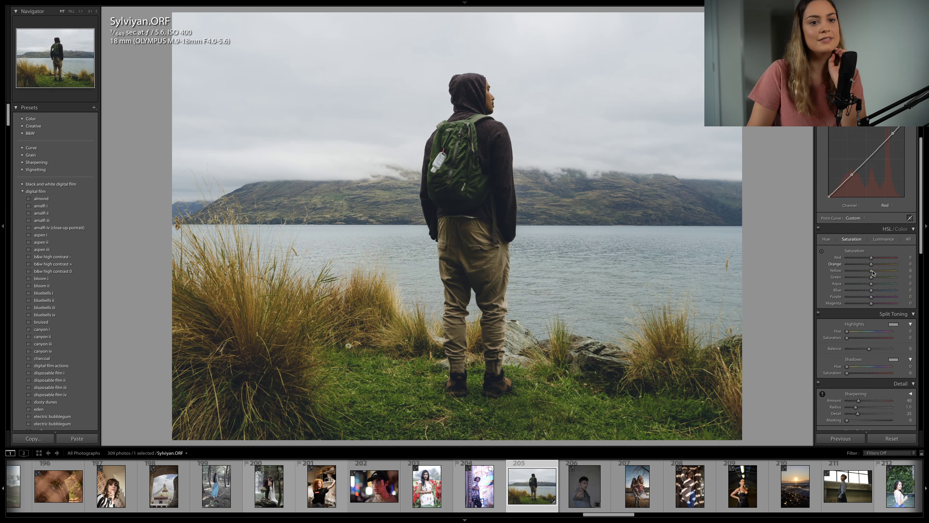
mouse_move(871, 277)
left_mouse_down()
mouse_move(858, 279)
mouse_move(861, 271)
left_mouse_up()
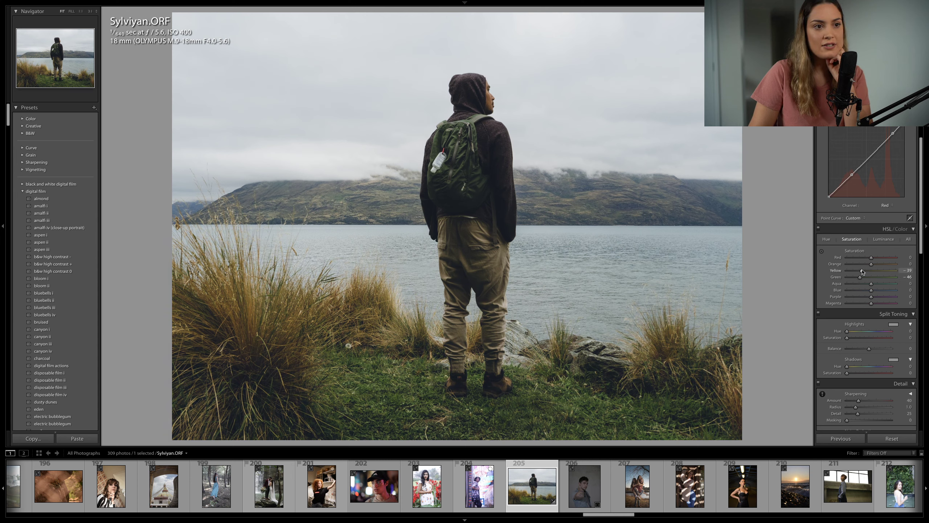
Step: Set HSL hue to Yellow -33 and Green -63, and luminance to Orange +20, Yellow -18, Green +32, Aqua -13 and Blue -24
left_click(826, 239)
mouse_move(873, 278)
left_mouse_down()
mouse_move(854, 278)
mouse_move(863, 272)
left_mouse_up()
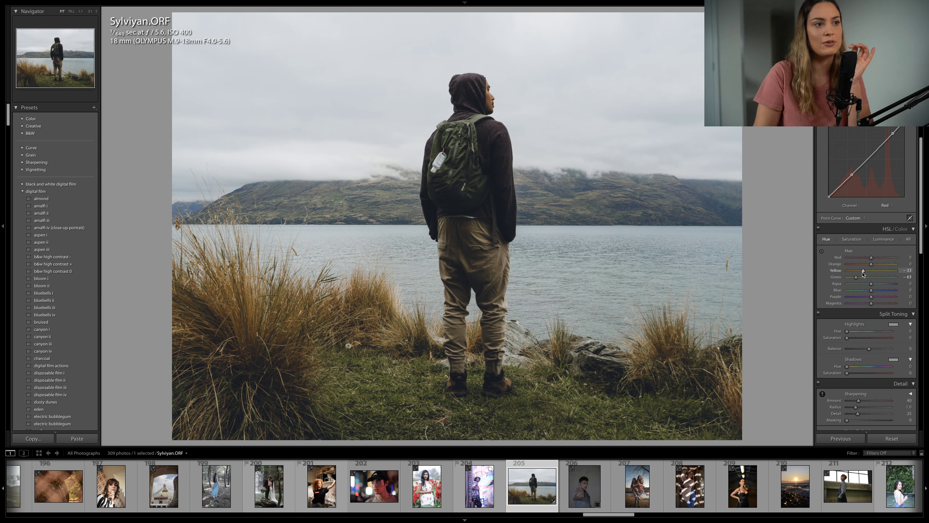
left_click(883, 239)
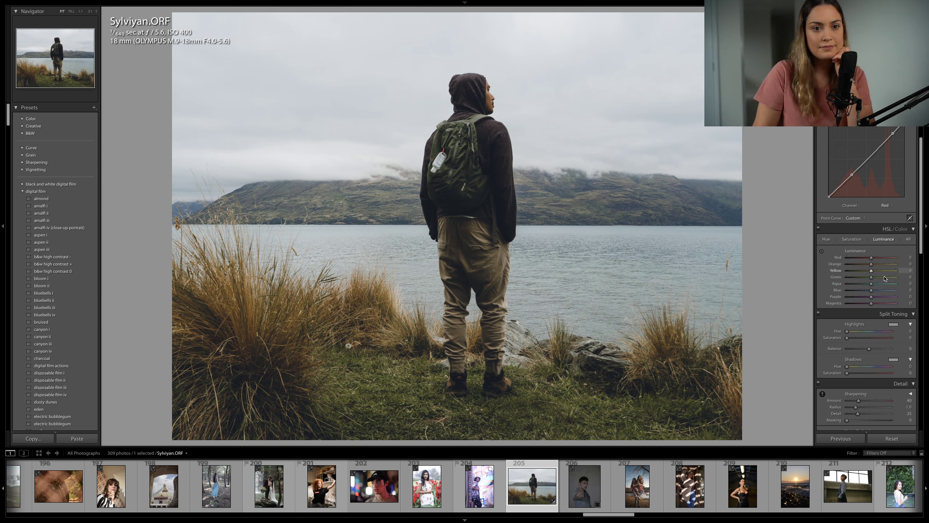
left_click_drag(872, 264, 869, 285)
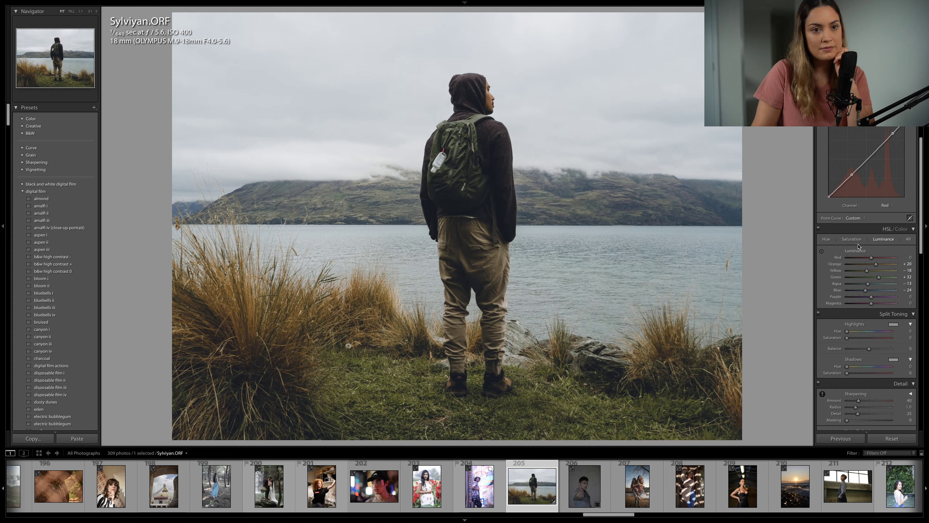
Step: Split-tone the highlights with hue 180, saturation 7 and the shadows with hue 27, saturation 17, and compare with the unedited photo
scroll(858, 245, "down", 1)
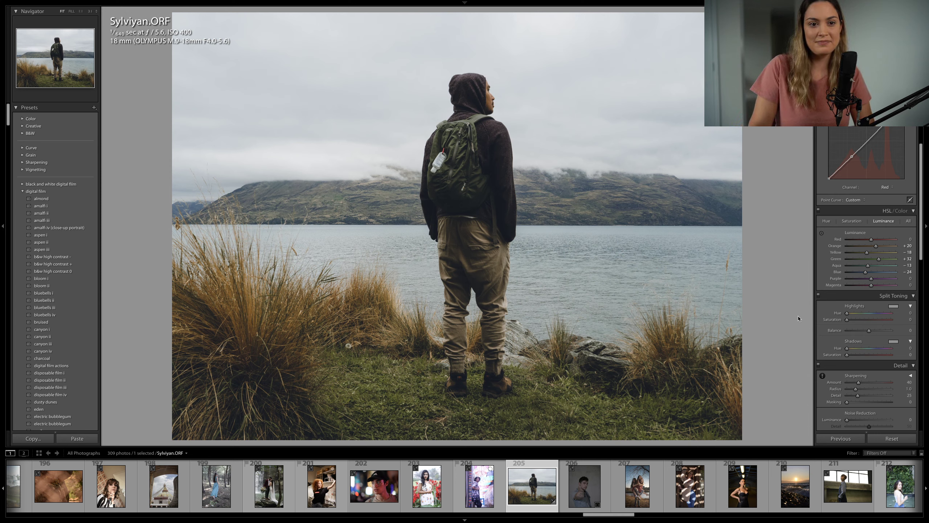
mouse_move(854, 319)
left_mouse_down()
mouse_move(871, 315)
mouse_move(850, 321)
left_mouse_up()
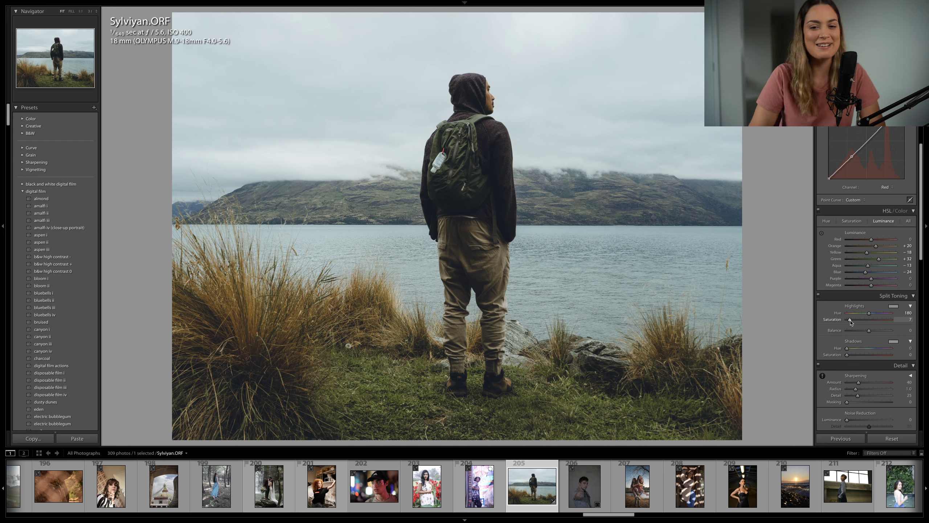
mouse_move(847, 355)
left_mouse_down()
mouse_move(859, 357)
mouse_move(850, 349)
left_mouse_up()
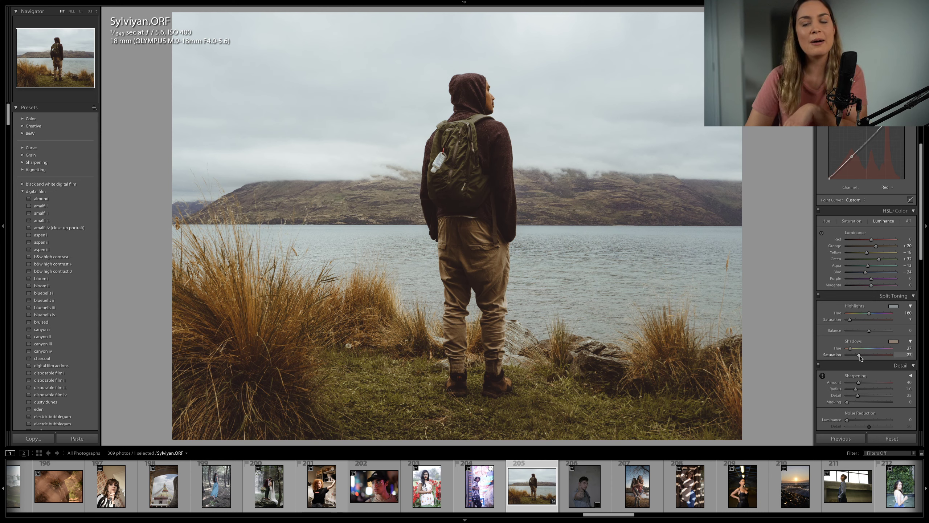
left_click_drag(860, 356, 856, 357)
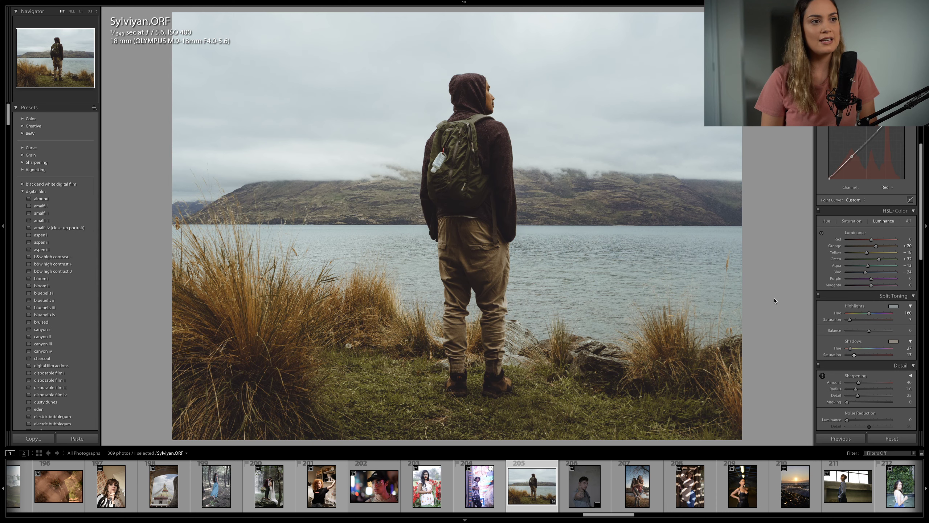
key("backslash")
key("backslash")
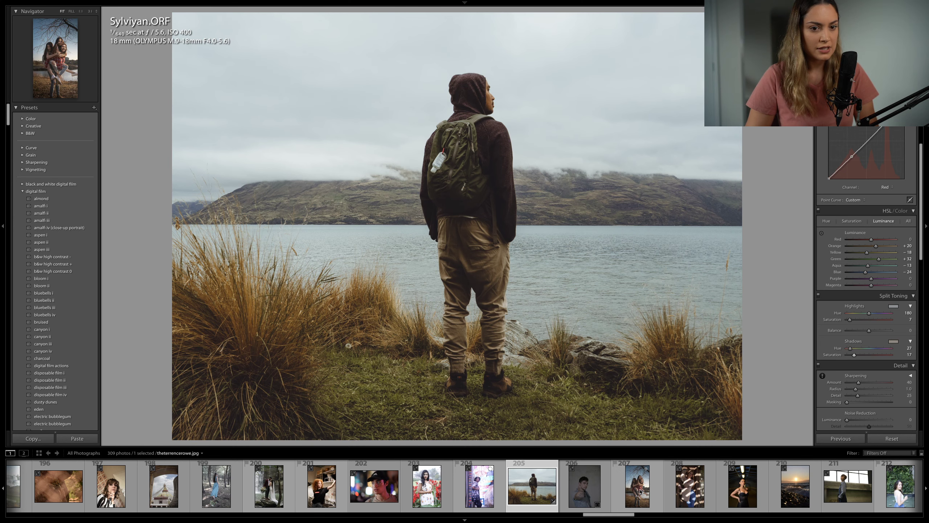
Step: Open the portrait sebasgl_photo.CR2 of the woman leaning on a concrete wall for editing
scroll(640, 491, "right", 5)
scroll(640, 491, "right", 10)
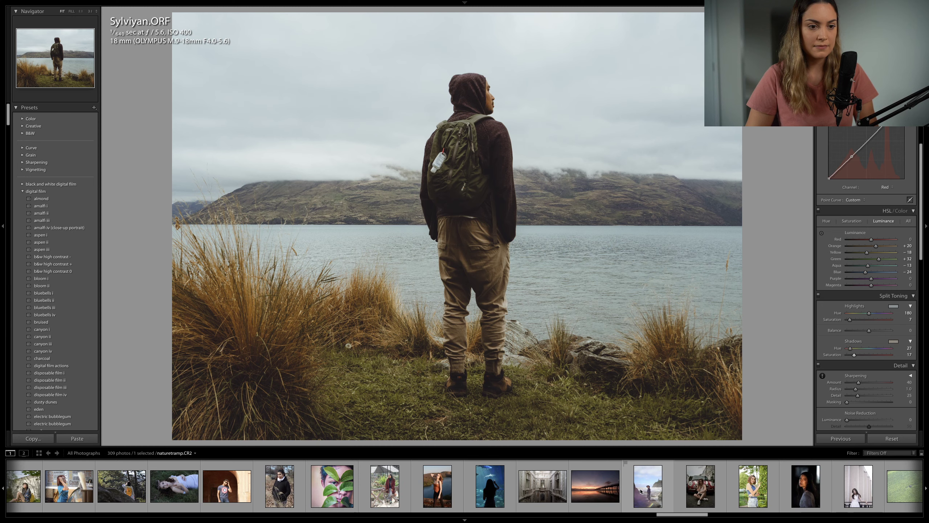
scroll(641, 491, "right", 10)
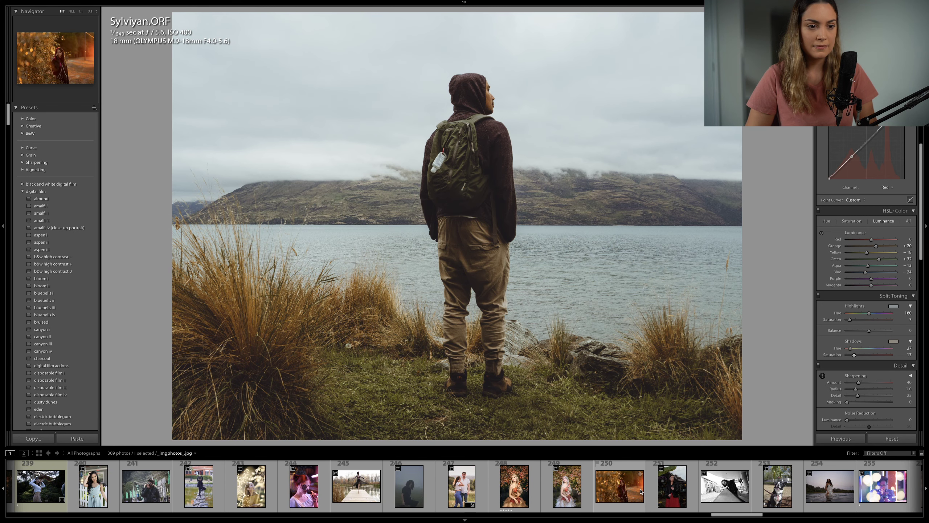
scroll(640, 491, "right", 5)
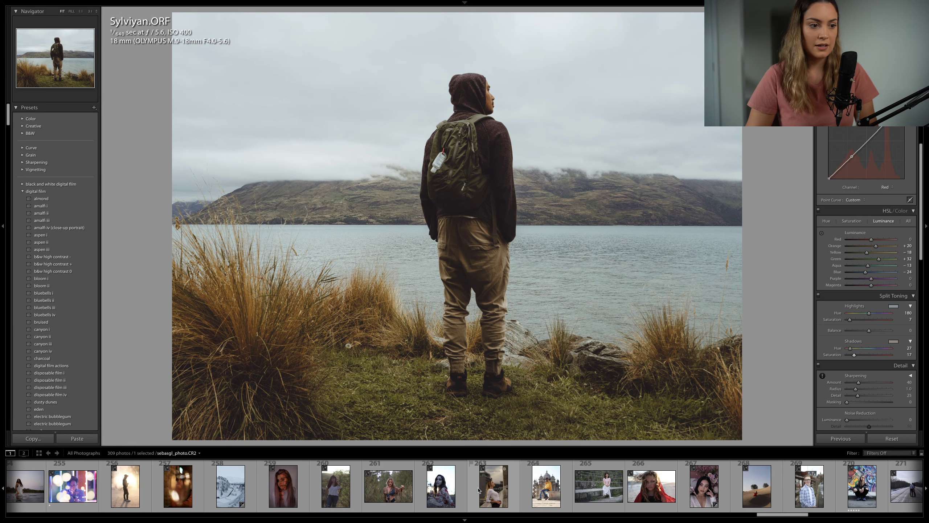
left_click(492, 490)
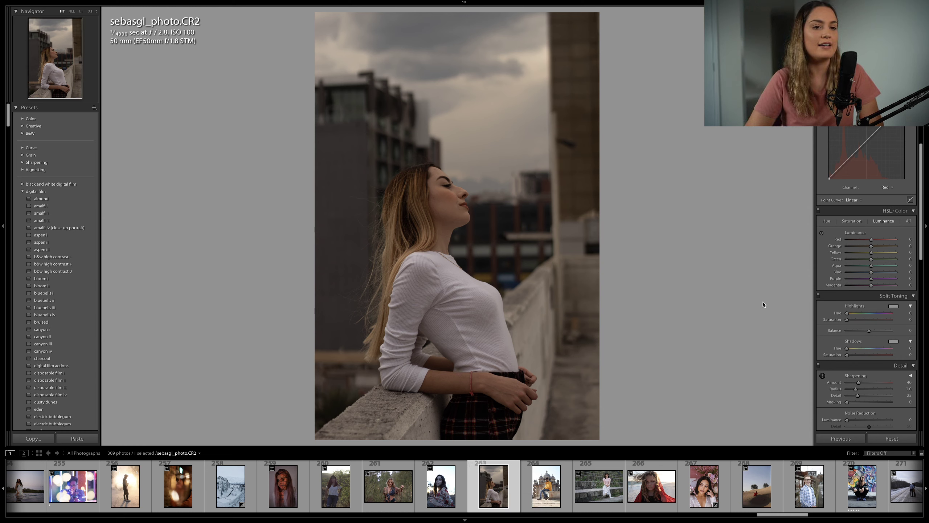
Step: Set the portrait's Exposure to +1.05 and Highlights to -24, and show the RGB channel in the tone curve
scroll(883, 304, "up", 4)
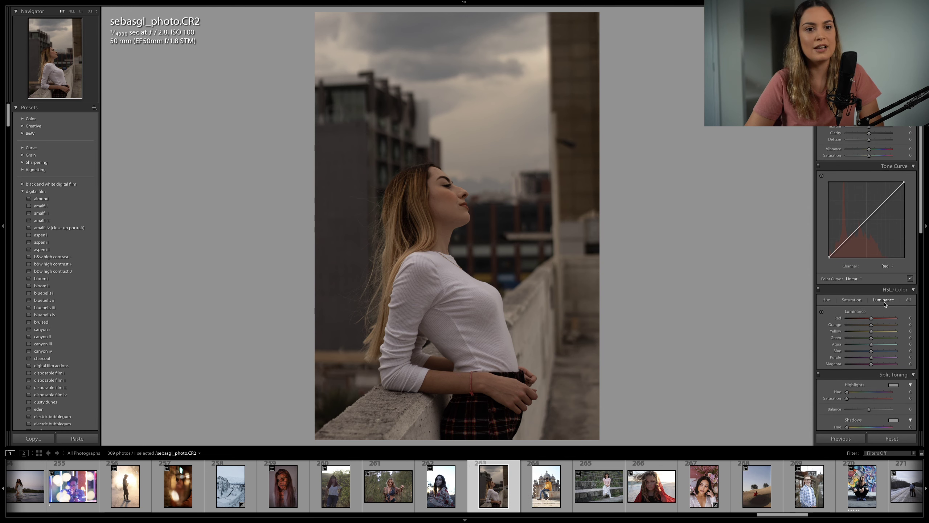
left_click(886, 264)
left_click(885, 260)
scroll(877, 293, "up", 3)
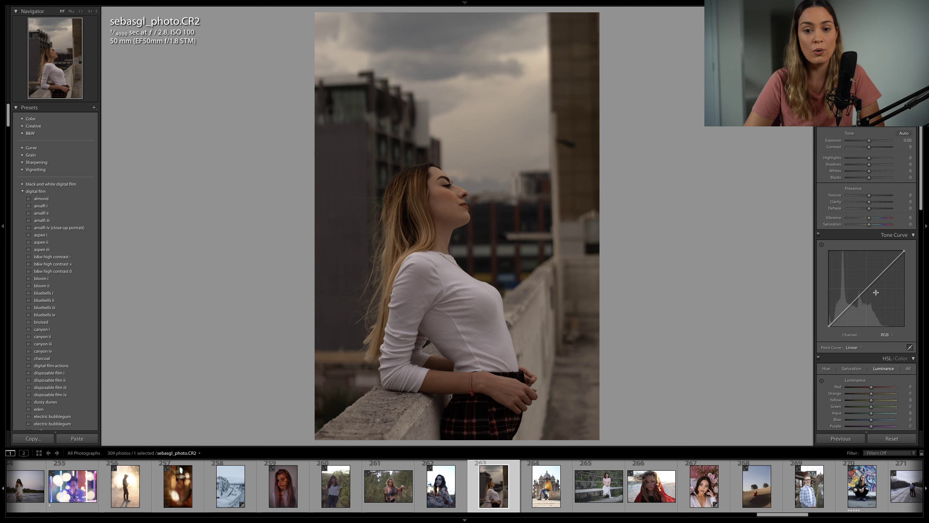
scroll(876, 293, "up", 2)
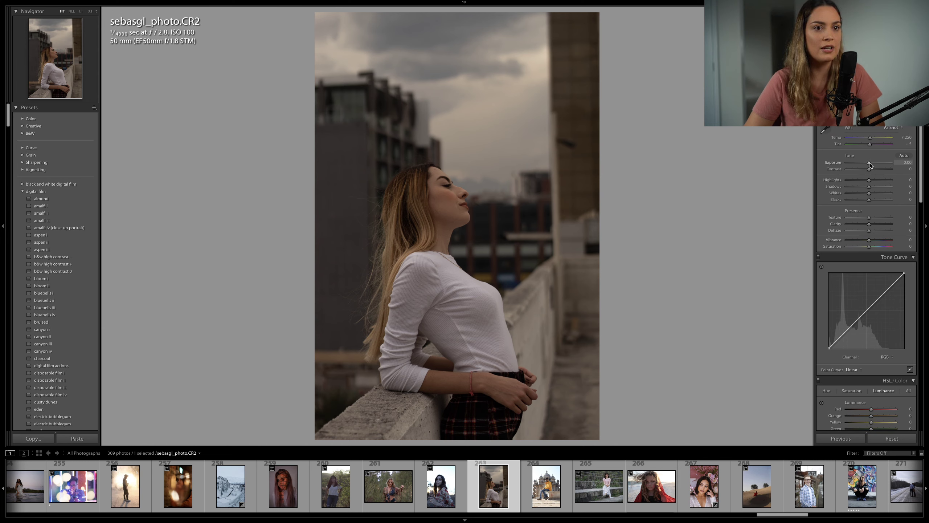
left_click_drag(870, 165, 864, 183)
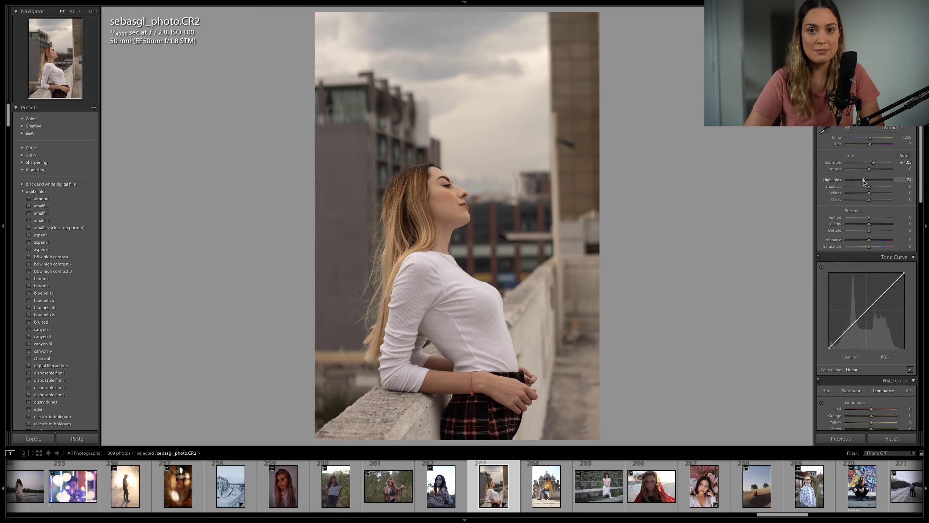
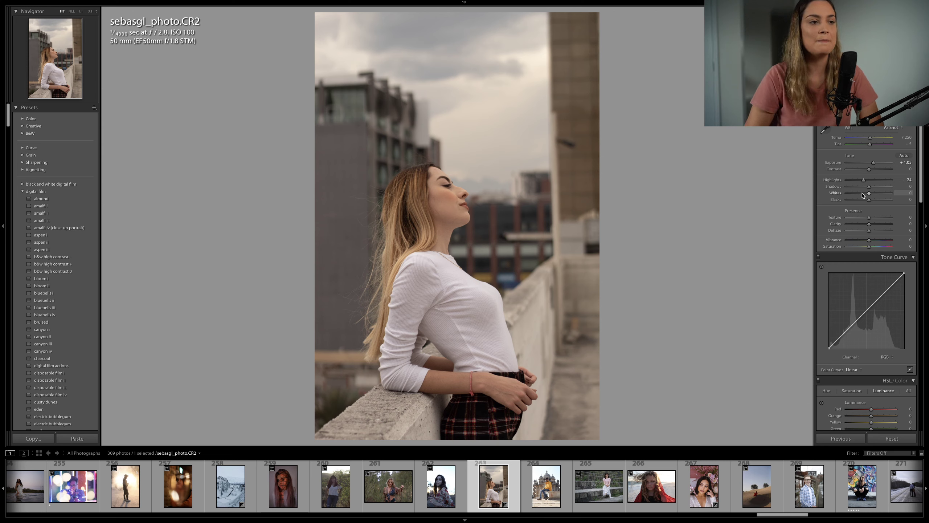
Step: Shape the RGB tone curve into a faded S: lift the black point, lower the white point, darken the shadows and brighten the upper tones
left_click_drag(829, 348, 824, 345)
left_click_drag(824, 346, 858, 322)
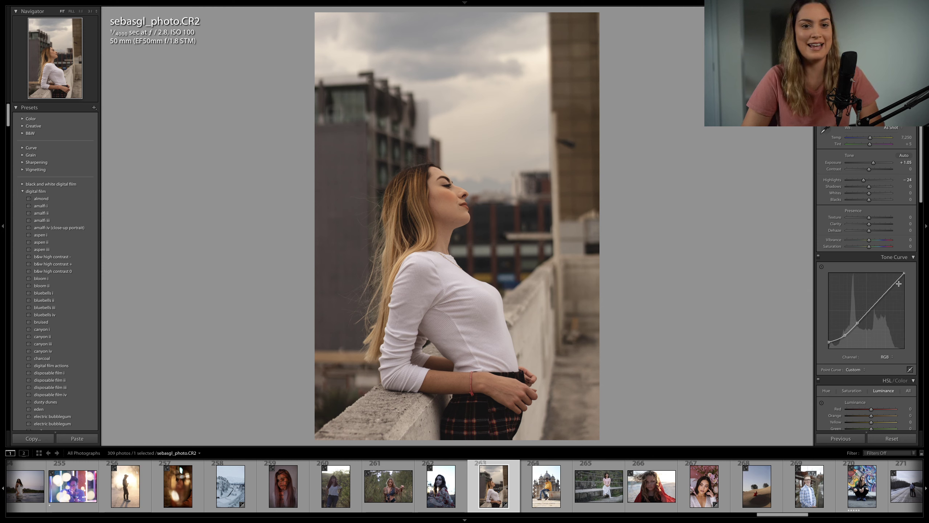
left_click_drag(905, 273, 906, 279)
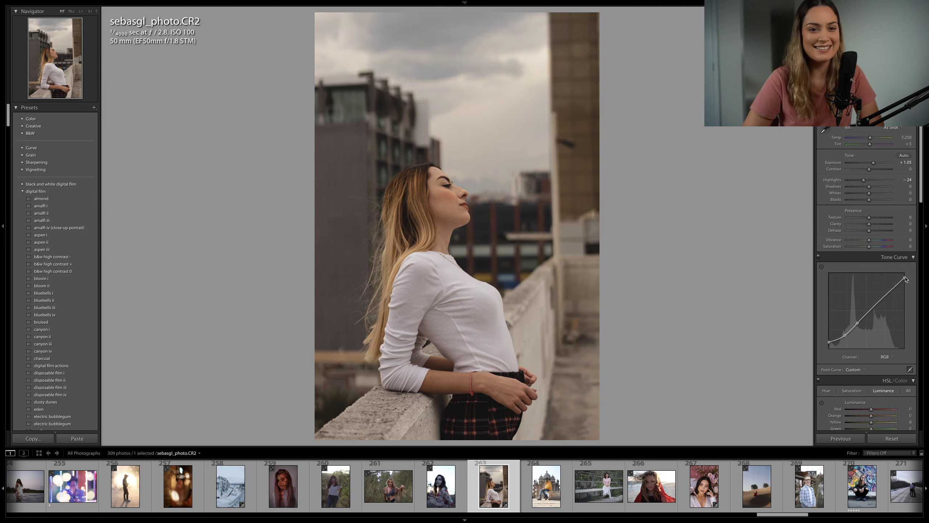
left_click(880, 299)
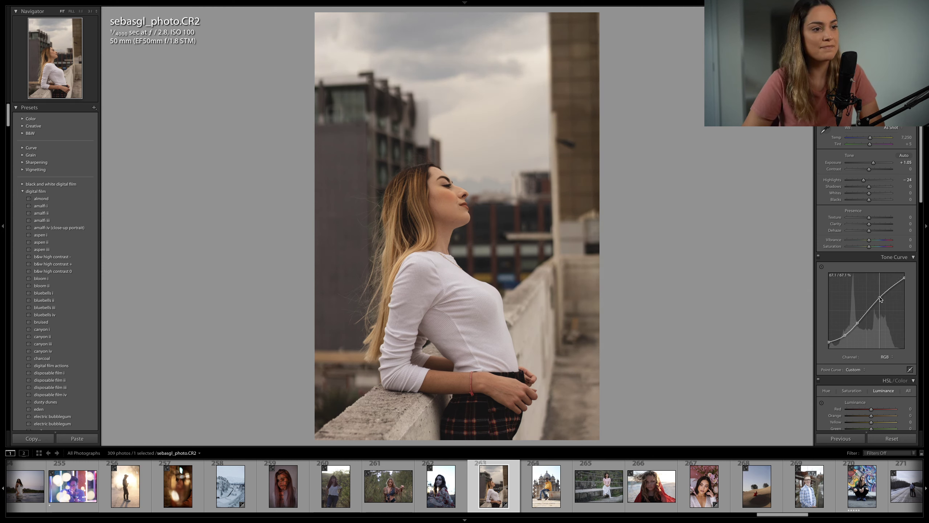
left_click(857, 323)
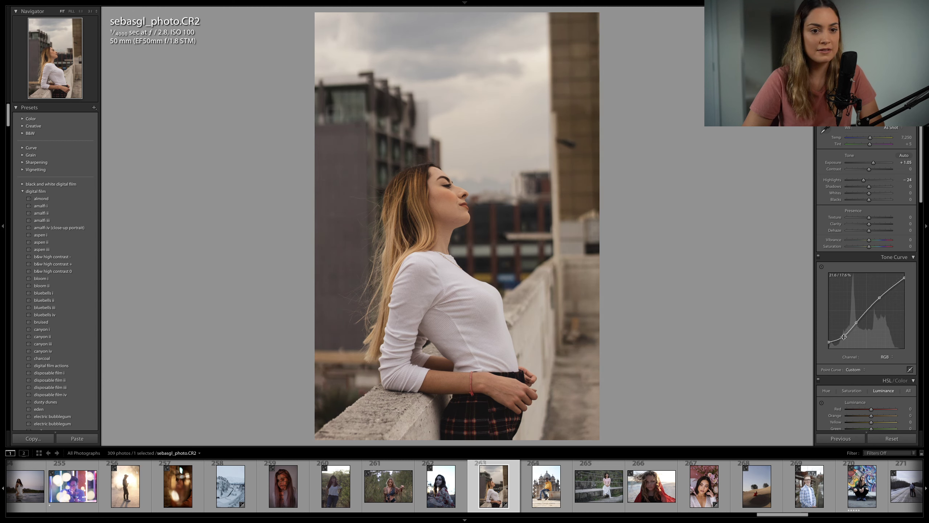
left_click(844, 335)
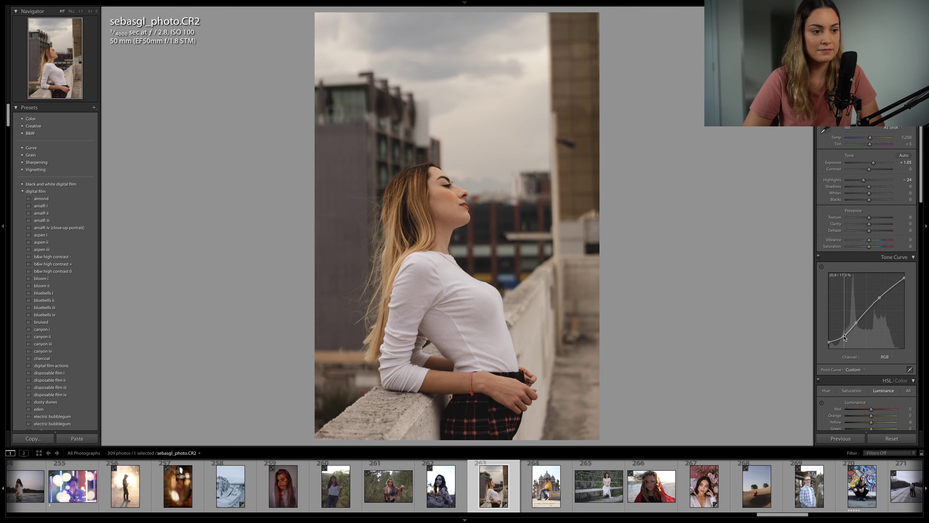
Step: Set the portrait's sharpening Amount to 68 and Radius to 1.4 while inspecting the face up close
scroll(853, 322, "down", 2)
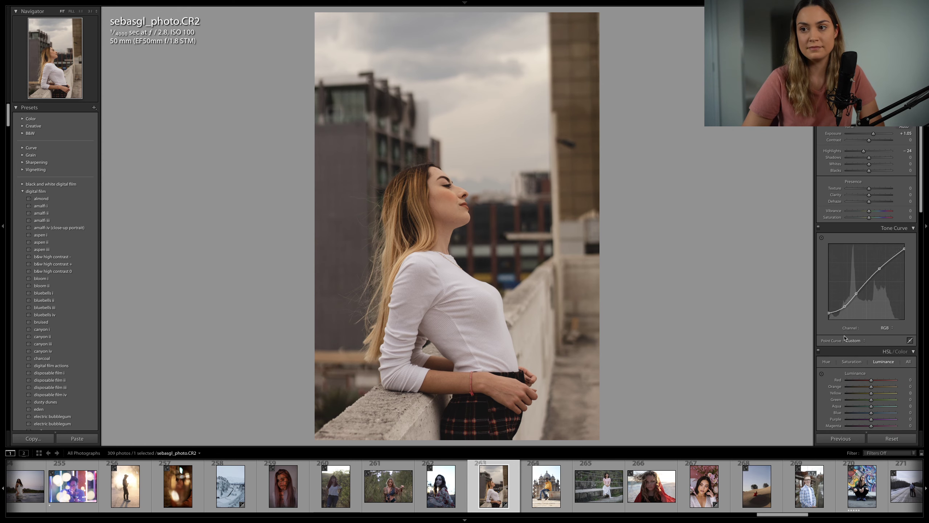
left_click(459, 216)
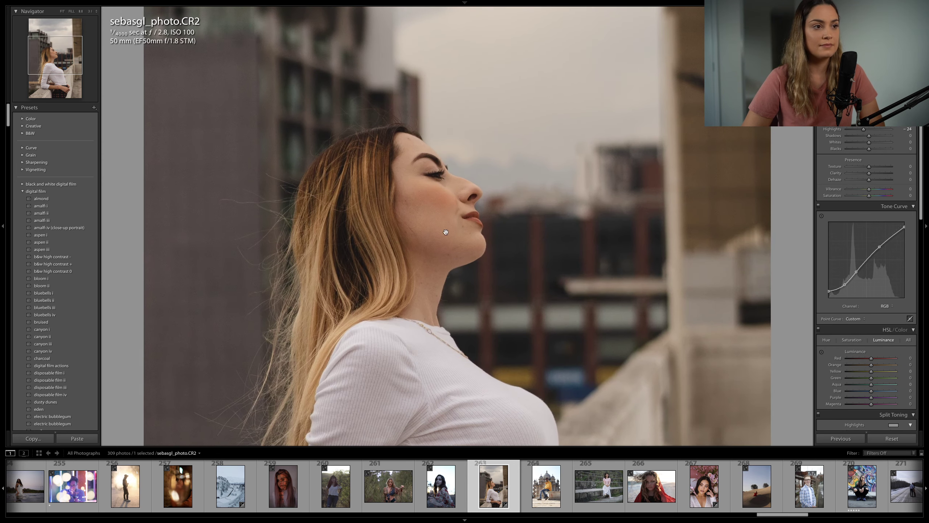
scroll(860, 322, "down", 6)
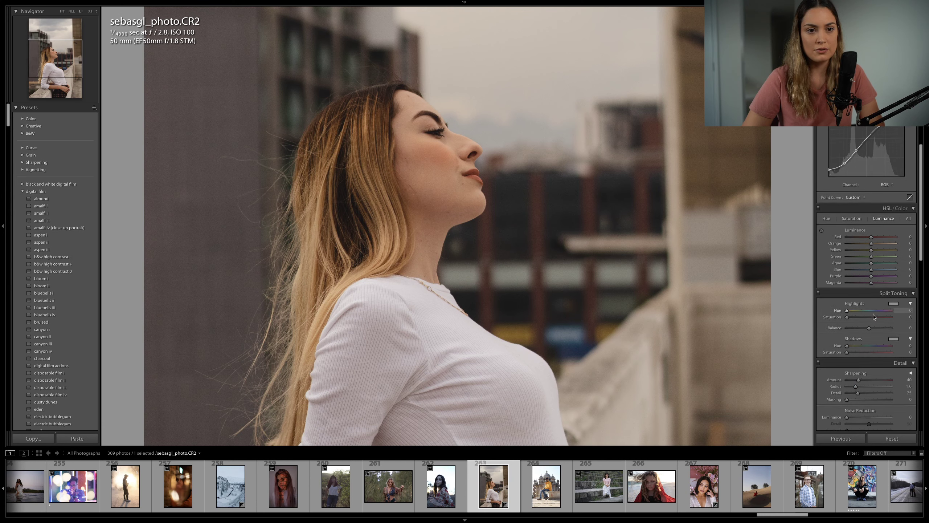
left_click_drag(860, 323, 863, 331)
left_click(482, 251)
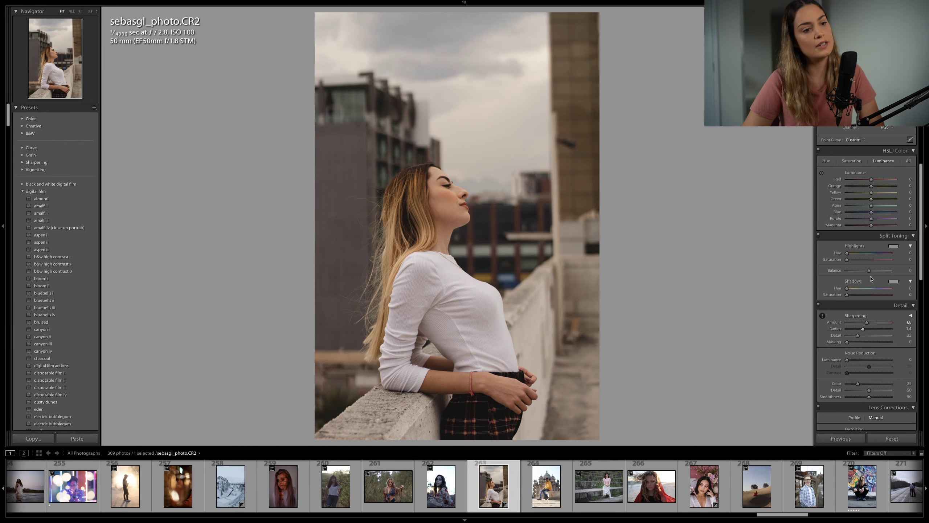
Step: Enable the lens profile corrections for the portrait
scroll(871, 278, "down", 4)
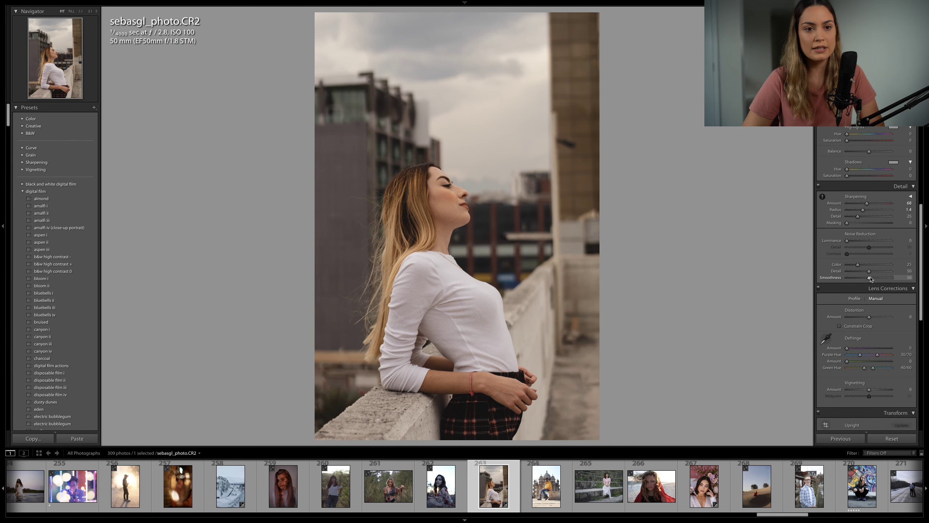
scroll(871, 278, "down", 1)
left_click(855, 257)
left_click(859, 275)
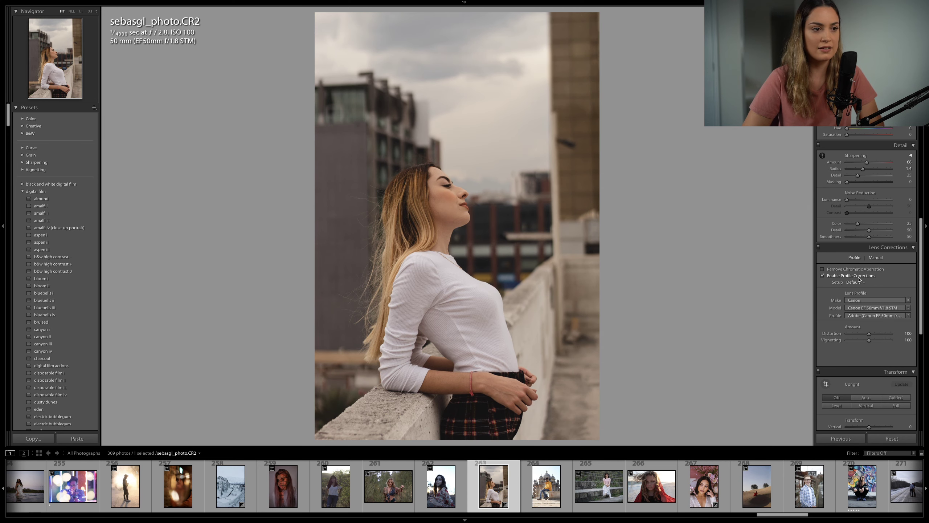
Step: Straighten the portrait by slightly rotating its crop, and apply the crop
key("r")
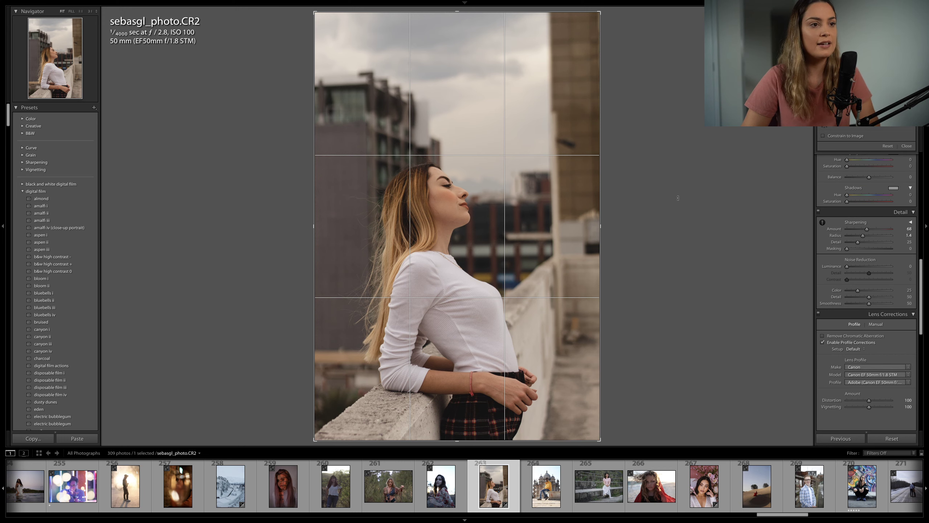
left_click_drag(731, 257, 678, 202)
key("Return")
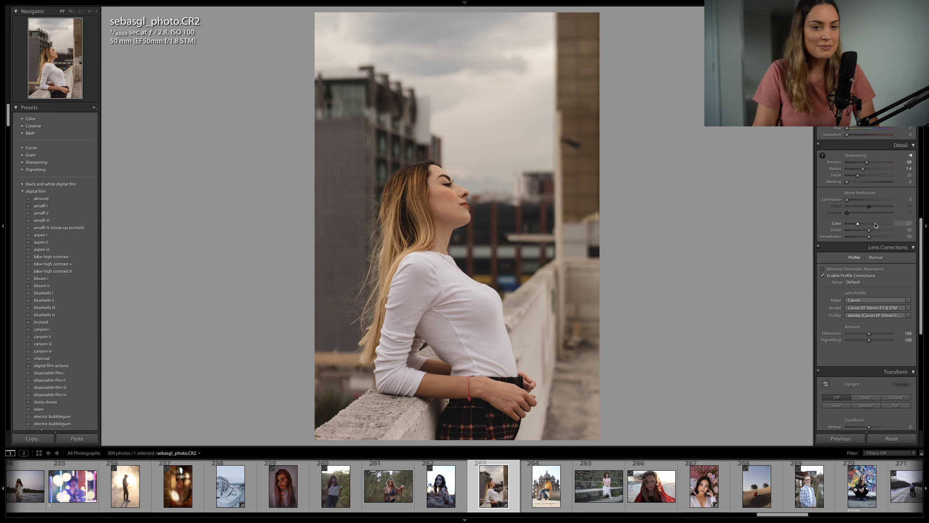
Step: In the blue channel's tone curve, lift the black point, anchor the shadows and raise the midtones to about 54/59%
scroll(874, 228, "up", 10)
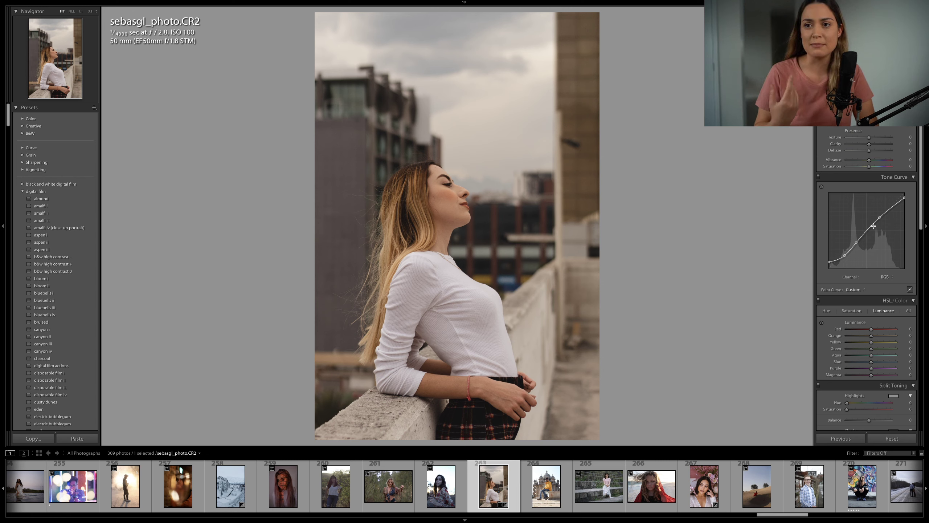
scroll(874, 226, "up", 4)
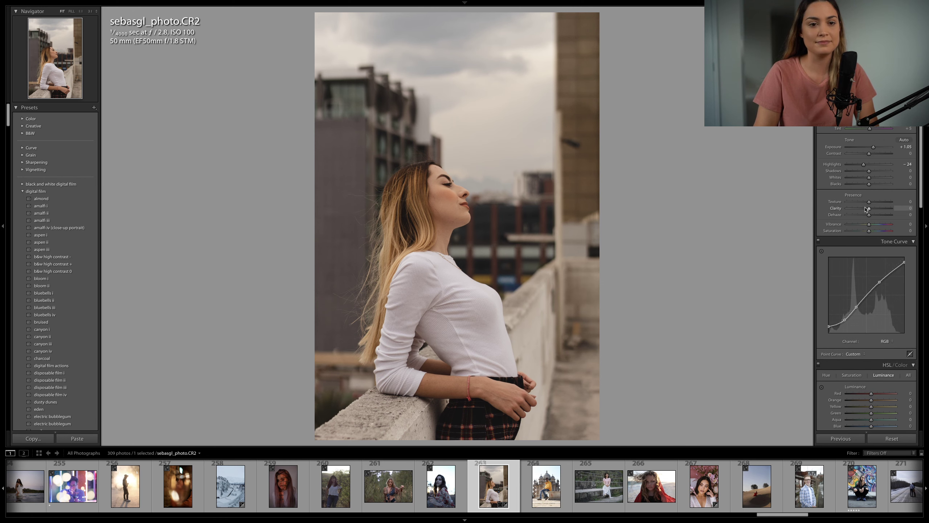
left_click(885, 341)
left_click(884, 355)
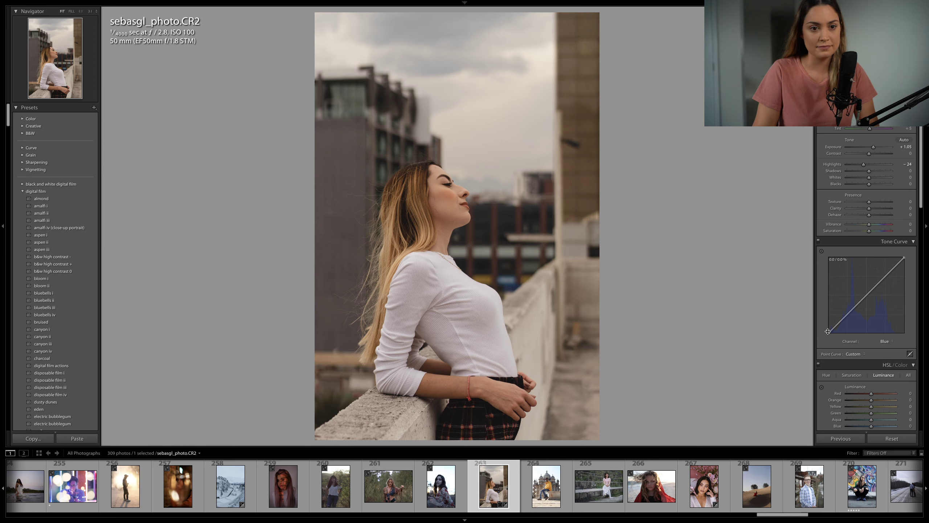
left_click_drag(828, 332, 826, 329)
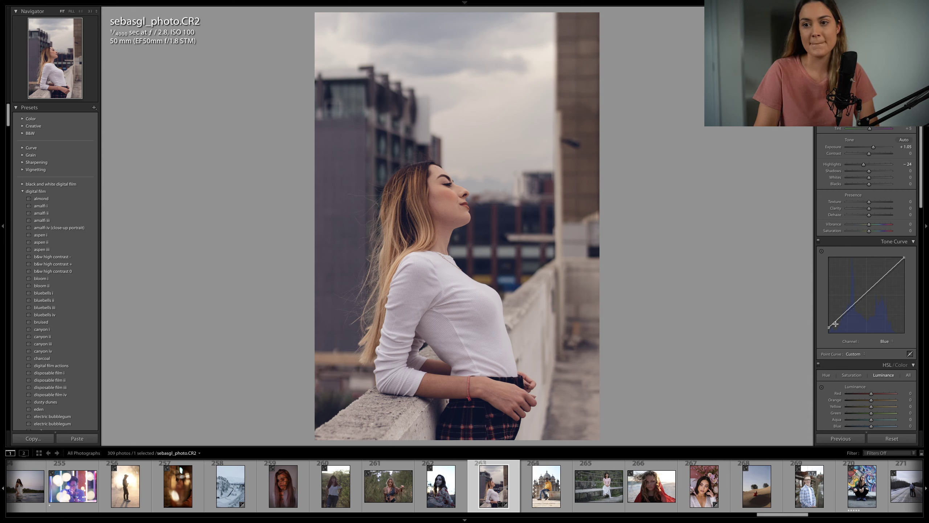
left_click_drag(838, 321, 845, 316)
left_click_drag(877, 289, 870, 289)
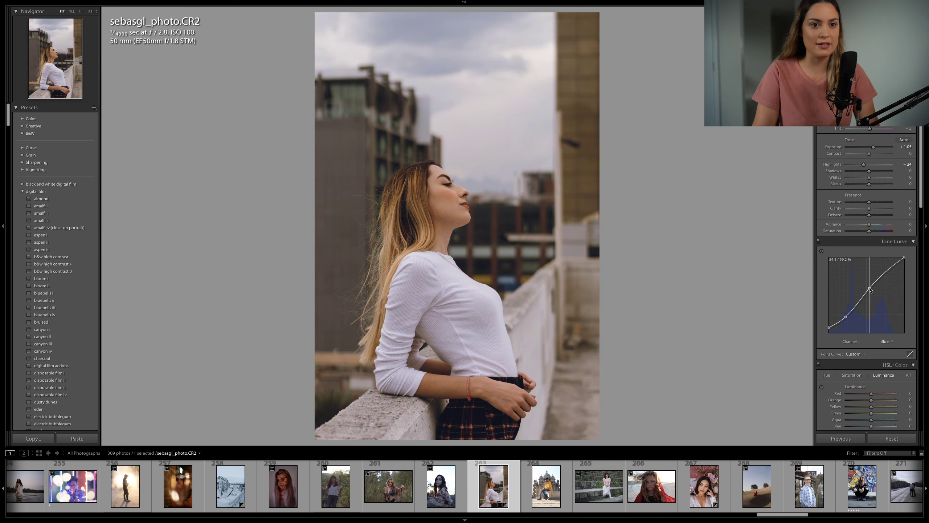
left_click(887, 342)
left_click(890, 337)
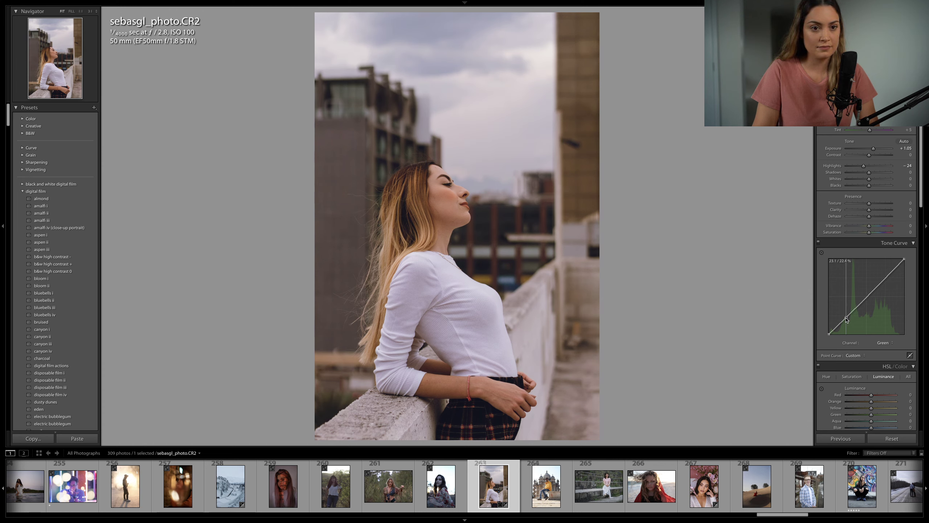
left_click(846, 317)
right_click(870, 311)
left_click(885, 318)
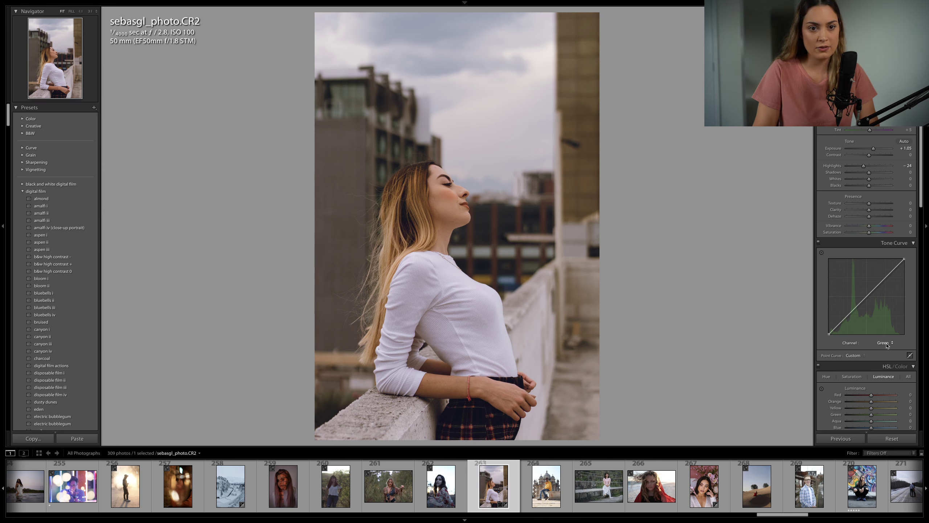
Step: In the red channel's tone curve, anchor the shadows and lower the highlights to about 72/69% using fine adjustment
left_click(884, 342)
left_click(883, 337)
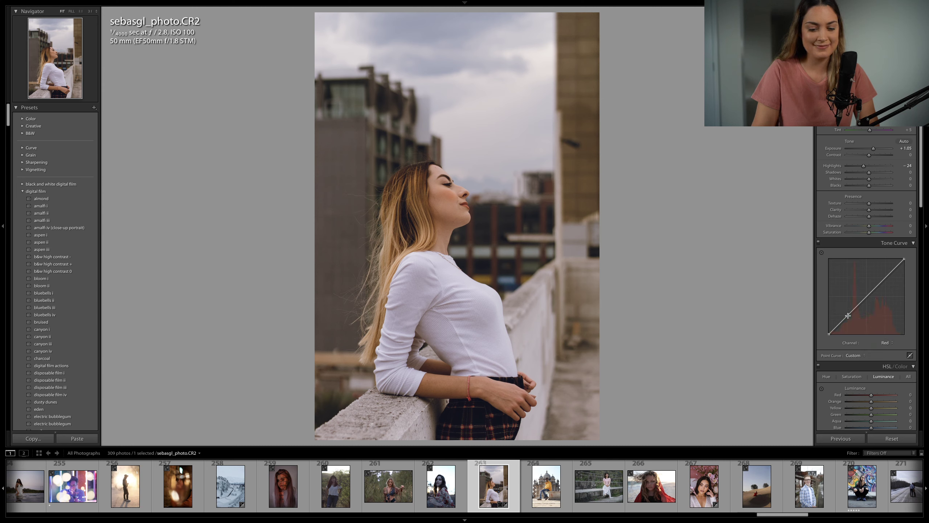
left_click(849, 317)
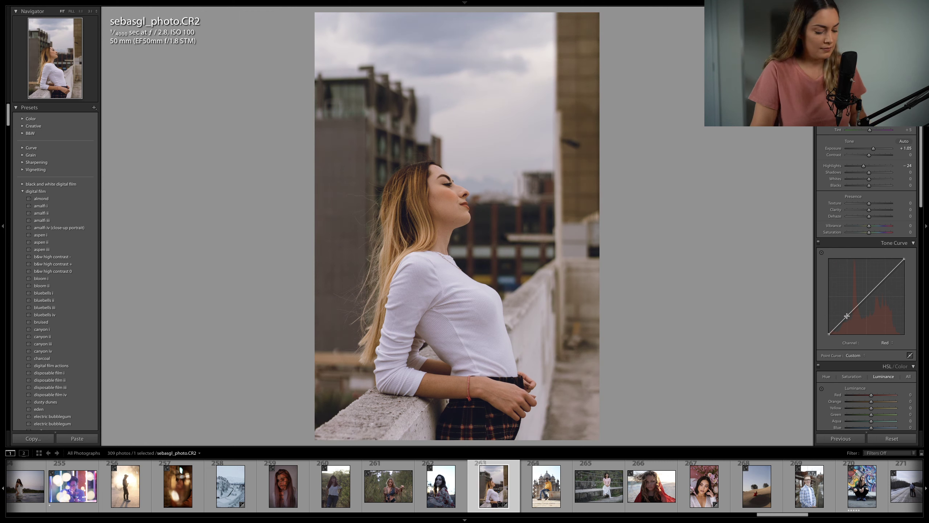
key("alt")
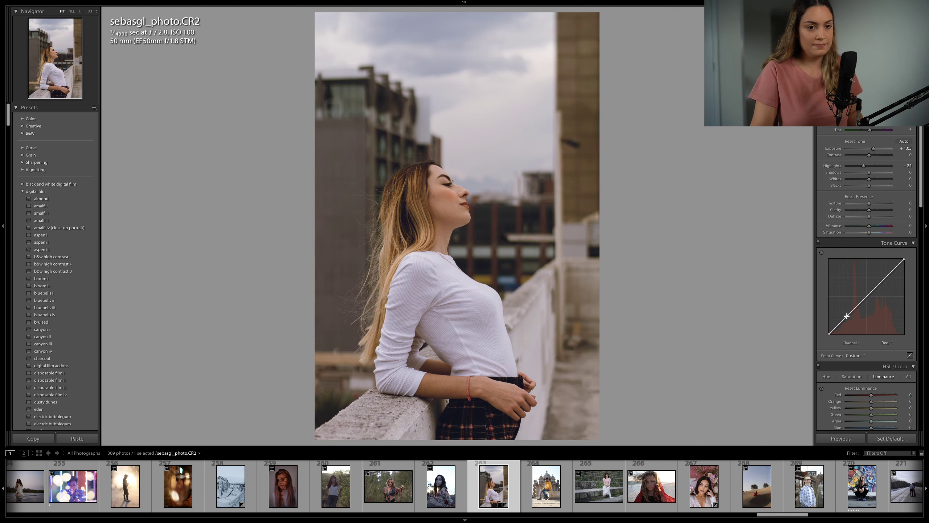
left_click(884, 280)
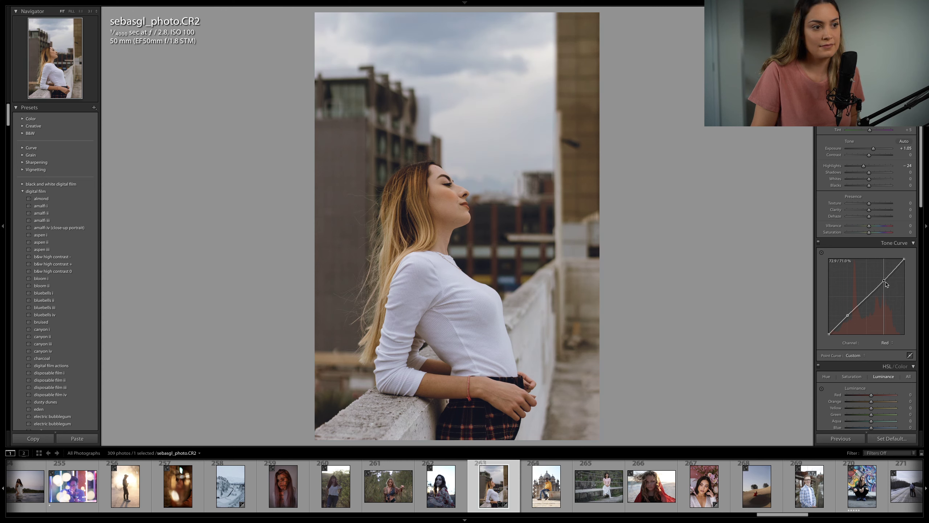
left_click_drag(886, 285, 887, 286)
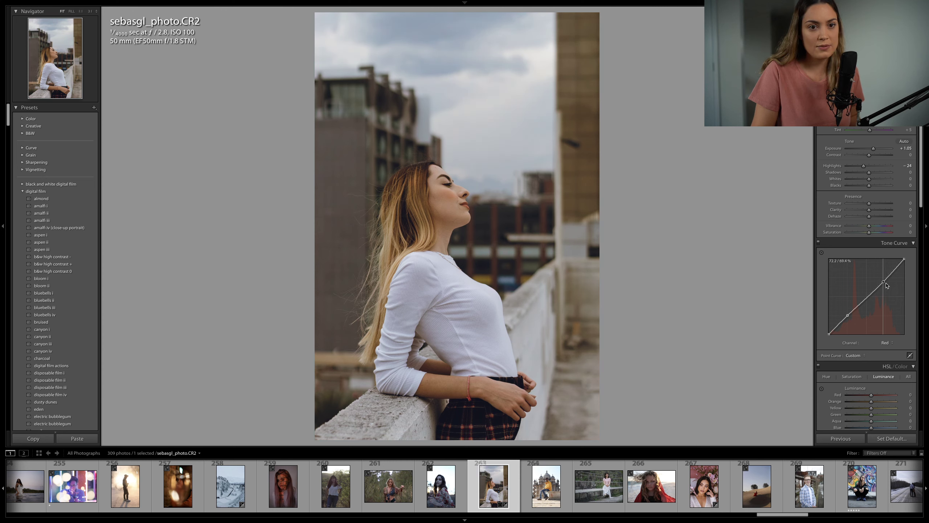
key("alt")
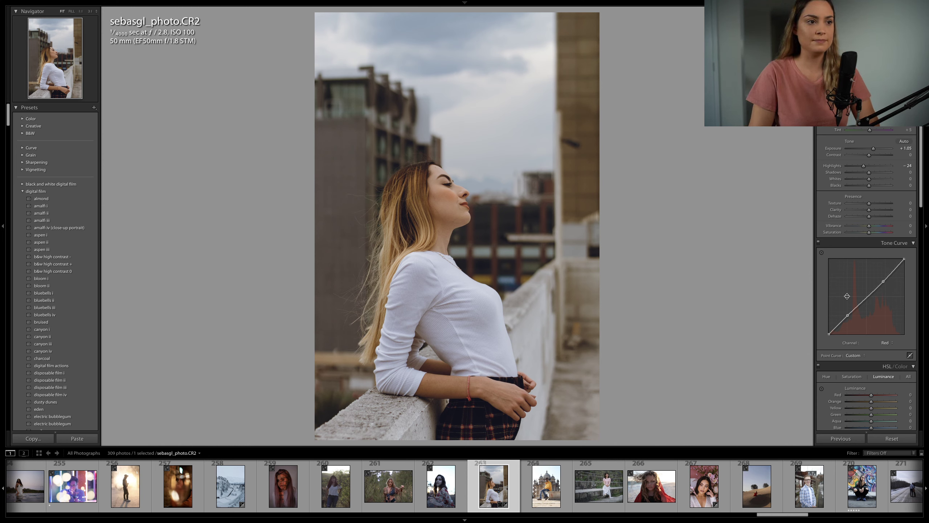
Step: Split tone the portrait with highlights at hue 40, saturation 22 and shadows at hue 220, saturation 16
scroll(881, 301, "down", 5)
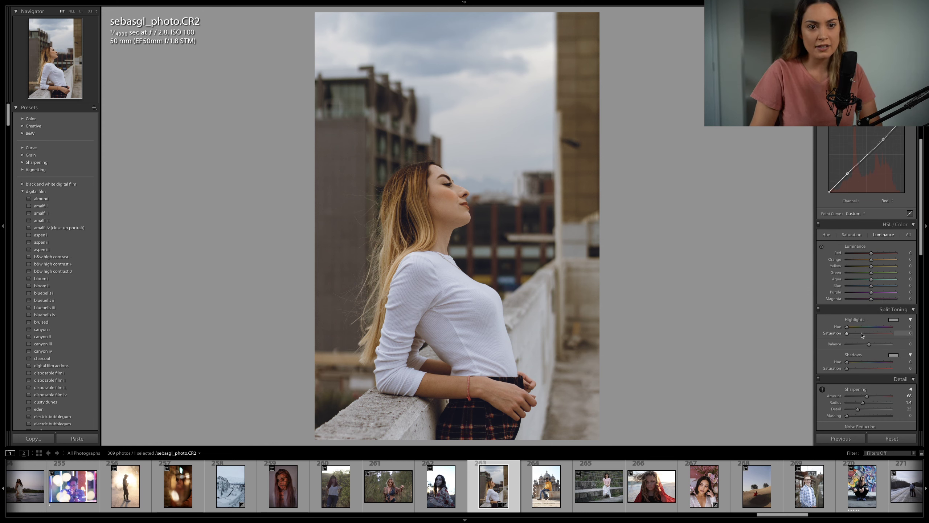
mouse_move(847, 333)
left_mouse_down()
mouse_move(862, 333)
mouse_move(854, 328)
left_mouse_up()
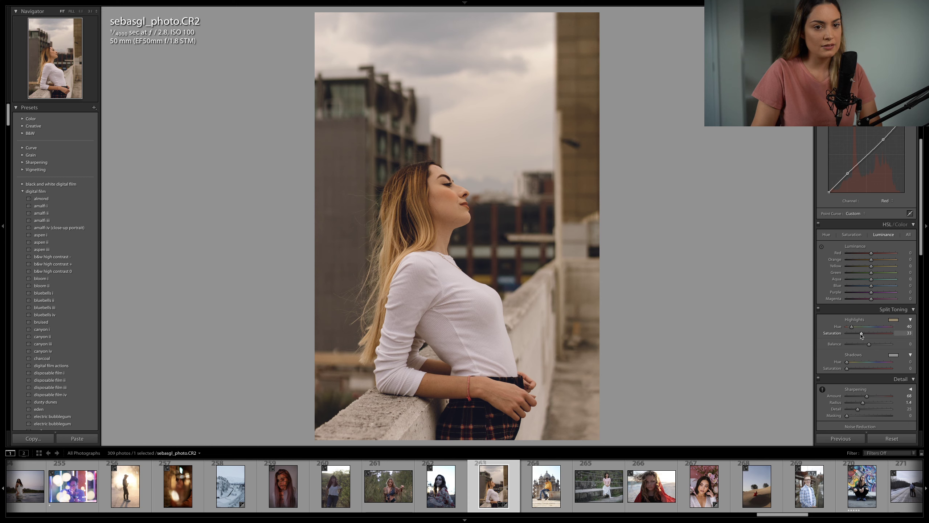
left_click_drag(857, 336, 857, 337)
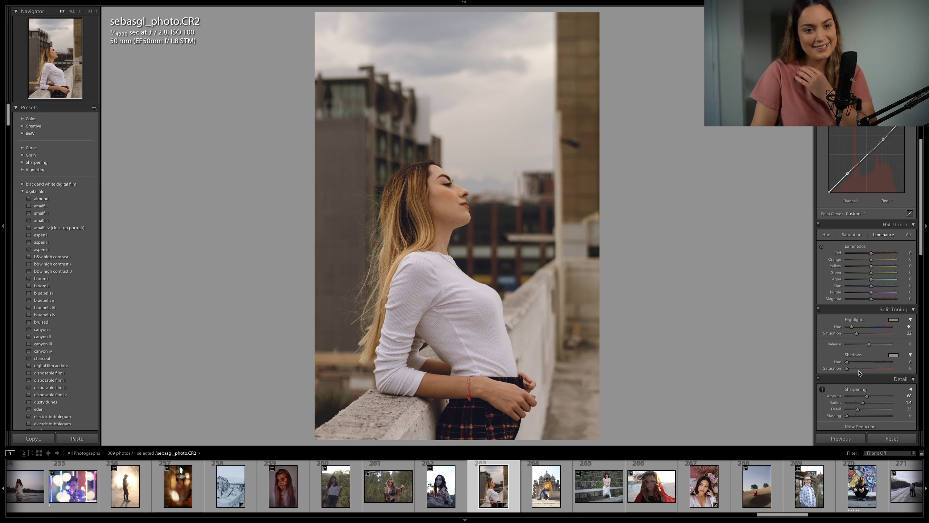
left_click_drag(847, 368, 875, 363)
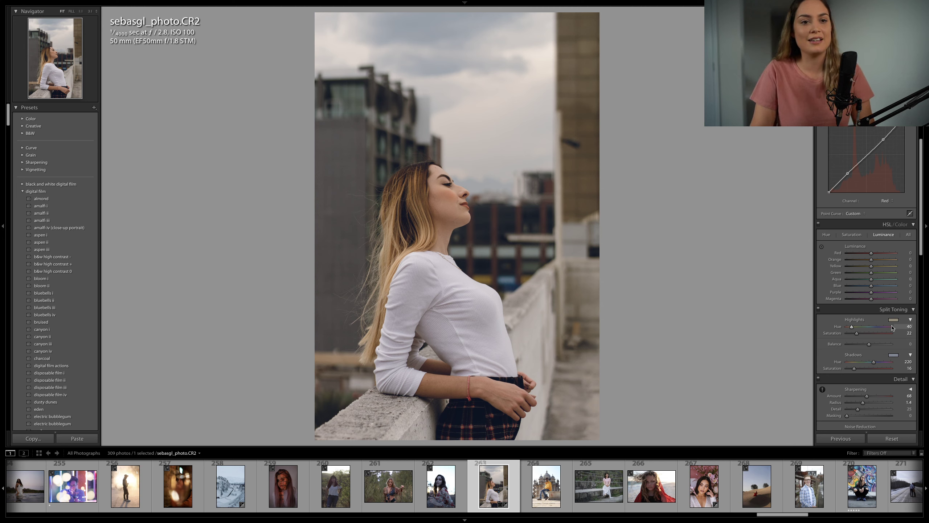
Step: In the RGB channel's tone curve, slightly lower the lower-midtone point to deepen the midtones
left_click(887, 201)
left_click(888, 206)
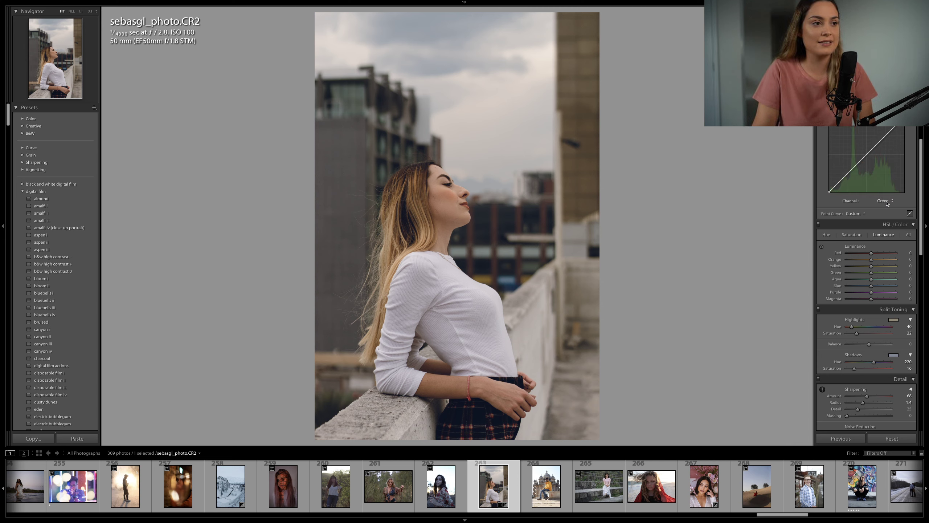
left_click(888, 202)
left_click(887, 190)
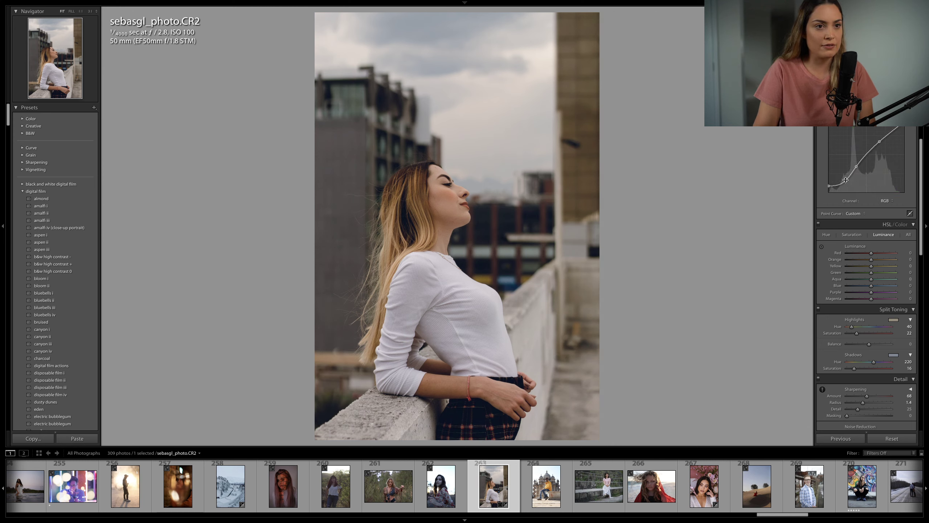
left_click_drag(856, 167, 858, 168)
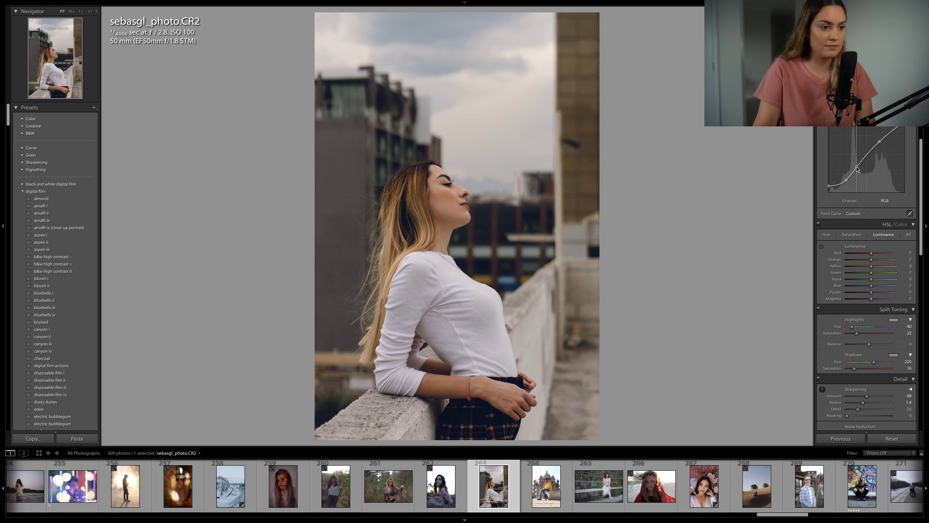
Step: In the camera calibration, set the blue primary hue to -22 and lower the red primary saturation to about -14
scroll(859, 170, "down", 15)
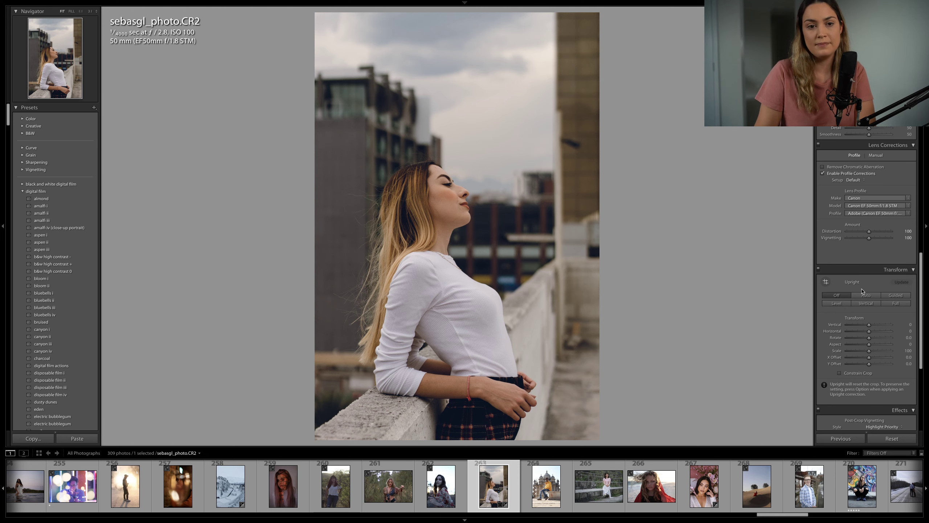
scroll(863, 290, "down", 8)
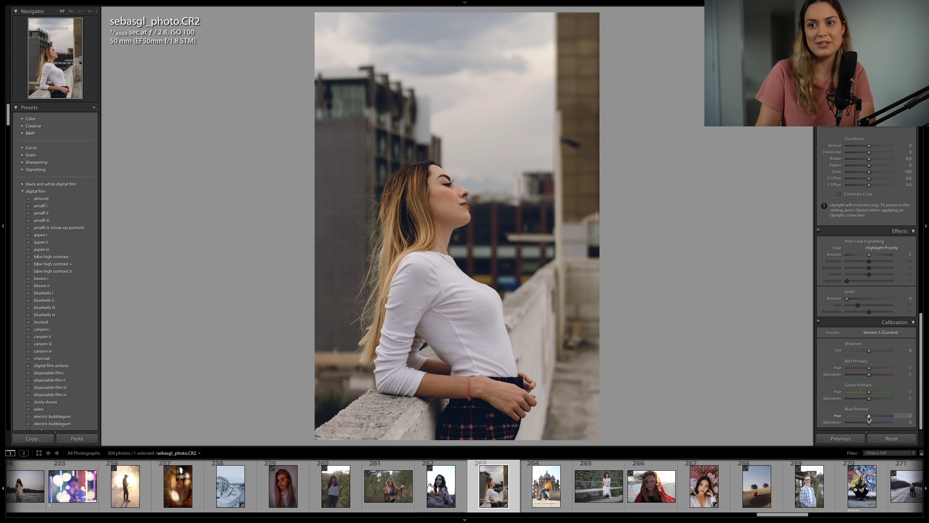
left_click_drag(869, 416, 866, 416)
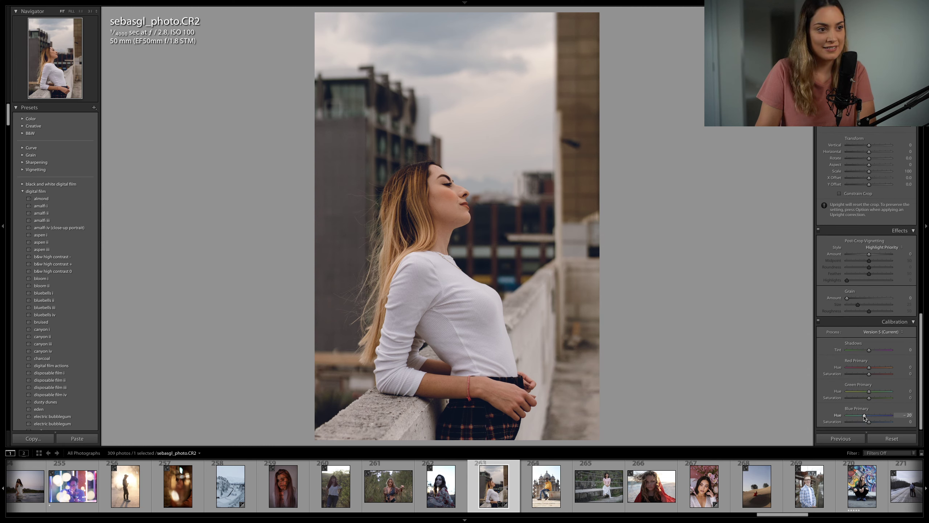
left_click_drag(870, 374, 873, 376)
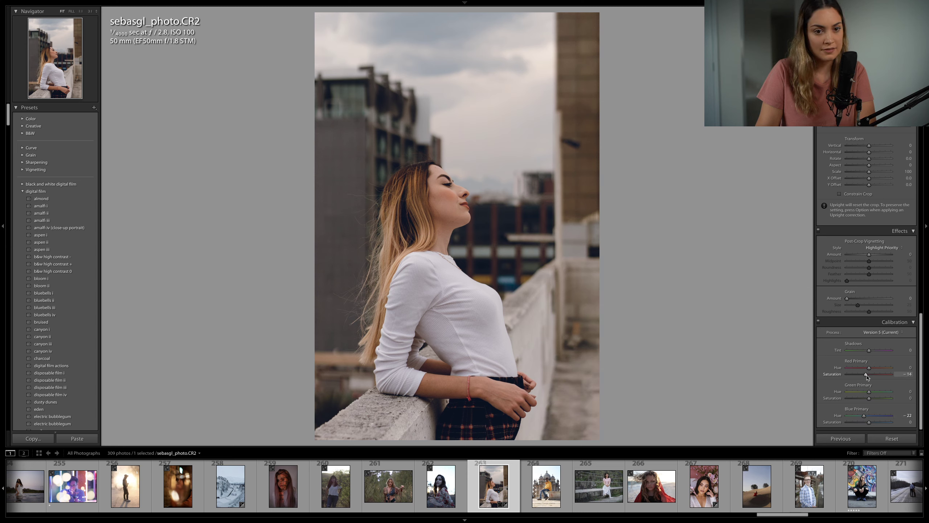
Step: Set the HSL luminance to orange +4 and yellow +11, and the HSL saturation to orange -8 and yellow -34
scroll(868, 378, "up", 10)
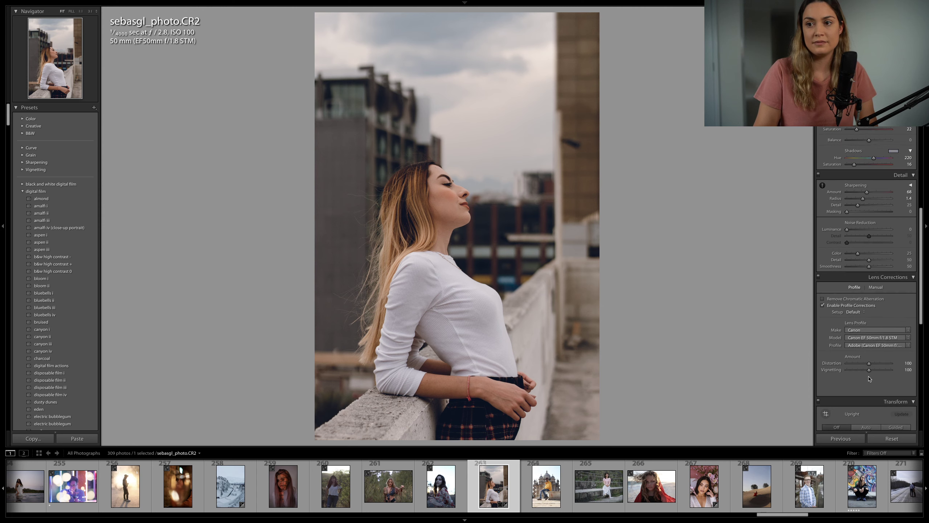
scroll(875, 366, "up", 3)
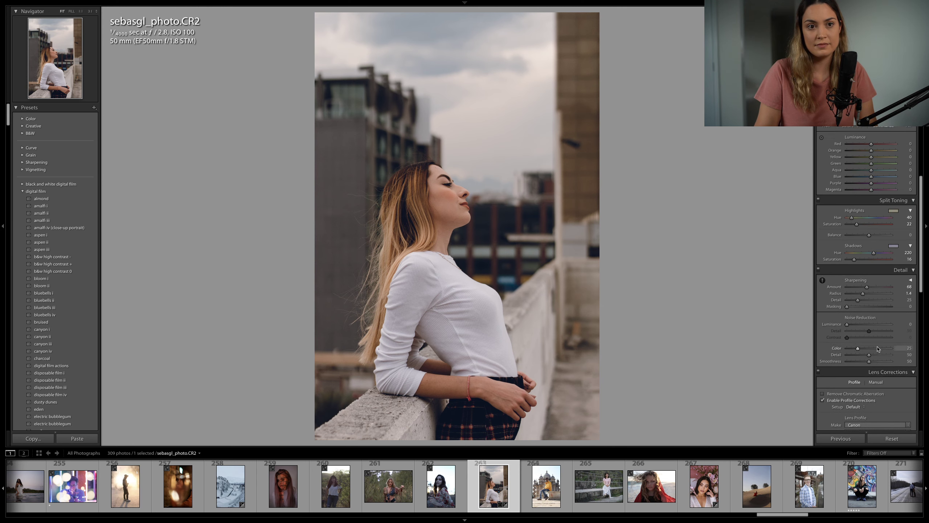
scroll(879, 348, "up", 4)
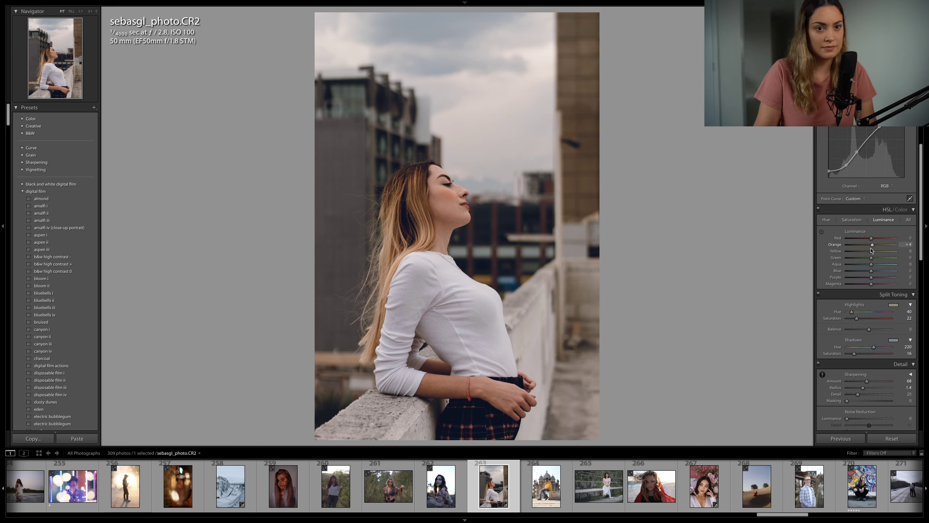
left_click_drag(872, 251, 864, 254)
key("ctrl+alt+4")
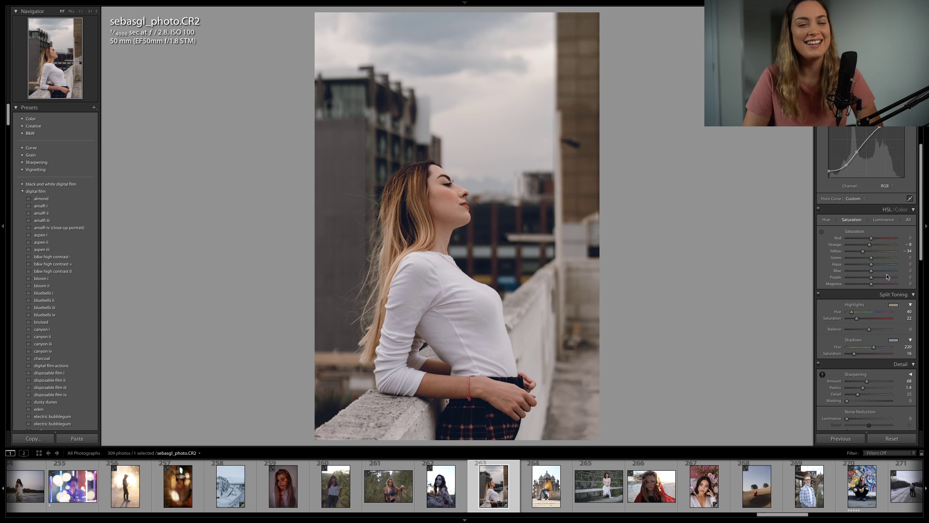
Step: Try shifting the blue saturation and luminance, reset the blue luminance, and adjust the aqua luminance
left_click_drag(877, 272, 865, 273)
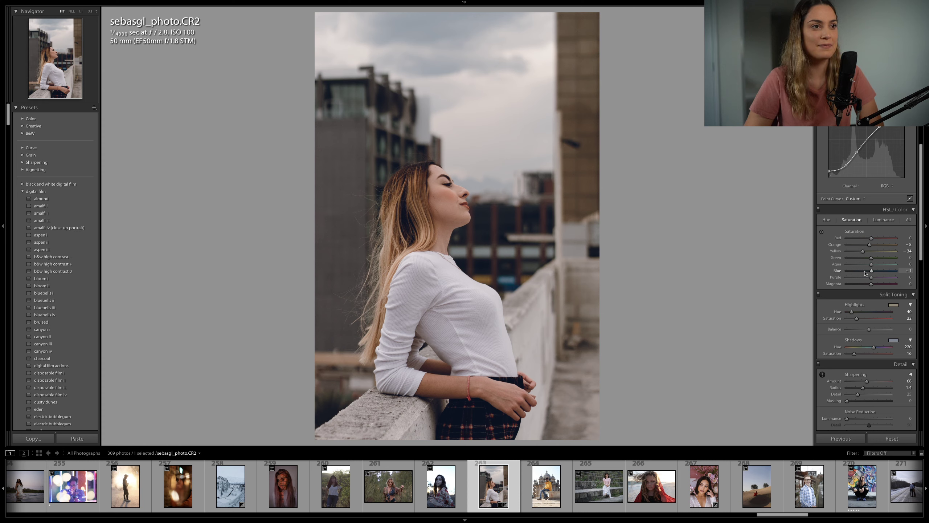
left_click(884, 219)
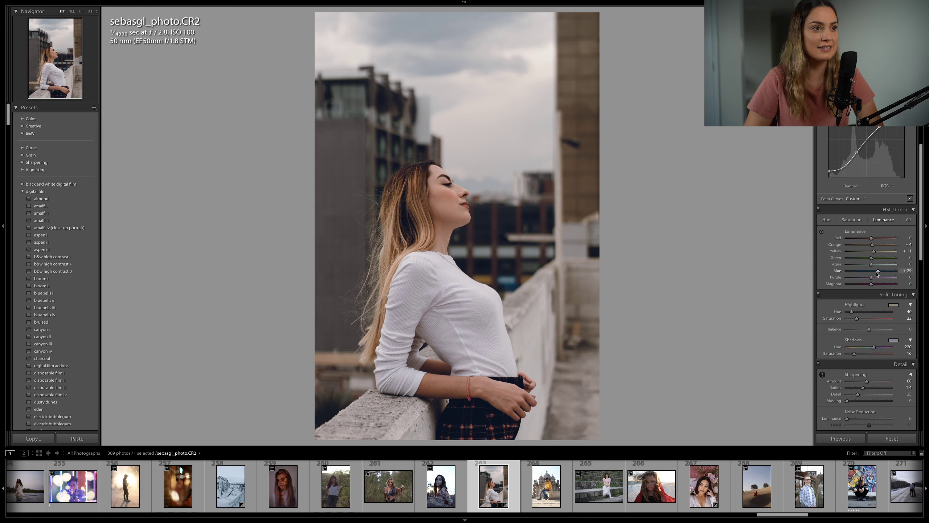
double_click(864, 271)
left_click_drag(871, 264, 865, 264)
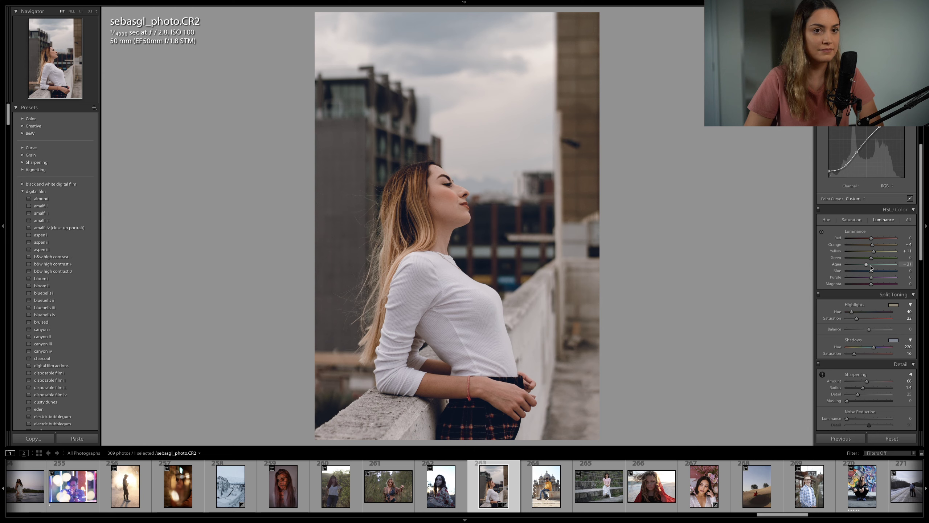
Step: Refine the basic tones to exposure +1.15, contrast +10, highlights -77, shadows +36 and blacks -10, with saturation at -5
scroll(869, 260, "up", 5)
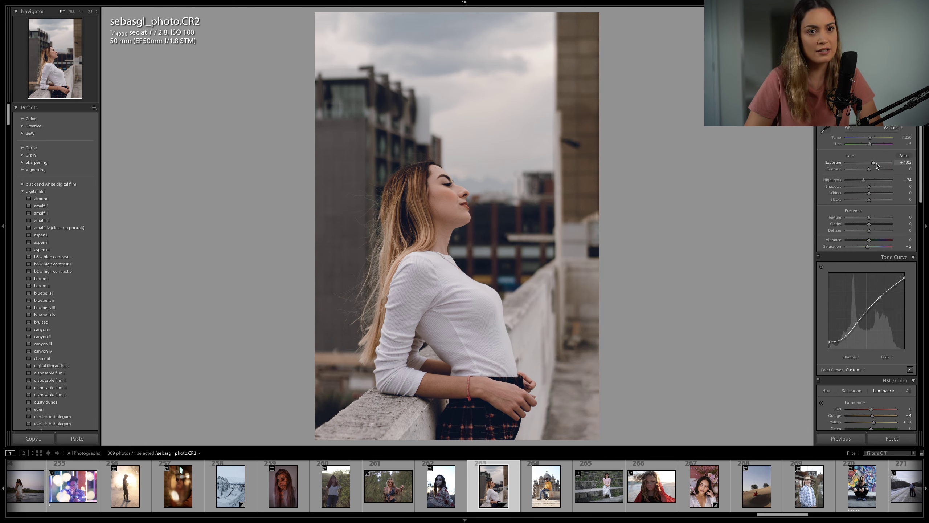
left_click_drag(874, 163, 852, 180)
left_click(878, 187)
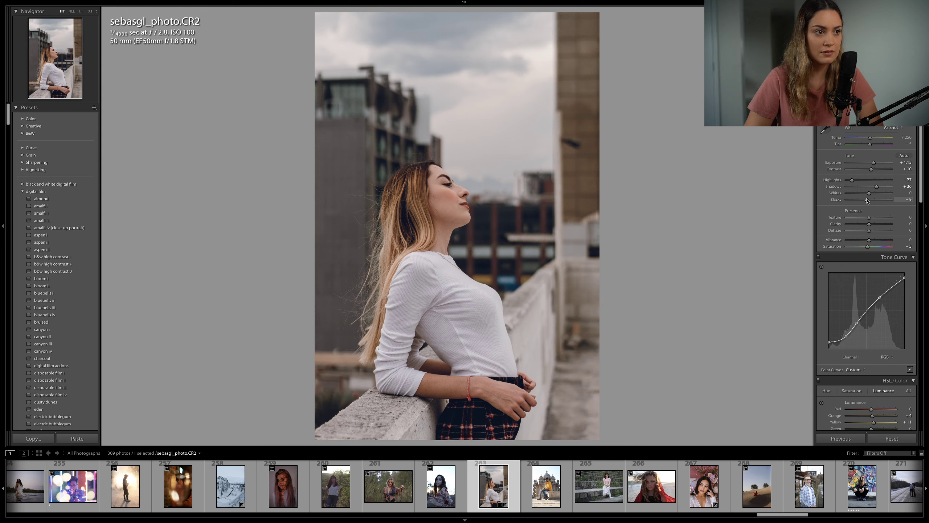
left_click_drag(868, 200, 868, 200)
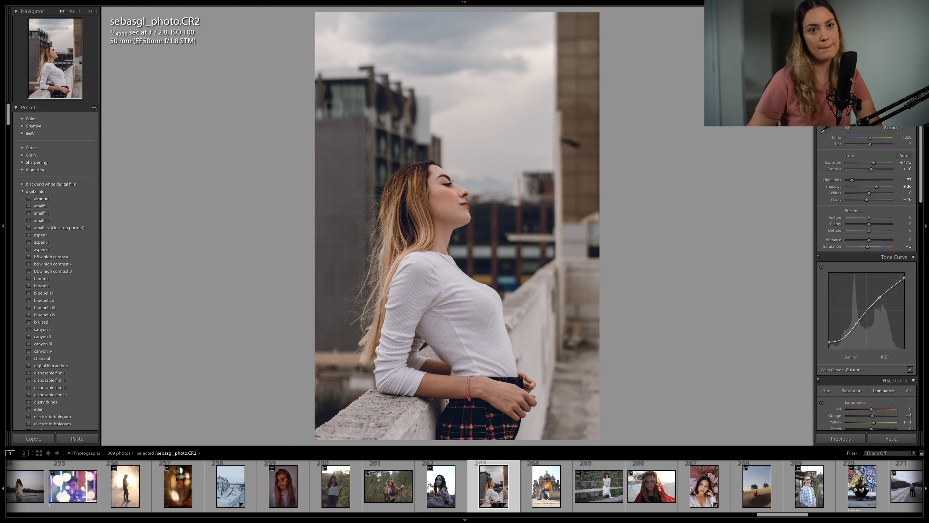
Step: Add a graduated filter from the photo's left edge across the woman's torso and slightly lower its exposure
scroll(853, 210, "up", 5)
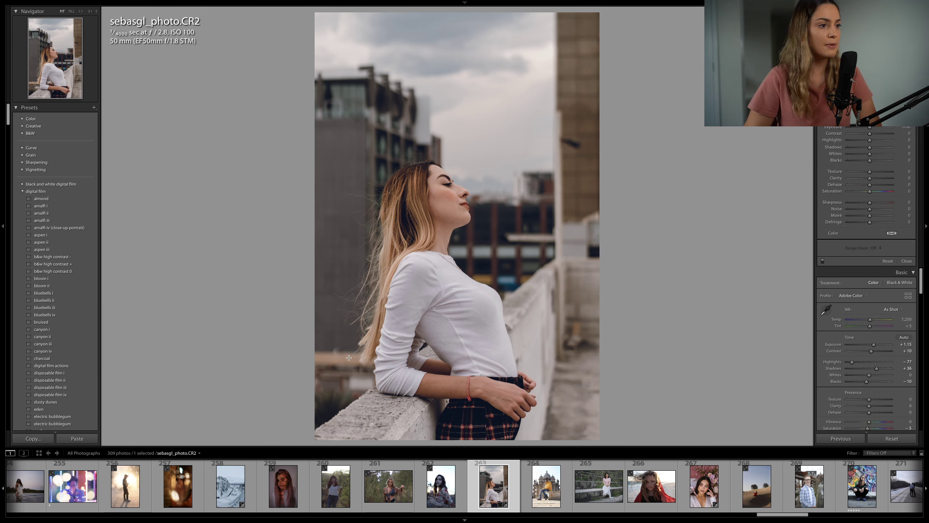
left_click_drag(335, 340, 473, 306)
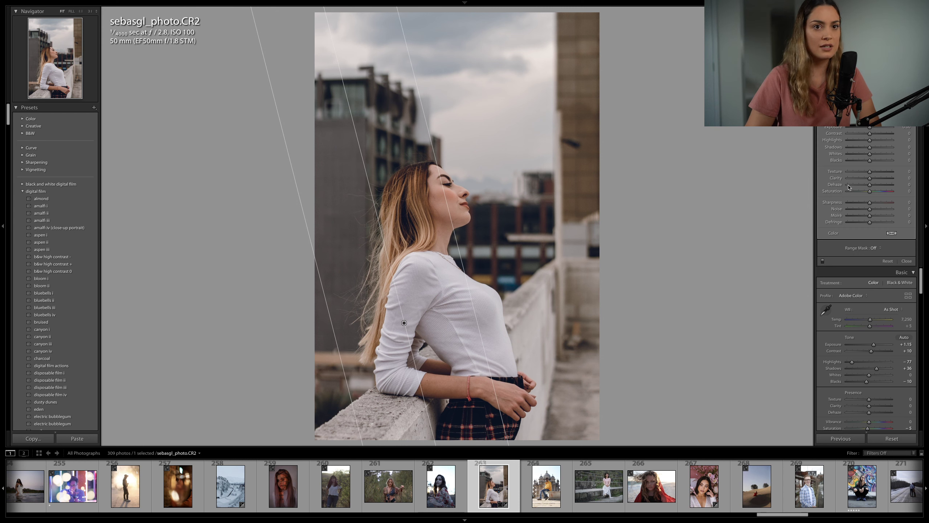
left_click_drag(871, 128, 868, 128)
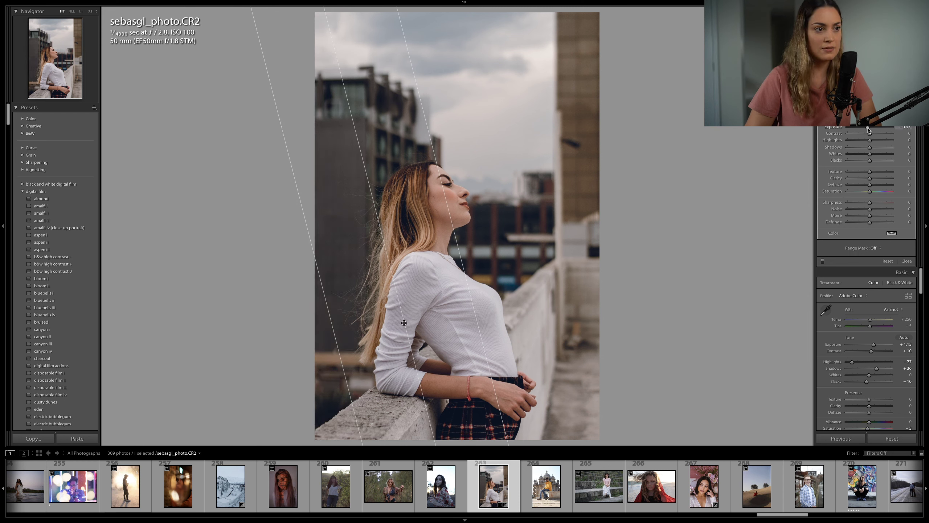
Step: Add a second graduated filter from the photo's right edge toward the woman, slightly lower its exposure, and close the filter tool
left_click(562, 276)
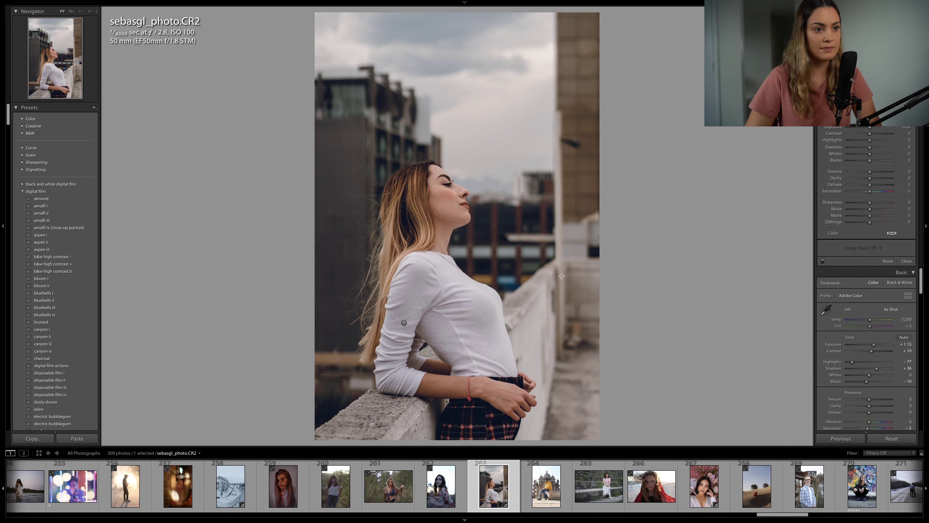
left_click_drag(589, 269, 460, 238)
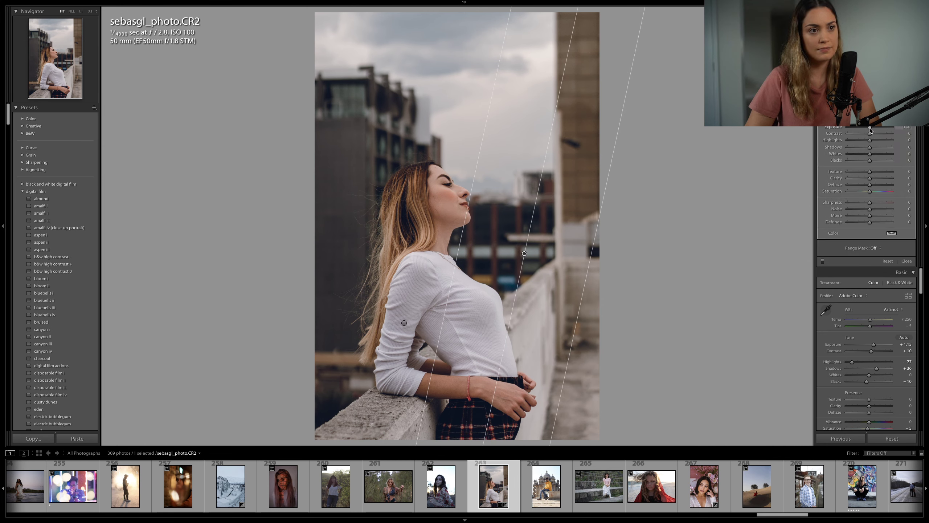
left_click_drag(870, 127, 869, 128)
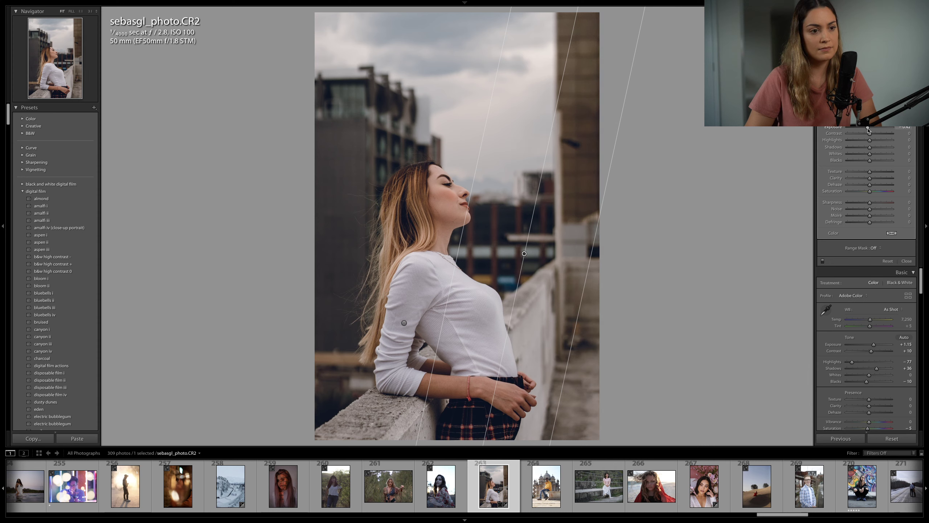
key("m")
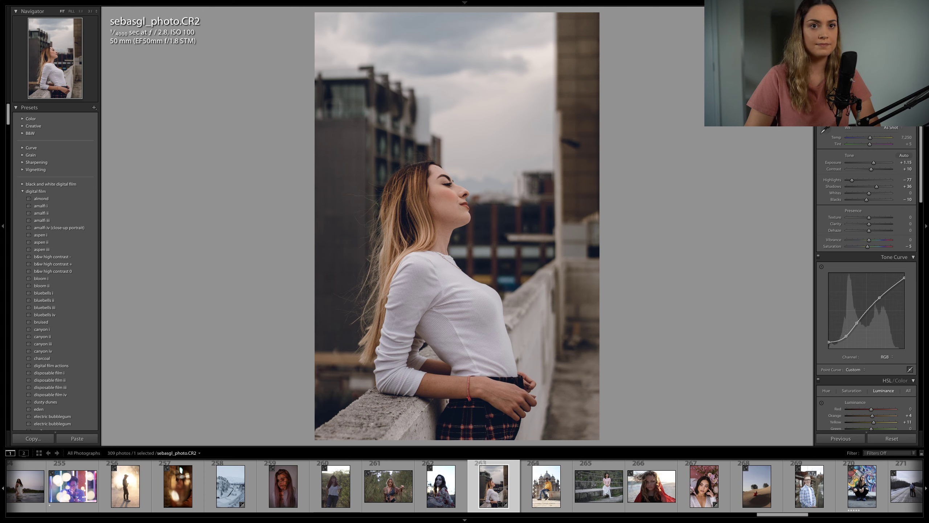
Step: Paint the top of the woman's hair with a smaller adjustment brush, slightly raise its exposure, and close the brush
key("k")
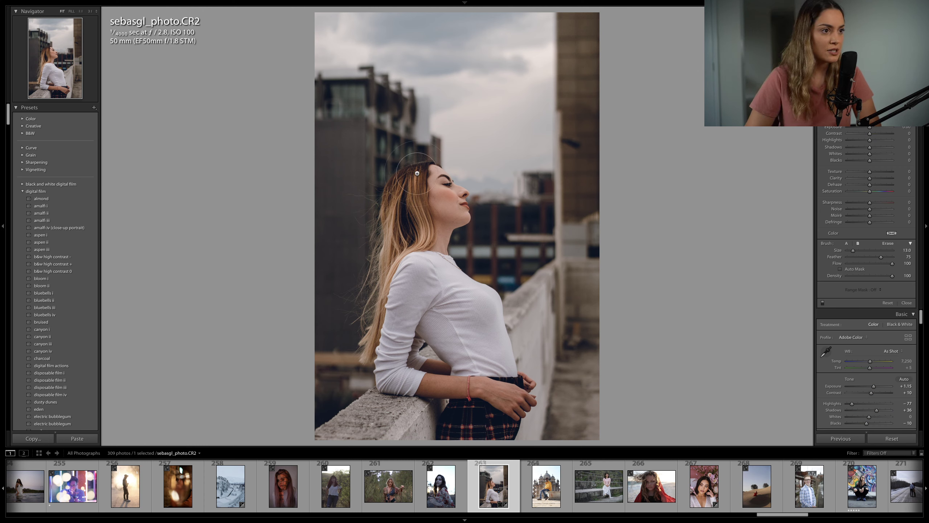
key("bracketleft")
left_click(417, 171)
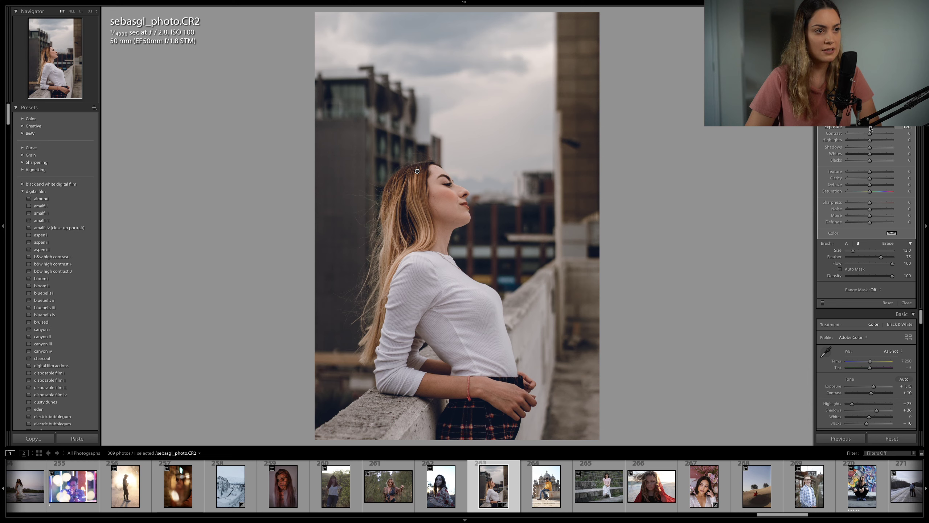
left_click_drag(871, 128, 872, 128)
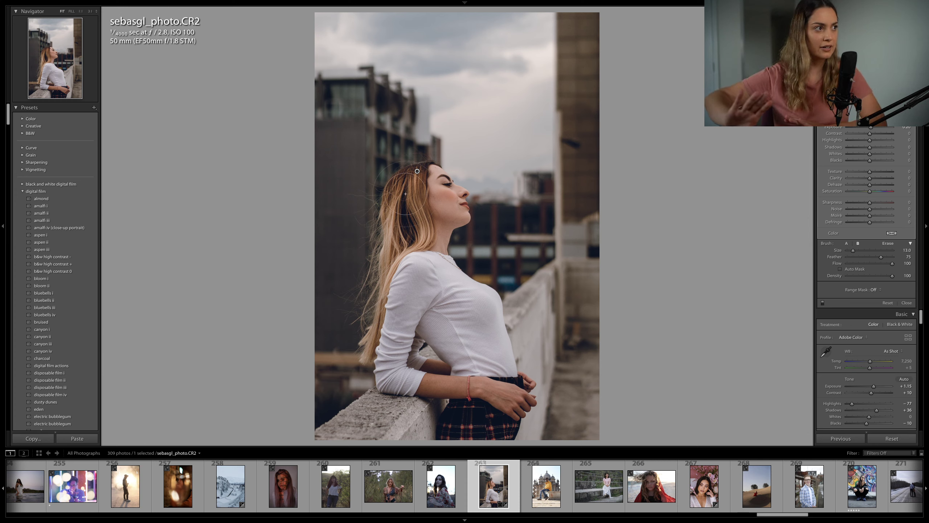
key("k")
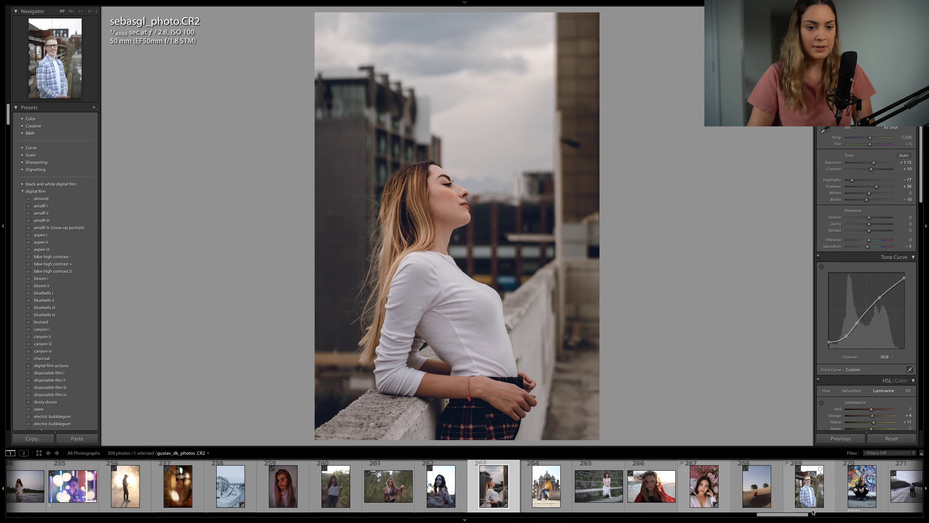
Step: Open the photo of two women on the garden path and rotate its crop slightly counterclockwise to straighten it
left_click_drag(789, 515, 509, 519)
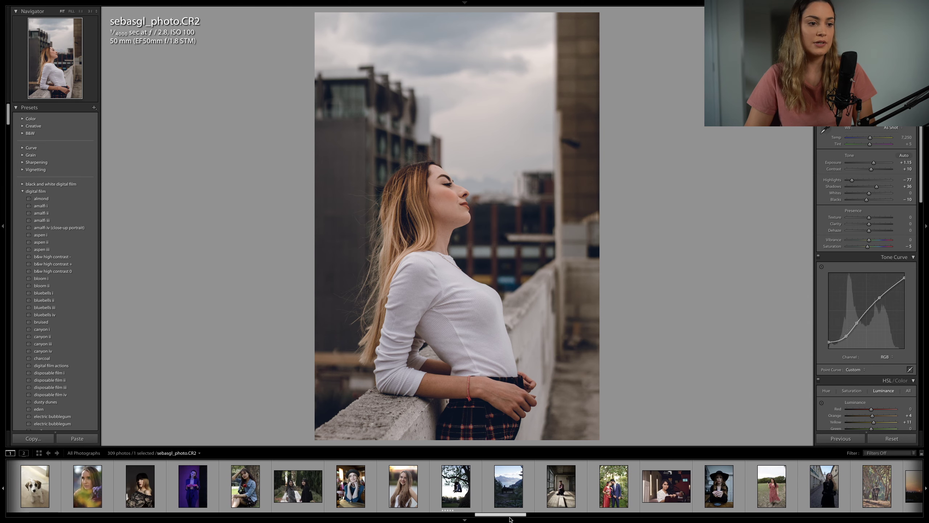
left_click(307, 488)
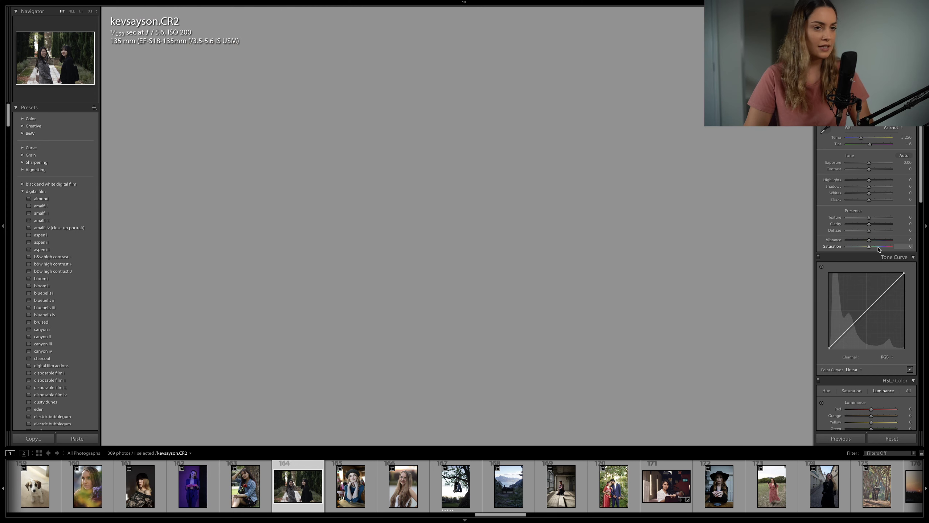
key("r")
left_click_drag(789, 238, 789, 233)
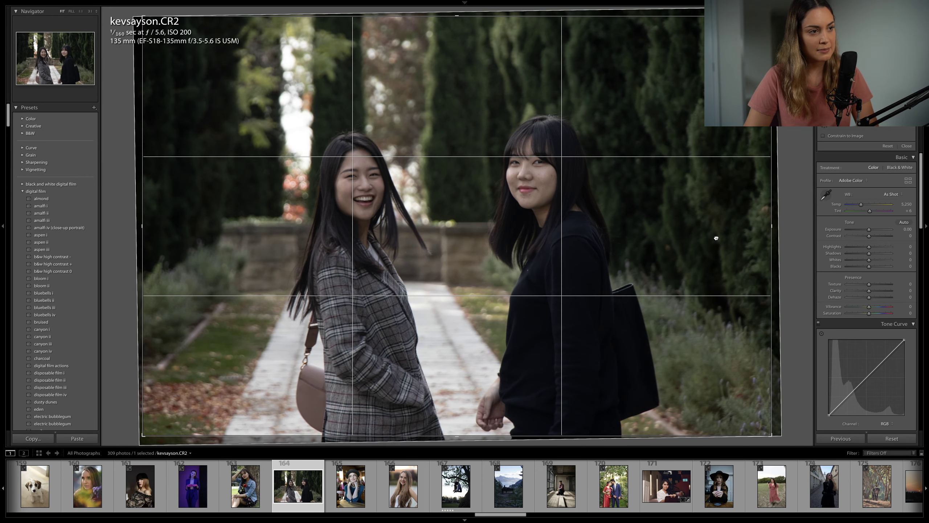
key("r")
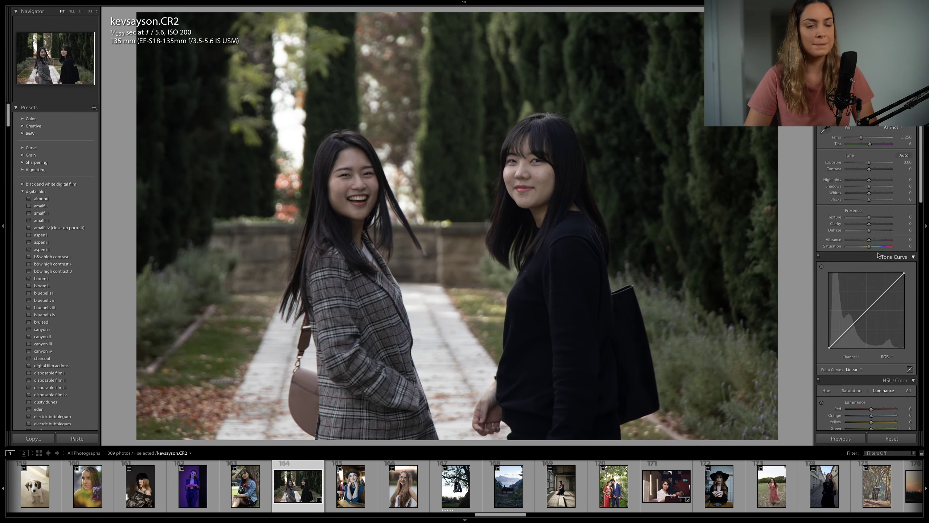
Step: Set the photo's sharpening amount to 66 and radius to 1.3
key("ctrl+3")
scroll(871, 298, "down", 2)
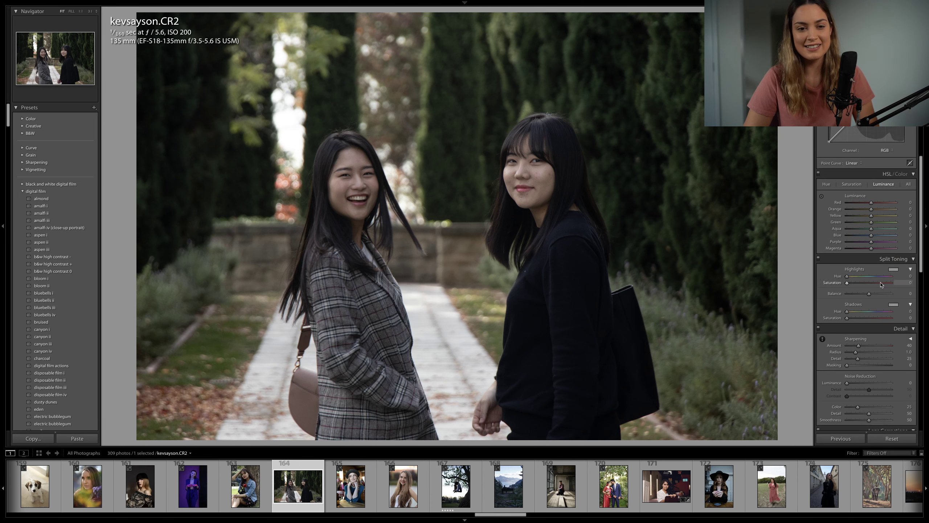
left_click_drag(860, 317, 868, 317)
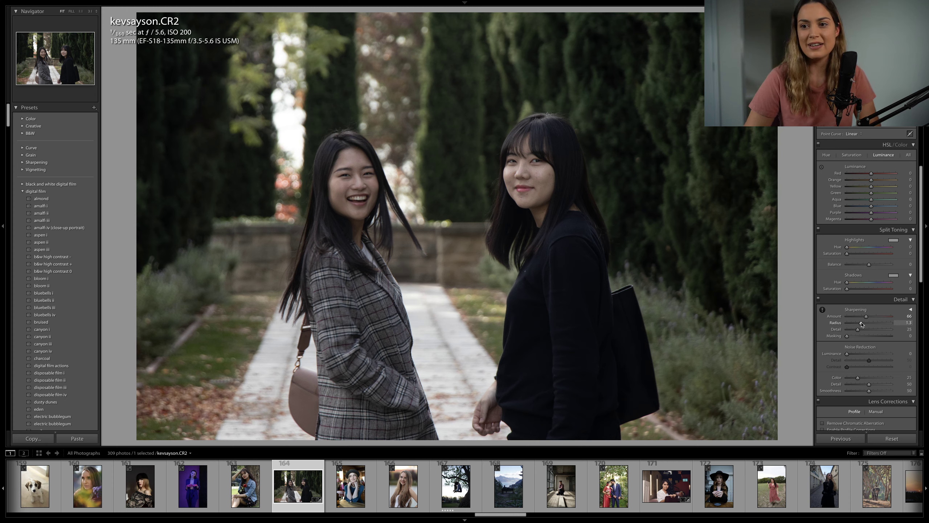
Step: Set exposure +0.45, contrast +15, highlights -39, shadows +47 and blacks -33, and warm the white balance to temperature 5,857 and tint +13
scroll(863, 324, "up", 2)
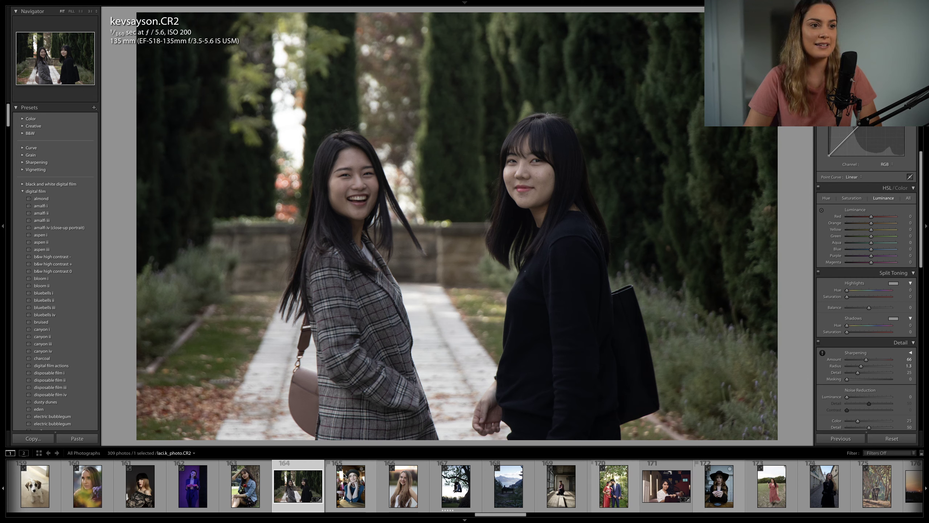
scroll(853, 245, "up", 2)
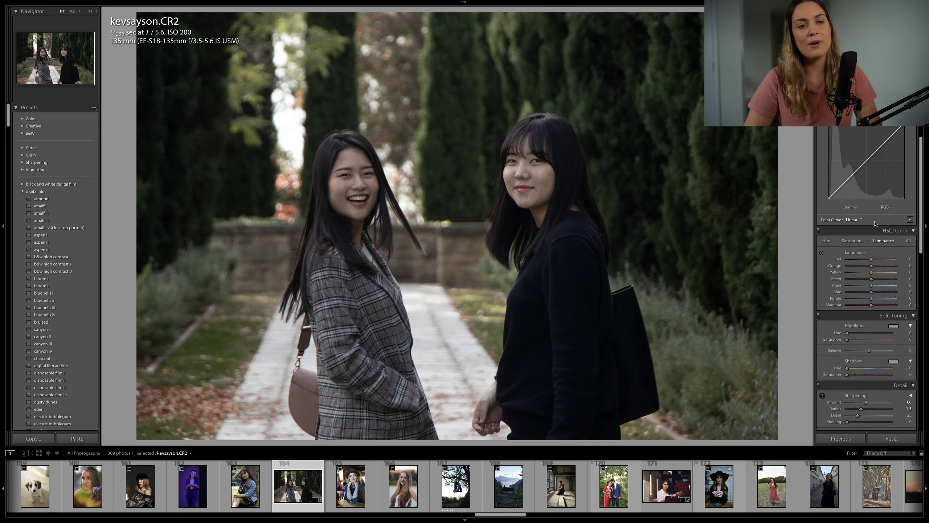
scroll(865, 220, "up", 7)
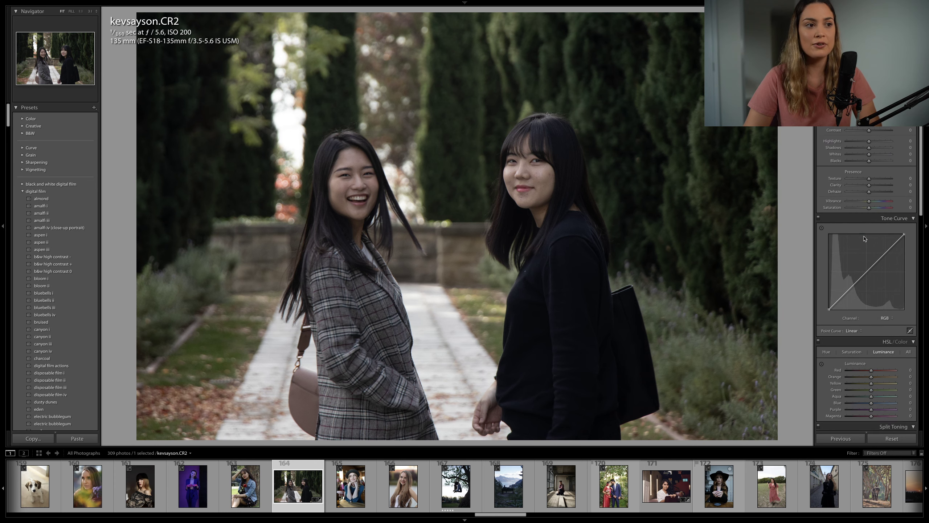
left_click_drag(870, 164, 872, 164)
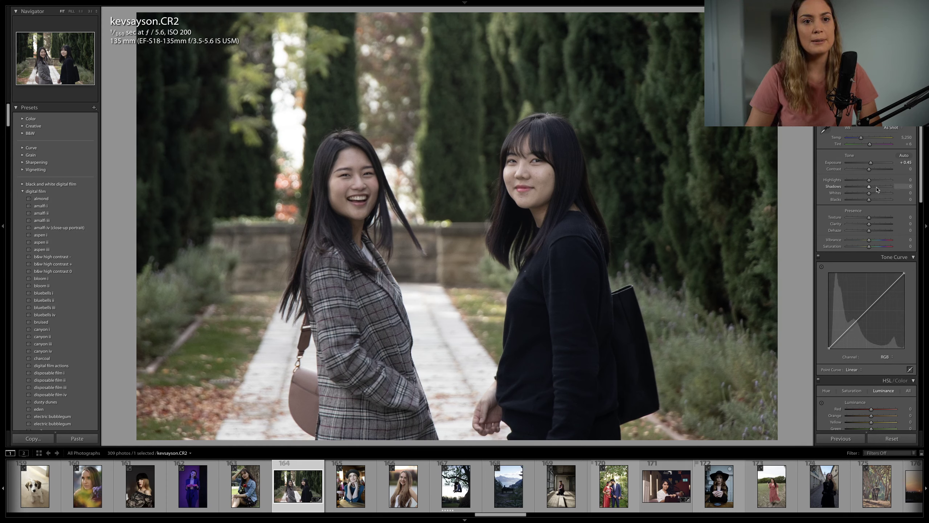
left_click_drag(870, 187, 877, 188)
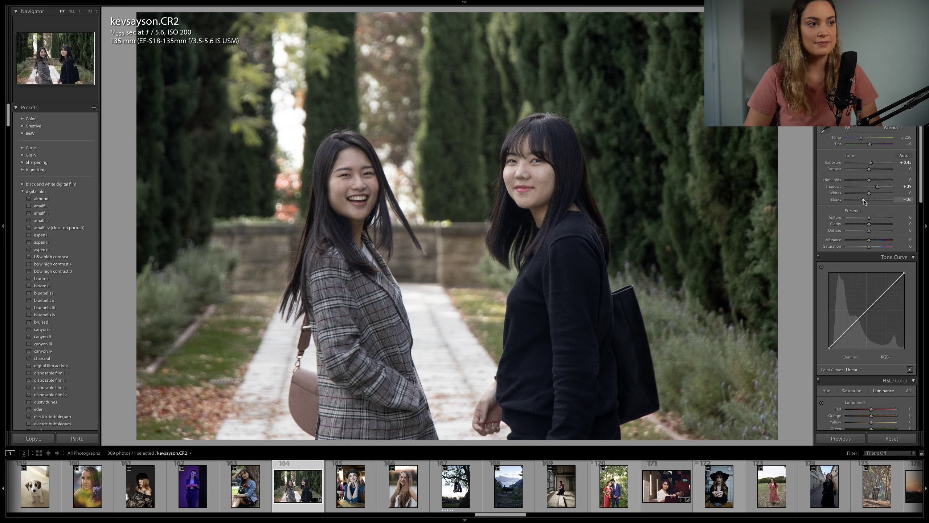
left_click_drag(864, 202, 879, 165)
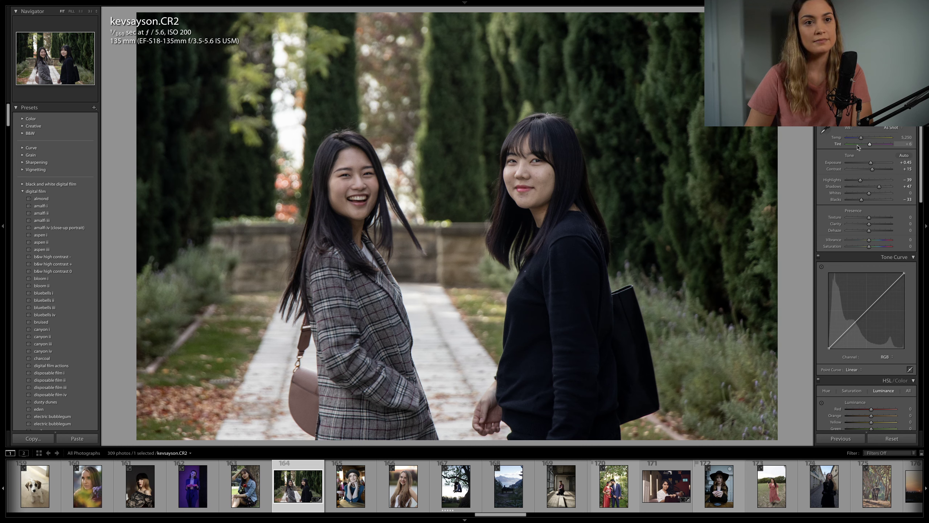
left_click_drag(864, 138, 866, 140)
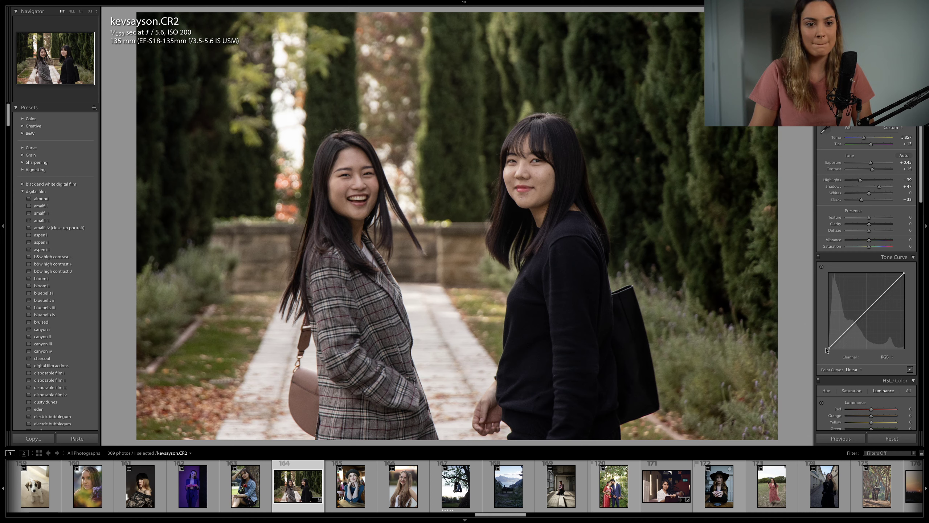
Step: Shape the RGB tone curve by lifting the black point, pulling down the shadows and adding a point to hold the midtones
left_click_drag(829, 348, 823, 345)
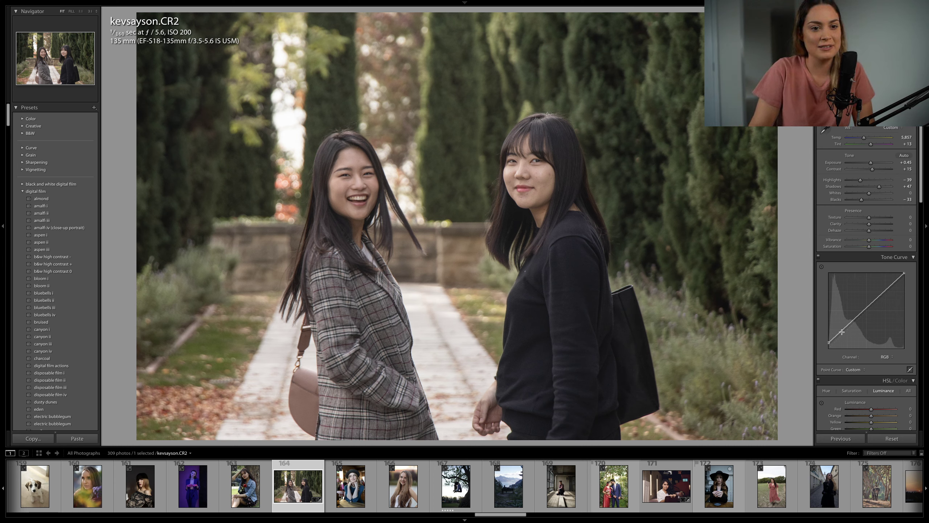
left_click_drag(842, 332, 844, 334)
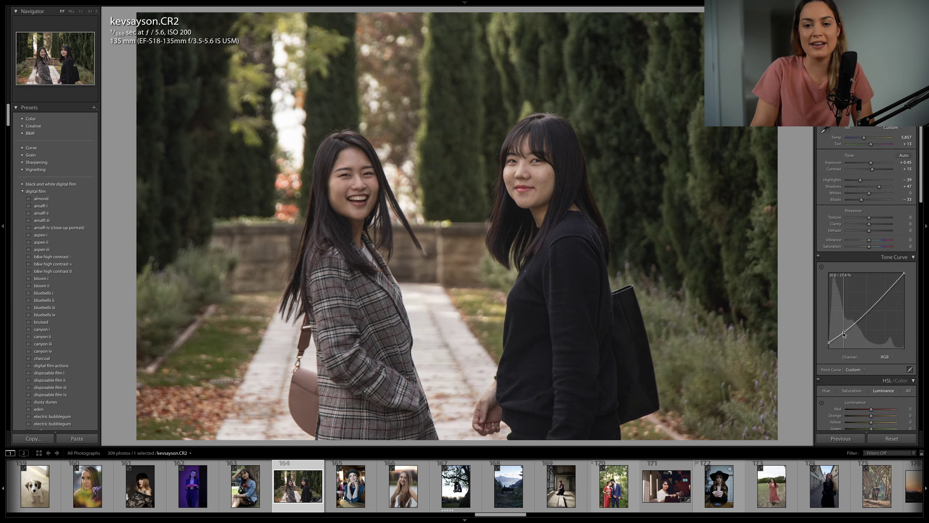
left_click_drag(843, 334, 842, 335)
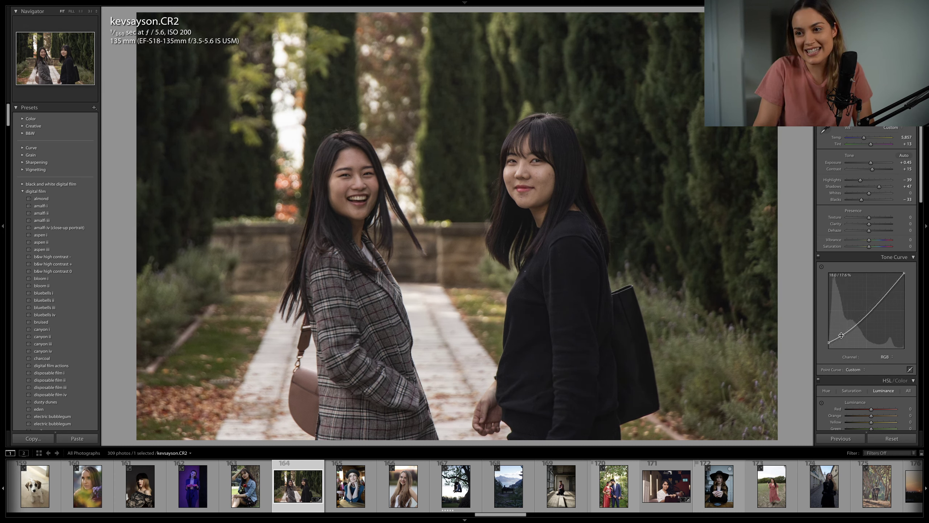
left_click_drag(864, 321, 859, 321)
Step: Reopen the crop, fine-tune the photo's rotation and apply it
key("r")
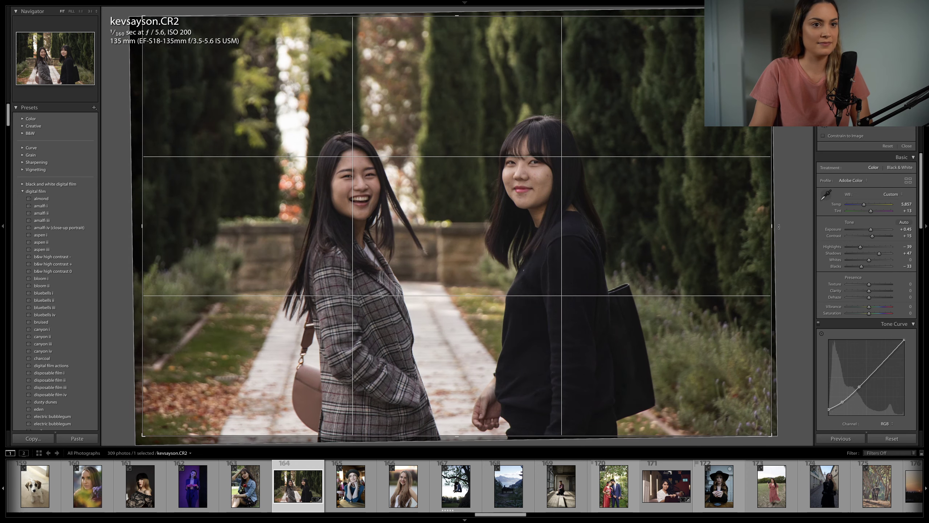
left_click_drag(787, 279, 782, 226)
key("Return")
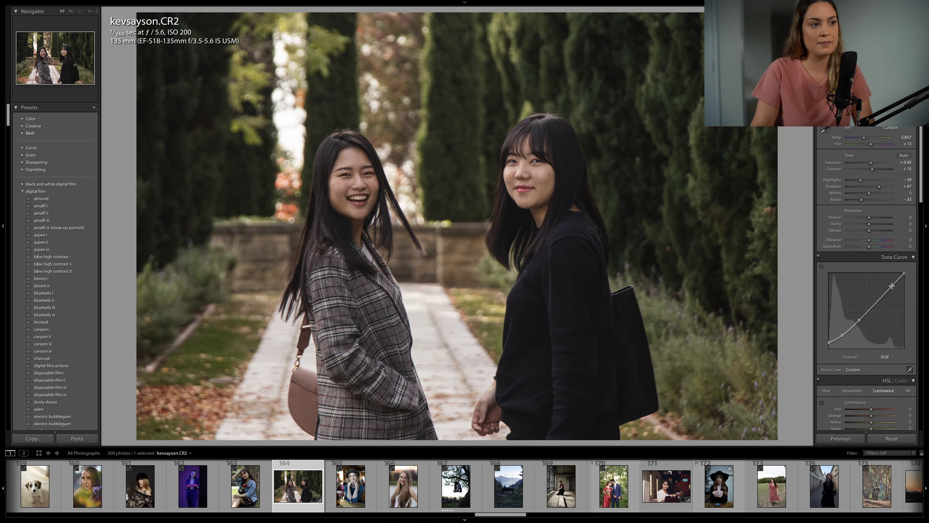
Step: Fine-tune the midtone point of the RGB tone curve and compare the photo with the curve off and on
left_click_drag(859, 321, 859, 321)
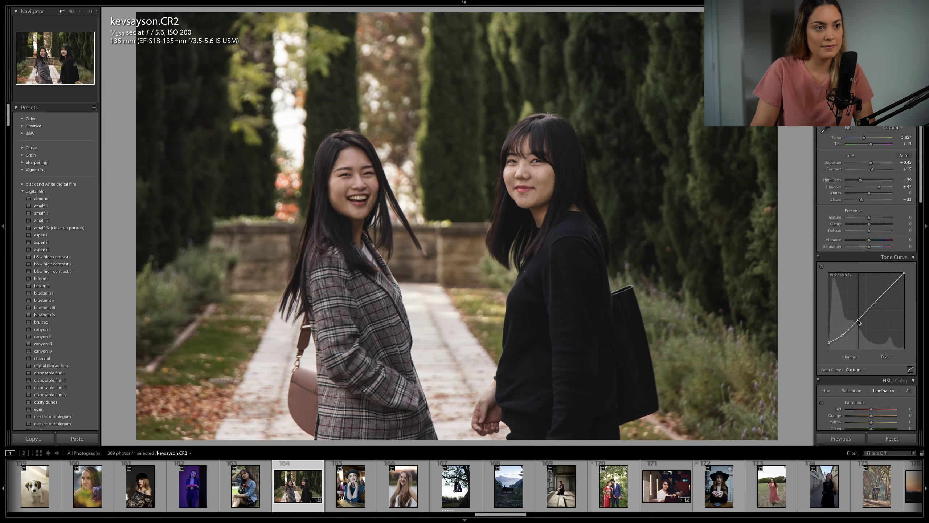
left_click(819, 257)
left_click(819, 257)
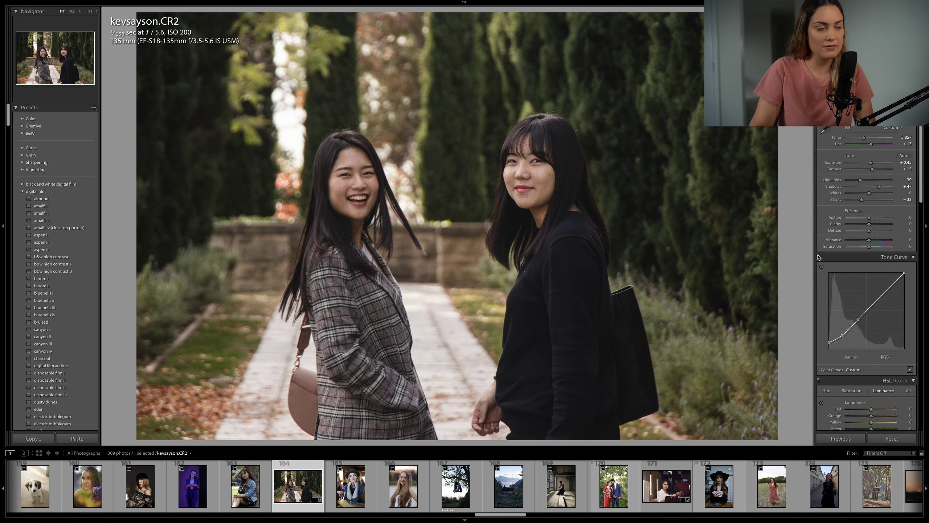
Step: Raise the HSL saturation of red to +9 and orange to +30, and shift the orange hue to -5
scroll(885, 315, "down", 3)
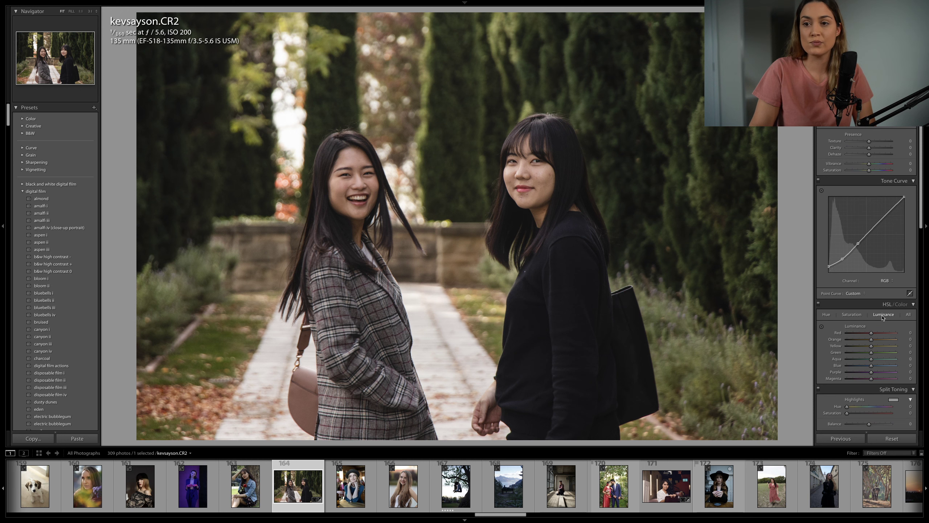
scroll(883, 317, "down", 1)
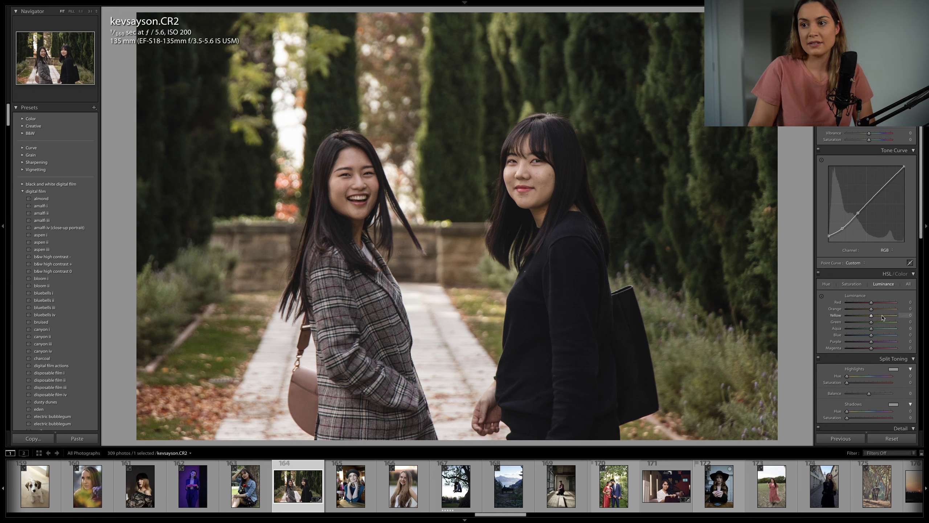
scroll(883, 317, "down", 1)
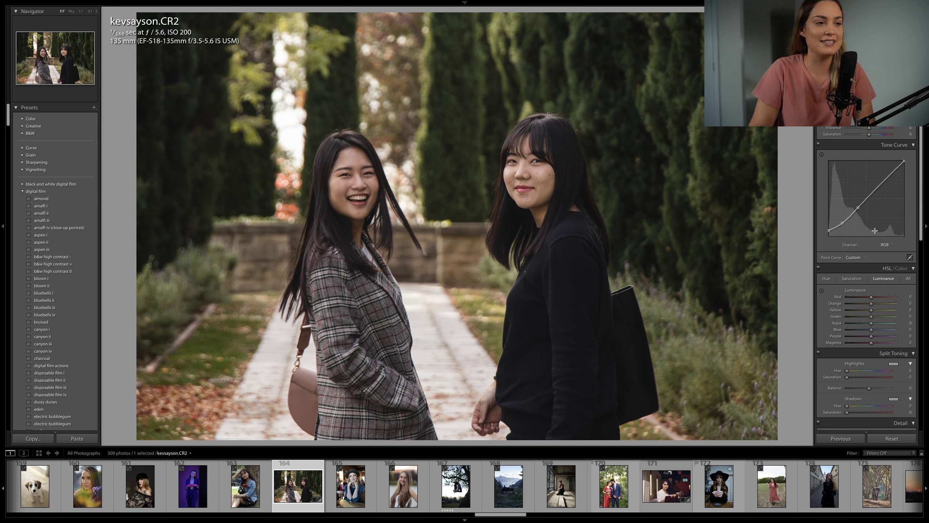
scroll(874, 241, "down", 1)
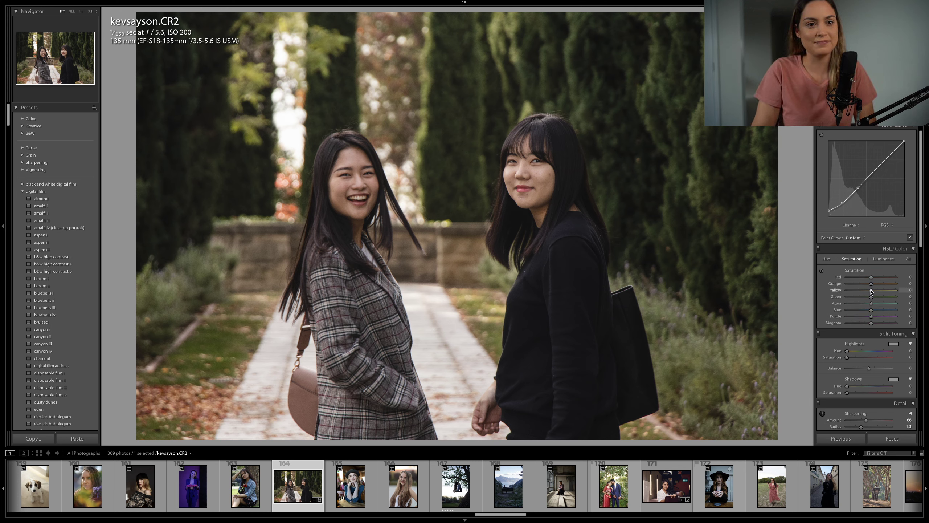
left_click(827, 259)
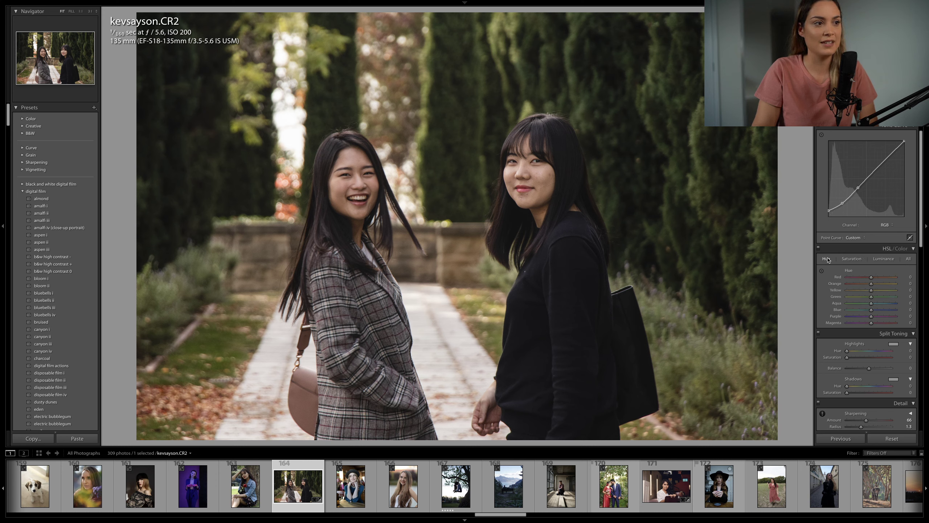
left_click(851, 259)
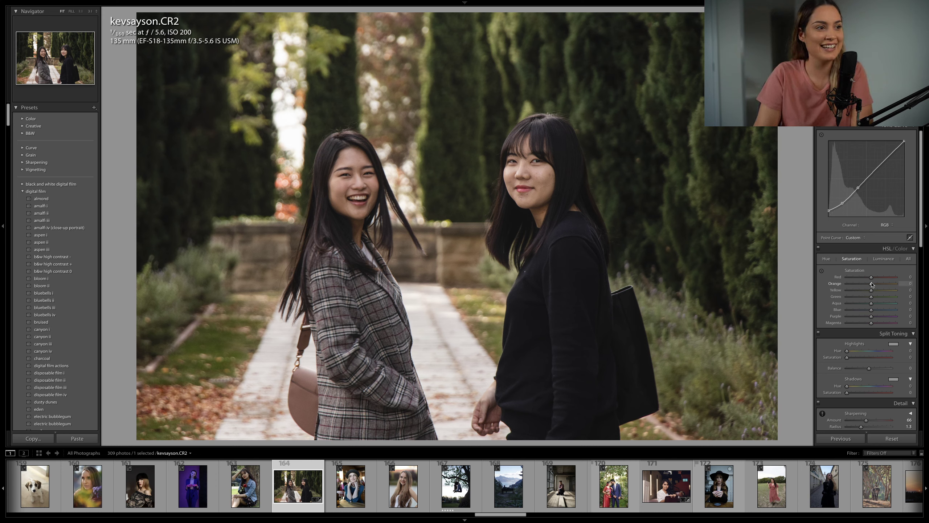
mouse_move(872, 283)
left_mouse_down()
mouse_move(884, 286)
mouse_move(875, 278)
left_mouse_up()
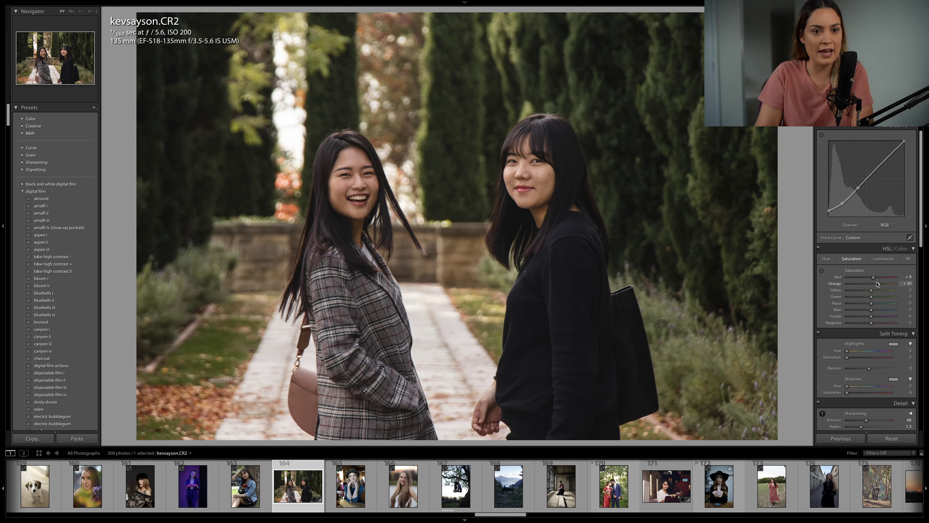
left_click(828, 259)
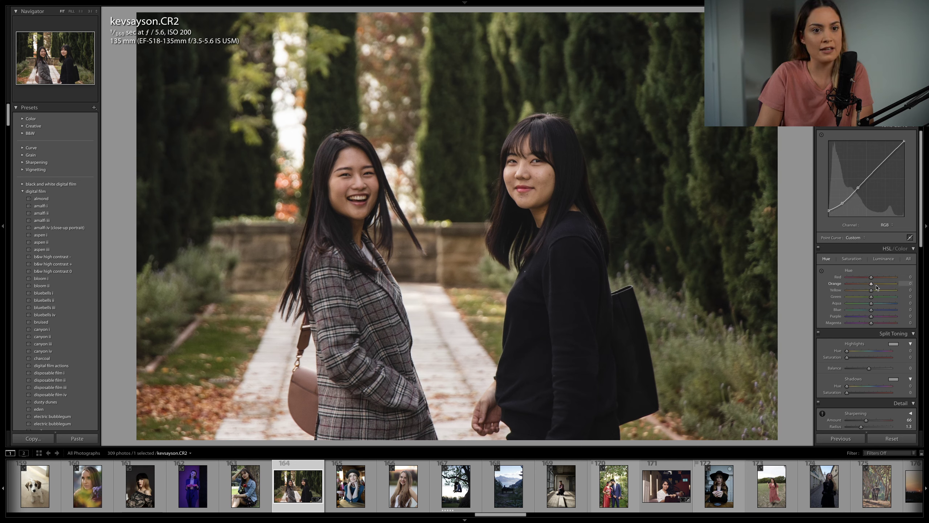
left_click_drag(872, 286, 871, 287)
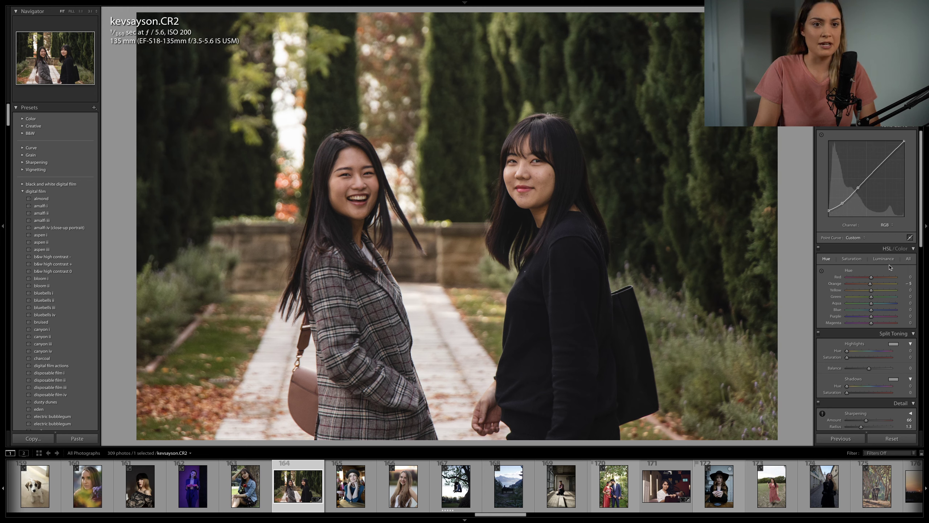
Step: Set the HSL luminance of red to +5, orange to +5 and yellow to +32
key("ctrl+5")
scroll(880, 277, "up", 1)
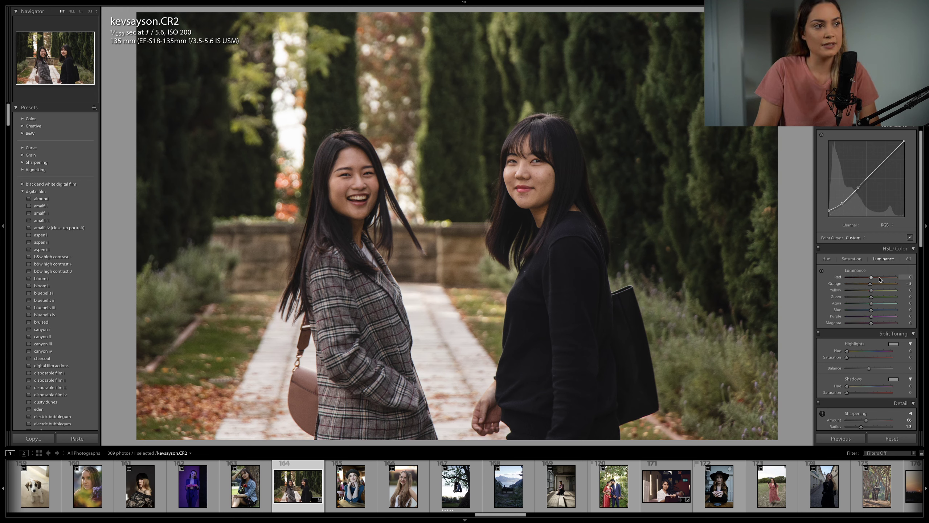
scroll(880, 285, "up", 1)
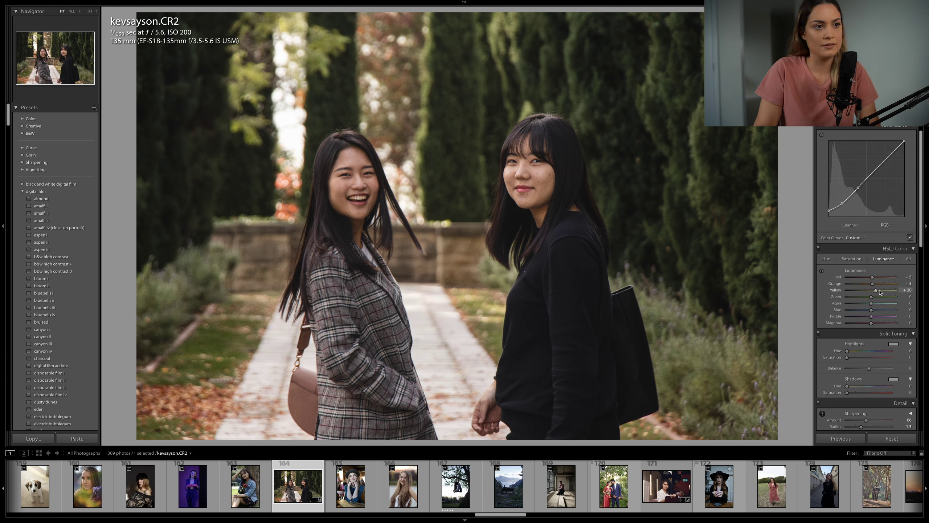
scroll(881, 291, "up", 6)
scroll(878, 291, "up", 1)
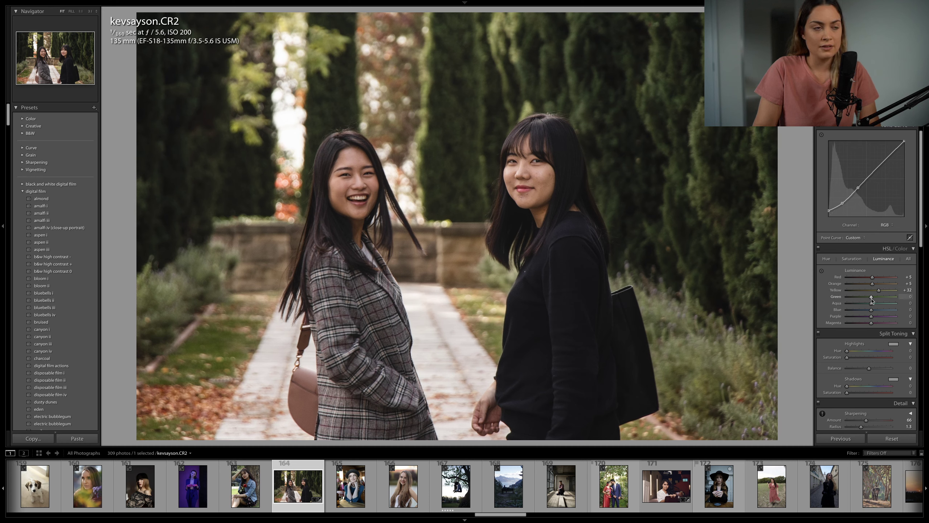
Step: Set the HSL saturation of yellow to +46, green to +24, purple to +41 and magenta to +24
key("ctrl+alt+shift+s")
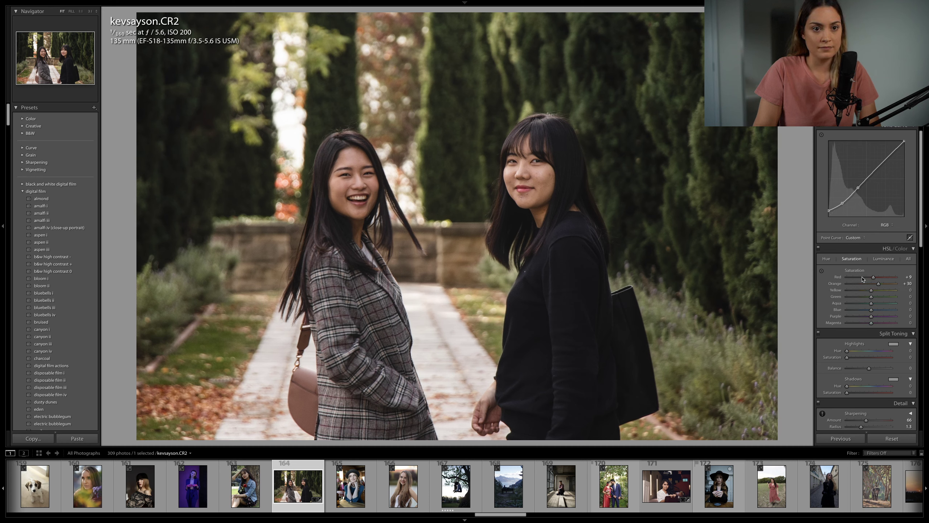
scroll(875, 293, "up", 2)
left_click_drag(874, 296, 883, 292)
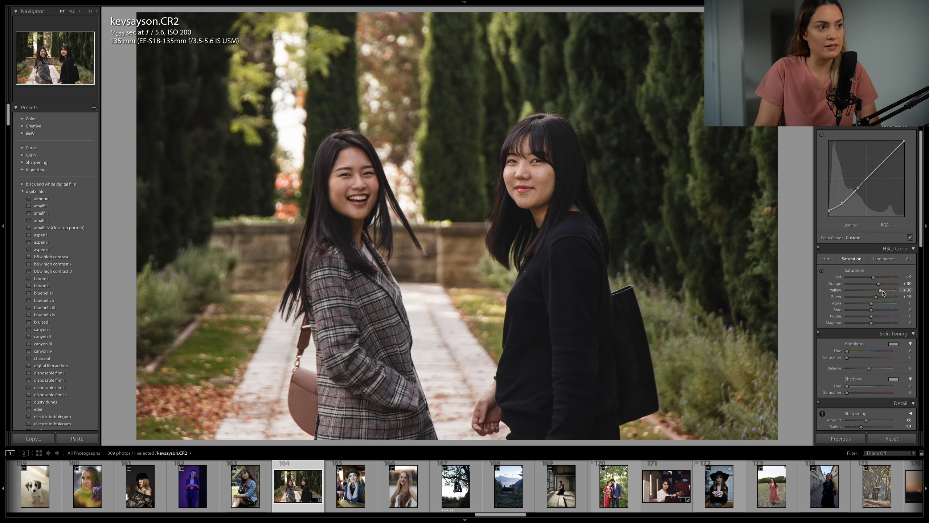
left_click_drag(883, 292, 835, 320)
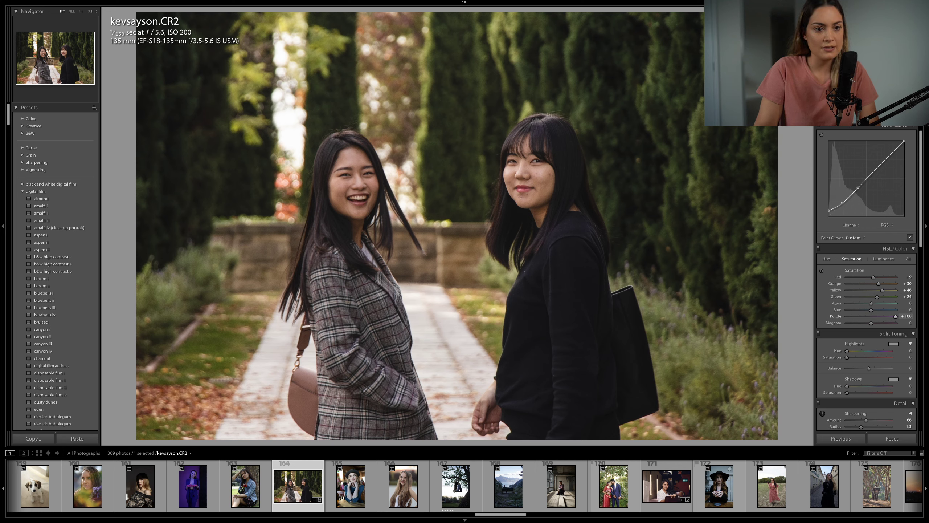
left_click_drag(896, 317, 877, 325)
Step: Apply split toning with highlights at hue 22 and saturation 9, and shadows at hue 52 and saturation 10
scroll(877, 322, "down", 1)
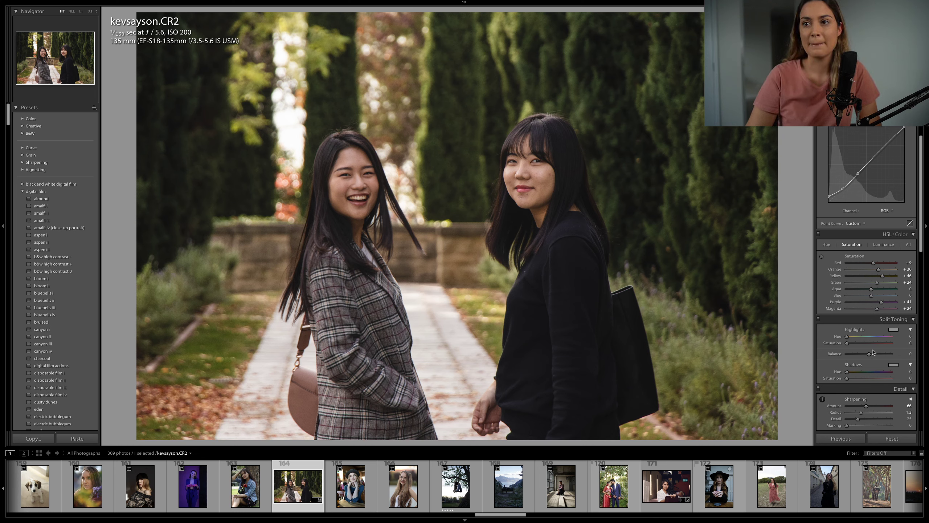
scroll(896, 321, "down", 3)
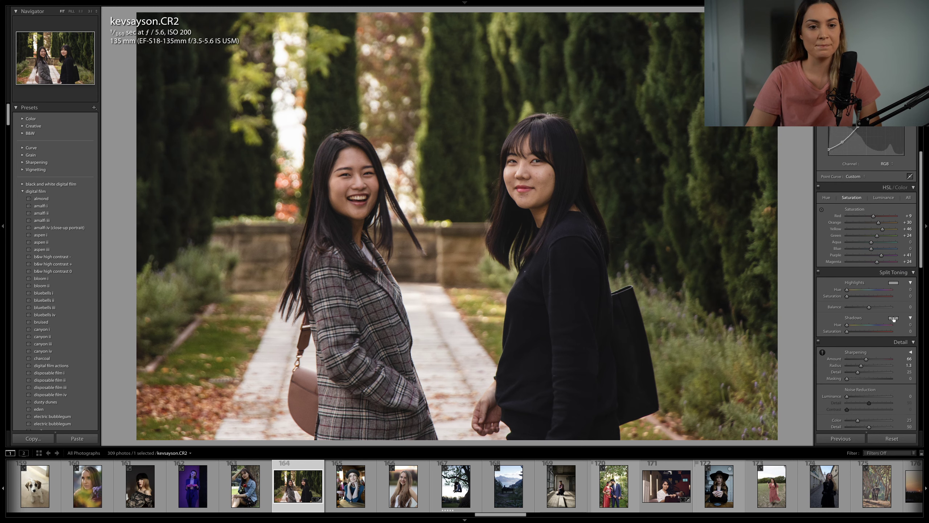
mouse_move(855, 289)
left_mouse_down()
mouse_move(864, 288)
mouse_move(853, 284)
left_mouse_up()
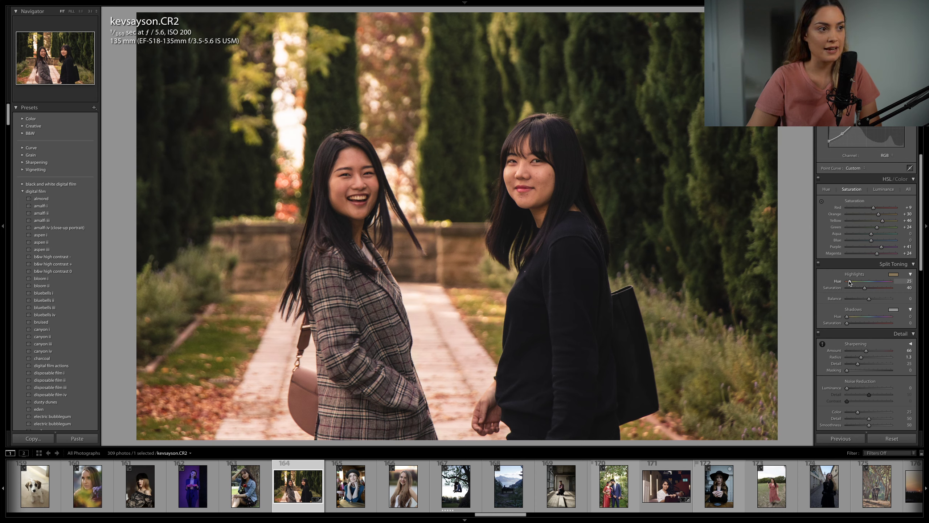
mouse_move(850, 282)
left_mouse_down()
mouse_move(882, 285)
mouse_move(852, 290)
left_mouse_up()
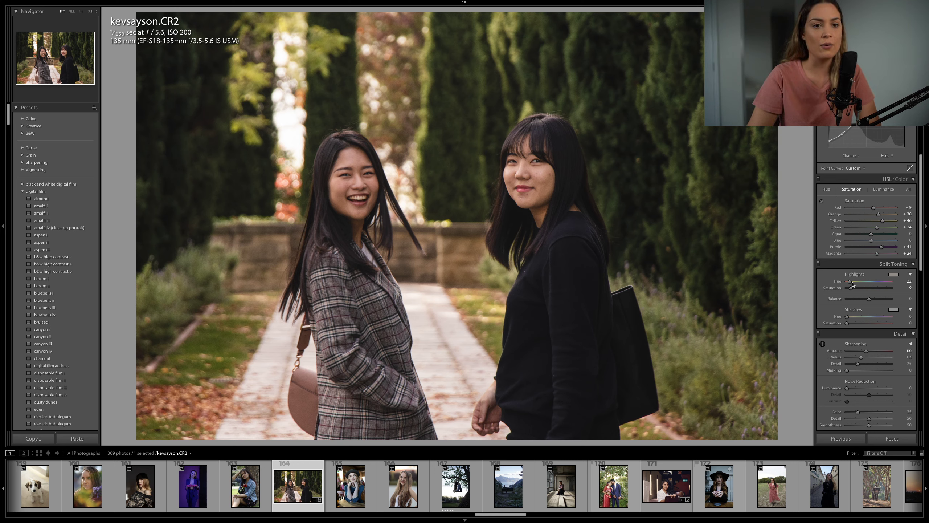
mouse_move(848, 323)
left_mouse_down()
mouse_move(862, 323)
mouse_move(853, 317)
left_mouse_up()
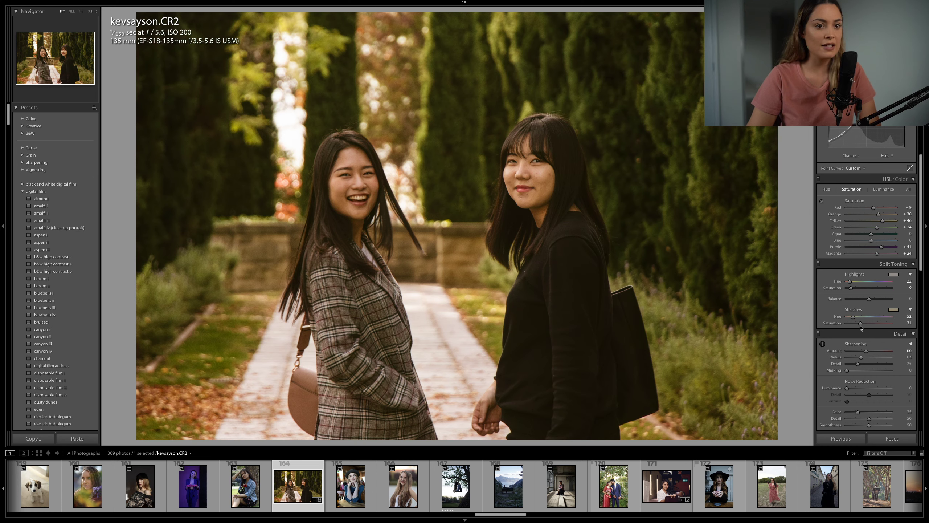
left_click_drag(861, 323, 852, 327)
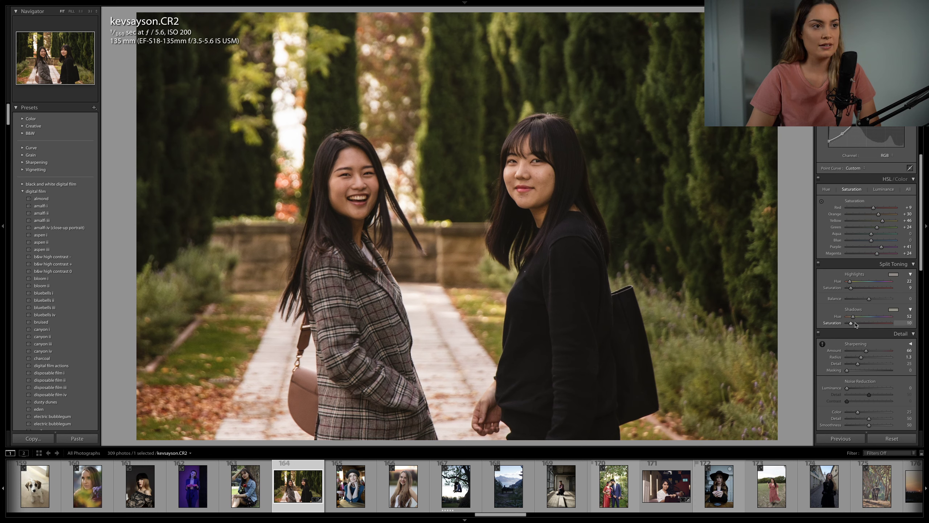
Step: Switch to the photo of the church steeple framed by pink blossoms and rotate its crop slightly to straighten the tower
scroll(859, 324, "up", 3)
scroll(858, 324, "up", 6)
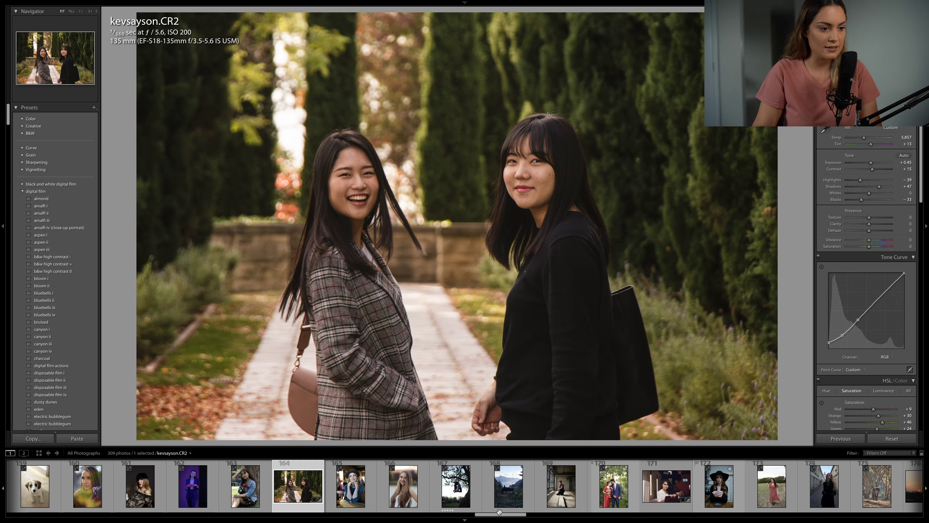
left_click_drag(507, 514, 378, 516)
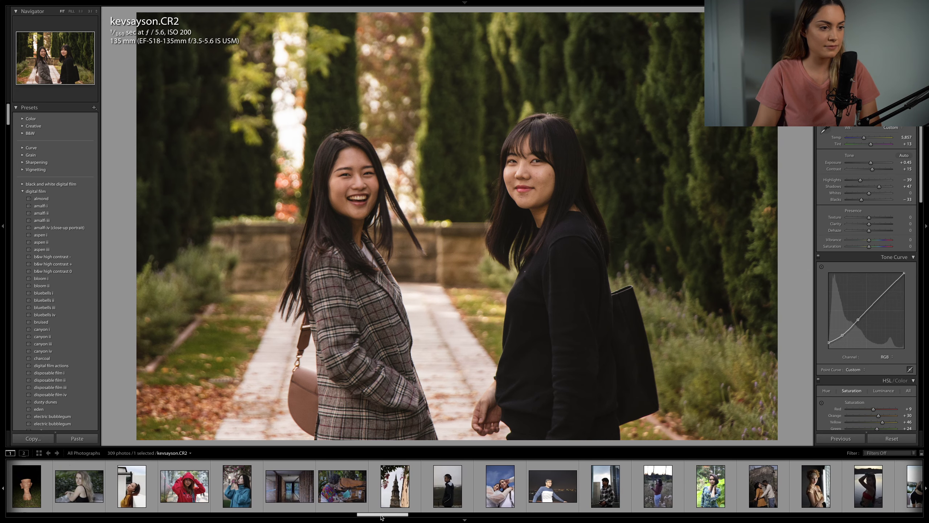
left_click(399, 494)
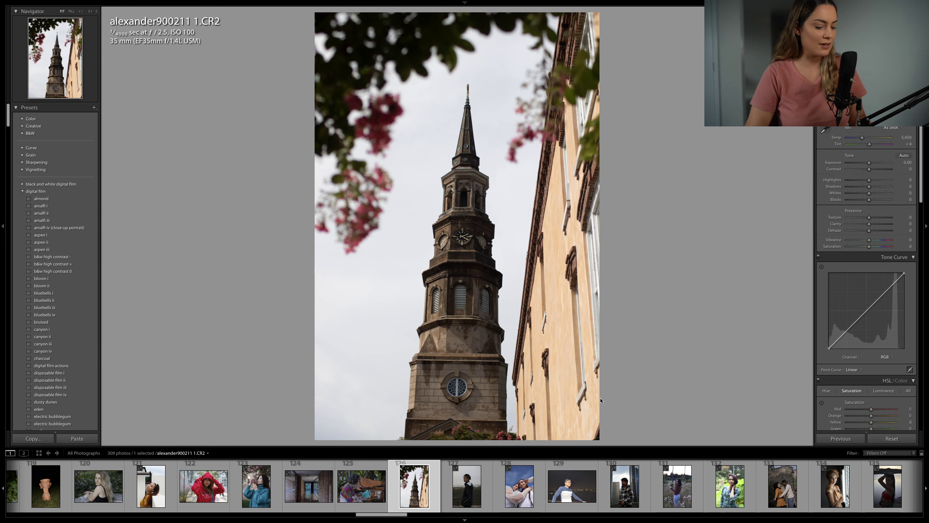
key("r")
left_click_drag(688, 281, 689, 263)
key("Return")
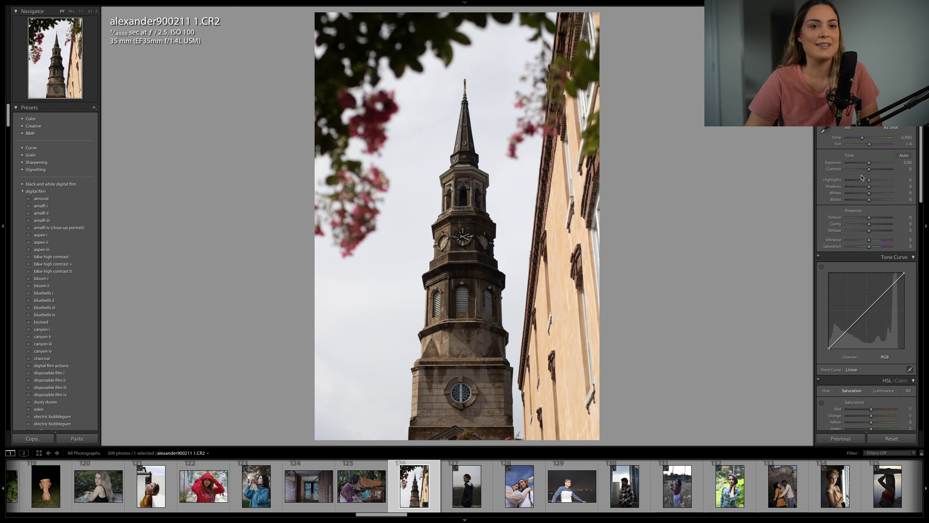
Step: Set the basic tones to exposure +0.40, contrast +20, highlights -84, shadows +45, whites -16 and blacks -30
left_click_drag(869, 163, 865, 202)
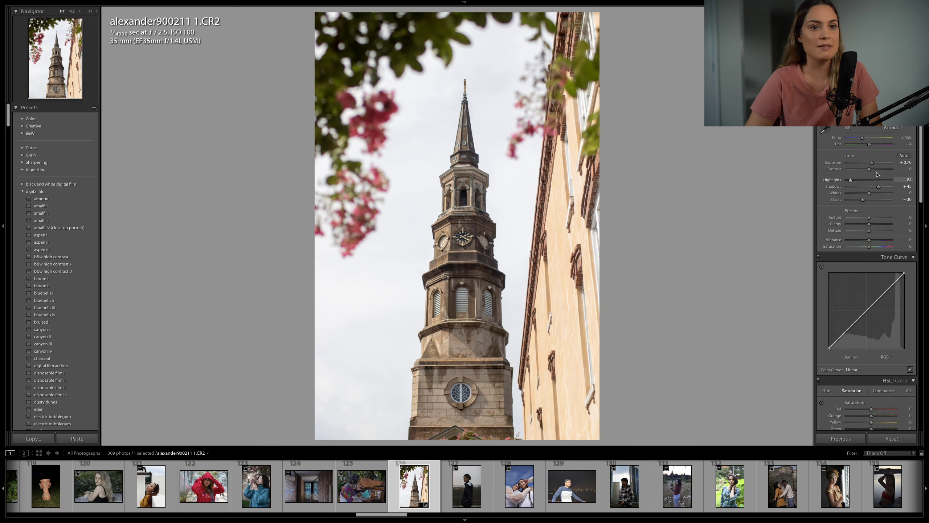
scroll(880, 165, "down", 1)
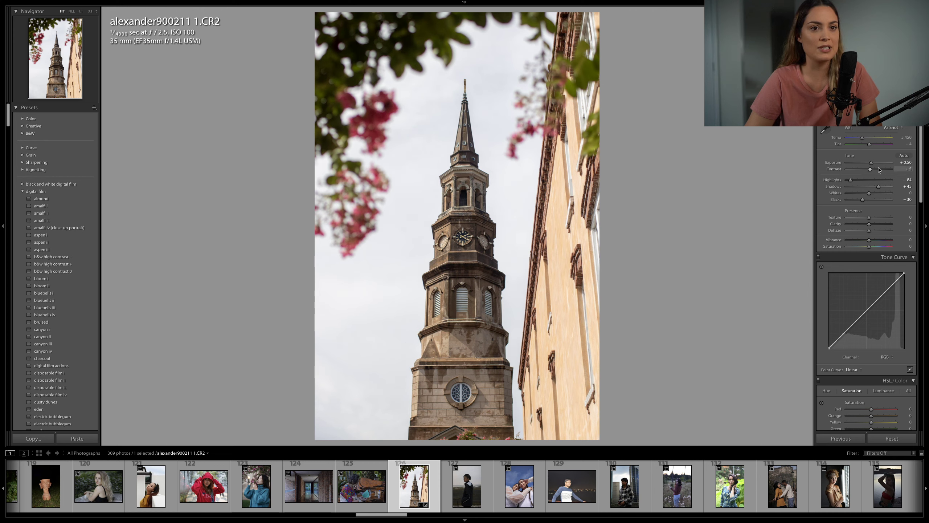
scroll(880, 169, "up", 3)
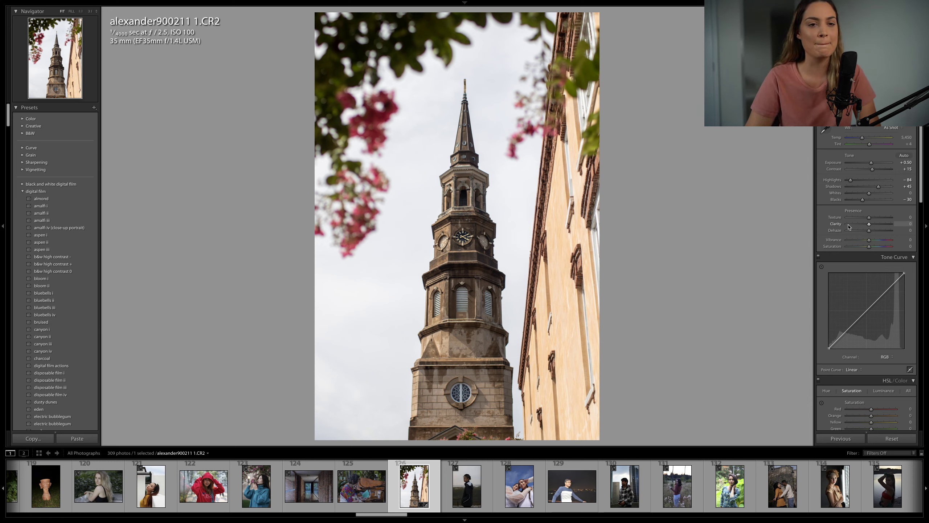
scroll(877, 166, "up", 1)
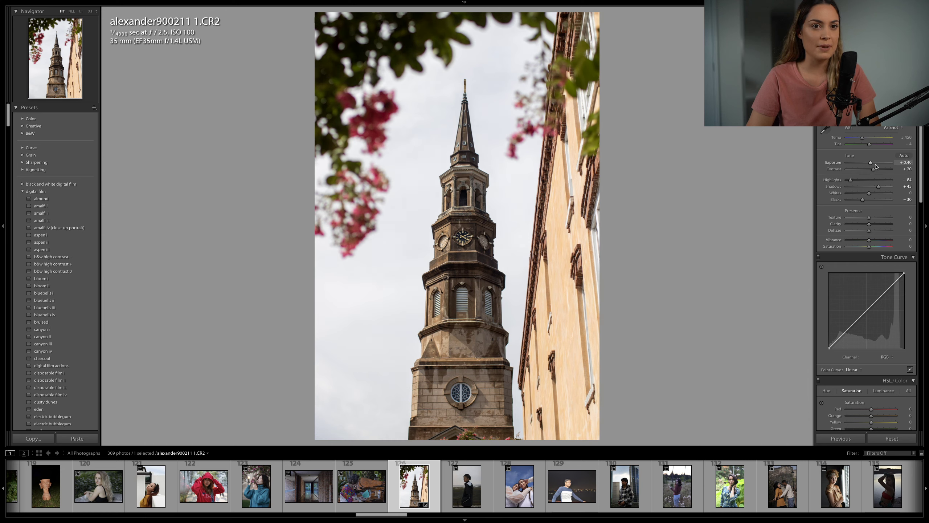
left_click_drag(870, 193, 865, 194)
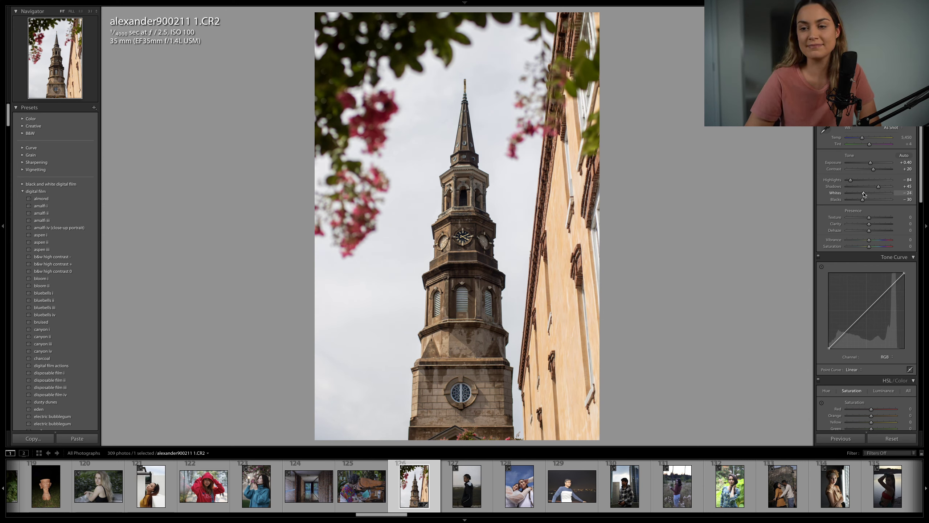
left_click_drag(863, 194, 867, 196)
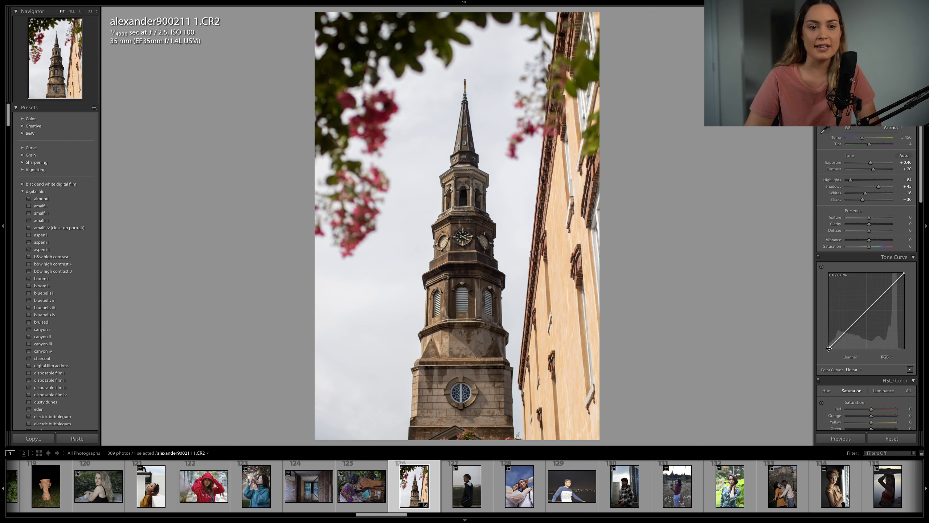
Step: Shape the RGB tone curve by lifting the black point, lowering the white point and adjusting shadow, midtone and highlight points
left_click_drag(829, 348, 845, 334)
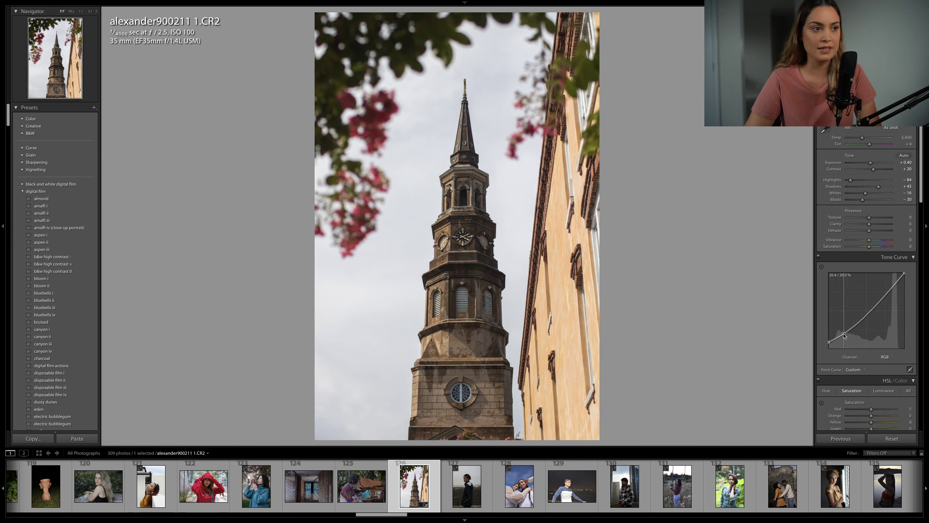
left_click(870, 312)
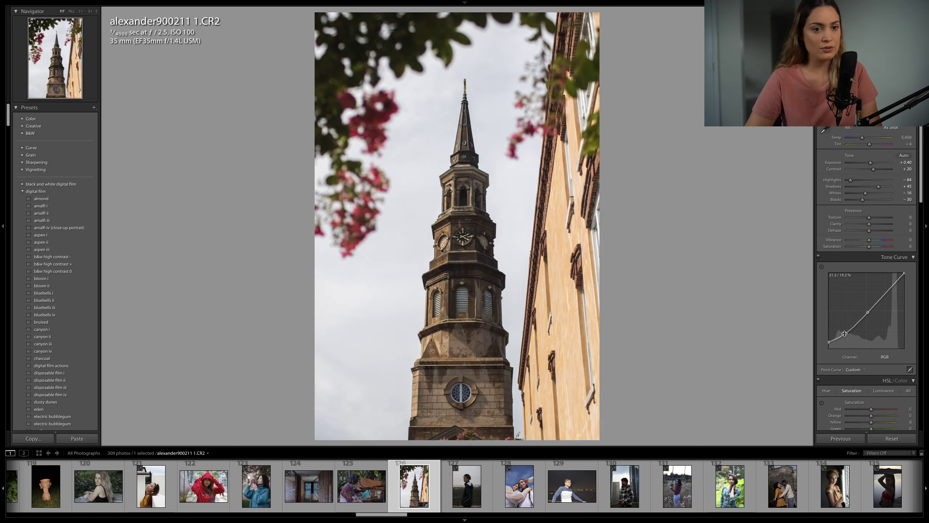
left_click_drag(845, 334, 837, 337)
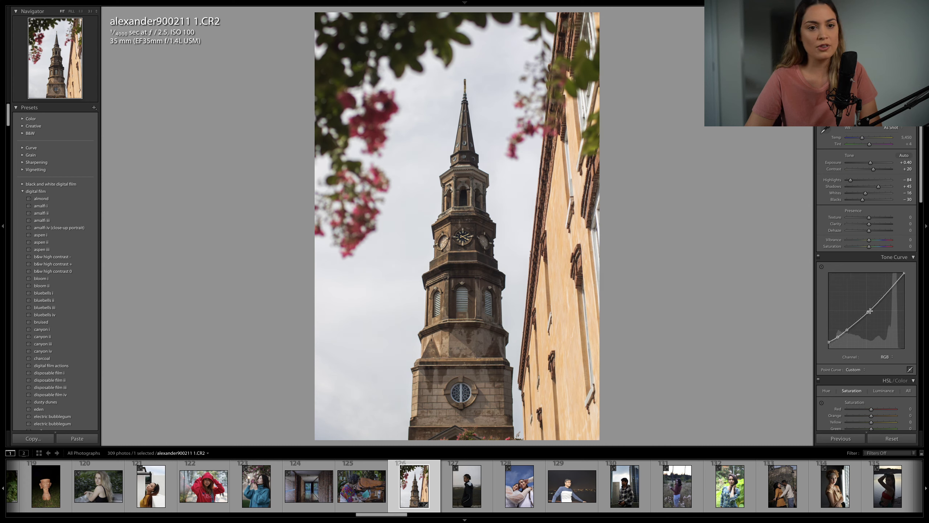
left_click_drag(870, 310, 871, 307)
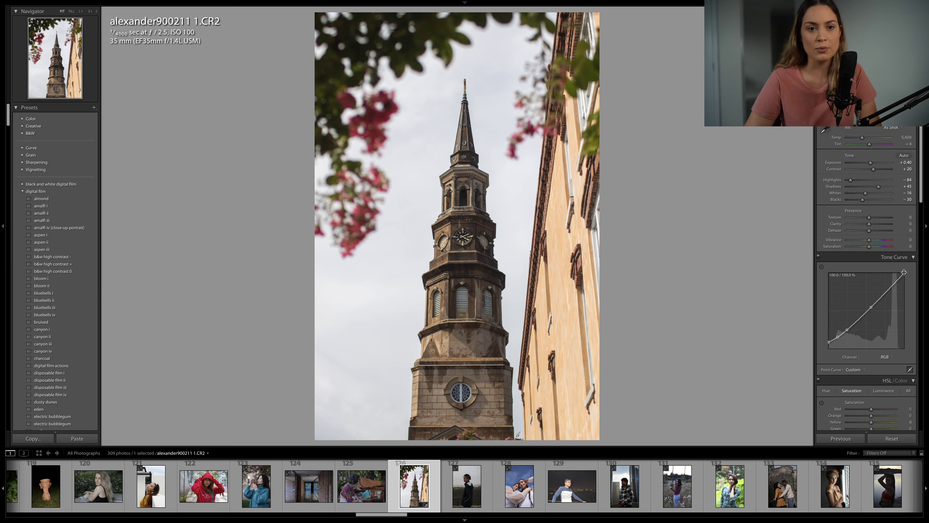
left_click_drag(906, 272, 870, 308)
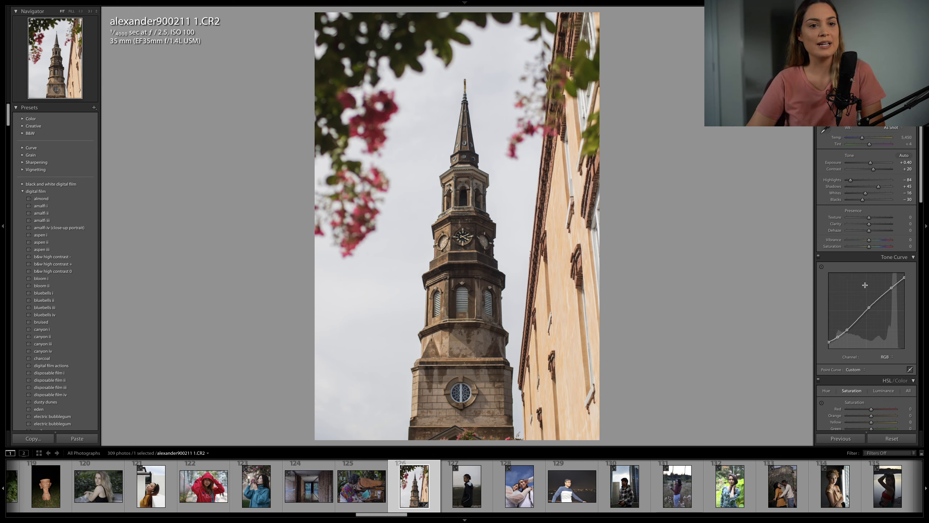
scroll(866, 285, "down", 2)
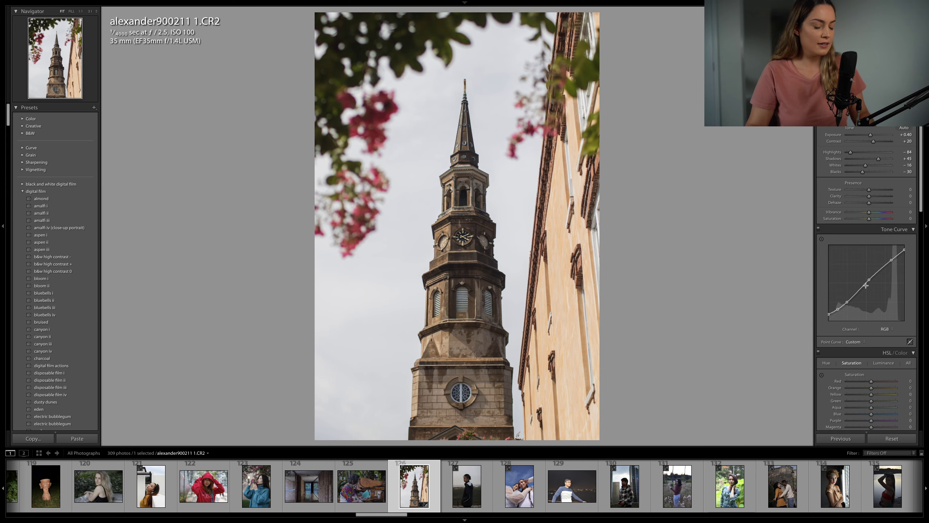
Step: Reopen the crop, fine-tune the steeple photo's rotation and shift the image slightly upward within the frame
key("r")
left_click_drag(640, 238, 644, 225)
key("Return")
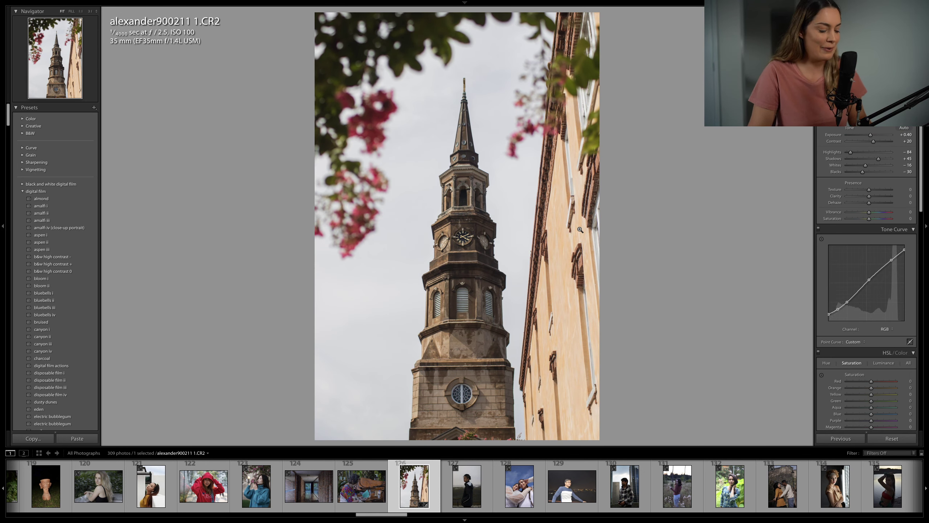
key("r")
key("Return")
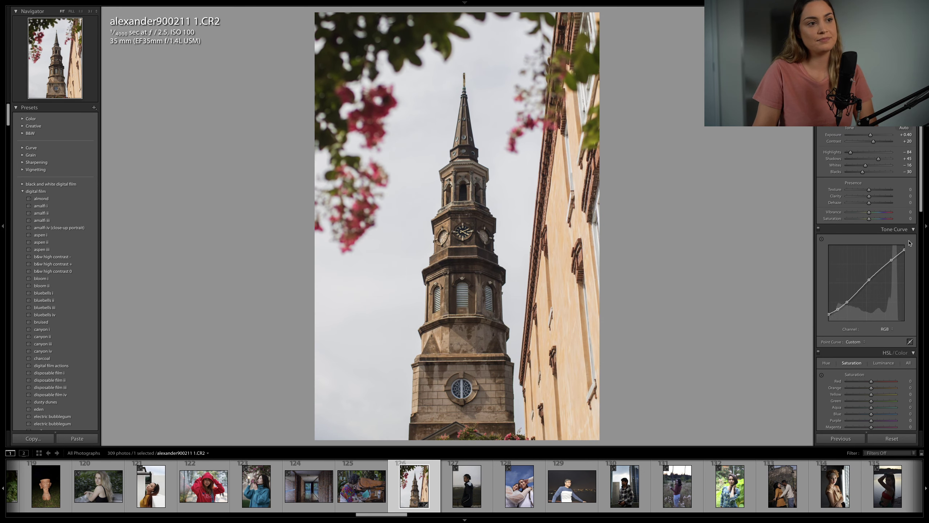
Step: Adjust the sky's blue in HSL, with saturation at +57 and luminance at -9
scroll(870, 261, "down", 2)
scroll(871, 261, "down", 1)
left_click(883, 295)
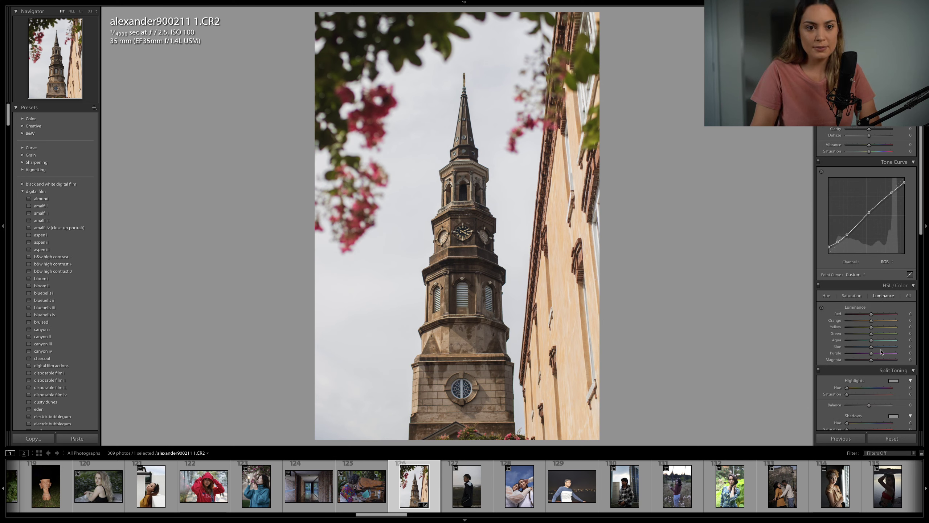
left_click_drag(872, 347, 858, 348)
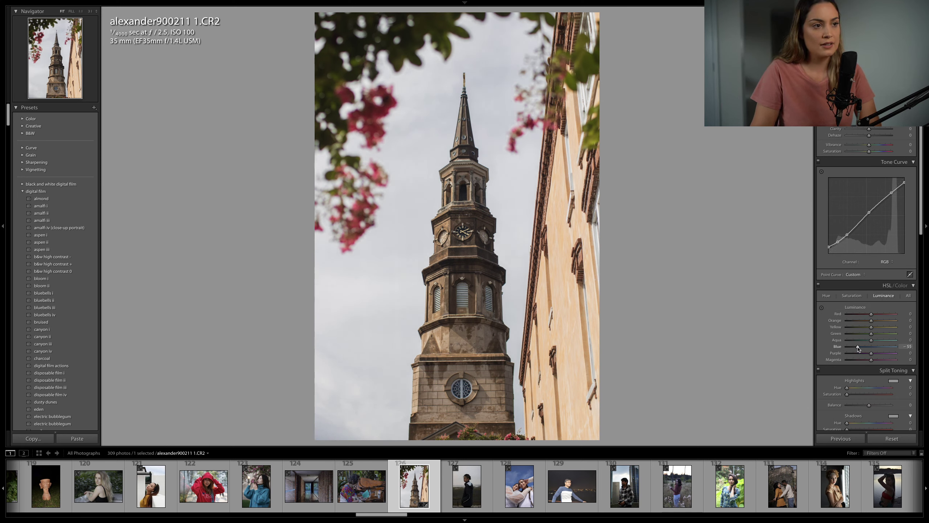
left_click(851, 296)
left_click_drag(887, 348, 888, 348)
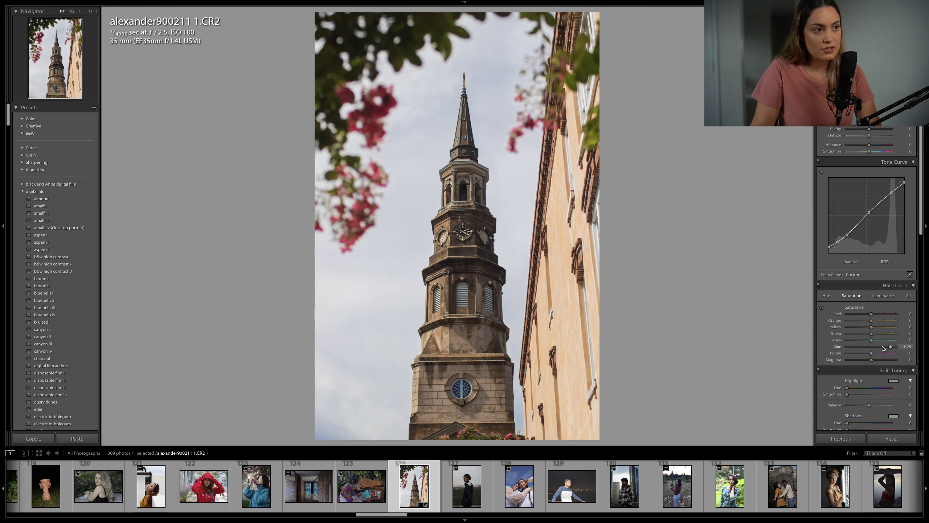
left_click(884, 295)
mouse_move(862, 349)
left_mouse_down()
mouse_move(897, 350)
mouse_move(877, 349)
left_mouse_up()
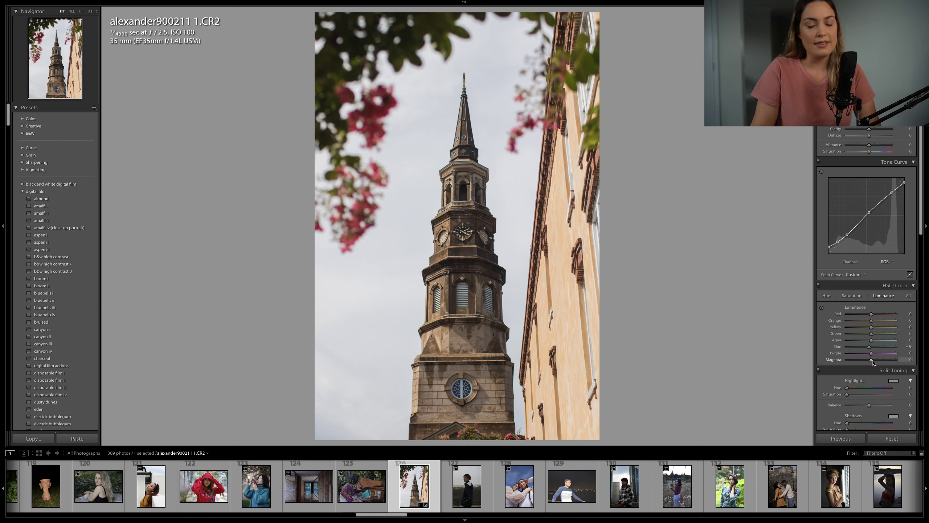
Step: Raise the HSL saturation of purple to +74, magenta to +61, red to +55 and orange to +7
left_click(851, 295)
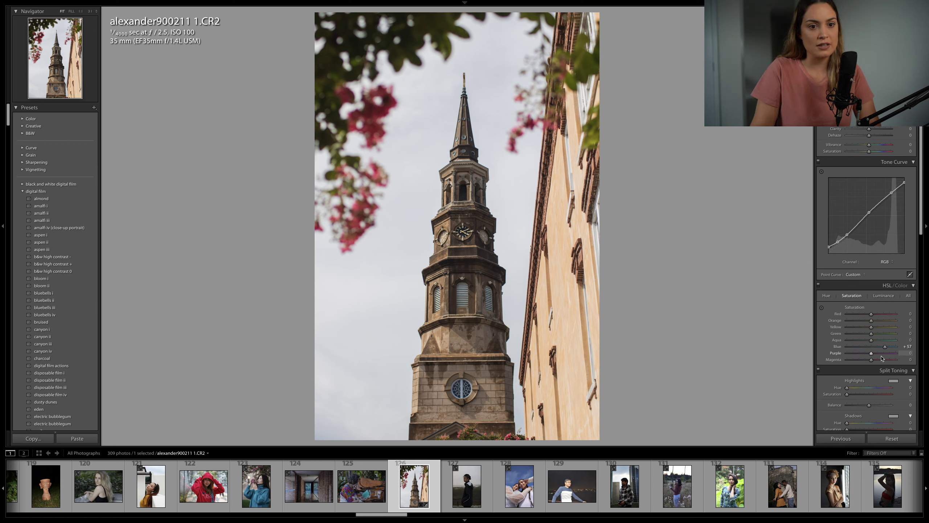
mouse_move(881, 359)
left_mouse_down()
mouse_move(894, 361)
mouse_move(890, 353)
left_mouse_up()
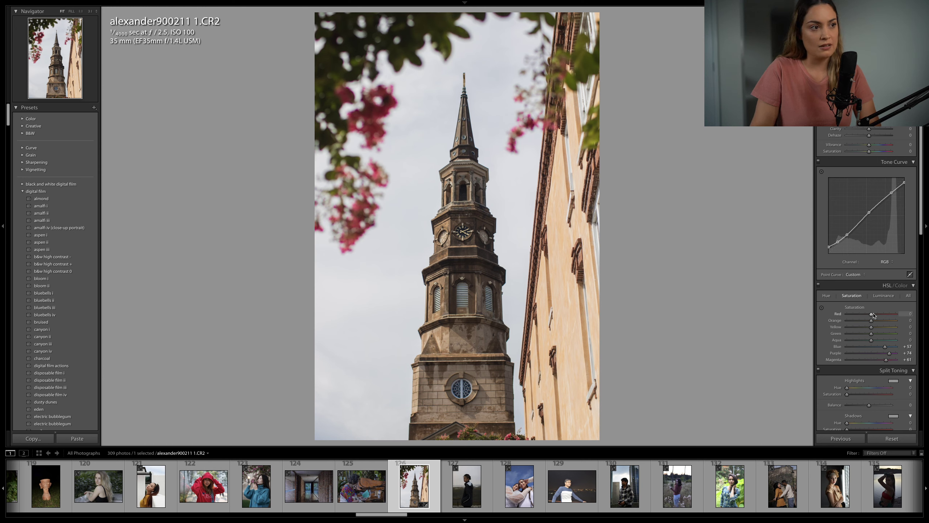
left_click_drag(873, 315, 885, 315)
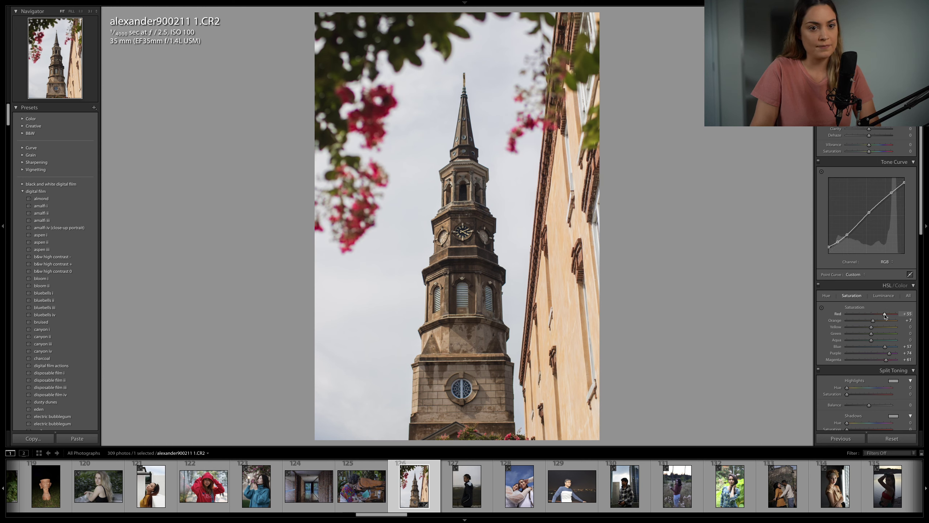
Step: Raise the steeple photo's HSL luminance of red to +21, purple to +10 and magenta to +41
left_click(883, 296)
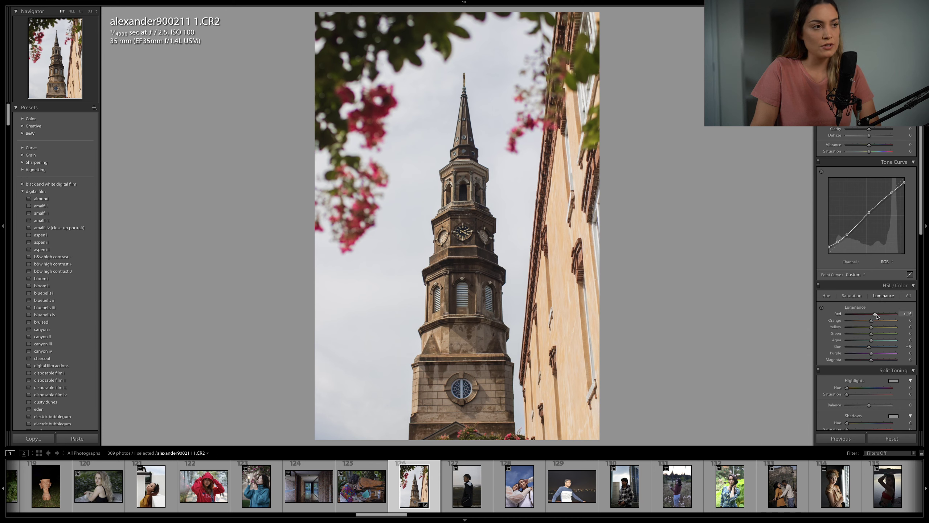
left_click_drag(878, 315, 878, 317)
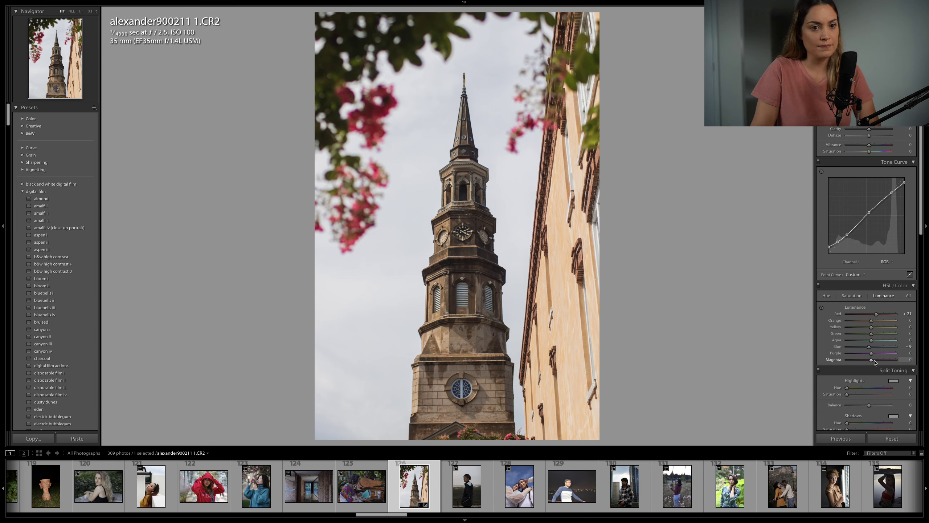
mouse_move(873, 361)
left_mouse_down()
mouse_move(884, 361)
mouse_move(876, 356)
left_mouse_up()
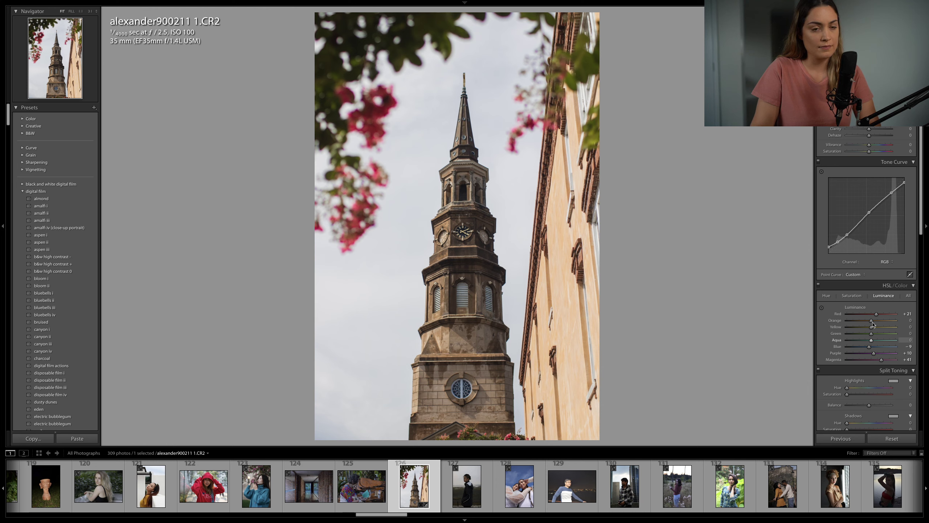
Step: Set the HSL saturation of red to +29, purple to +43, magenta to +26 and yellow to +41
left_click(852, 296)
mouse_move(882, 362)
left_mouse_down()
mouse_move(873, 361)
mouse_move(882, 355)
left_mouse_up()
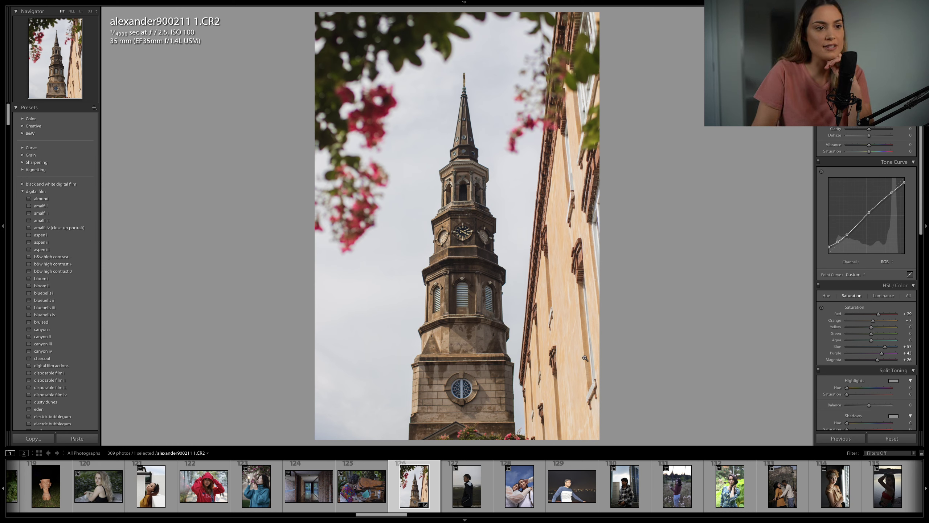
left_click(884, 296)
mouse_move(872, 327)
left_mouse_down()
mouse_move(863, 330)
mouse_move(871, 329)
left_mouse_up()
left_click(856, 297)
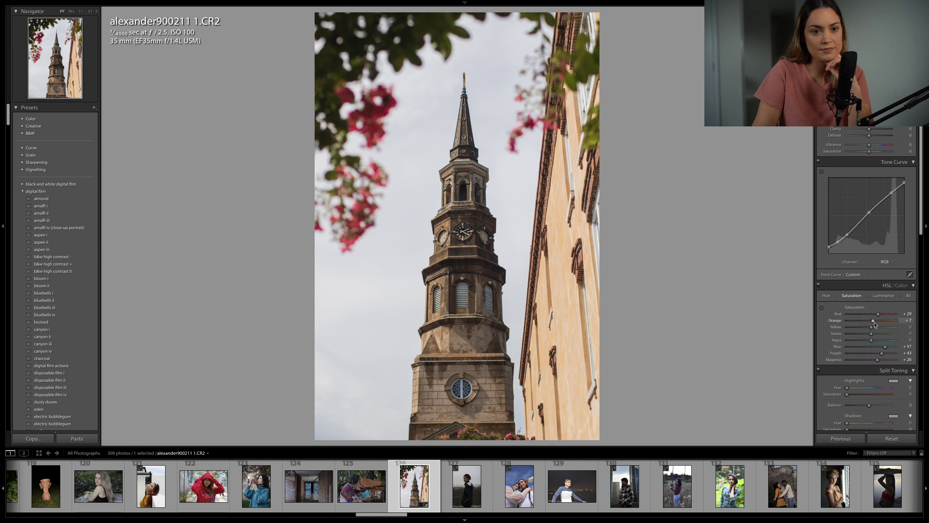
left_click_drag(873, 327, 883, 328)
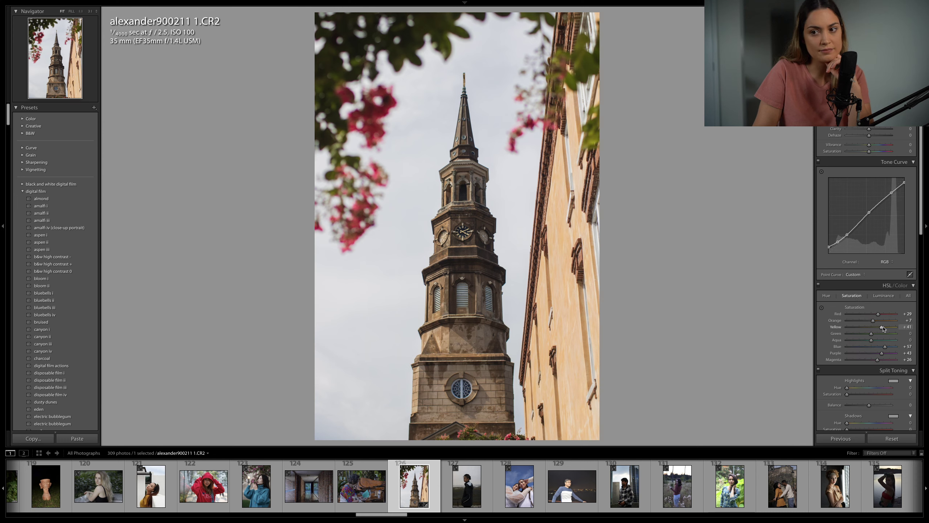
Step: Split-tone the highlights with hue 182 and saturation 6, and the shadows with hue 51 and saturation 15
scroll(883, 328, "down", 1)
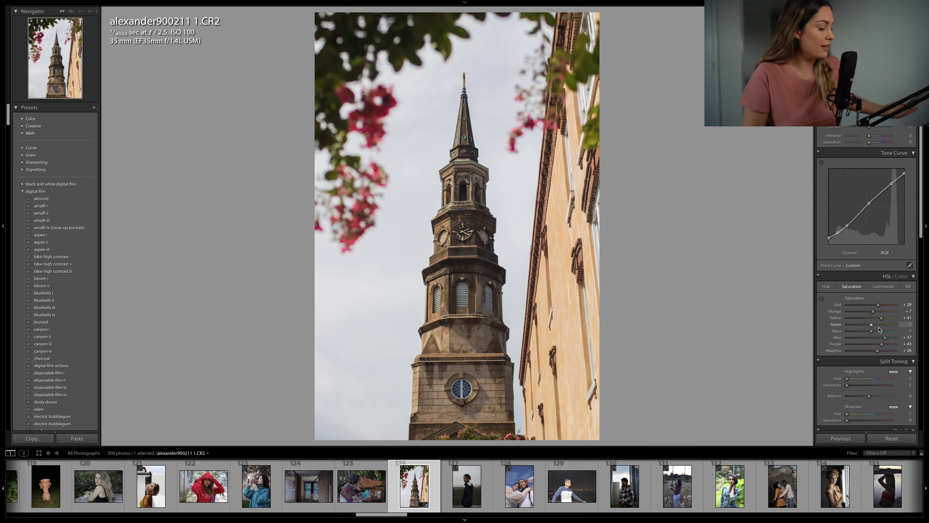
scroll(876, 331, "down", 1)
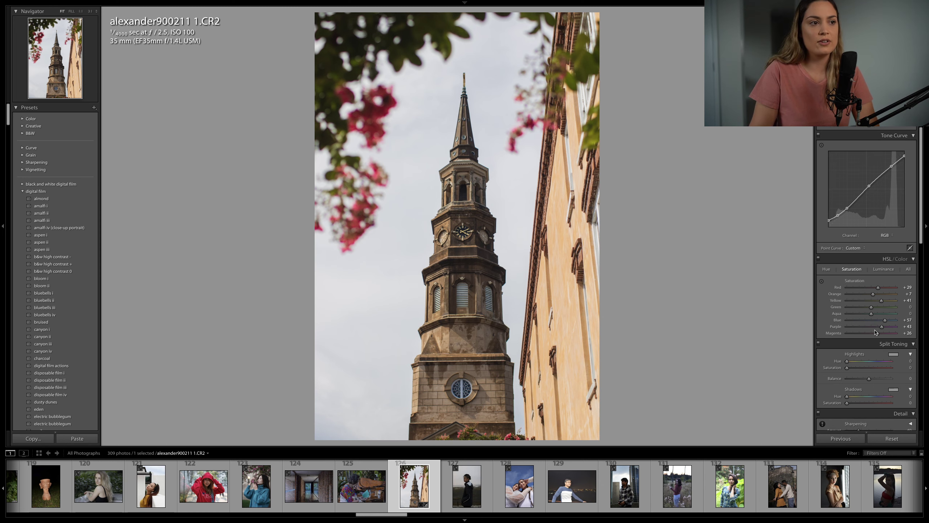
mouse_move(847, 368)
left_mouse_down()
mouse_move(871, 363)
mouse_move(849, 369)
left_mouse_up()
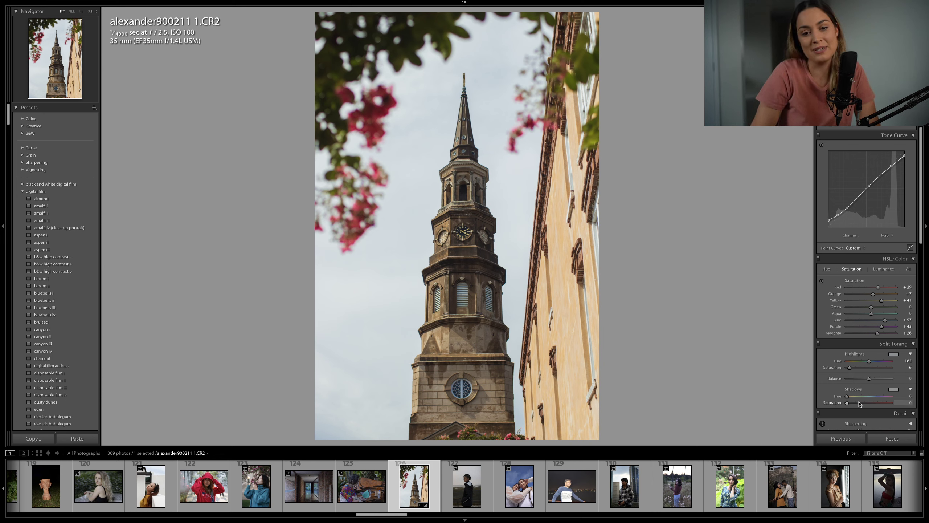
left_click_drag(859, 404, 866, 404)
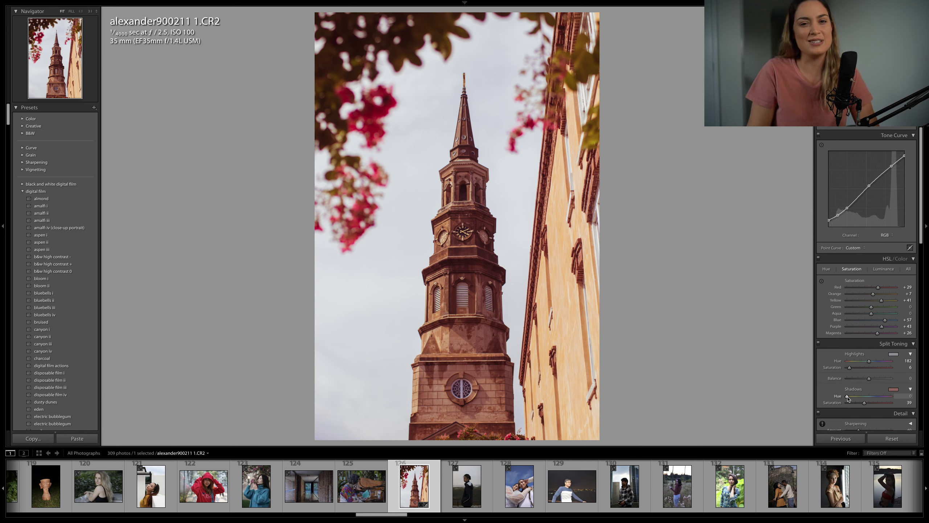
mouse_move(847, 398)
left_mouse_down()
mouse_move(862, 403)
mouse_move(854, 404)
left_mouse_up()
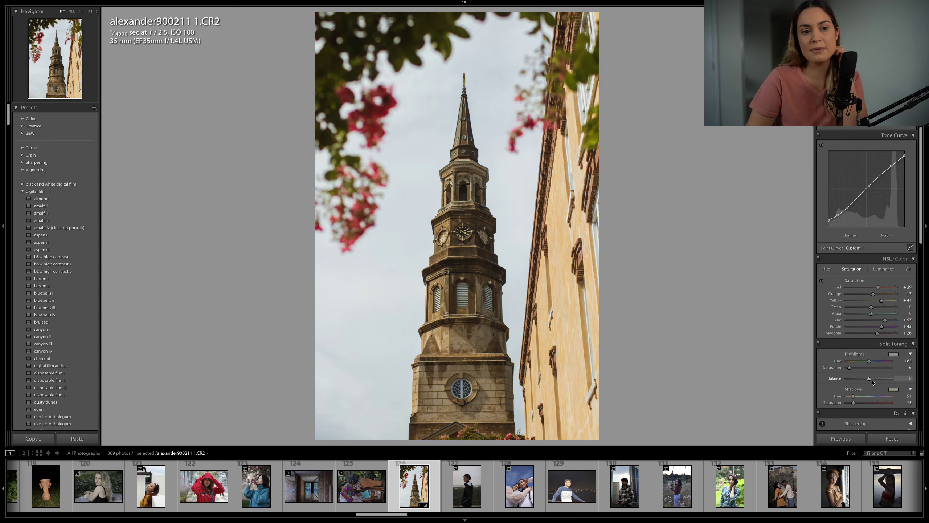
Step: Shape the green channel's tone curve by lowering a shadow point and anchoring a highlight point near the diagonal
scroll(866, 351, "up", 1)
scroll(867, 351, "up", 1)
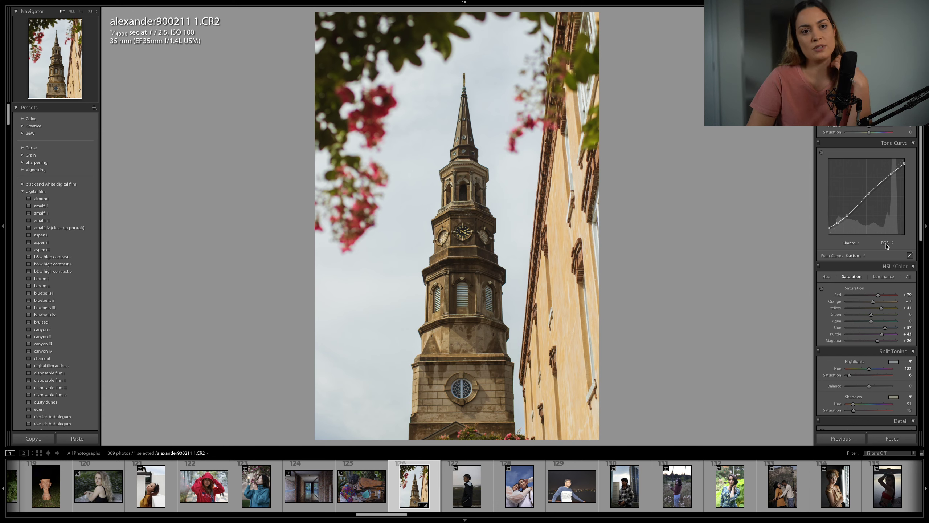
left_click(886, 243)
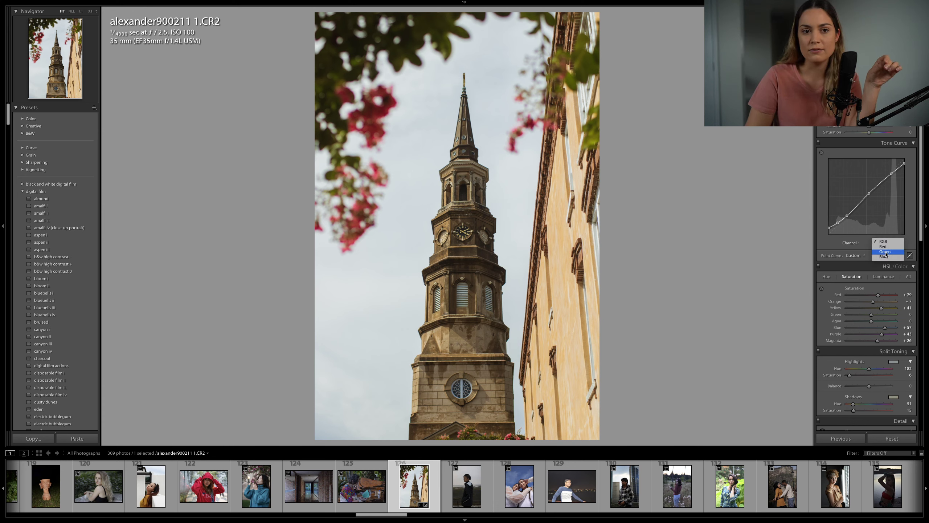
left_click(885, 252)
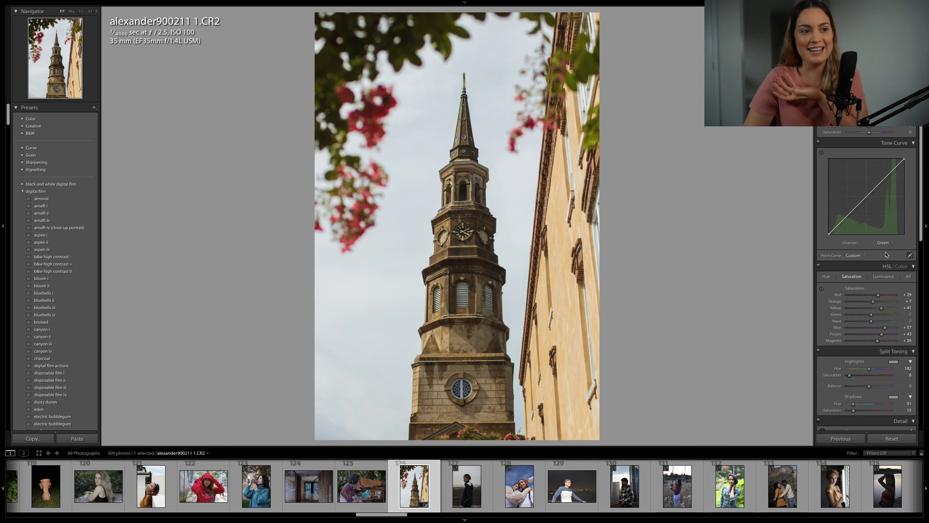
left_click_drag(847, 217, 847, 220)
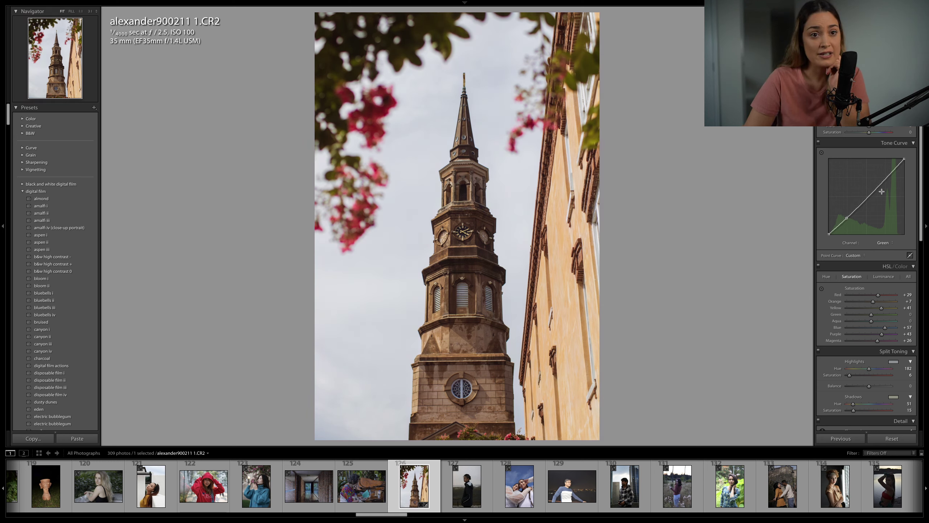
left_click_drag(880, 185, 880, 186)
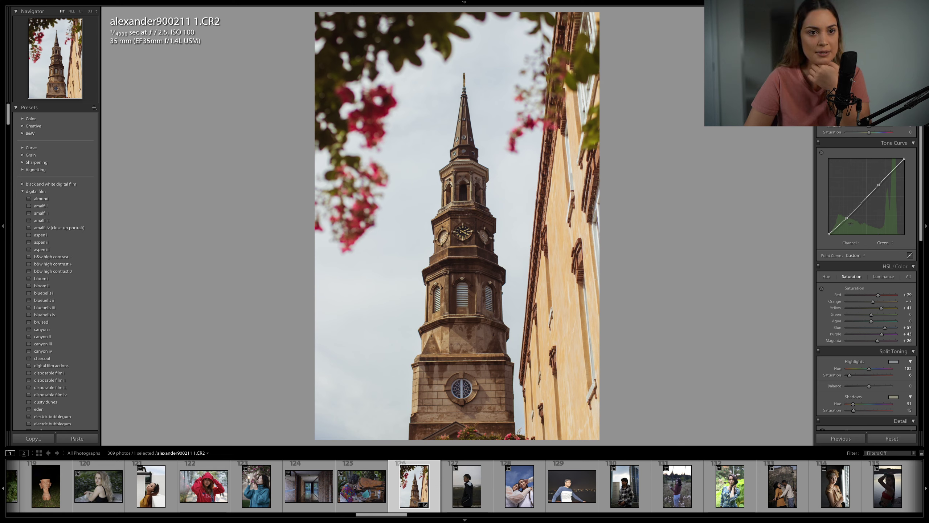
left_click_drag(848, 217, 849, 219)
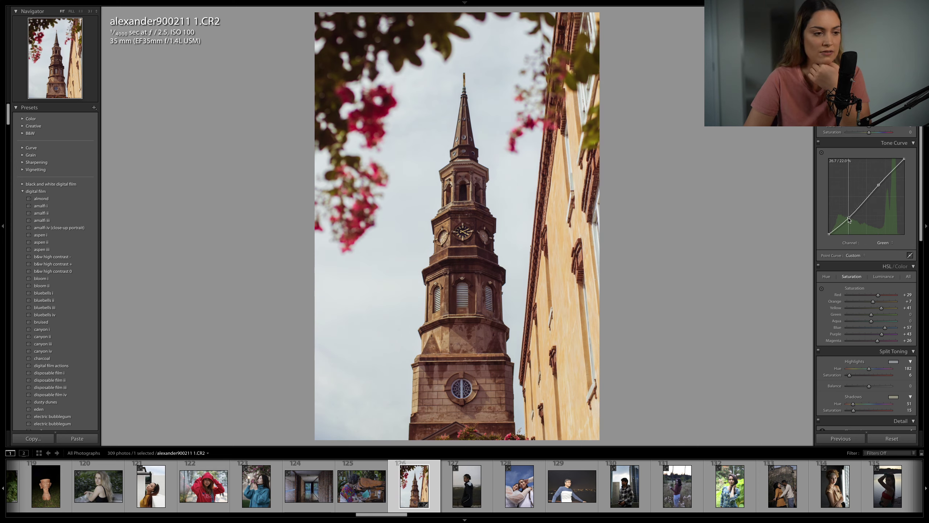
Step: Try a slightly lowered shadow point on the red channel's tone curve, and delete that point
left_click(885, 243)
left_click(884, 236)
left_click_drag(846, 216, 848, 219)
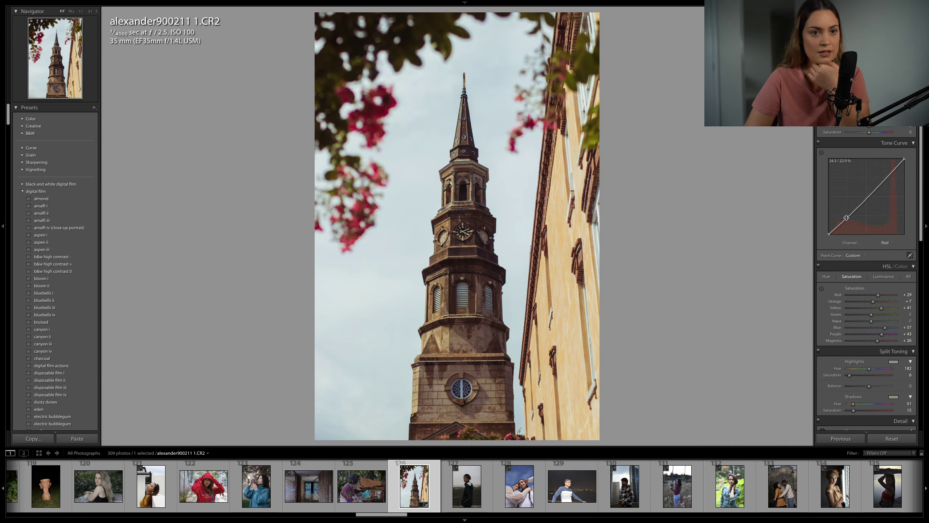
right_click(868, 214)
left_click(891, 219)
left_click(889, 243)
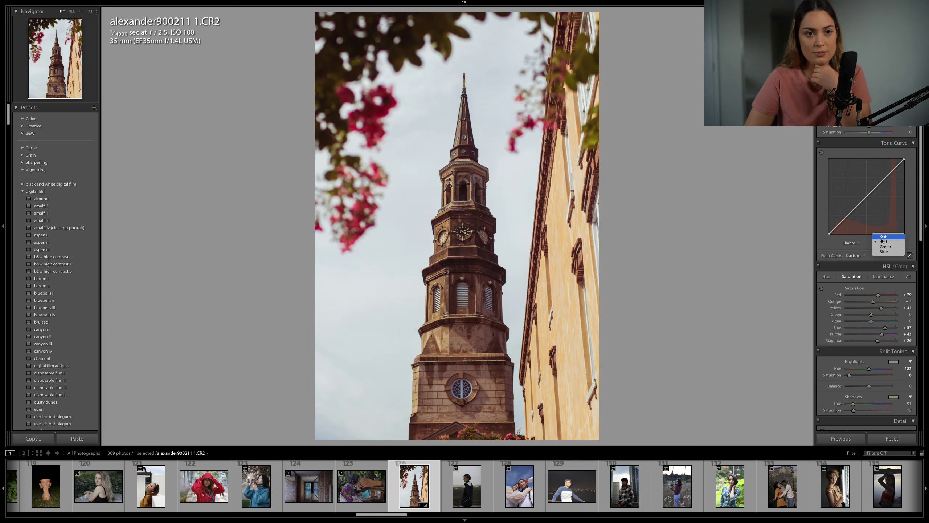
left_click(885, 238)
Step: Fine-tune the shadow and highlight points on the green channel's tone curve, bringing the shadow point closer to the diagonal
left_click(888, 242)
left_click(893, 252)
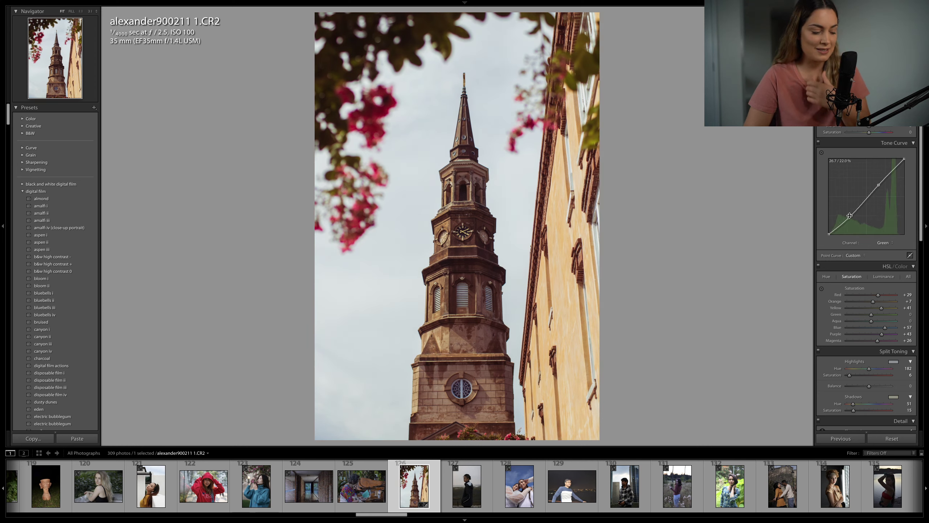
left_click(850, 218)
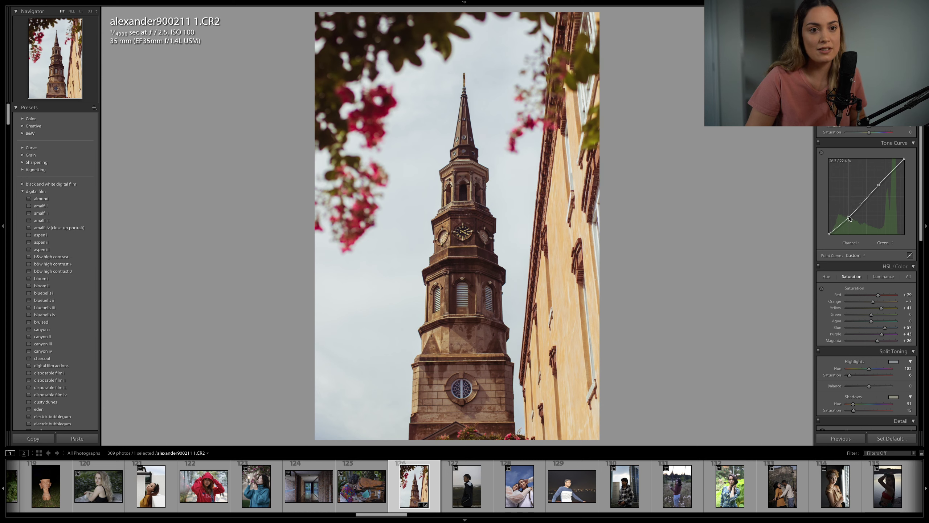
key("alt")
key("alt")
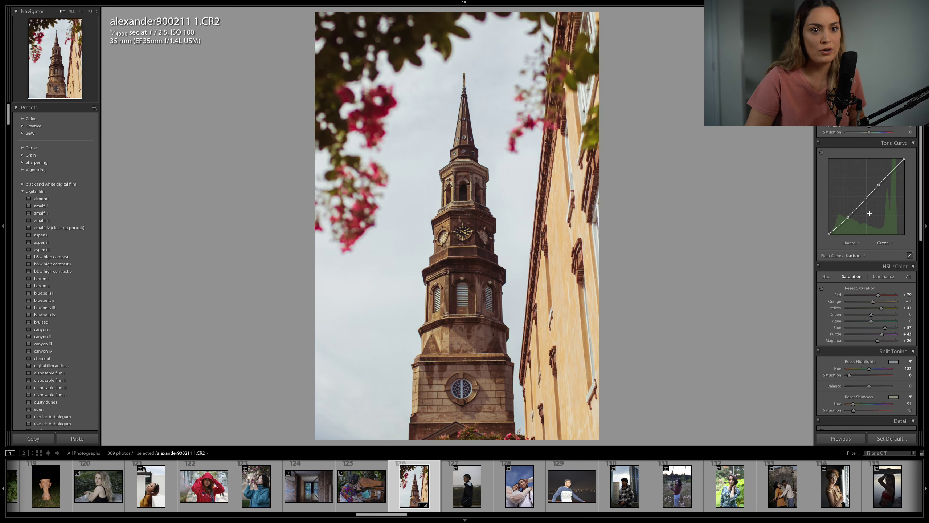
left_click(880, 185)
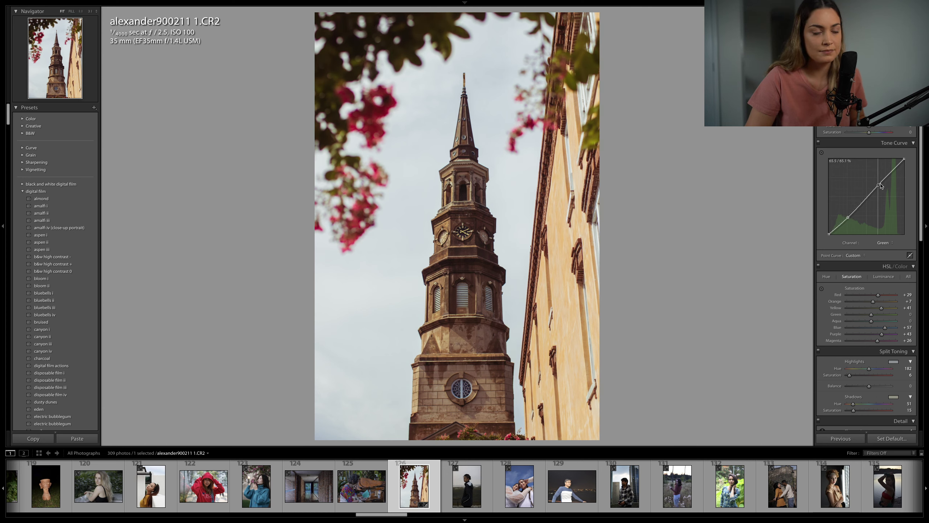
left_click(848, 218)
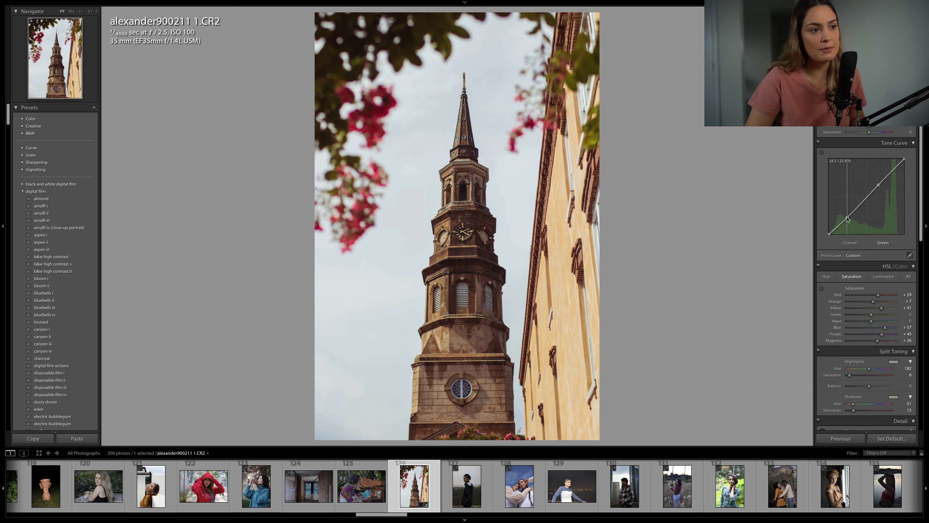
left_click_drag(848, 219, 847, 218)
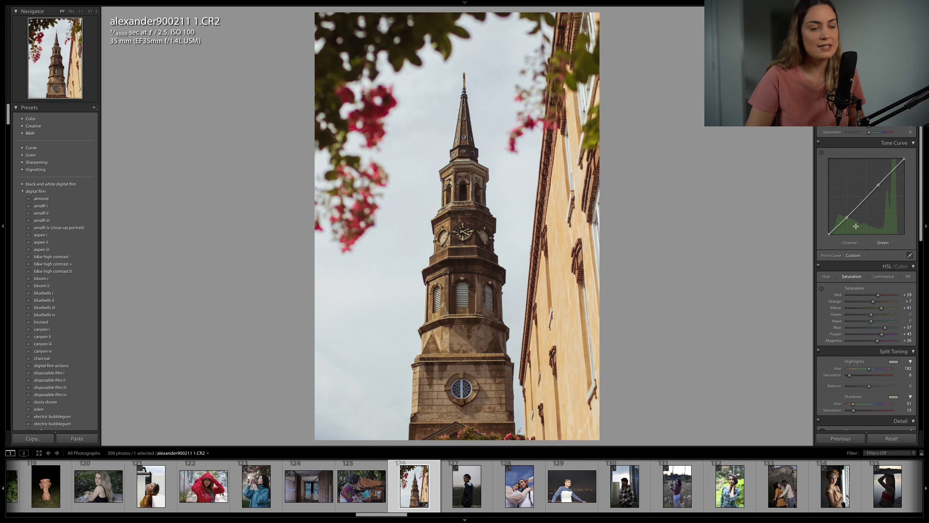
Step: Set the steeple photo's shadows to +40 and saturation to -12, and compare it with the unedited version
scroll(863, 237, "up", 5)
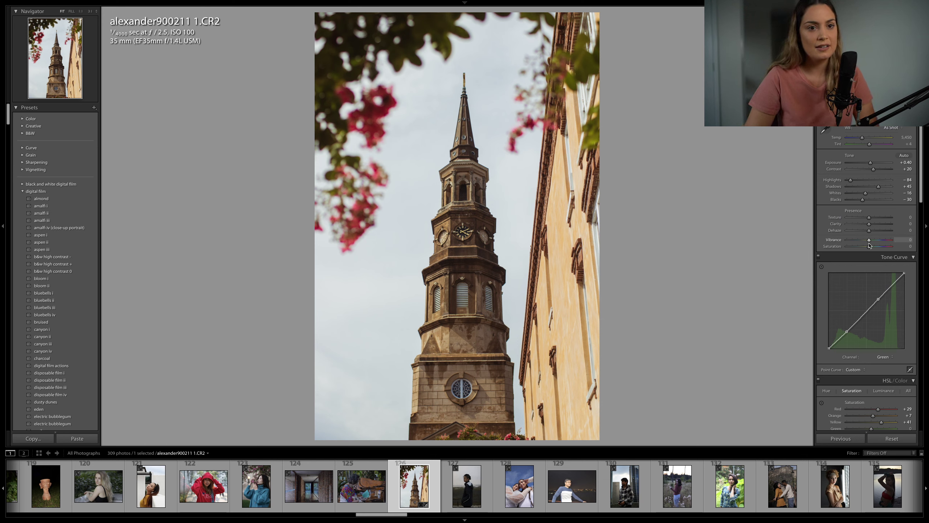
left_click_drag(870, 247, 866, 249)
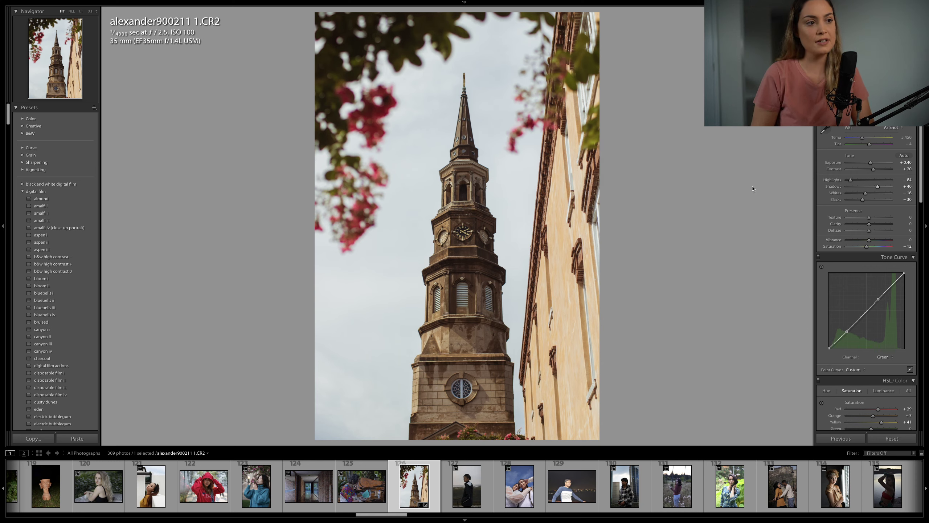
key("backslash")
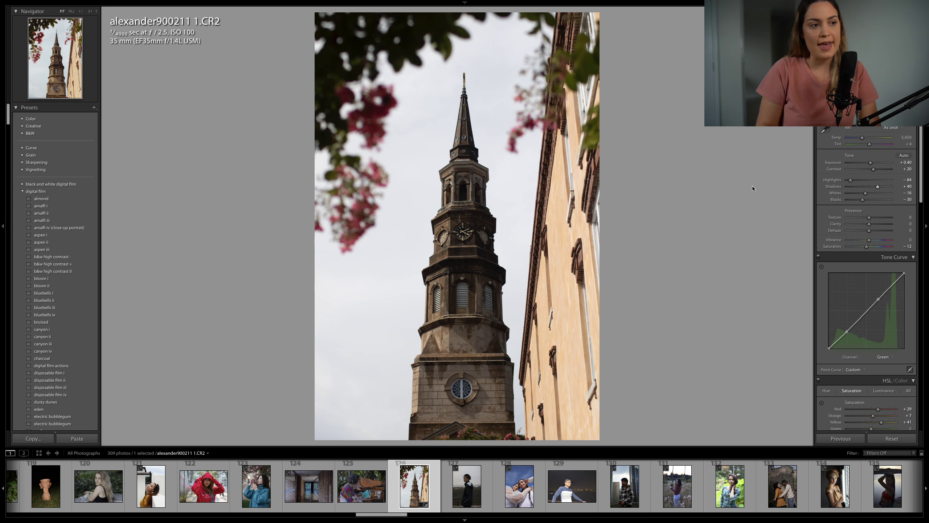
key("backslash")
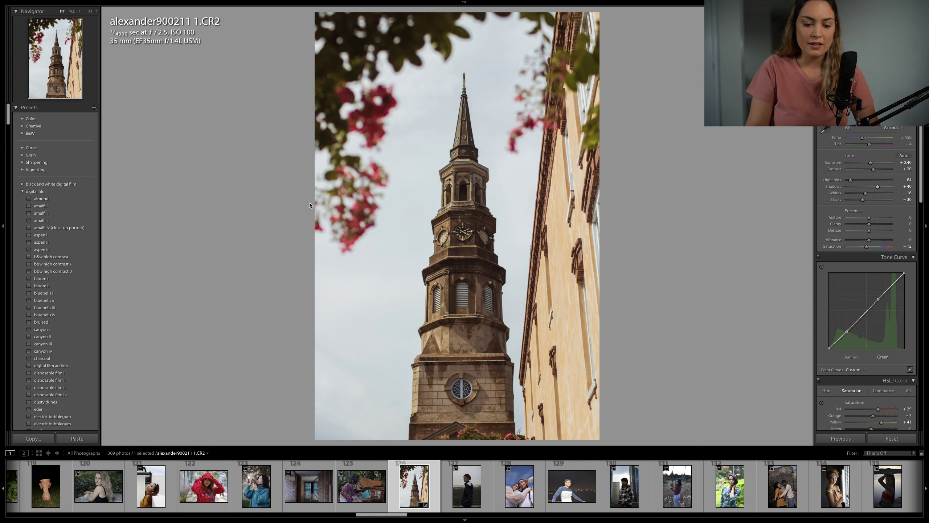
Step: Open the portrait of the woman holding a flower in the field and switch its tone curve to the RGB channel
scroll(650, 509, "down", 3)
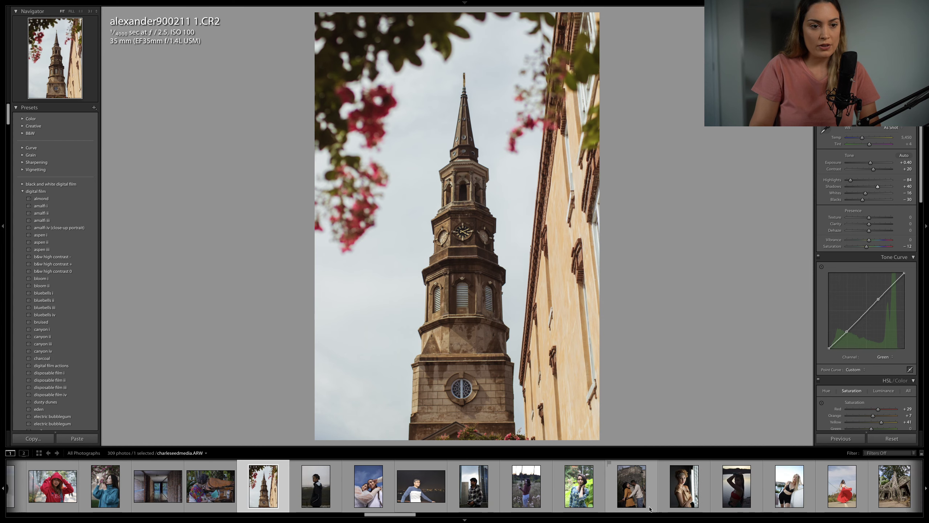
left_click(499, 494)
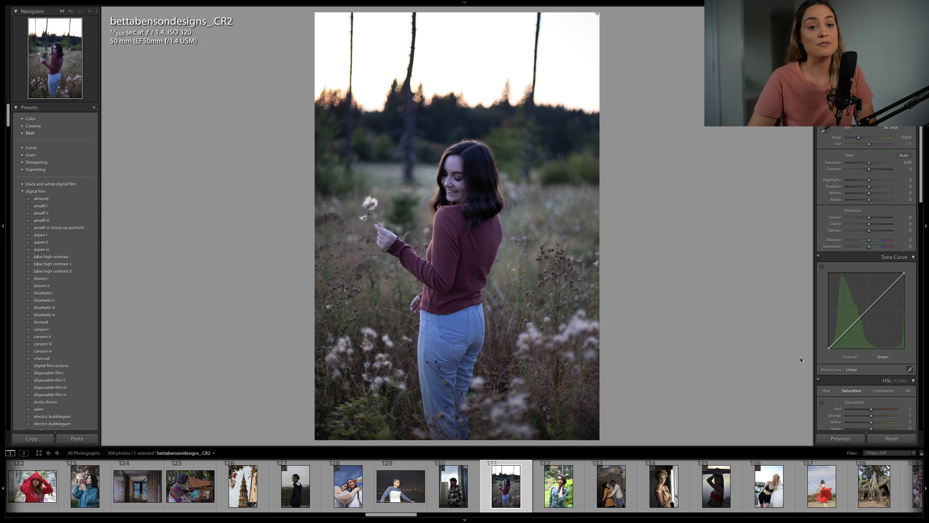
left_click(885, 357)
left_click(887, 345)
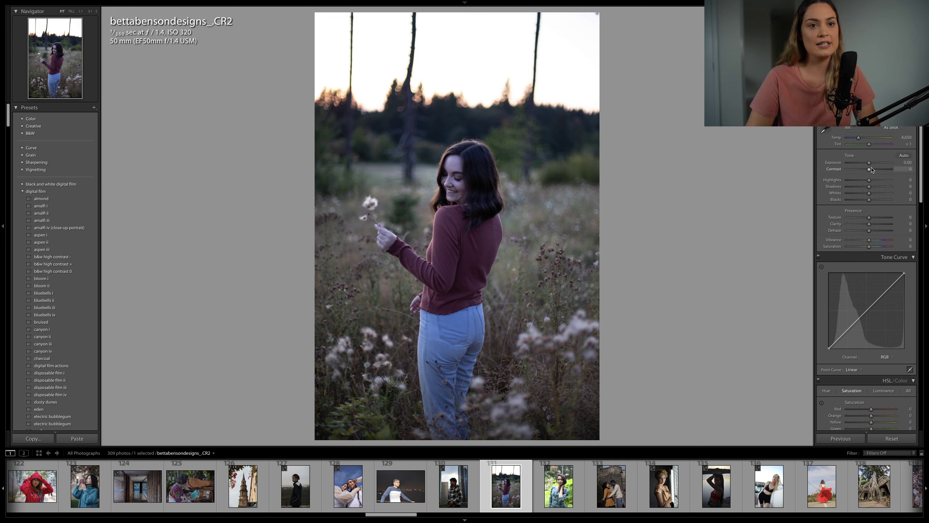
Step: Raise the field portrait's exposure to +0.40 and rotate its crop slightly counterclockwise
left_click_drag(870, 164, 873, 165)
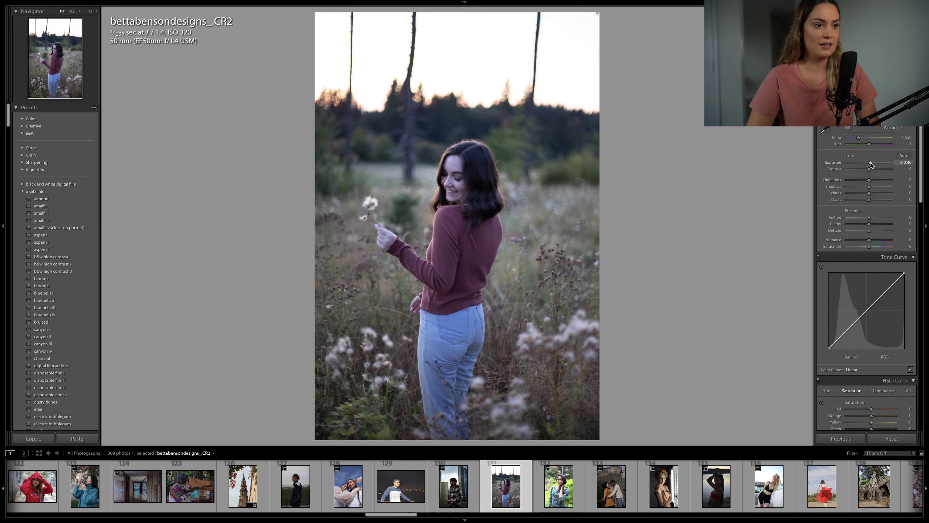
key("r")
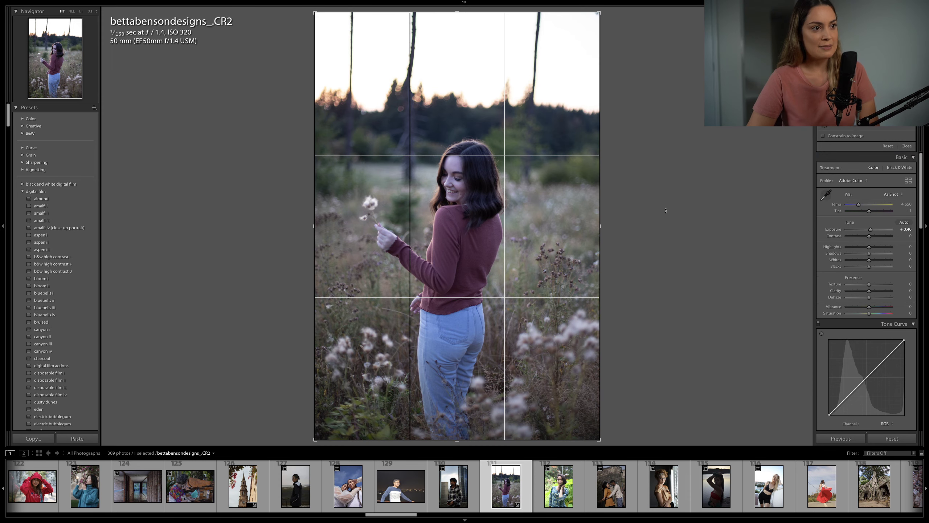
left_click_drag(668, 234, 669, 202)
key("Return")
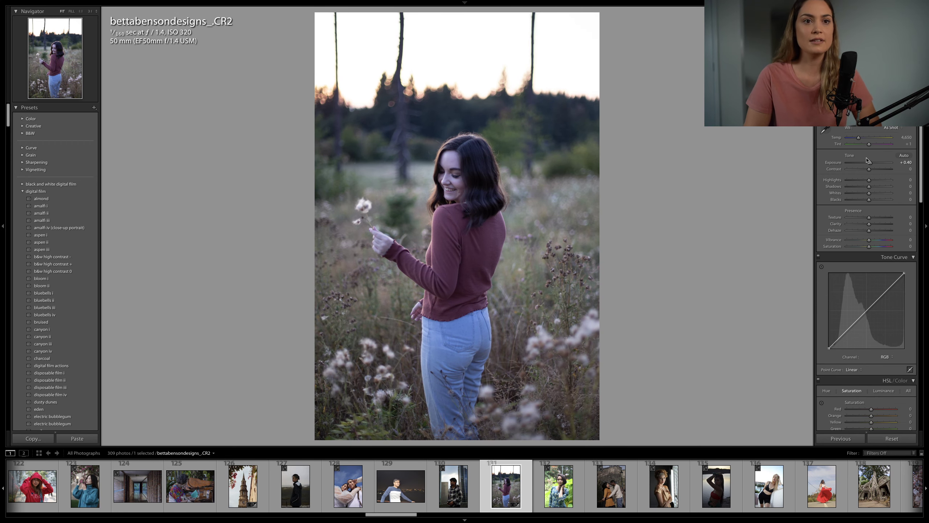
Step: Warm the field portrait's white balance to a temperature of 6,912 and a tint of +8
left_click_drag(858, 138, 866, 142)
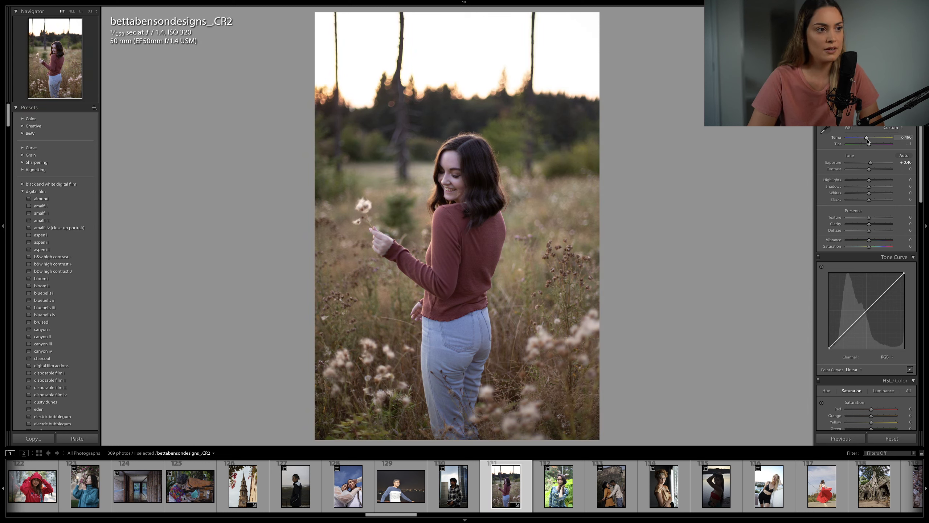
left_click_drag(869, 141, 870, 140)
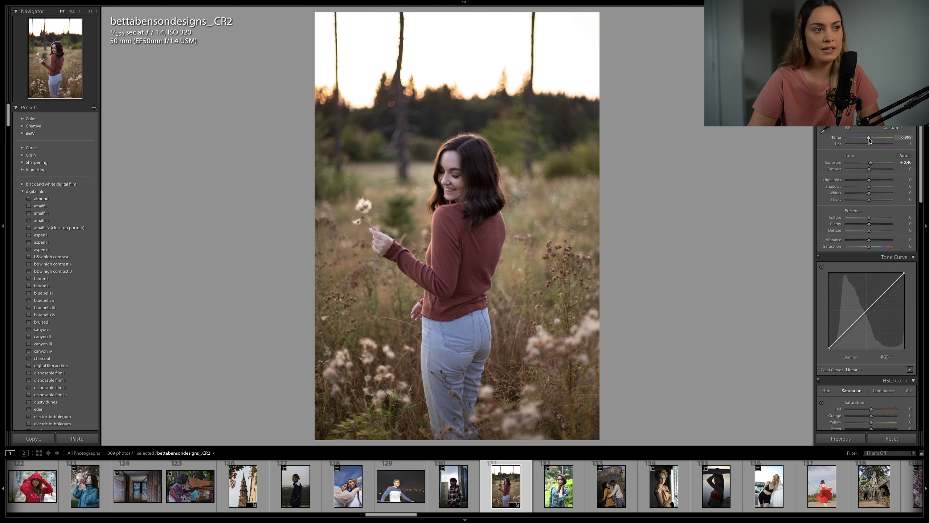
left_click_drag(870, 140, 871, 141)
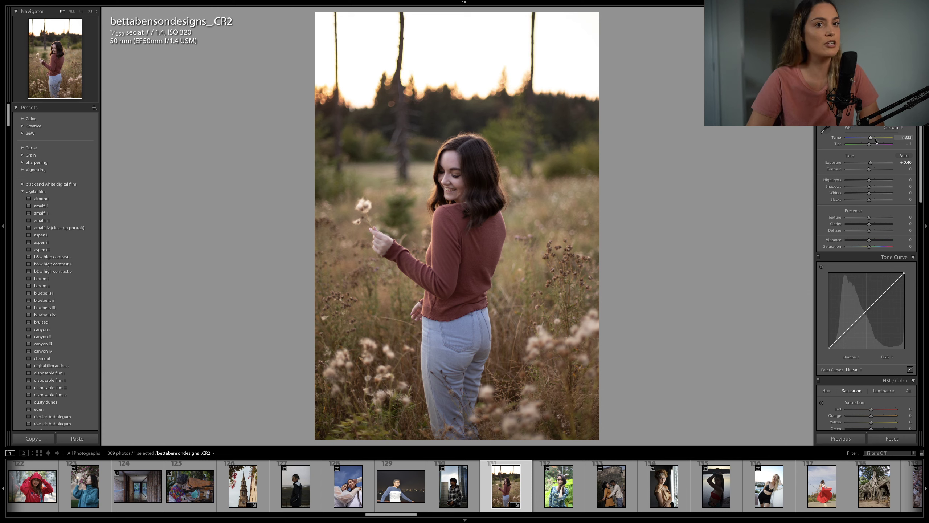
left_click_drag(872, 141, 871, 146)
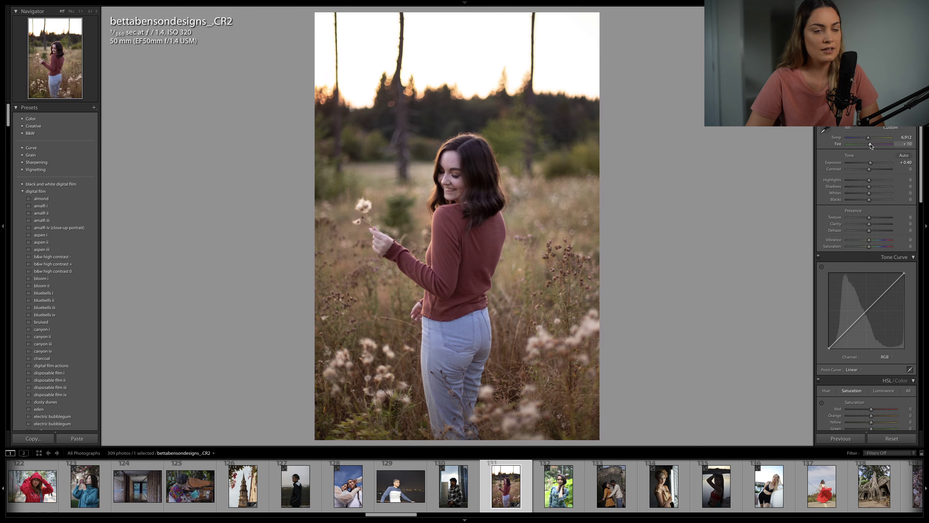
Step: Set the portrait's contrast to +25, highlights to -26, shadows to +36 and blacks to -18
left_click_drag(869, 180, 864, 181)
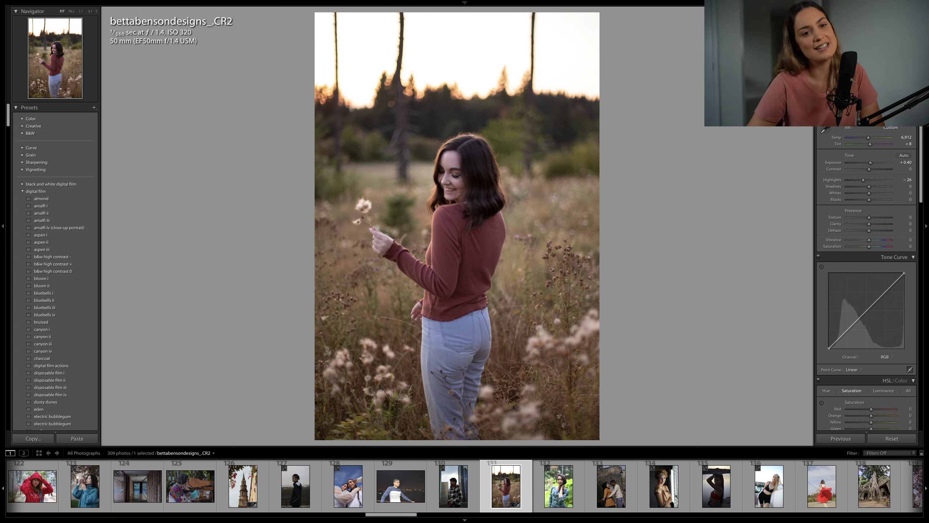
mouse_move(869, 186)
left_mouse_down()
mouse_move(864, 202)
mouse_move(874, 187)
left_mouse_up()
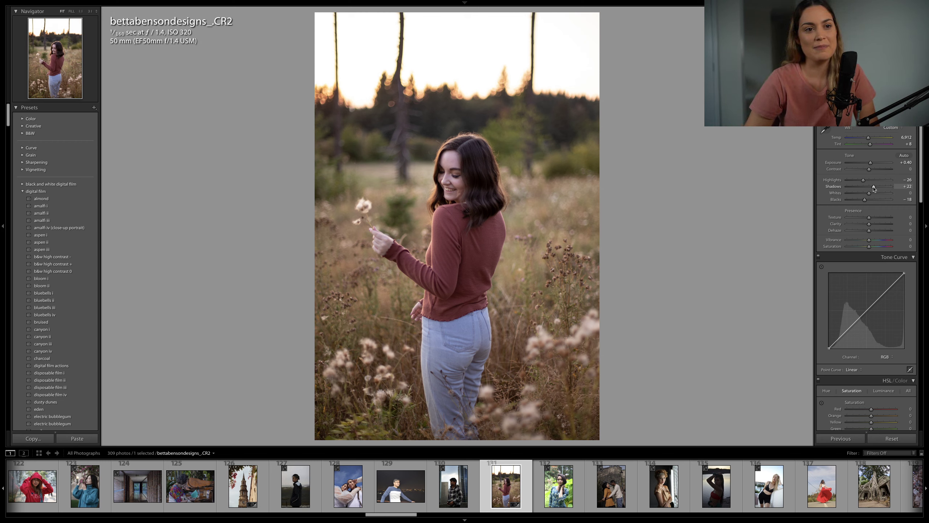
left_click_drag(873, 187, 877, 170)
left_click_drag(876, 164, 878, 187)
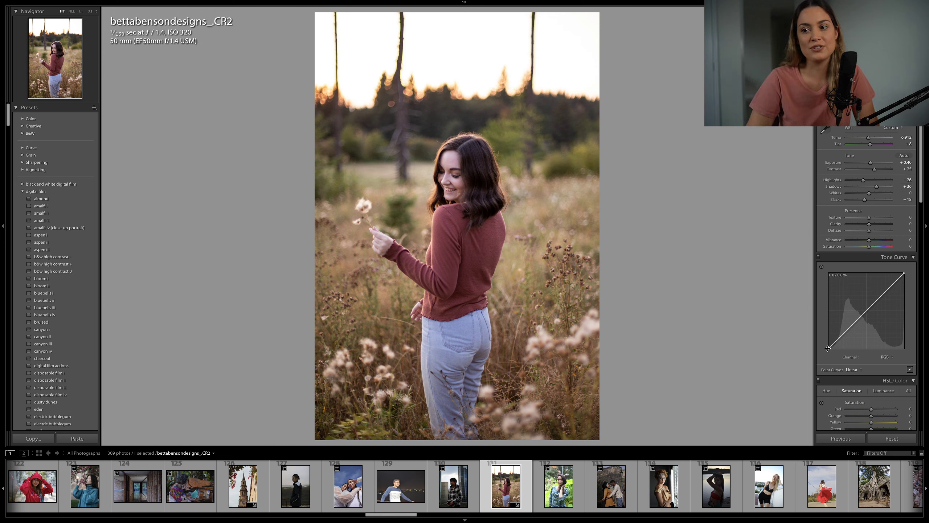
Step: Fade the RGB tone curve by lifting the black point and lowering the white point, anchoring shadows, midtones and highlights near the diagonal
left_click_drag(828, 348, 841, 336)
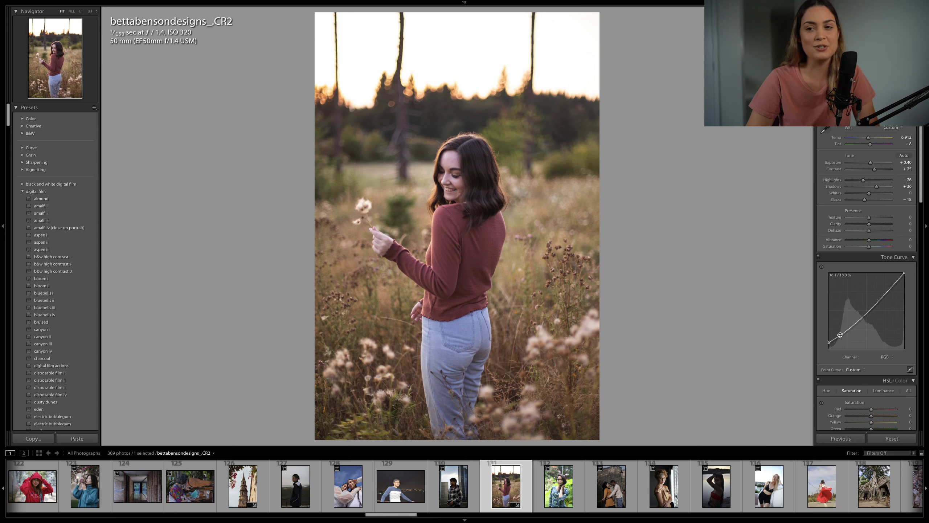
left_click(861, 317)
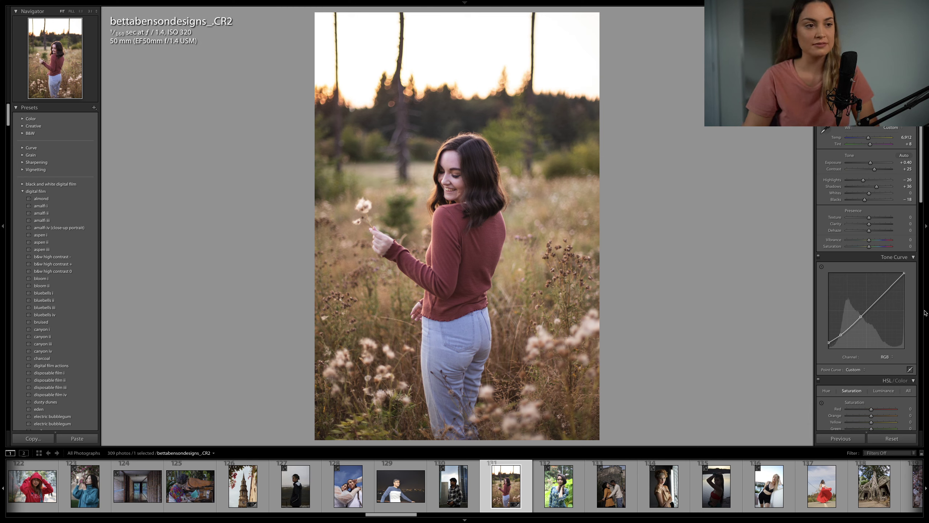
left_click_drag(904, 274, 904, 278)
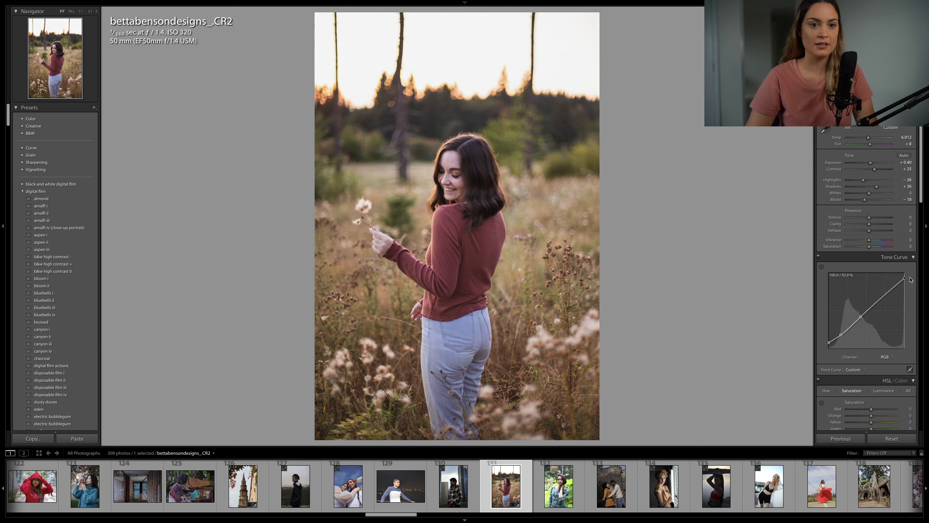
left_click(882, 299)
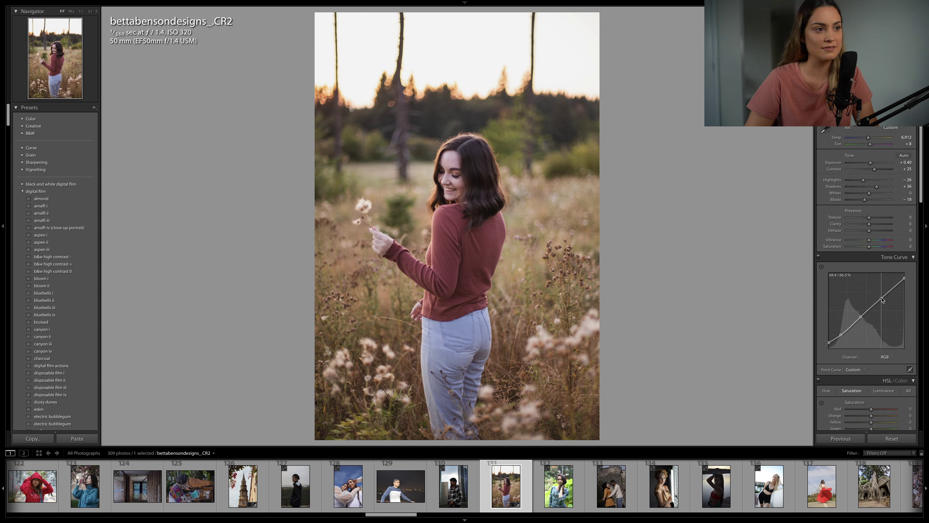
Step: Set HSL luminance to -10 for orange and +19 for yellow and green, and orange saturation to +16
scroll(882, 300, "down", 4)
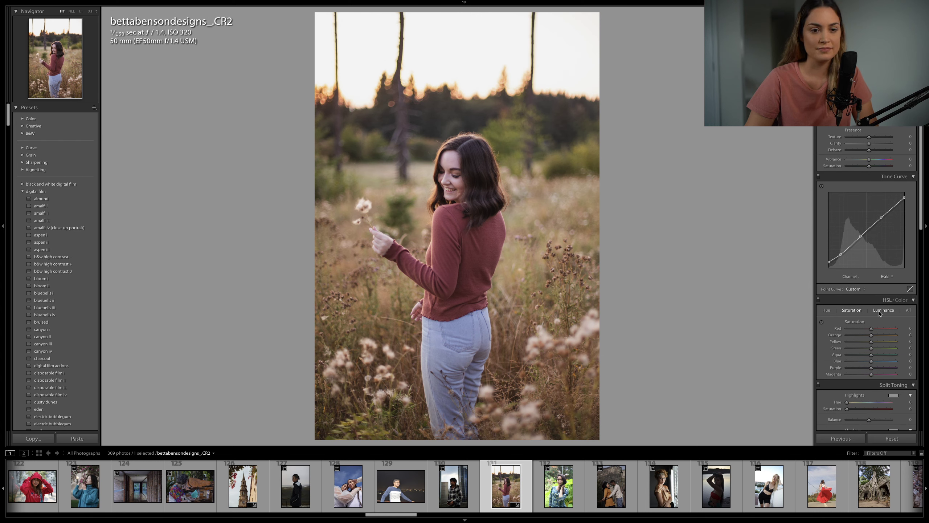
left_click(884, 310)
left_click_drag(872, 336, 876, 349)
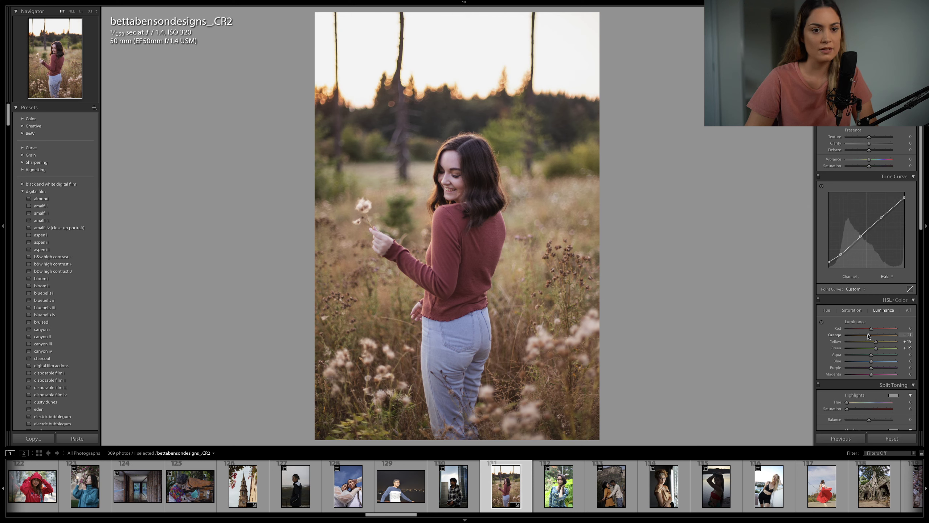
left_click(851, 311)
left_click_drag(871, 338, 879, 338)
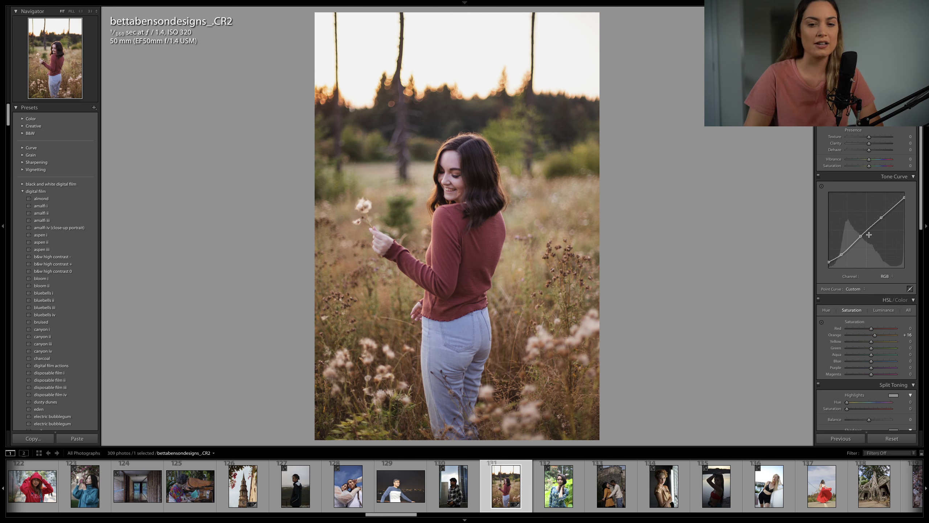
Step: Split-tone the highlights with hue 34 at saturation 17 and the shadows with purple hue 271 at saturation 12
scroll(868, 286, "down", 3)
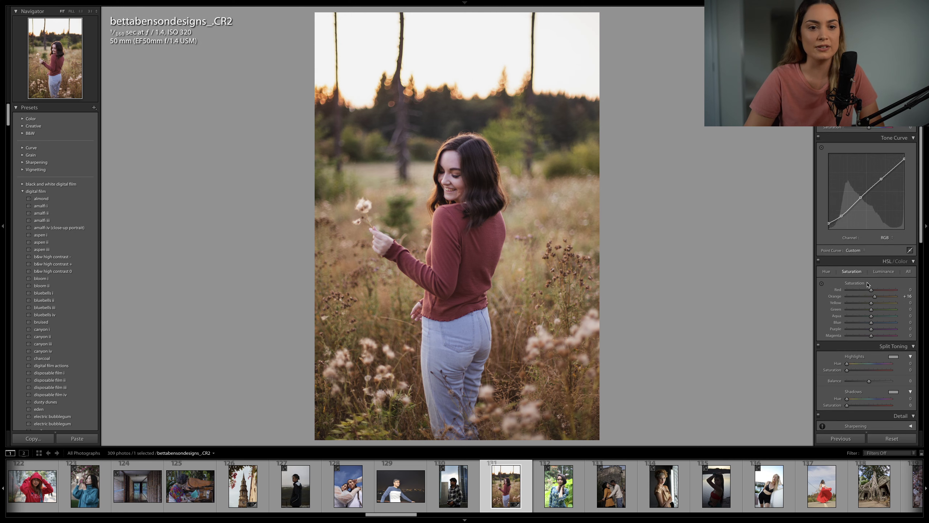
mouse_move(858, 362)
left_mouse_down()
mouse_move(852, 353)
mouse_move(854, 361)
left_mouse_up()
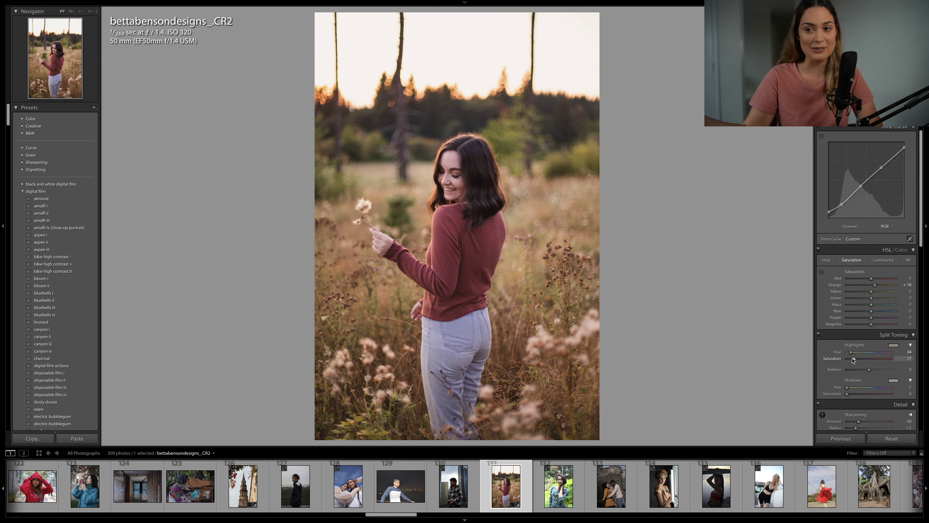
left_click_drag(847, 394, 882, 391)
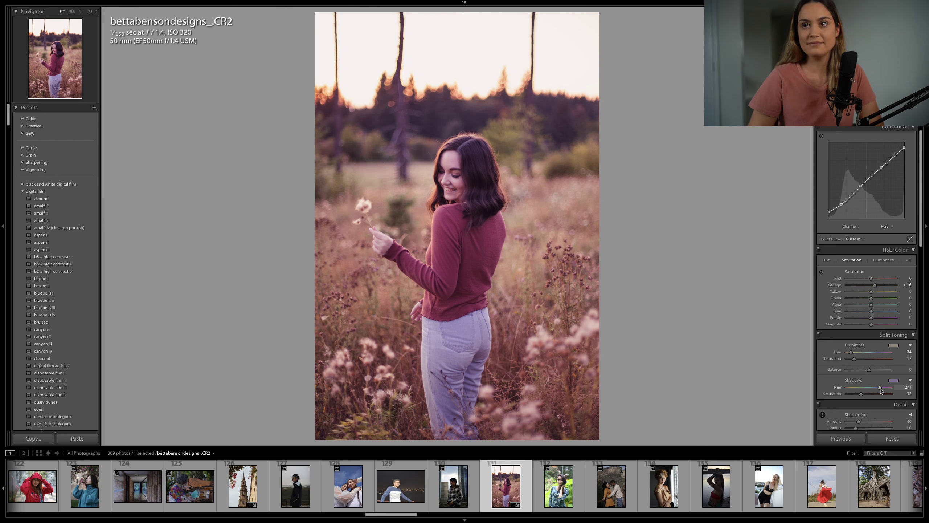
left_click_drag(860, 395, 851, 396)
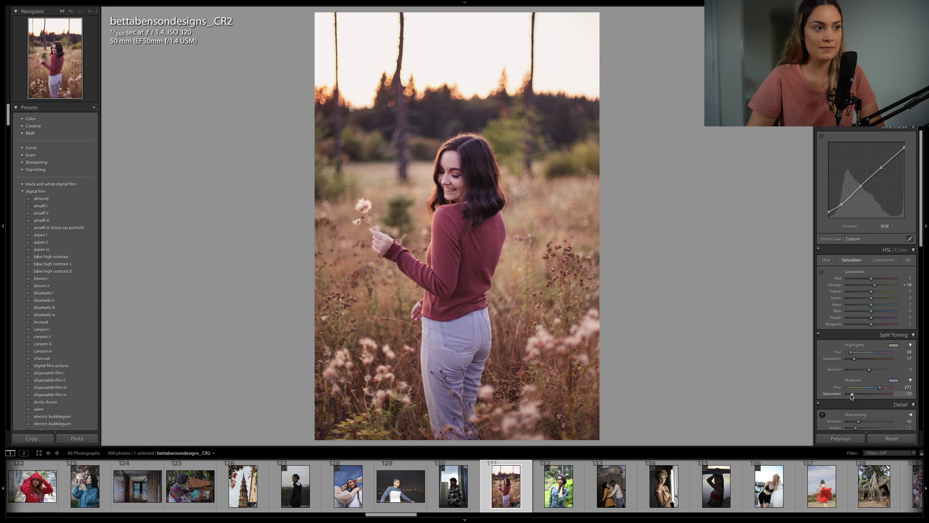
Step: Change the split-toning shadows to green hue 108 at saturation 12, and the highlights to hue 35 at saturation 32
left_click(862, 388)
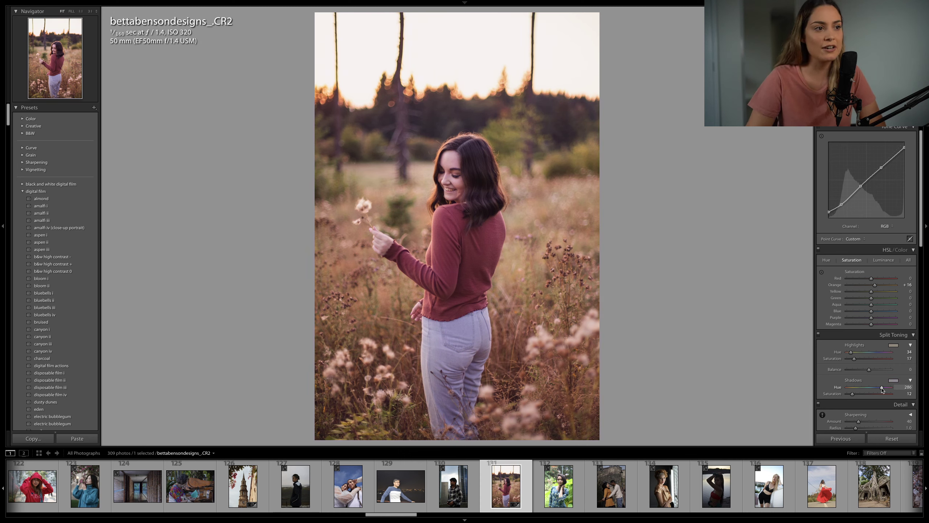
mouse_move(861, 388)
left_mouse_down()
mouse_move(882, 388)
mouse_move(862, 389)
left_mouse_up()
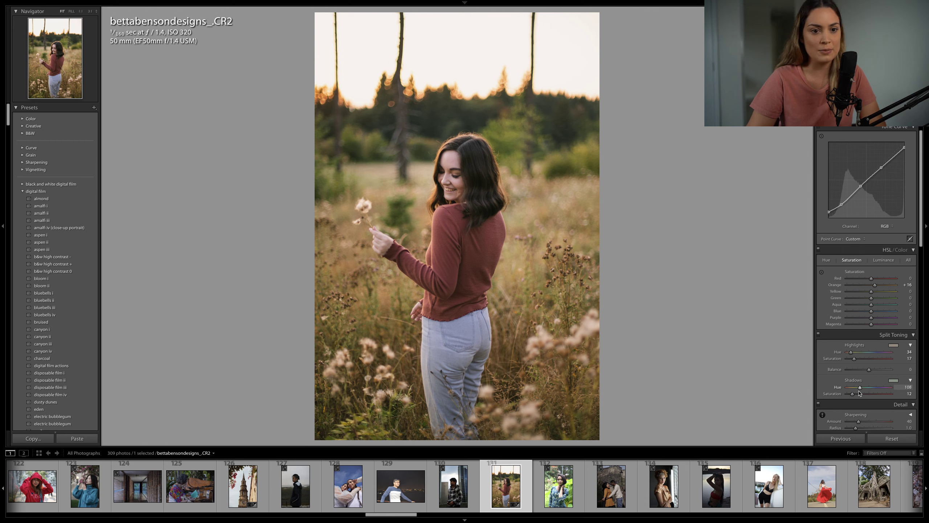
left_click(852, 394)
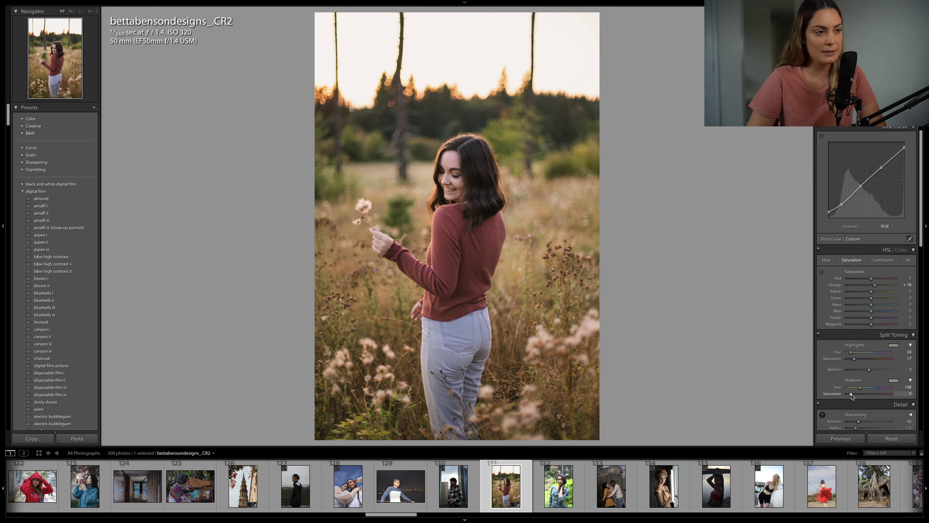
left_click_drag(853, 394, 853, 394)
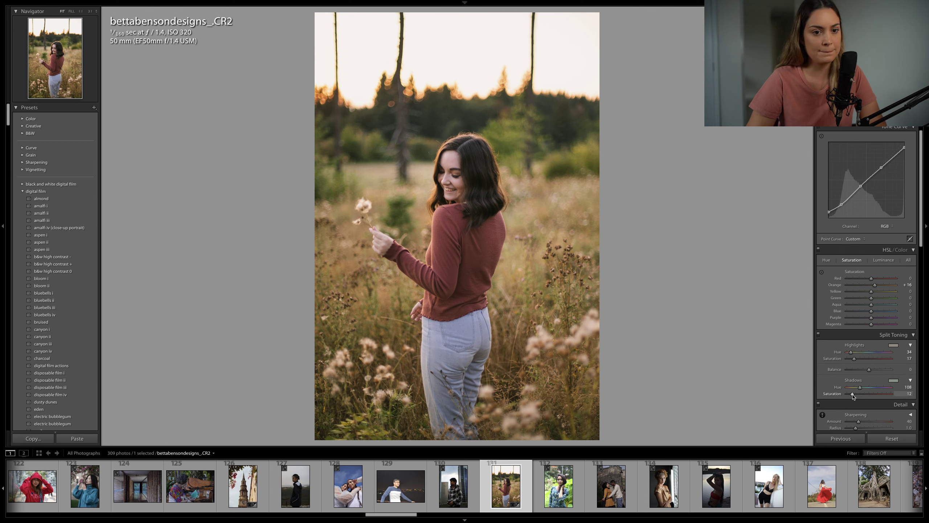
left_click_drag(853, 358, 857, 359)
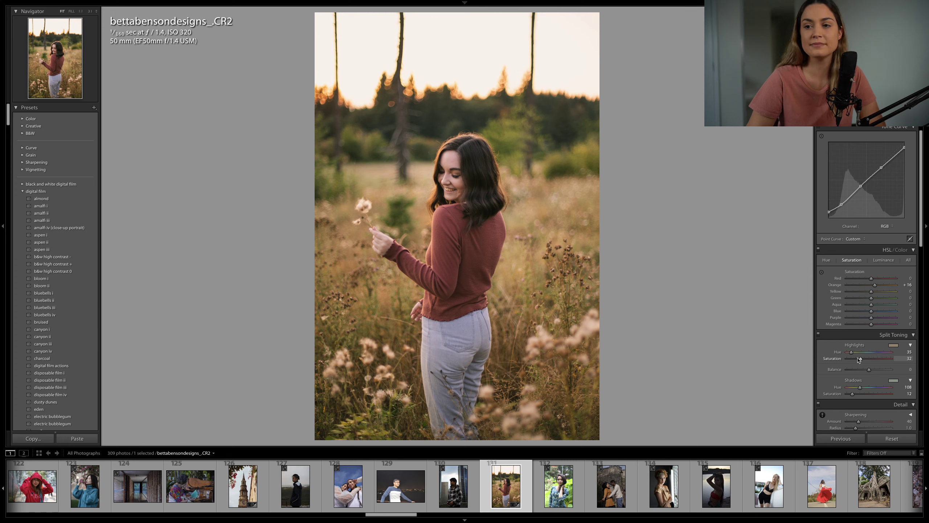
Step: Shift the HSL hues to -10 for orange, -24 for yellow and -13 for green
scroll(879, 350, "up", 3)
scroll(878, 351, "up", 2)
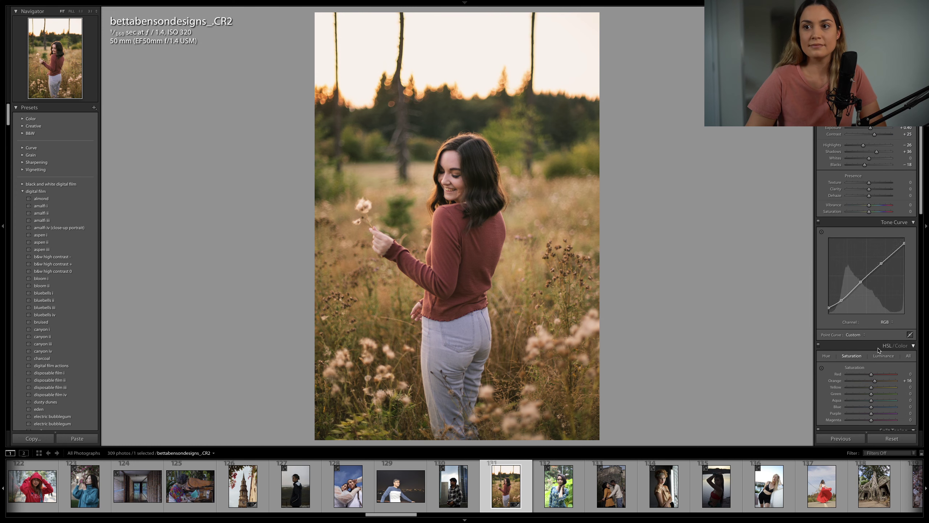
scroll(879, 350, "down", 2)
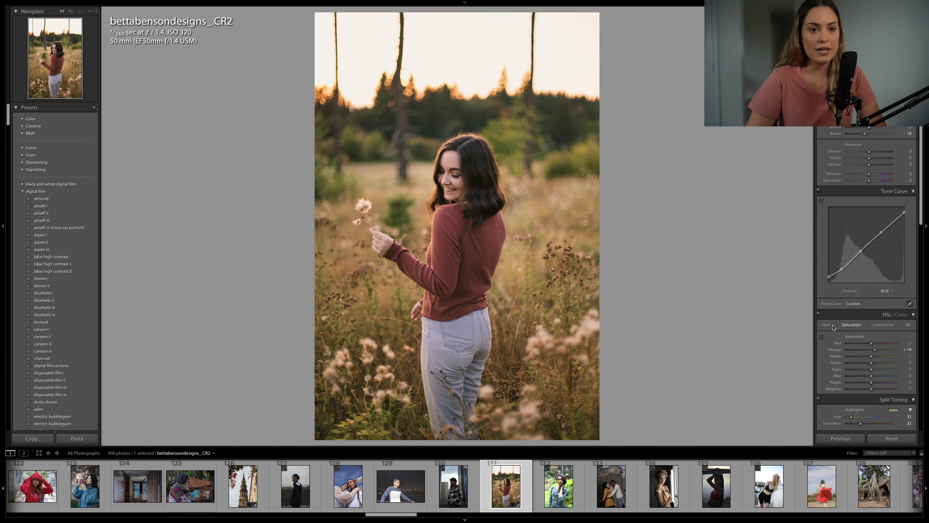
left_click(827, 325)
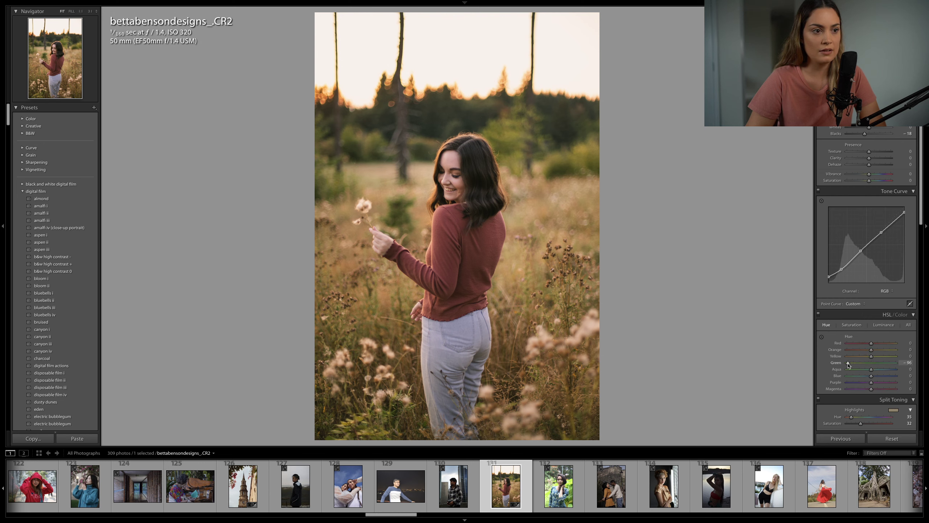
left_click_drag(848, 363, 859, 357)
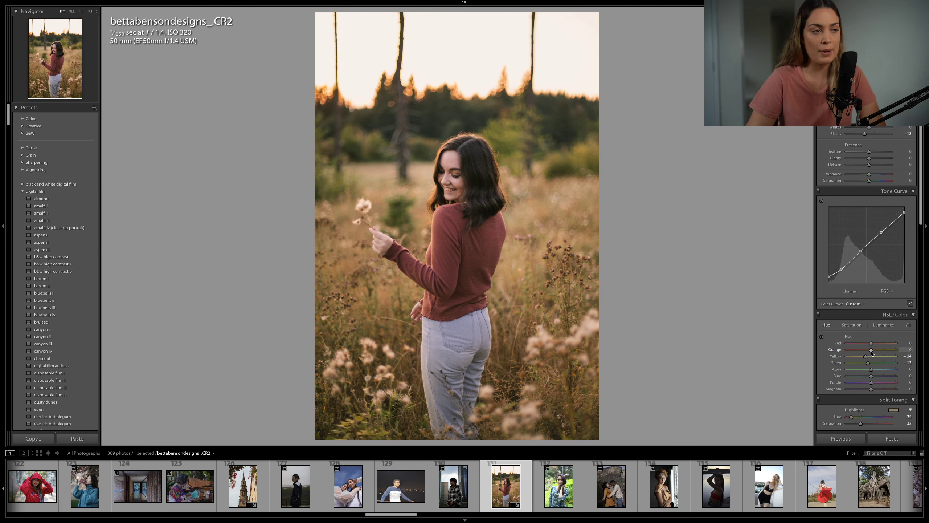
left_click_drag(872, 350, 870, 350)
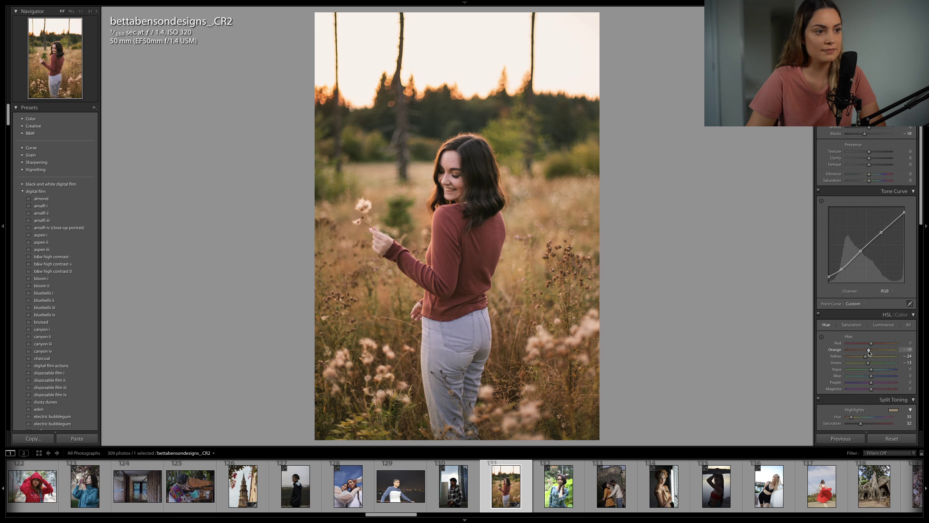
left_click(887, 325)
scroll(887, 340, "up", 1)
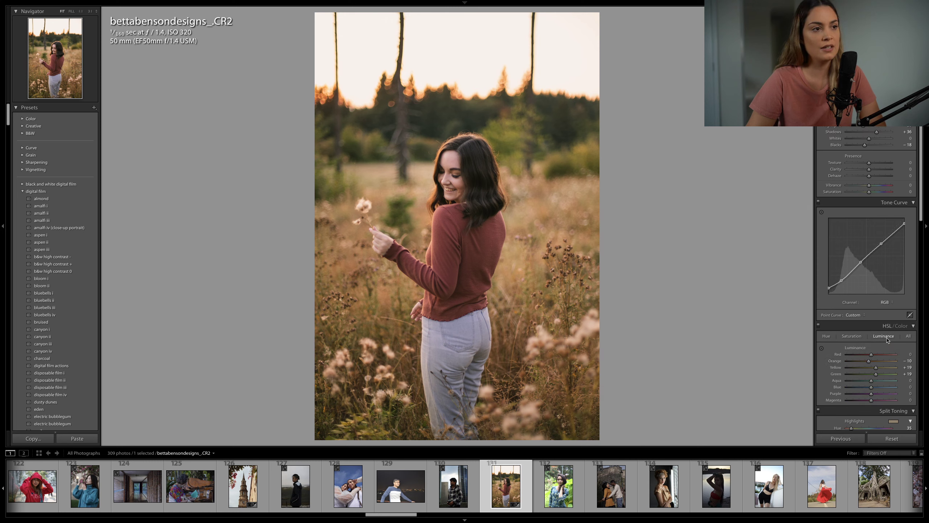
scroll(887, 340, "up", 3)
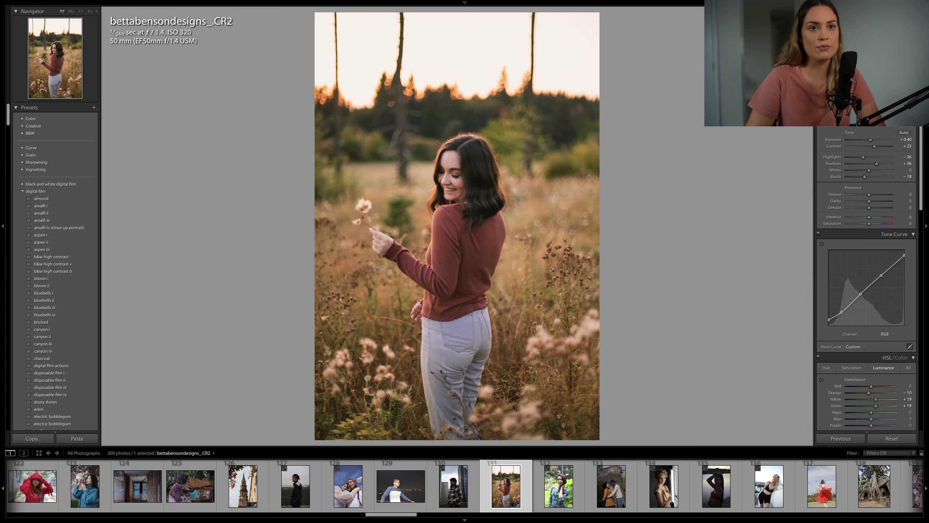
Step: Paint the field around the woman with a size 31 adjustment brush, lowering its exposure and slightly raising its contrast
key("k")
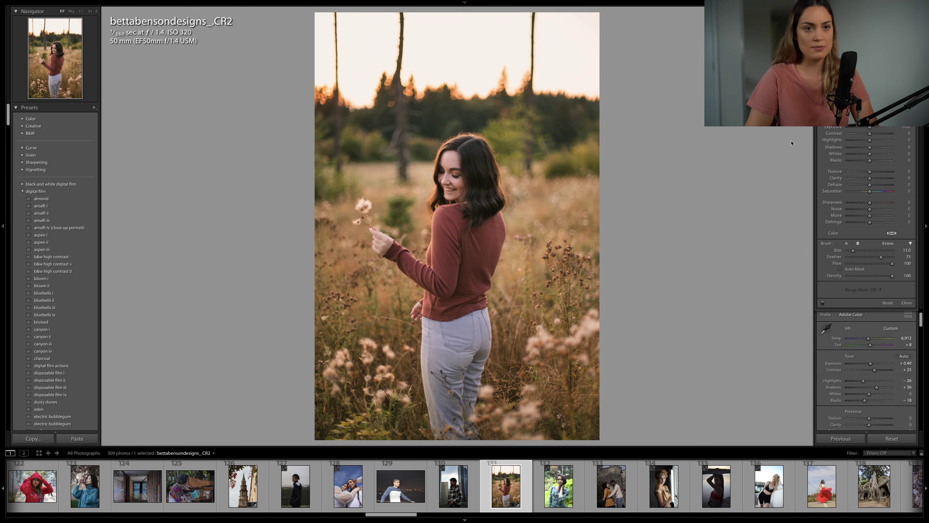
scroll(581, 259, "up", 3)
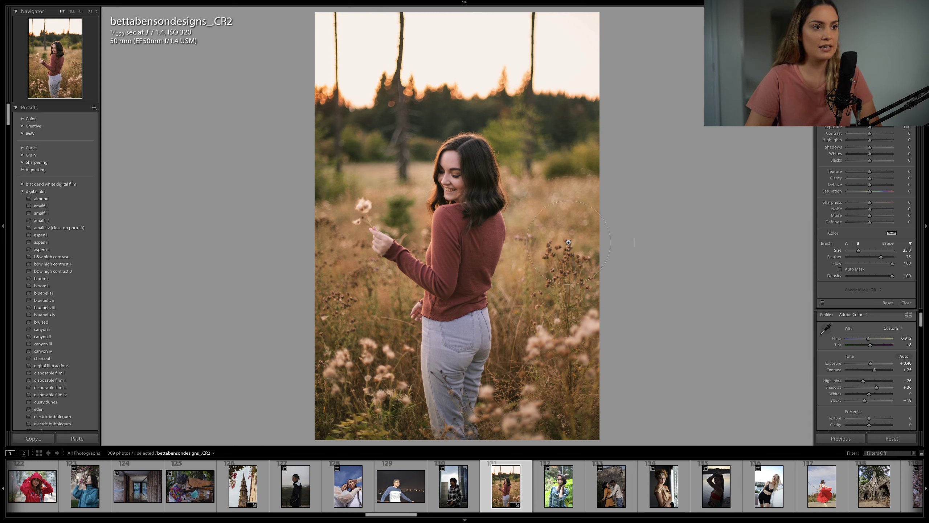
scroll(569, 242, "up", 3)
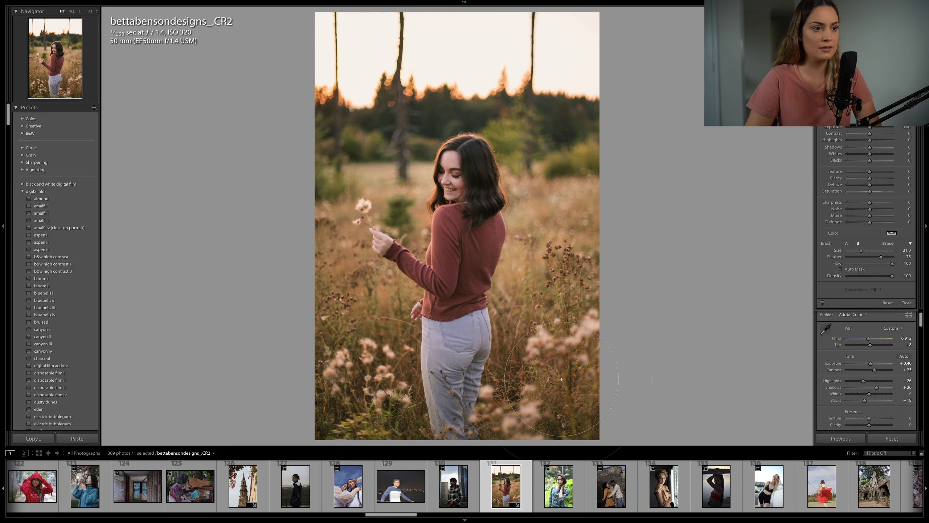
left_click_drag(561, 379, 403, 408)
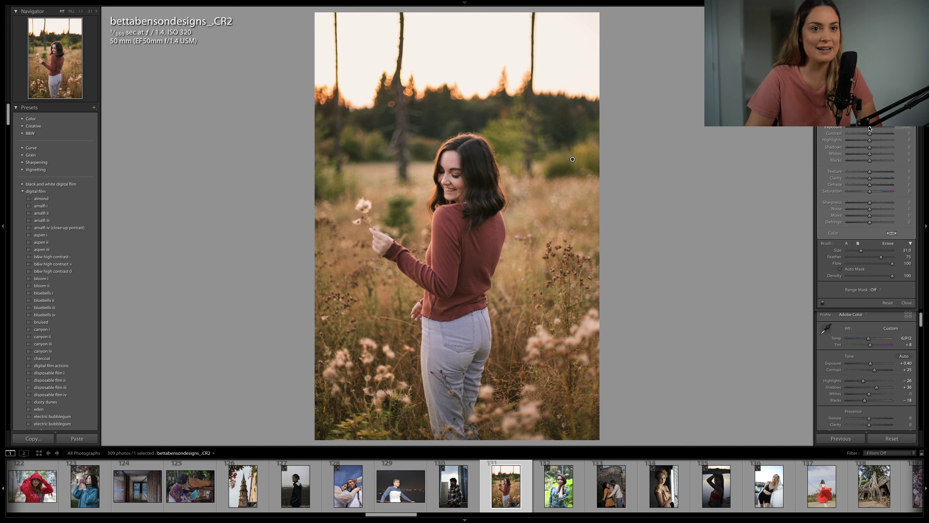
left_click_drag(870, 127, 871, 135)
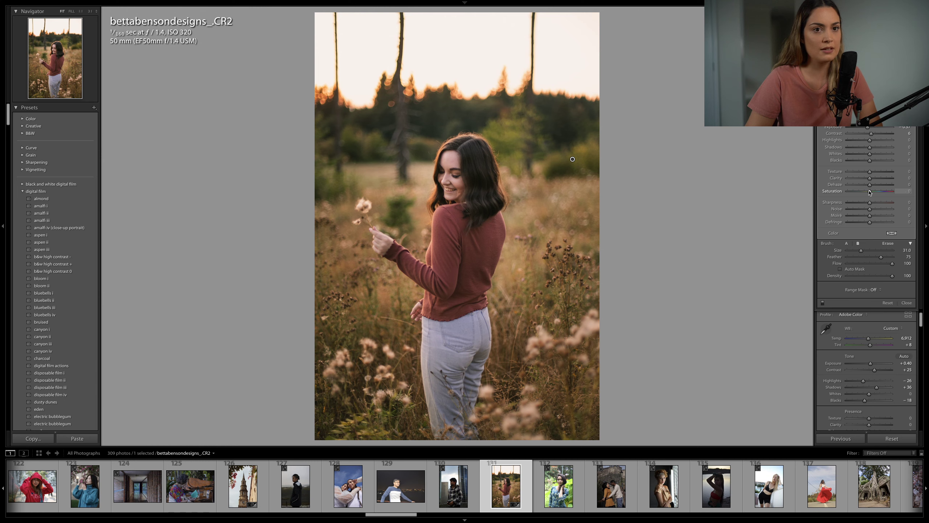
key("k")
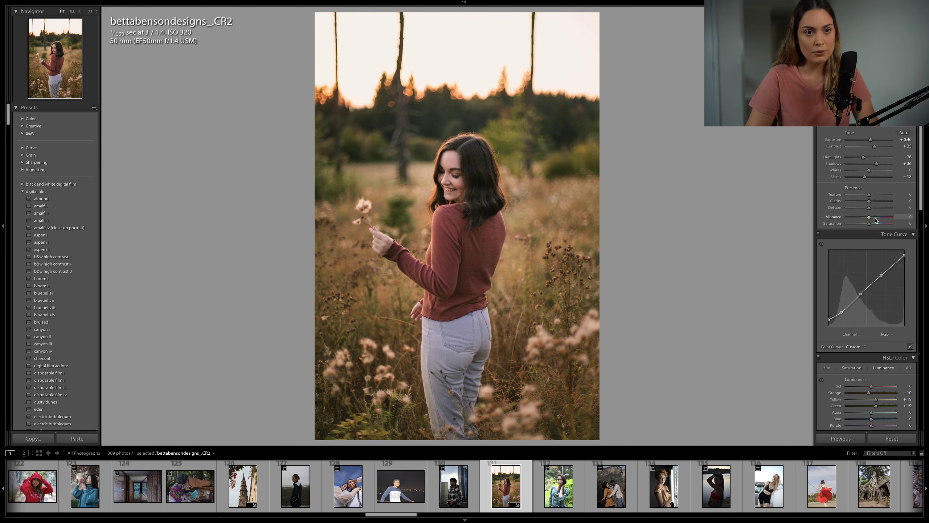
Step: Try a vibrance of -10, reset it to 0, and set the overall saturation to -5 instead
left_click_drag(870, 217, 869, 217)
double_click(866, 224)
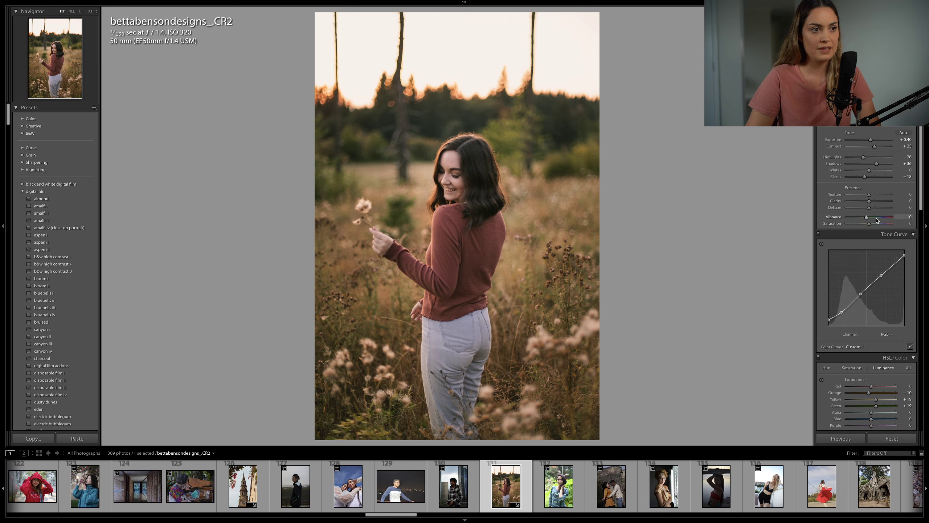
double_click(877, 216)
left_click_drag(877, 223, 875, 224)
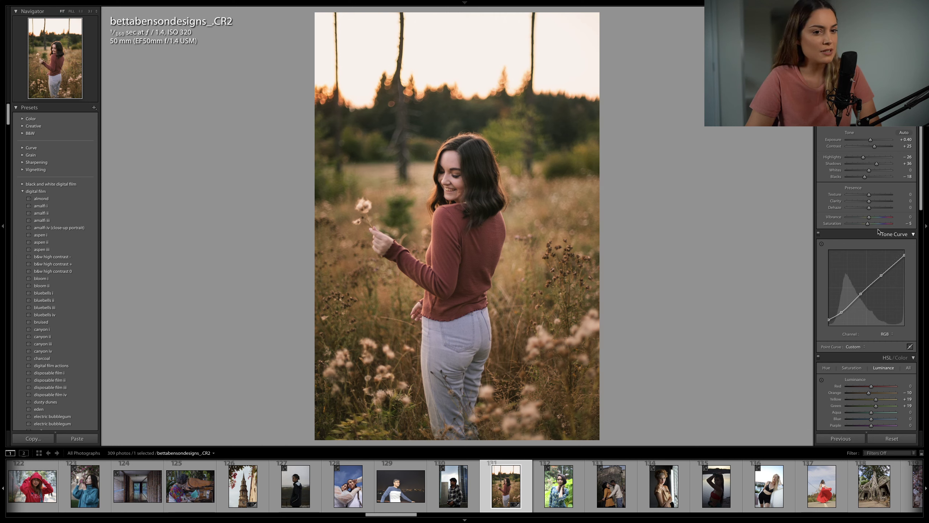
Step: Reduce the HSL saturation of yellow to -19 and of green to -31
scroll(878, 231, "down", 2)
left_click(852, 348)
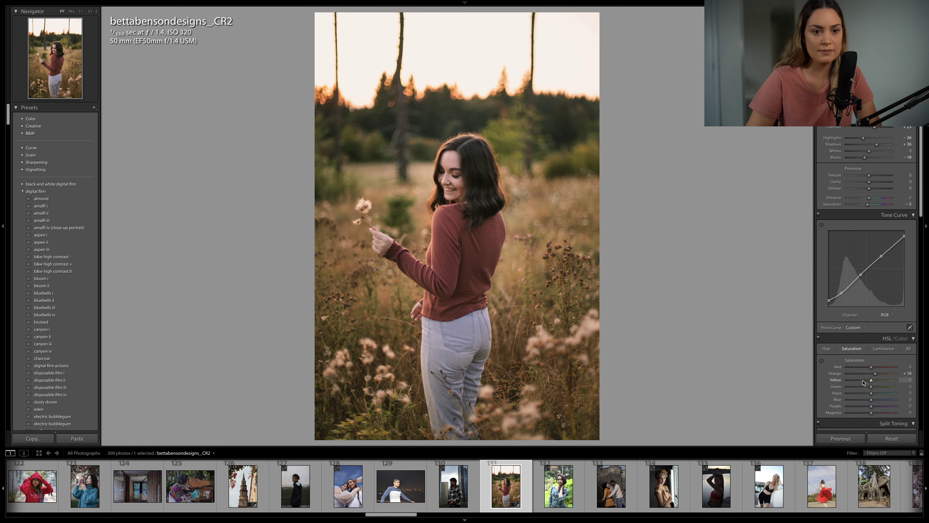
left_click_drag(863, 381, 867, 381)
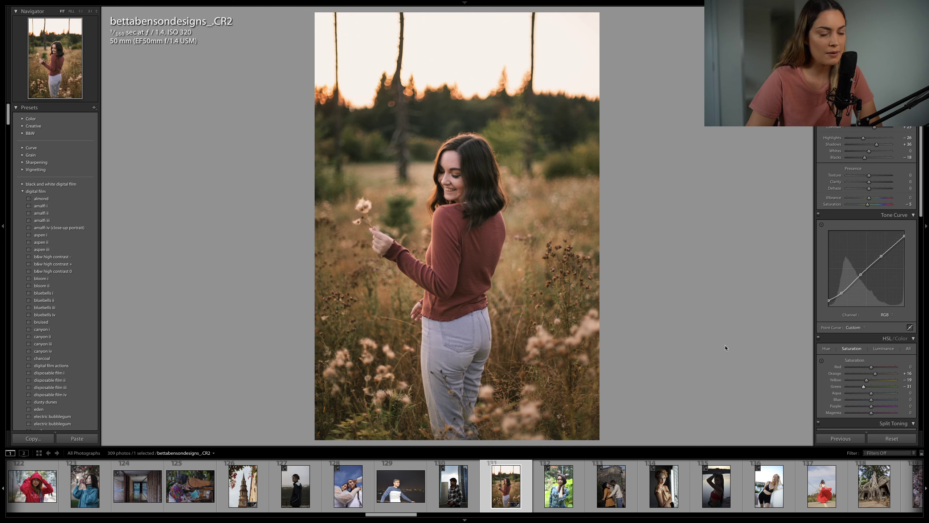
Step: Shift the HSL hues of the field portrait, setting yellow to −30 and green to −13
left_click(827, 349)
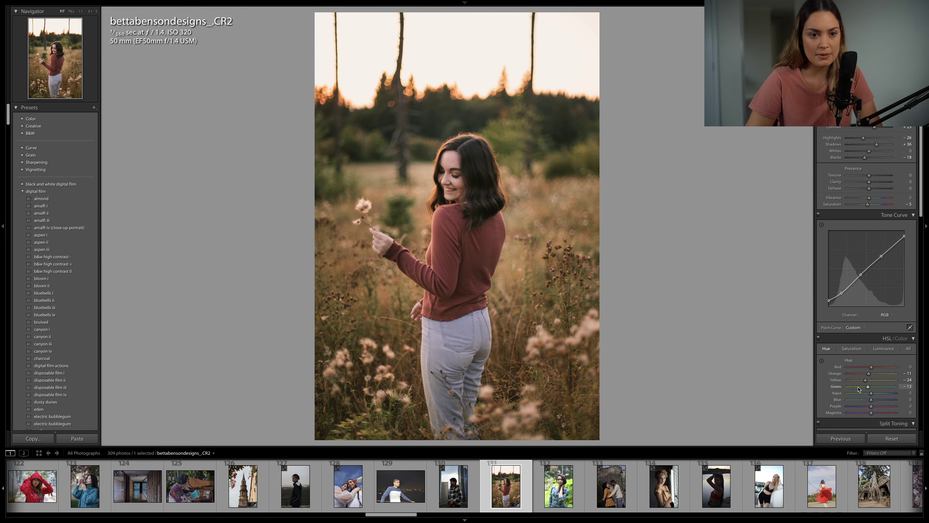
left_click_drag(888, 391, 850, 382)
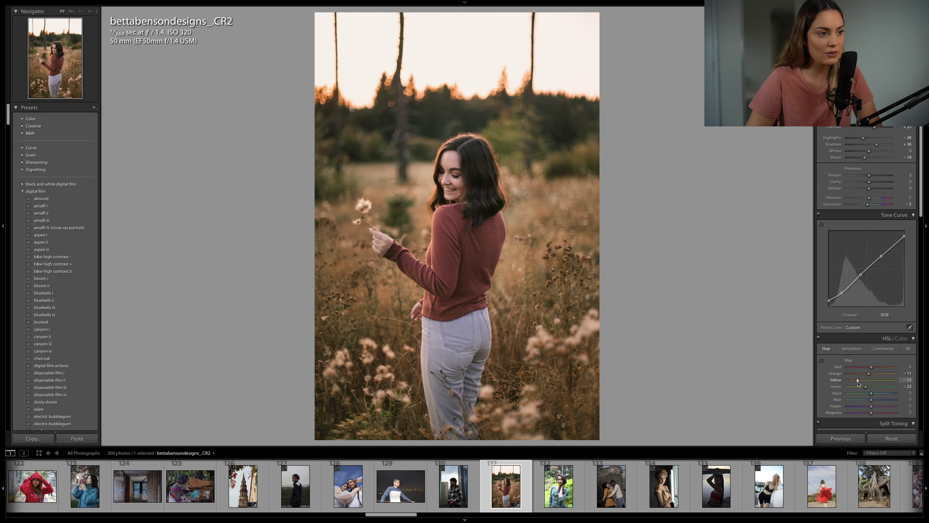
left_click_drag(861, 383, 861, 382)
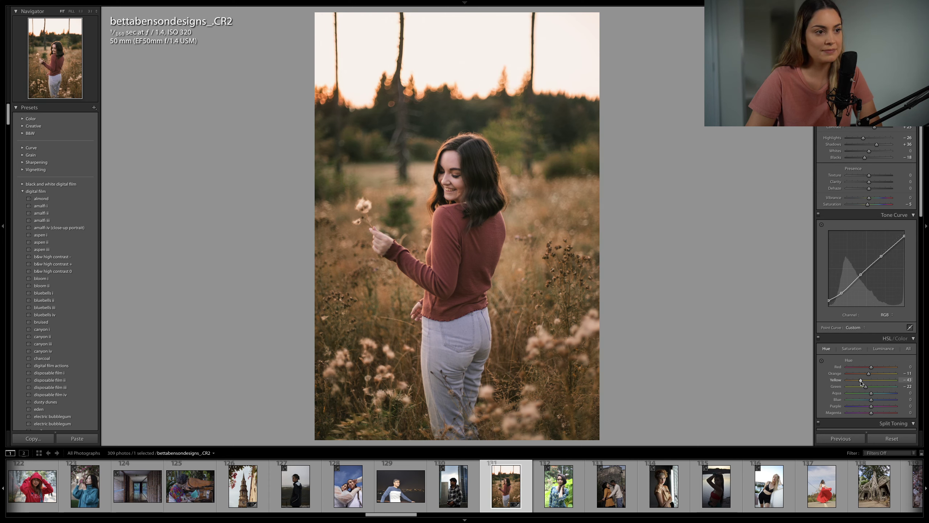
double_click(868, 205)
left_click_drag(862, 382, 864, 383)
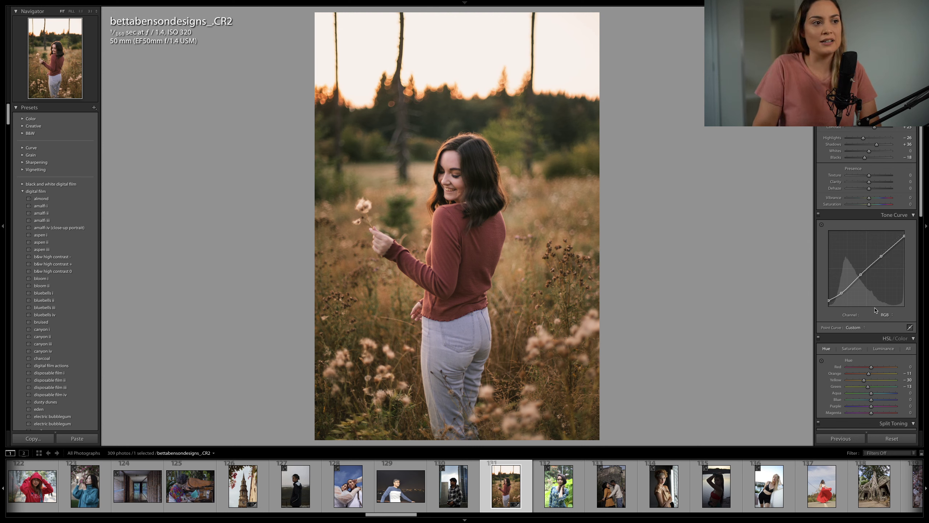
Step: Reduce the split toning saturation to 8 for the shadows and 23 for the highlights
scroll(874, 293, "down", 6)
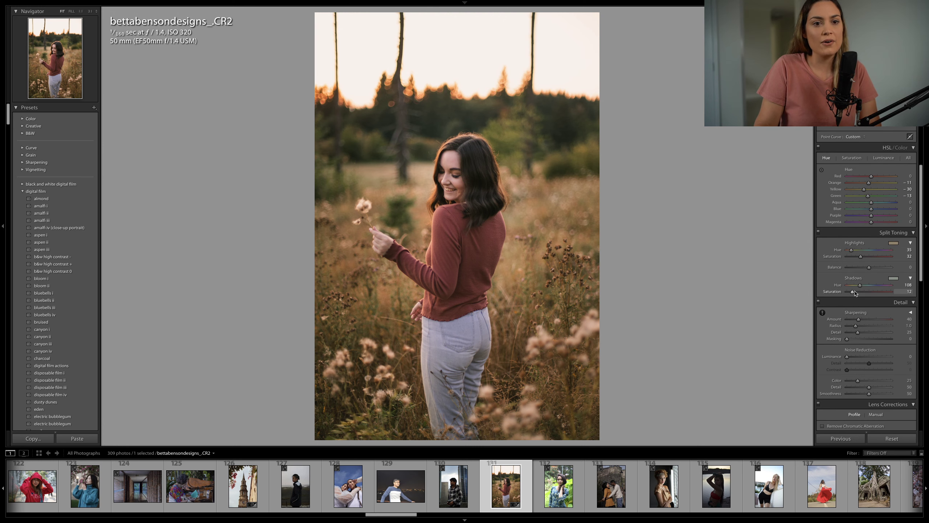
left_click_drag(850, 292, 850, 293)
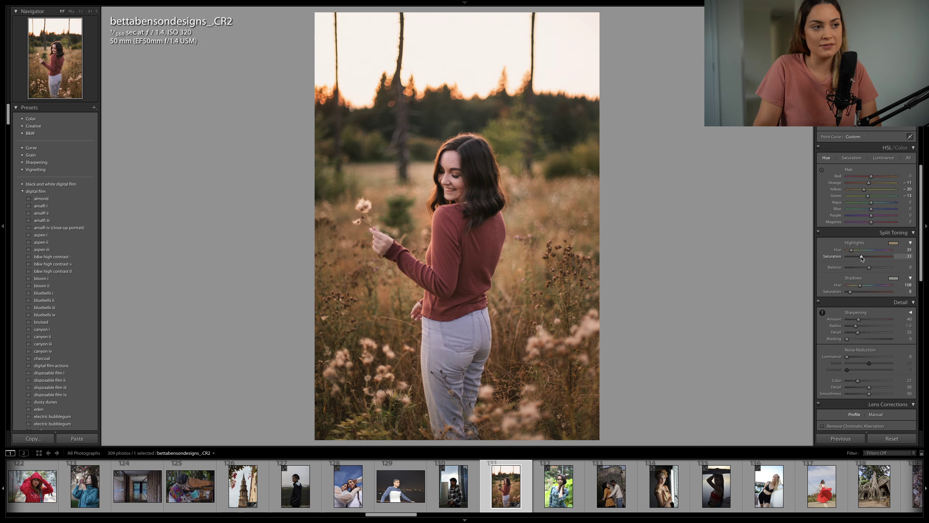
left_click_drag(862, 257, 858, 258)
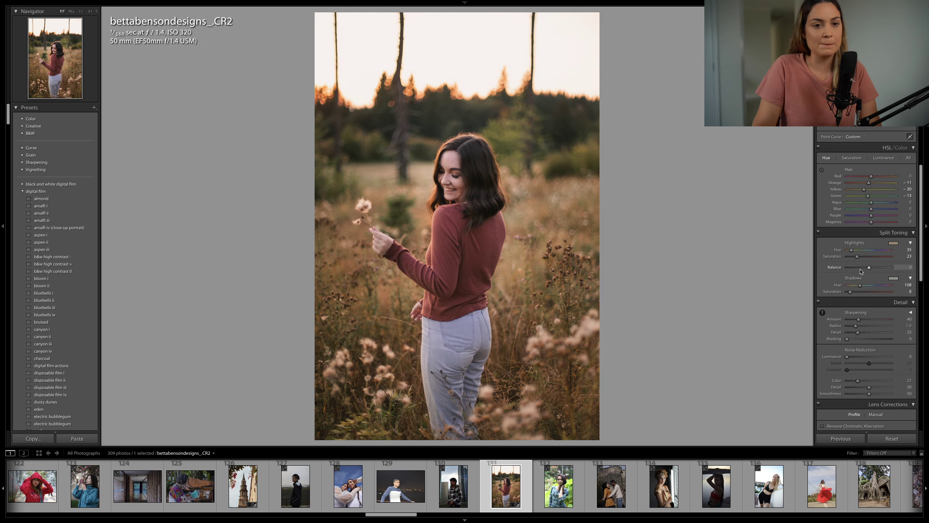
Step: Reset the overall saturation to 0 and raise the exposure to +0.50
scroll(858, 258, "up", 5)
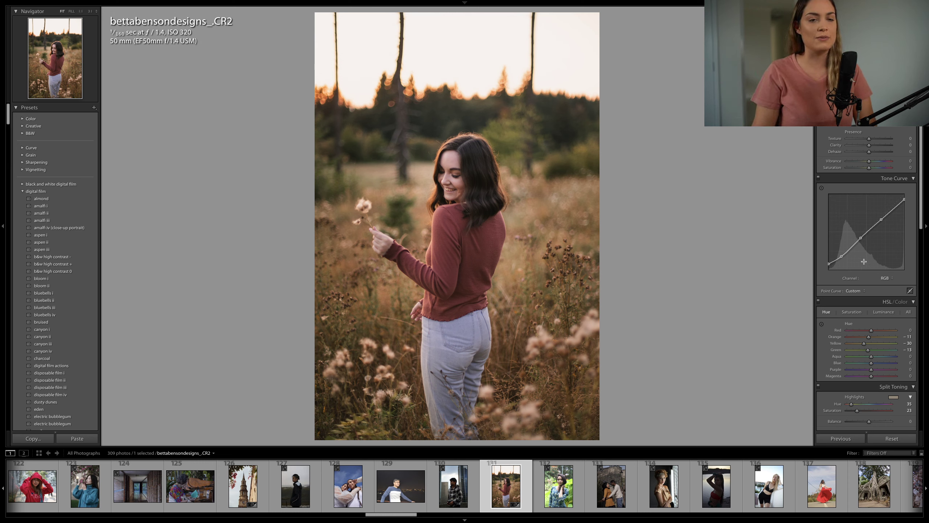
scroll(864, 262, "up", 5)
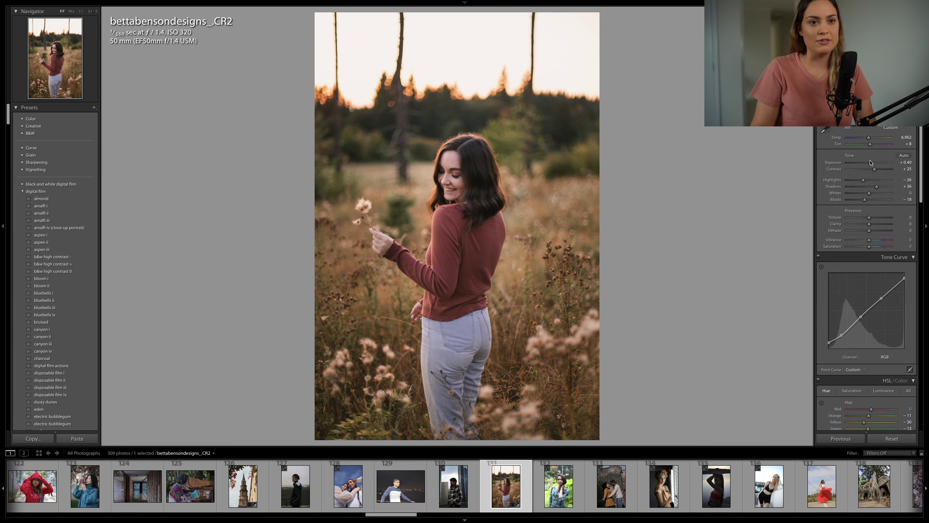
left_click_drag(871, 163, 871, 164)
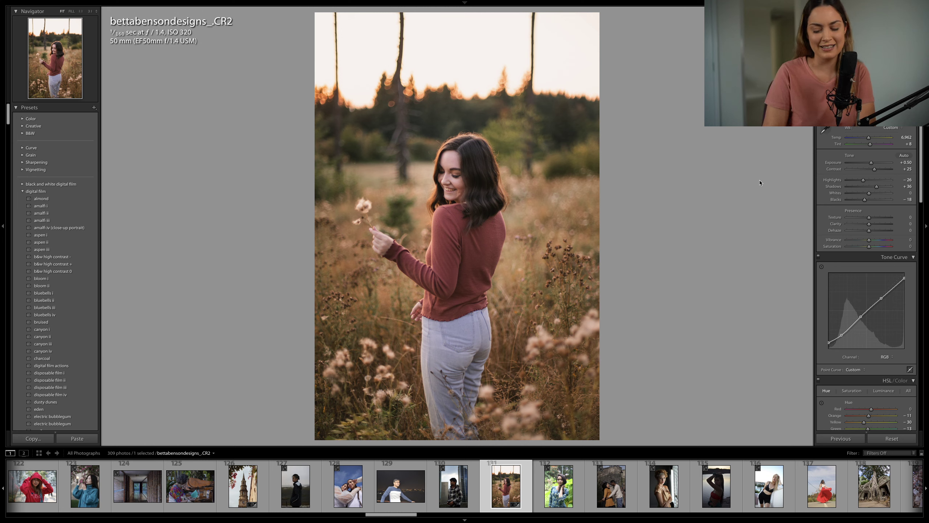
Step: Compare the edit with the unedited photo, and collapse the adjustment sections from Tone Curve to Calibration
key("backslash")
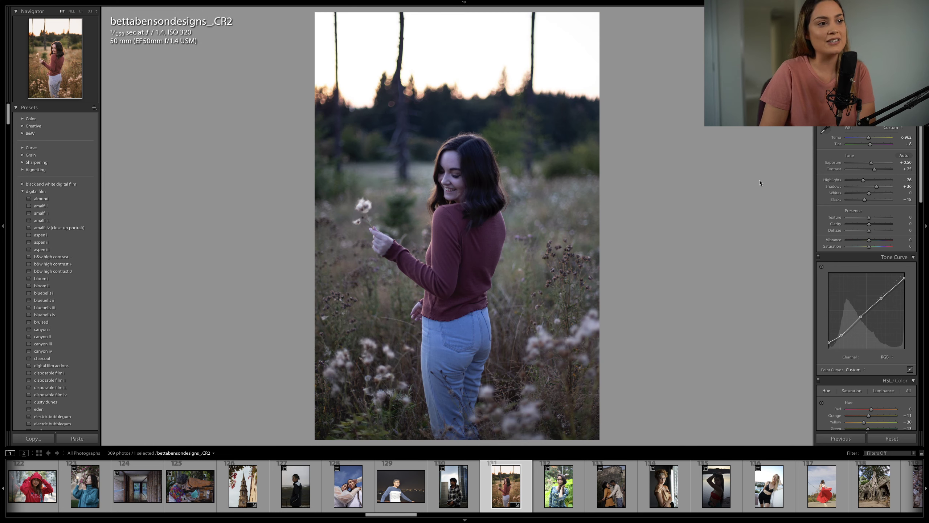
key("backslash")
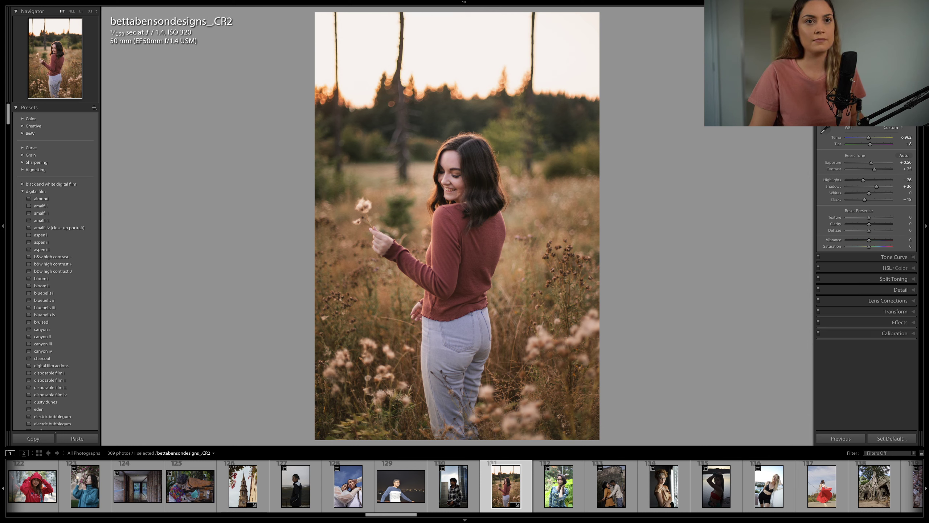
key("ctrl+2")
key("ctrl+3")
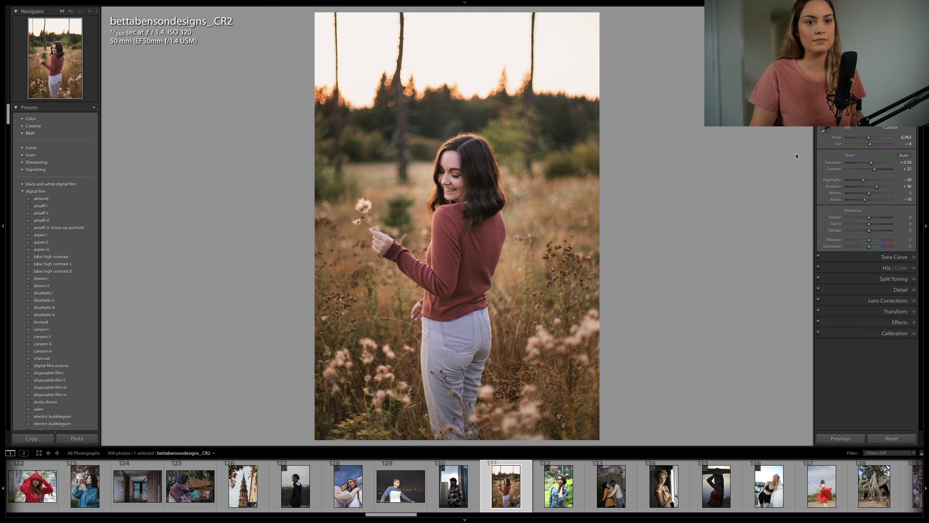
Step: Apply the canyon ii preset, set exposure to +0.55, highlights to −57 and vibrance to −16, and compare with the original photo
left_click(46, 337)
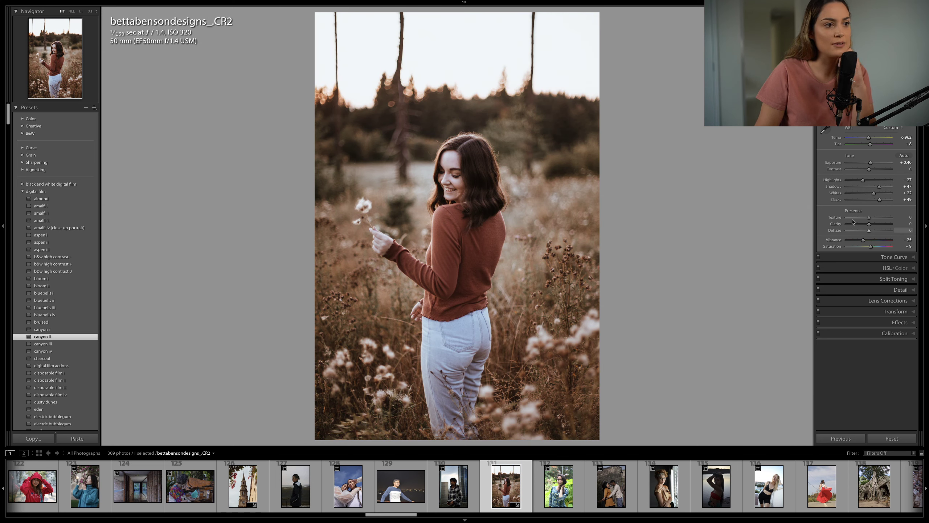
left_click_drag(871, 164, 873, 164)
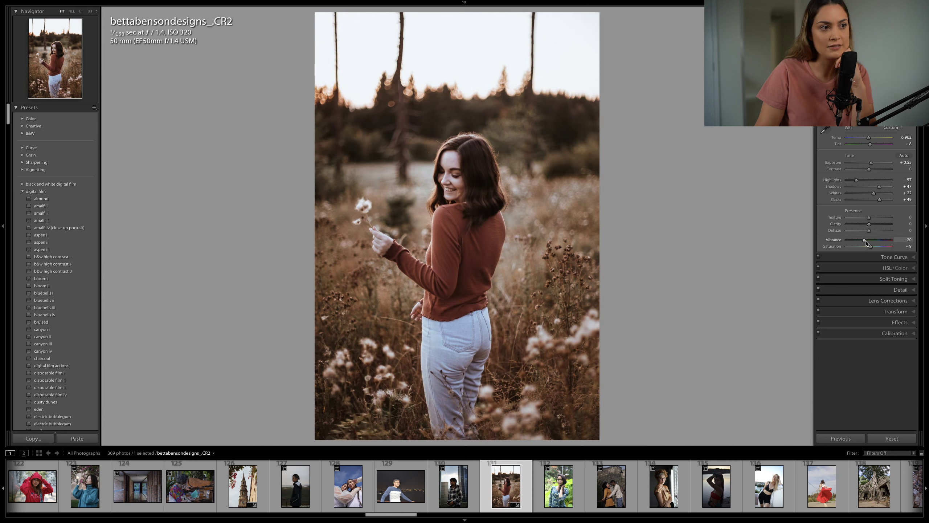
key("backslash")
key("backslash")
key("backslash")
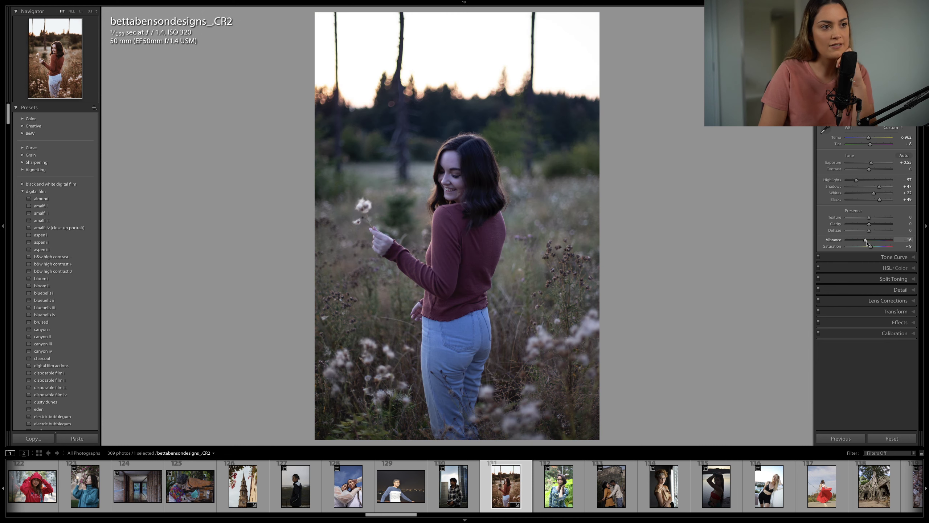
key("backslash")
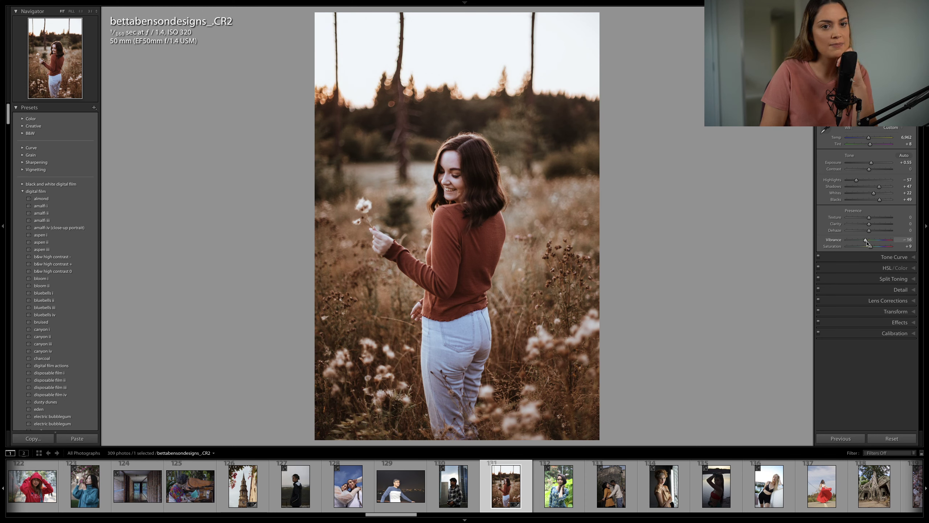
Step: Apply the bluebells ii preset, warm the temperature to 8,384 and set the exposure to −0.05
left_click(70, 303)
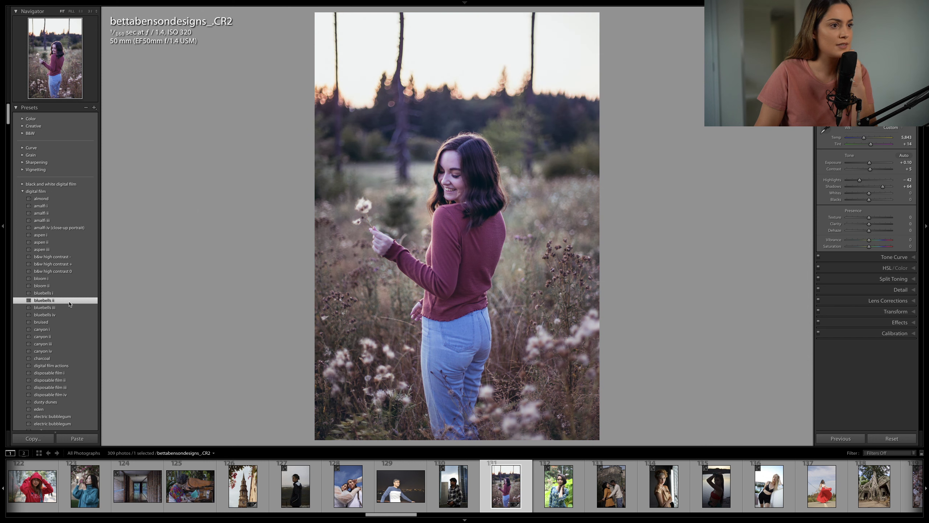
left_click_drag(865, 138, 875, 138)
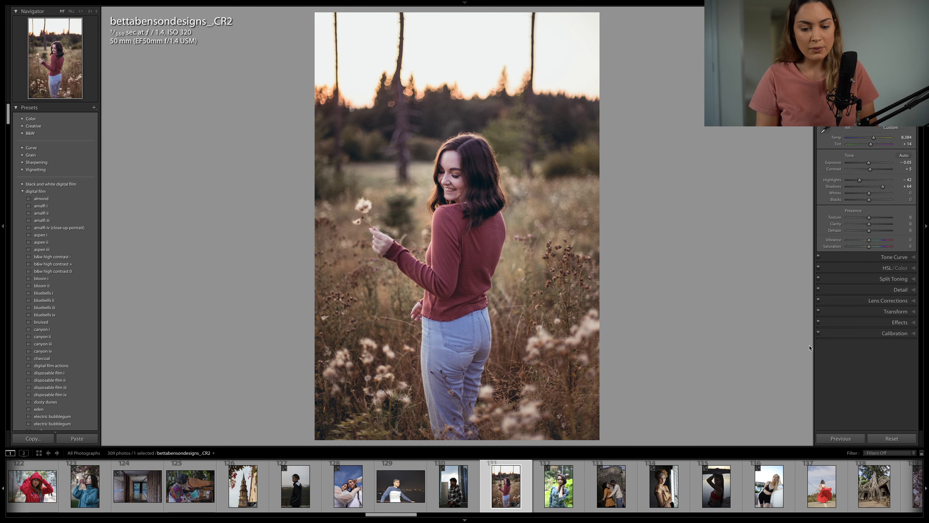
Step: Browse further along the filmstrip and open the aquarium silhouette photo jtdviews.ARW for editing
scroll(698, 493, "down", 15)
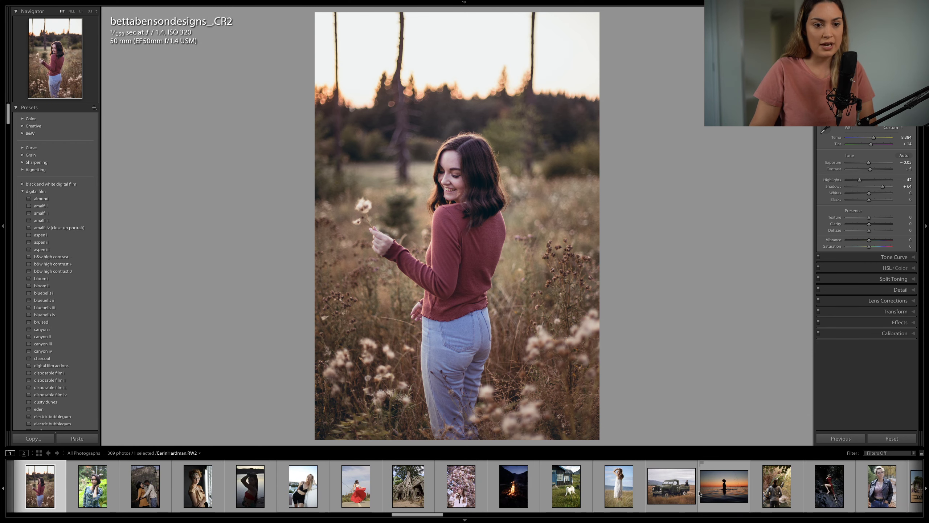
scroll(699, 493, "down", 15)
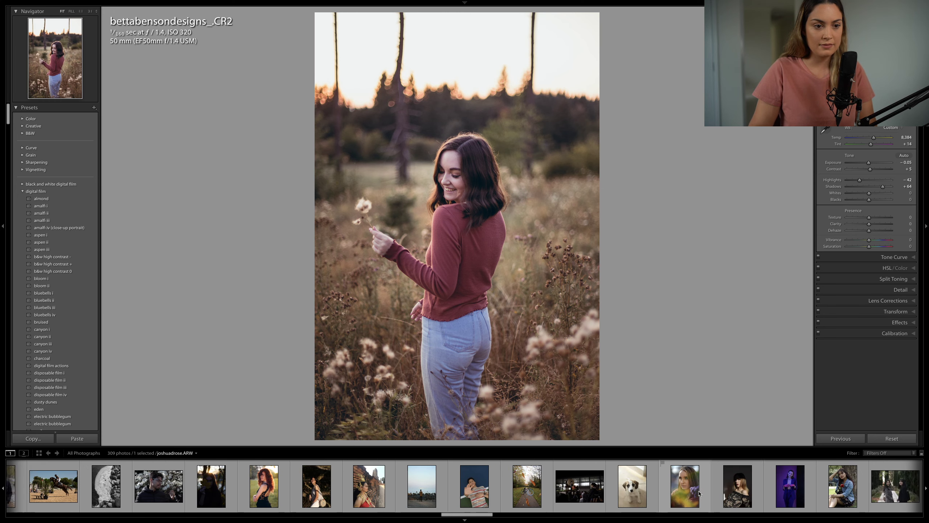
scroll(699, 493, "down", 10)
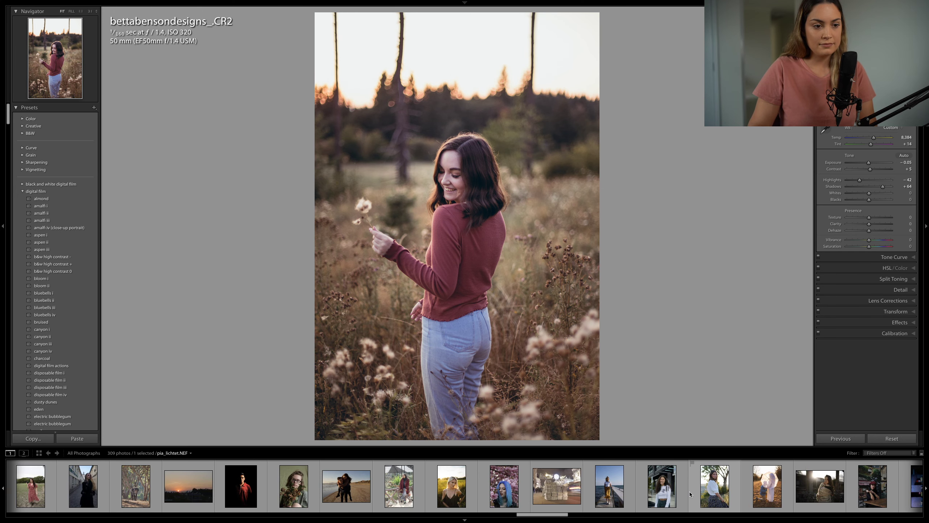
scroll(690, 494, "down", 2)
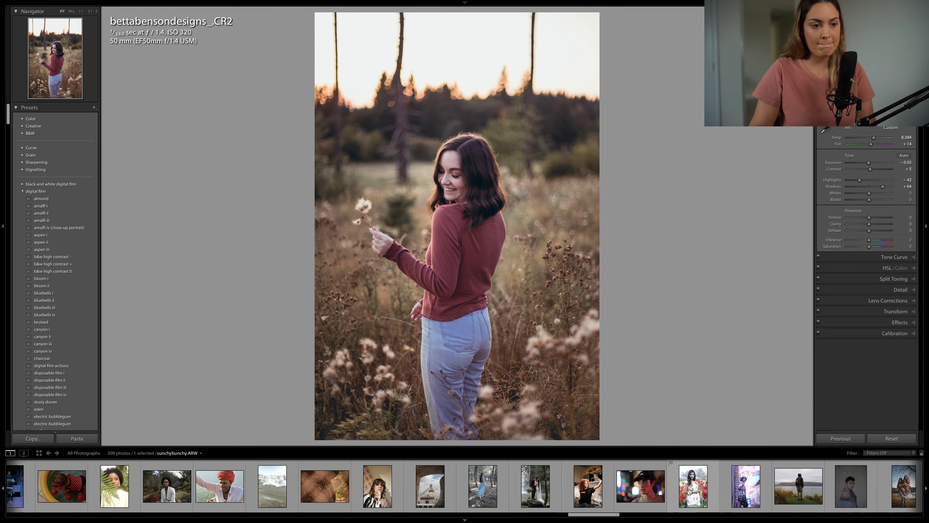
scroll(668, 493, "down", 10)
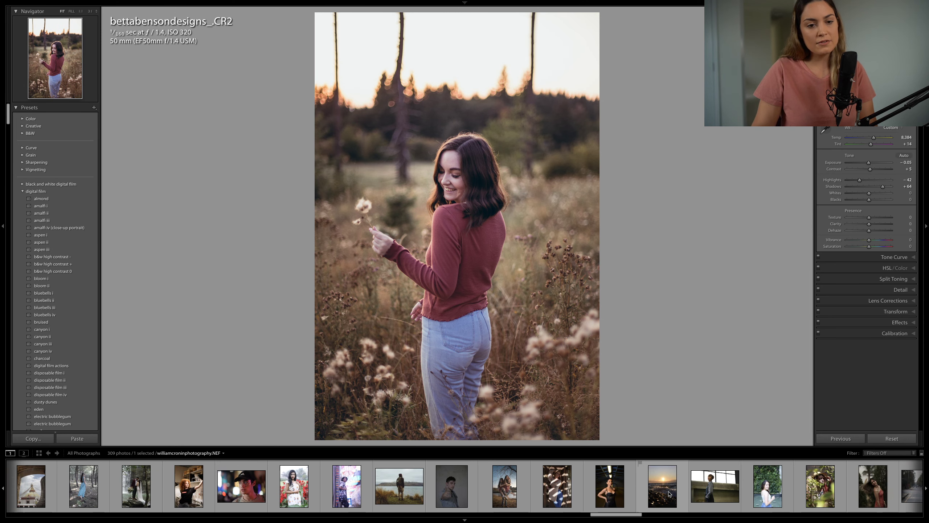
scroll(669, 494, "down", 4)
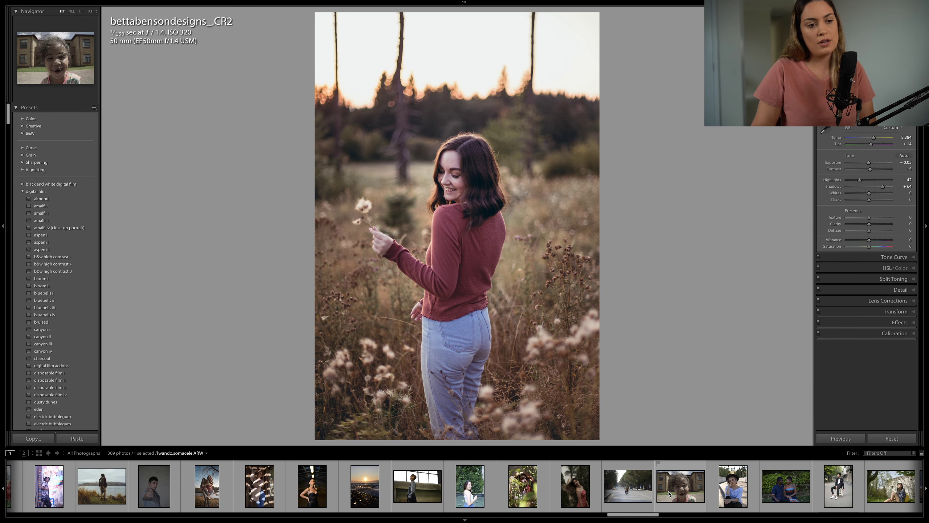
scroll(669, 494, "down", 1)
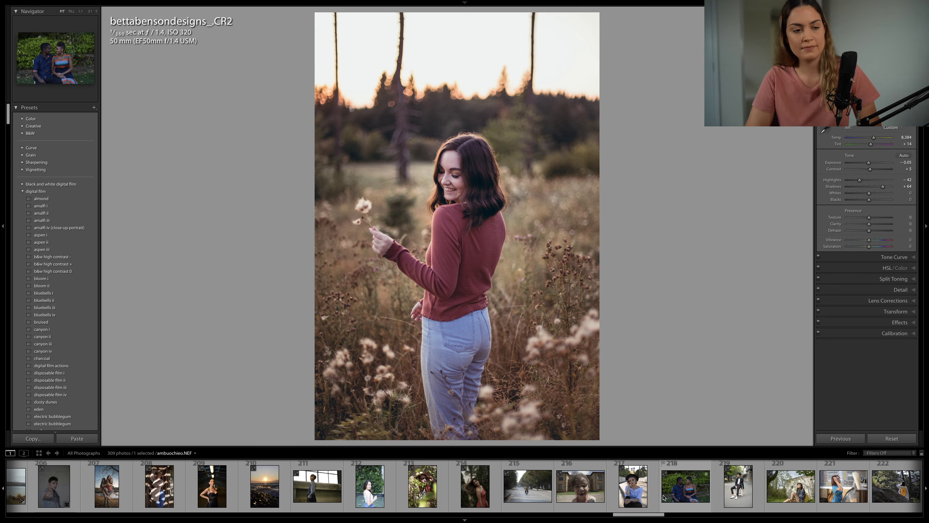
scroll(644, 494, "down", 4)
scroll(636, 495, "down", 6)
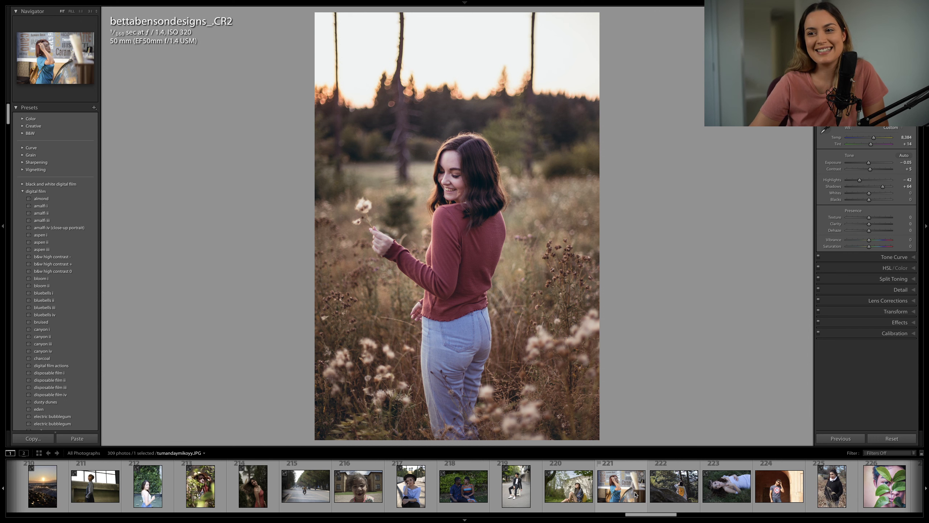
scroll(635, 495, "down", 1)
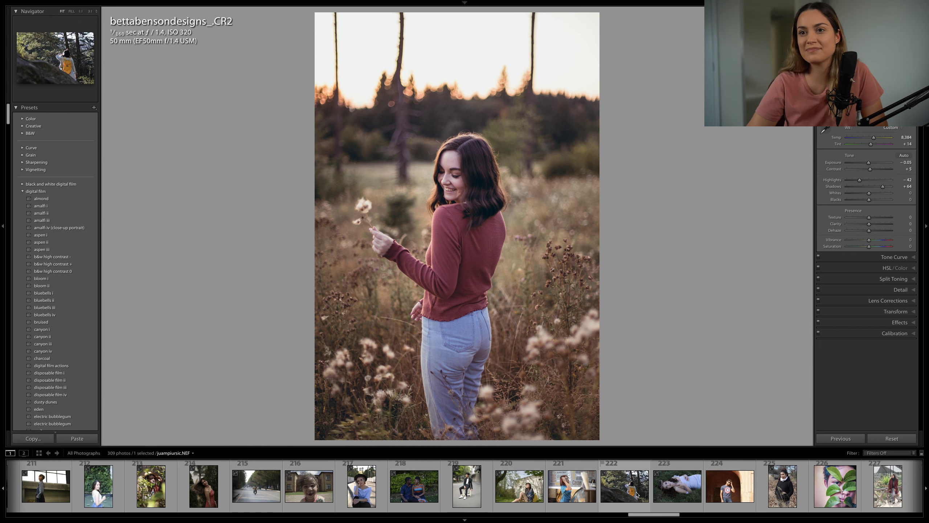
scroll(637, 495, "down", 2)
scroll(637, 495, "down", 1)
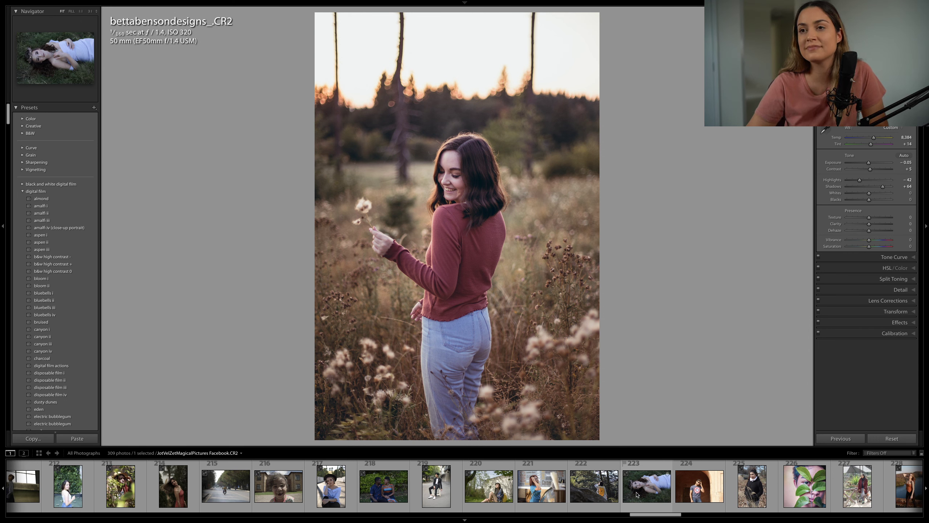
scroll(637, 494, "down", 2)
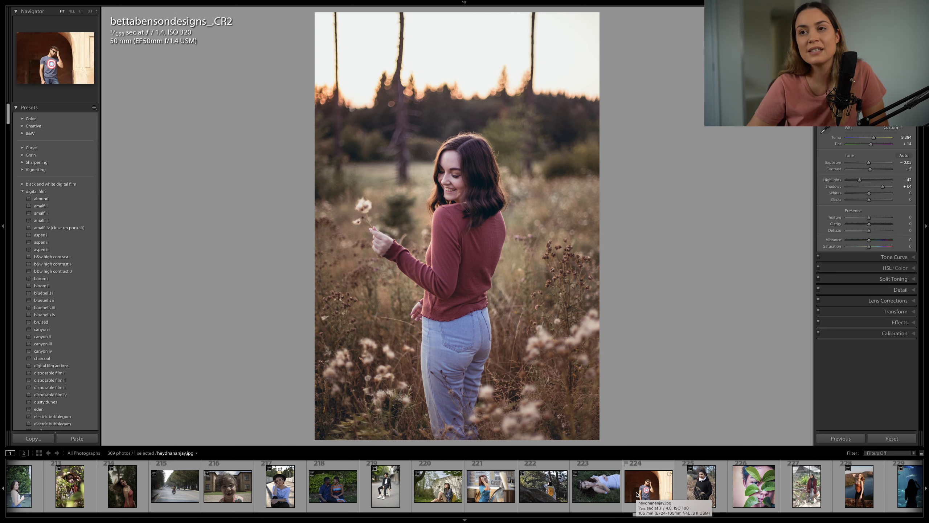
scroll(637, 495, "down", 5)
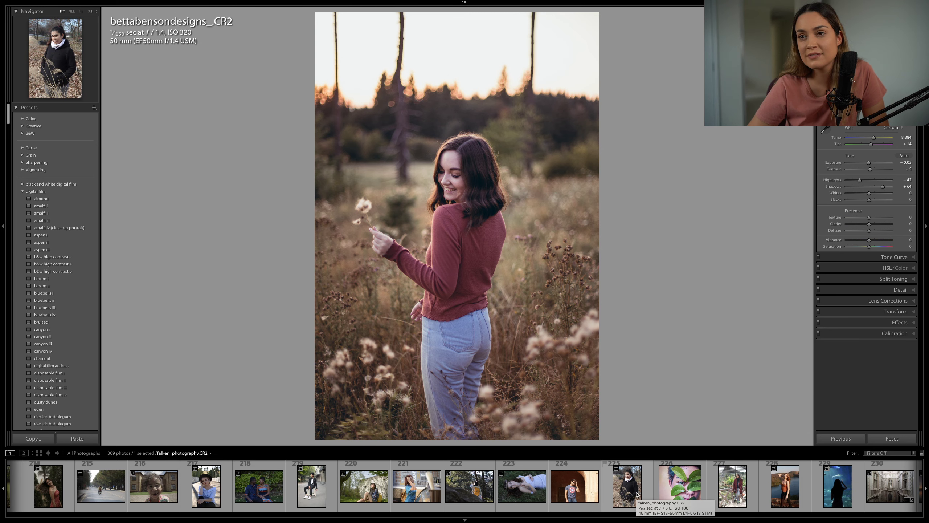
scroll(638, 495, "down", 1)
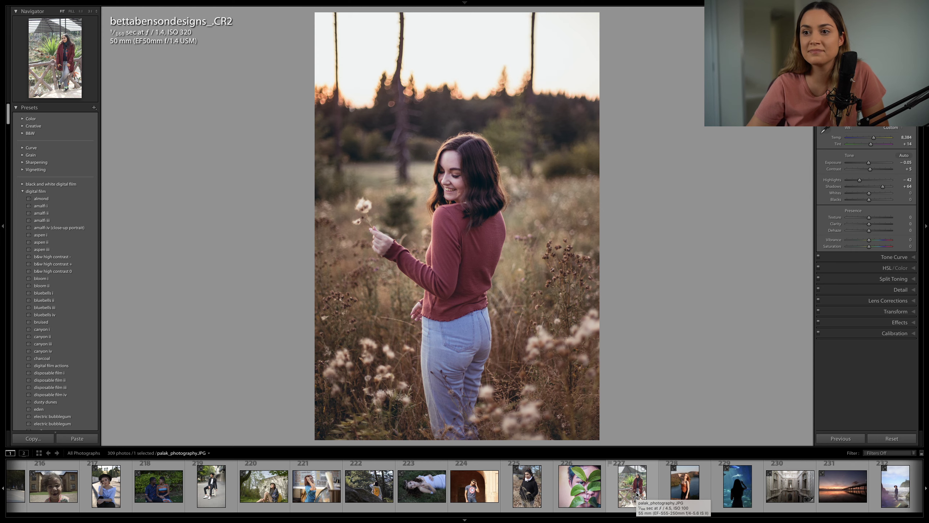
scroll(638, 495, "down", 1)
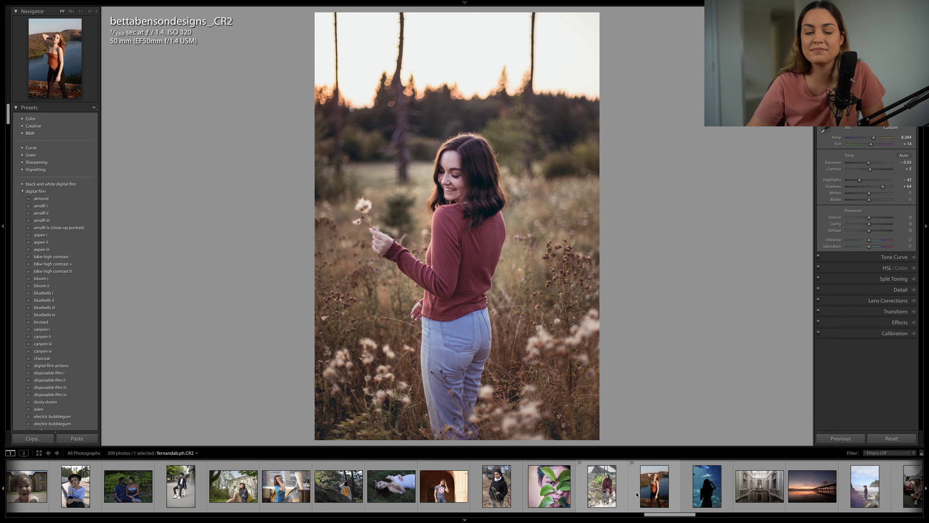
left_click(697, 495)
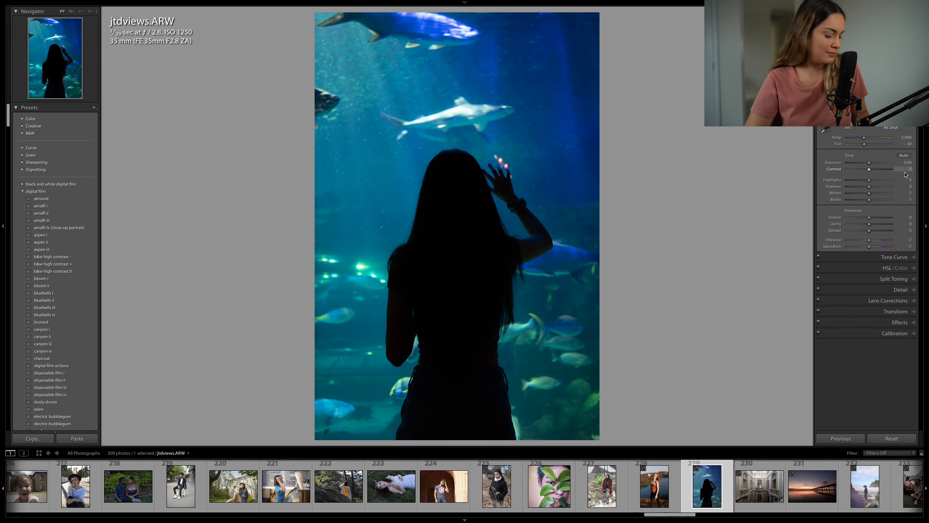
scroll(906, 175, "down", 5)
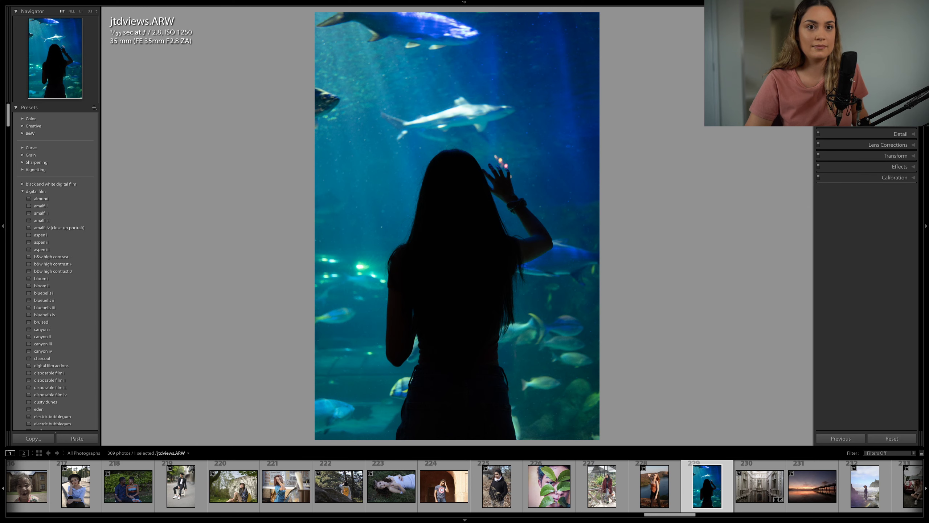
Step: Expand the collapsed adjustment sections from Tone Curve downward for the aquarium silhouette photo
scroll(867, 190, "up", 5)
key("alt")
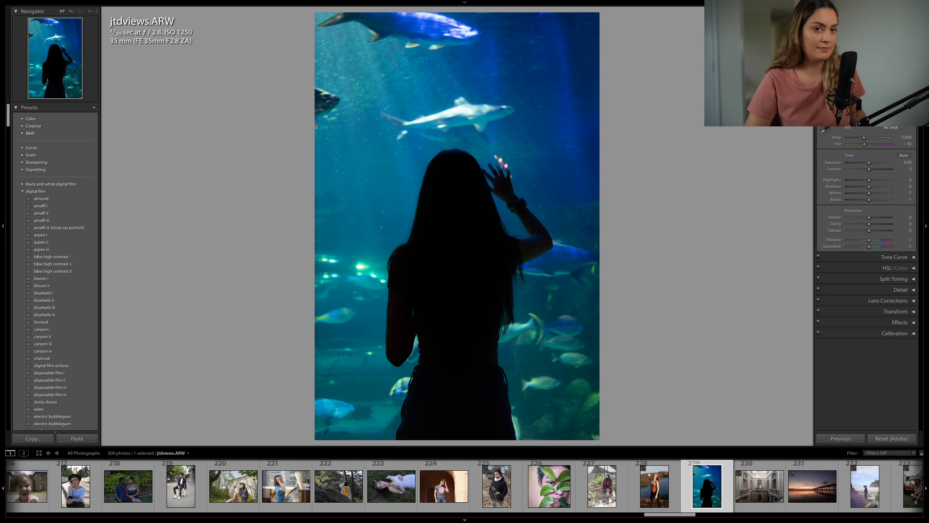
left_click(895, 257, "ctrl")
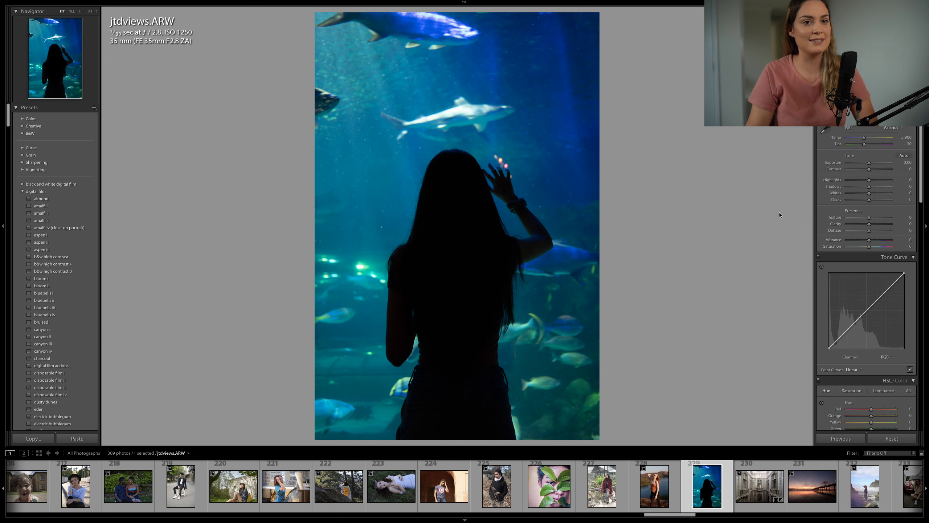
key("r")
key("r")
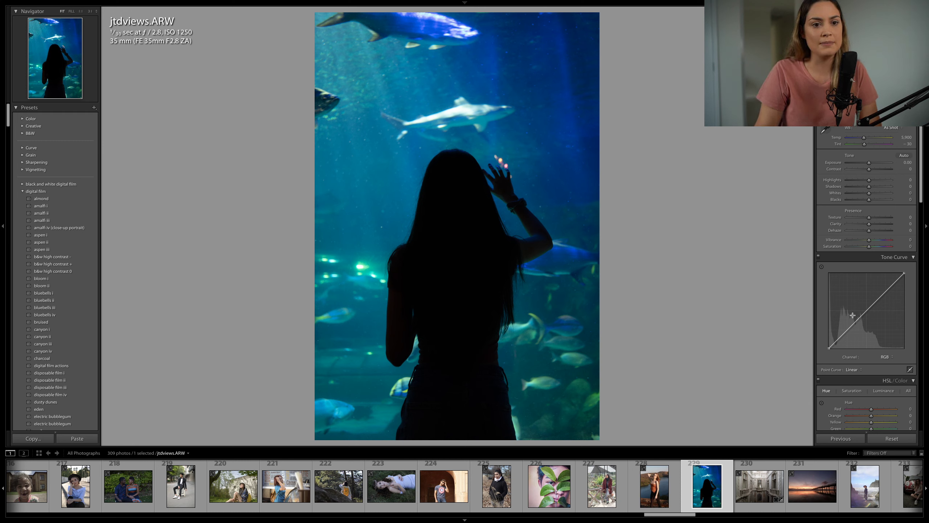
Step: Shape the RGB tone curve with a raised black point, lowered shadows, lifted midtones and a lowered white point
left_click_drag(825, 346, 823, 345)
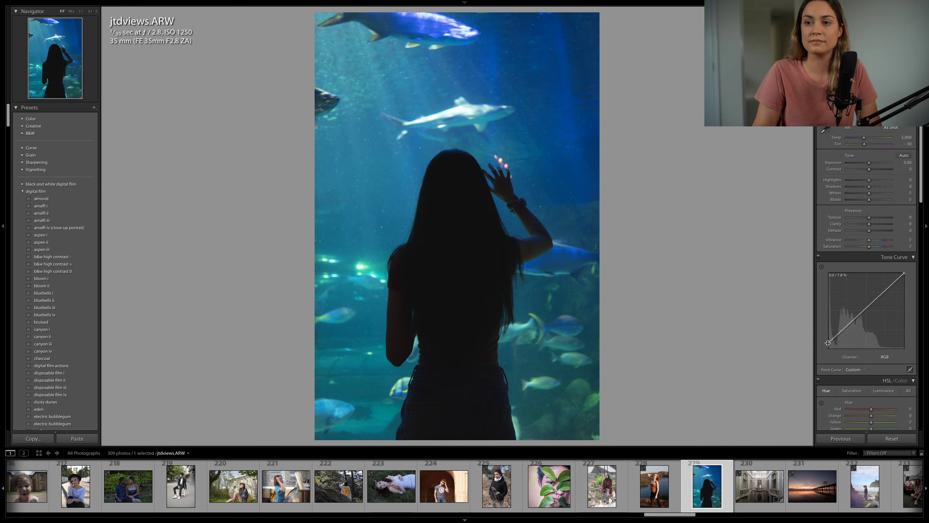
left_click_drag(841, 331, 844, 332)
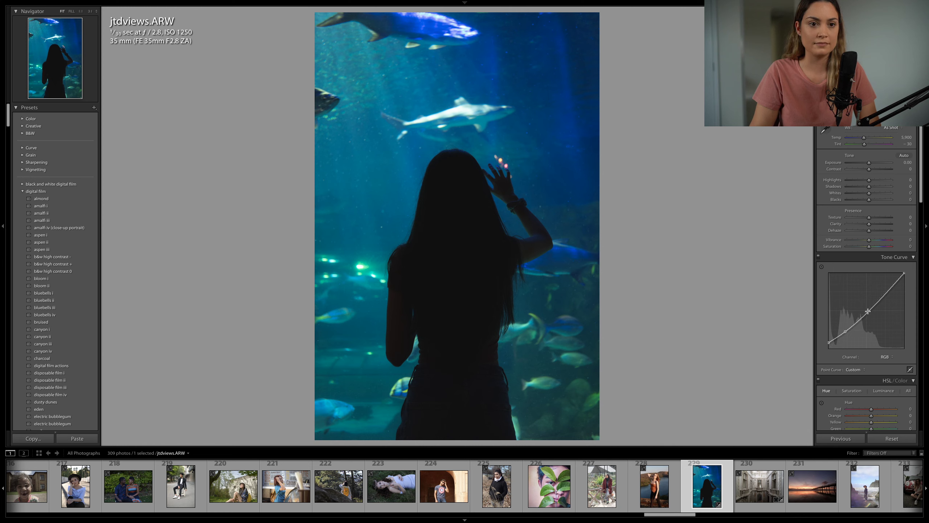
left_click_drag(868, 311, 861, 310)
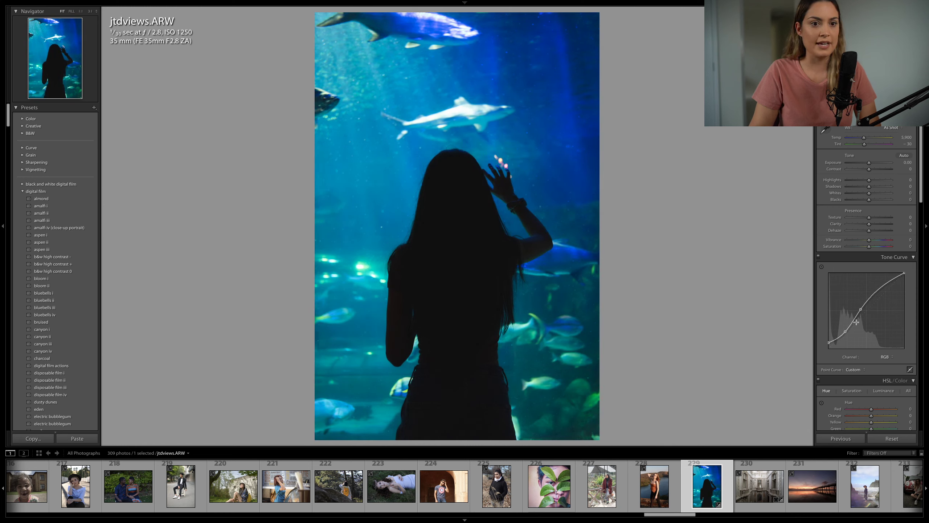
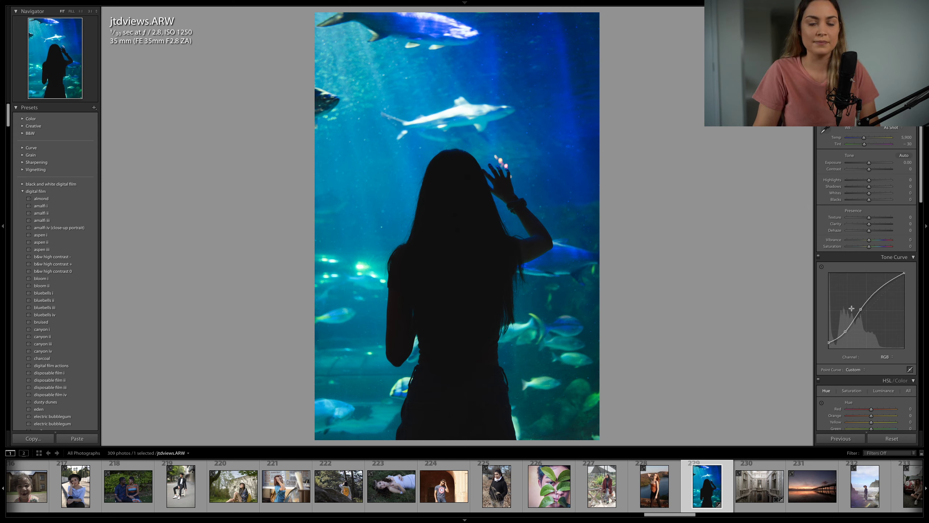
left_click_drag(904, 273, 905, 280)
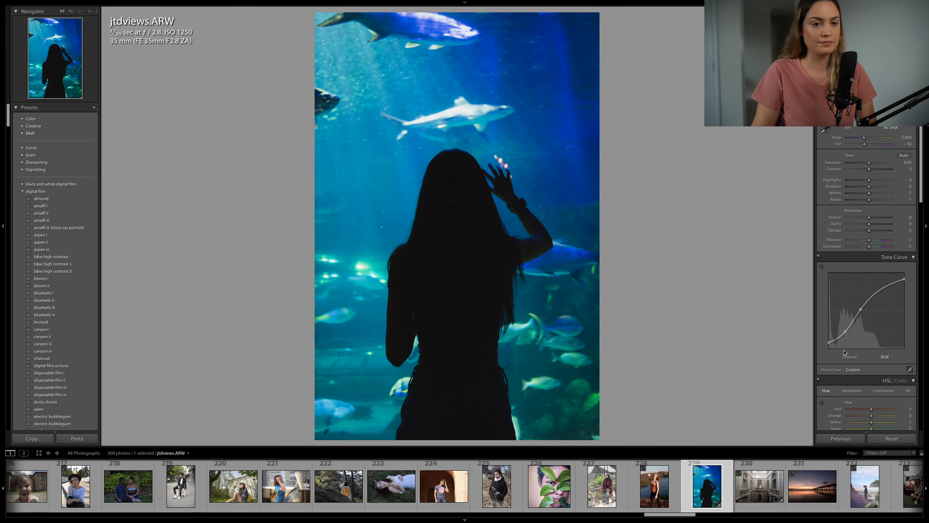
left_click_drag(829, 343, 820, 344)
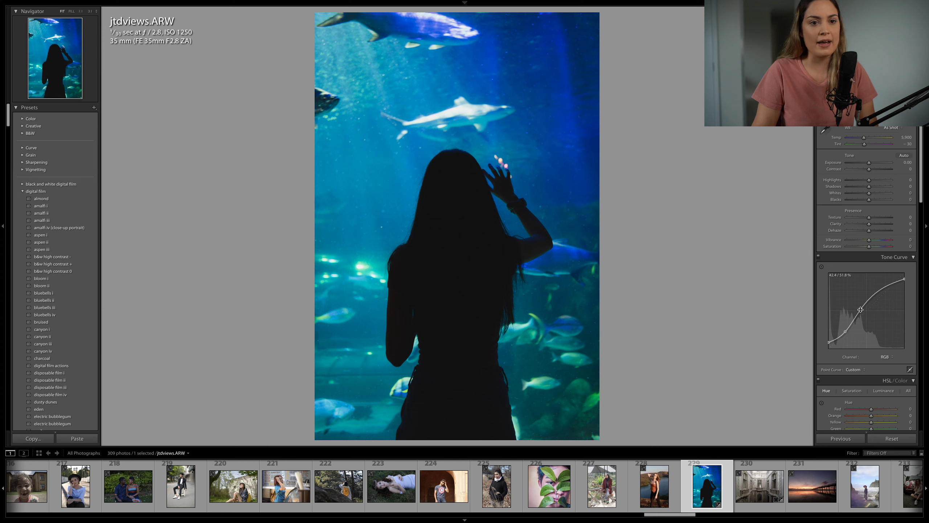
left_click_drag(861, 310, 864, 307)
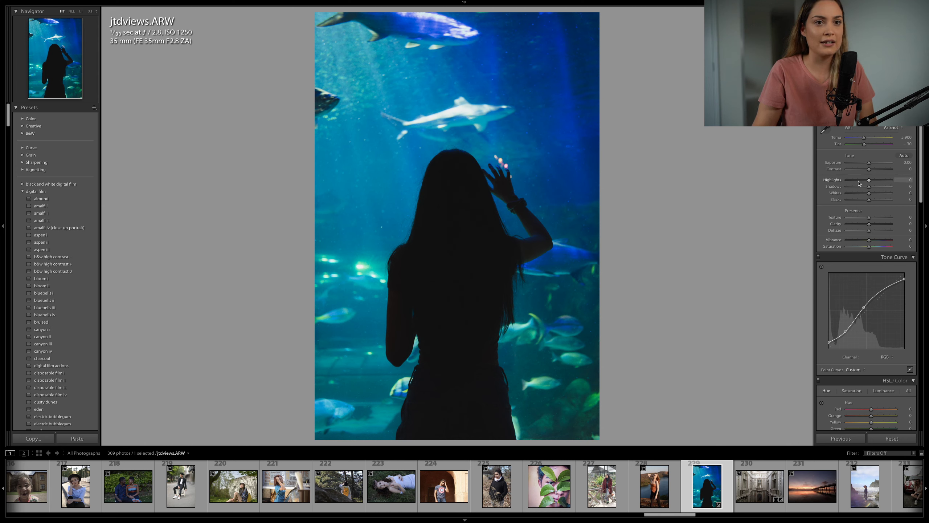
Step: Set the exposure to +0.15, highlights to −17, shadows to +40 and blacks to −12
left_click_drag(870, 180, 866, 200)
left_click_drag(870, 163, 870, 163)
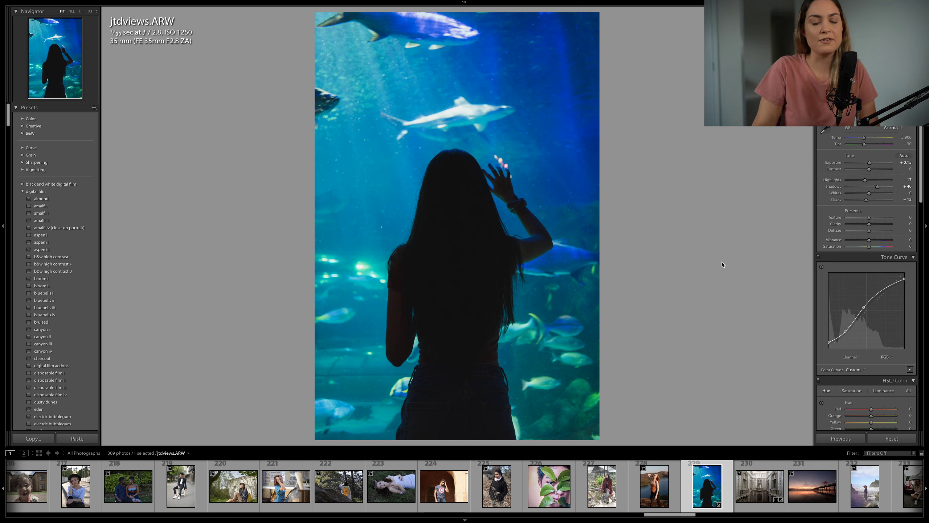
Step: Raise the blue channel curve's black point, hold down its shadows and lift its upper midtones, and return to the RGB channel
left_click(887, 357)
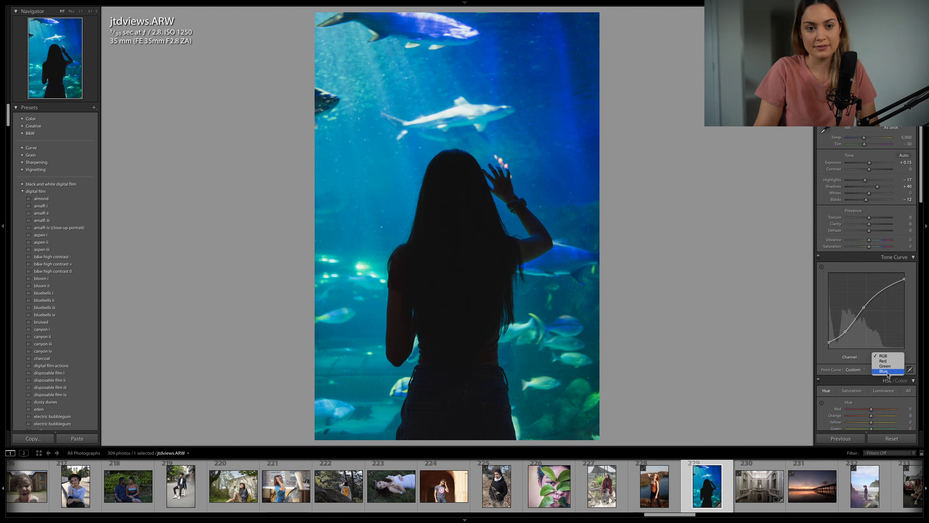
left_click(888, 372)
left_click_drag(829, 348, 848, 333)
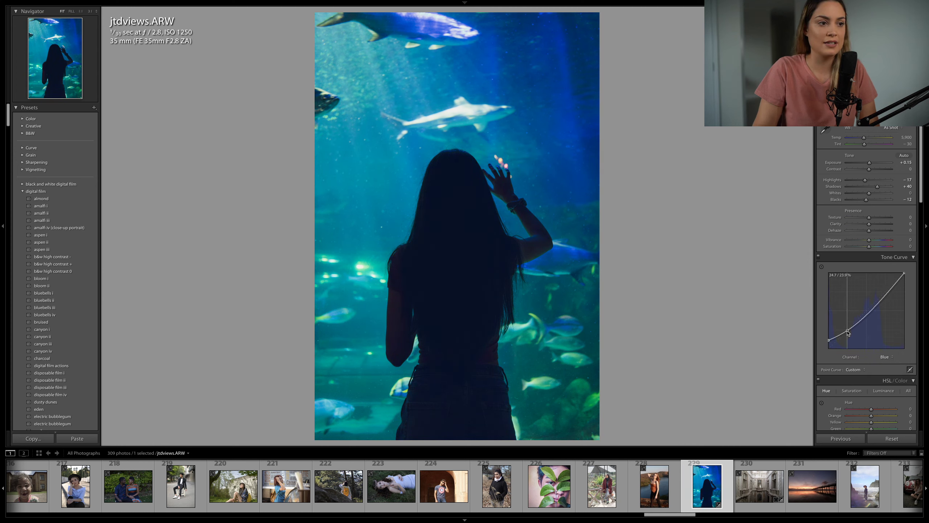
left_click_drag(878, 302, 875, 299)
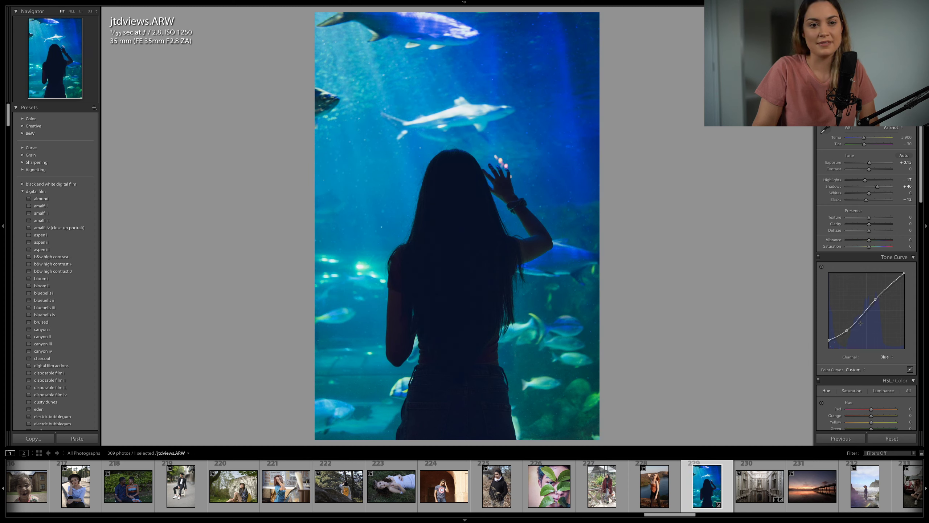
left_click_drag(848, 330, 850, 332)
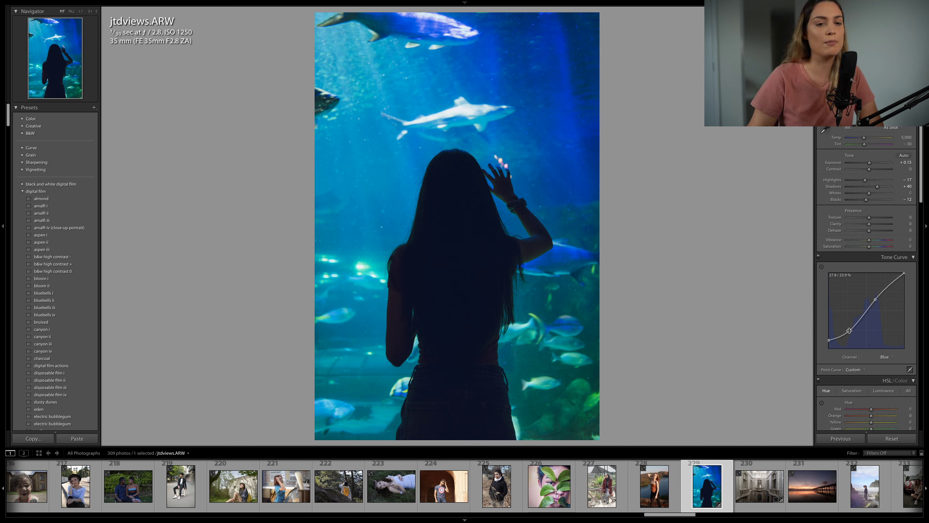
left_click(888, 358)
left_click(887, 340)
Step: Shift the HSL hues, setting aqua to +27, blue to −32 and green to +72
scroll(865, 305, "down", 1)
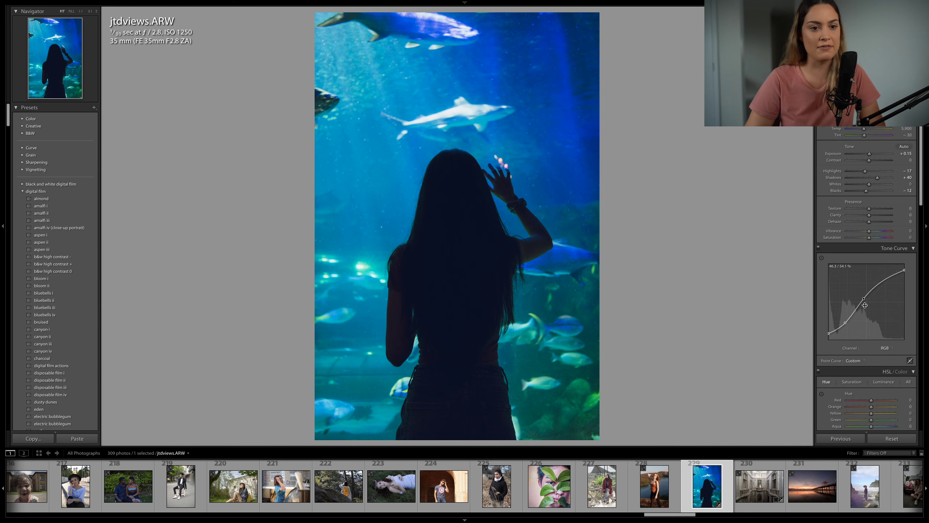
scroll(865, 305, "down", 3)
mouse_move(872, 346)
left_mouse_down()
mouse_move(882, 352)
mouse_move(864, 354)
left_mouse_up()
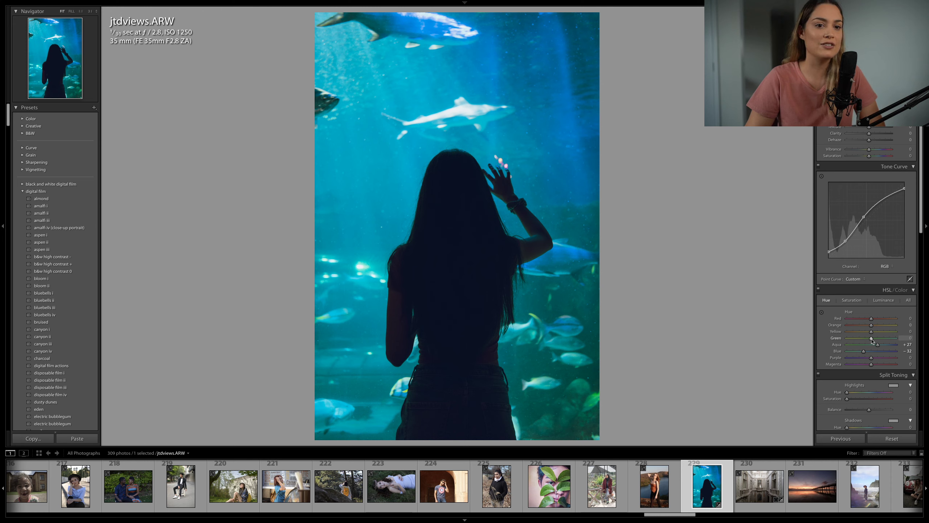
left_click_drag(872, 340, 887, 341)
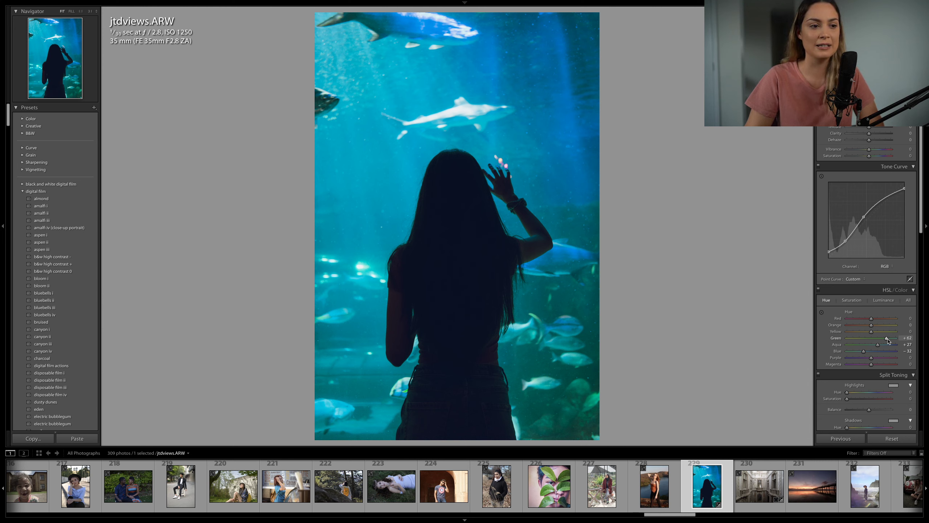
left_click_drag(888, 341, 890, 340)
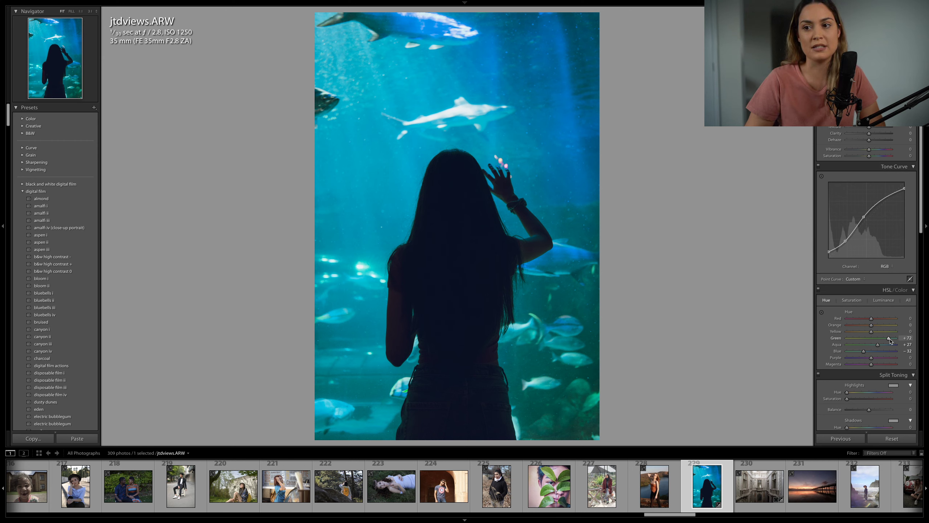
Step: Set the HSL luminance to −52 for blue, +20 for aqua and −34 for green
left_click(852, 300)
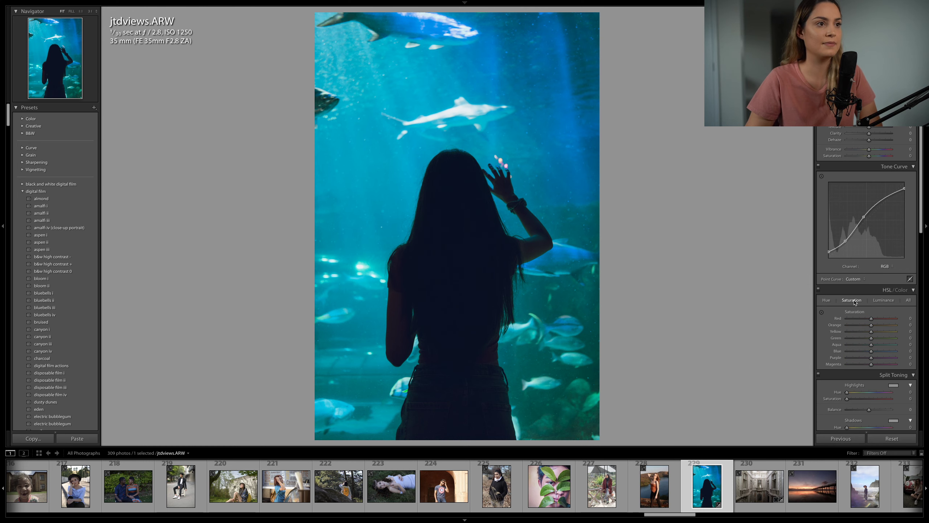
left_click(883, 301)
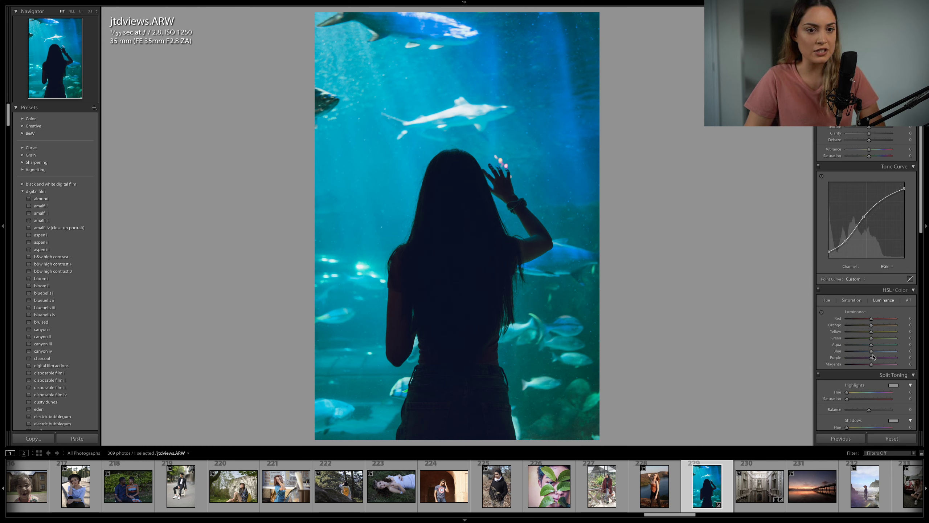
left_click_drag(873, 352, 863, 352)
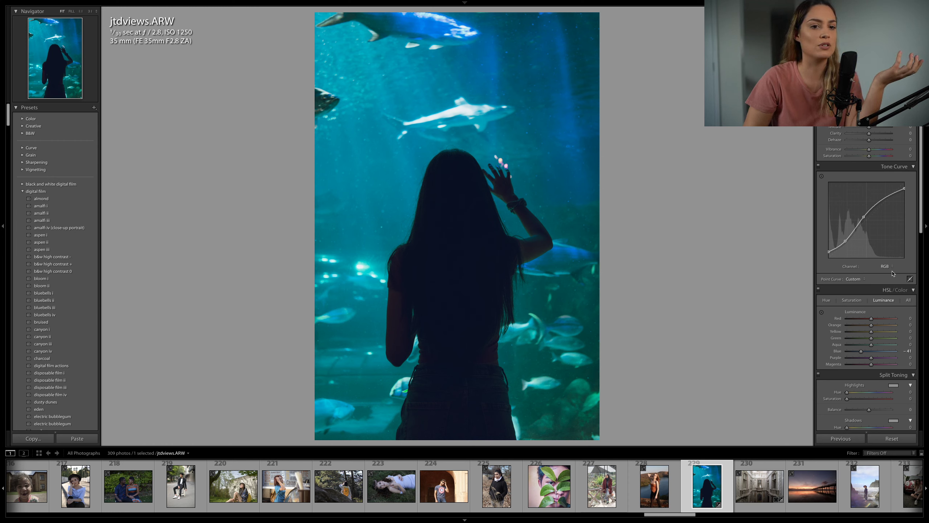
left_click_drag(872, 345, 860, 352)
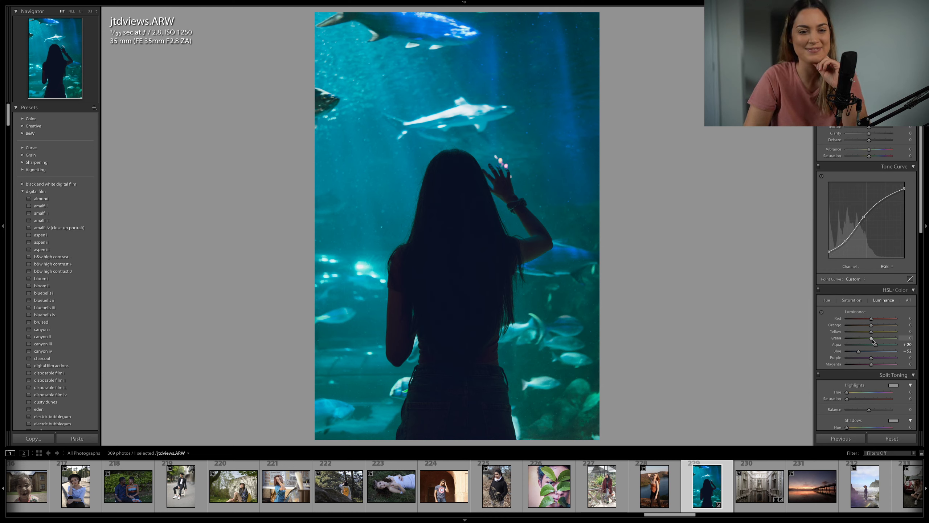
mouse_move(872, 341)
left_mouse_down()
mouse_move(883, 341)
mouse_move(864, 341)
left_mouse_up()
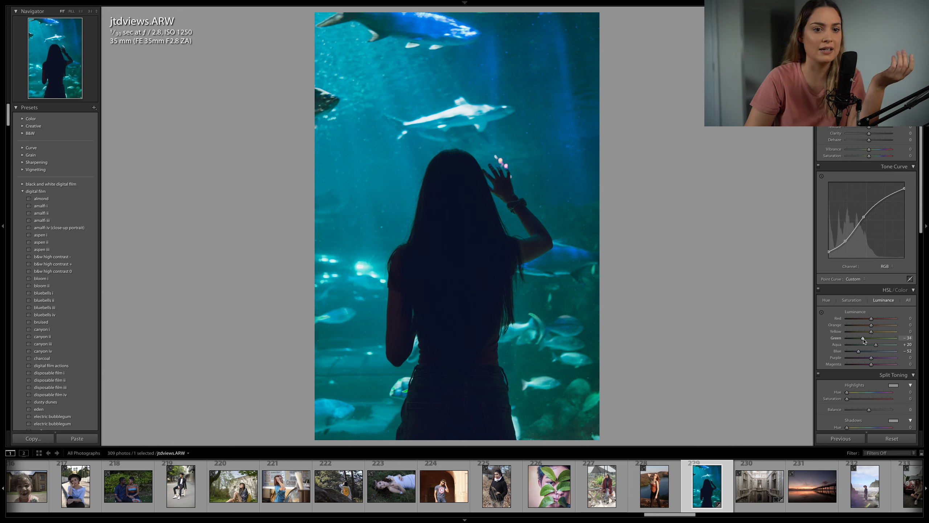
Step: Fine-tune the green hue to +73 and aqua hue to +31, and set saturation to yellow −42, green −68, aqua −42 and blue −14
left_click(826, 300)
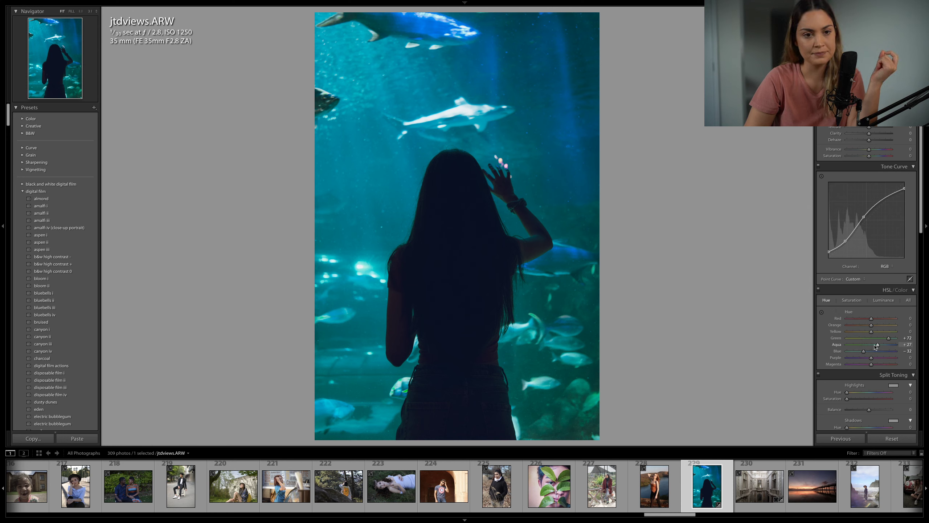
left_click_drag(876, 347, 890, 340)
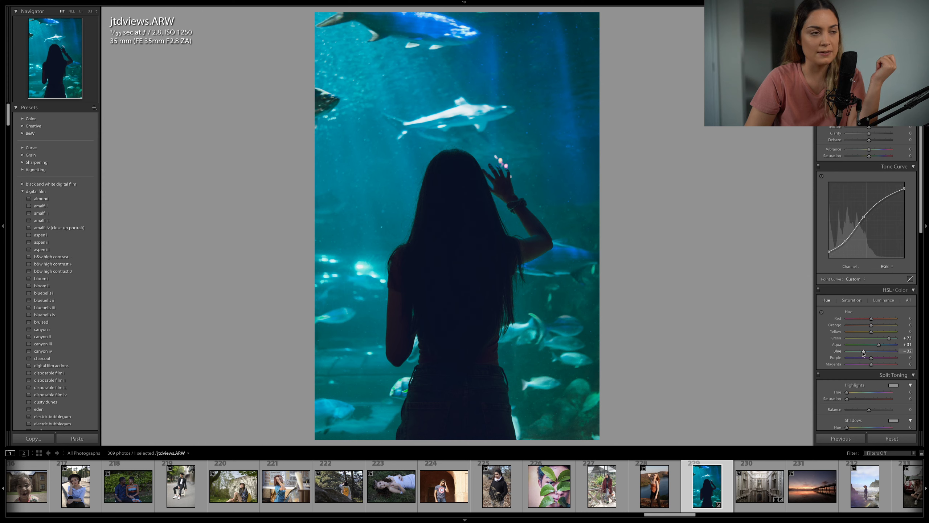
left_click(852, 300)
mouse_move(871, 351)
left_mouse_down()
mouse_move(851, 343)
mouse_move(870, 332)
mouse_move(858, 333)
mouse_move(861, 347)
mouse_move(883, 352)
mouse_move(865, 352)
left_mouse_up()
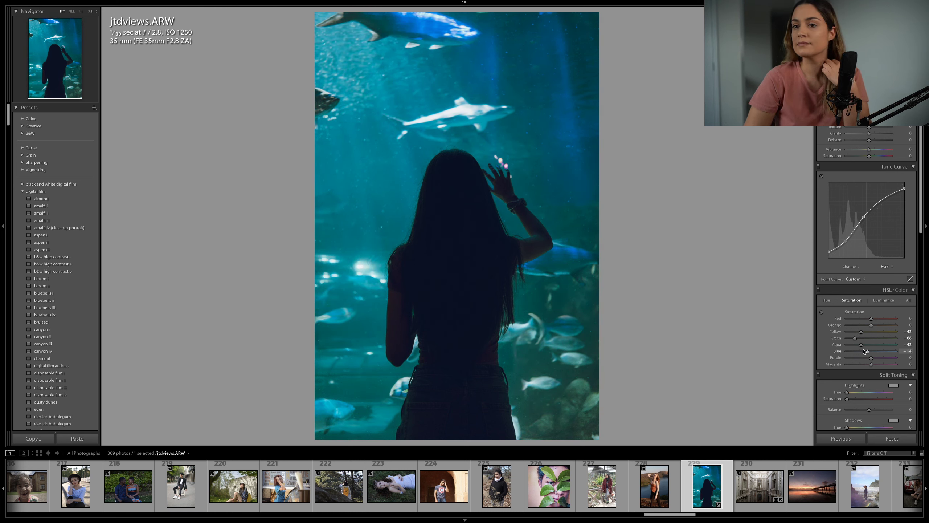
Step: Set the tint to −15, exposure to +0.55, highlights to −34 and whites to −16
scroll(865, 351, "up", 5)
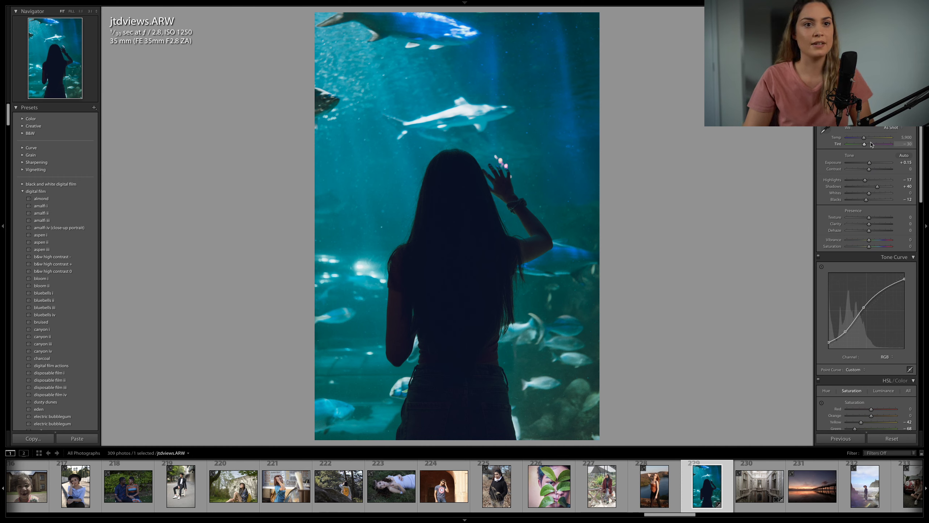
scroll(872, 145, "up", 3)
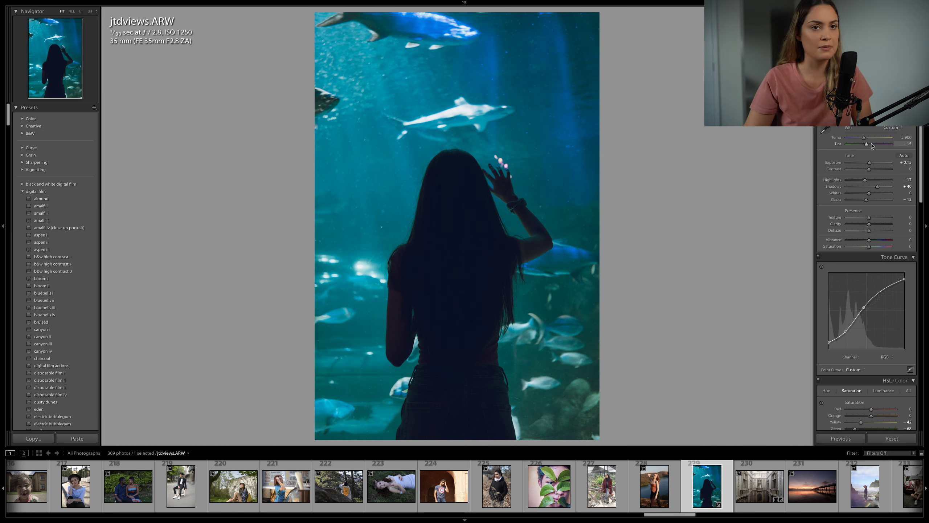
scroll(877, 165, "up", 2)
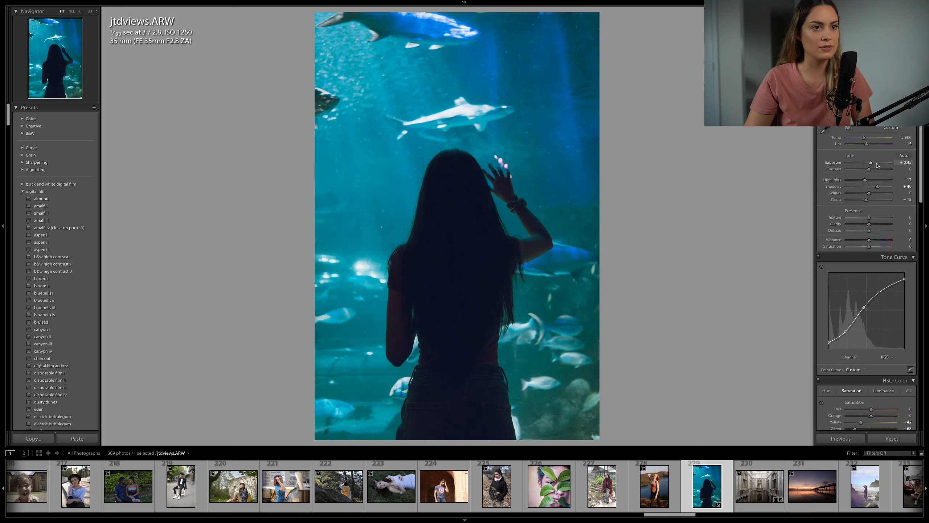
left_click_drag(865, 180, 861, 181)
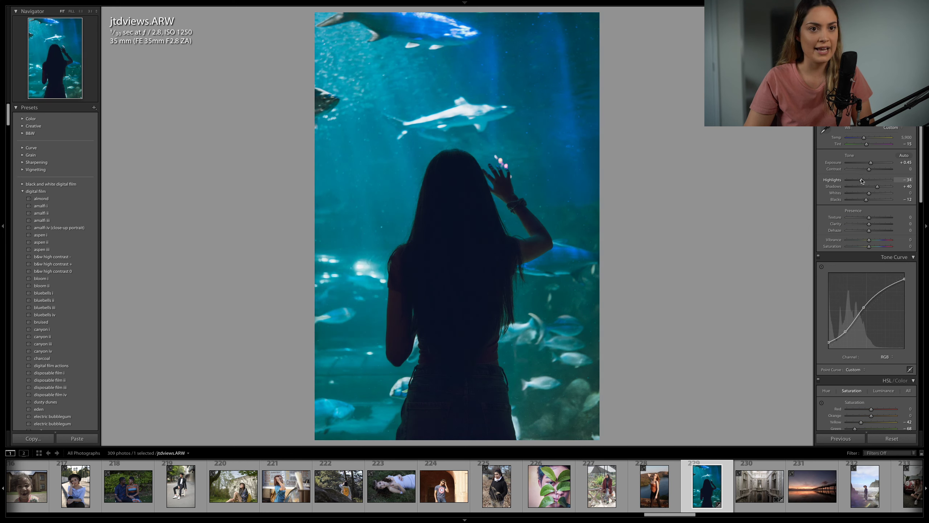
scroll(866, 194, "down", 3)
scroll(876, 165, "up", 2)
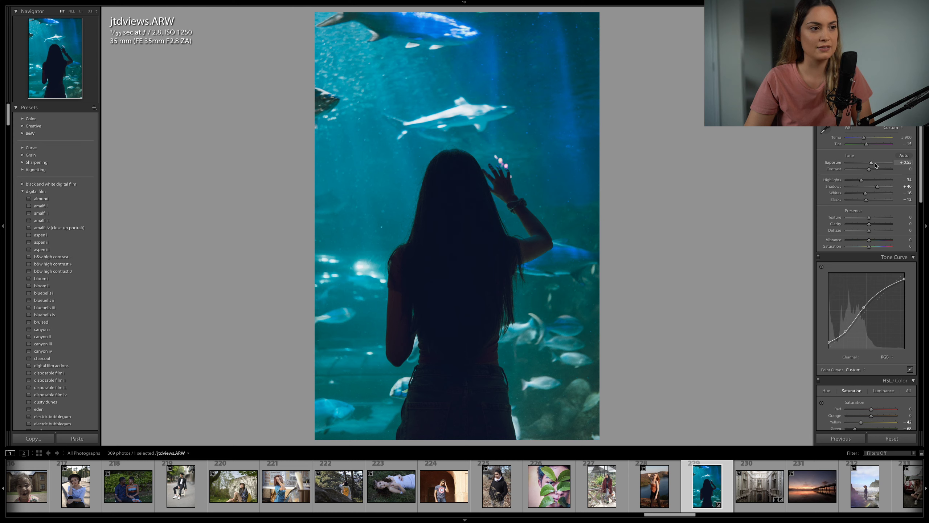
Step: Reduce the overall colour intensity by setting vibrance to −15 and saturation to −20
scroll(877, 190, "down", 2)
scroll(877, 217, "up", 5)
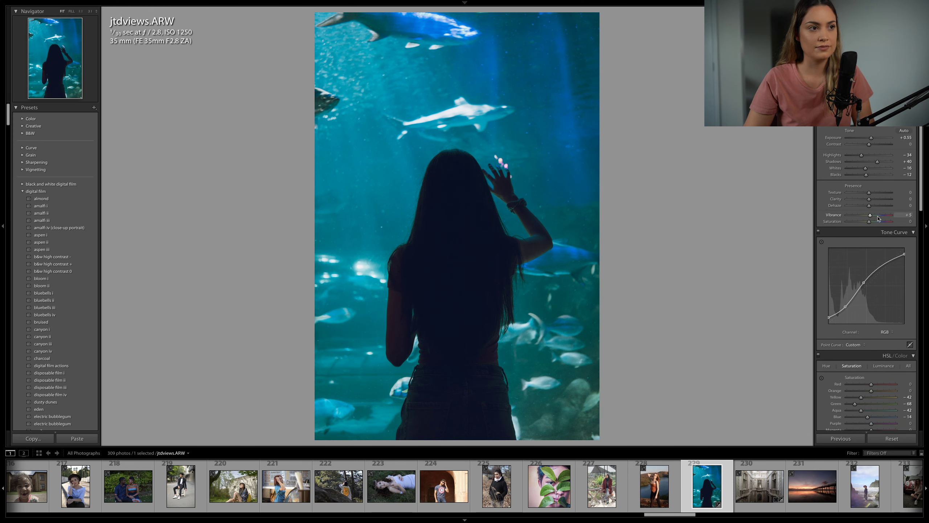
scroll(878, 223, "down", 20)
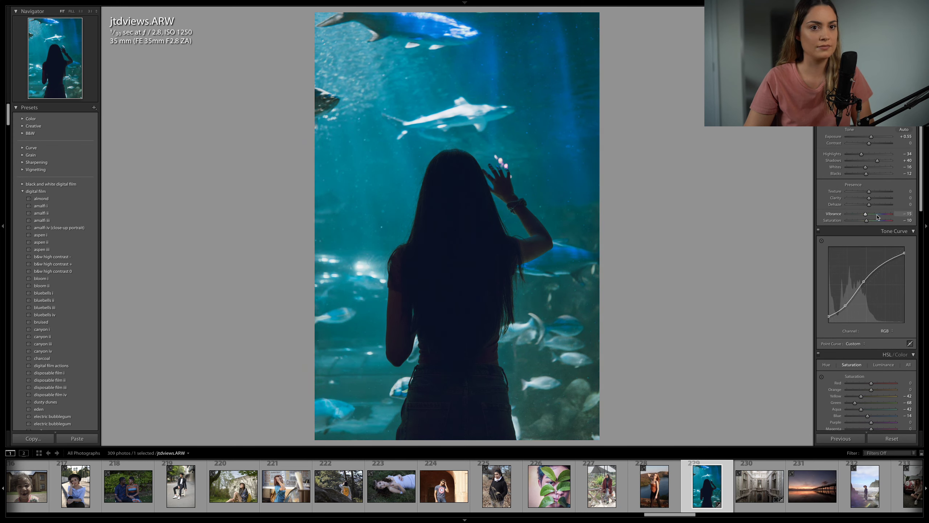
scroll(878, 217, "up", 5)
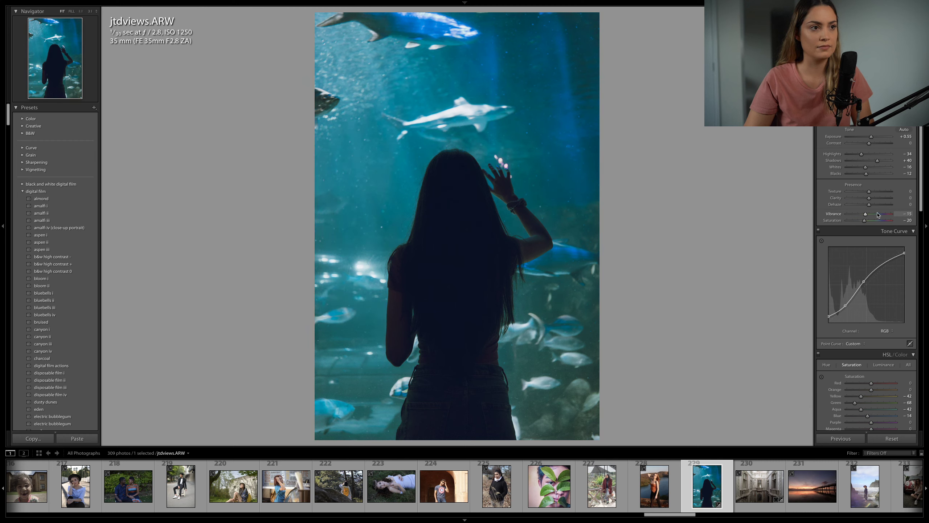
Step: Set the aquarium photo's vibrance to −10 and saturation to −15
scroll(878, 220, "down", 3)
scroll(878, 223, "down", 1)
scroll(878, 223, "down", 5)
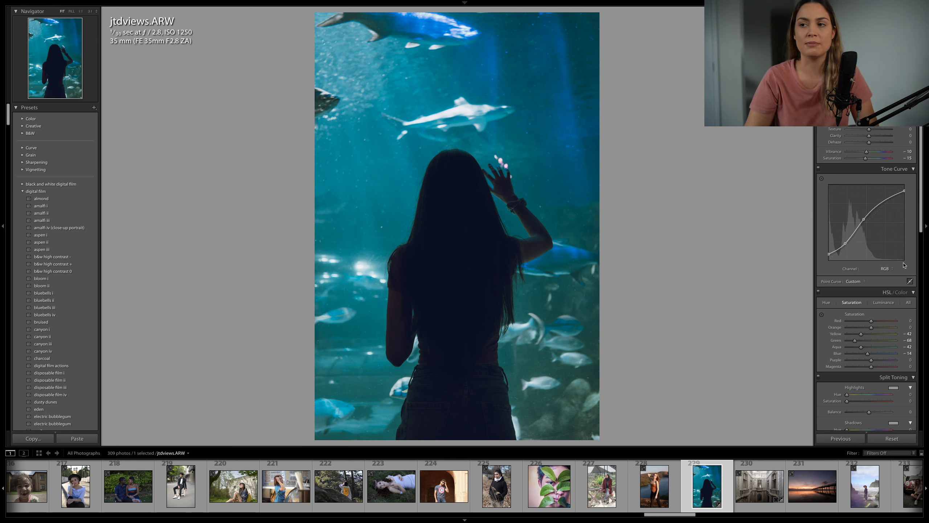
Step: Split-tone the aquarium photo's highlights with hue 164 and saturation 9
scroll(861, 253, "down", 5)
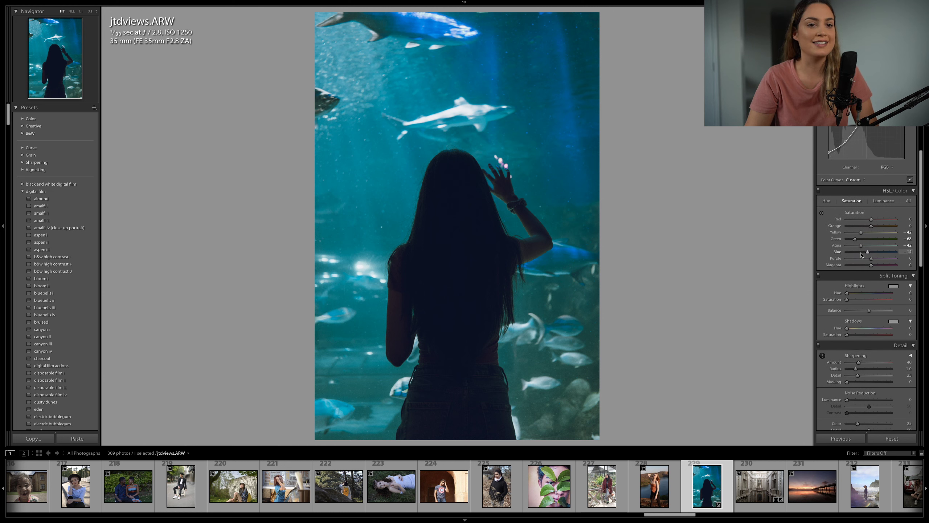
left_click_drag(857, 299, 860, 299)
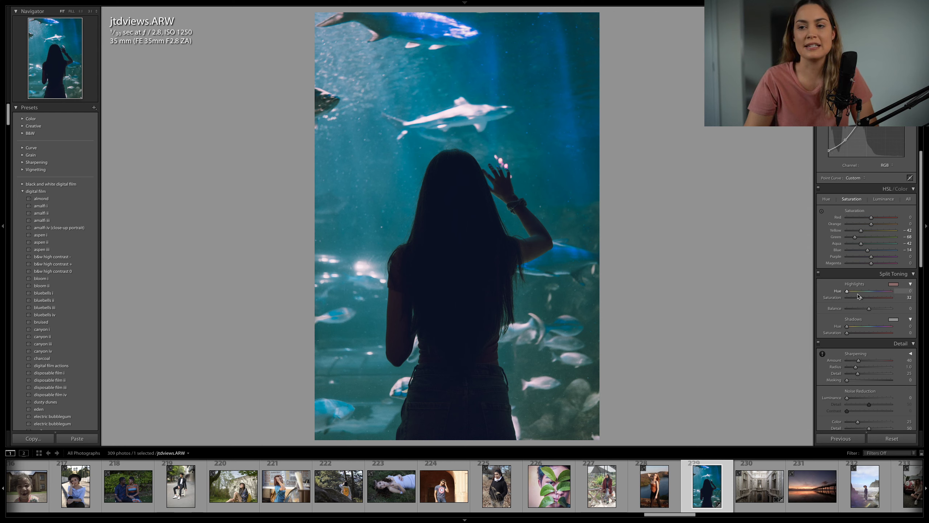
left_click_drag(852, 292, 870, 292)
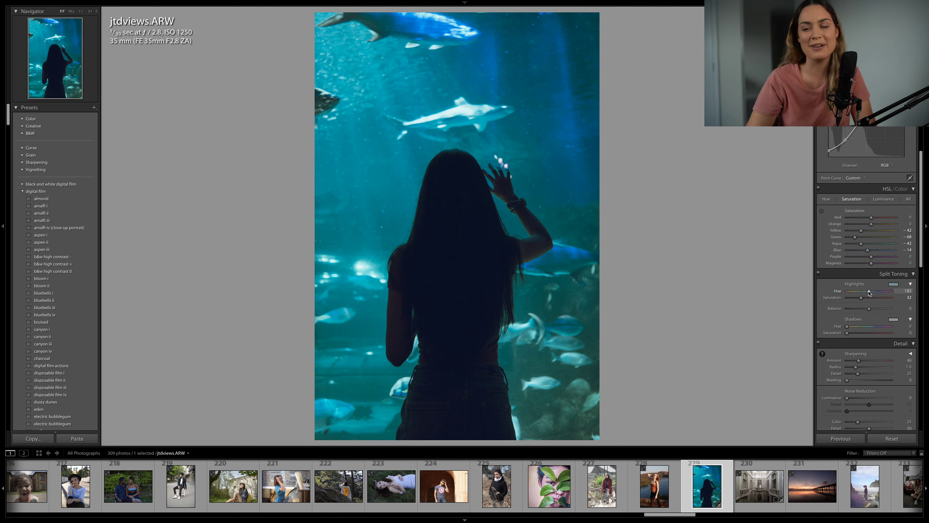
mouse_move(870, 292)
left_mouse_down()
mouse_move(889, 293)
mouse_move(867, 292)
left_mouse_up()
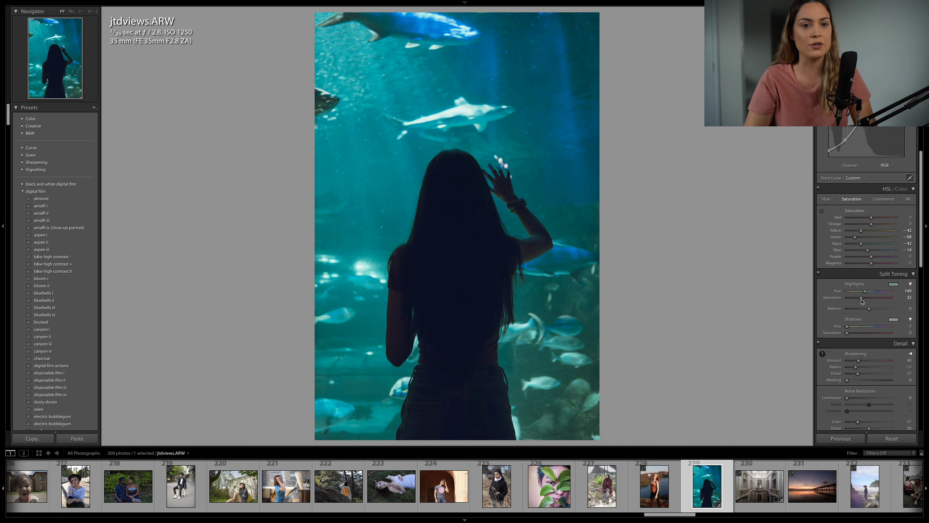
left_click_drag(862, 298, 854, 300)
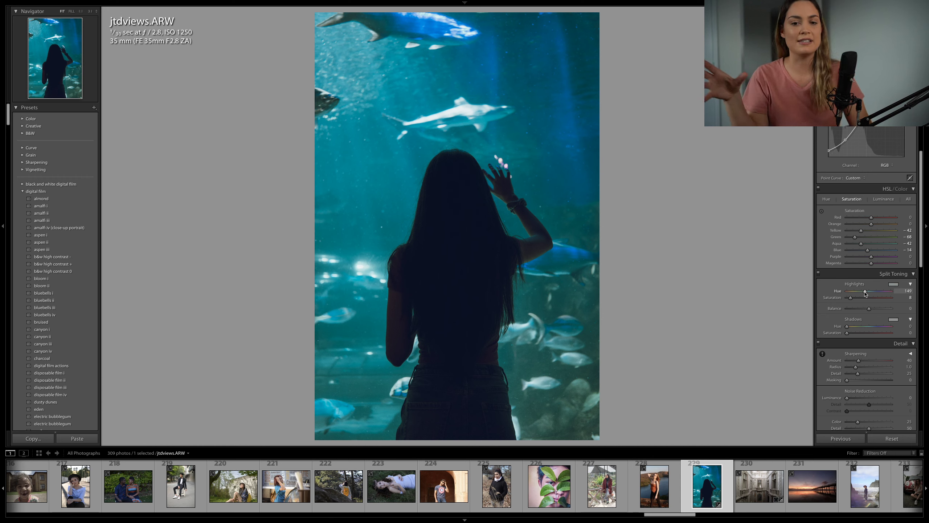
scroll(865, 293, "up", 1)
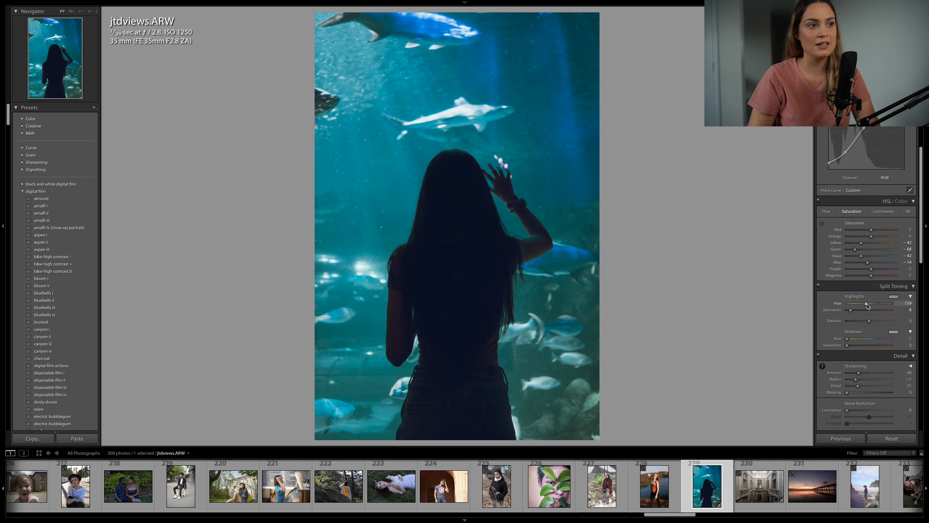
left_click_drag(869, 306, 852, 310)
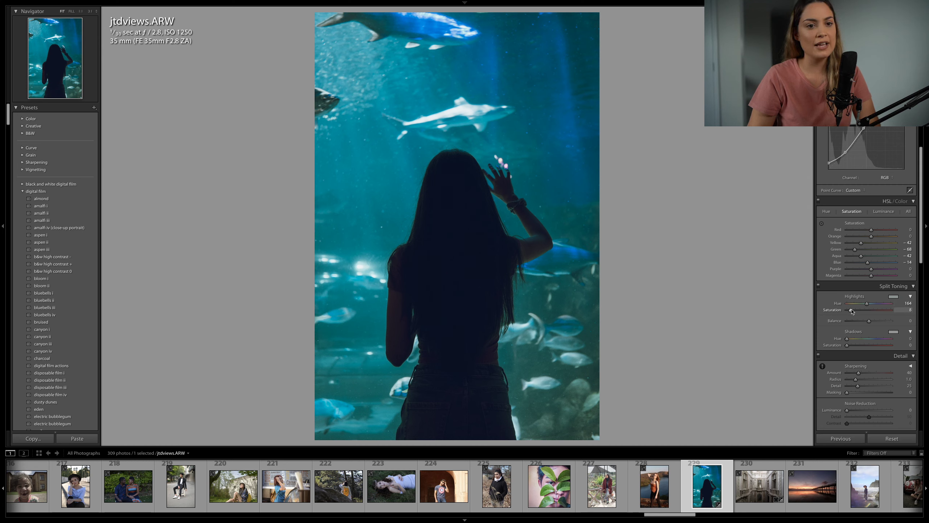
Step: Split-tone the shadows with hue 345 and saturation 9, and set the sharpening amount to 68 and radius to 1.4
mouse_move(847, 345)
left_mouse_down()
mouse_move(861, 347)
mouse_move(853, 349)
left_mouse_up()
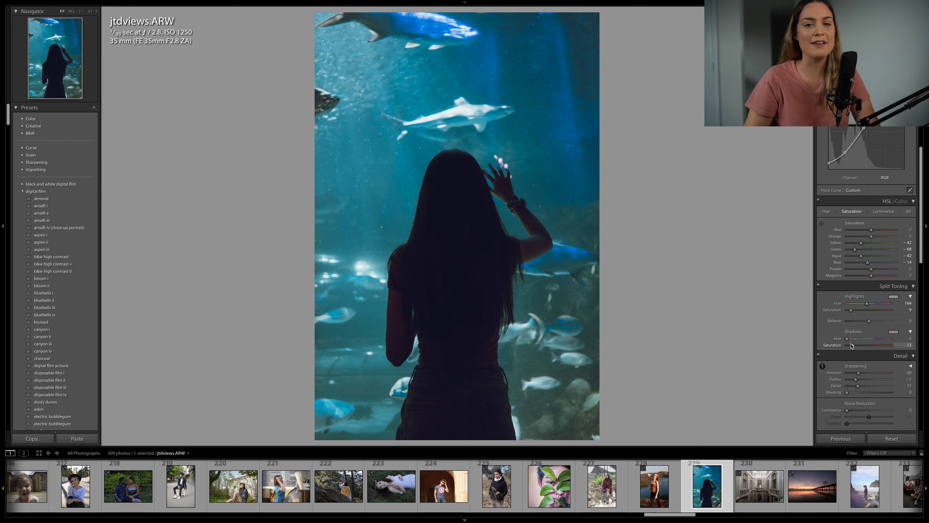
mouse_move(847, 338)
left_mouse_down()
mouse_move(891, 343)
mouse_move(851, 345)
left_mouse_up()
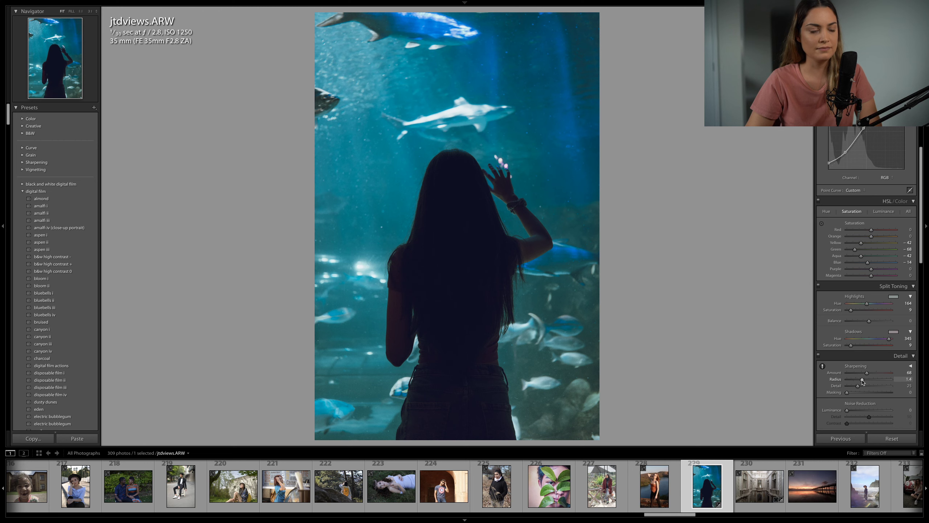
Step: Calibrate the green primary to hue −1 and saturation −20, and the blue primary to hue −9 and saturation −21
scroll(862, 366, "down", 6)
scroll(861, 300, "down", 5)
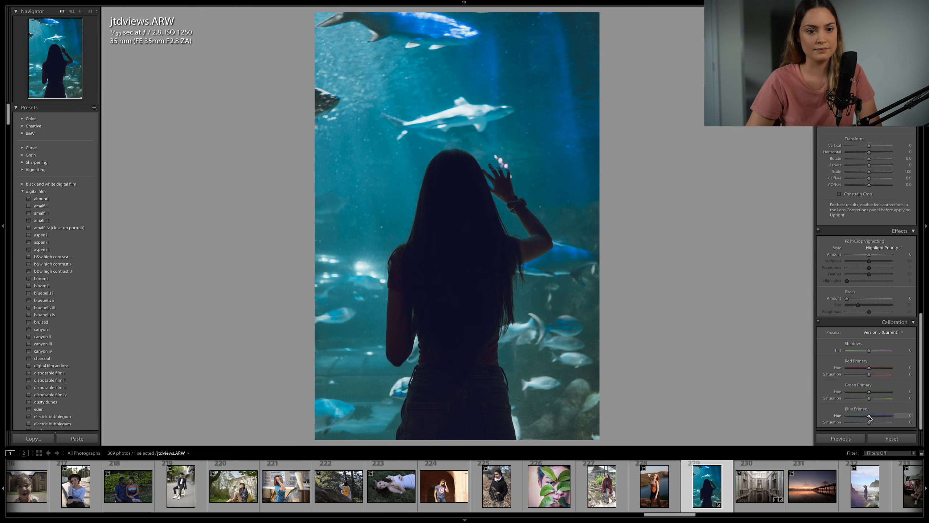
left_click_drag(869, 416, 869, 393)
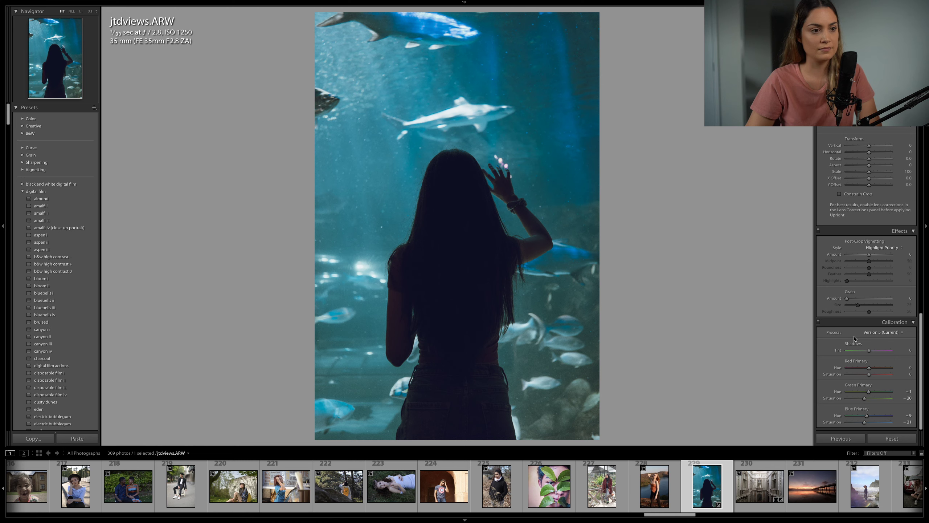
Step: Brush a local adjustment with saturation 27 onto the dark water below the raised arm, and compare the photo with its unedited version
key("k")
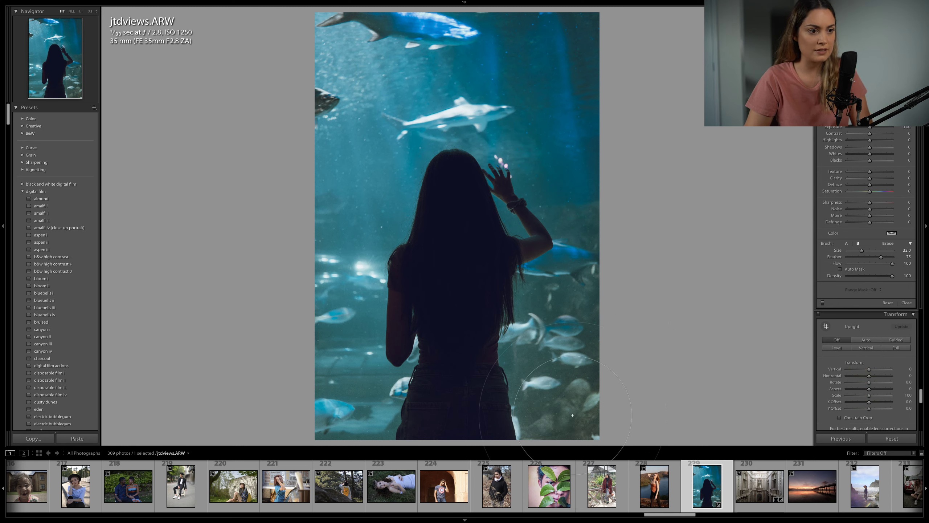
left_click(580, 279)
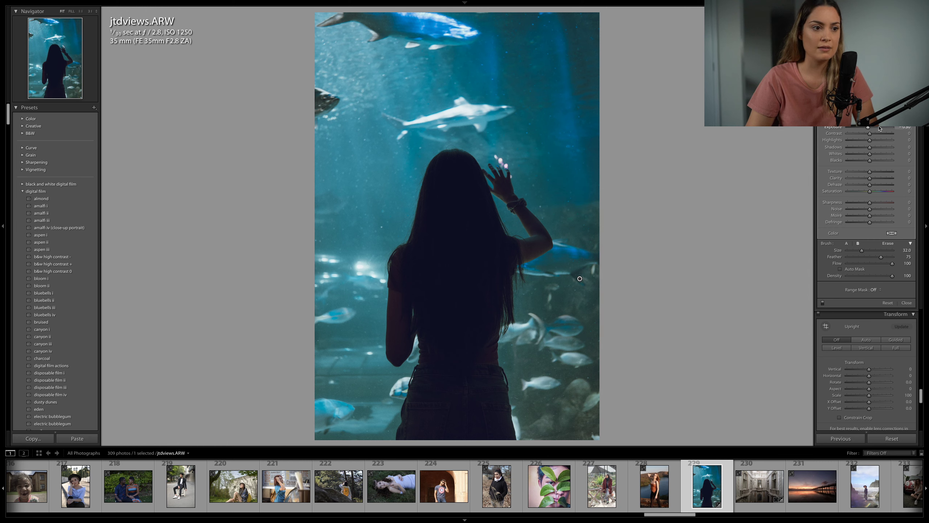
left_click_drag(879, 134, 882, 134)
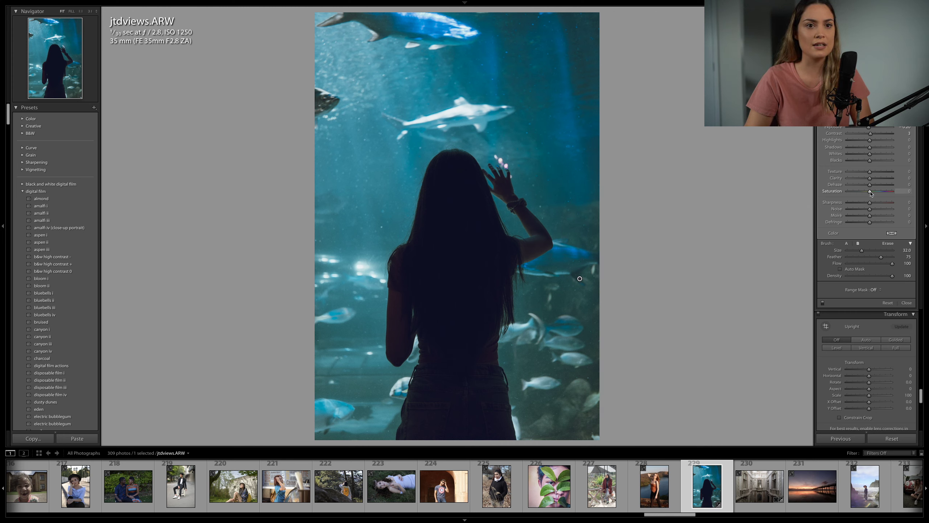
left_click_drag(870, 191, 877, 193)
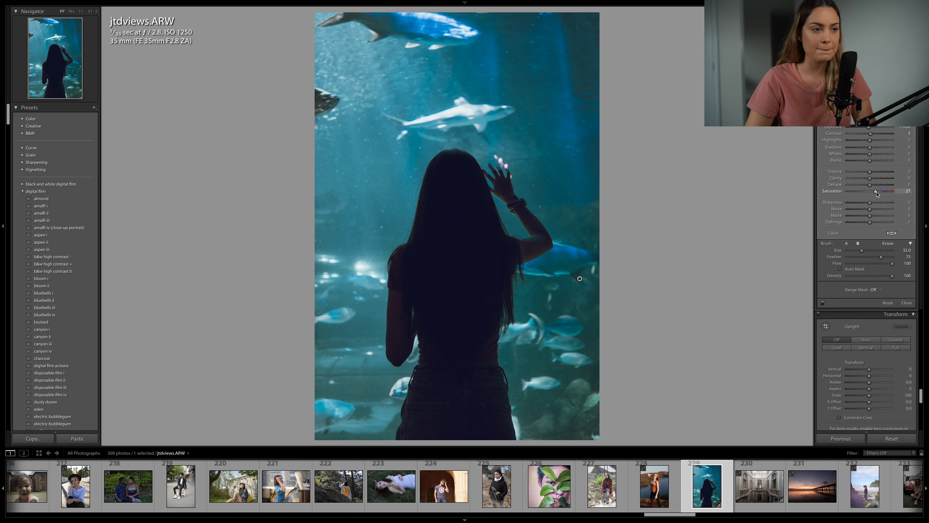
key("k")
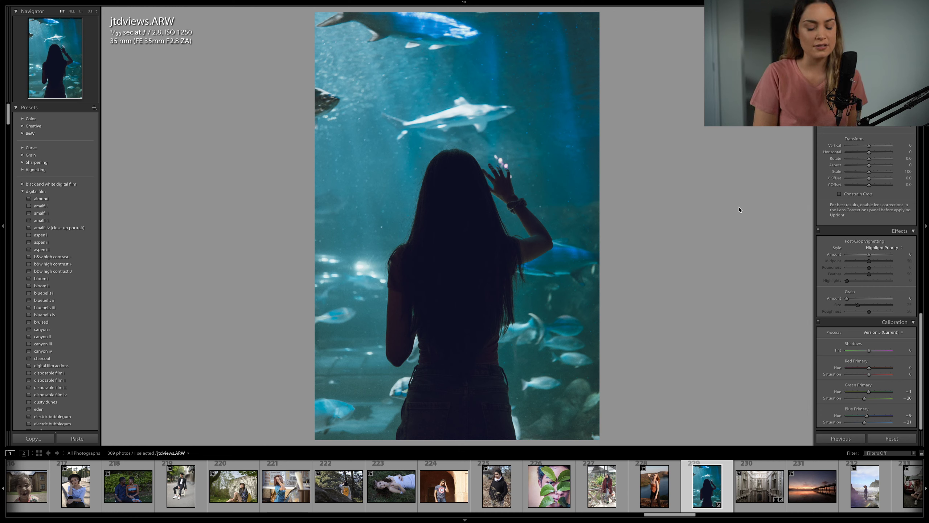
key("backslash")
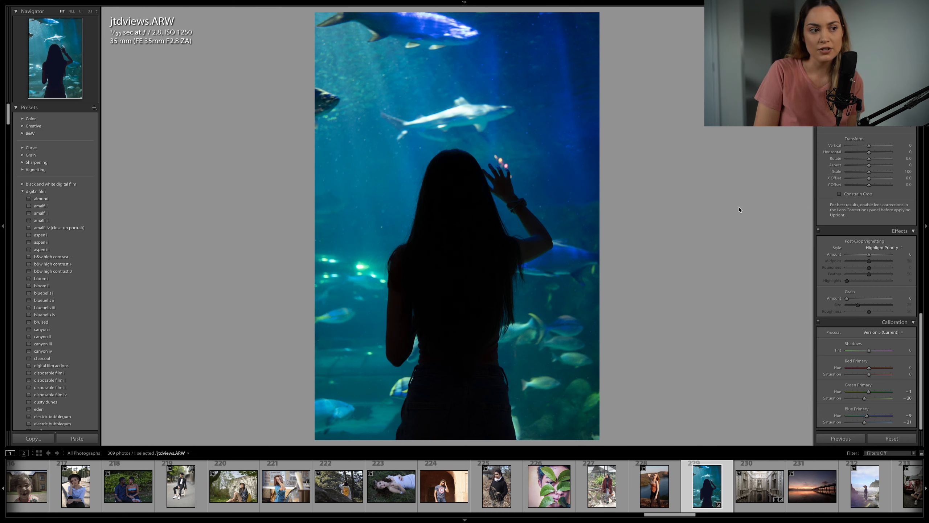
key("backslash")
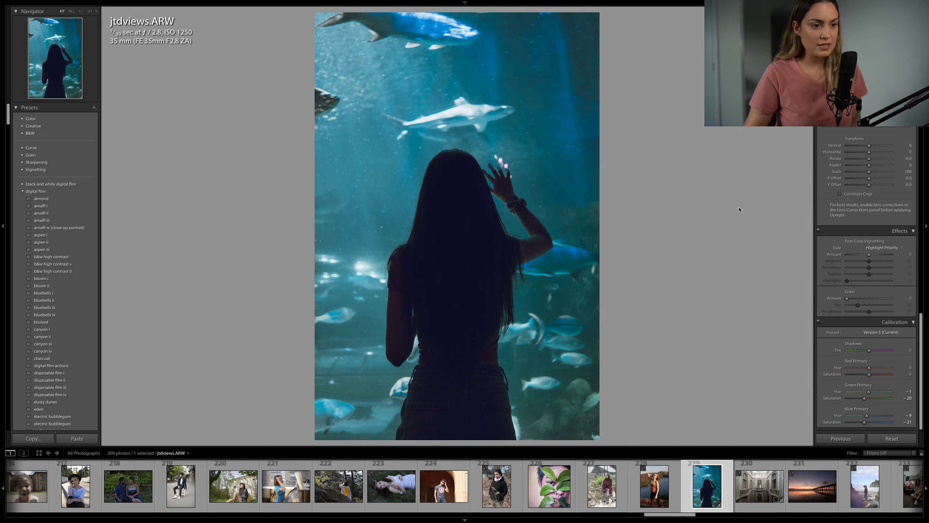
Step: Open the portrait of the smiling man in glasses and a blue plaid shirt for editing
scroll(661, 481, "down", 6)
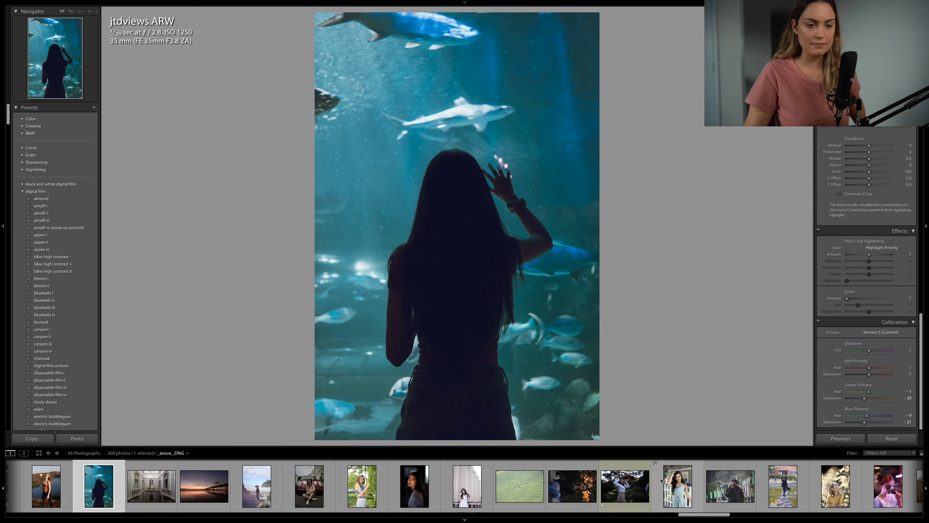
scroll(662, 481, "down", 3)
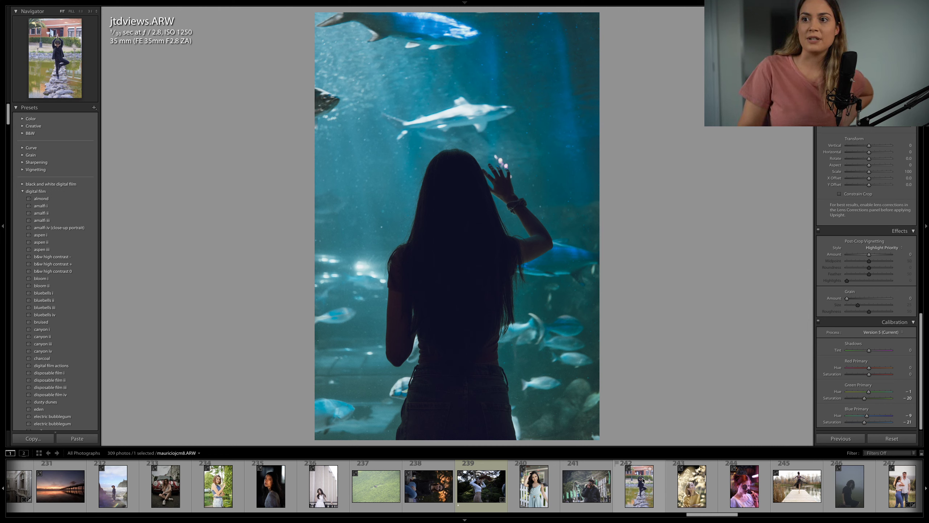
scroll(643, 479, "down", 2)
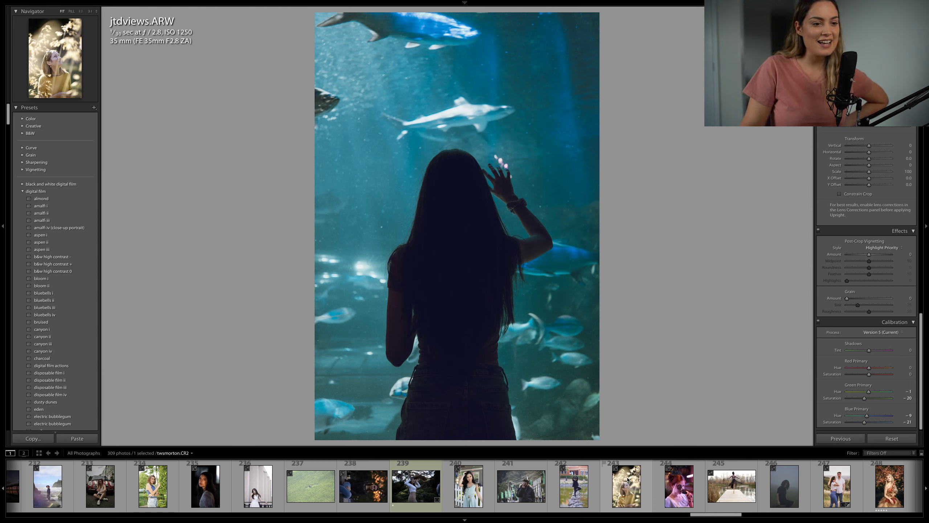
scroll(629, 479, "down", 2)
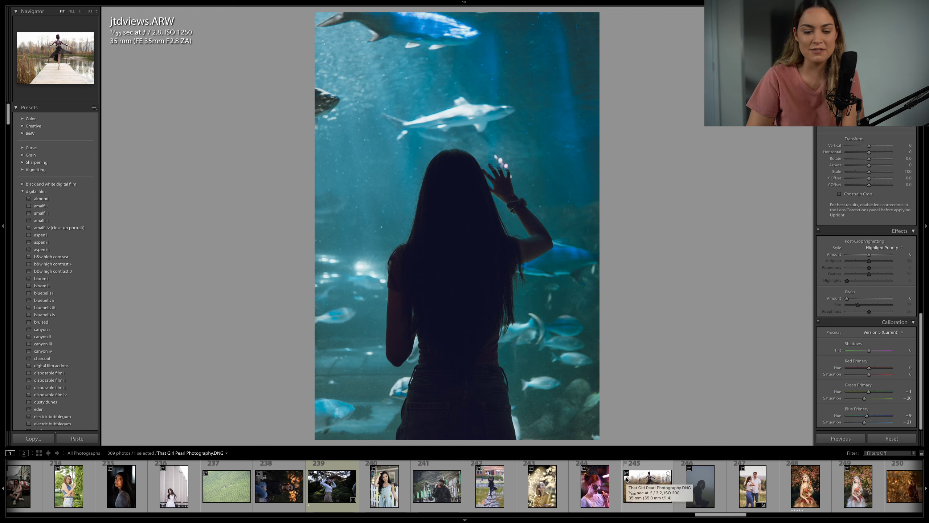
scroll(643, 484, "down", 3)
scroll(643, 483, "down", 6)
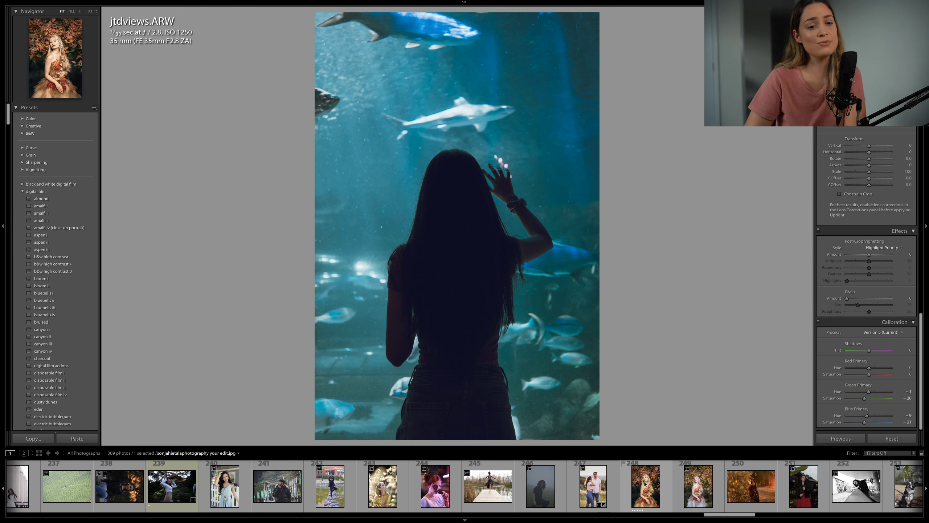
scroll(648, 482, "down", 2)
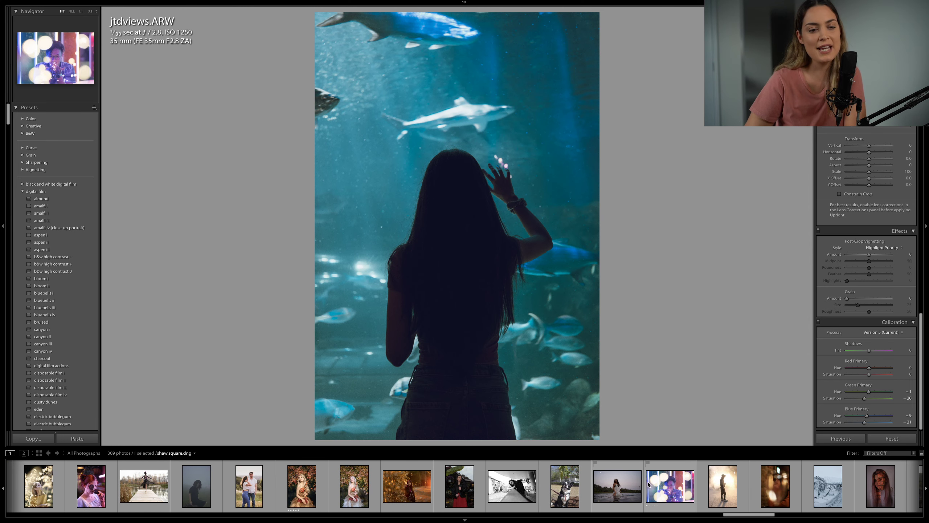
scroll(647, 482, "down", 2)
scroll(649, 484, "down", 6)
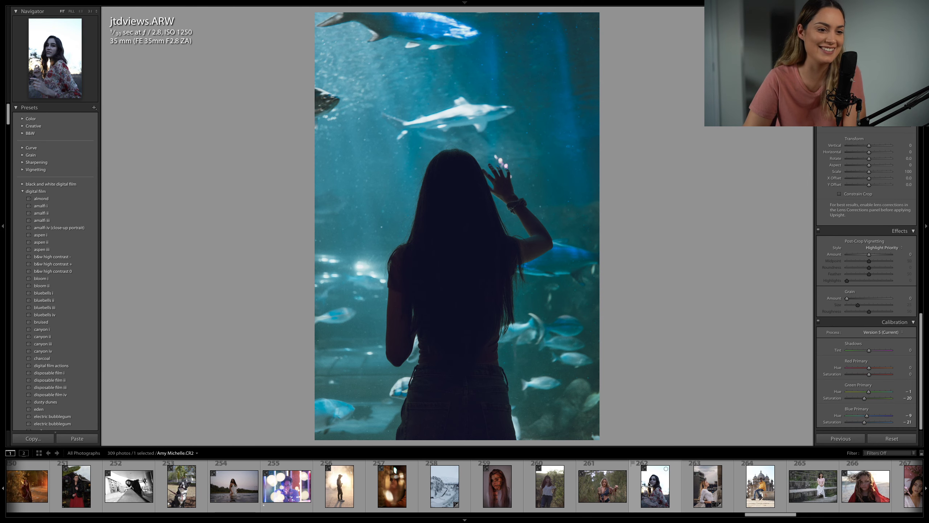
scroll(649, 484, "down", 2)
scroll(648, 485, "down", 2)
scroll(649, 484, "down", 1)
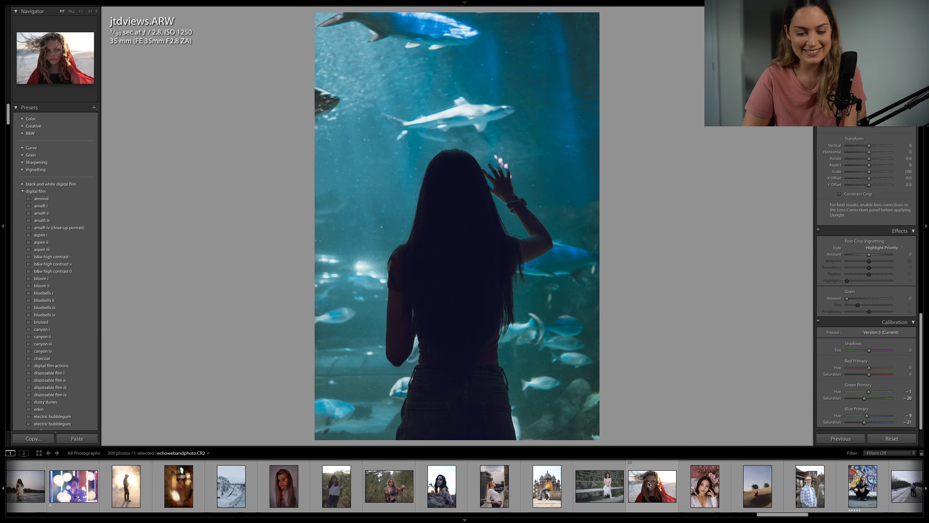
scroll(619, 482, "down", 2)
scroll(618, 483, "down", 2)
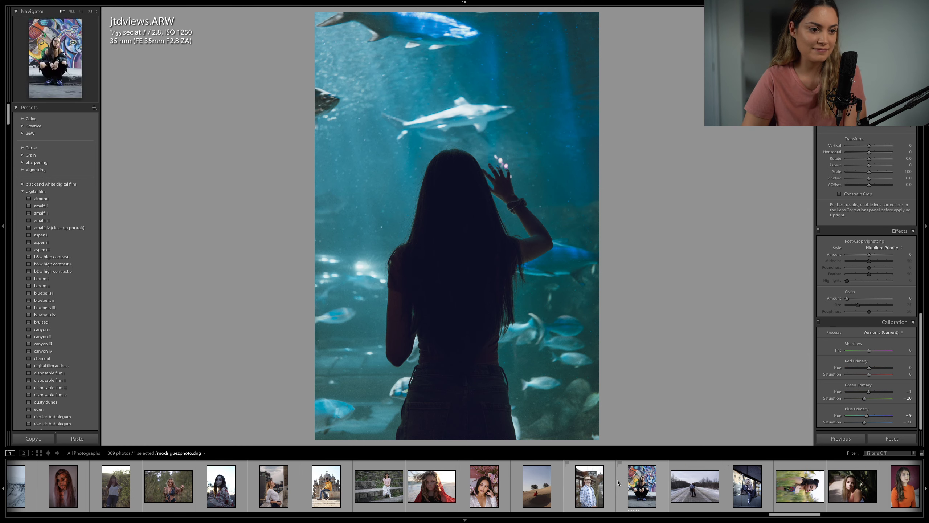
left_click(600, 484)
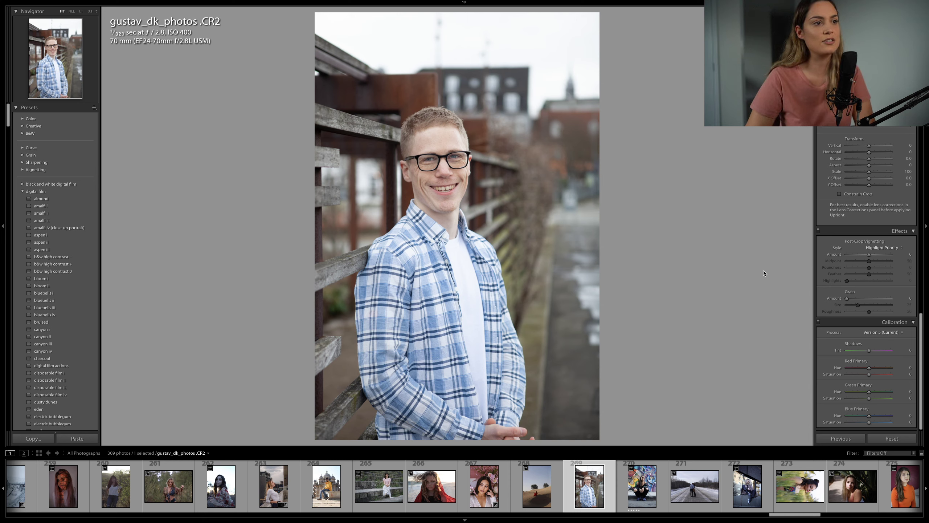
Step: Shape the portrait's RGB tone curve by lifting the black point, dipping the shadows, anchoring the midtones and lowering the white point
scroll(861, 299, "up", 15)
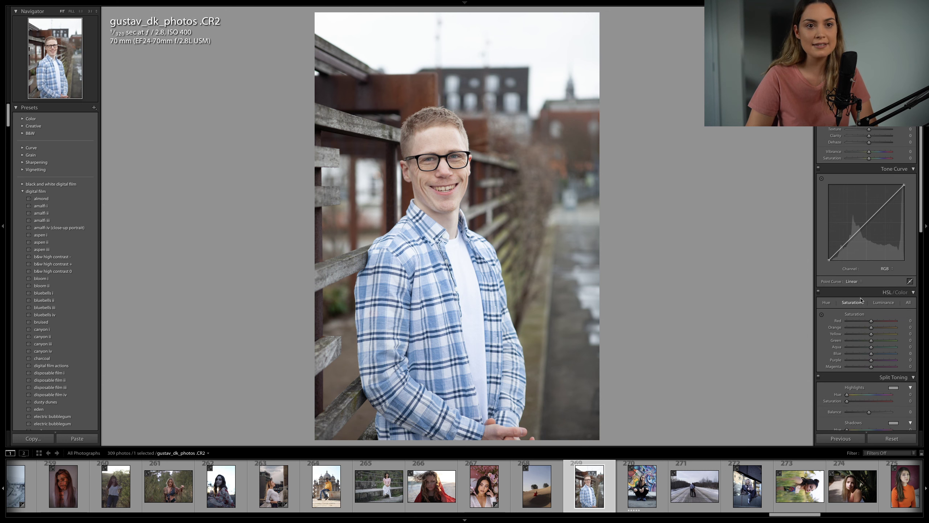
scroll(861, 299, "up", 5)
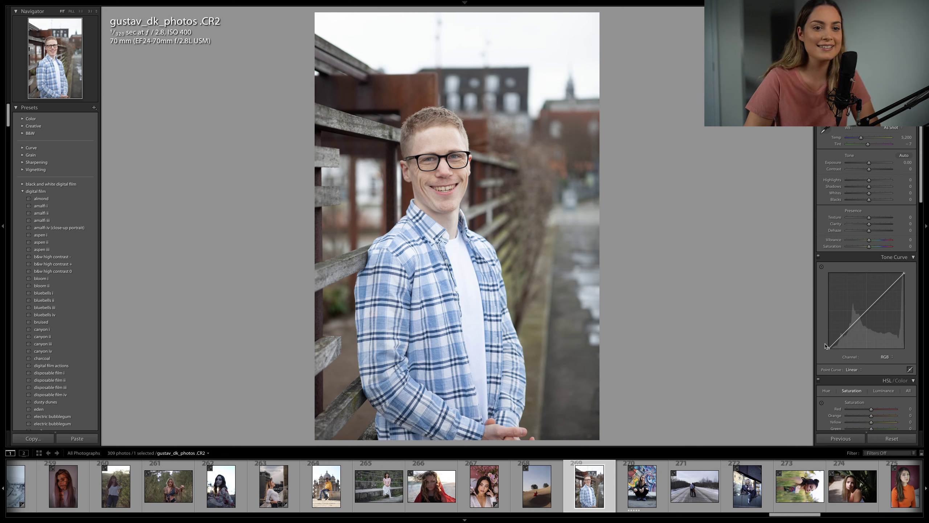
left_click_drag(827, 346, 848, 333)
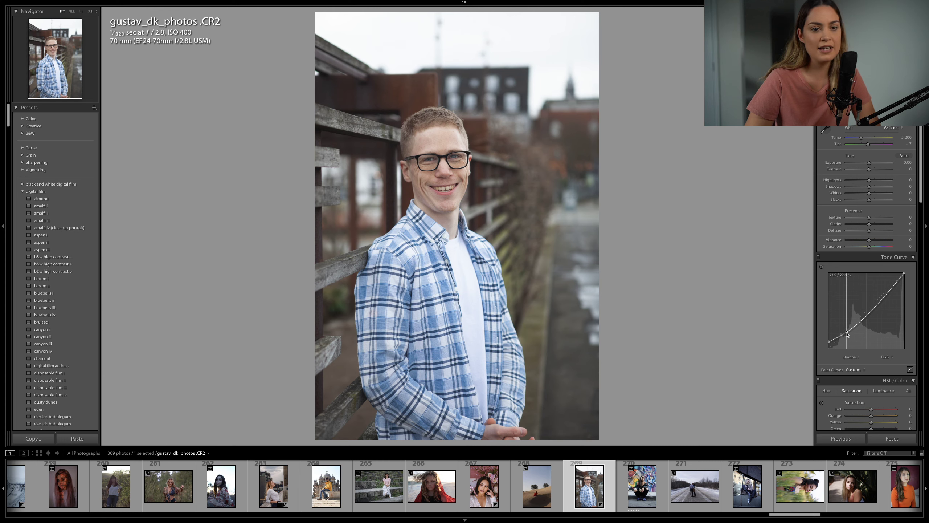
left_click(870, 313)
left_click_drag(870, 313, 868, 312)
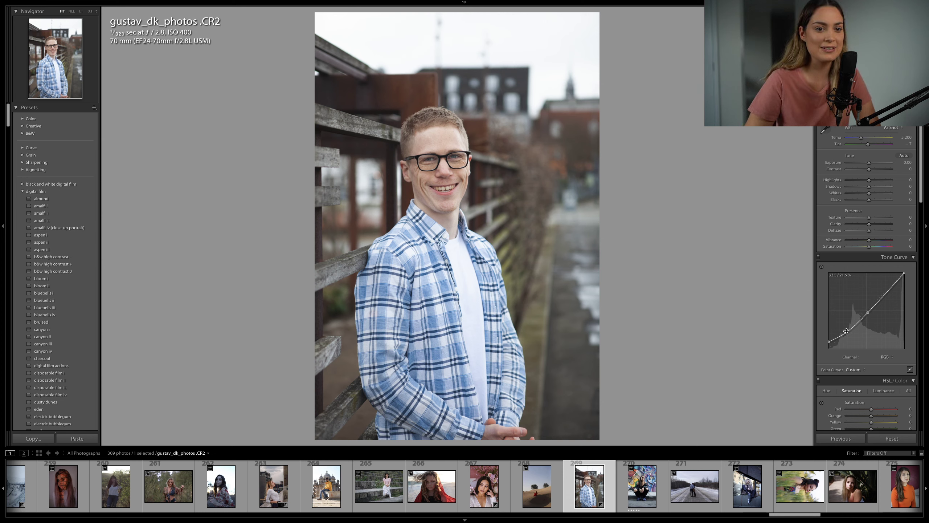
left_click_drag(846, 332, 847, 334)
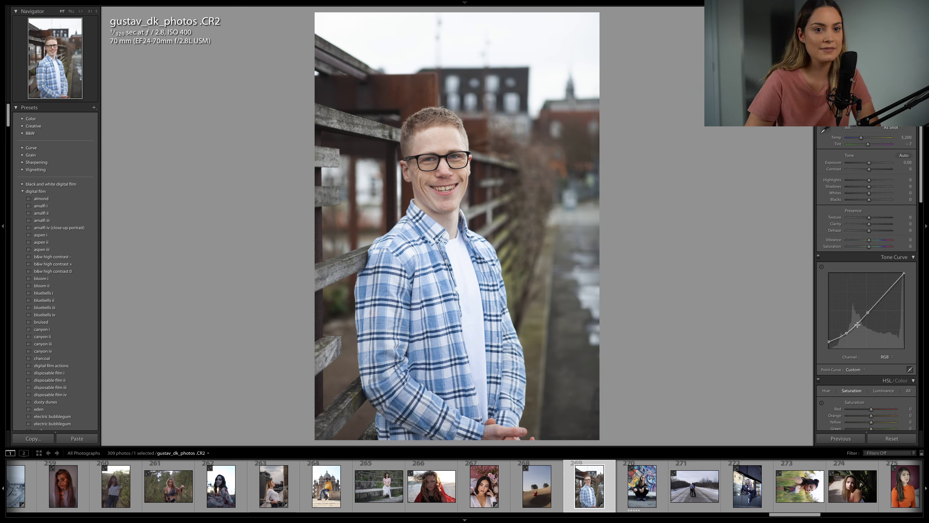
left_click_drag(904, 274, 887, 293)
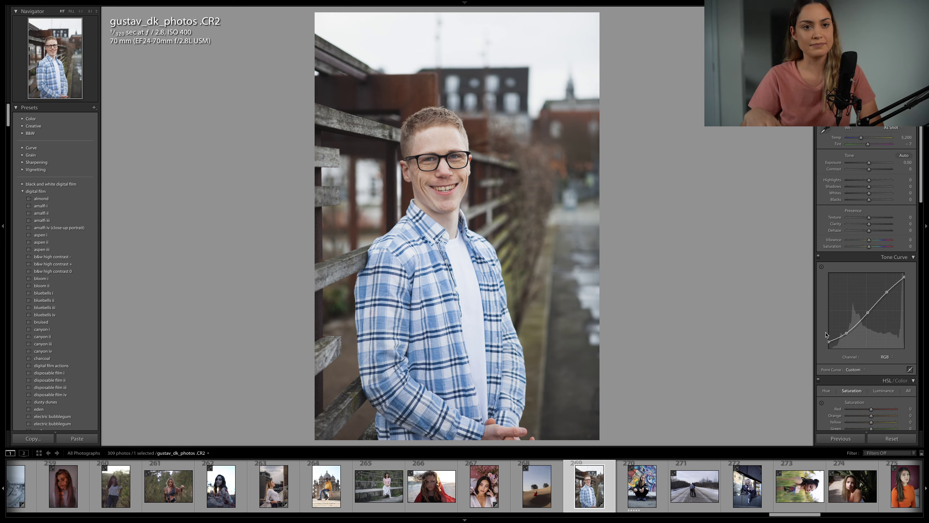
Step: Set the portrait's highlights to −58, shadows +12, whites −43, blacks −4, contrast +5 and colour temperature to 5,671
left_click(857, 180)
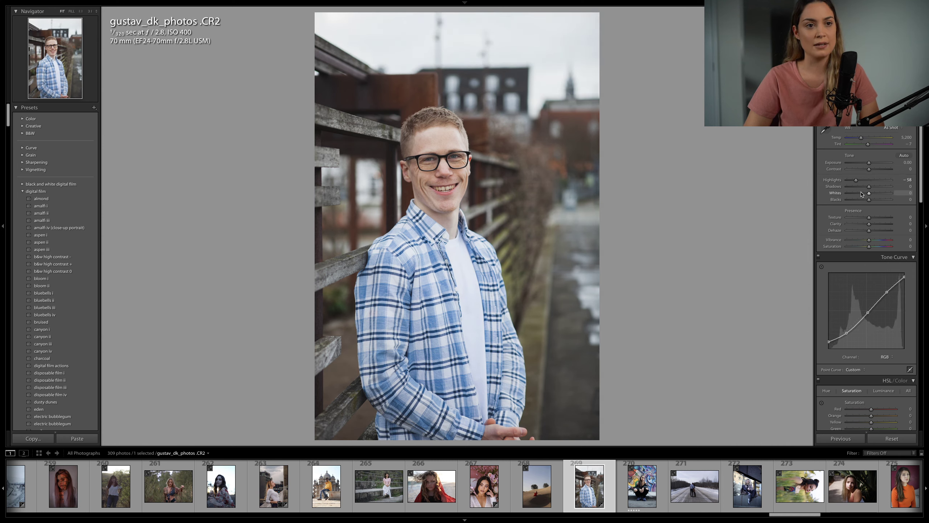
left_click(862, 193)
left_click_drag(871, 187, 873, 187)
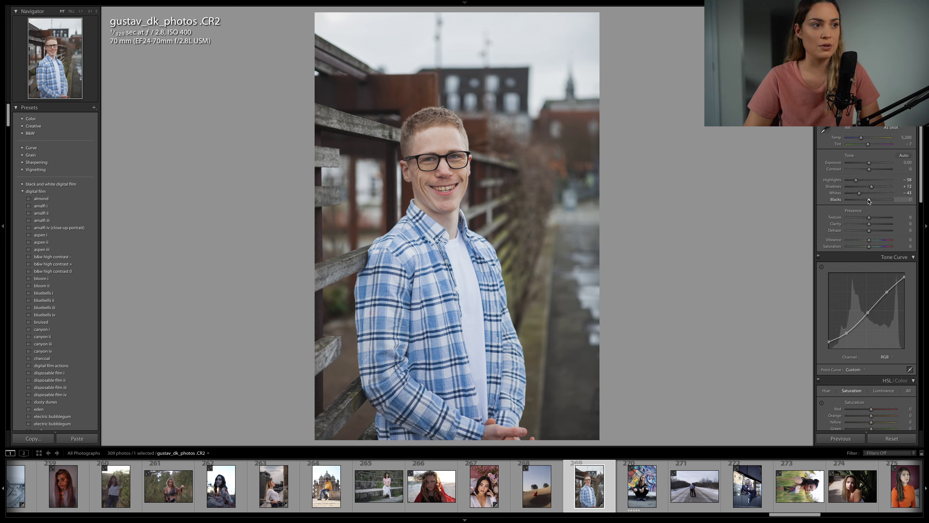
left_click(870, 163)
left_click_drag(870, 169, 870, 163)
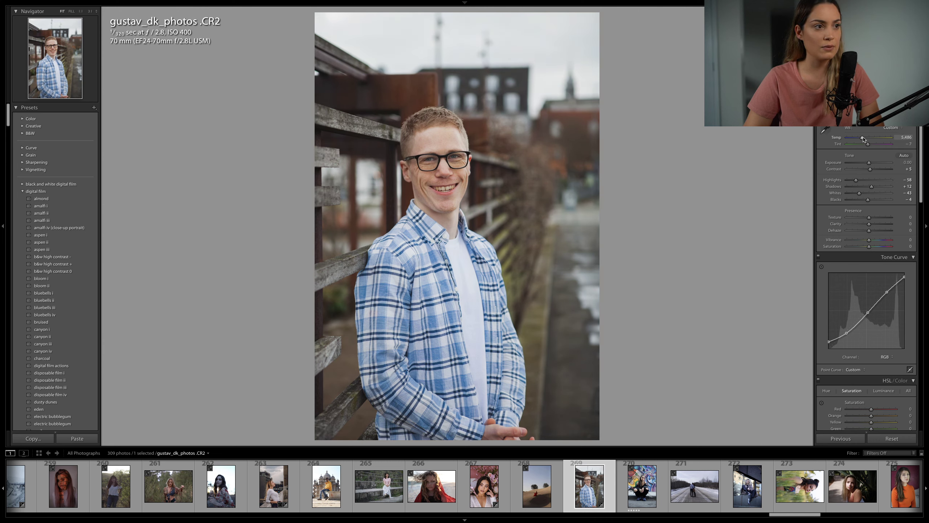
left_click_drag(863, 139, 864, 139)
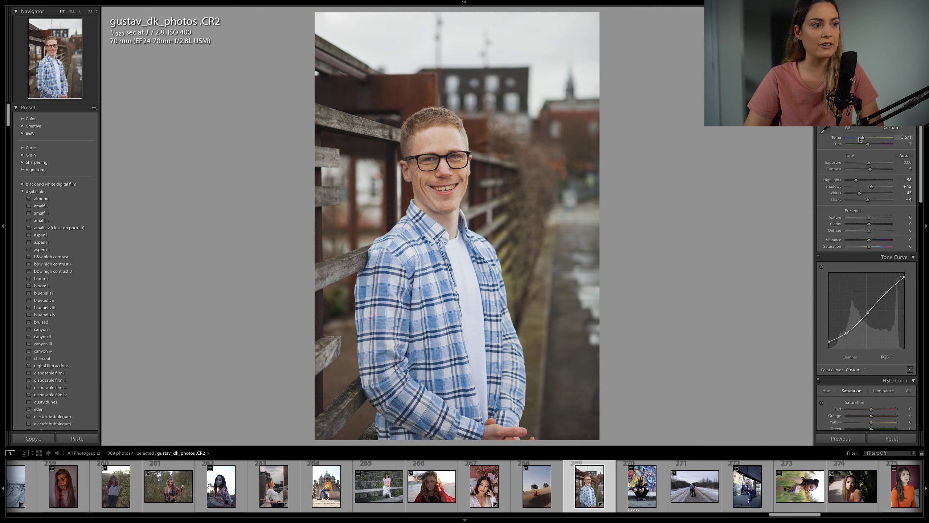
left_click_drag(864, 139, 864, 139)
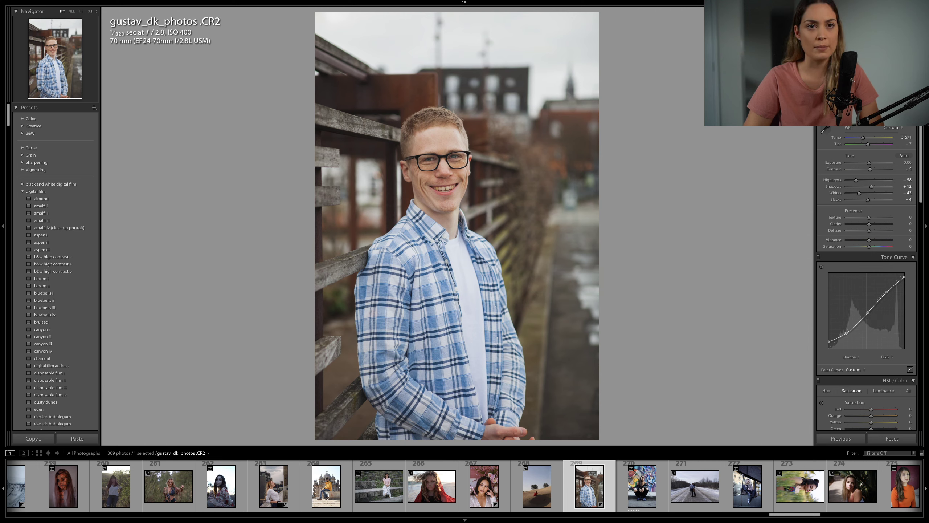
Step: Brush a local adjustment over the man's face with a brush size of 18
key("k")
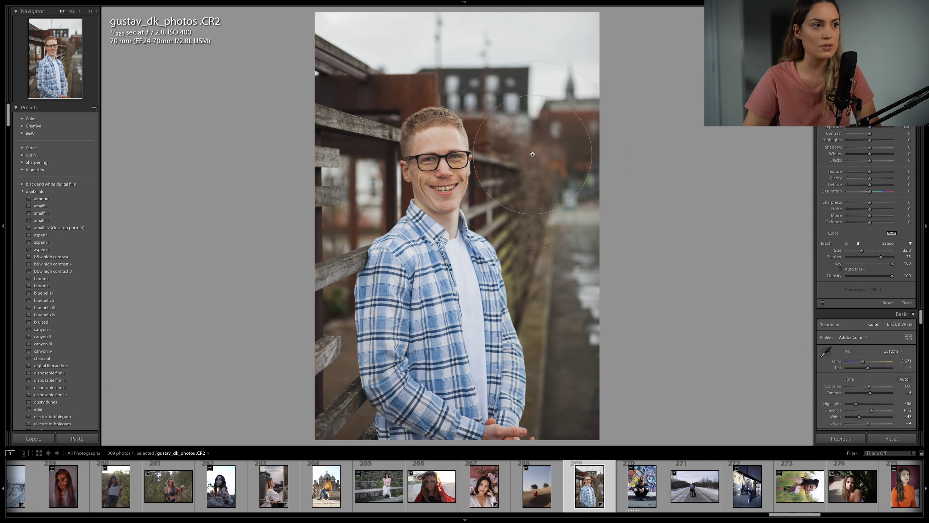
scroll(438, 171, "down", 4)
scroll(438, 171, "down", 3)
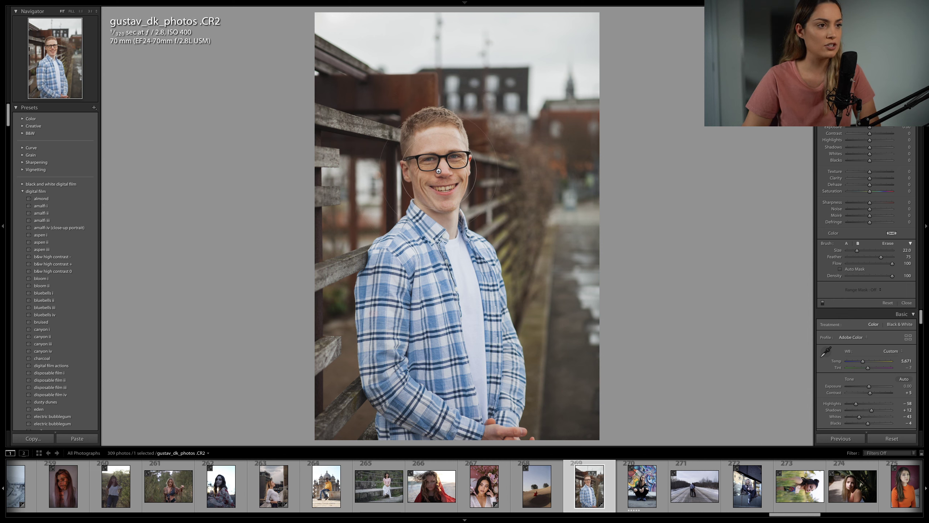
left_click(439, 174)
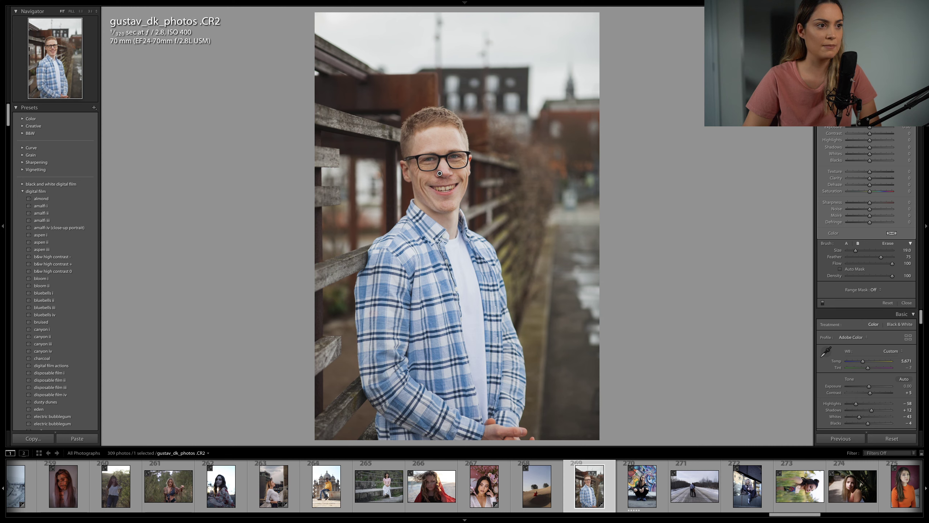
key("k")
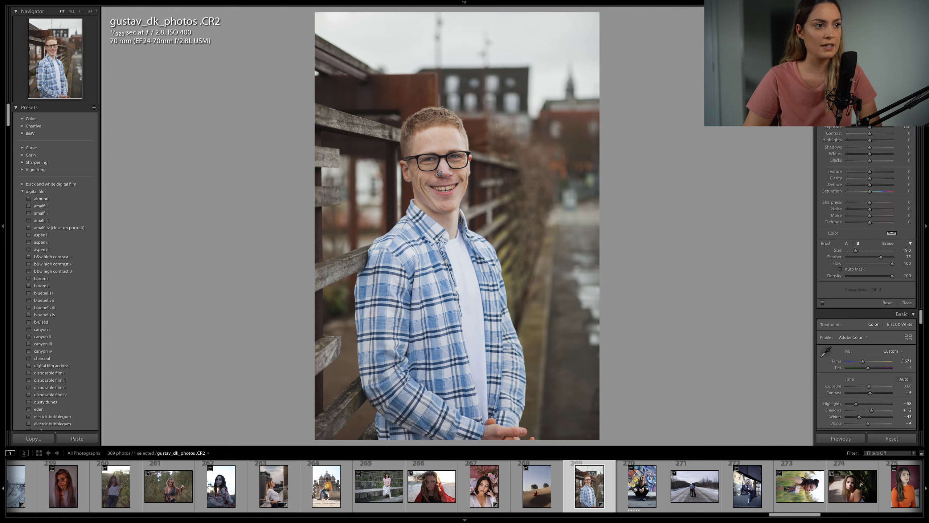
Step: Look through the portrait's tone curve, HSL, split toning, detail and lens correction settings
scroll(870, 211, "down", 5)
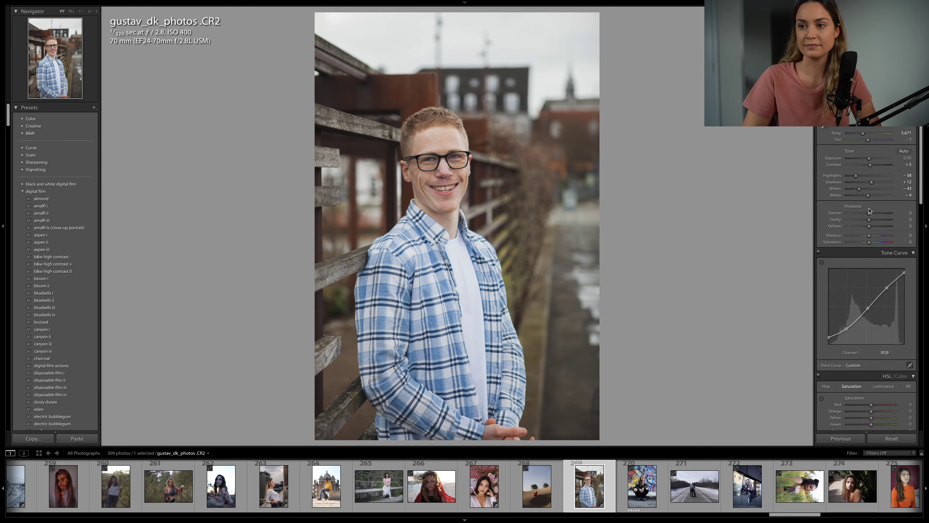
scroll(869, 208, "down", 6)
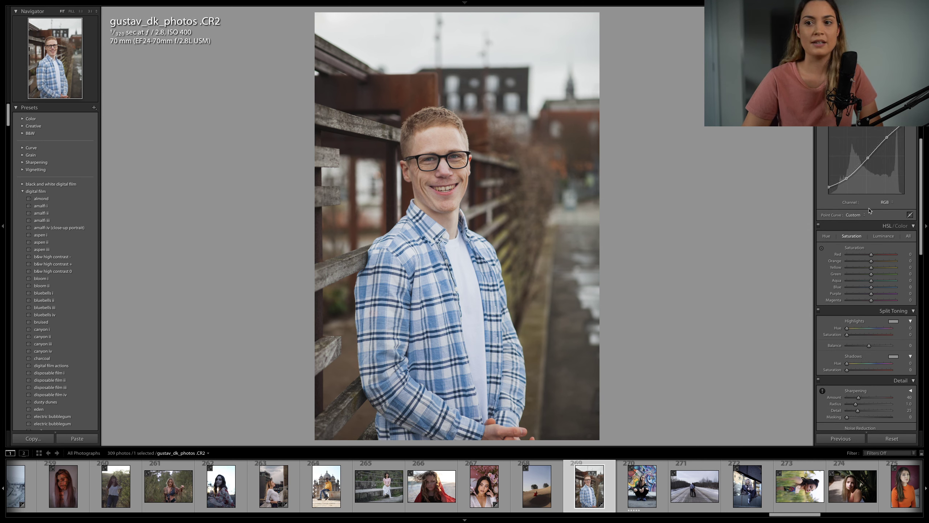
scroll(871, 210, "down", 4)
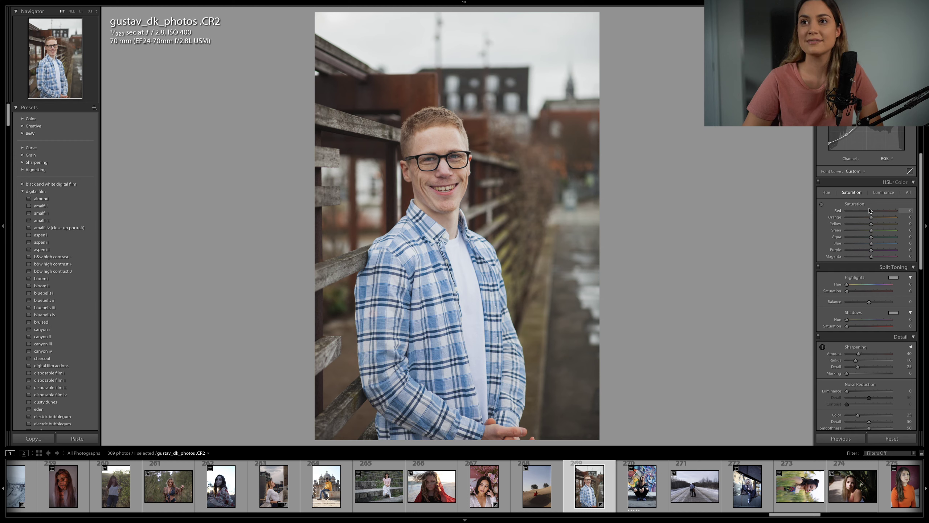
scroll(871, 210, "down", 4)
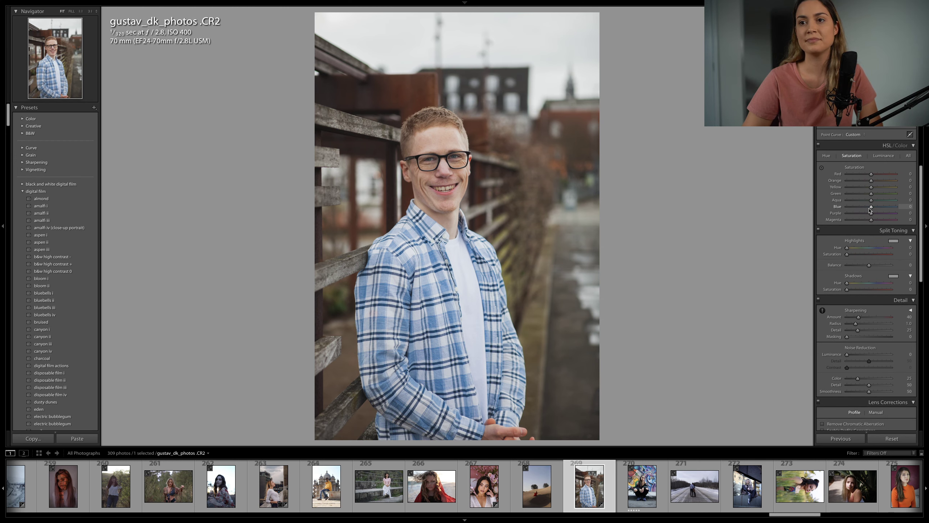
scroll(871, 210, "down", 3)
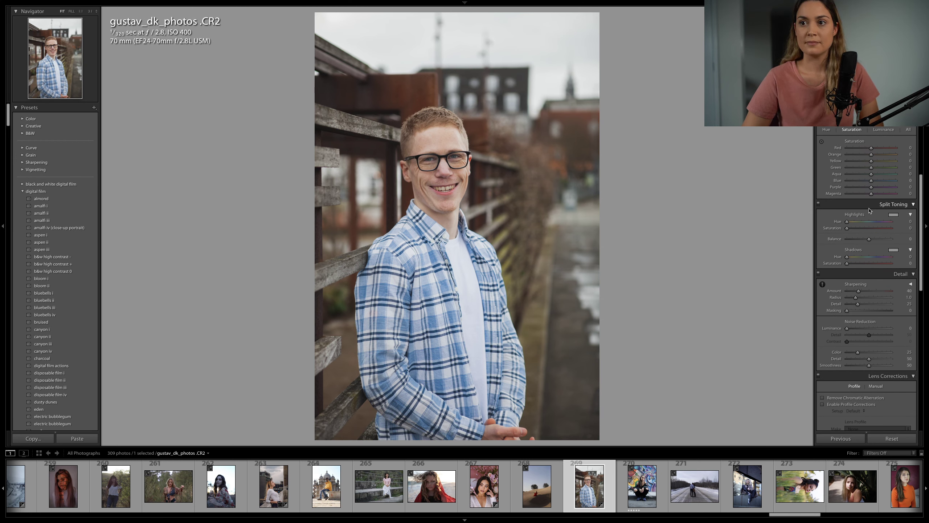
scroll(870, 210, "down", 1)
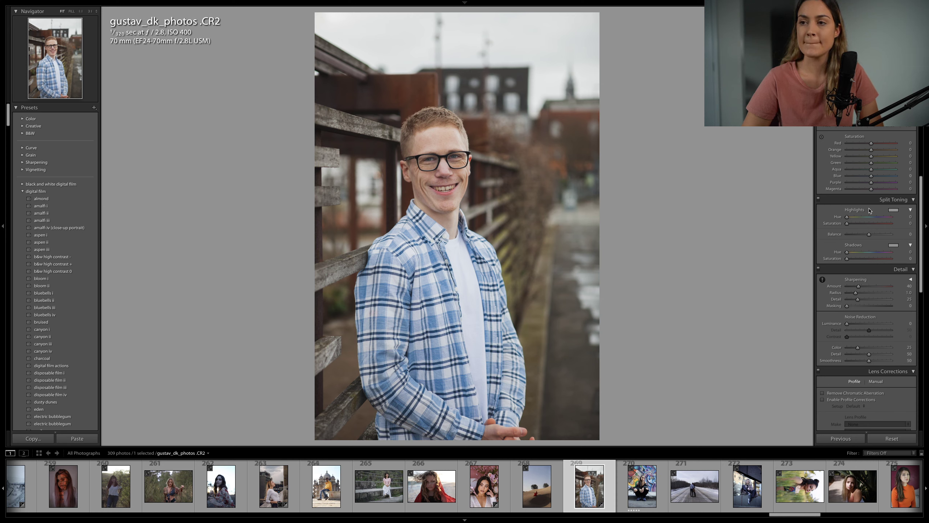
scroll(870, 211, "down", 4)
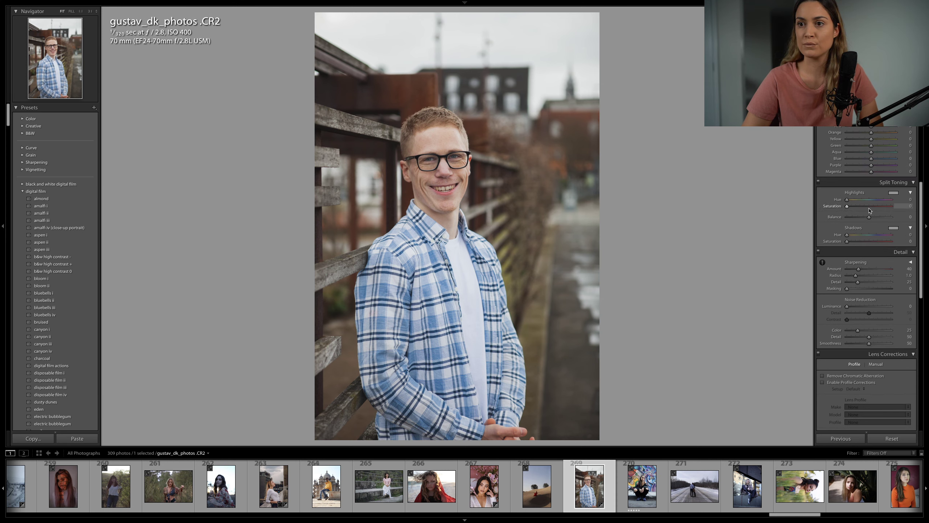
scroll(870, 211, "down", 1)
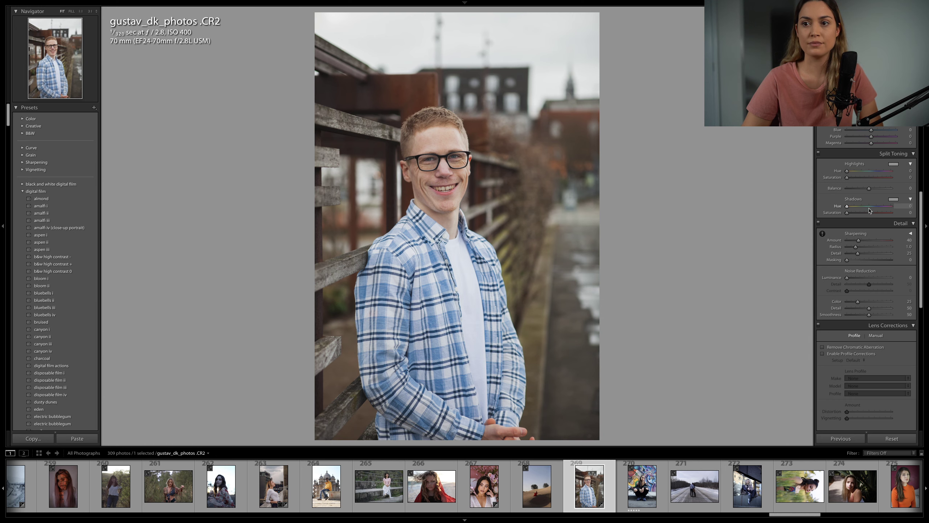
scroll(871, 211, "up", 2)
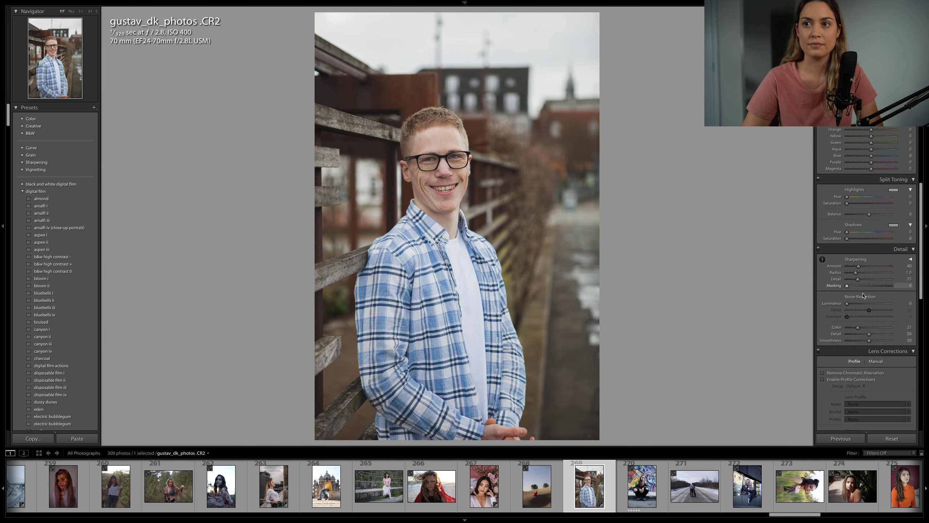
Step: Dip the shadows of the blue channel tone curve and anchor its midtones
scroll(865, 311, "up", 15)
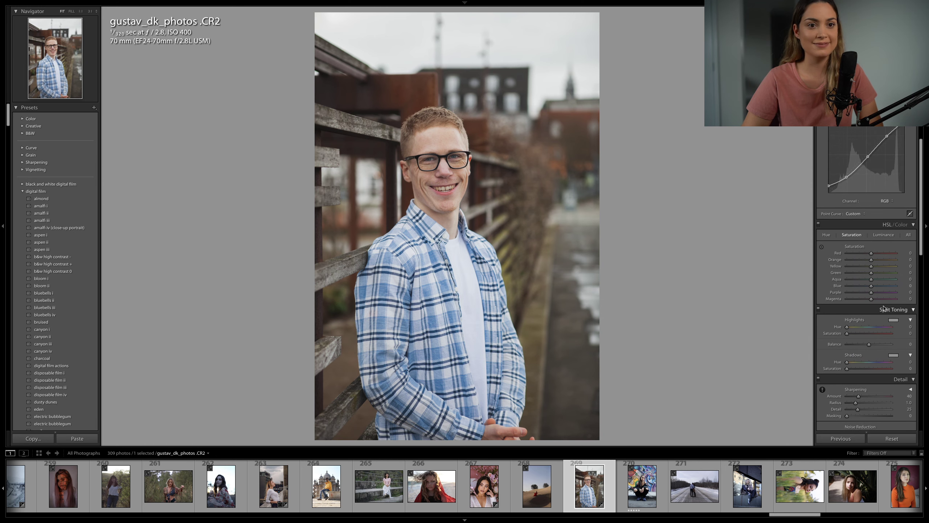
left_click(885, 320)
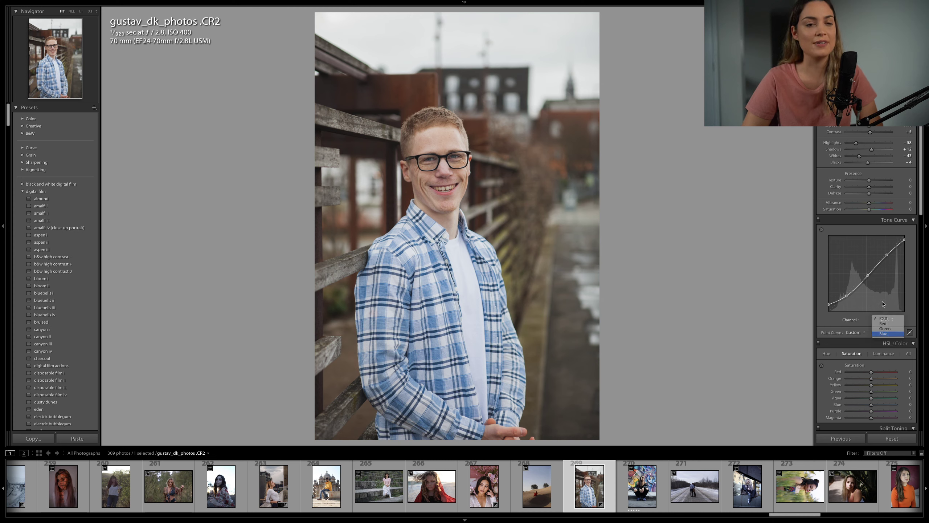
left_click(888, 338)
scroll(871, 289, "down", 1)
left_click_drag(829, 305, 850, 291)
left_click_drag(877, 262, 874, 262)
left_click_drag(848, 293, 849, 289)
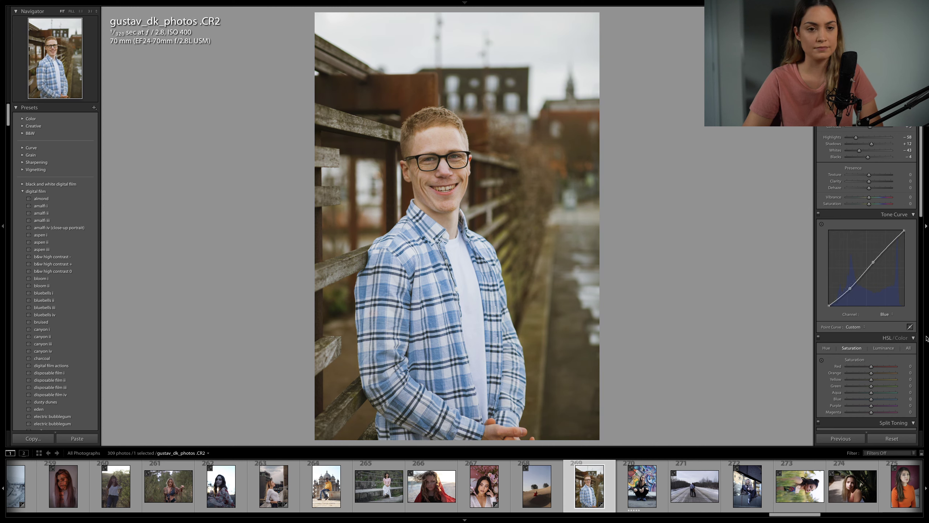
Step: Lower the shadows slightly on the green channel tone curve
left_click(885, 314)
left_click(884, 308)
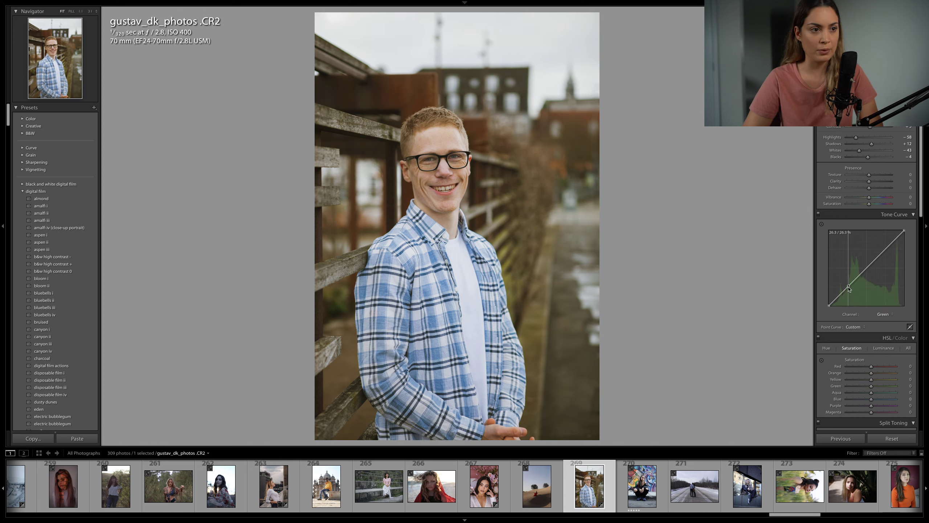
left_click_drag(849, 289, 850, 289)
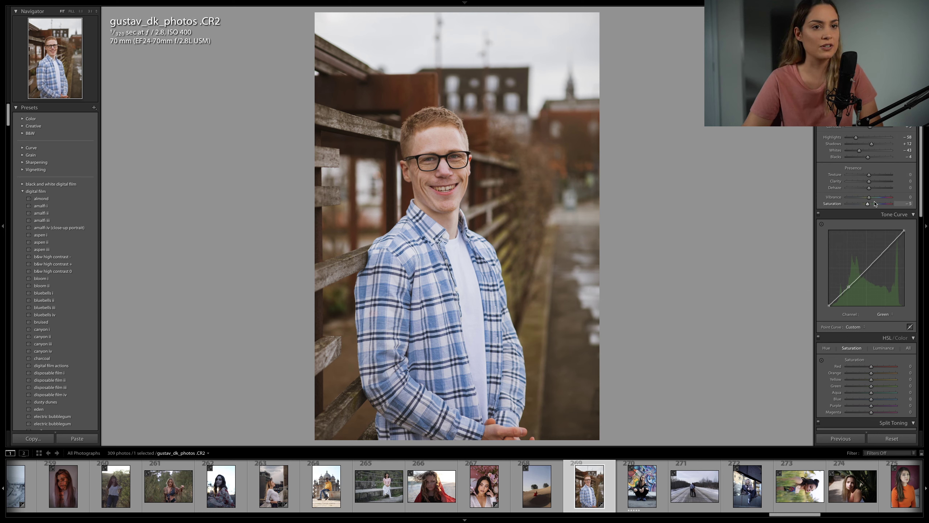
Step: Set vibrance to +5 and saturation to −10, and return the tone curve to the RGB channel
scroll(876, 198, "up", 1)
scroll(876, 205, "down", 3)
left_click(883, 267)
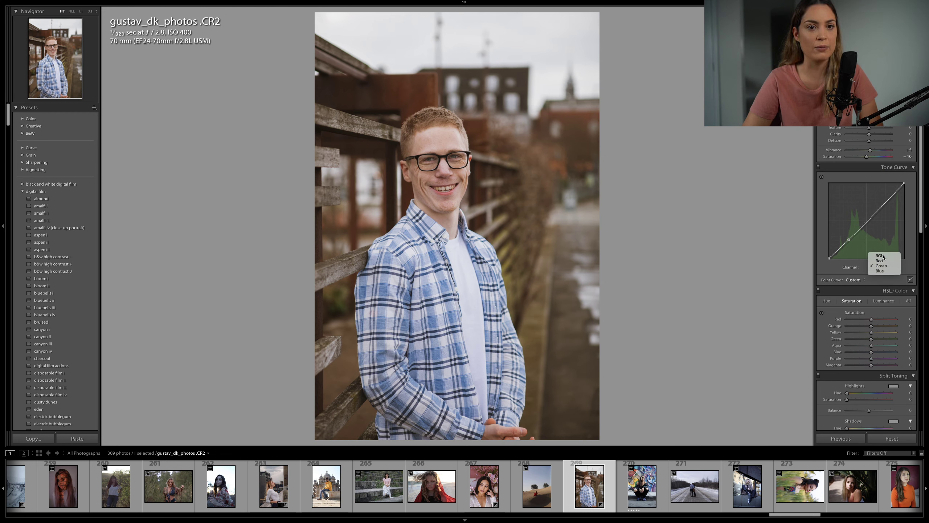
left_click(883, 256)
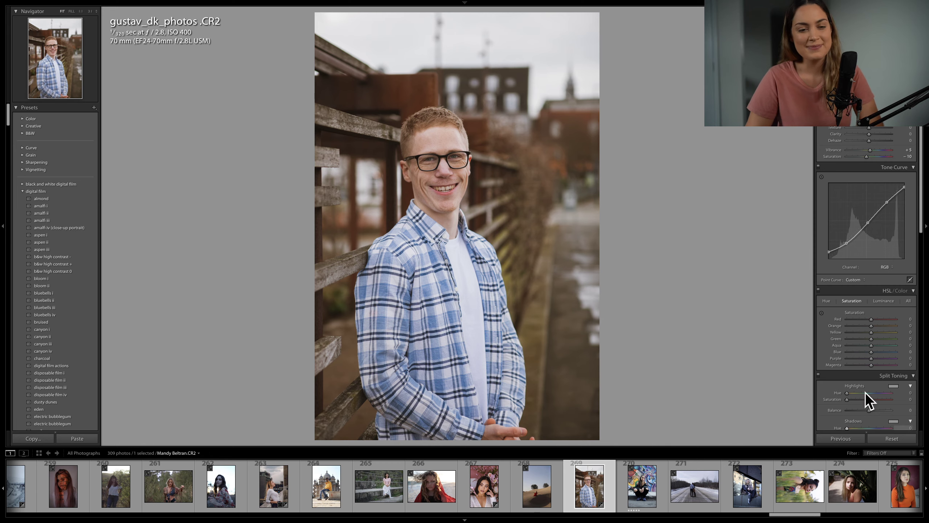
Step: Zoom in on the man's face, sharpen the photo with amount 66 and radius 1.3, and return to the full view
scroll(868, 401, "down", 2)
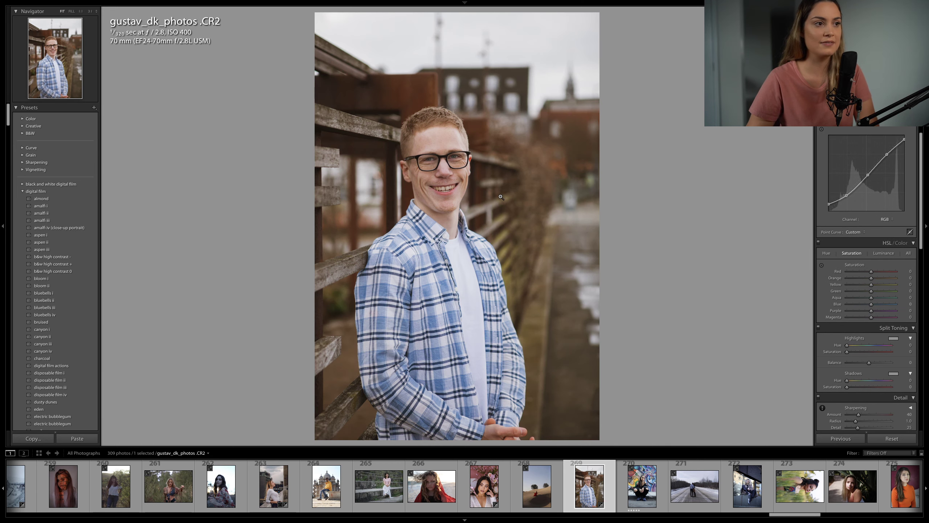
key("z")
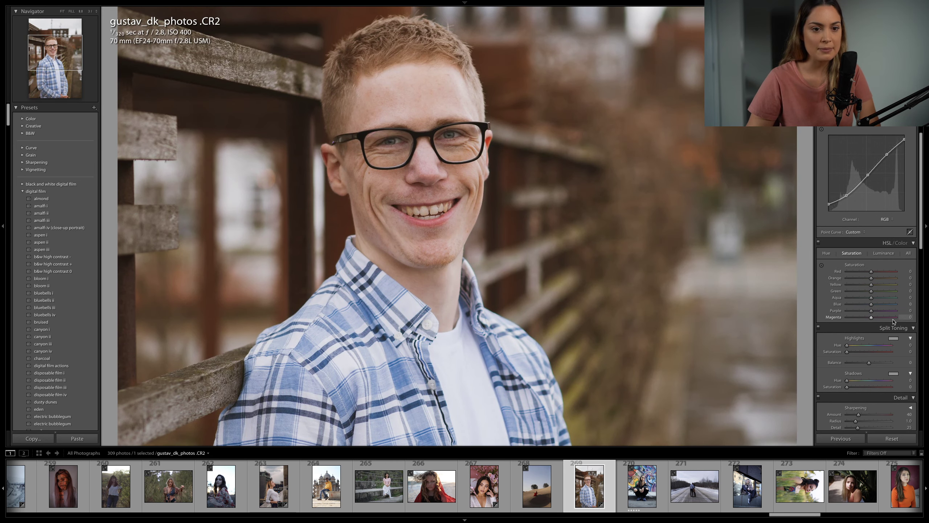
scroll(880, 315, "down", 2)
left_click_drag(859, 362, 866, 363)
left_click_drag(855, 369, 862, 372)
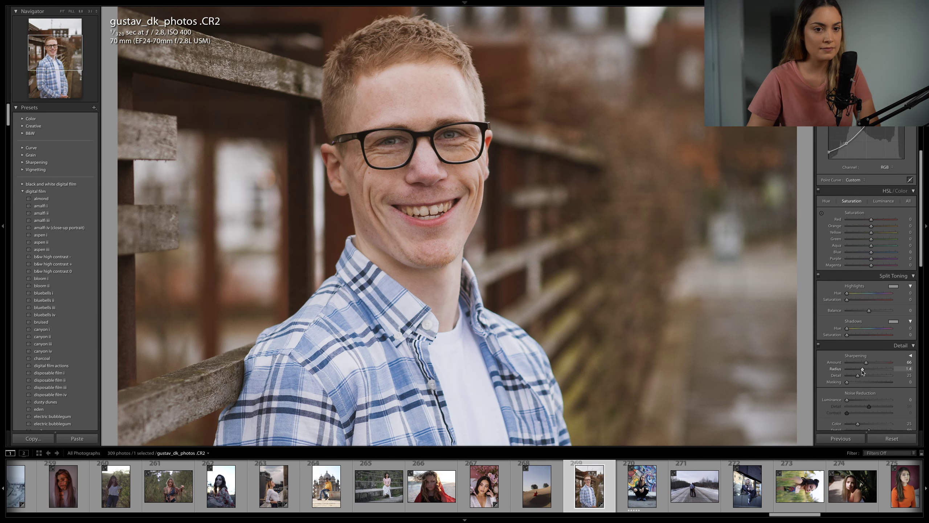
left_click(606, 254)
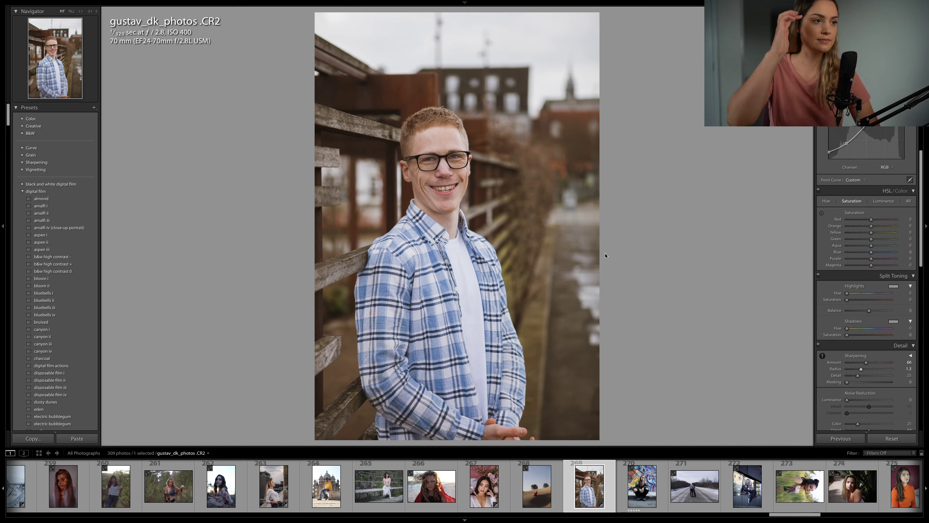
Step: Refine the RGB tone curve by lowering the midtones and white point and lifting the highlights point slightly
scroll(852, 215, "up", 3)
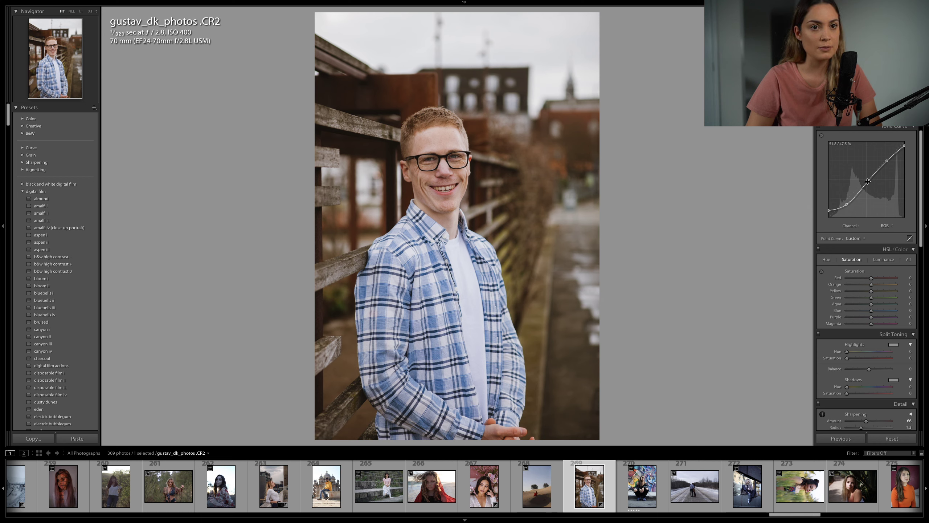
mouse_move(868, 182)
left_mouse_down()
mouse_move(888, 166)
mouse_move(867, 184)
left_mouse_up()
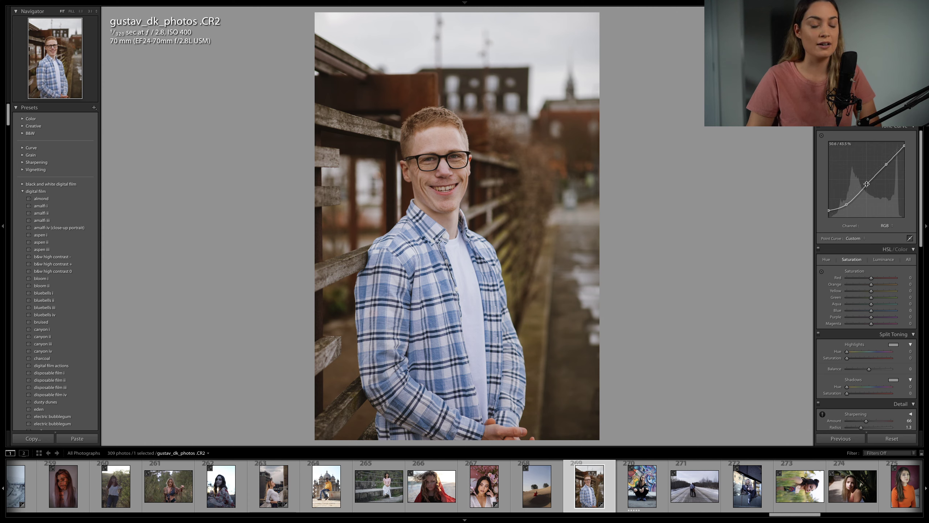
left_click_drag(906, 146, 906, 147)
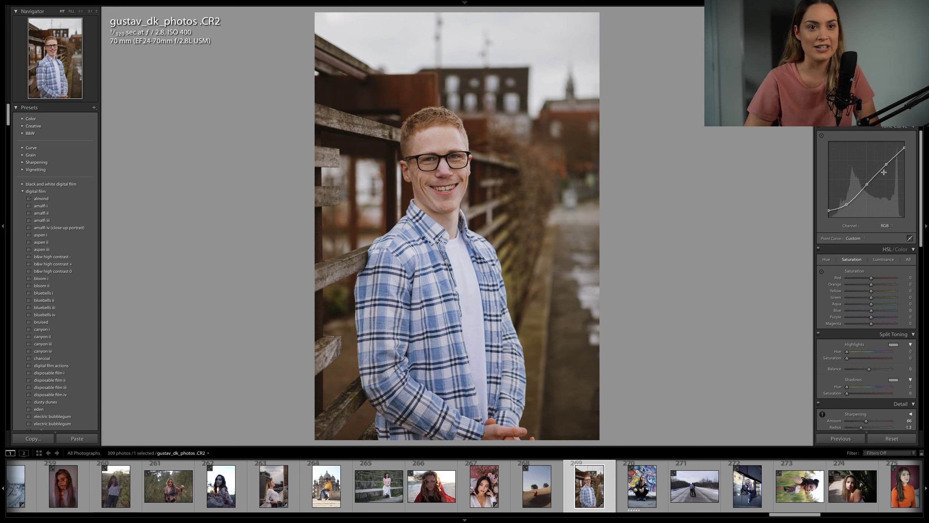
left_click_drag(886, 166, 885, 166)
scroll(823, 262, "up", 6)
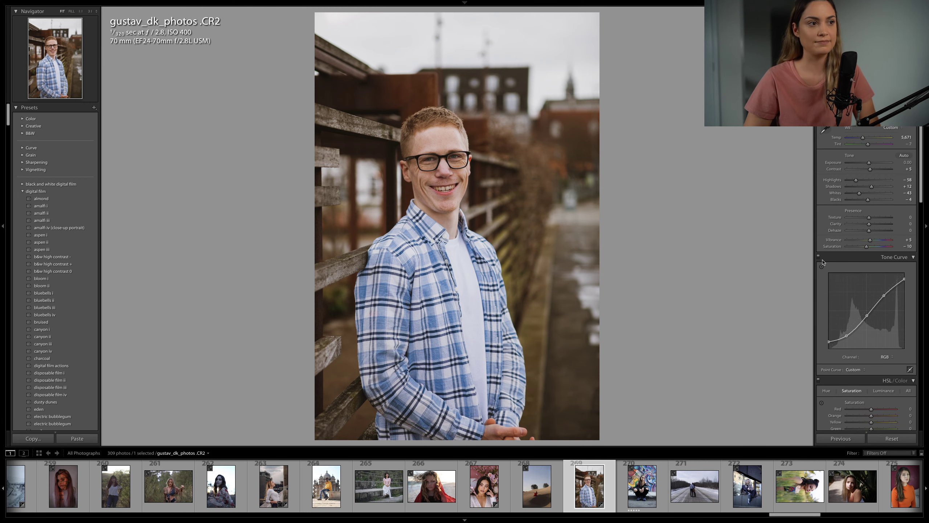
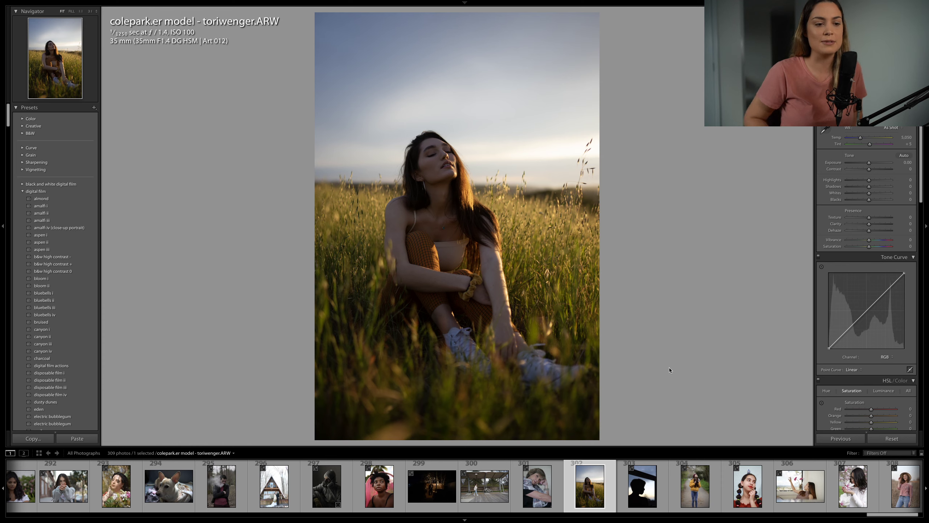
Step: Straighten the photo of the woman in the grass field by rotating the crop slightly counterclockwise to level the horizon
key("r")
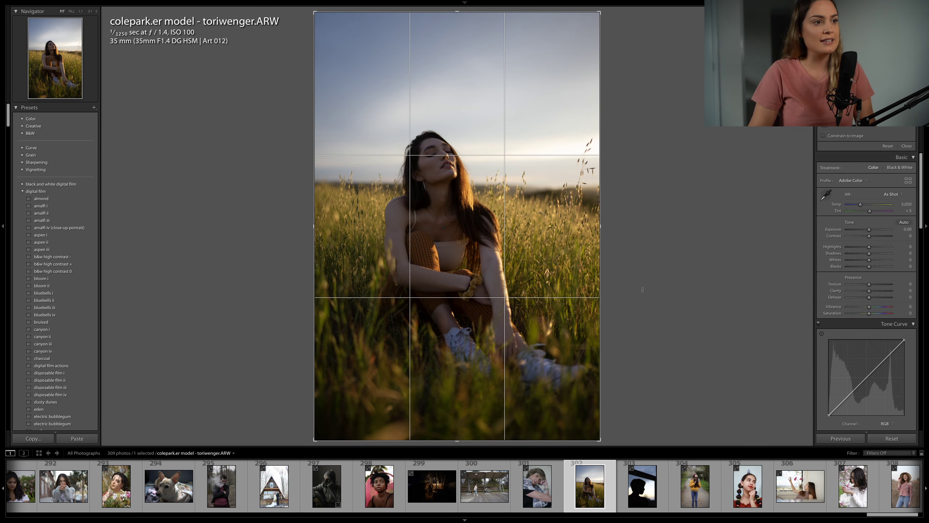
left_click_drag(642, 289, 640, 280)
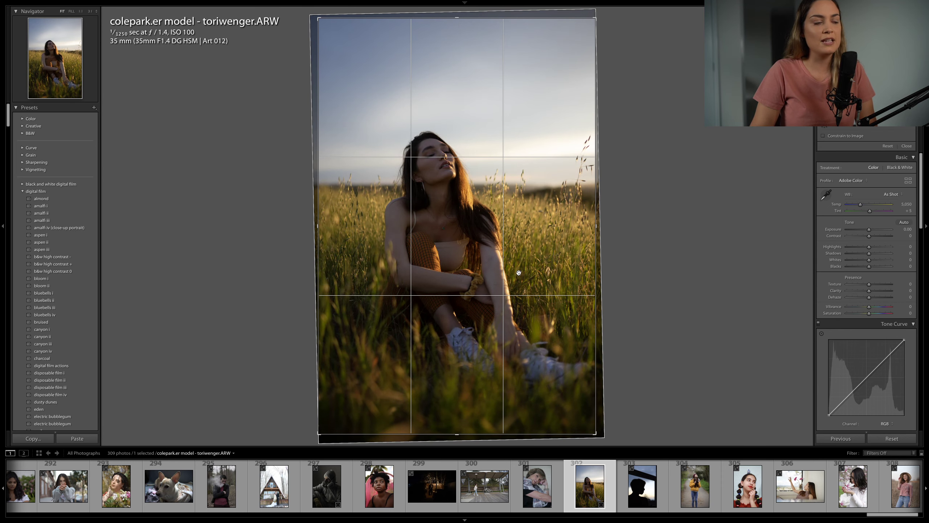
key("Return")
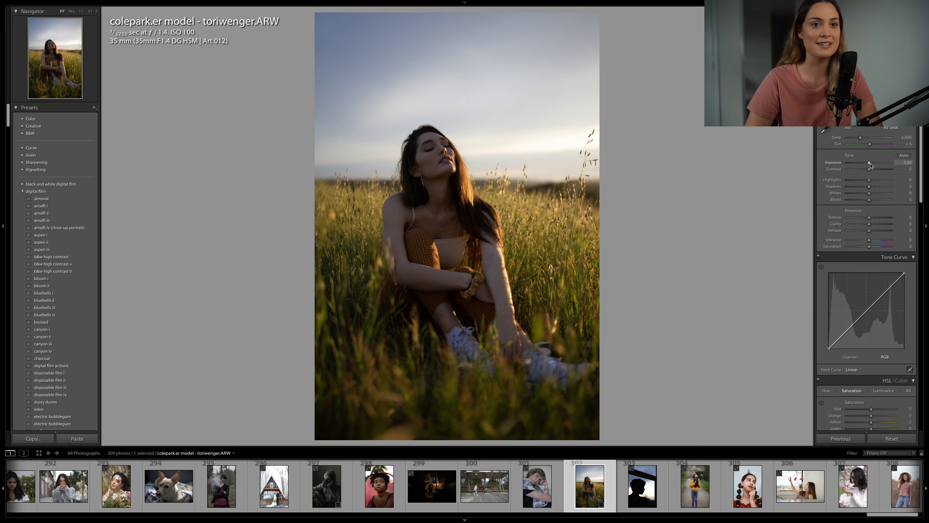
Step: Set exposure to +0.95, highlights to −66, shadows to +22 and blacks to −19
left_click_drag(870, 164, 875, 164)
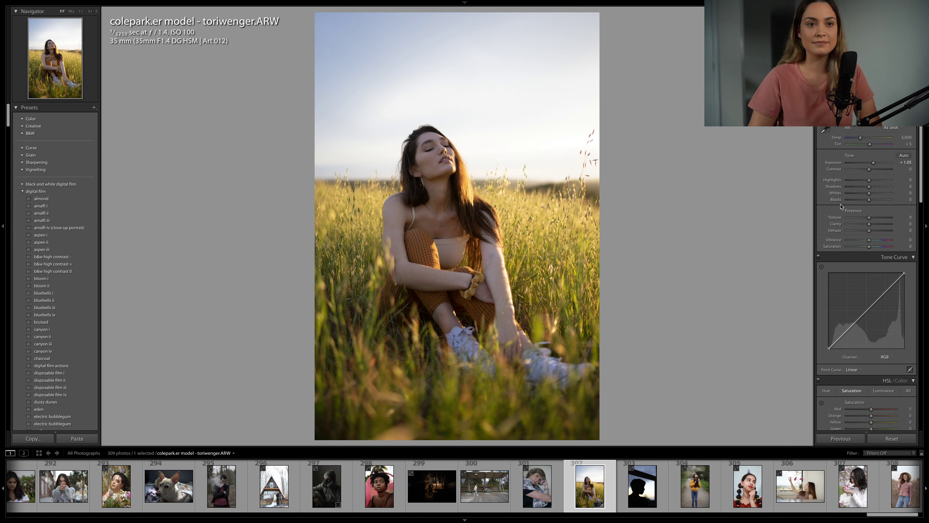
left_click(856, 179)
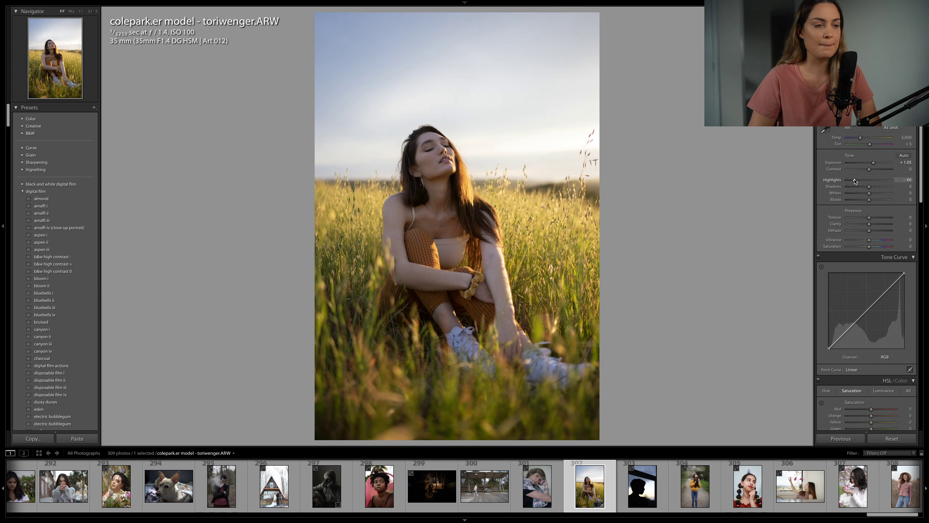
left_click_drag(870, 187, 874, 187)
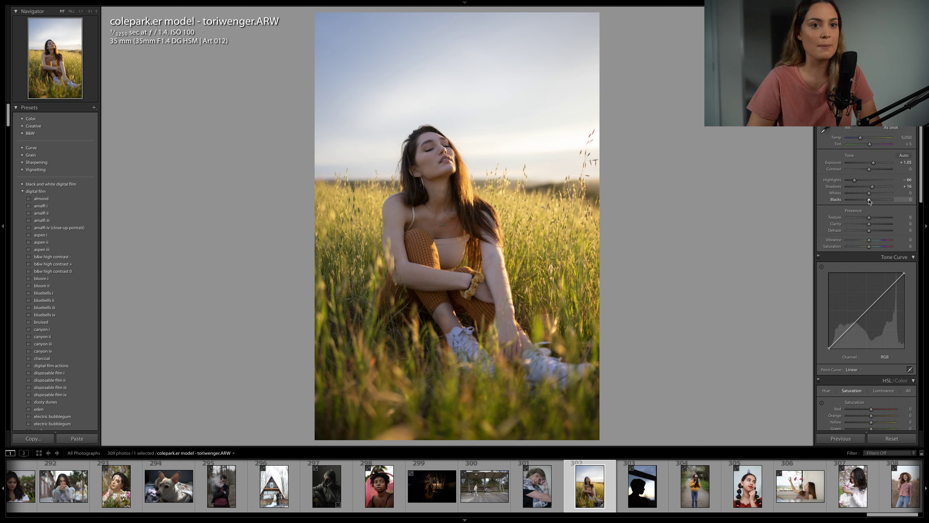
mouse_move(870, 200)
left_mouse_down()
mouse_move(873, 187)
mouse_move(865, 202)
left_mouse_up()
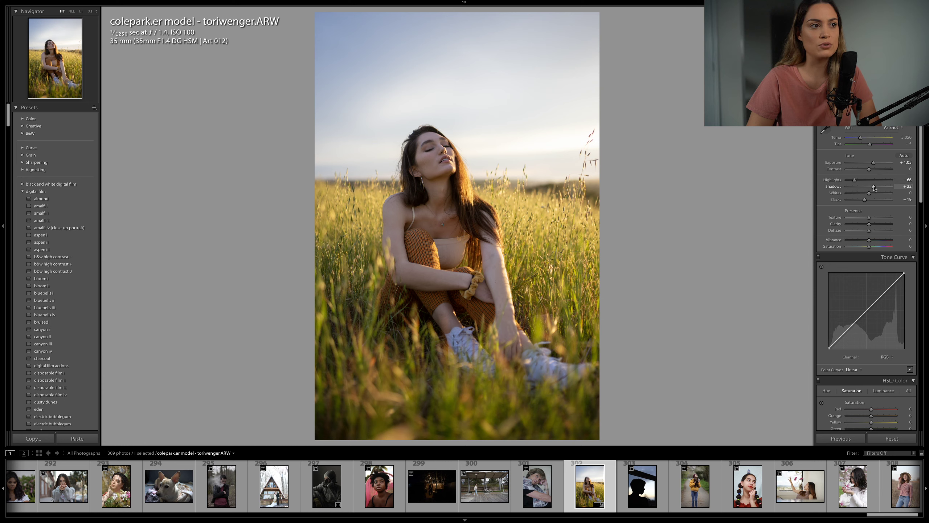
scroll(874, 187, "up", 2)
scroll(881, 165, "down", 2)
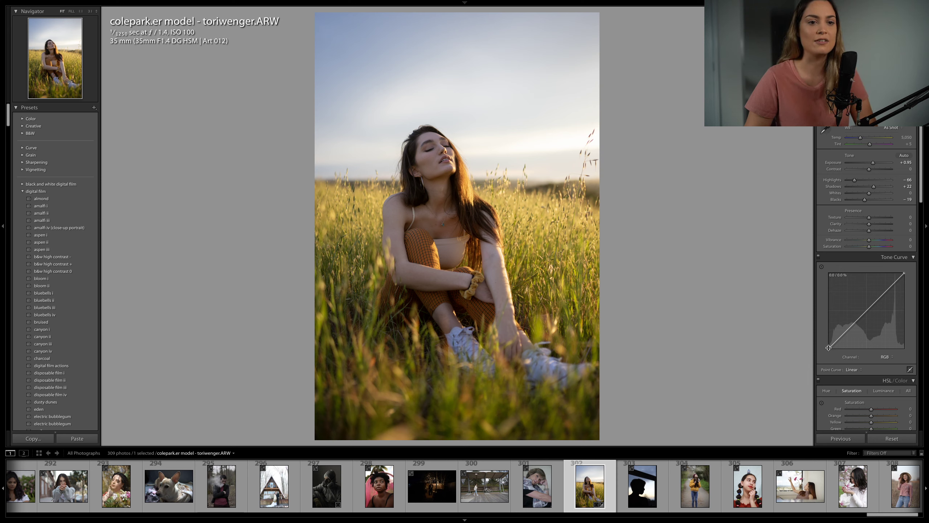
Step: Shape the RGB tone curve by raising the black point, lowering the shadows and lifting the midtones slightly
left_click_drag(829, 348, 862, 316)
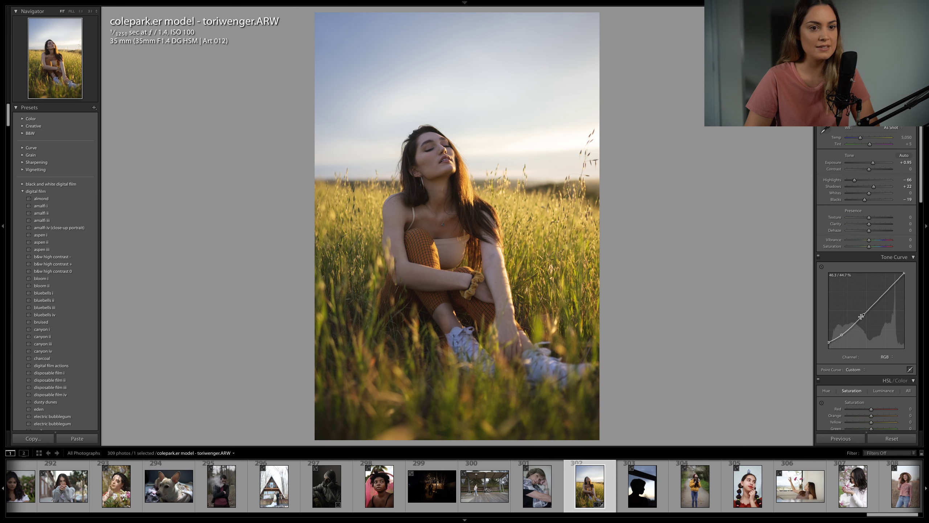
left_click(842, 335)
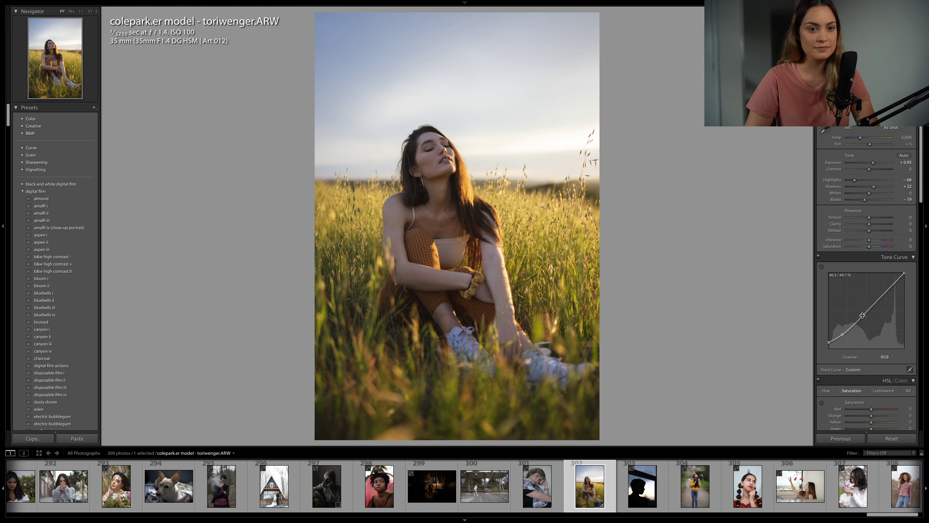
left_click_drag(864, 315, 863, 318)
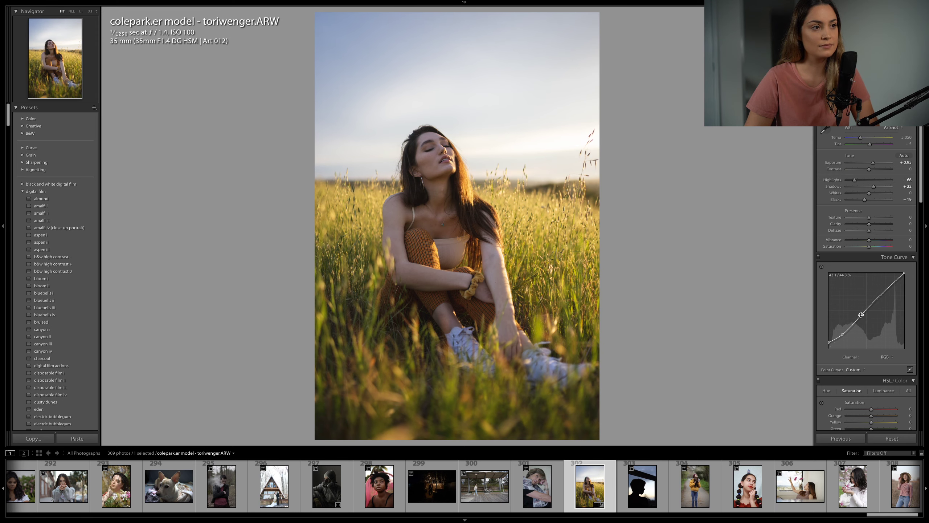
Step: Crop the photo tighter around the woman and reposition it so she sits higher in the frame
key("r")
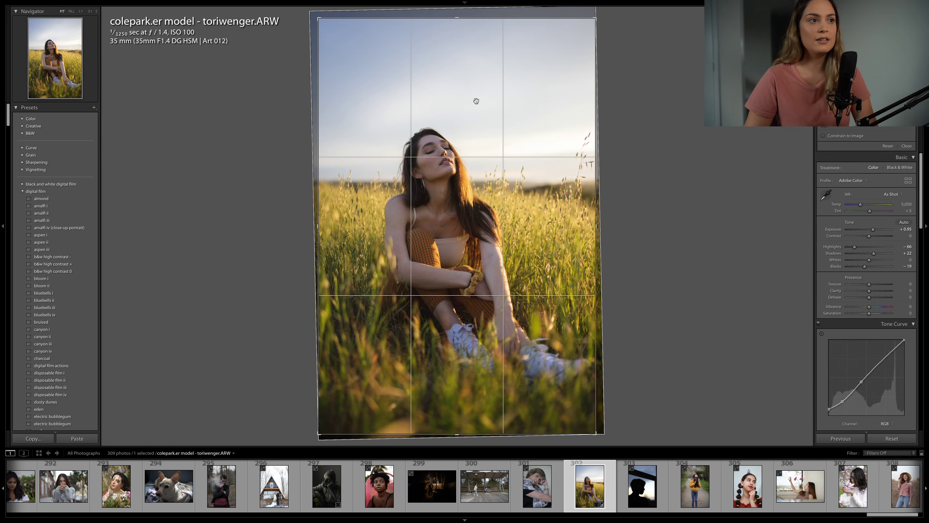
mouse_move(457, 30)
left_mouse_down()
mouse_move(457, 20)
mouse_move(458, 38)
left_mouse_up()
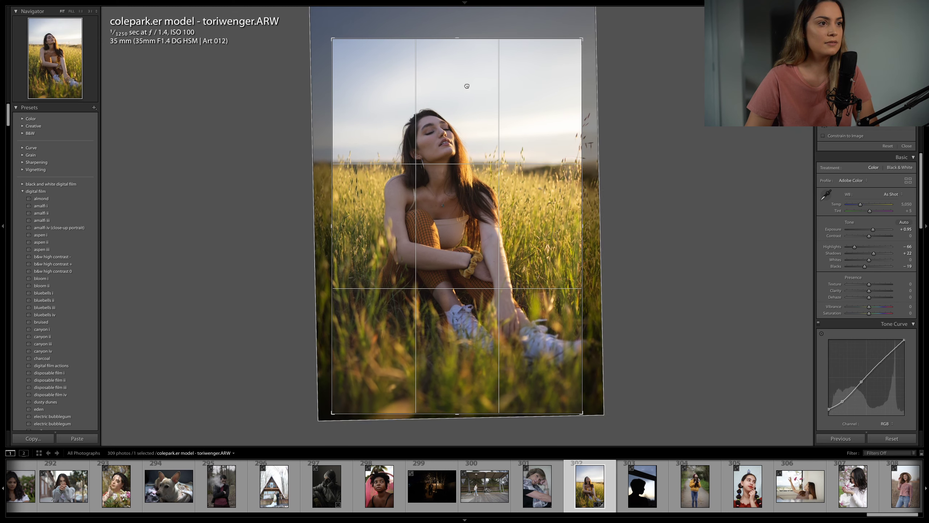
left_click_drag(469, 96, 471, 90)
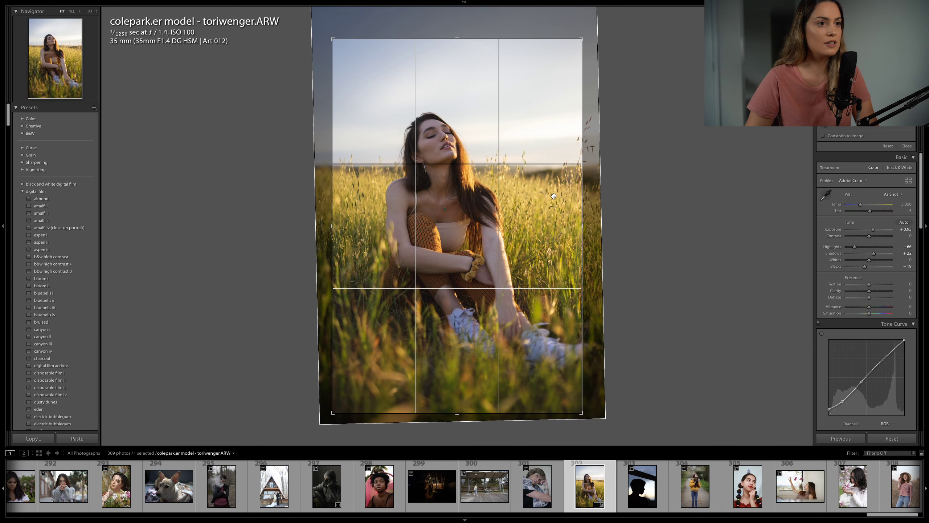
key("Return")
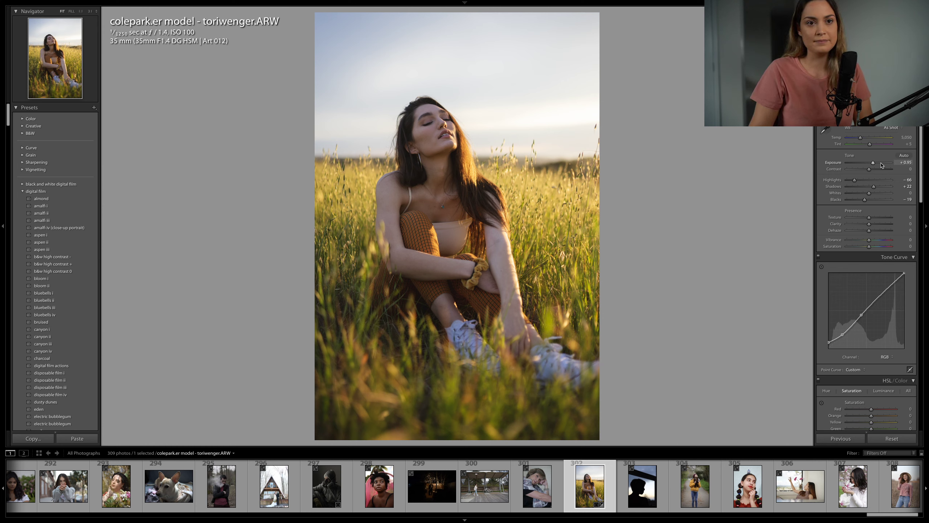
Step: Fine-tune the tones to exposure +1.05, shadows +27 and blacks −24
key("Up")
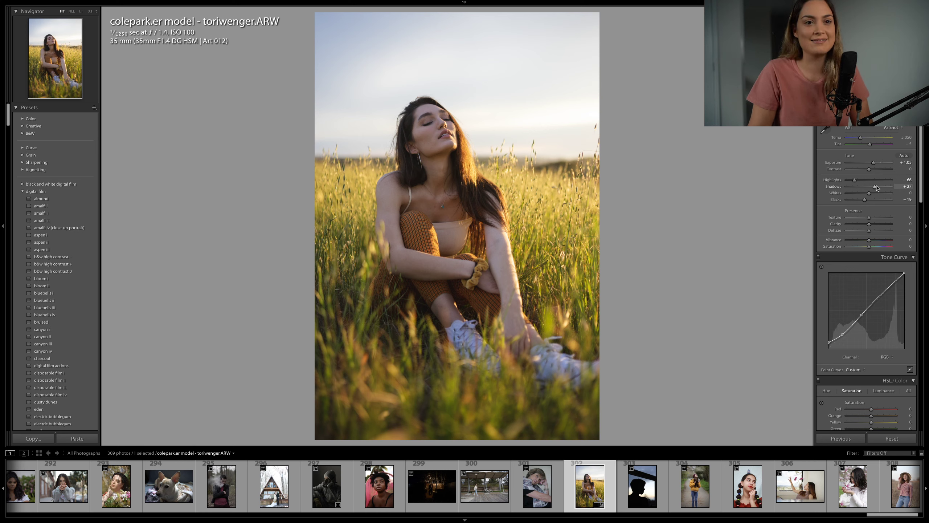
key("Down")
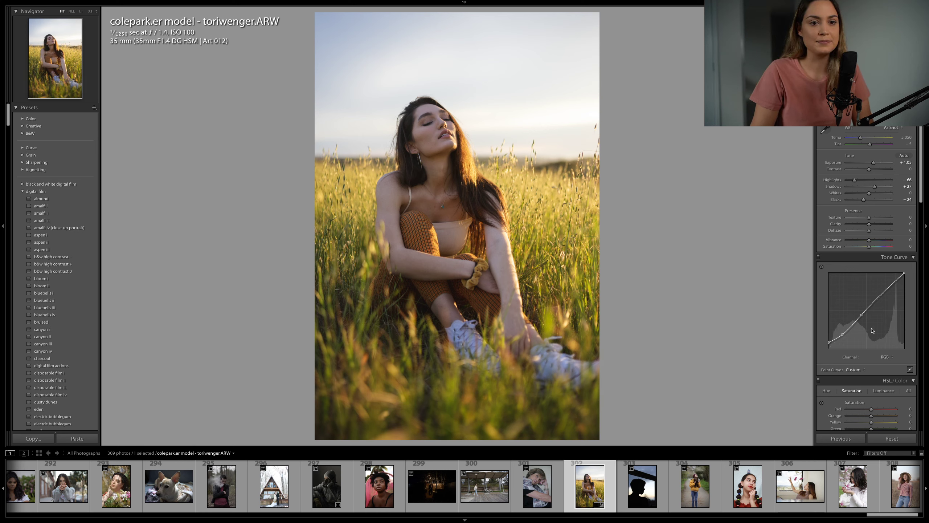
Step: On the blue channel tone curve, raise the black point, lower the shadows, anchor the midtones and lower the white point
left_click(888, 357)
left_click(889, 371)
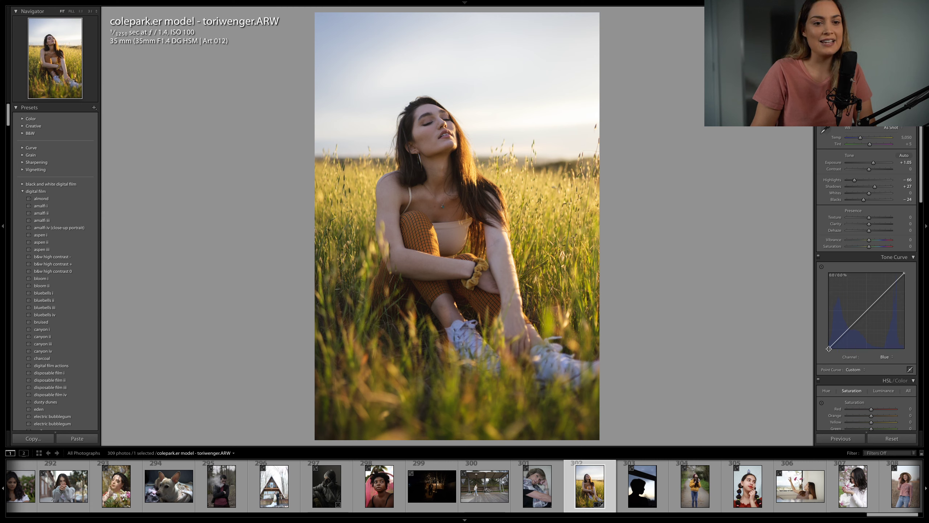
left_click_drag(829, 348, 864, 313)
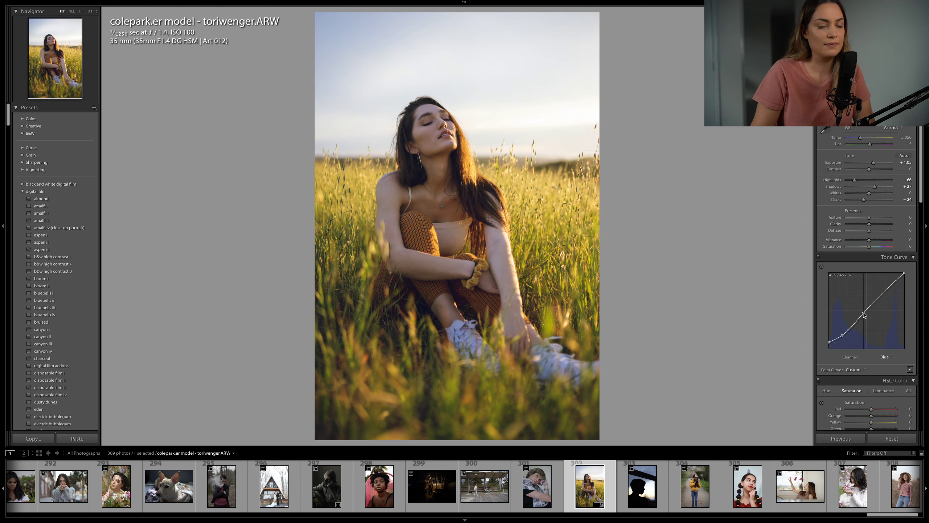
left_click_drag(905, 276, 893, 287)
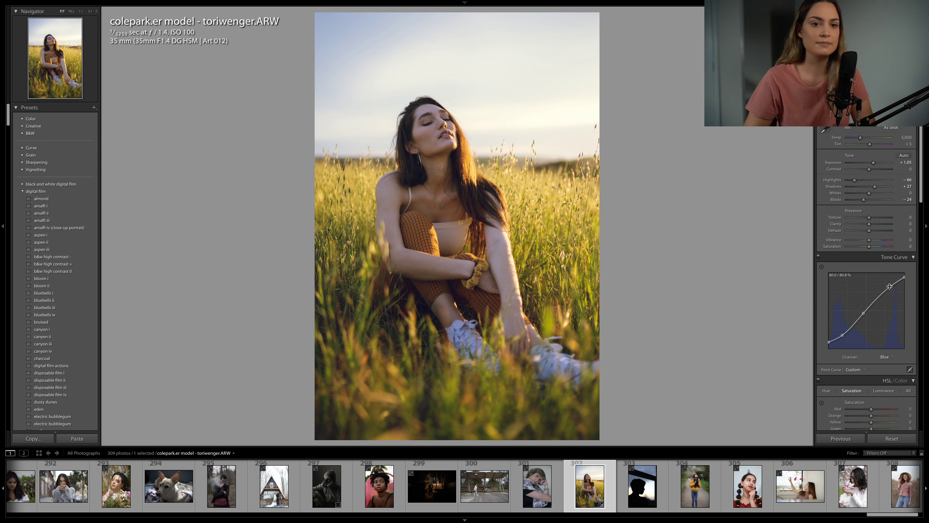
Step: On the green channel tone curve, lower the shadows slightly and anchor the highlights with a second point
left_click(887, 357)
left_click(885, 351)
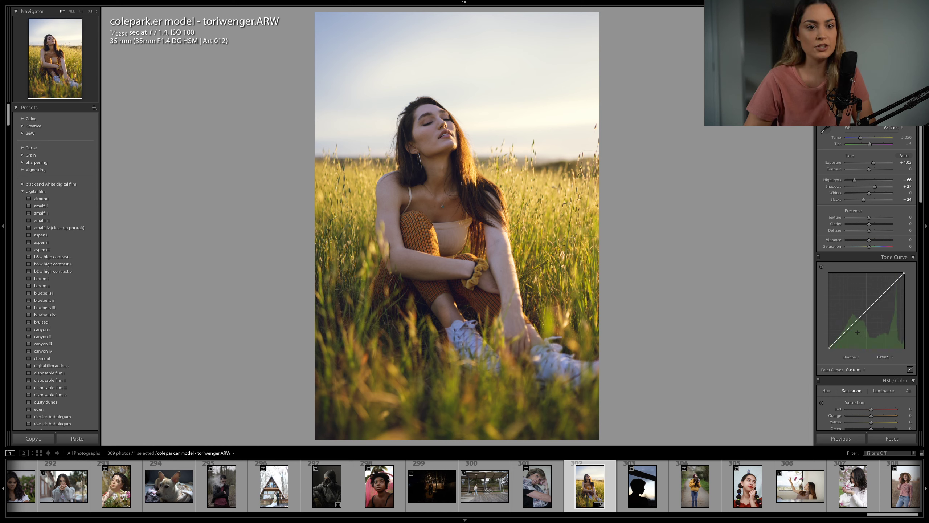
left_click_drag(851, 327, 852, 329)
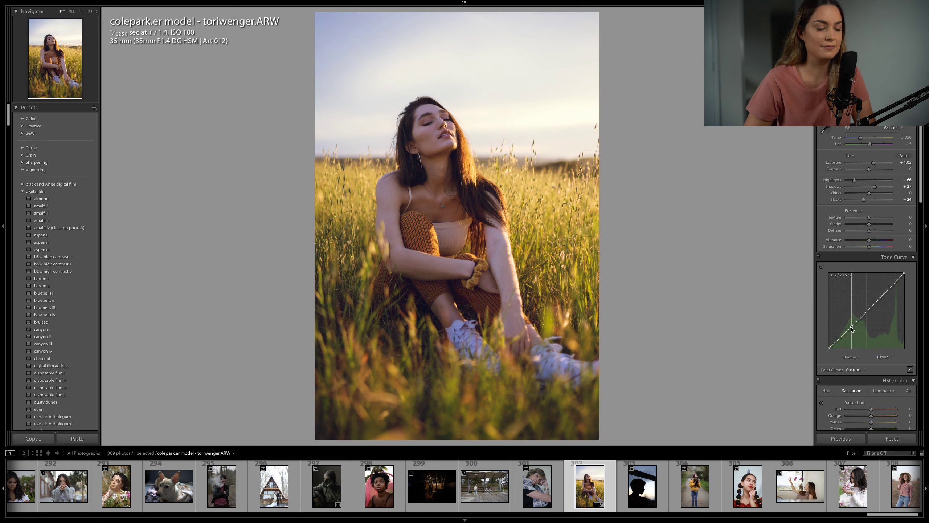
left_click(880, 299, "alt")
mouse_move(880, 299)
left_mouse_down()
mouse_move(881, 290)
mouse_move(878, 298)
left_mouse_up()
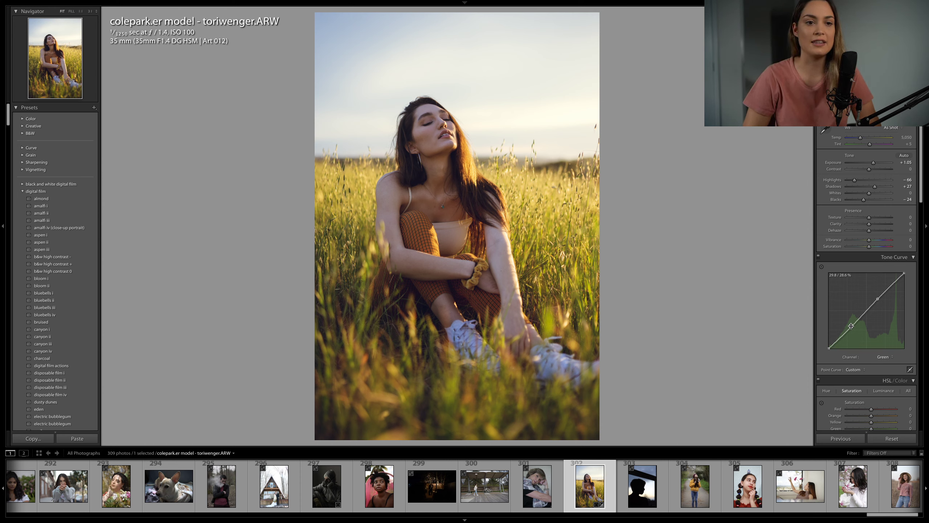
Step: Set vibrance to +10 and saturation to −10
scroll(867, 256, "down", 1)
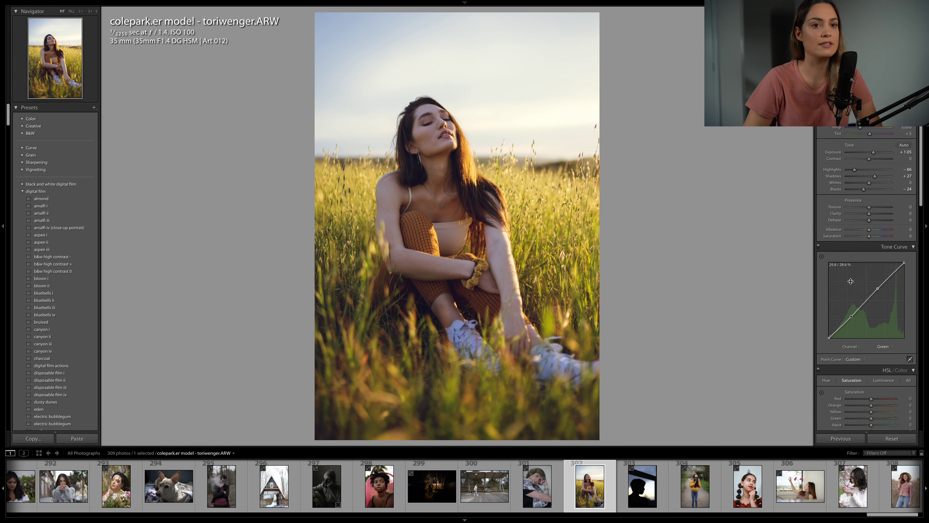
left_click_drag(875, 235, 874, 237)
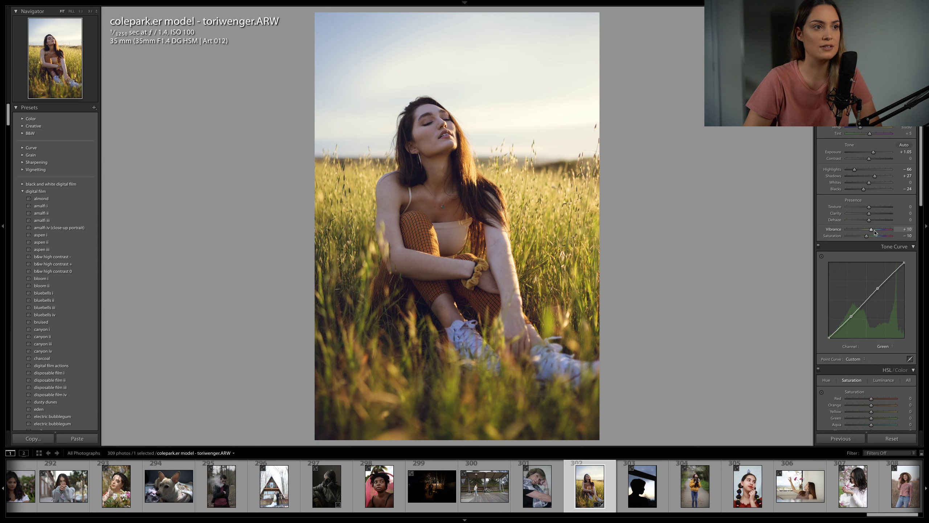
Step: Tint the highlights yellow in split toning with hue 62 and saturation 16
scroll(875, 232, "down", 6)
mouse_move(847, 376)
left_mouse_down()
mouse_move(864, 378)
mouse_move(854, 373)
left_mouse_up()
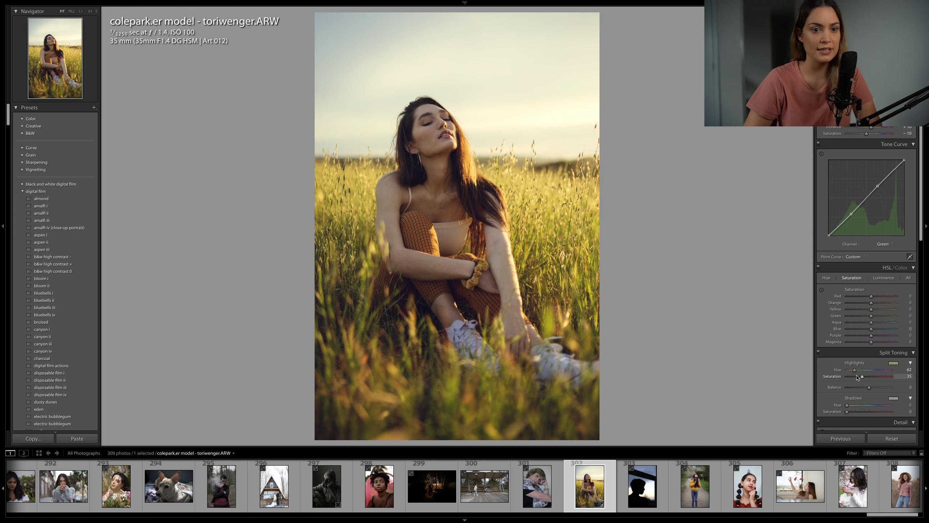
left_click_drag(854, 378, 856, 379)
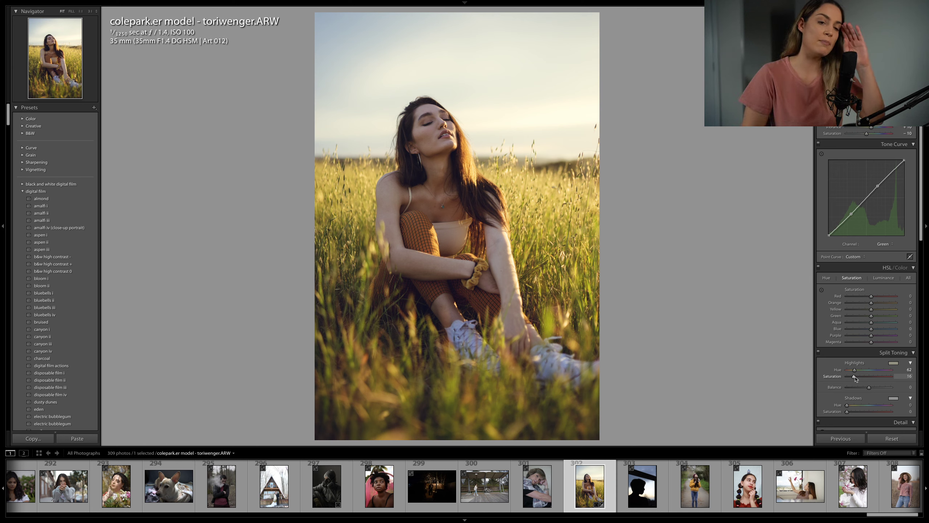
Step: Tint the shadows purple in split toning with hue 270 and saturation 6, and set the balance to +67
left_click_drag(847, 412, 882, 406)
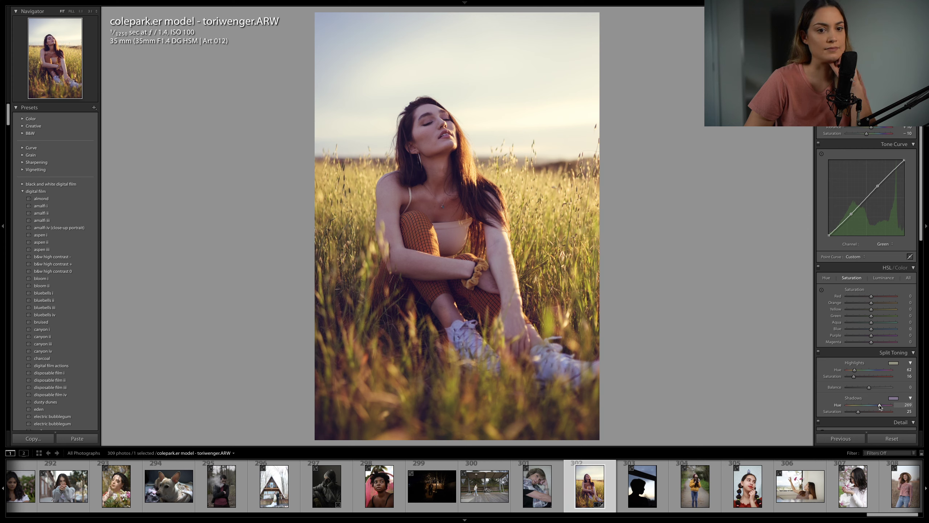
left_click_drag(856, 412, 849, 412)
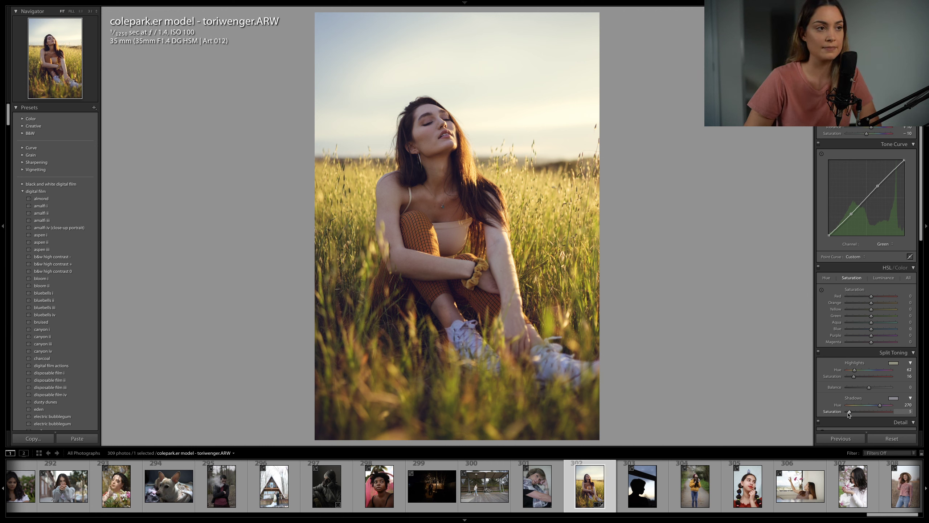
left_click_drag(869, 388, 883, 388)
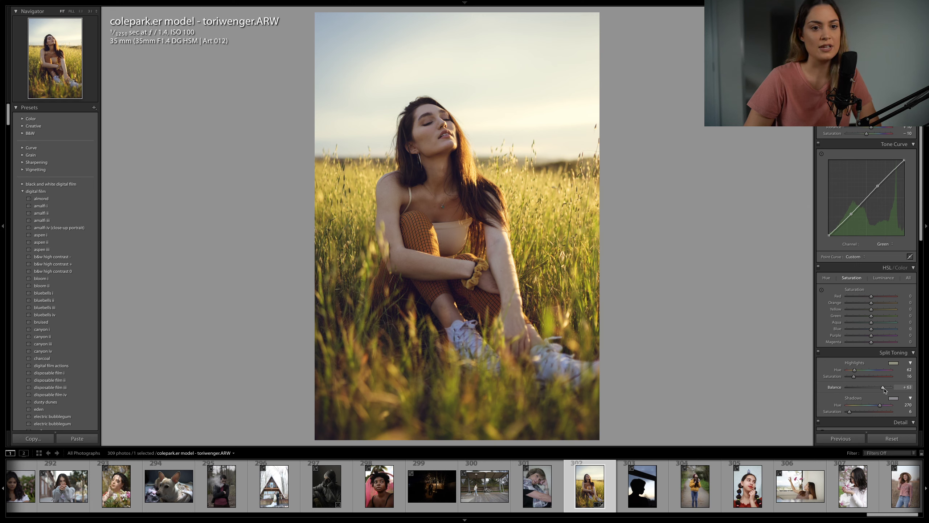
scroll(836, 388, "down", 2)
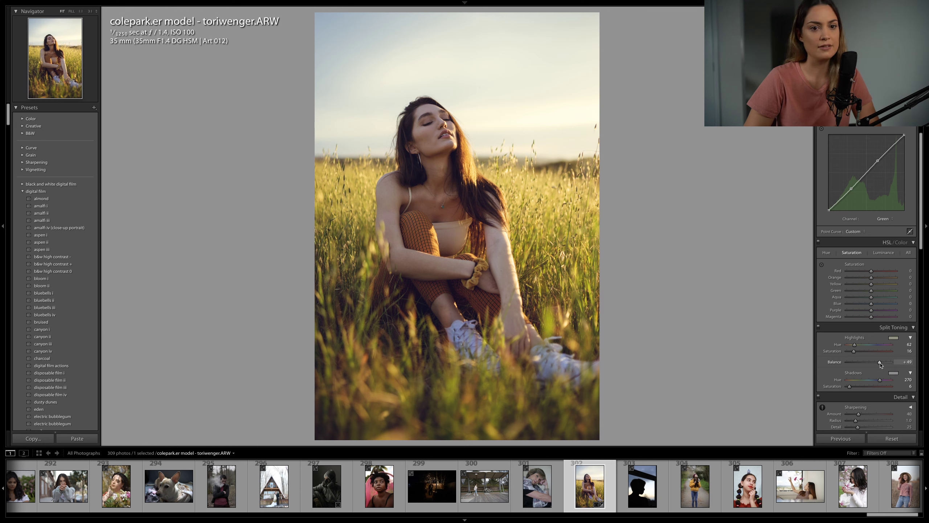
left_click_drag(880, 364, 884, 365)
Step: Sharpen the photo with amount 69 and radius 1.4
scroll(883, 365, "down", 1)
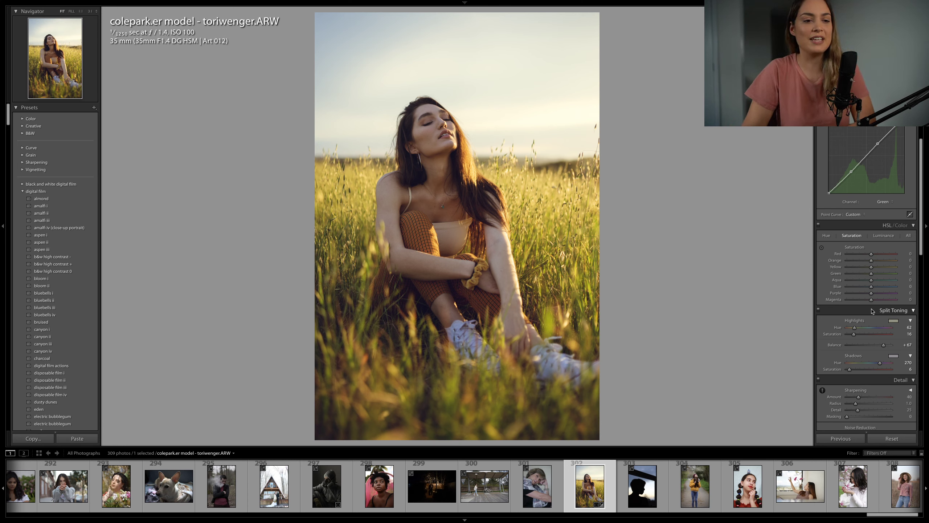
scroll(866, 316, "down", 2)
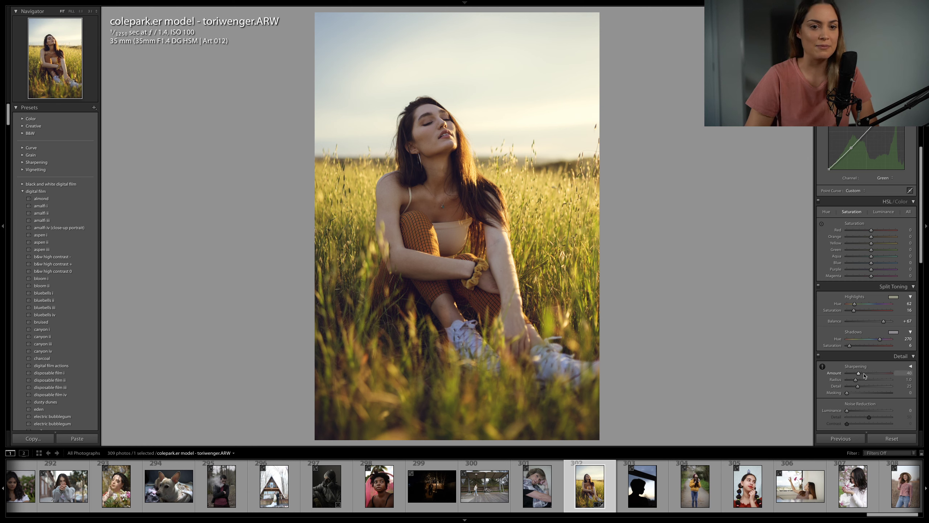
left_click_drag(856, 379, 864, 380)
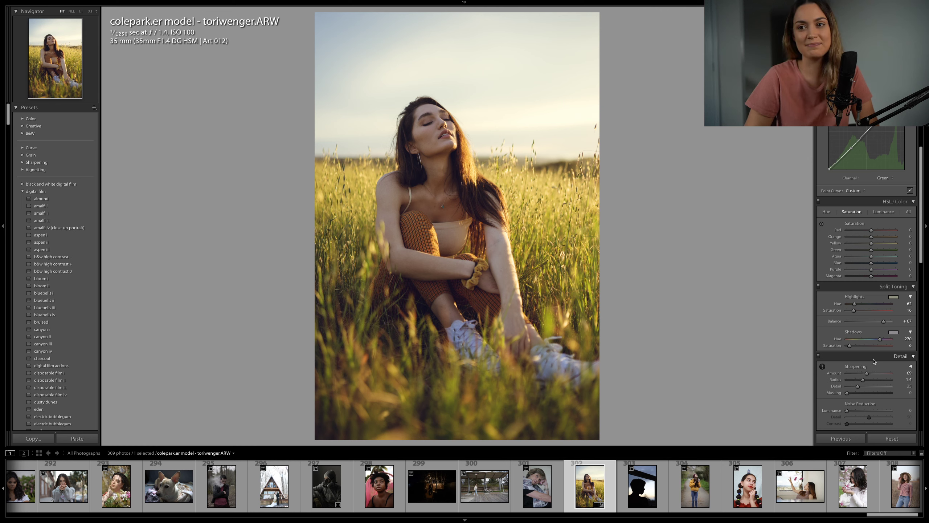
scroll(875, 380, "down", 1)
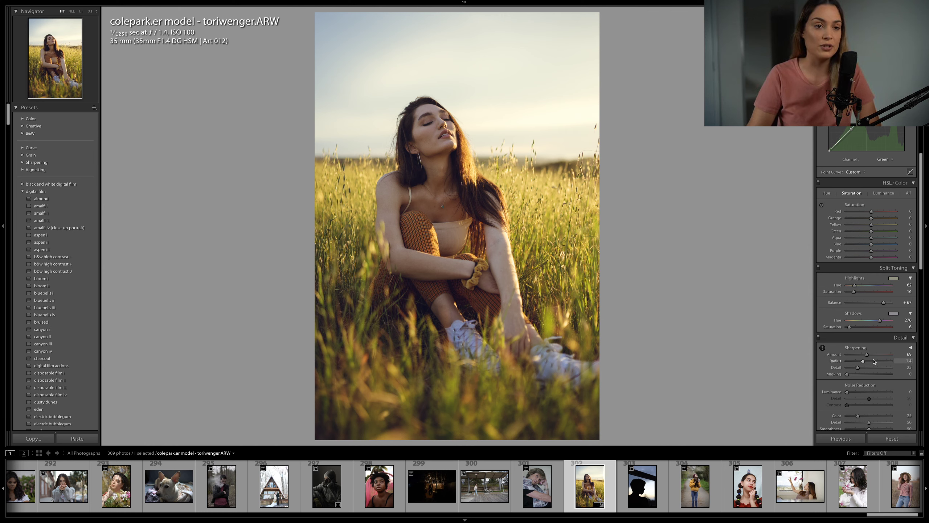
Step: In calibration, set the blue primary to hue −20 and saturation +16, and the green primary to hue +47 and saturation +3
scroll(873, 277, "up", 1)
scroll(874, 277, "down", 12)
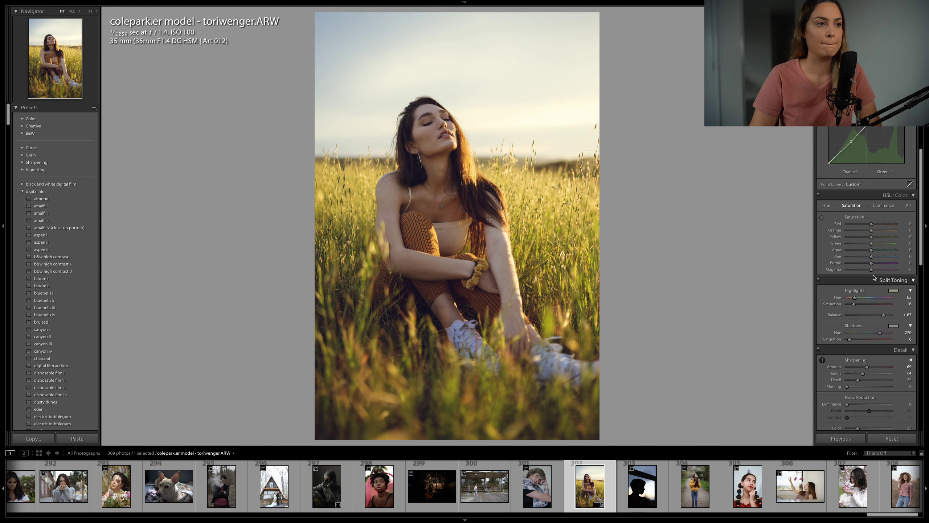
scroll(874, 277, "down", 15)
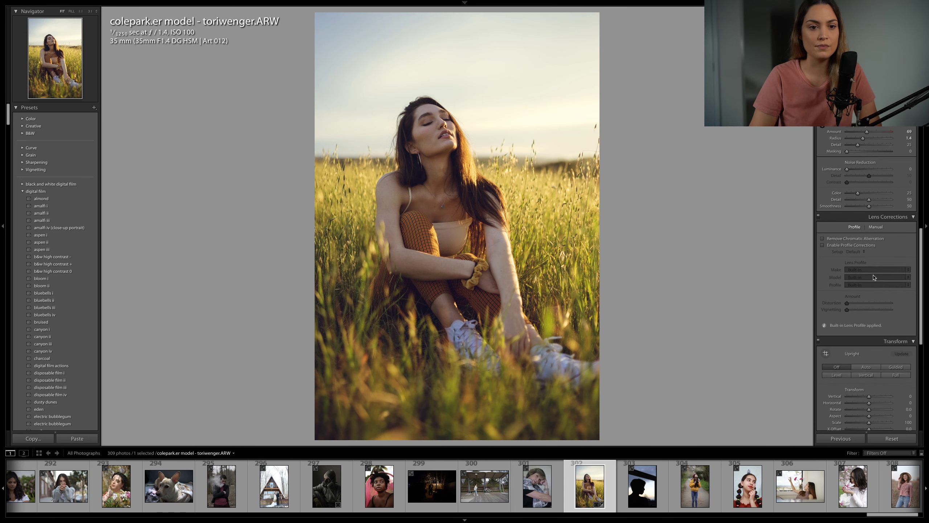
left_click_drag(870, 419, 866, 418)
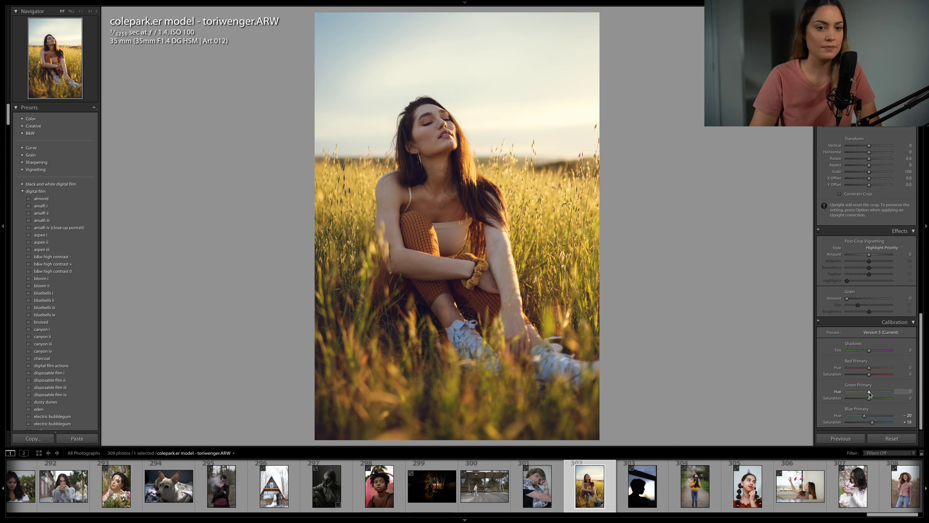
left_click_drag(869, 392, 881, 394)
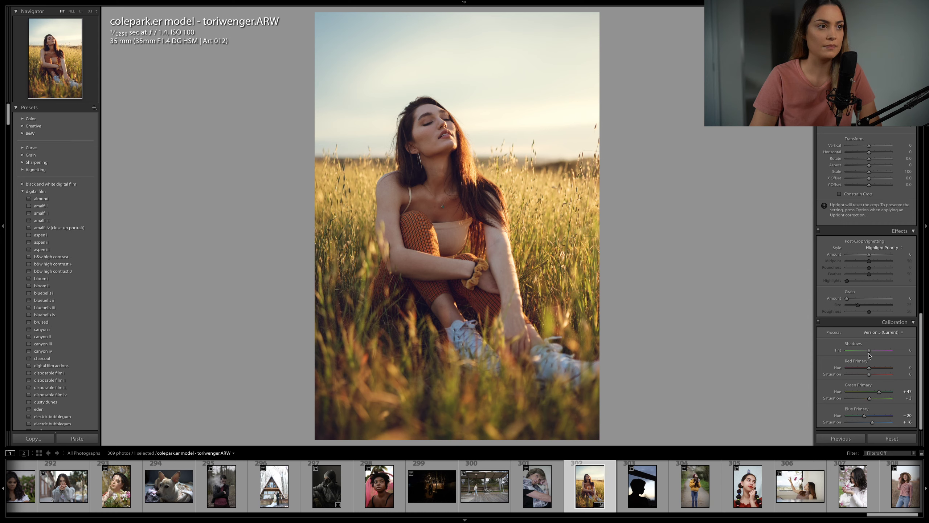
Step: Switch the tone curve to the red channel and lower the yellow saturation to about −11
scroll(870, 366, "up", 10)
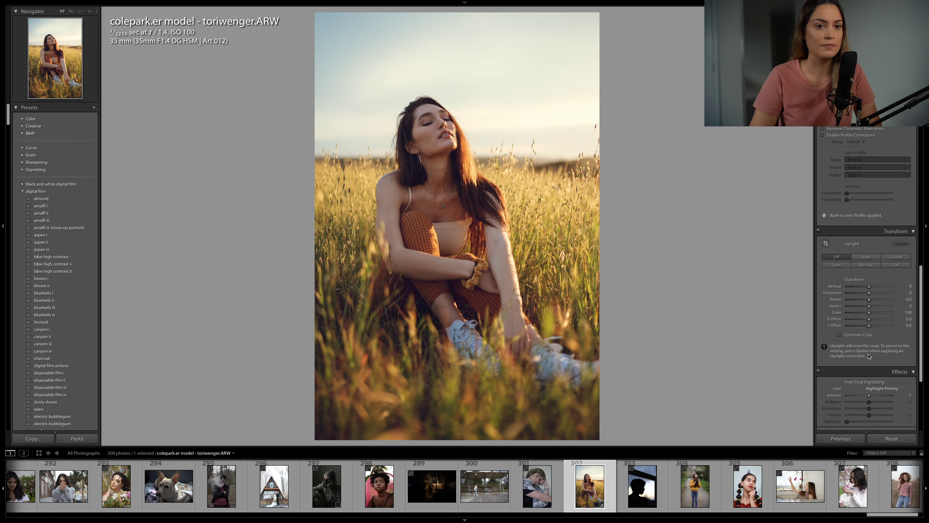
scroll(870, 356, "down", 8)
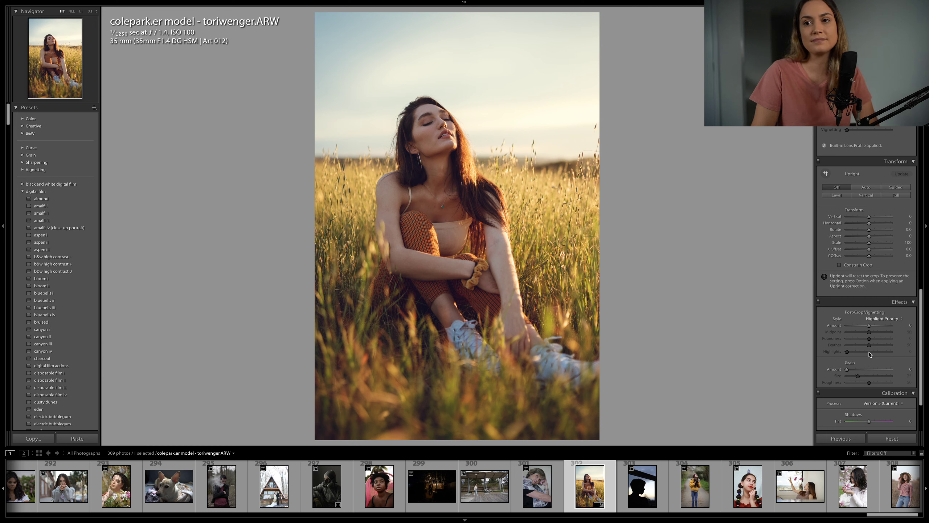
scroll(875, 322, "up", 12)
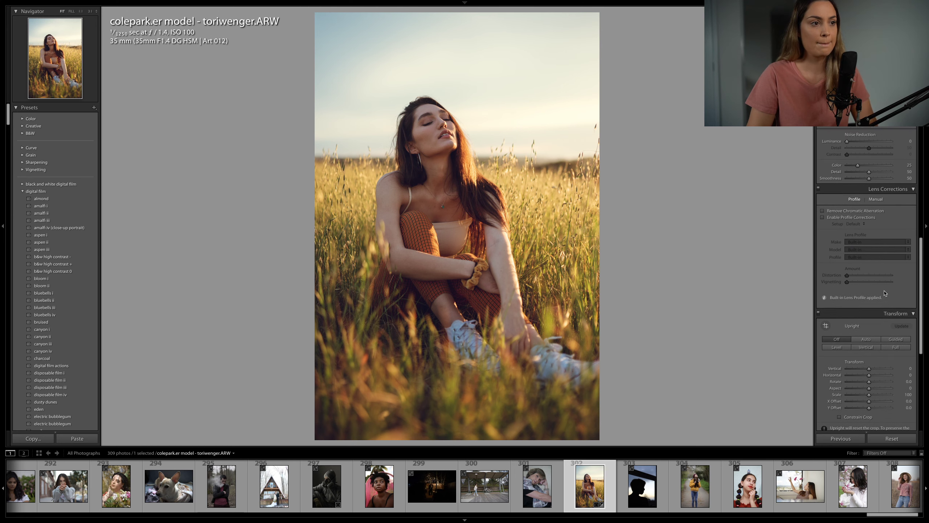
scroll(885, 293, "up", 3)
left_click(885, 260)
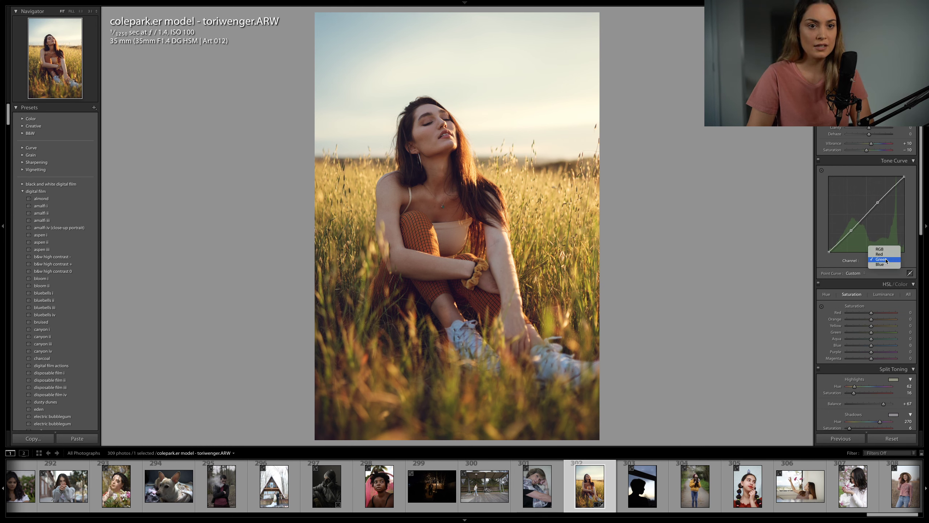
left_click(887, 255)
scroll(872, 306, "down", 1)
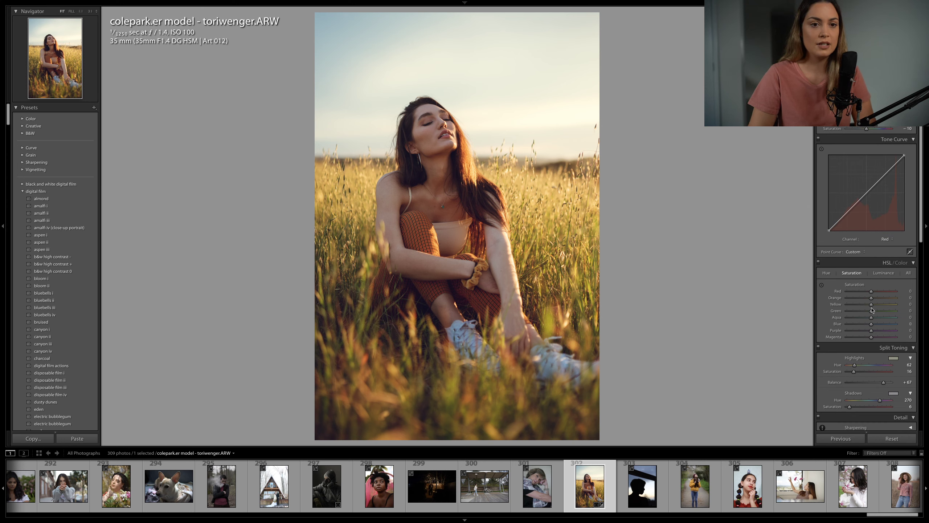
left_click_drag(872, 306, 865, 307)
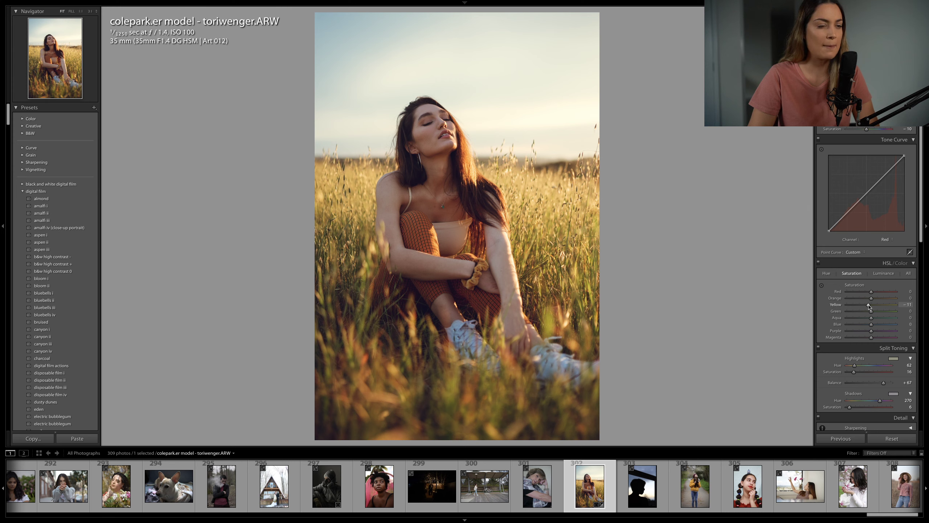
Step: Set the HSL luminance of yellow to +16, orange to +14 and red to +1
mouse_move(871, 311)
left_mouse_down()
mouse_move(848, 313)
mouse_move(877, 307)
left_mouse_up()
left_click(884, 273)
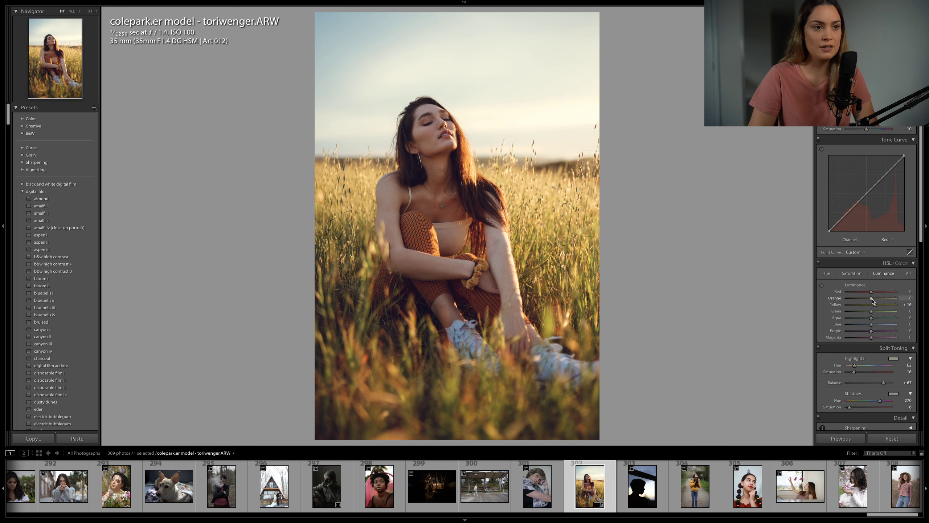
left_click_drag(874, 300, 875, 301)
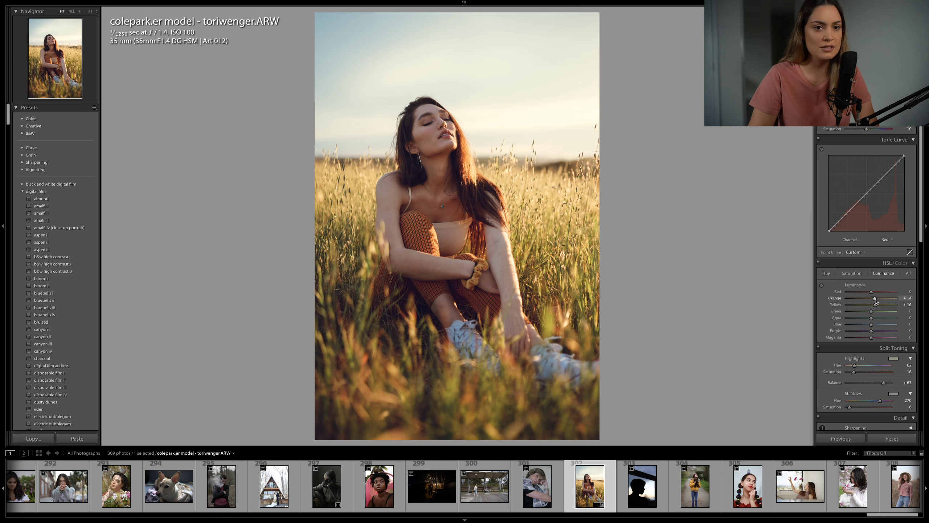
Step: Compare the edited photo of the woman in the grass with its unedited version
scroll(873, 295, "up", 5)
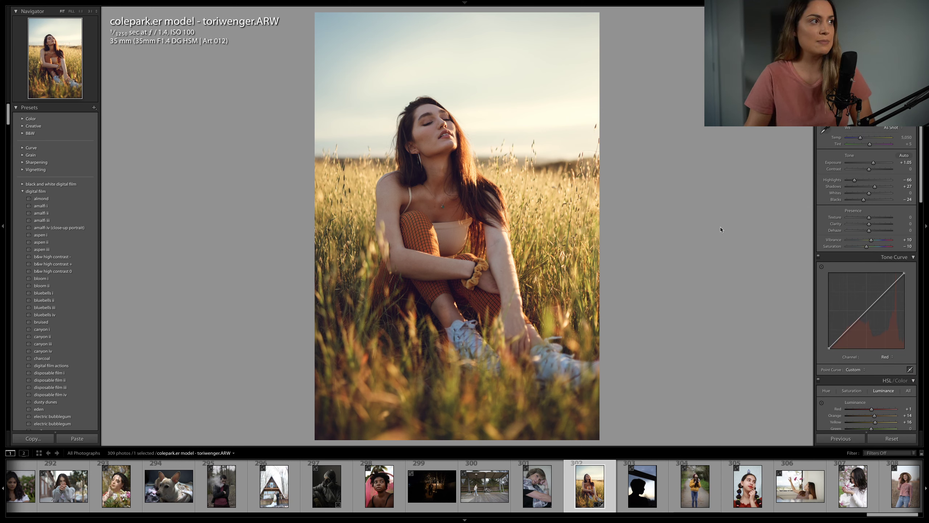
key("backslash")
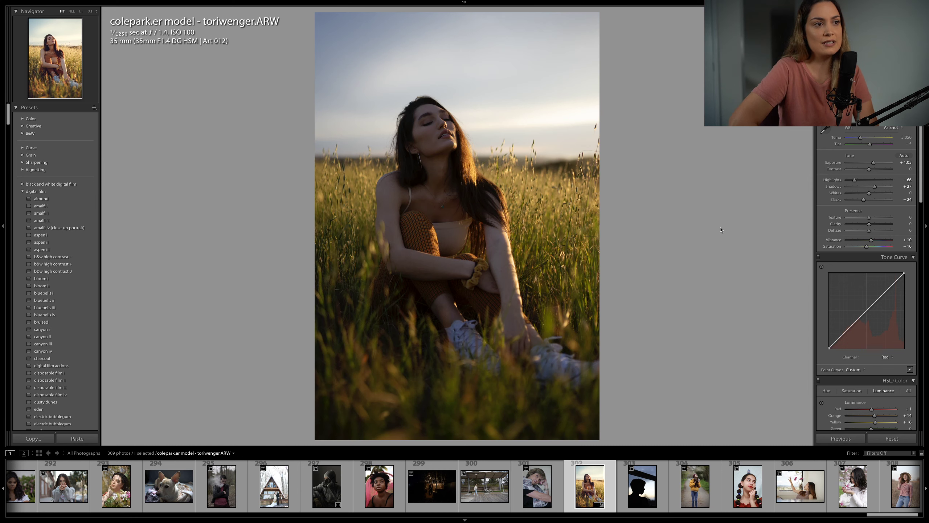
key("backslash")
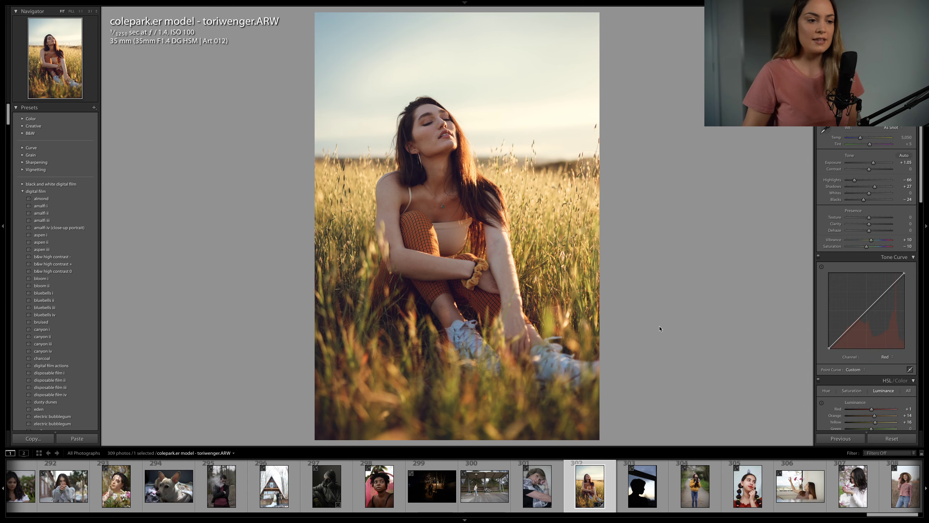
Step: Open LSG srilanka.ARW, the photo of the couple in a red dress and navy suit
scroll(431, 479, "left", 10)
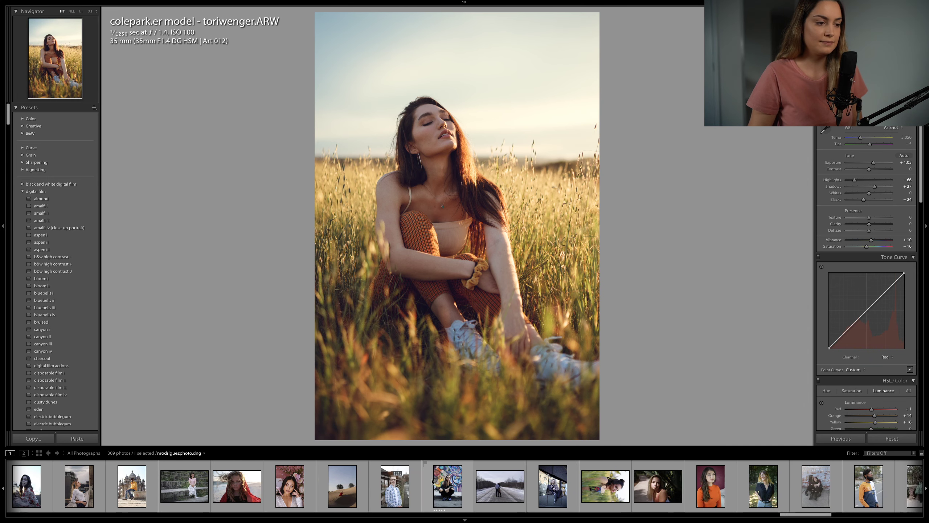
scroll(432, 482, "left", 15)
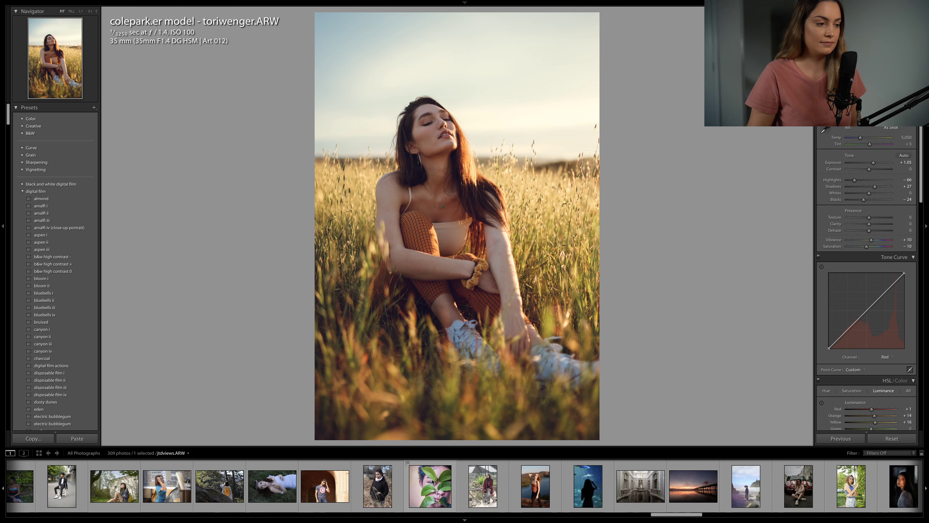
scroll(432, 482, "left", 15)
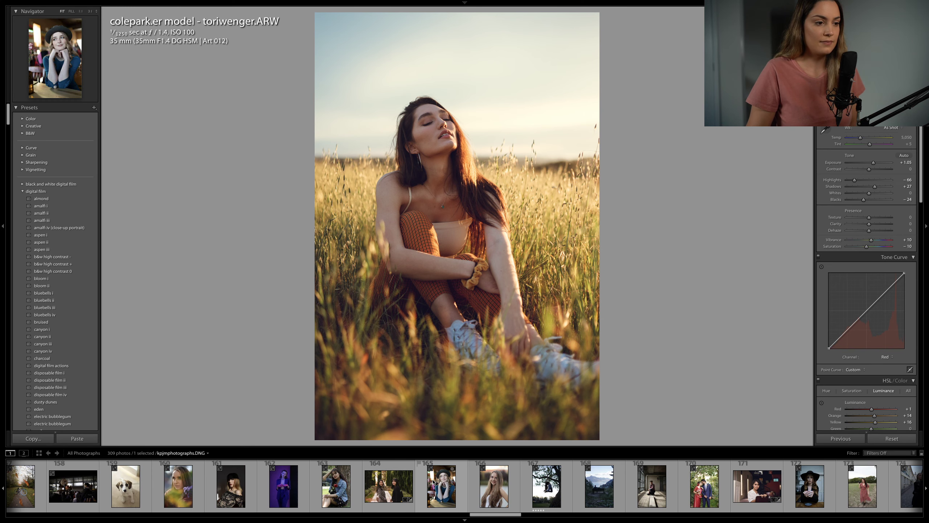
scroll(434, 483, "right", 6)
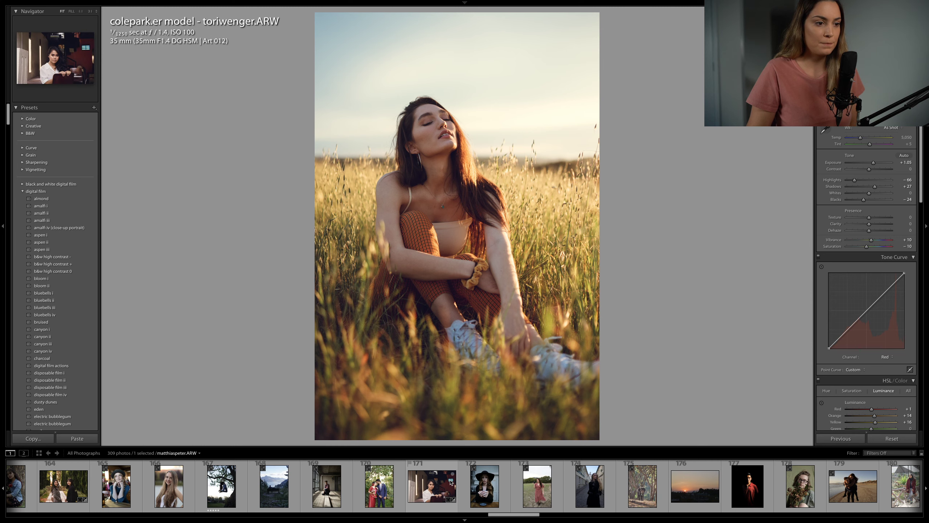
left_click(380, 485)
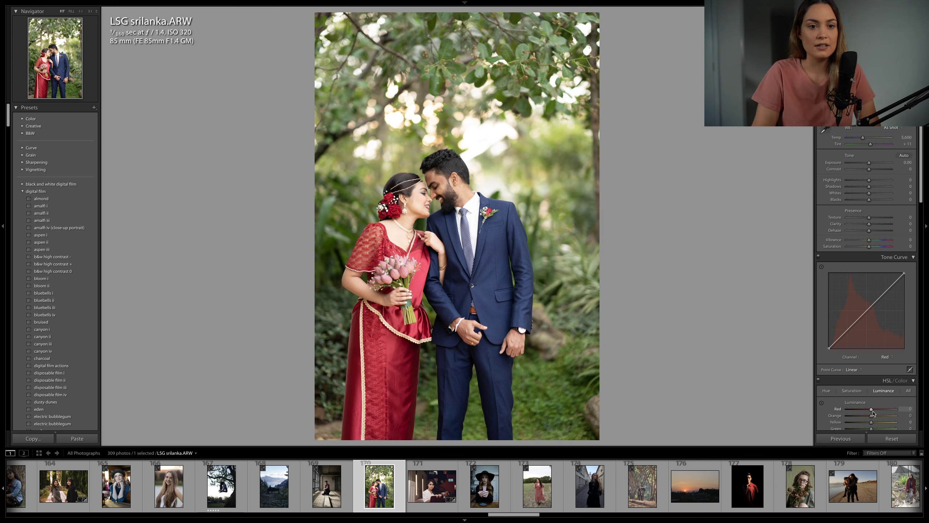
Step: Shape the RGB tone curve by lifting the black point, pulling down the shadows and restoring the midtones and highlights
left_click(887, 356)
left_click(890, 353)
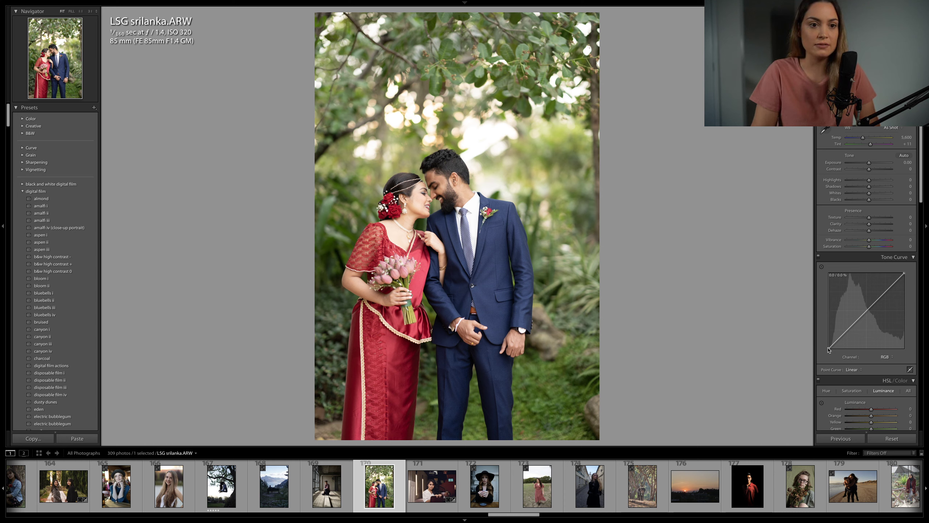
left_click_drag(829, 349, 840, 336)
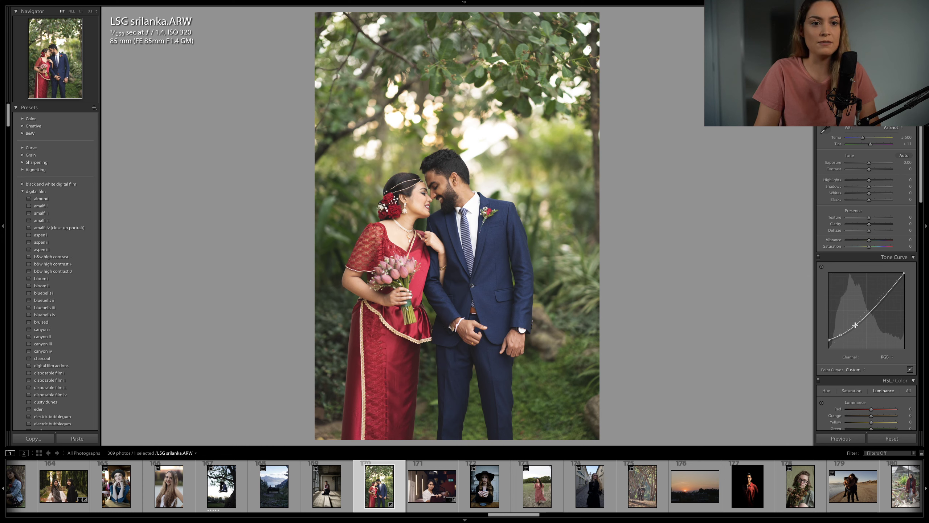
left_click_drag(852, 325, 855, 324)
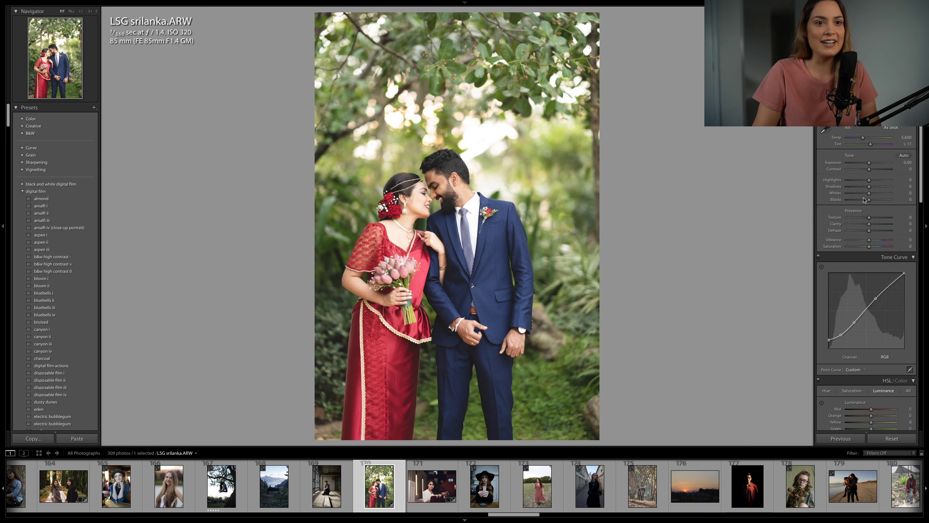
Step: Set highlights to −60, then lower the white point of the RGB tone curve slightly and fine-tune its midtone points
left_click_drag(869, 180, 856, 183)
left_click_drag(907, 273, 906, 277)
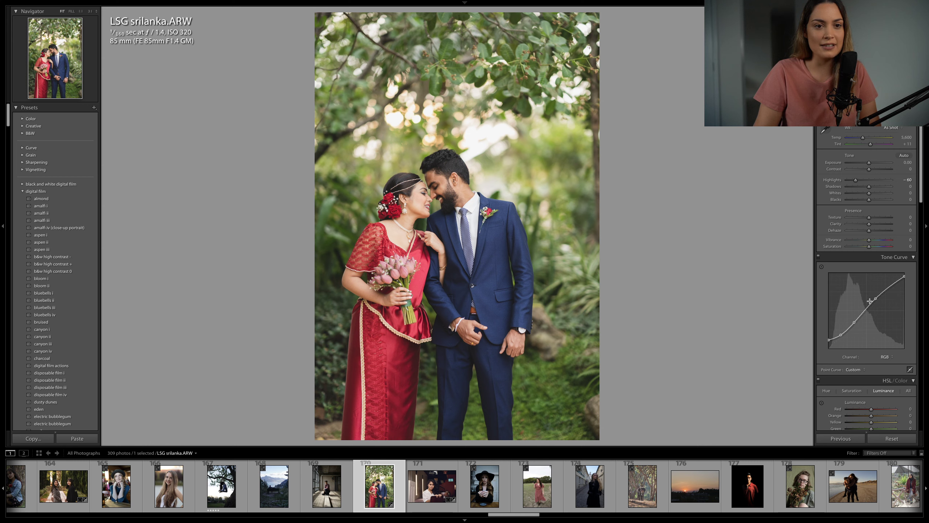
left_click_drag(852, 322, 854, 322)
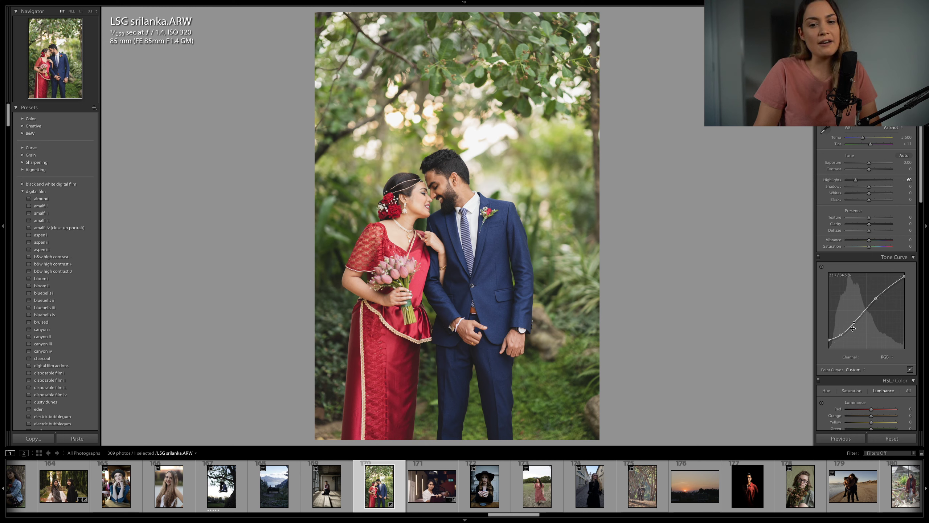
left_click(854, 323)
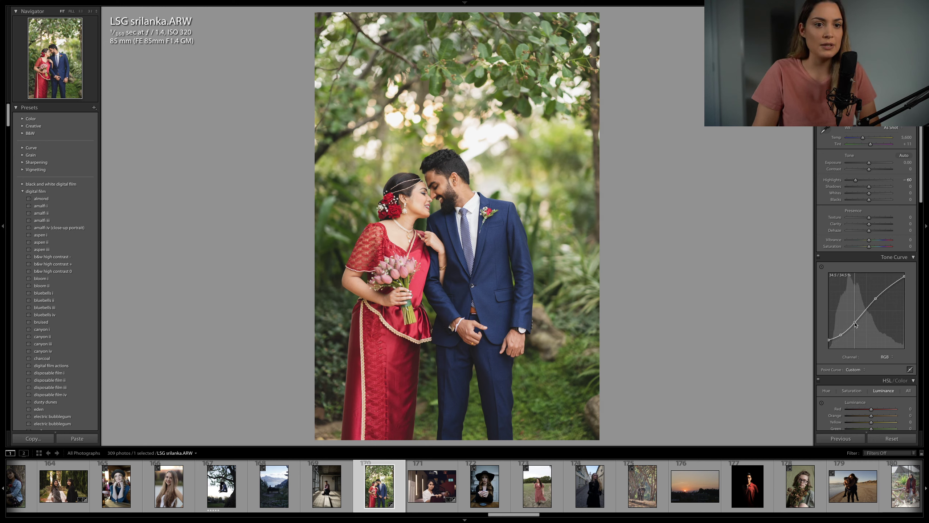
left_click_drag(876, 299, 878, 301)
Step: Set exposure to −0.25, contrast to +25, shadows to +9, whites to −36 and blacks to −12
mouse_move(869, 193)
left_mouse_down()
mouse_move(861, 194)
mouse_move(875, 200)
mouse_move(864, 188)
left_mouse_up()
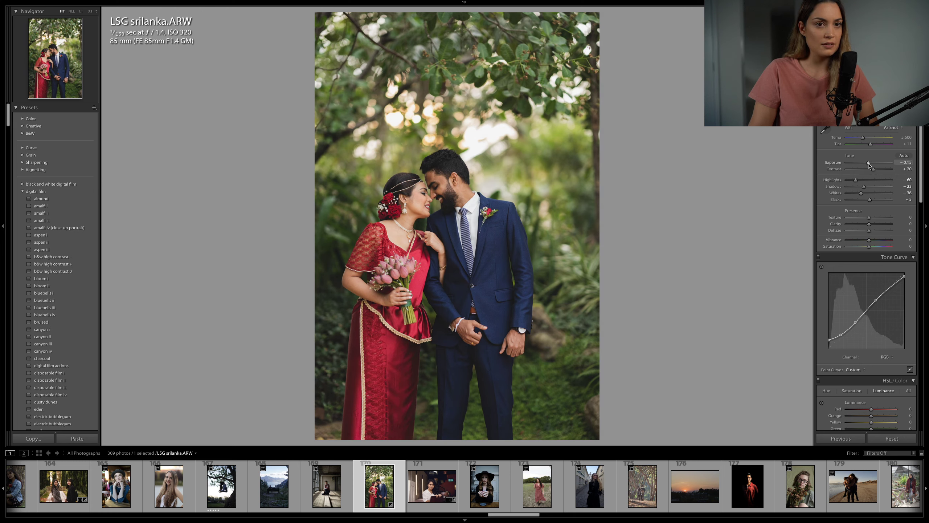
left_click_drag(865, 187, 871, 169)
mouse_move(869, 162)
left_mouse_down()
mouse_move(879, 170)
mouse_move(874, 164)
left_mouse_up()
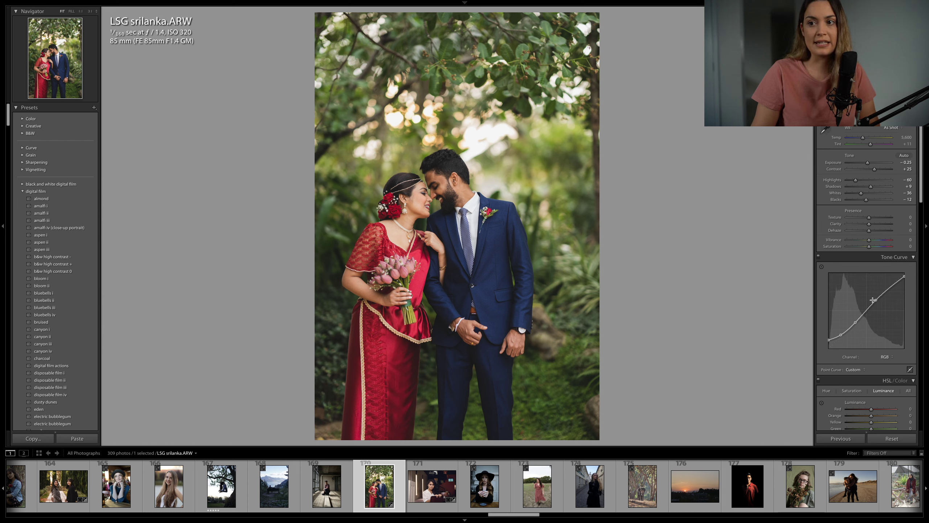
left_click(877, 301)
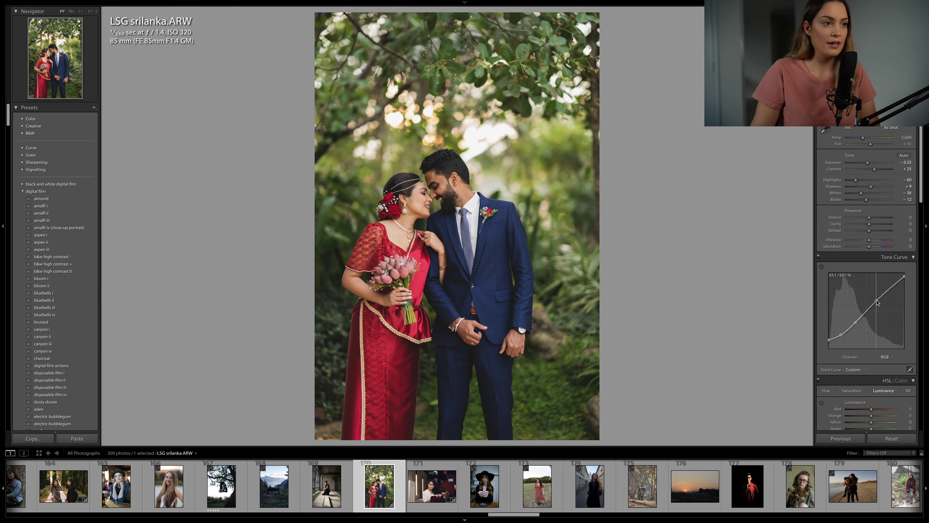
Step: On the blue channel of the tone curve, lift the black point, pull down the shadows and bring the midtones back up
scroll(877, 301, "down", 3)
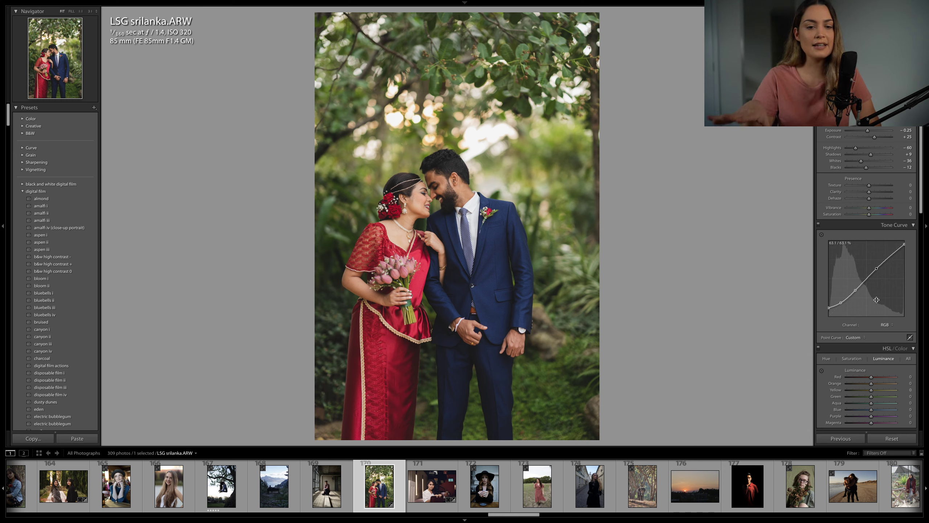
left_click(886, 325)
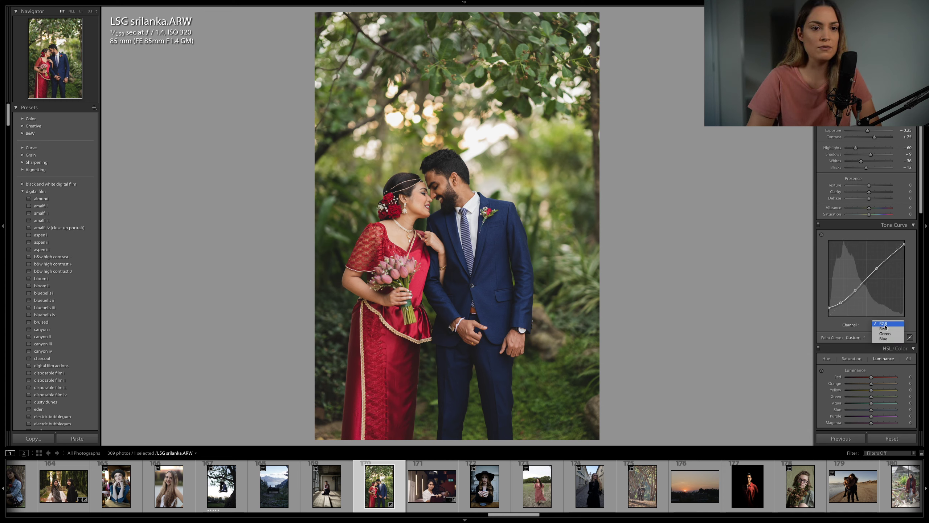
left_click(884, 339)
scroll(868, 293, "down", 1)
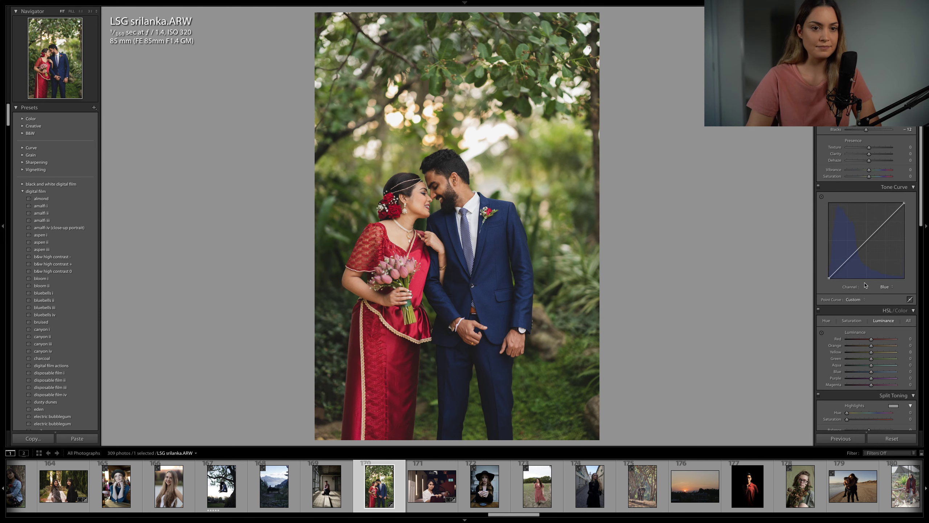
left_click(852, 320)
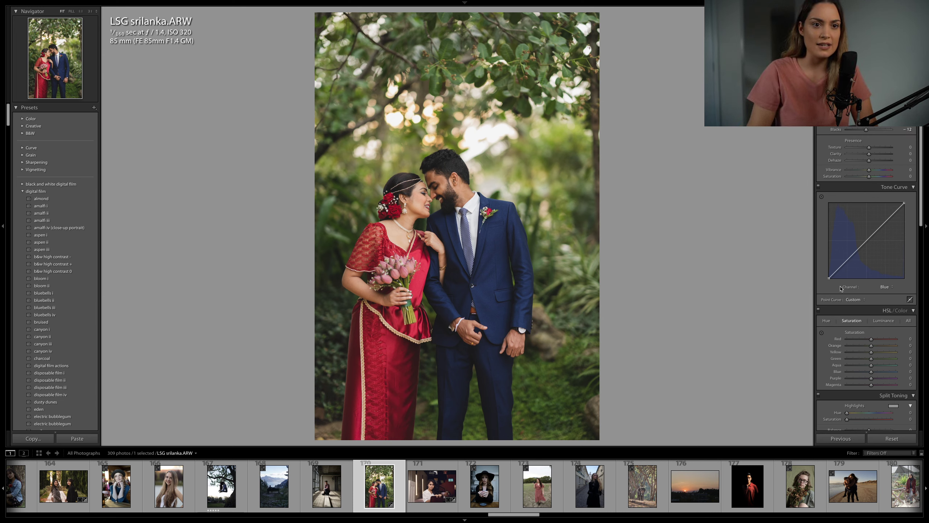
left_click_drag(829, 277, 845, 265)
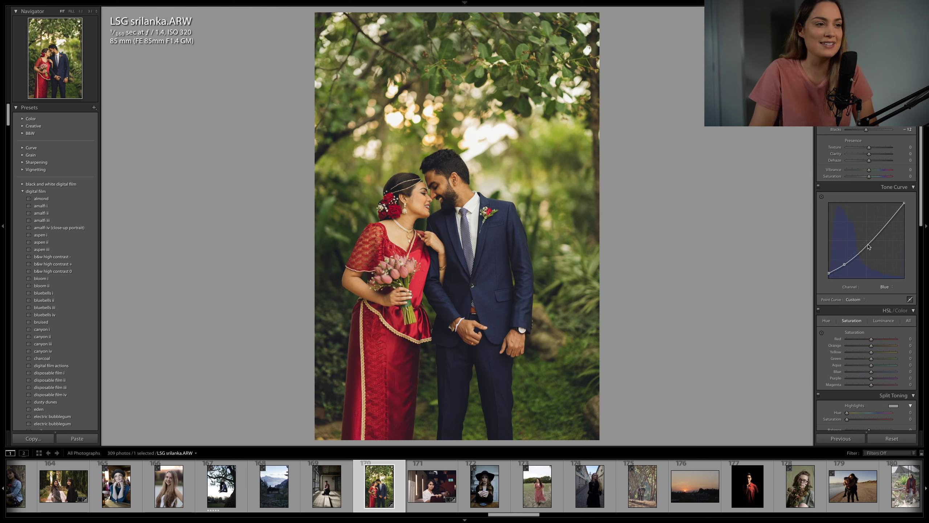
left_click_drag(865, 244, 865, 242)
Step: Switch the tone curve to the green channel and anchor its shadows with a new point
left_click(885, 287)
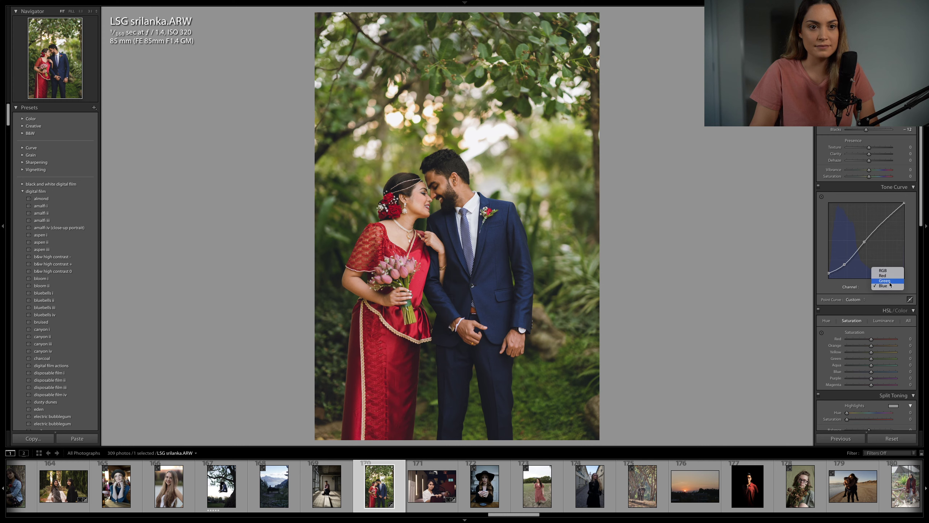
left_click(886, 281)
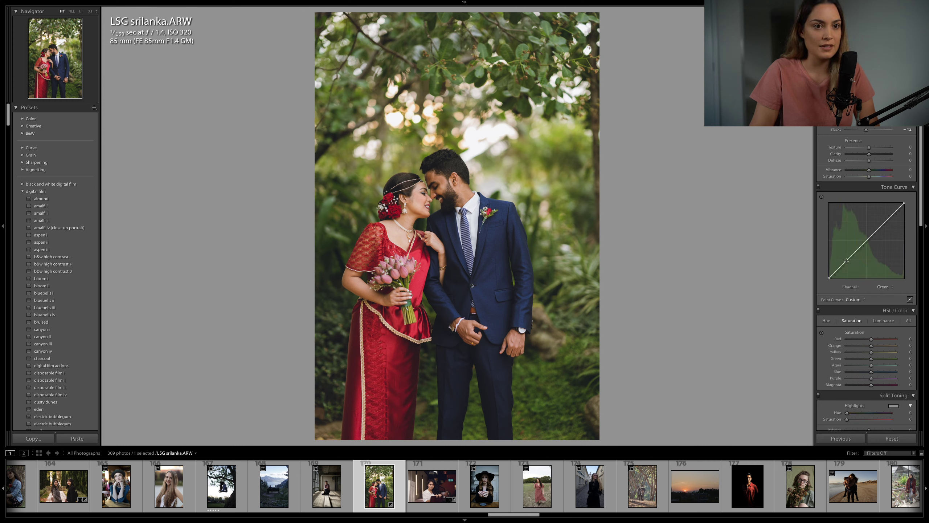
left_click_drag(846, 261, 846, 262)
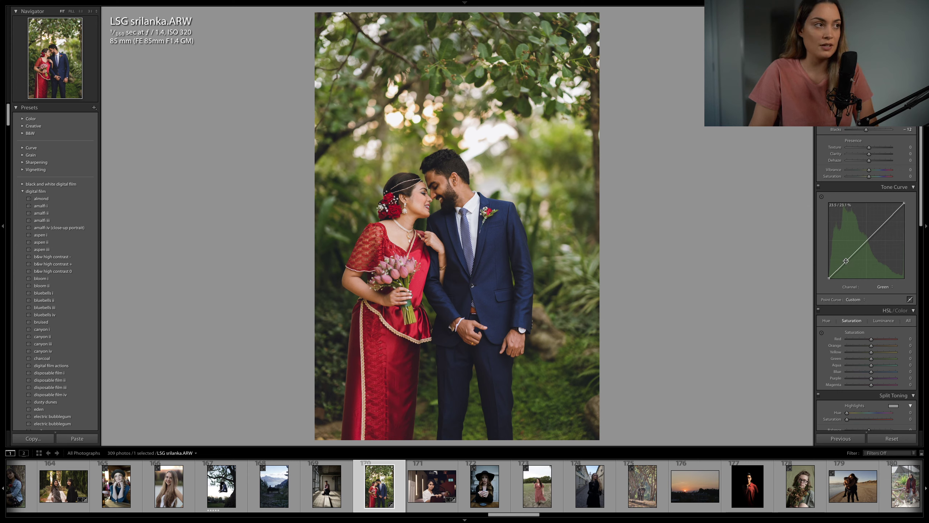
Step: Compare the wedding photo with its unedited version and set highlights to −68
key("backslash")
key("backslash")
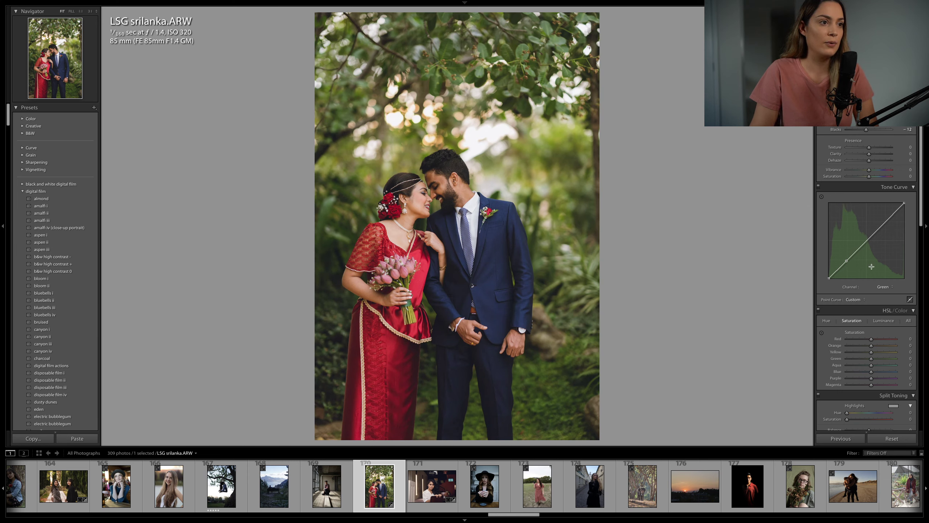
scroll(877, 157, "up", 3)
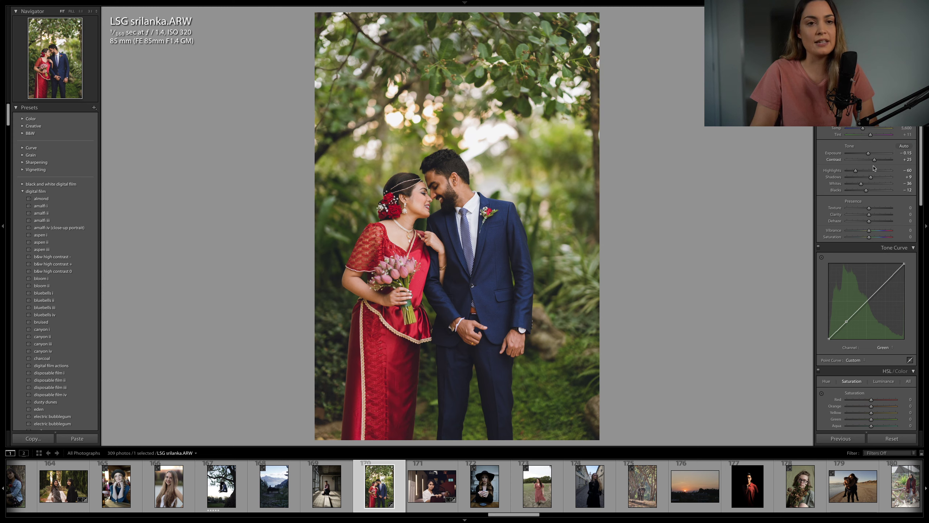
left_click_drag(859, 172, 856, 171)
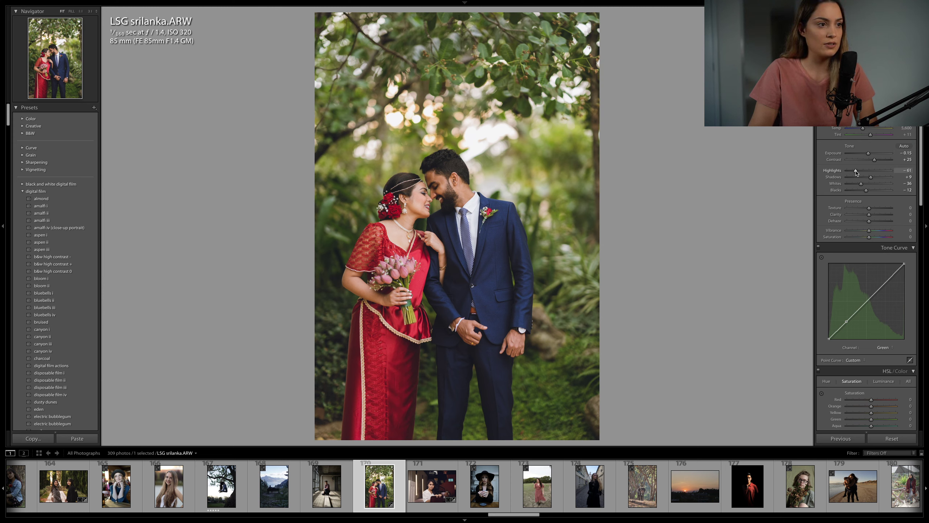
Step: Set the HSL luminance of orange to +12, yellow to +39 and green to −23
scroll(855, 172, "down", 4)
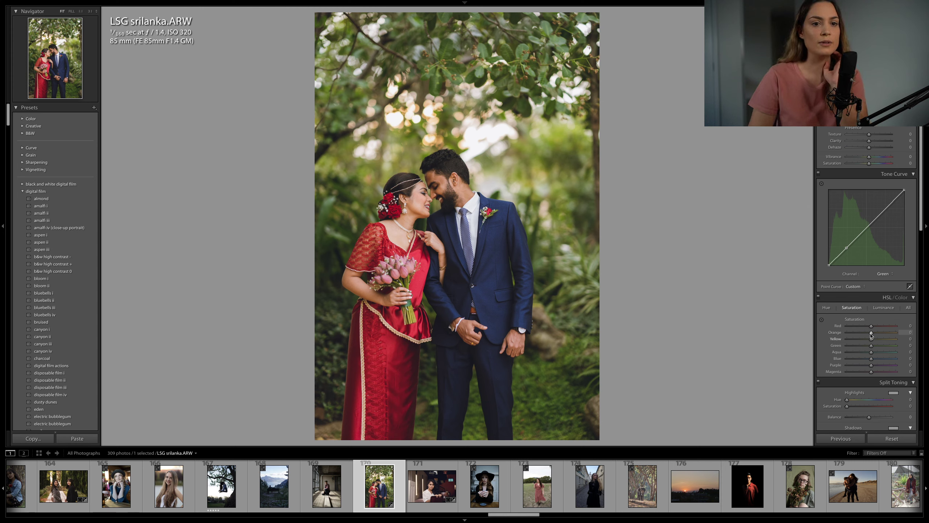
left_click(884, 307)
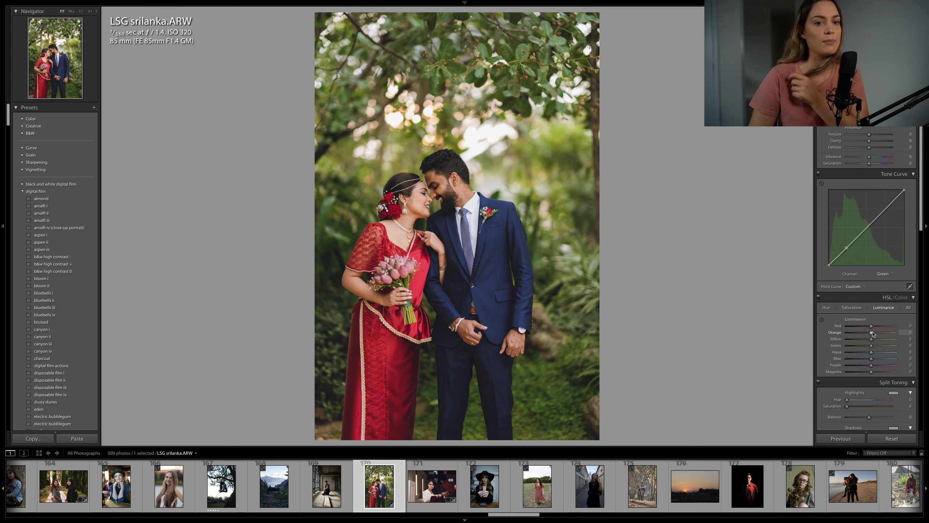
left_click_drag(872, 333, 881, 340)
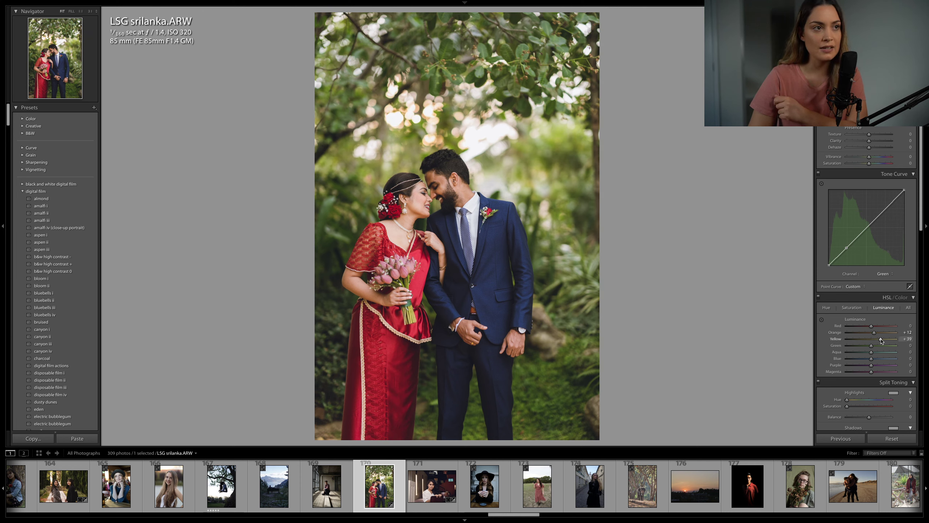
left_click_drag(871, 346, 866, 349)
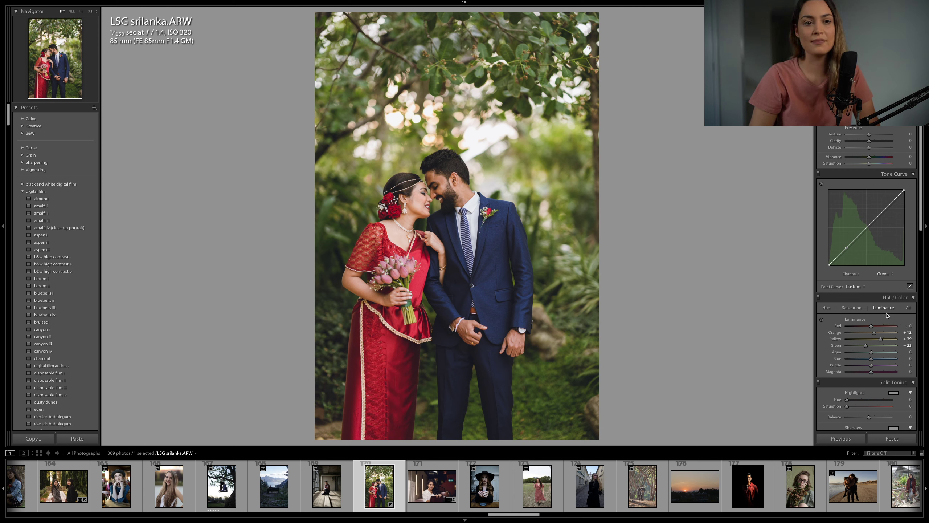
Step: Set the HSL saturation of orange to −9 and yellow to +33, and raise the green saturation
left_click(851, 307)
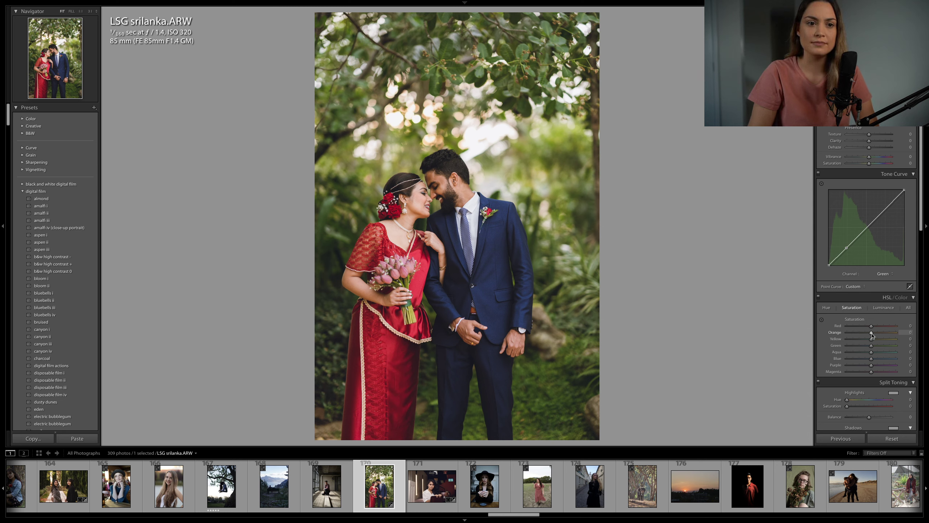
left_click_drag(870, 335, 881, 342)
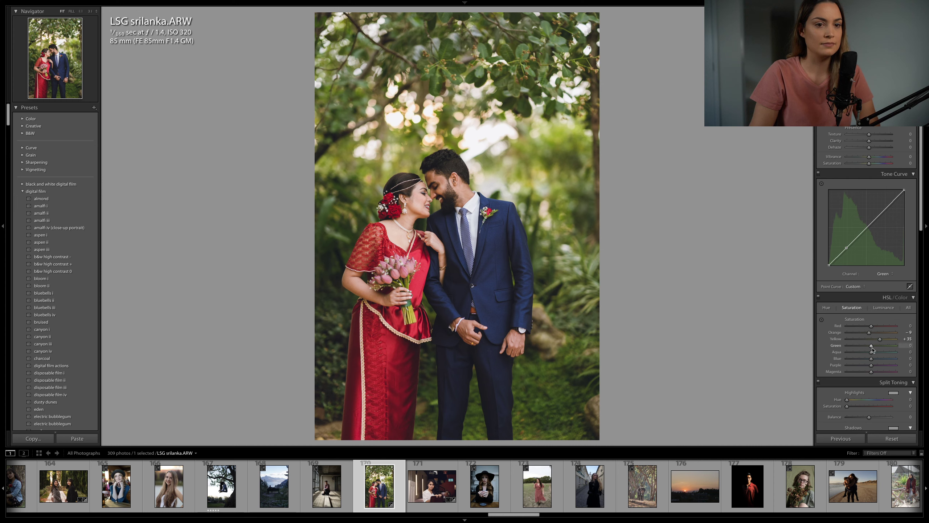
left_click_drag(868, 347, 876, 347)
Step: Shift the HSL hue of green to +7 and yellow to −19
left_click(828, 308)
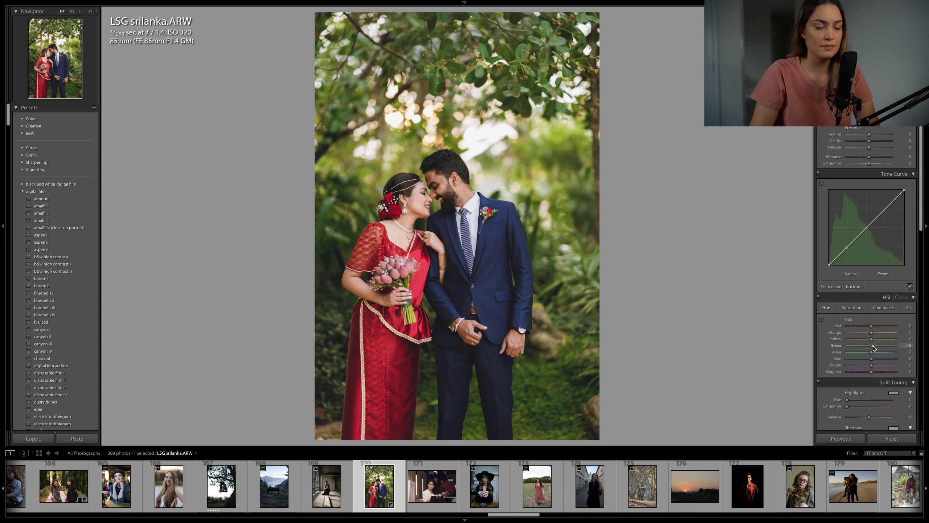
left_click_drag(876, 346, 873, 345)
left_click_drag(874, 338, 868, 341)
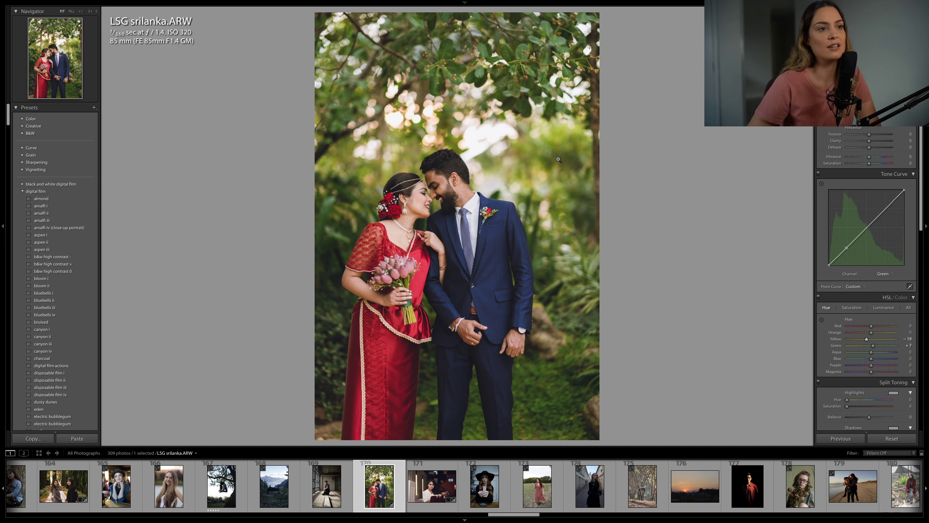
Step: Split-tone the highlights with hue 42 and saturation 12, and the shadows with hue 242 and saturation 8
scroll(855, 358, "down", 3)
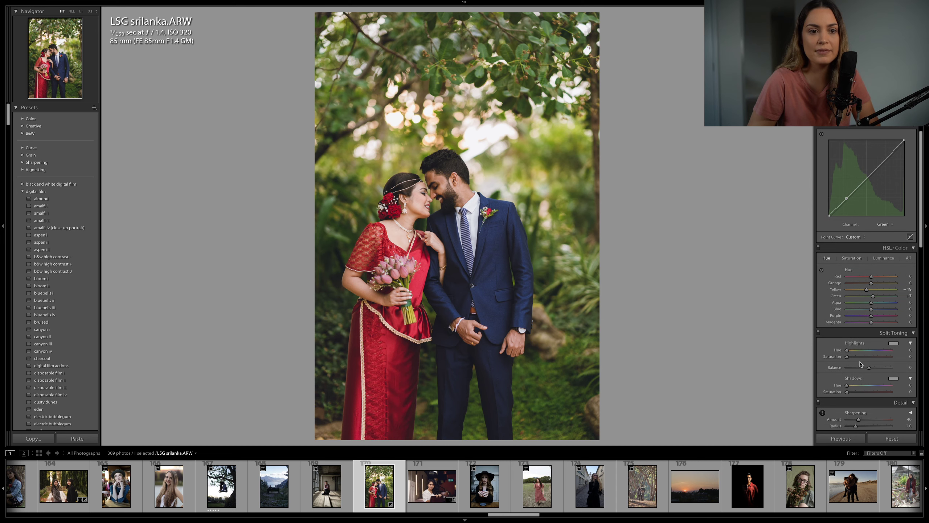
left_click_drag(859, 359, 850, 351)
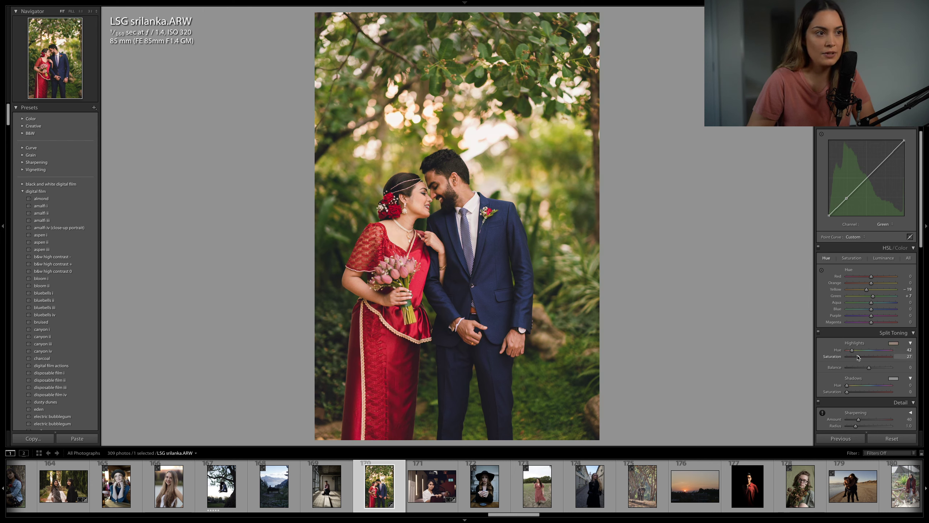
left_click_drag(853, 357, 852, 357)
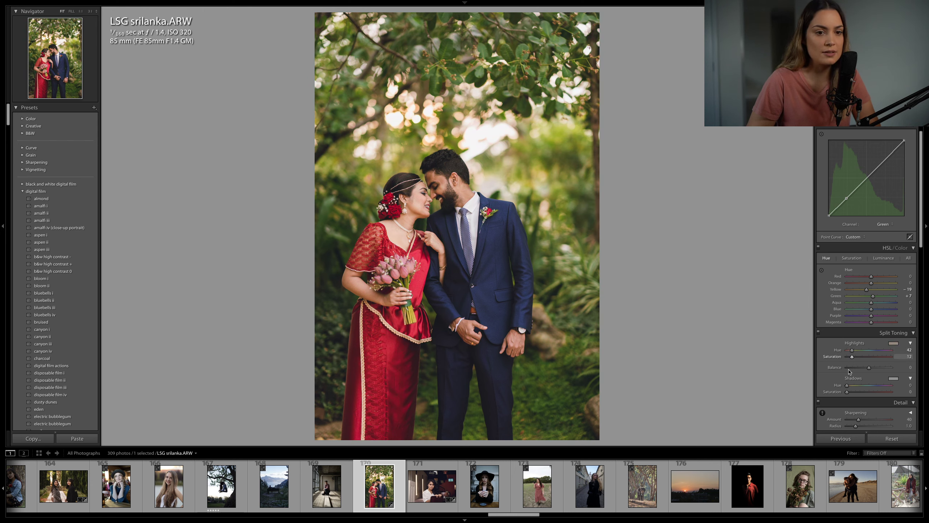
mouse_move(847, 392)
left_mouse_down()
mouse_move(876, 387)
mouse_move(851, 394)
left_mouse_up()
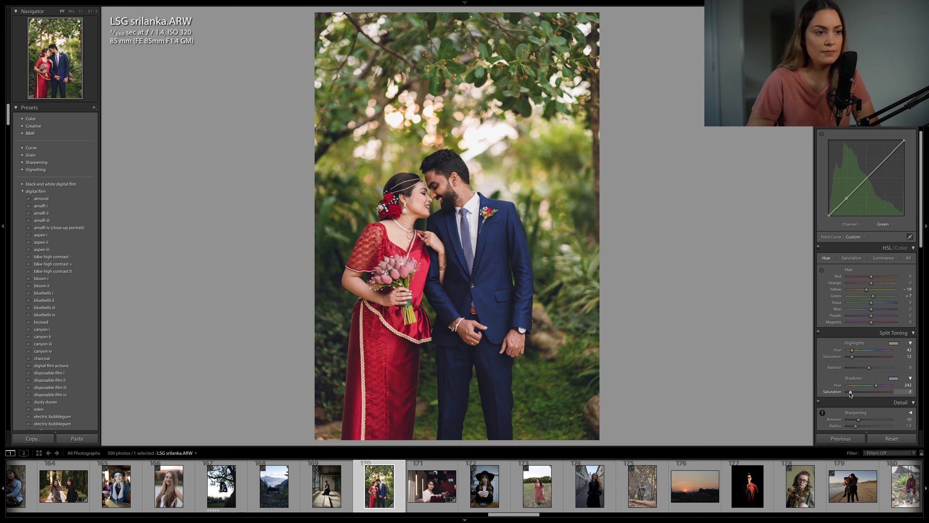
Step: Reduce the photo's overall saturation to −5
scroll(875, 220, "up", 5)
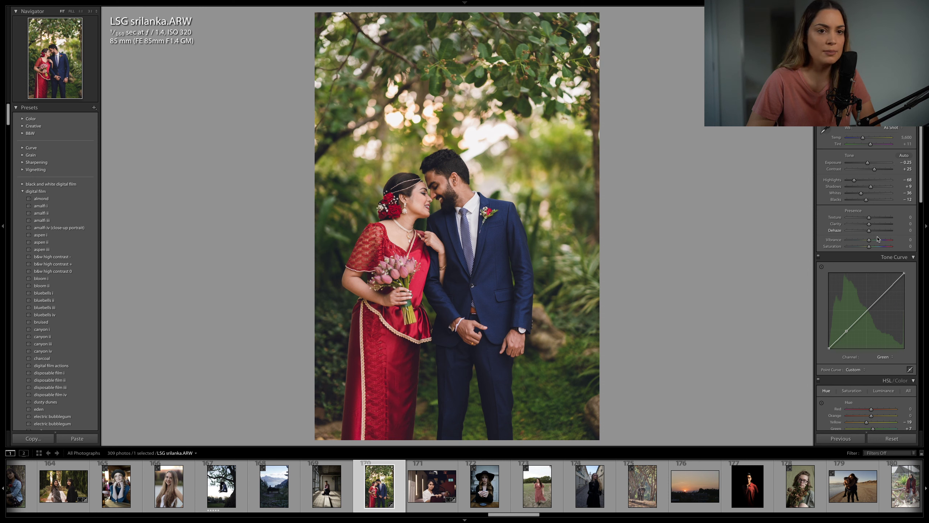
key("Down")
key("Down")
key("Down")
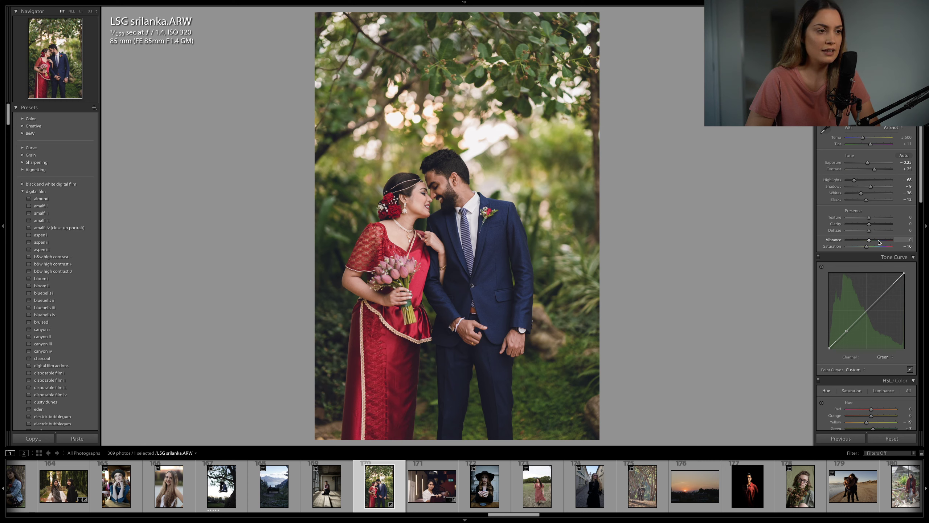
key("Up")
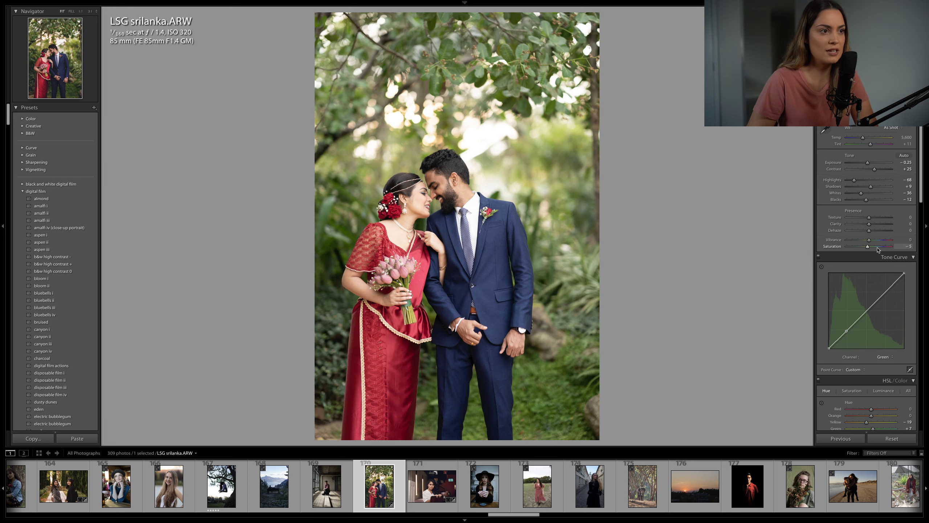
Step: Paint over the groom's face with an adjustment brush of size 11 and raise its exposure
key("k")
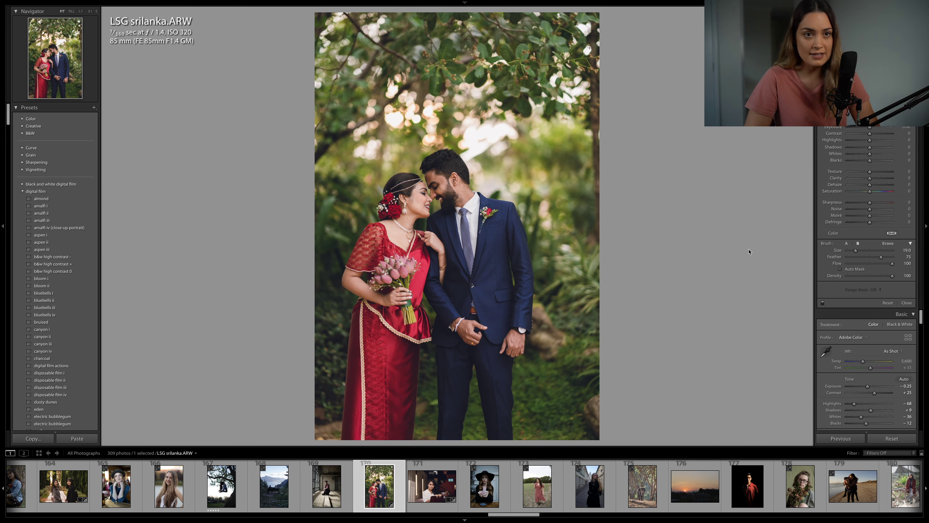
scroll(443, 183, "down", 3)
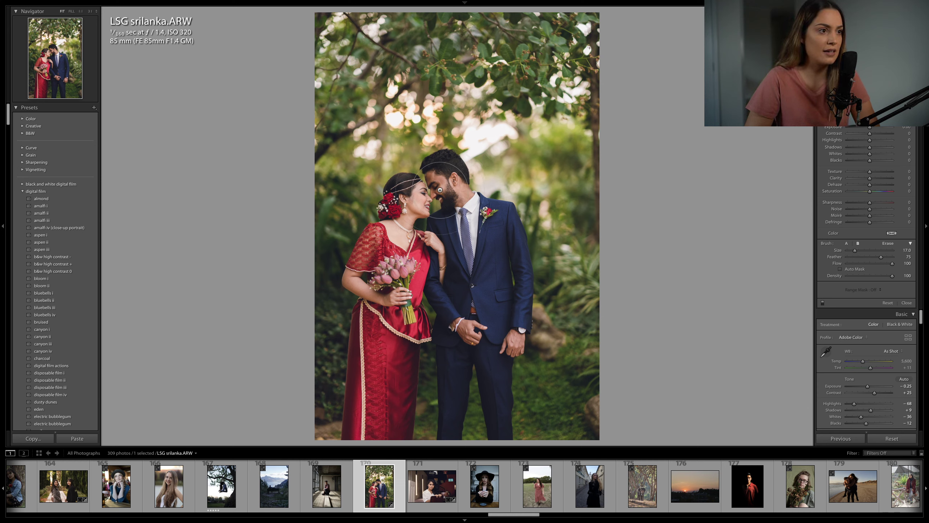
scroll(442, 182, "down", 1)
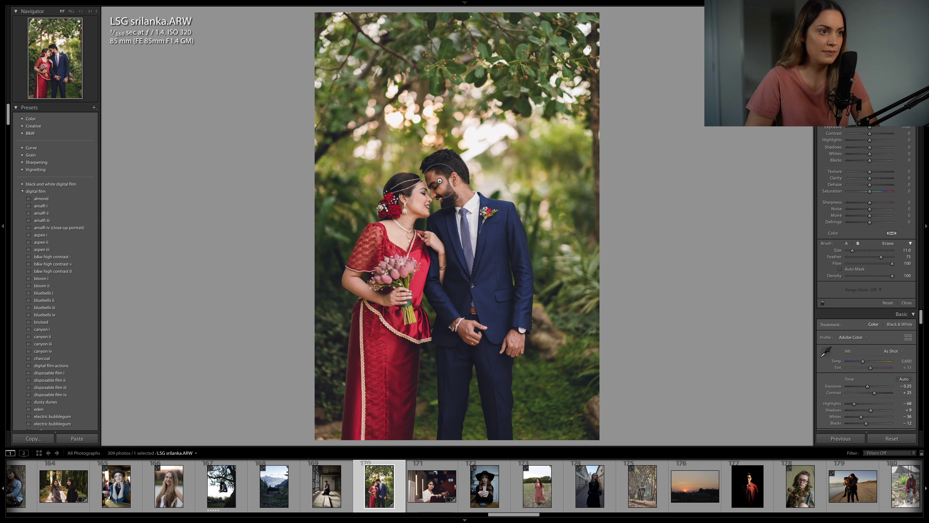
left_click_drag(440, 181, 437, 187)
left_click_drag(870, 127, 879, 131)
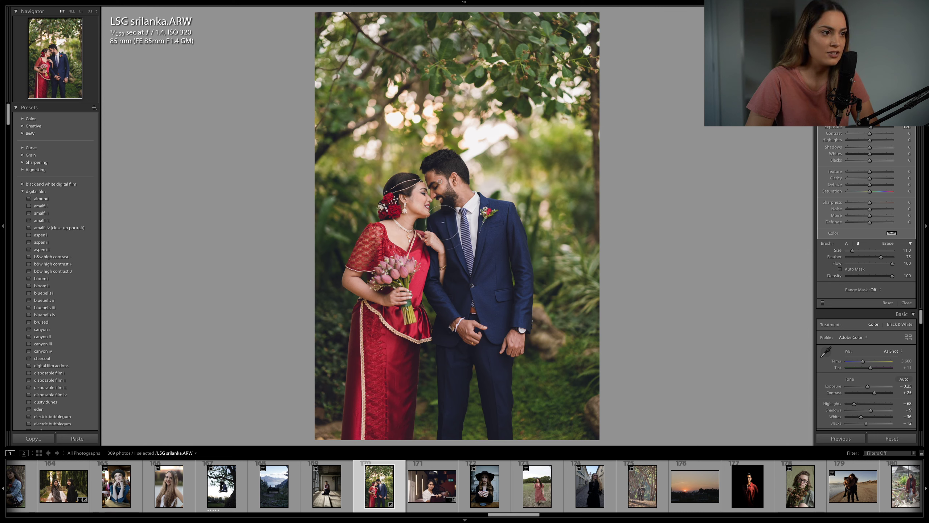
Step: Paint a separate size 6 brush adjustment across the groom's face, adjust its exposure and finish the brushing
scroll(444, 214, "down", 3)
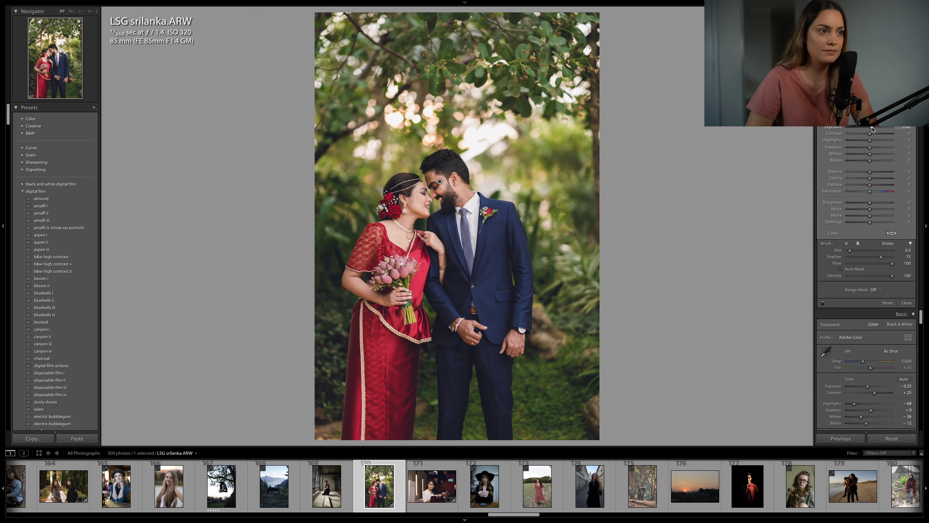
left_click(893, 95)
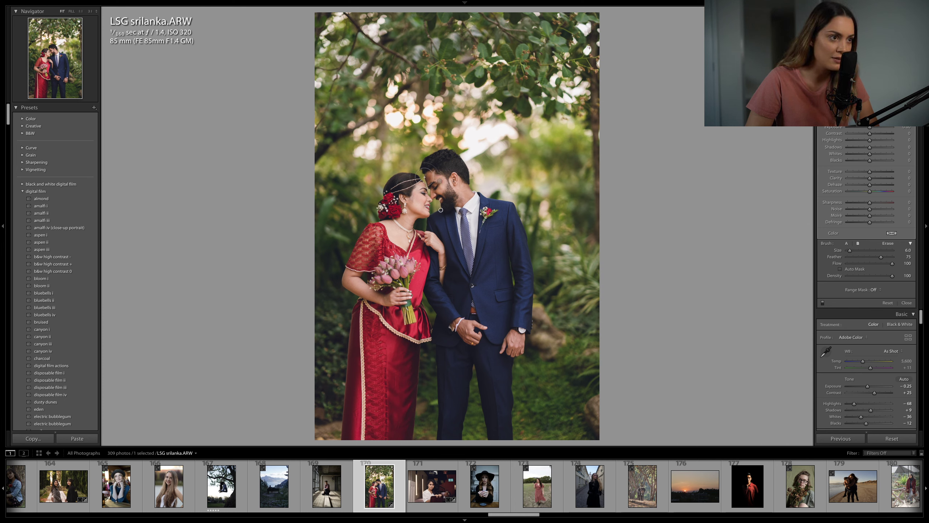
left_click_drag(439, 181, 430, 178)
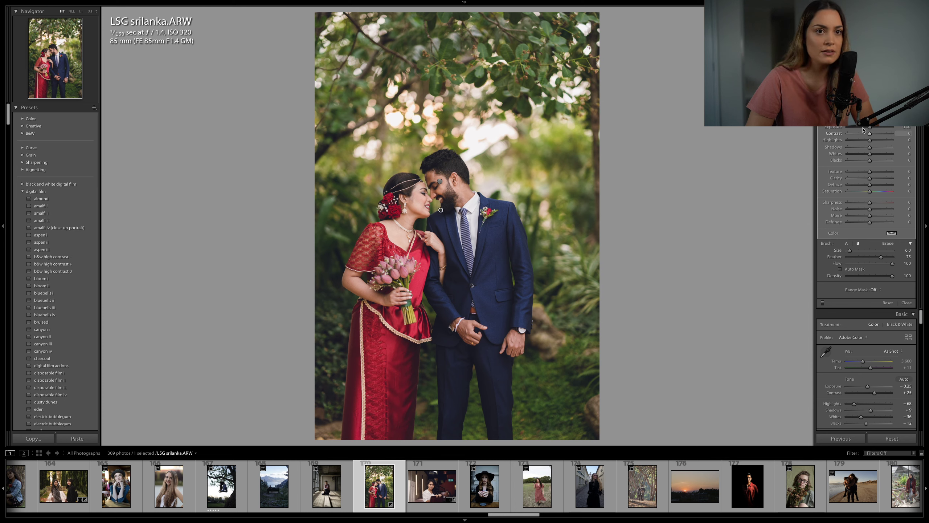
left_click_drag(863, 128, 866, 128)
key("k")
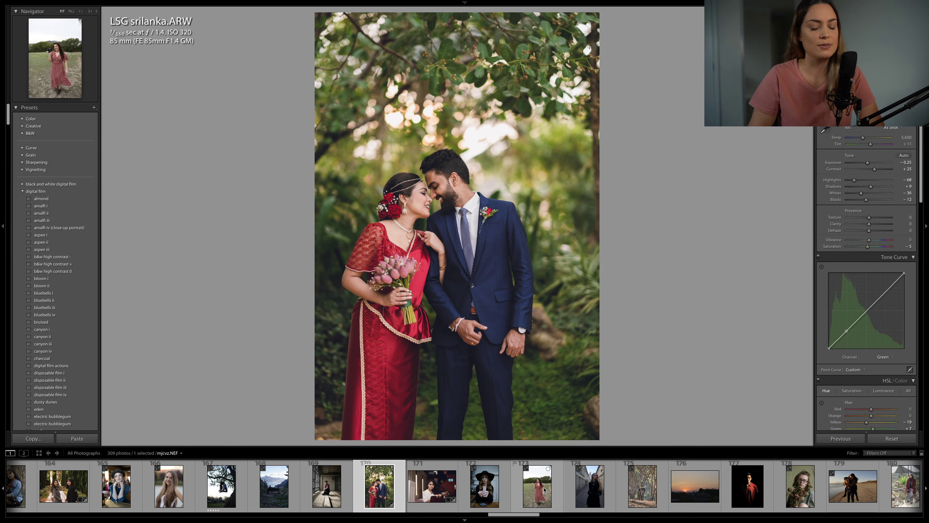
Step: Browse back through the earlier submissions and open szphoto_.CR2, the portrait of the woman resting her face in her hands
scroll(543, 490, "up", 4)
scroll(544, 490, "up", 7)
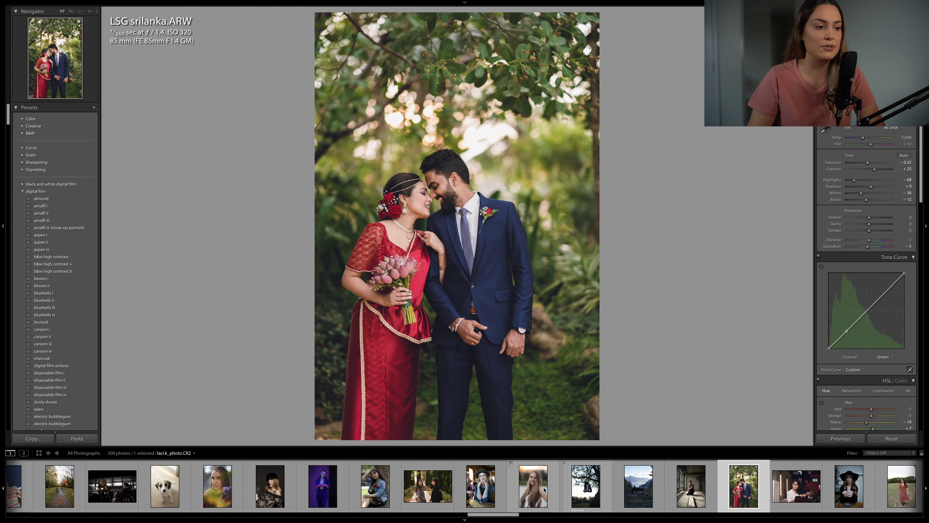
scroll(544, 490, "up", 10)
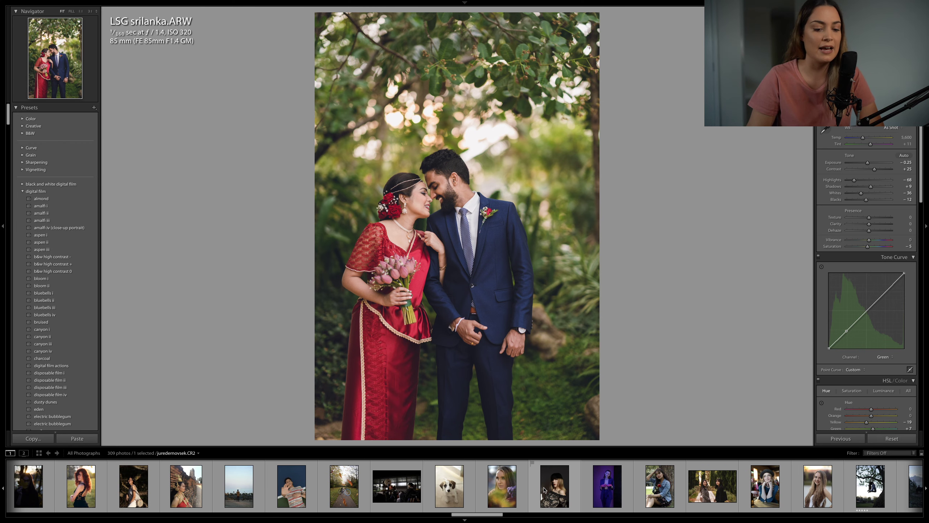
scroll(544, 489, "up", 10)
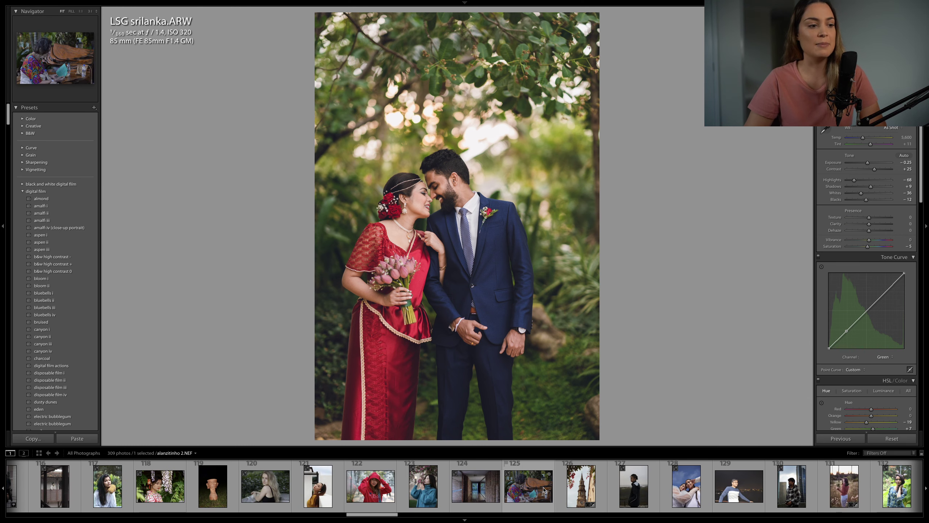
scroll(543, 490, "up", 10)
scroll(543, 490, "up", 10)
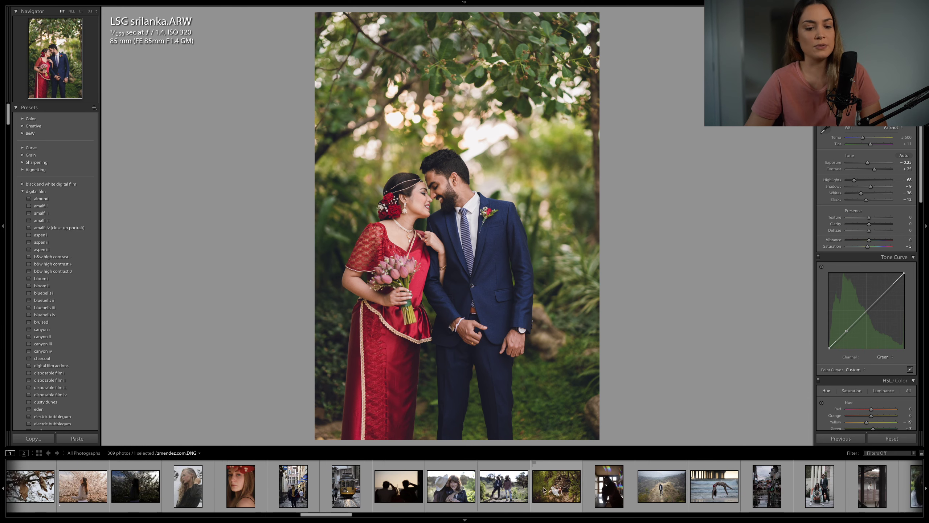
scroll(544, 490, "up", 5)
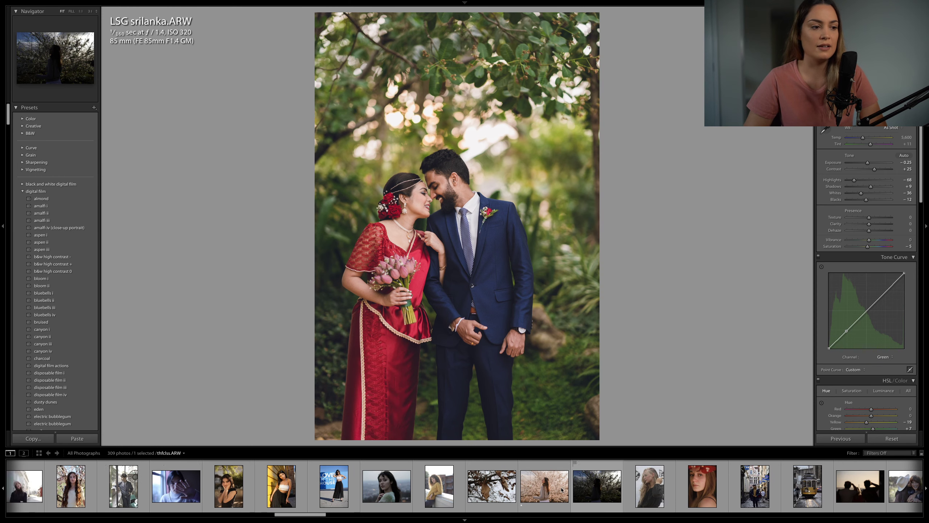
scroll(562, 490, "up", 3)
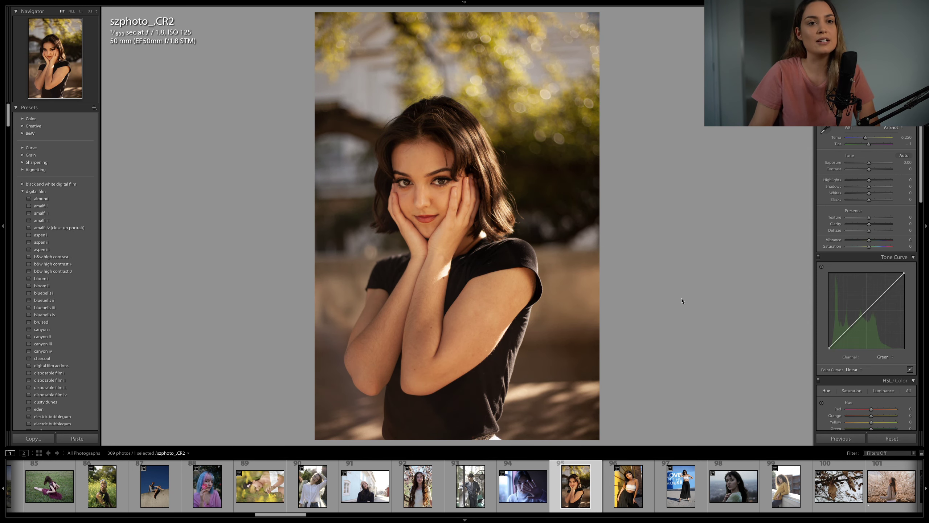
Step: Switch the tone curve to the RGB channel and sharpen the portrait with amount 67 and radius 1.4, checking her face up close
left_click(883, 356)
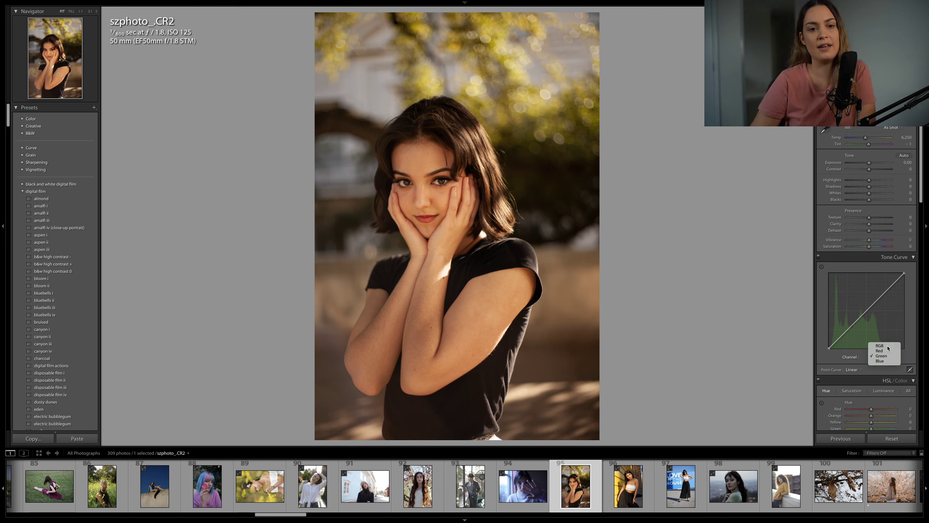
left_click(882, 346)
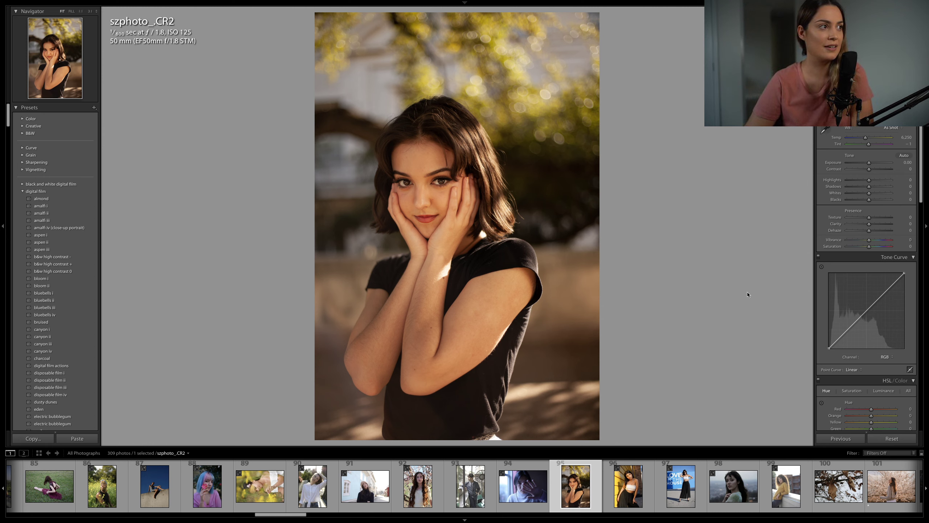
left_click(432, 197)
left_click_drag(459, 242, 457, 212)
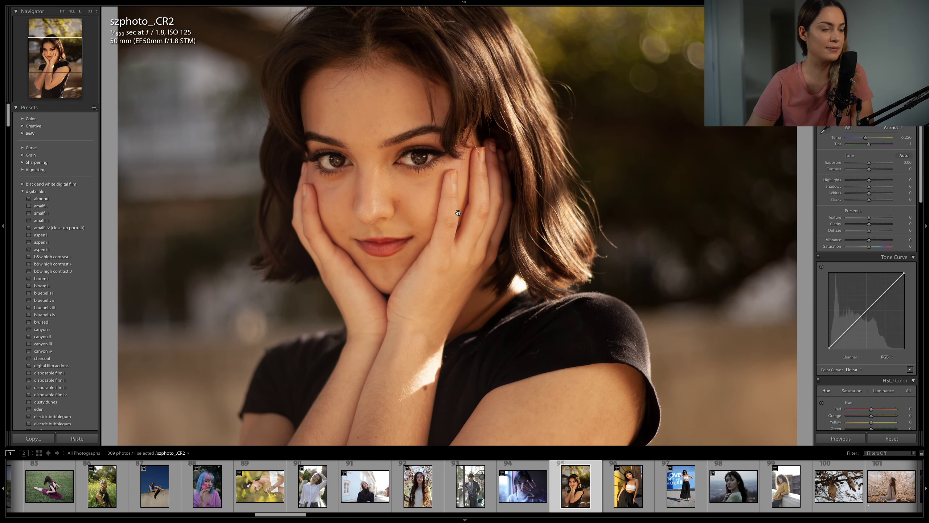
scroll(886, 273, "down", 5)
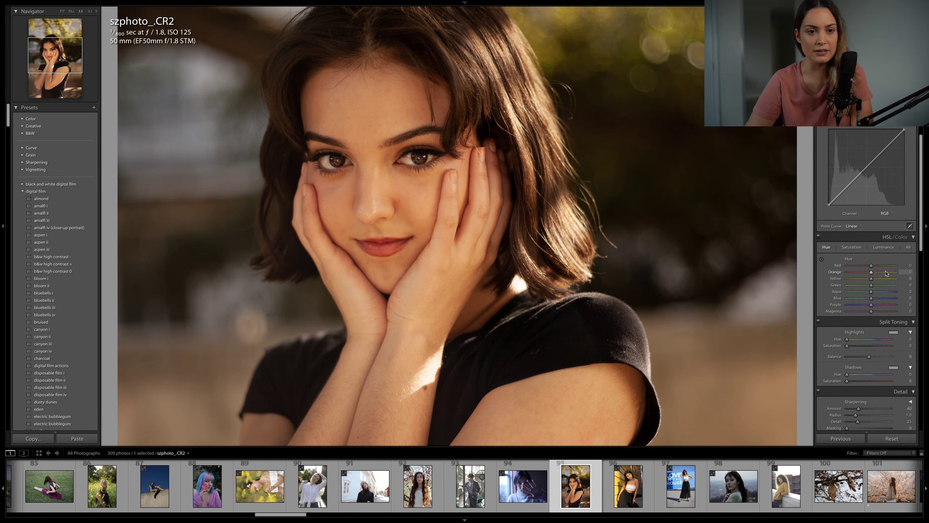
left_click_drag(869, 373, 867, 369)
left_click_drag(856, 376, 864, 377)
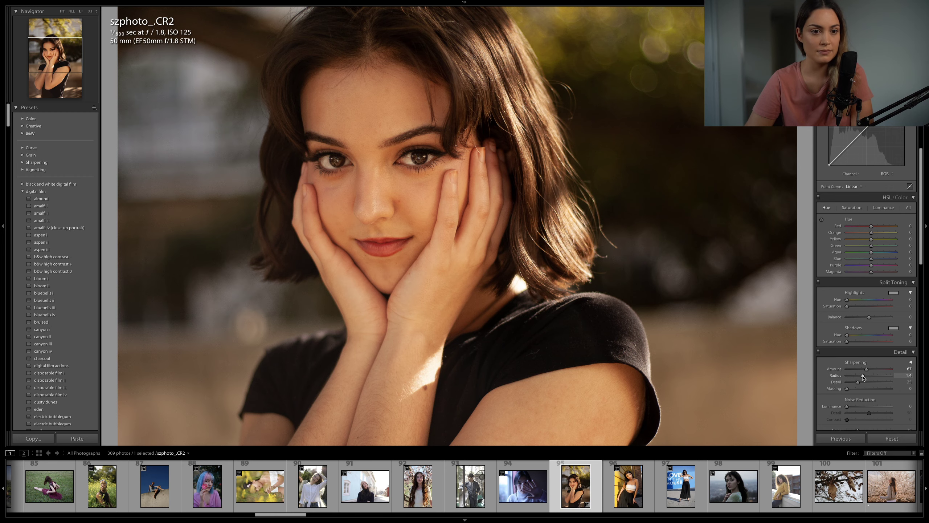
left_click(437, 235)
left_click(417, 202)
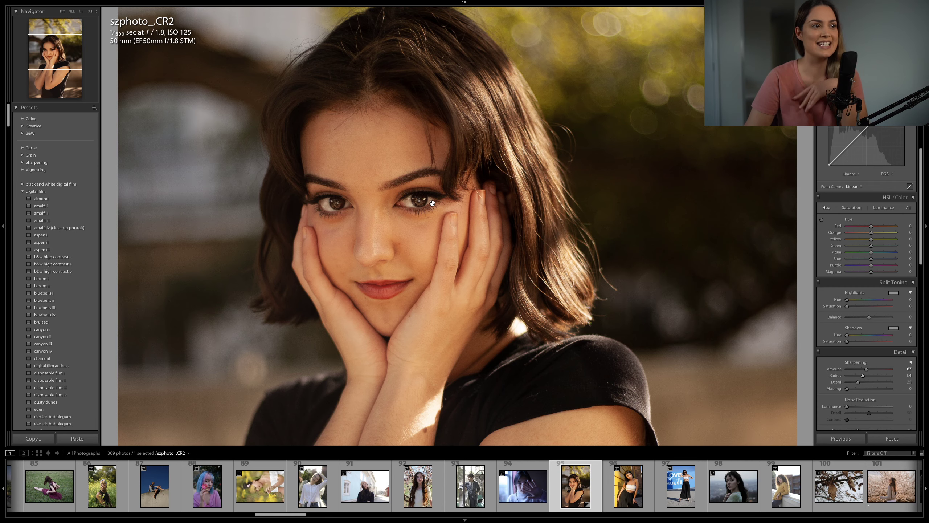
left_click(585, 290)
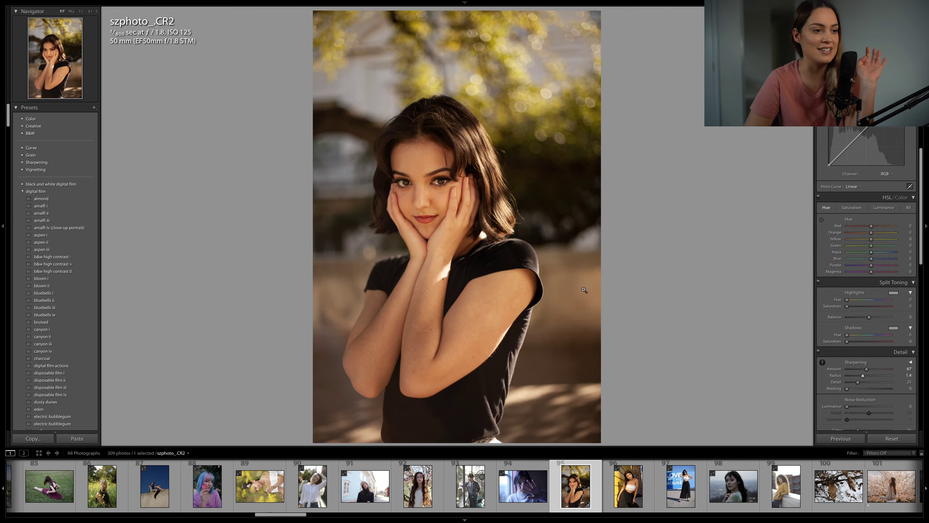
Step: Set the portrait's exposure to +0.35, highlights to −53, shadows to +34 and blacks to −30
scroll(873, 322, "up", 3)
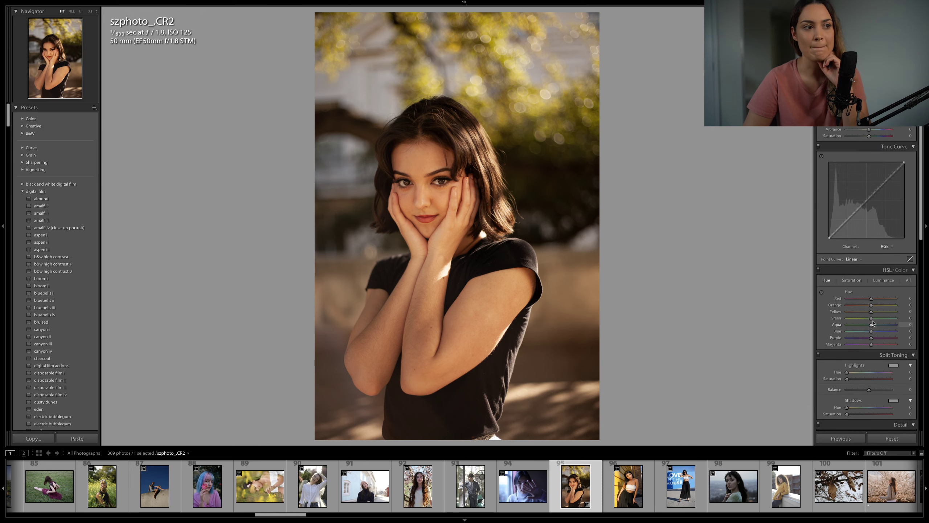
scroll(873, 323, "up", 4)
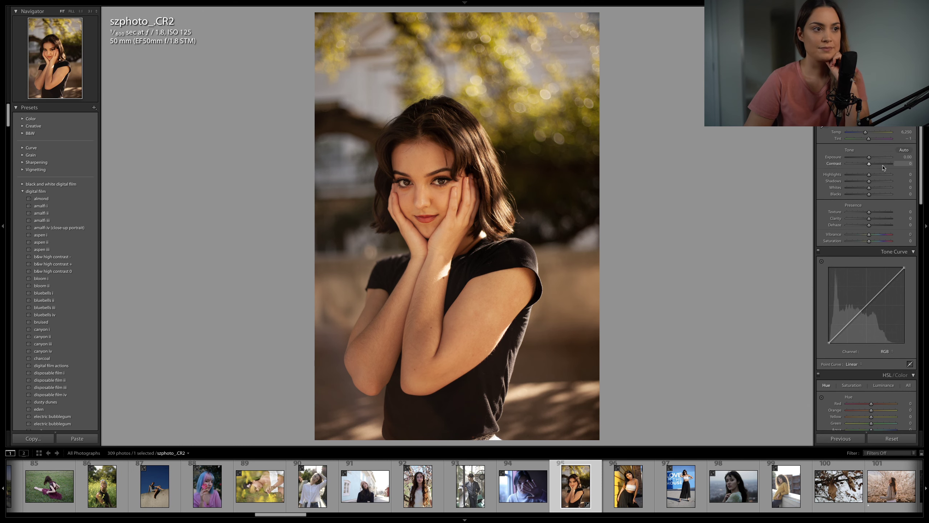
scroll(883, 167, "up", 1)
left_click_drag(870, 162, 876, 188)
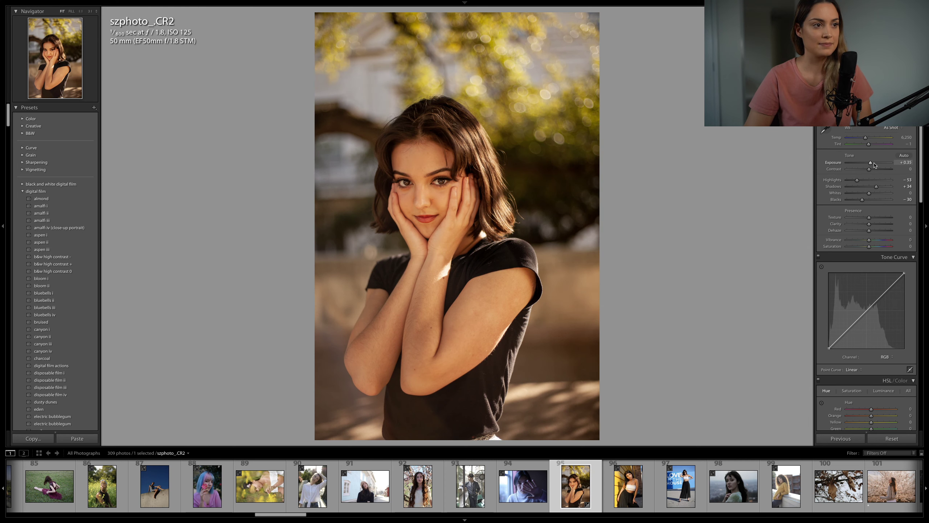
Step: Cool the white balance temperature to 5,800 and reduce contrast to −15, keeping exposure at +0.35
key("Down")
key("Down")
key("Down")
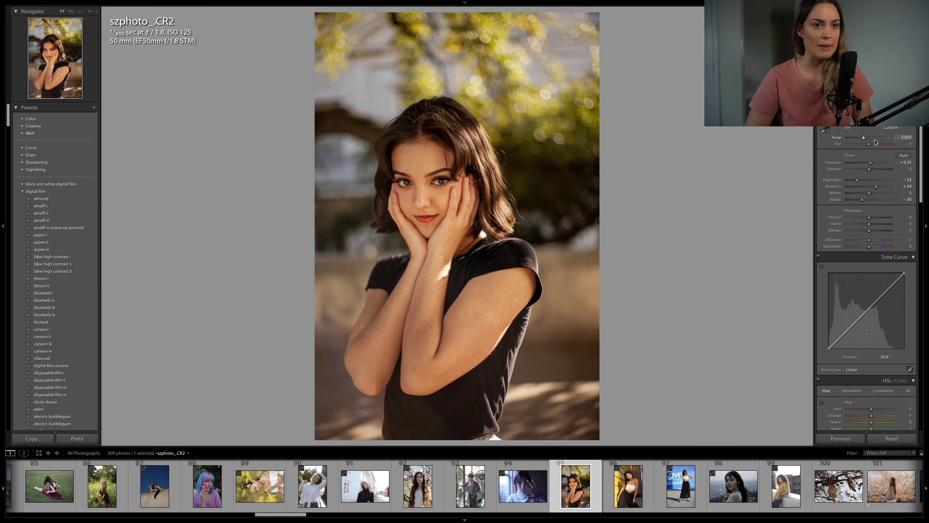
key("Down")
key("Down")
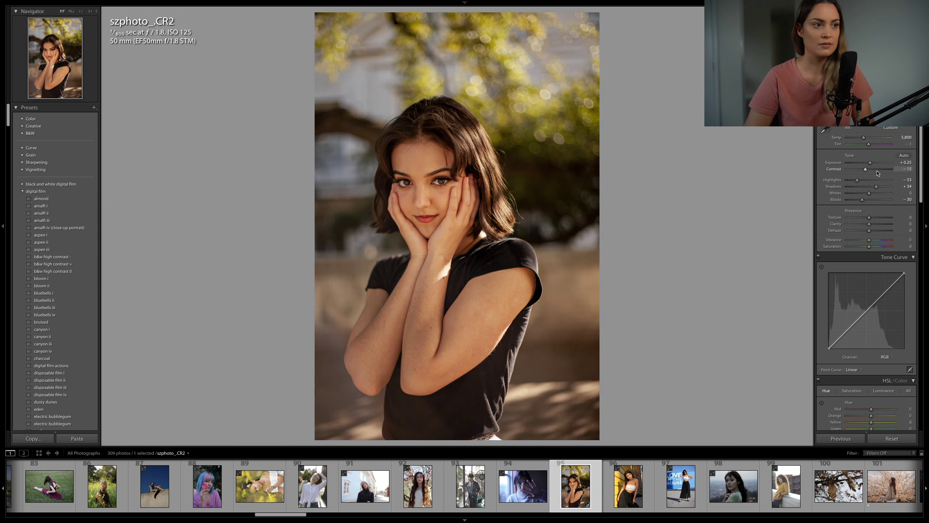
key("Up")
key("Up")
Step: Shape the RGB tone curve with a lifted black point, a lowered white point and anchor points in the shadows, midtones and highlights
scroll(843, 286, "down", 3)
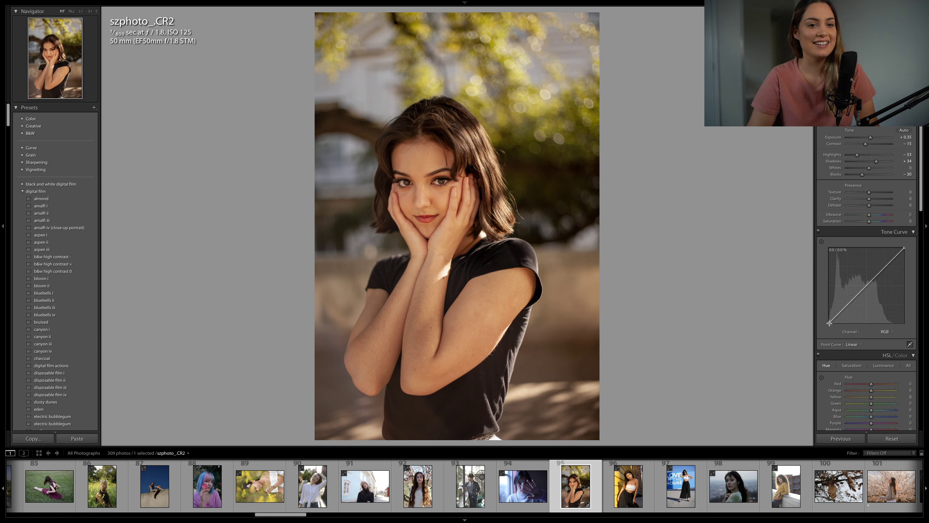
left_click_drag(828, 322, 845, 307)
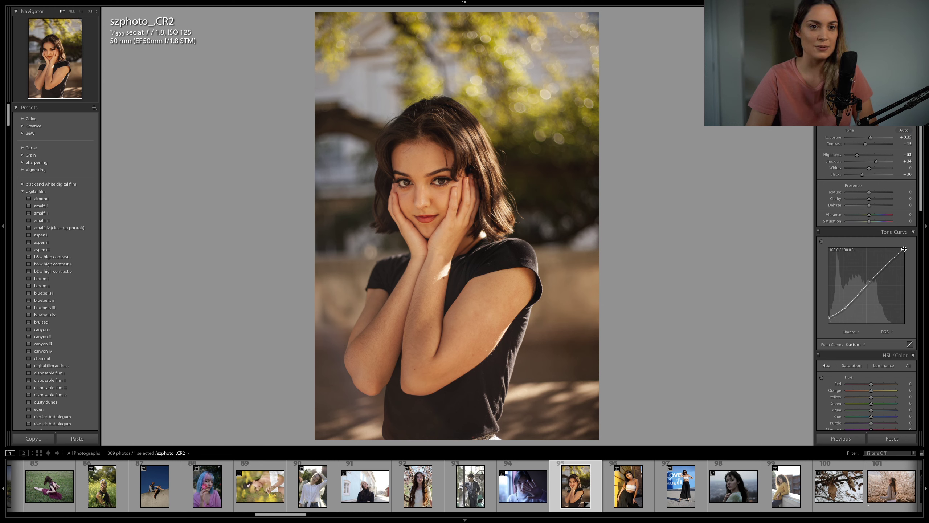
left_click_drag(904, 248, 906, 253)
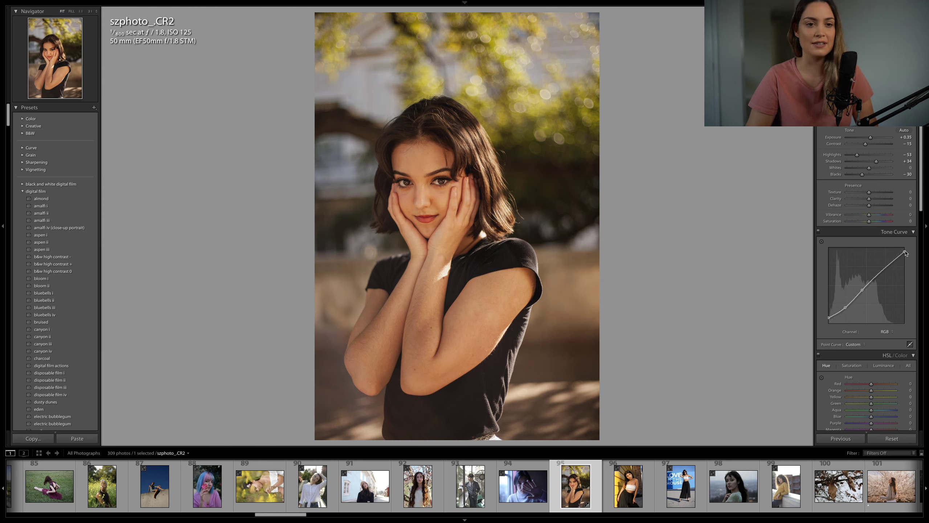
left_click(888, 265)
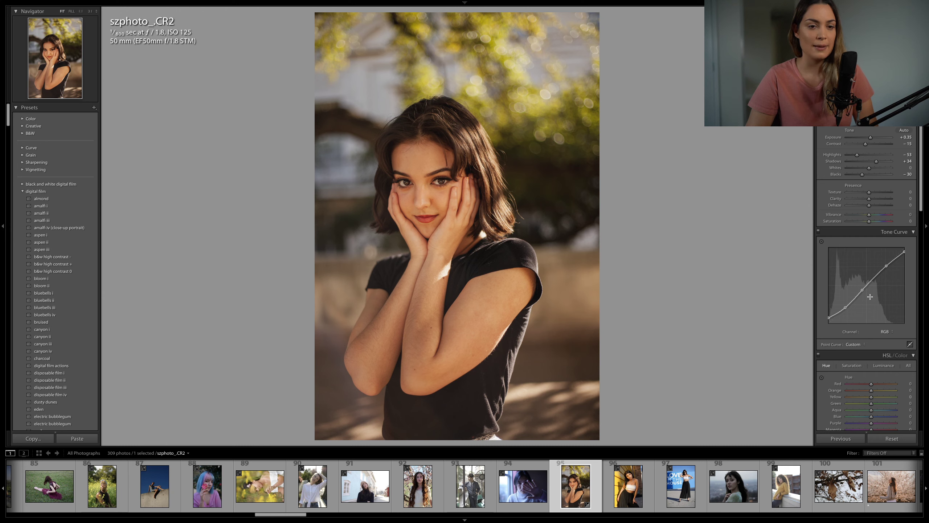
left_click_drag(863, 291, 844, 310)
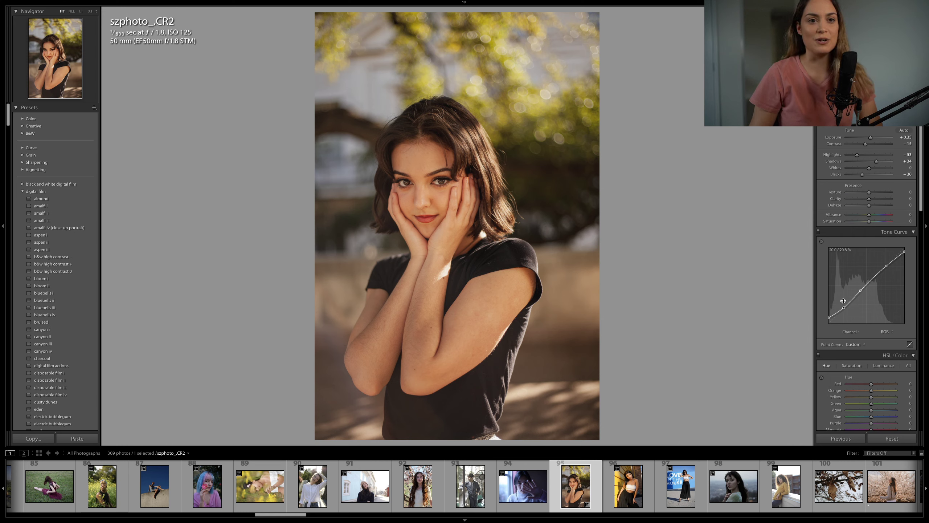
Step: Try a blue channel curve with a raised black point, a lowered white point and points through the shadows and upper midtones
left_click(886, 332)
left_click(888, 345)
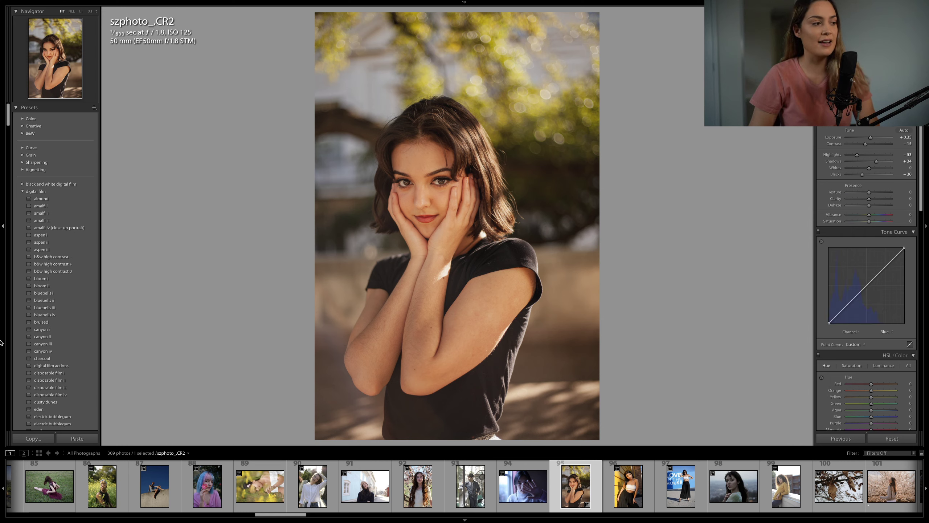
left_click(59, 344)
key("ctrl+z")
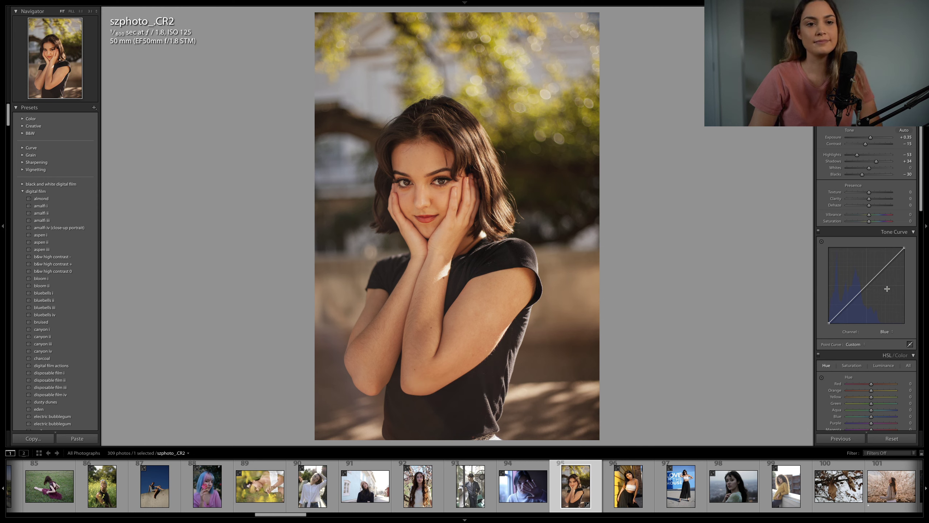
left_click(886, 334)
left_click(888, 334)
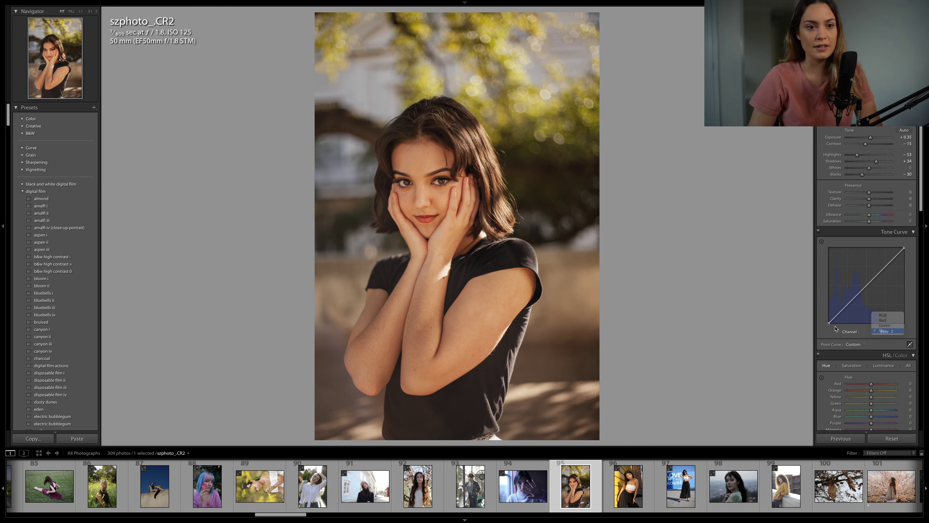
left_click_drag(829, 324, 829, 316)
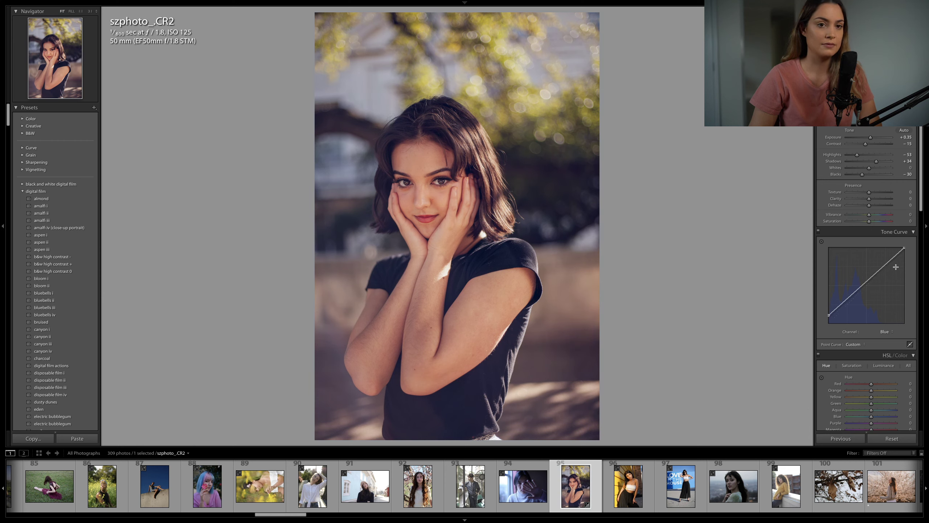
left_click_drag(905, 250, 905, 258)
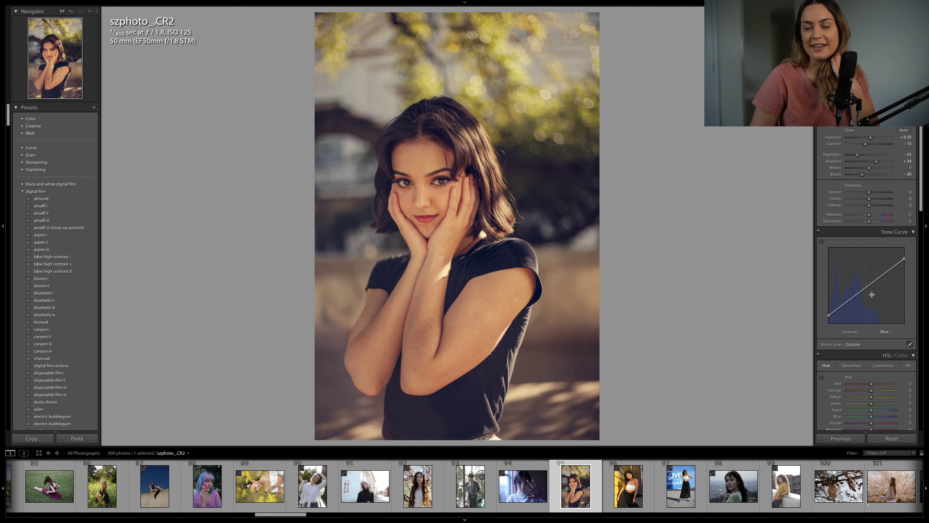
left_click(845, 303)
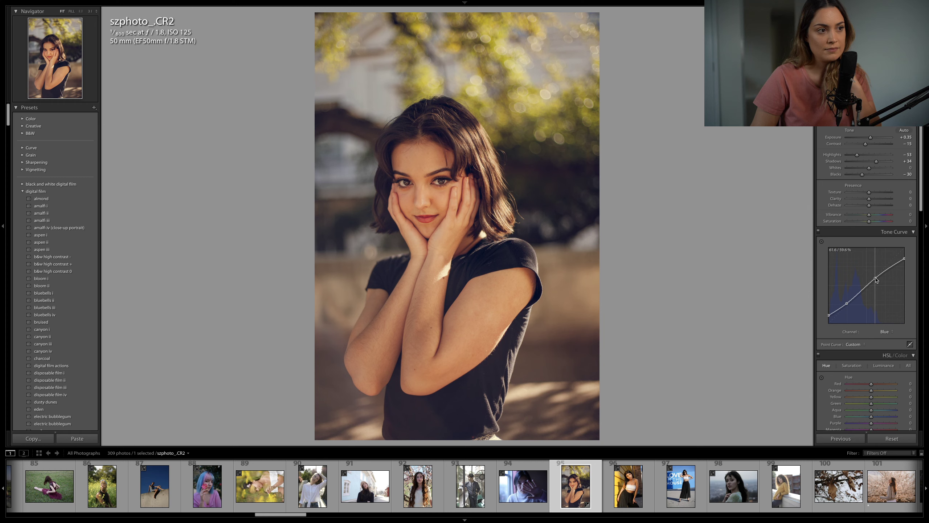
Step: Try a green channel curve with a slightly raised black point and anchor points in the deep shadows and highlights
left_click(887, 332)
left_click(887, 326)
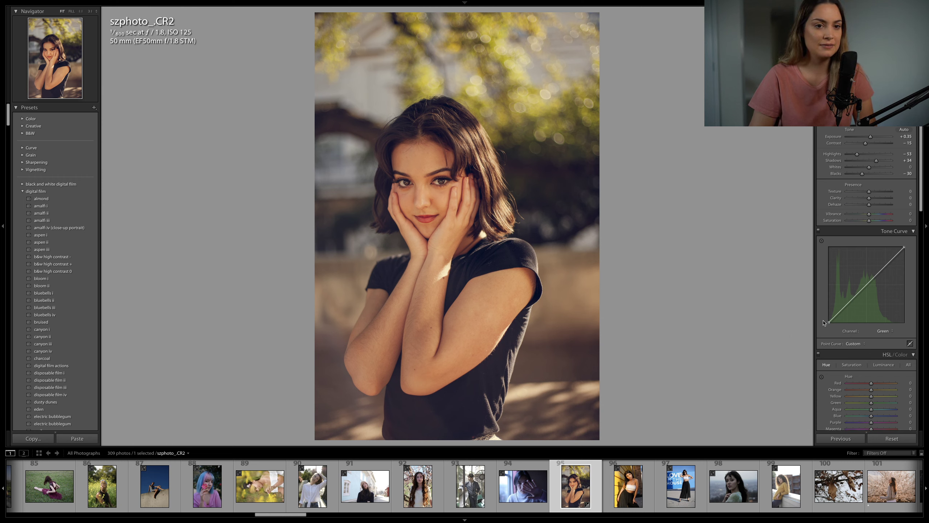
left_click_drag(830, 322, 836, 315)
key("alt")
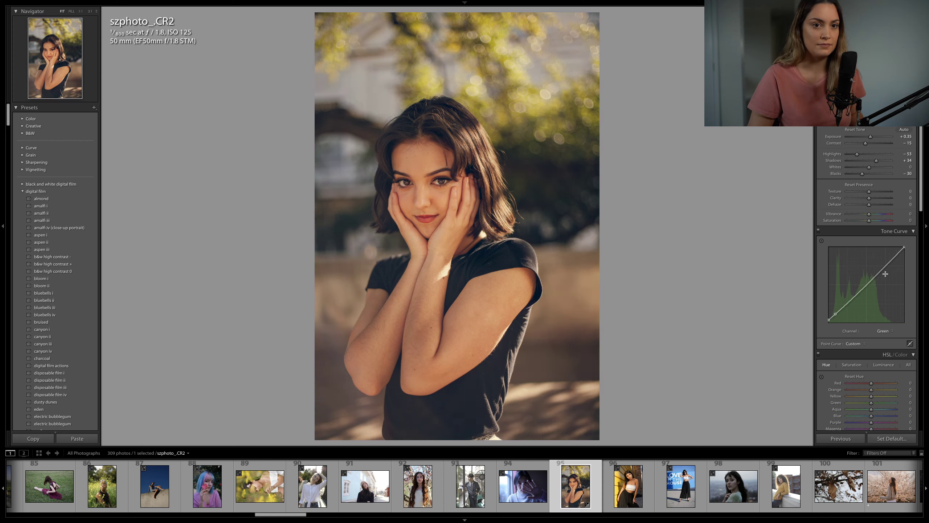
left_click(881, 271)
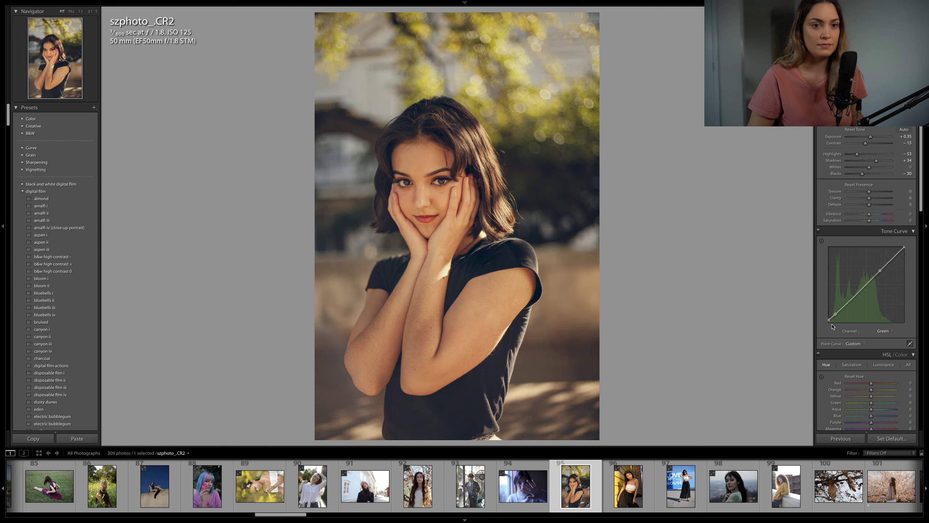
key("alt")
left_click(836, 313)
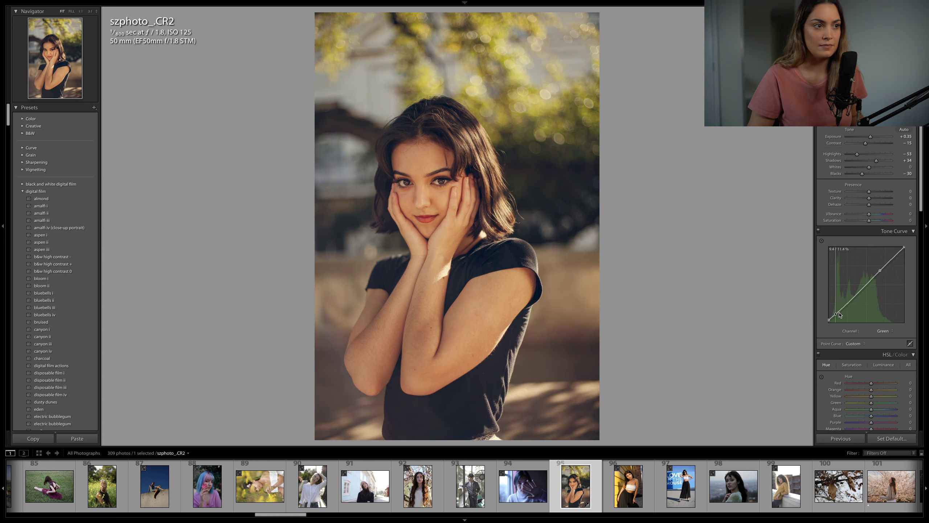
Step: Set the yellow saturation to +28 and the orange saturation to −7
left_click(852, 365)
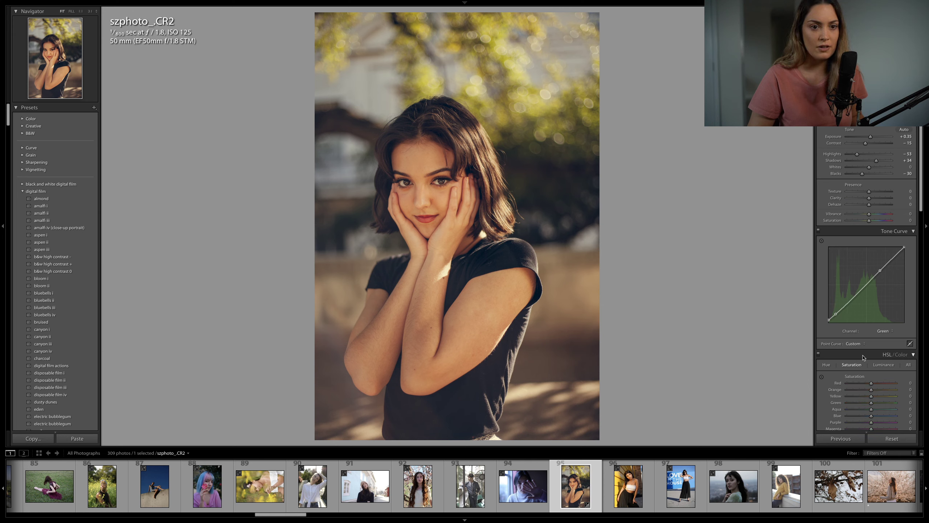
scroll(877, 346, "down", 2)
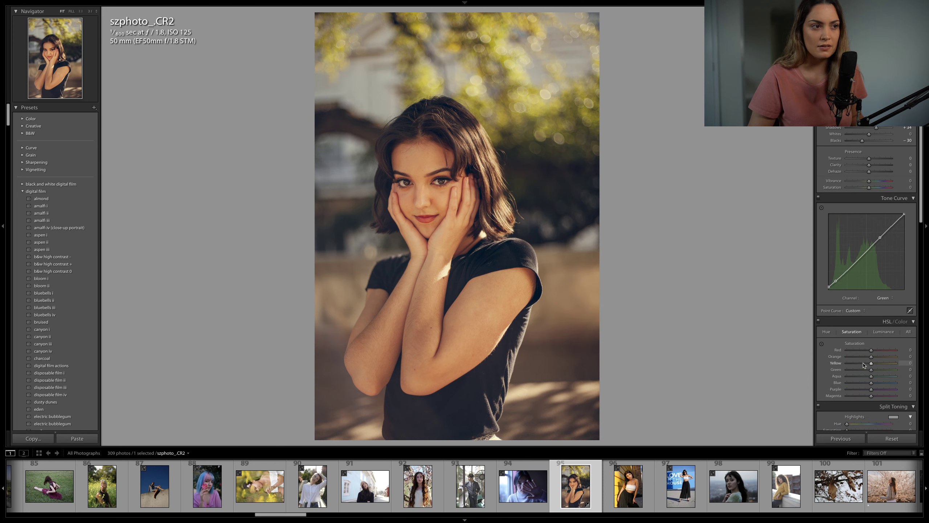
left_click_drag(871, 364, 870, 357)
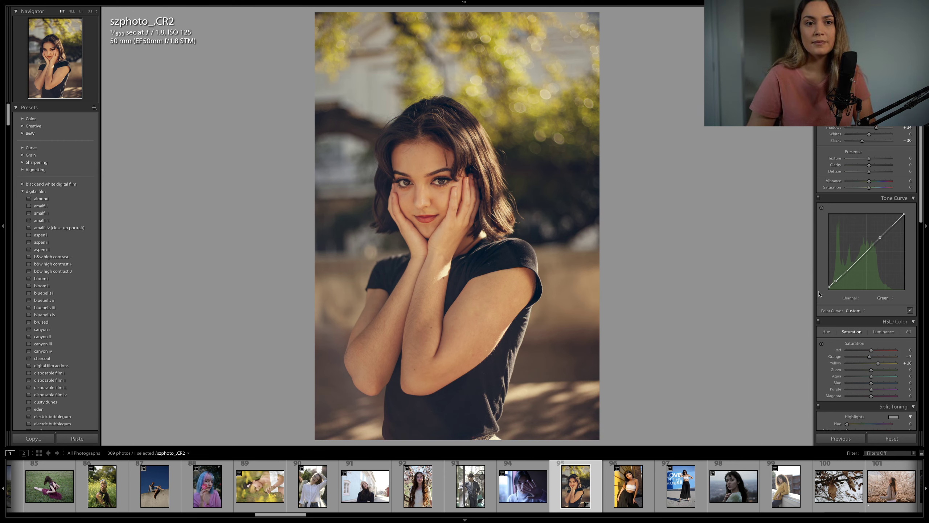
Step: Reset the green and blue channel tone curves to straight lines
right_click(880, 269)
left_click(900, 269)
left_click(883, 298)
left_click(886, 305)
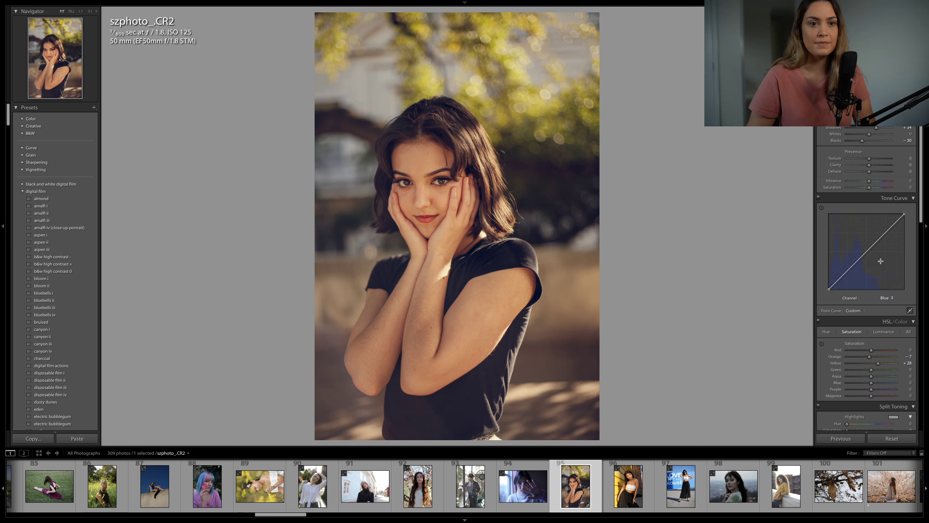
right_click(887, 263)
left_click(887, 265)
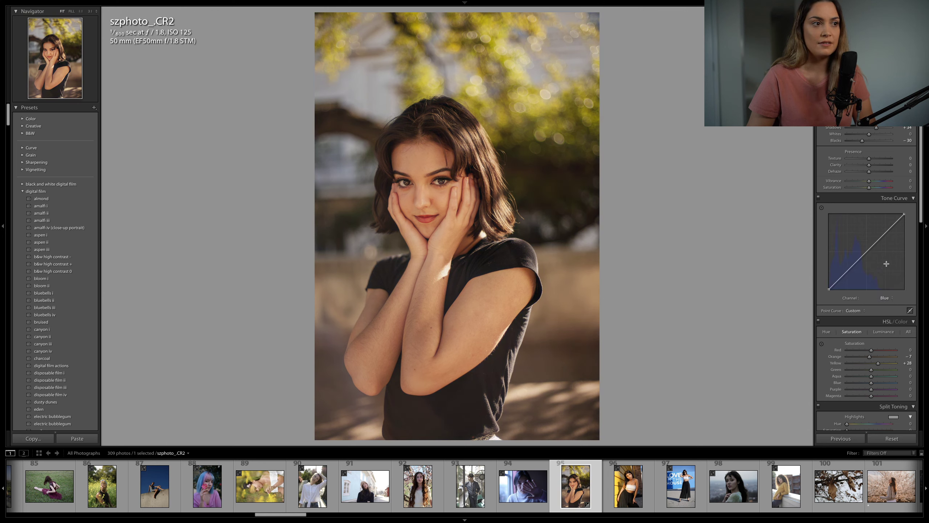
Step: Calibrate the portrait with blue primary hue −12, green primary hue −36, green primary saturation −6 and a slightly reduced red primary saturation
left_click(889, 298)
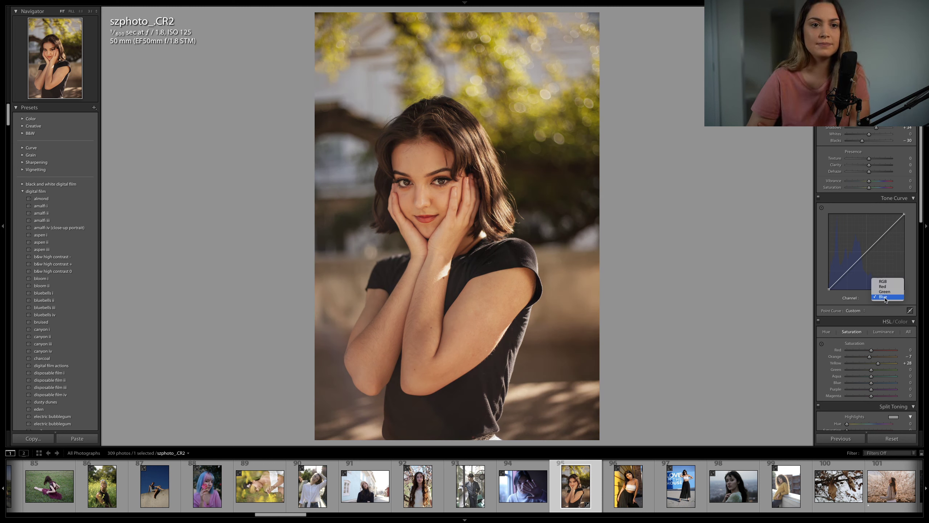
left_click(889, 287)
scroll(871, 295, "down", 10)
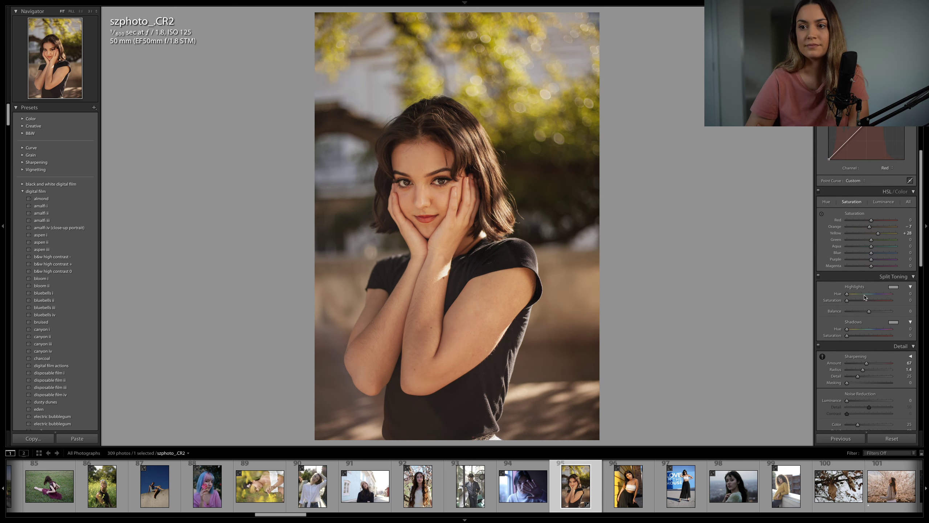
scroll(865, 298, "down", 10)
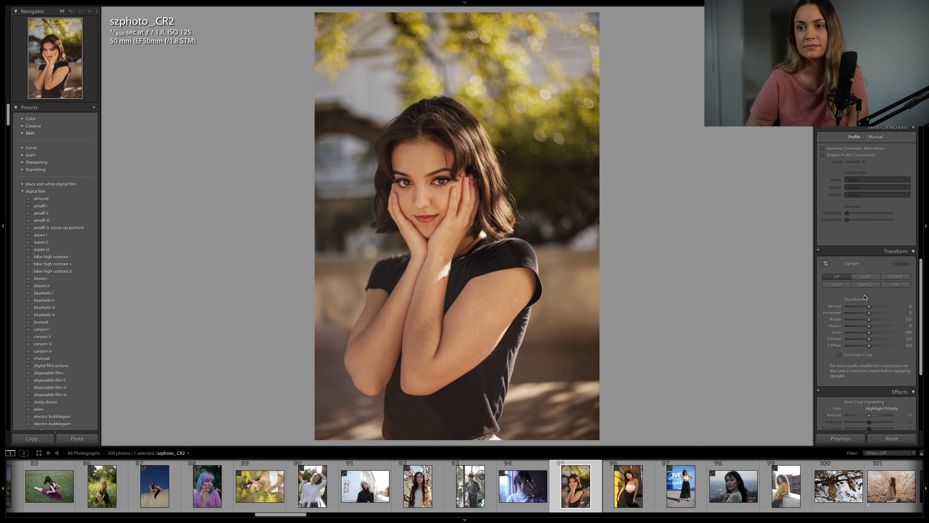
left_click_drag(869, 415, 869, 418)
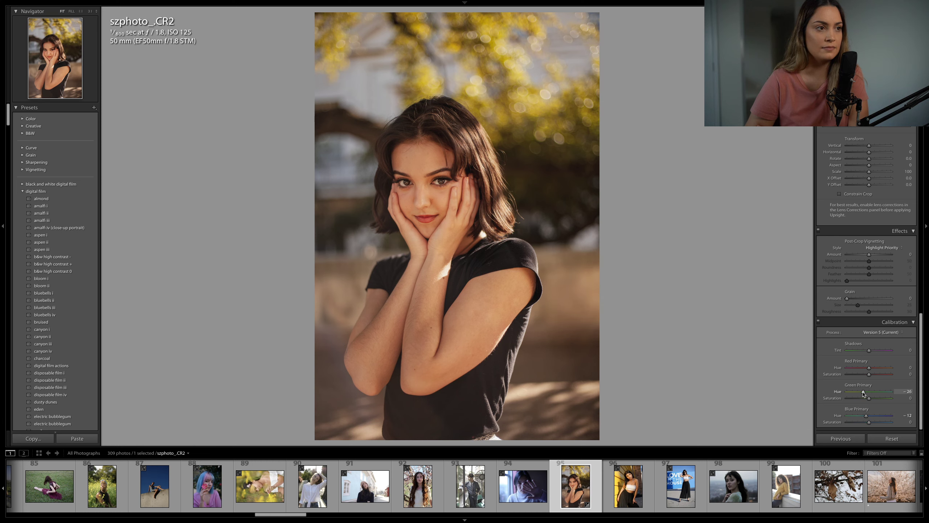
left_click_drag(862, 393, 862, 393)
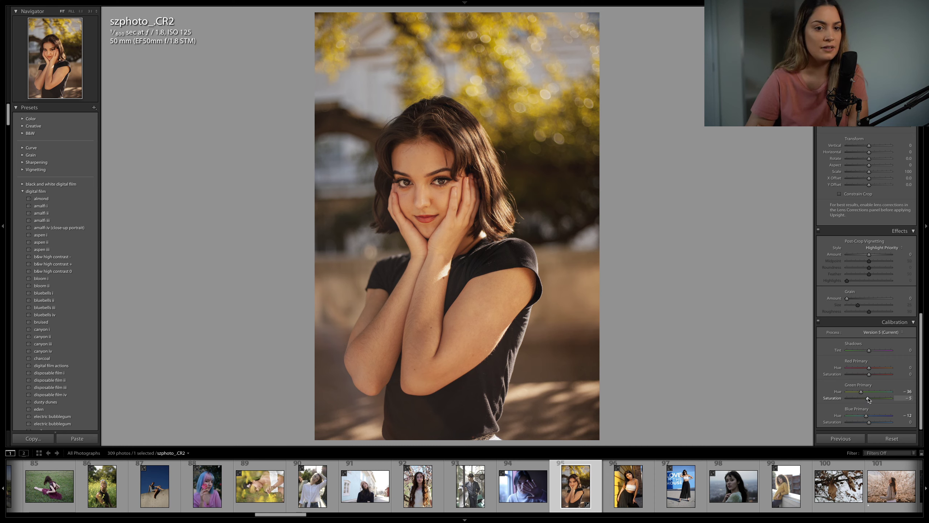
left_click_drag(868, 399, 868, 399)
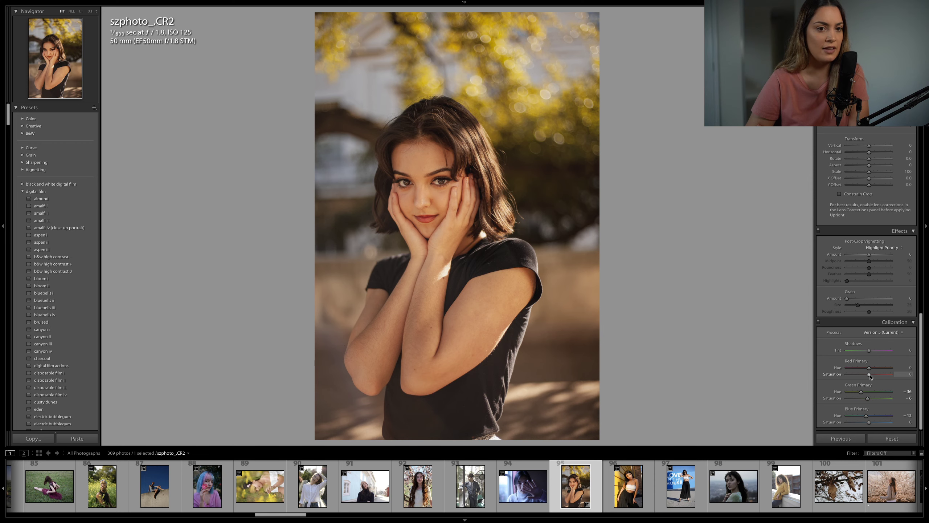
left_click_drag(869, 374, 870, 374)
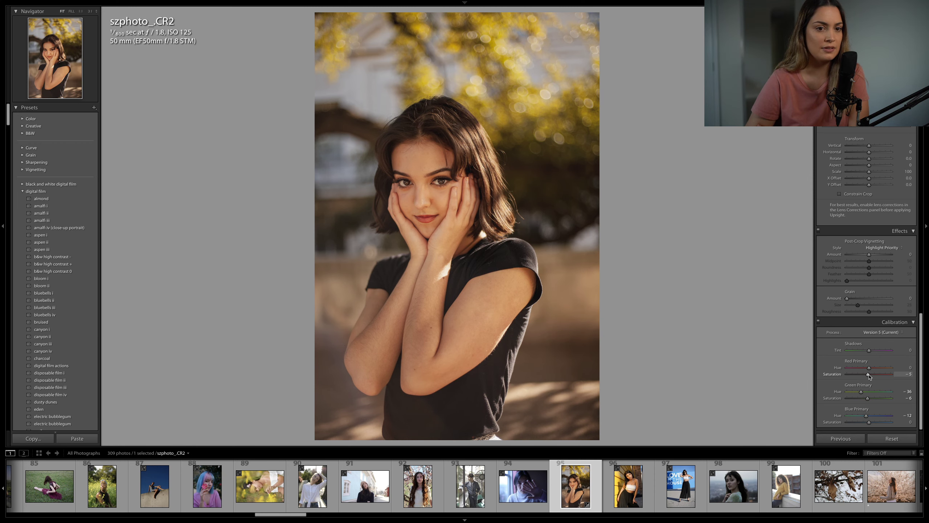
Step: Split-tone the shadows with hue 57 and saturation 5, and set the highlights to hue 187 with saturation reset to 0
scroll(872, 379, "up", 15)
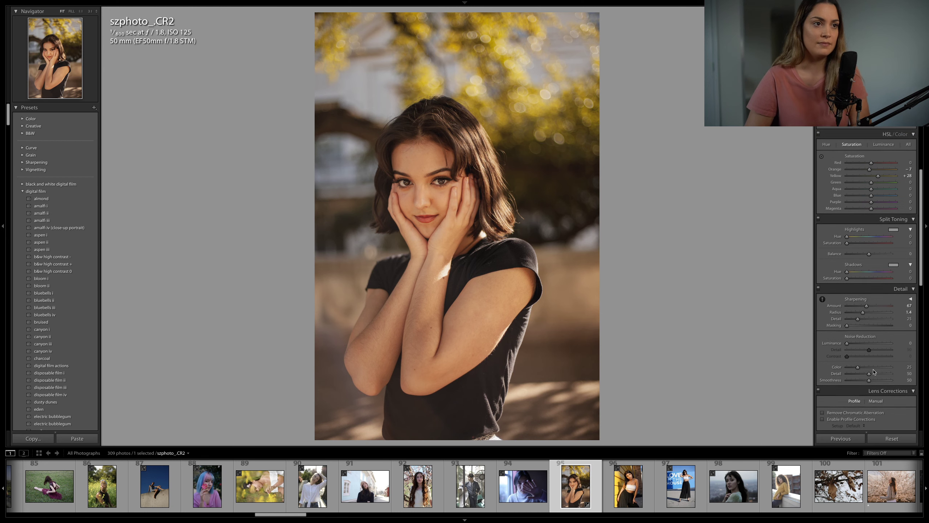
scroll(894, 221, "up", 6)
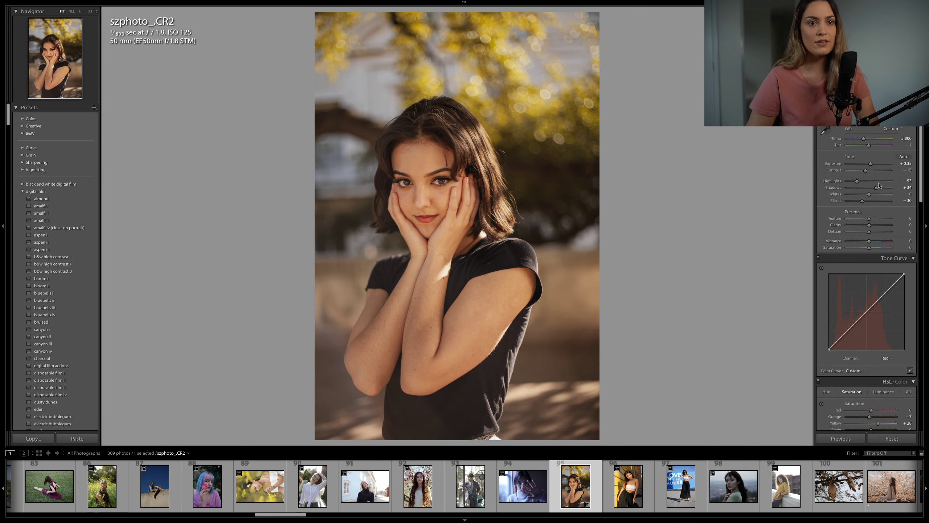
scroll(867, 254, "down", 7)
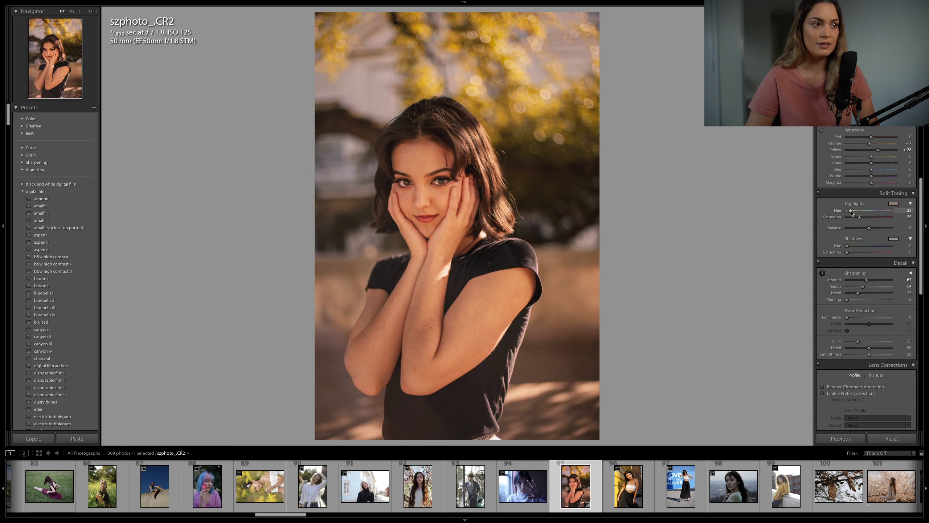
mouse_move(854, 211)
left_mouse_down()
mouse_move(870, 213)
mouse_move(849, 220)
left_mouse_up()
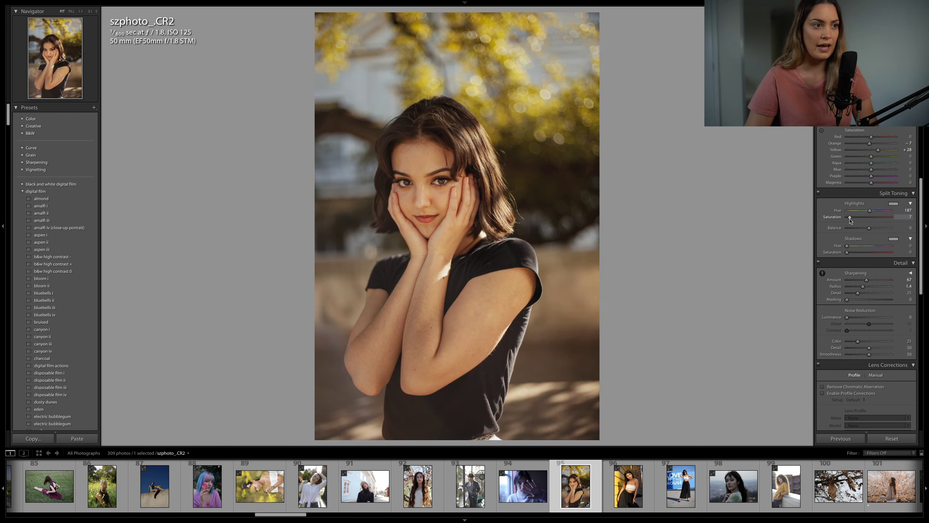
mouse_move(847, 252)
left_mouse_down()
mouse_move(859, 253)
mouse_move(849, 247)
mouse_move(851, 254)
left_mouse_up()
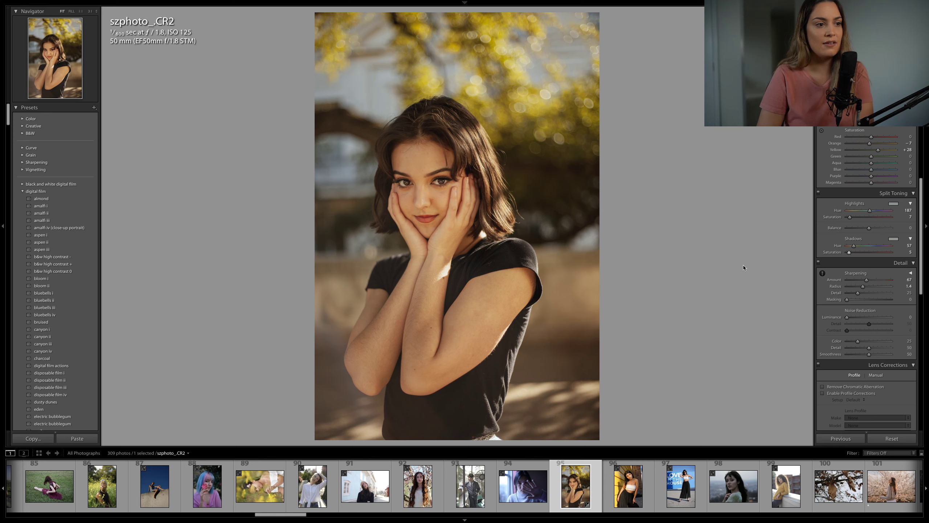
double_click(835, 218)
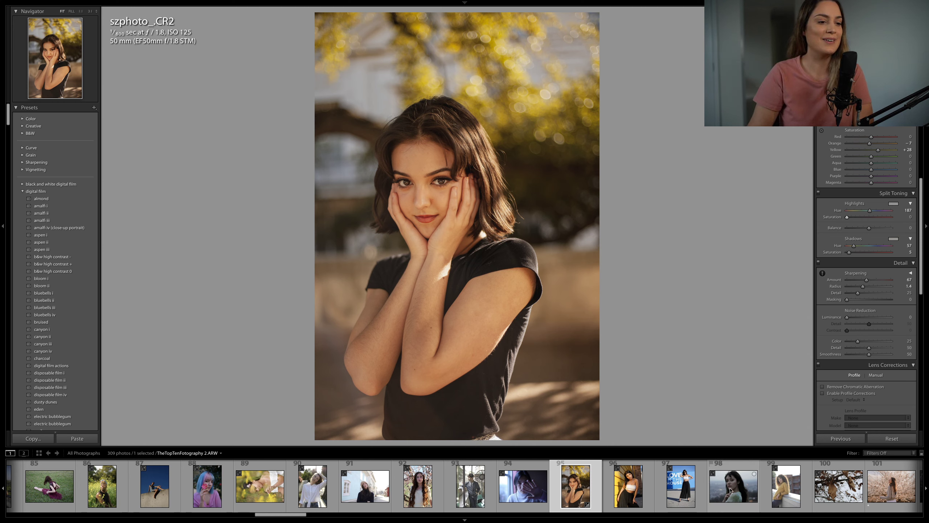
Step: Open the photo tkxplores.ARW and set its sharpening amount to 68 and radius to 1.3
scroll(355, 487, "down", 5)
scroll(355, 487, "down", 6)
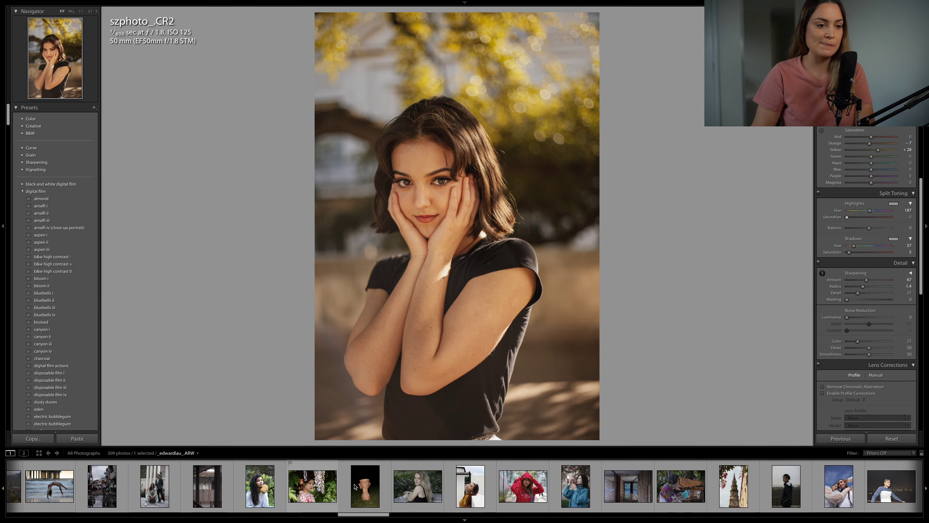
scroll(355, 487, "down", 6)
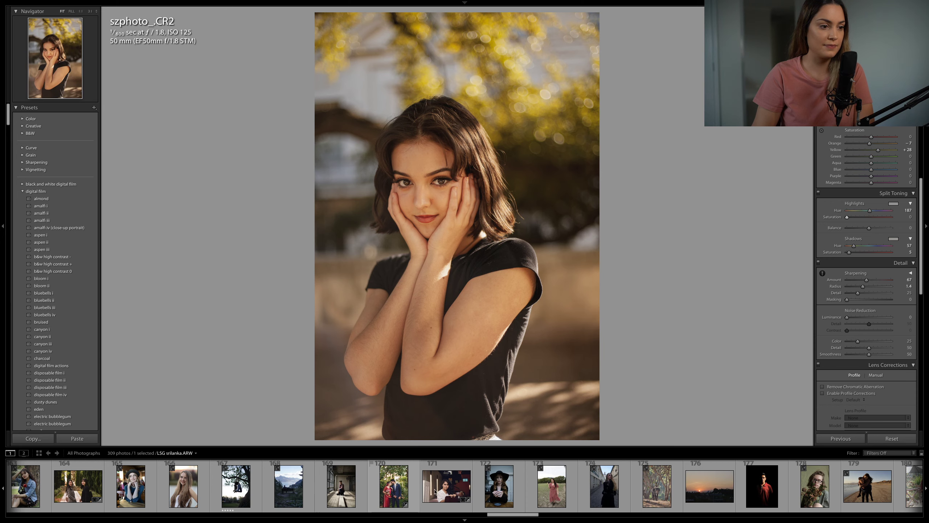
scroll(527, 492, "down", 6)
scroll(527, 493, "down", 4)
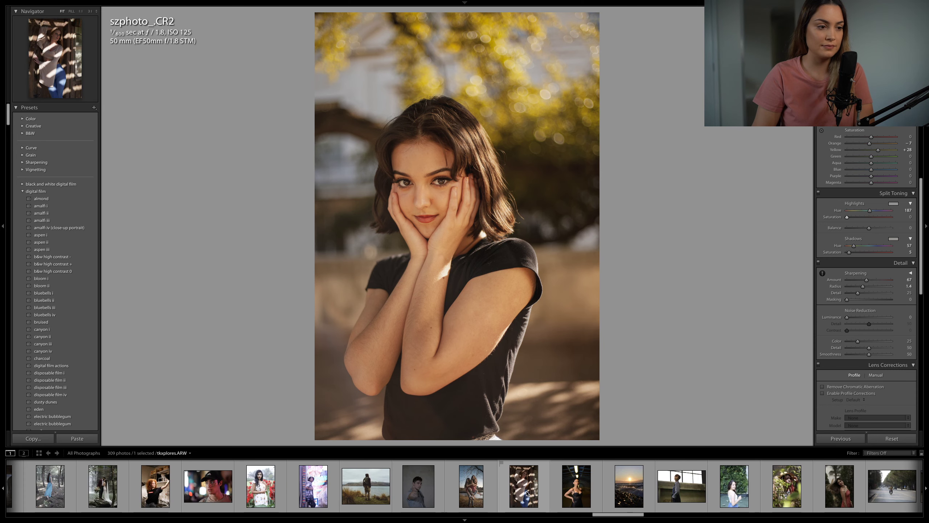
left_click(533, 492)
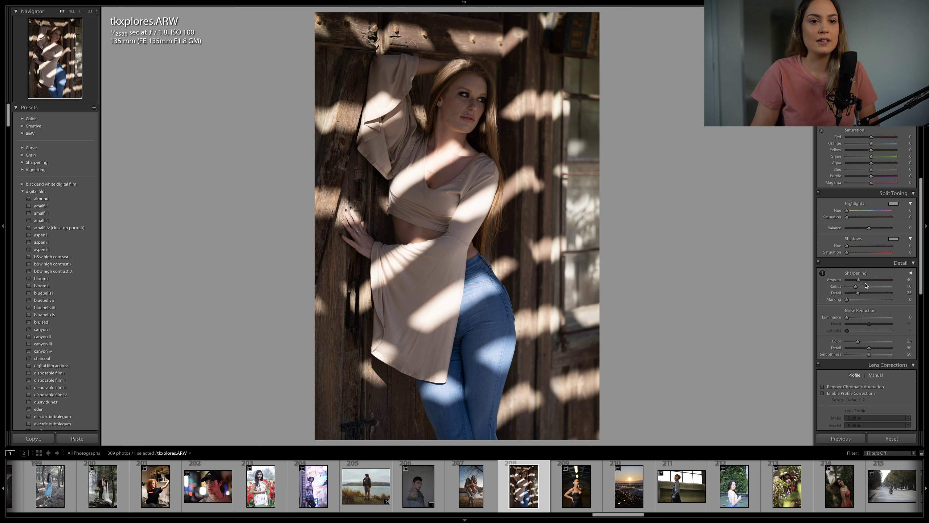
mouse_move(859, 280)
left_mouse_down()
mouse_move(867, 280)
mouse_move(862, 289)
left_mouse_up()
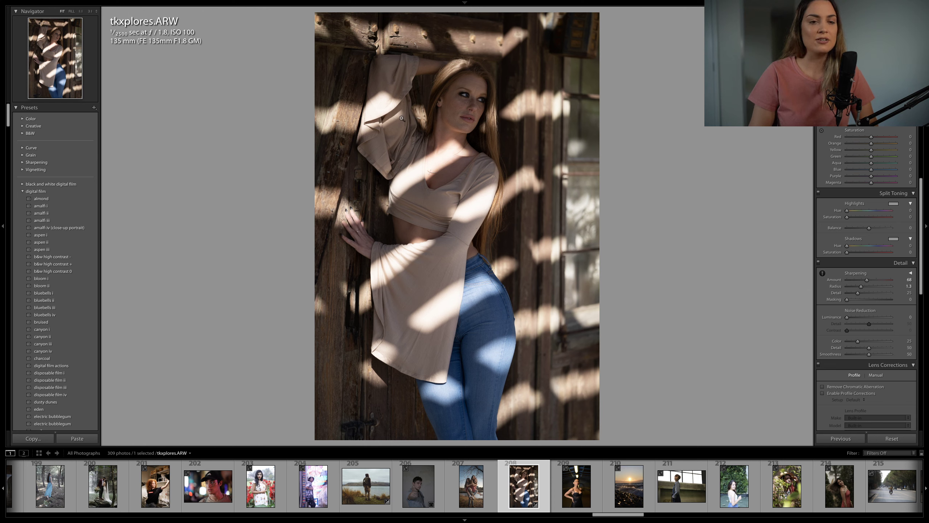
Step: Shape the RGB tone curve with a raised black point and points in the shadows, lower midtones and highlights
scroll(884, 277, "up", 6)
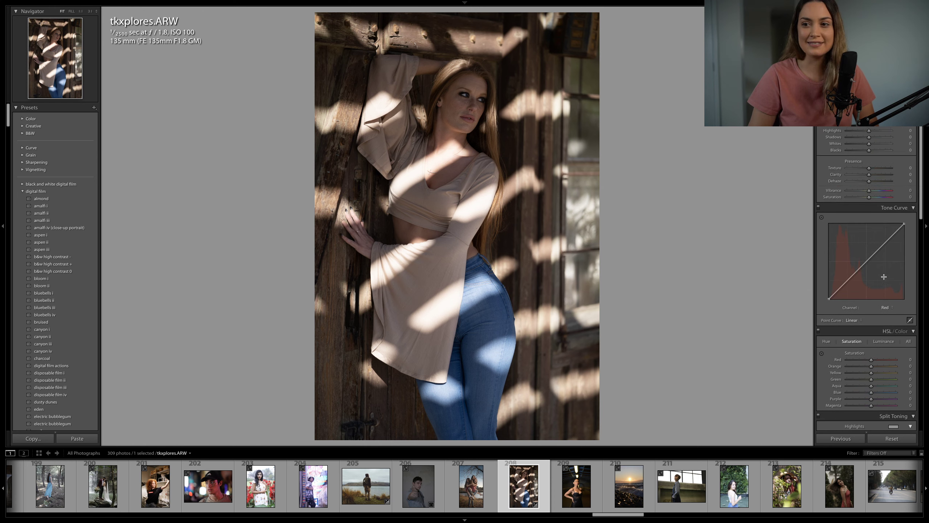
scroll(884, 276, "up", 3)
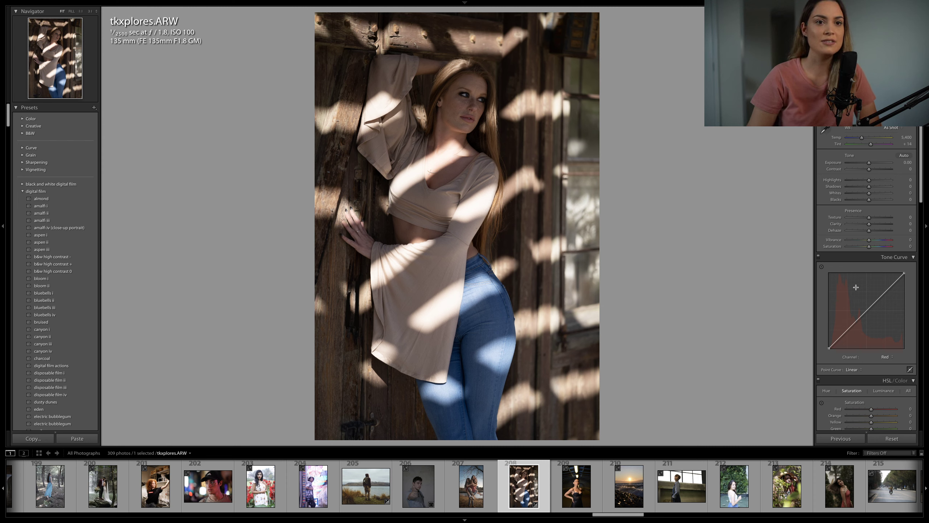
left_click(885, 357)
left_click(893, 351)
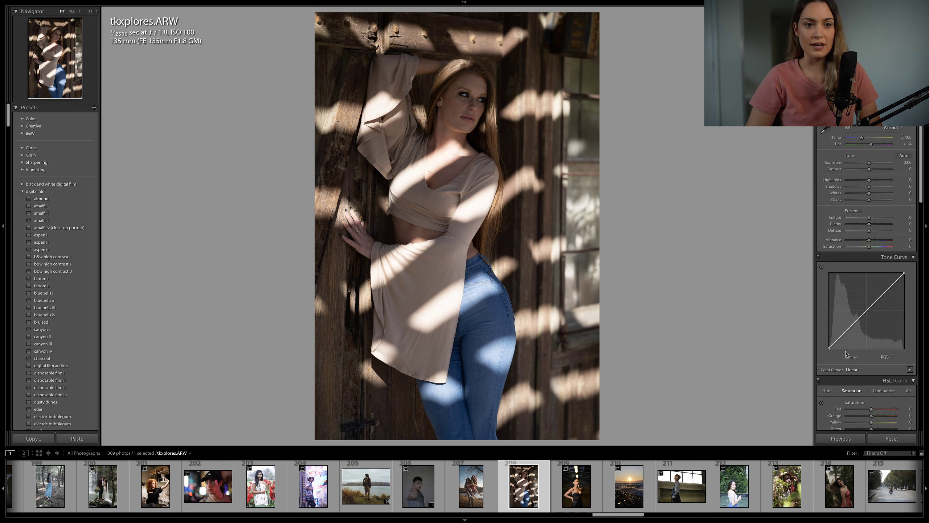
left_click_drag(829, 348, 856, 316)
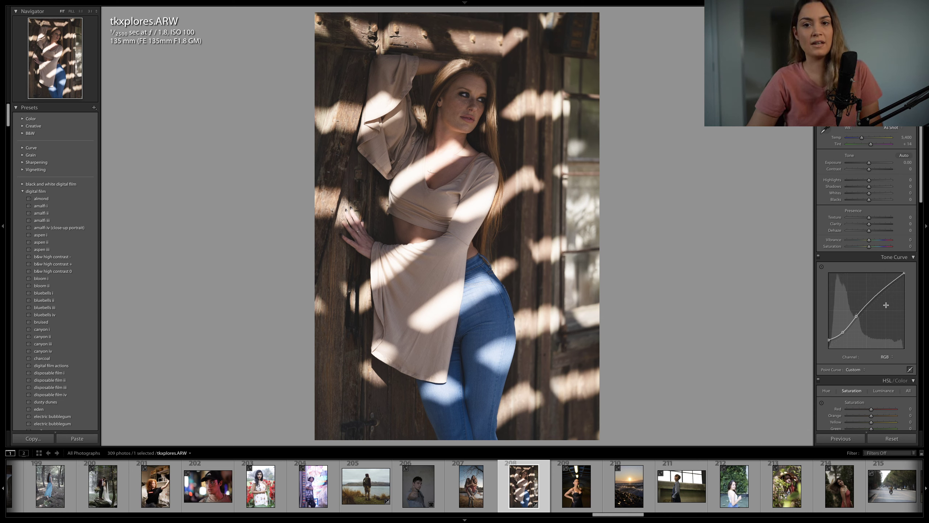
left_click_drag(885, 288, 885, 289)
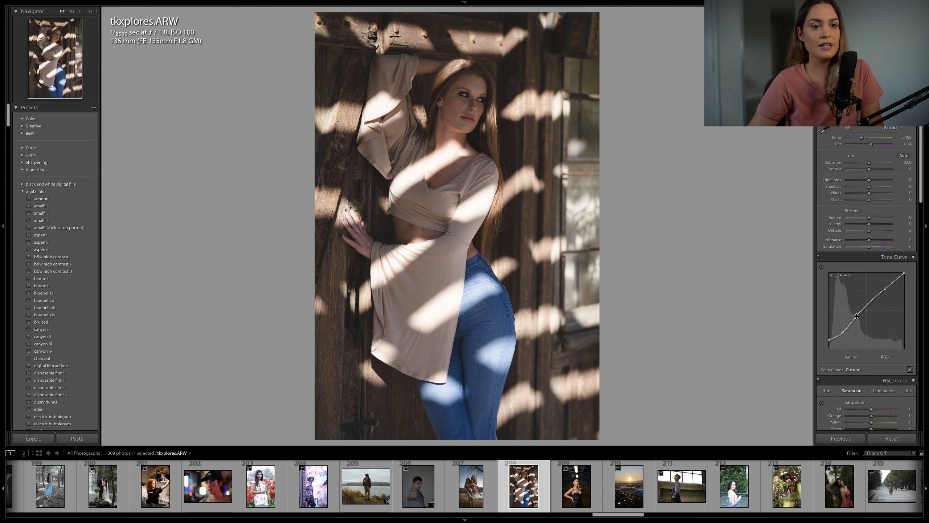
left_click_drag(856, 315, 856, 316)
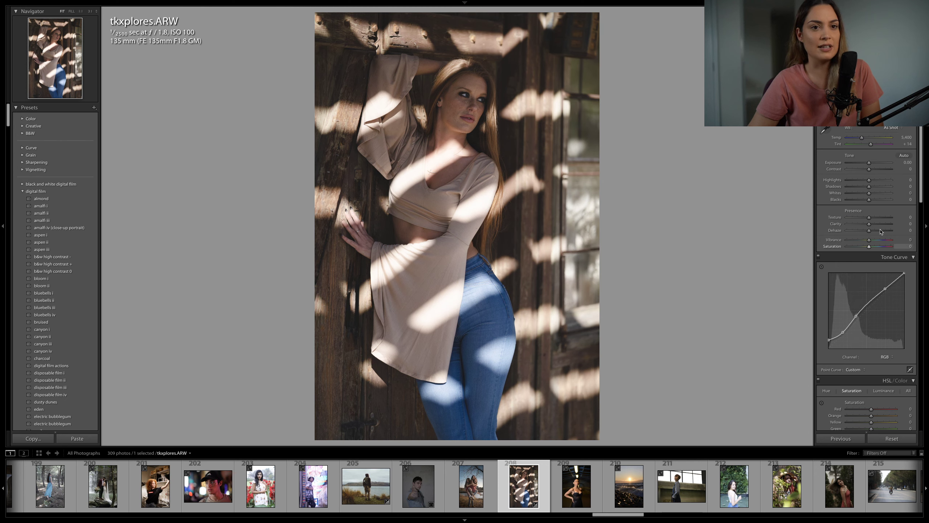
Step: Set exposure to +0.40, contrast to +10, highlights to −58, shadows to +74 and whites to −11
mouse_move(875, 188)
left_mouse_down()
mouse_move(885, 188)
mouse_move(860, 183)
left_mouse_up()
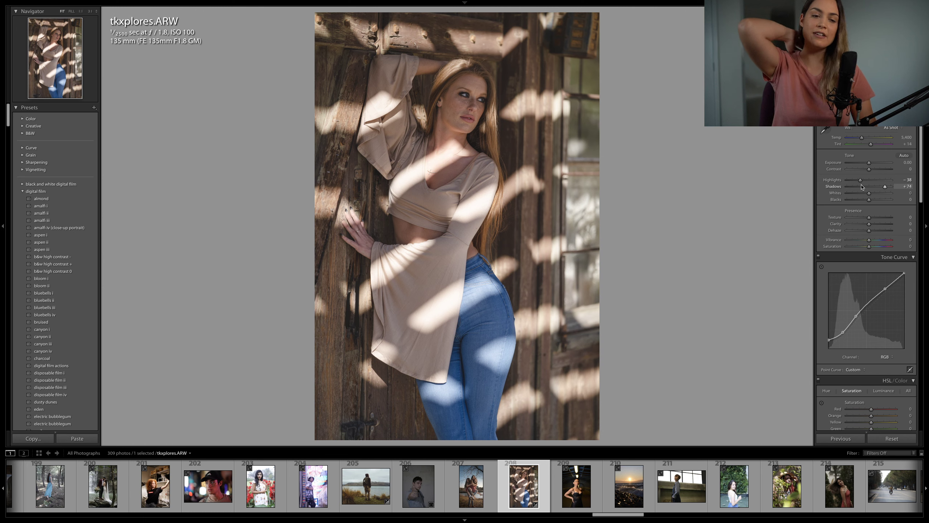
left_click_drag(869, 163, 876, 170)
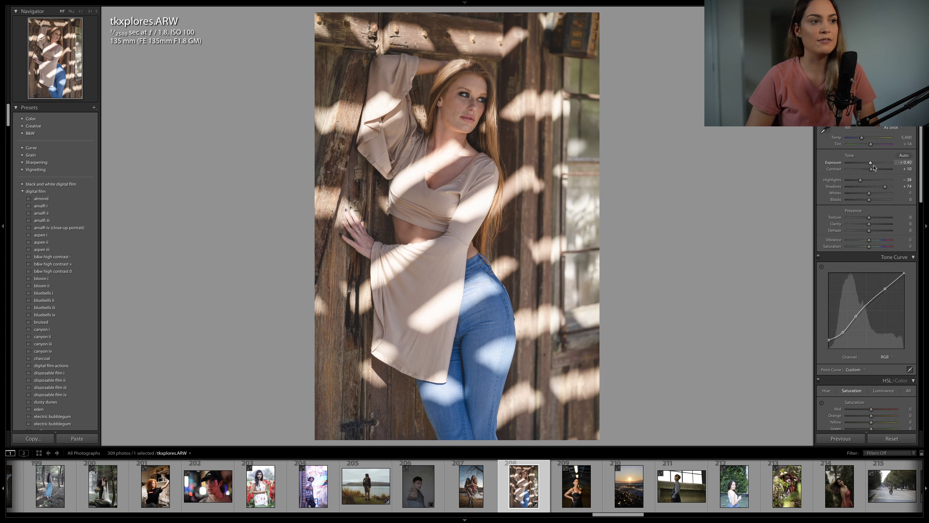
left_click_drag(870, 193, 857, 180)
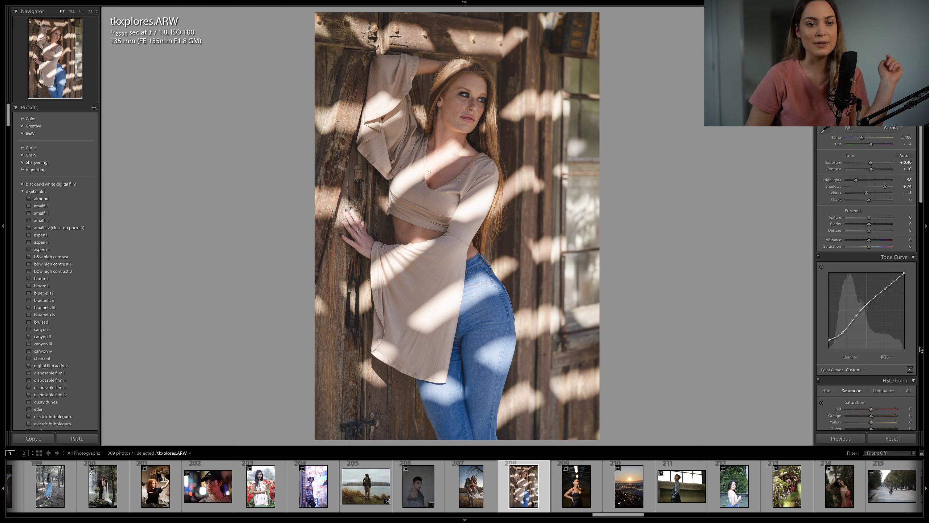
Step: Shape the blue channel curve with a raised black point, a lowered white point and points in the shadows and midtones
left_click(884, 357)
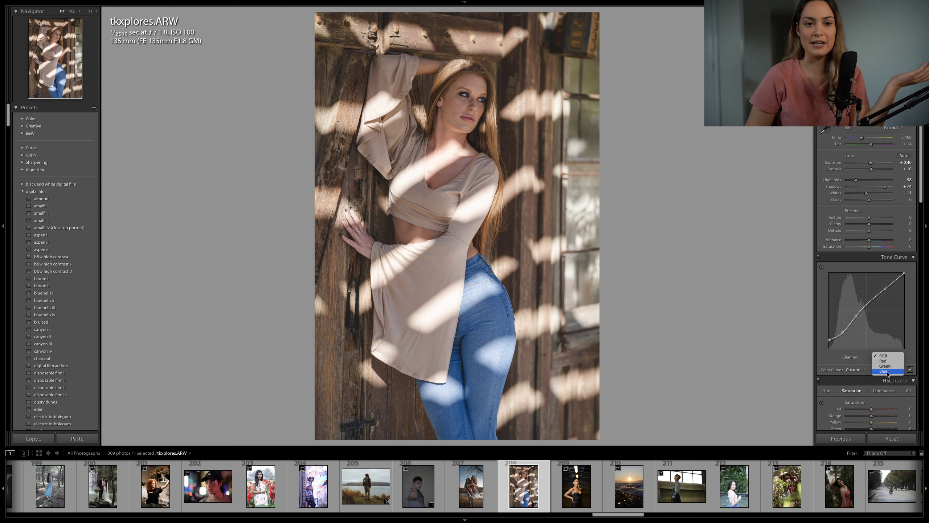
left_click(887, 372)
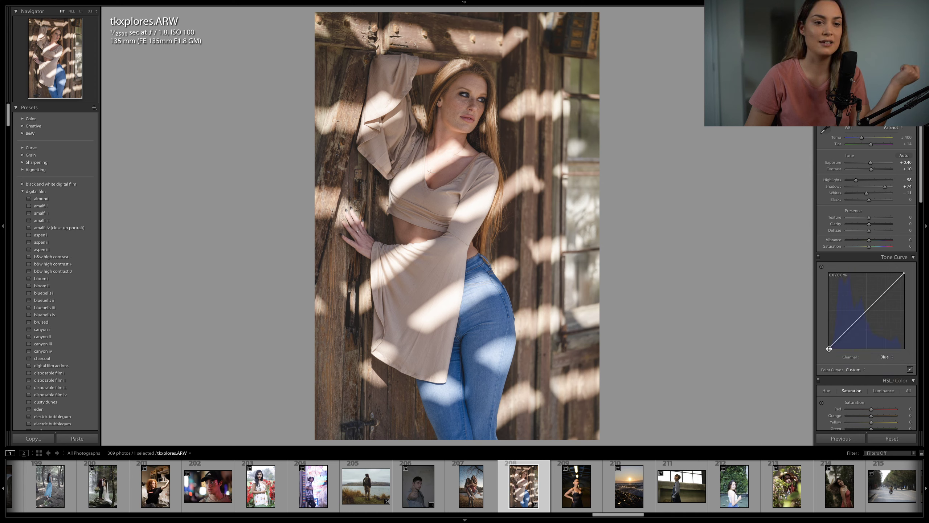
mouse_move(828, 347)
left_mouse_down()
mouse_move(864, 316)
mouse_move(840, 337)
left_mouse_up()
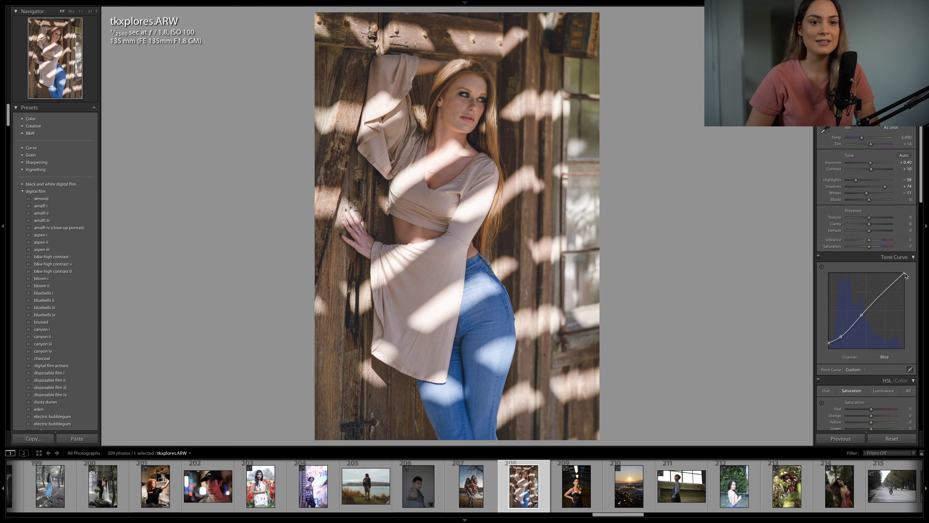
left_click_drag(904, 273, 913, 280)
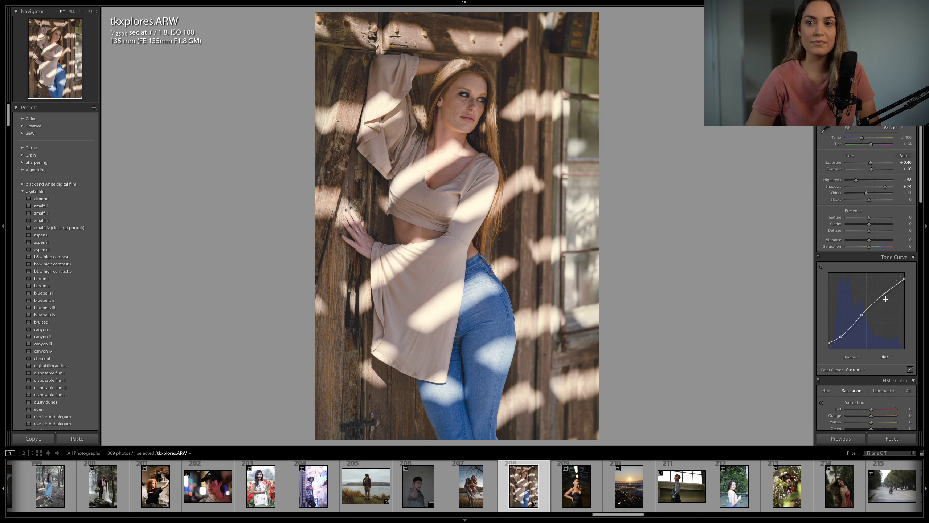
left_click_drag(862, 315, 861, 317)
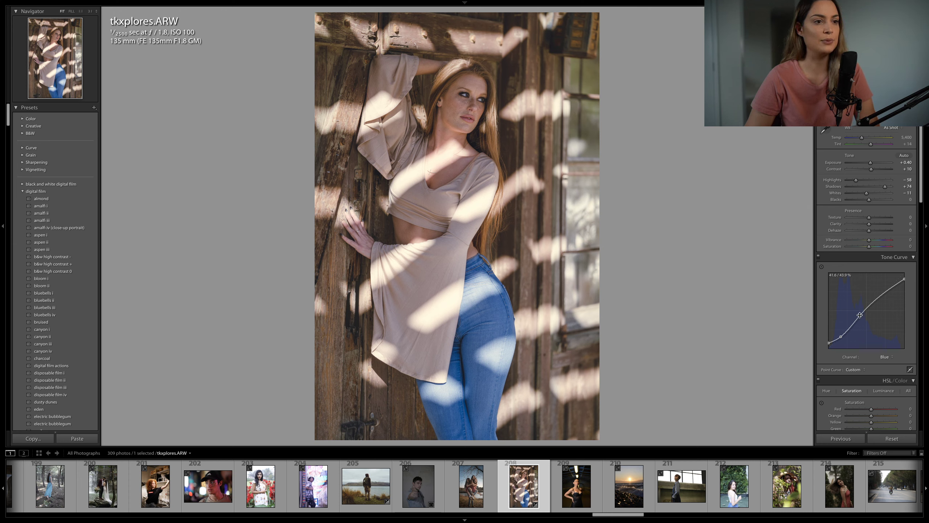
Step: Add a point in the shadows of the green channel curve, kept close to the diagonal, and return to the RGB curve
left_click(886, 356)
left_click(893, 350)
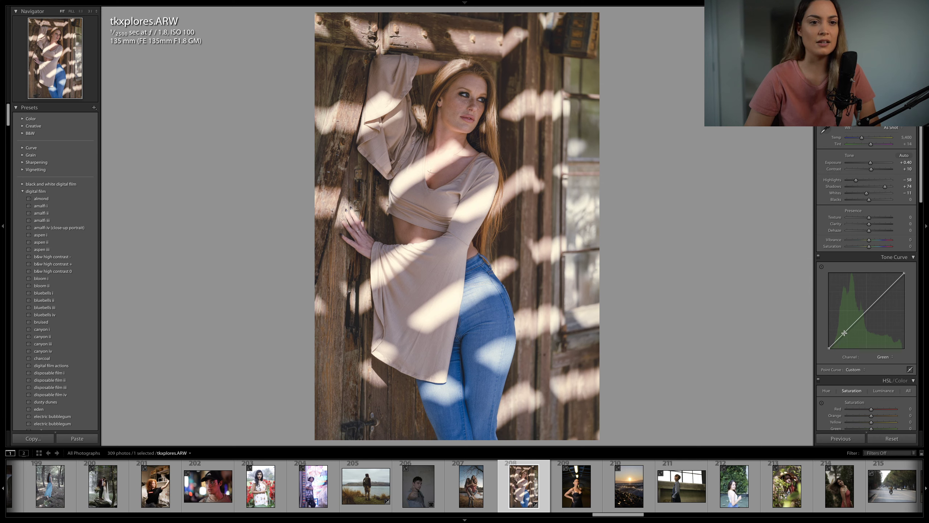
left_click_drag(844, 333, 846, 335)
left_click_drag(846, 334, 845, 335)
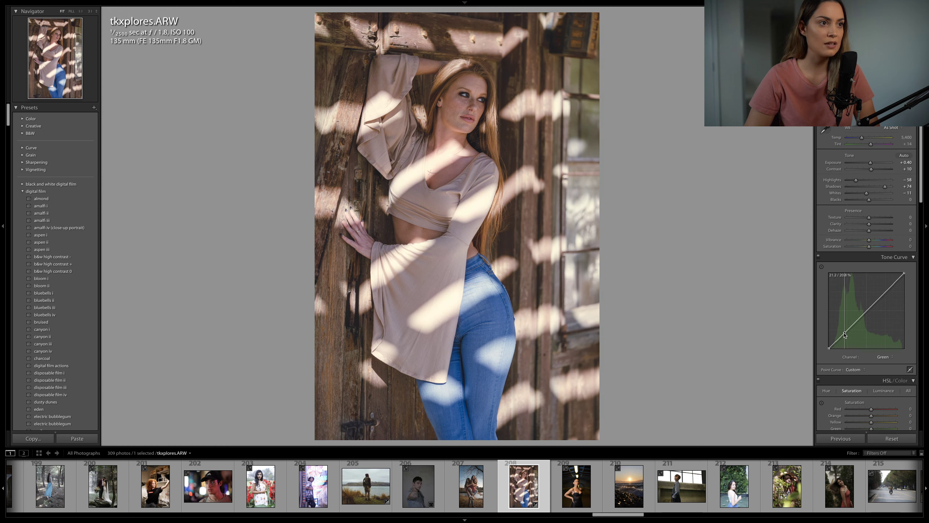
left_click(888, 357)
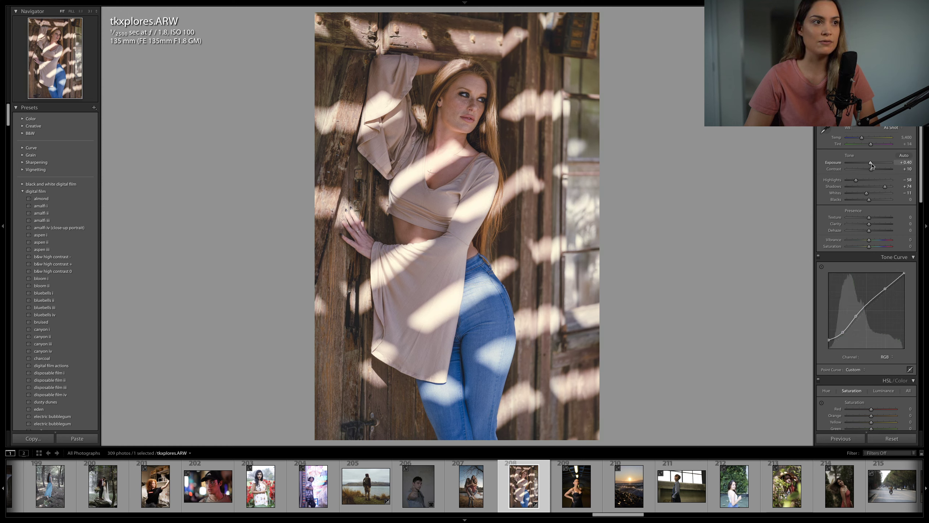
Step: Set exposure to +0.45 and contrast to +15, and set saturation of blue to −42, orange to +18 and red to +12
left_click_drag(871, 163, 872, 166)
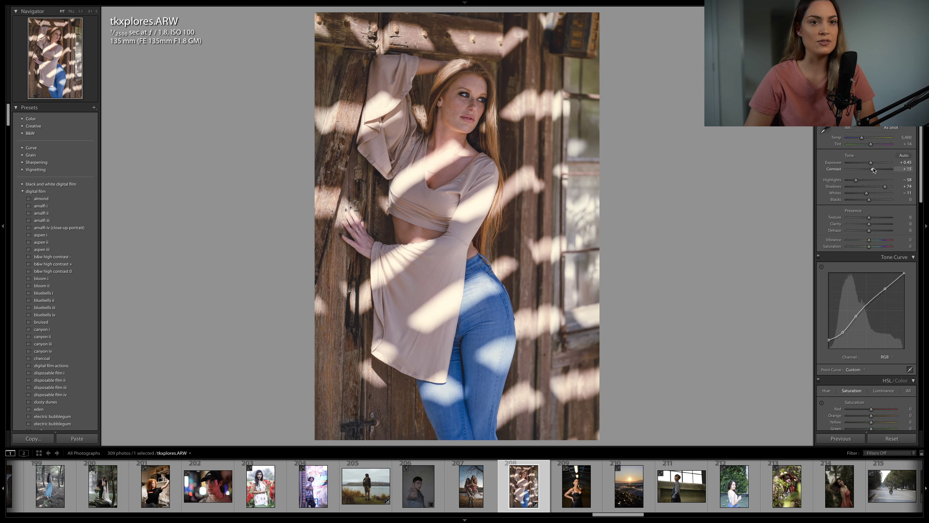
scroll(866, 207, "down", 3)
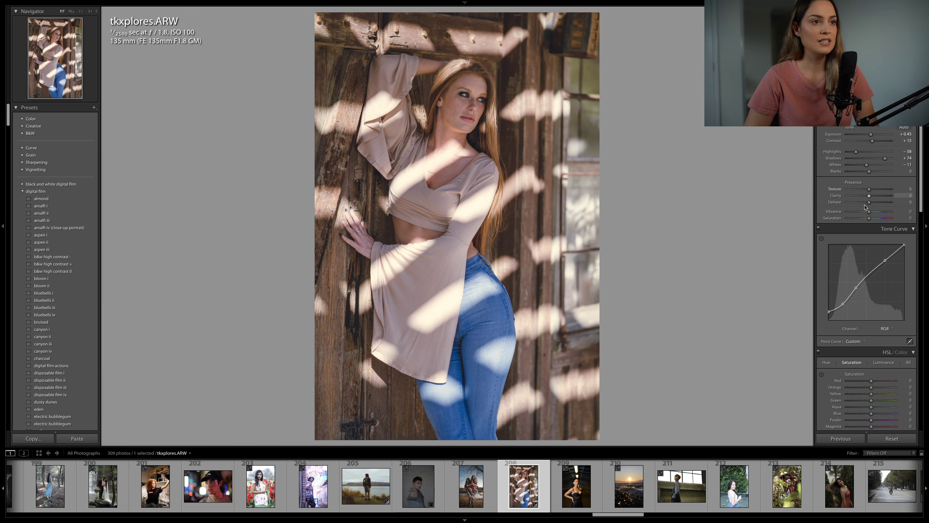
scroll(866, 207, "down", 8)
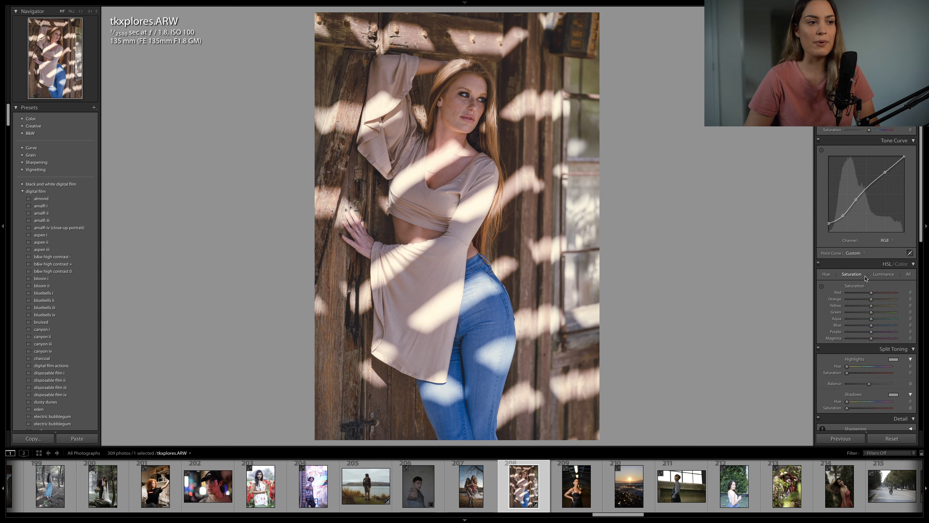
left_click_drag(872, 325, 877, 300)
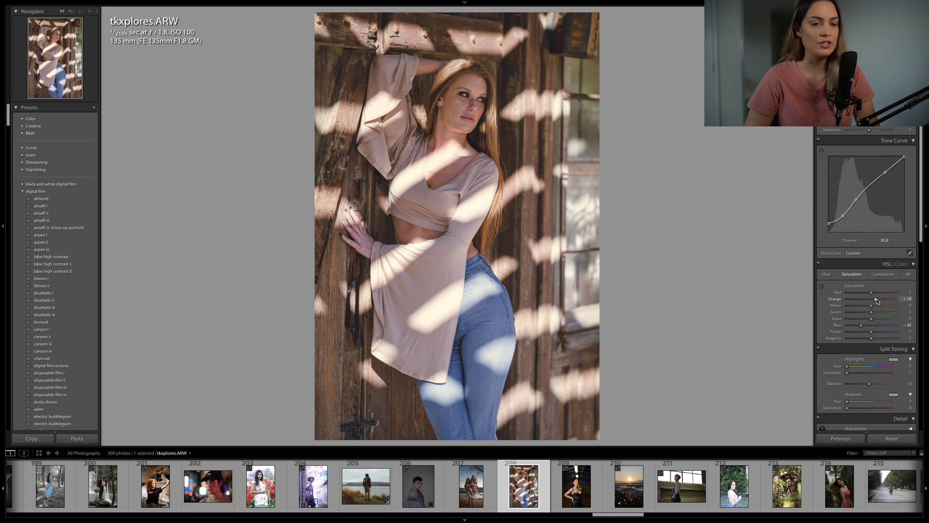
left_click_drag(871, 293, 875, 293)
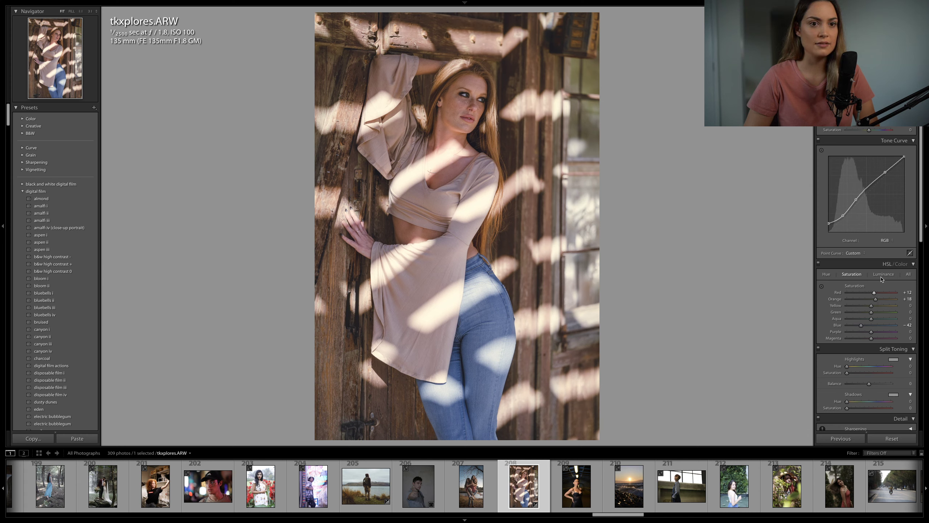
Step: Set luminance of red to +6, orange +22 and yellow +9, and split-tone highlights to hue 54, saturation 5 and shadows to hue 43, saturation 13
left_click(883, 274)
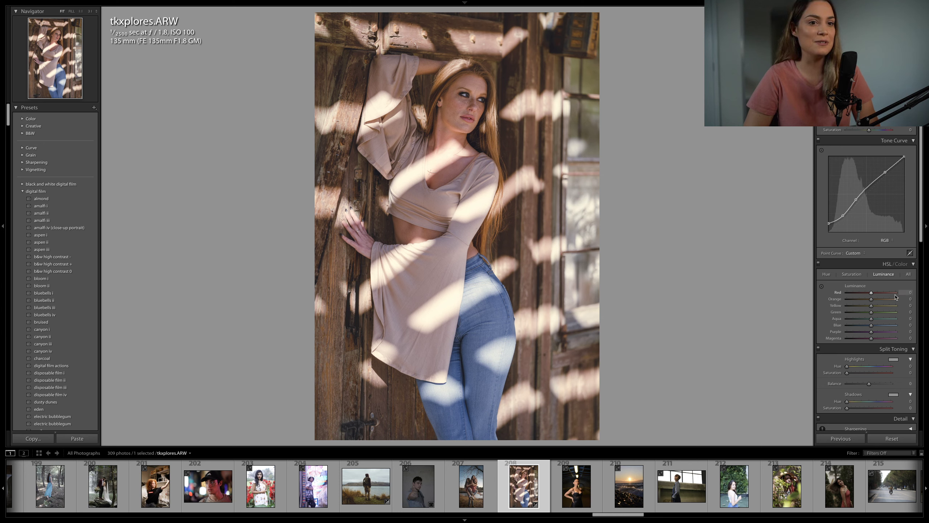
left_click_drag(871, 299, 874, 307)
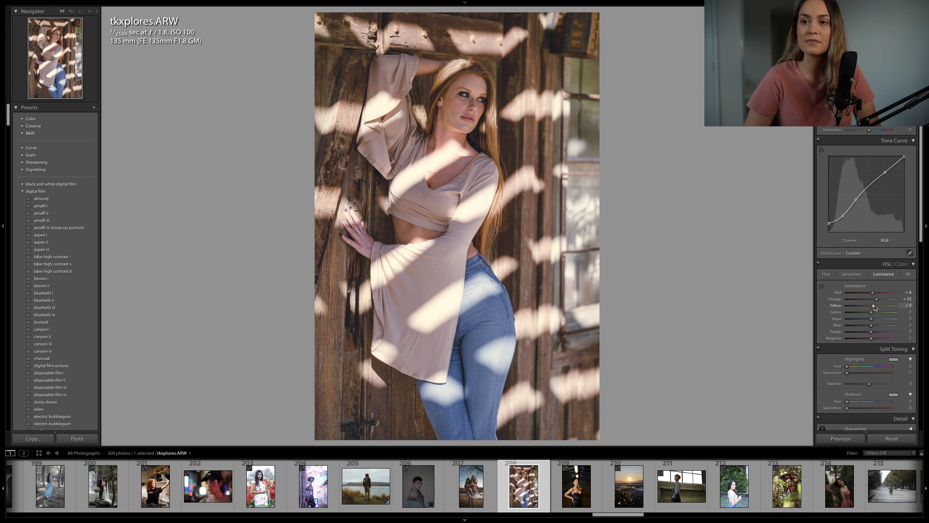
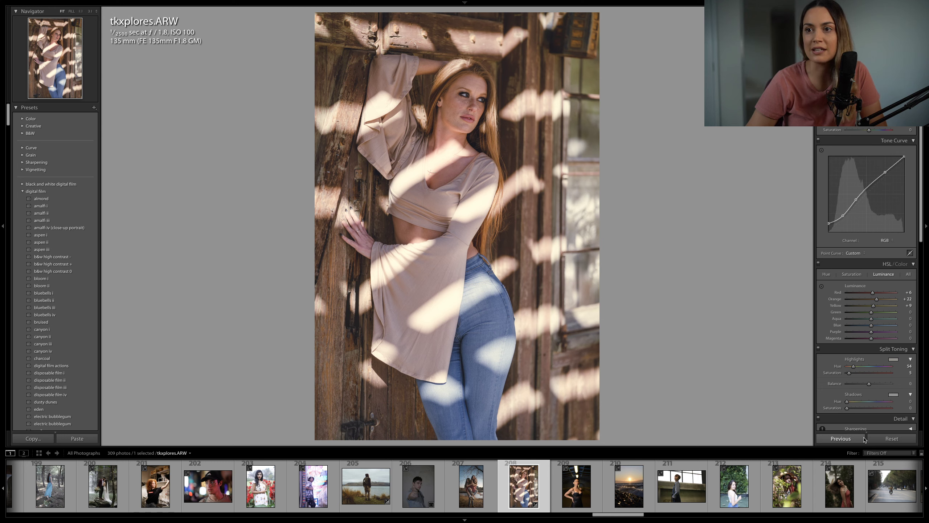
mouse_move(854, 409)
left_mouse_down()
mouse_move(862, 409)
mouse_move(849, 402)
mouse_move(855, 409)
left_mouse_up()
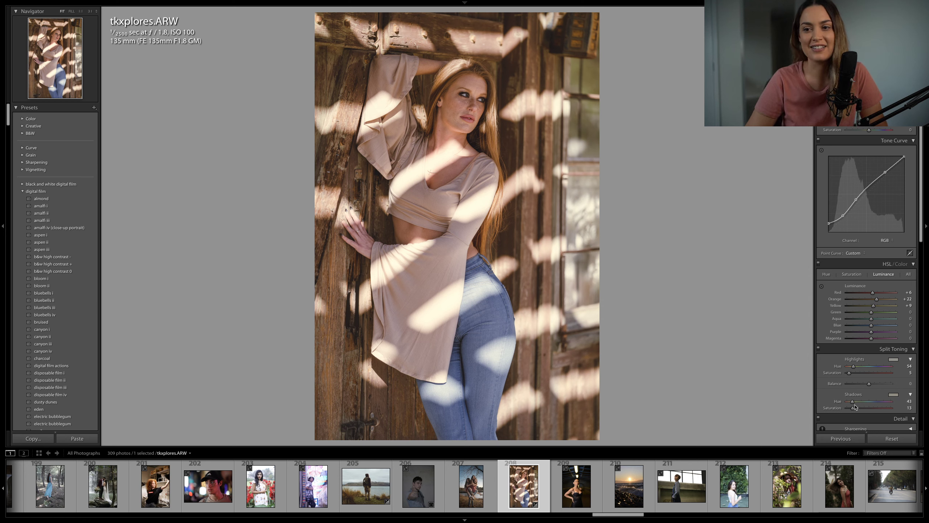
scroll(856, 407, "down", 5)
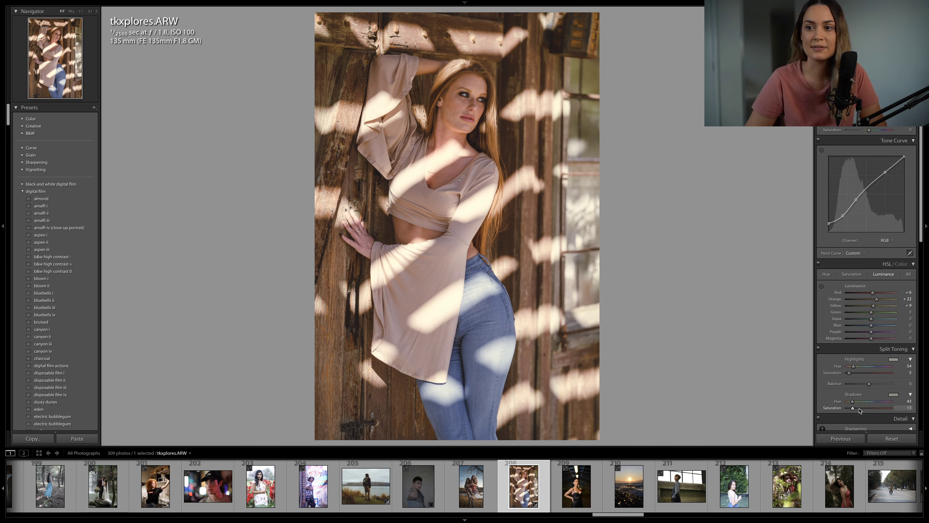
Step: Set blacks to −15, color temperature to 5,250 and exposure to +0.55
scroll(868, 293, "up", 5)
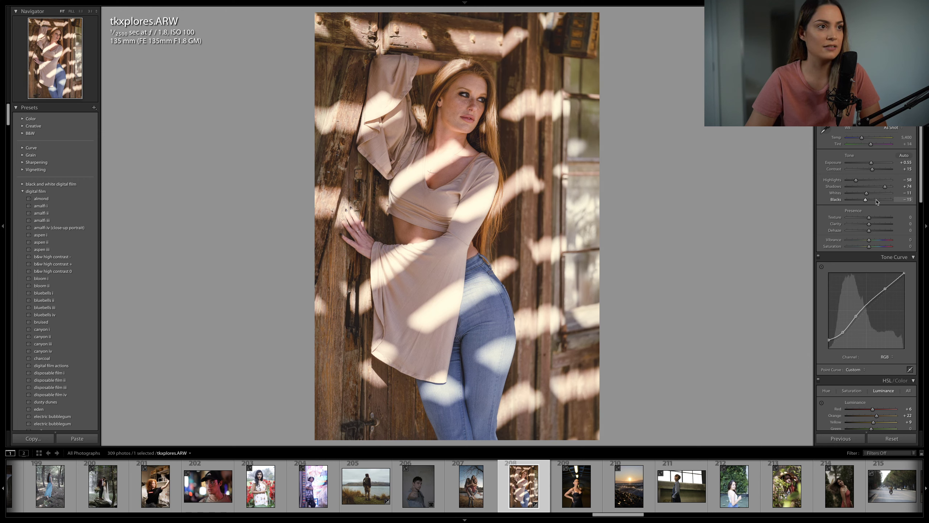
scroll(877, 201, "up", 2)
scroll(878, 167, "down", 2)
scroll(871, 137, "down", 2)
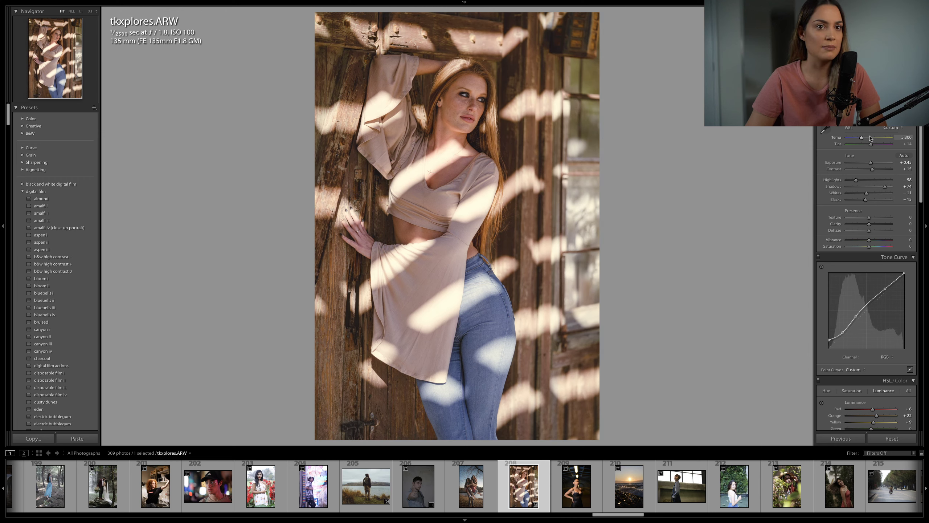
scroll(871, 164, "up", 2)
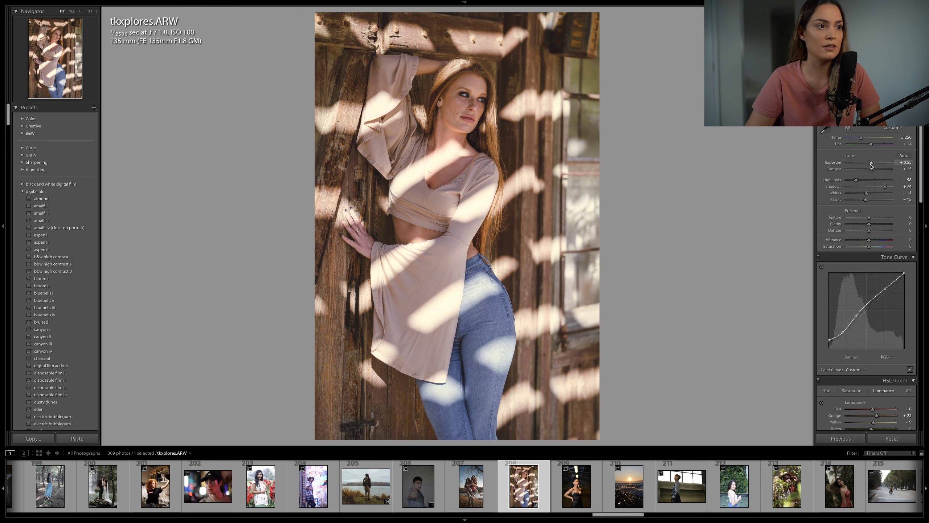
scroll(871, 165, "up", 2)
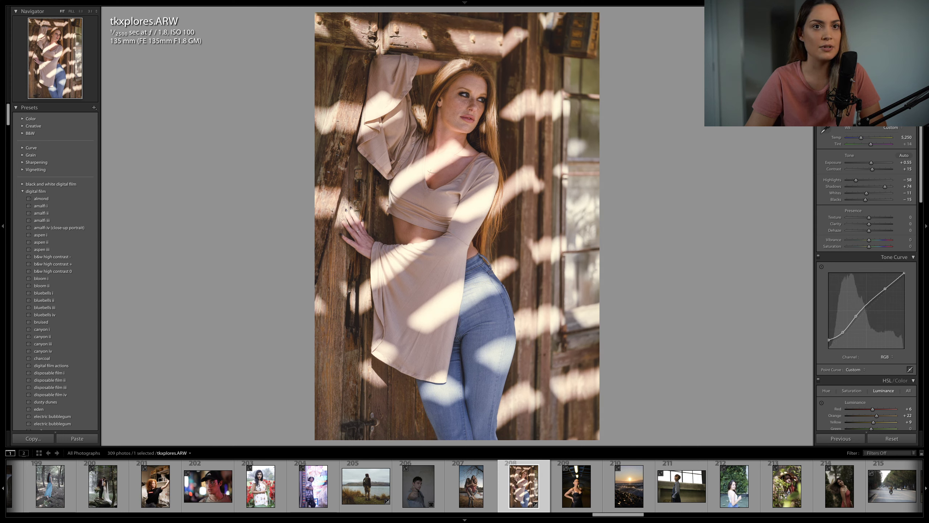
Step: Apply a size 18 adjustment brush dab to the woman's face and raise its exposure slightly
key("k")
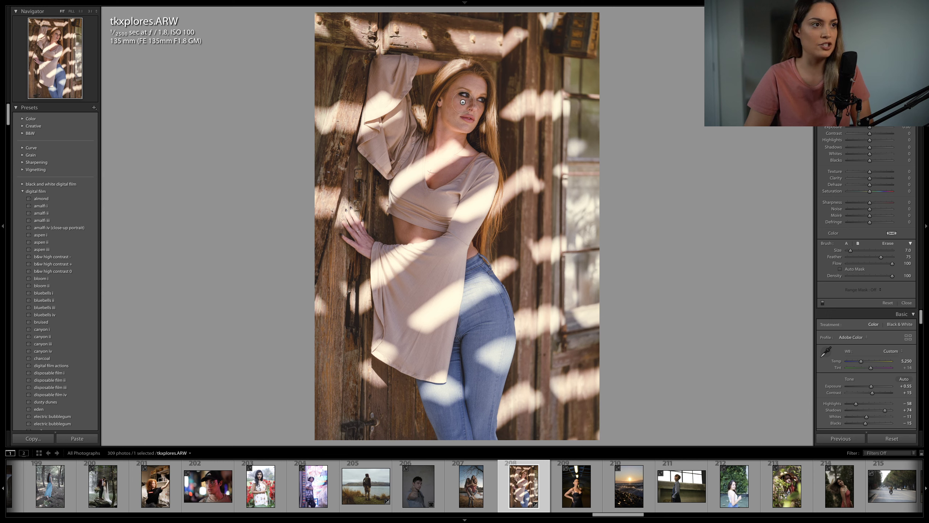
scroll(464, 102, "up", 5)
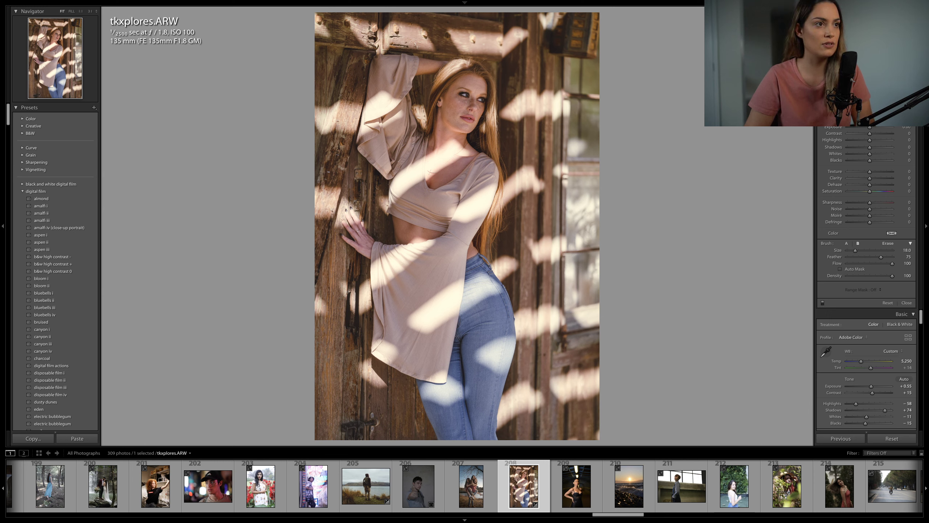
left_click(464, 99)
left_click_drag(870, 129, 872, 129)
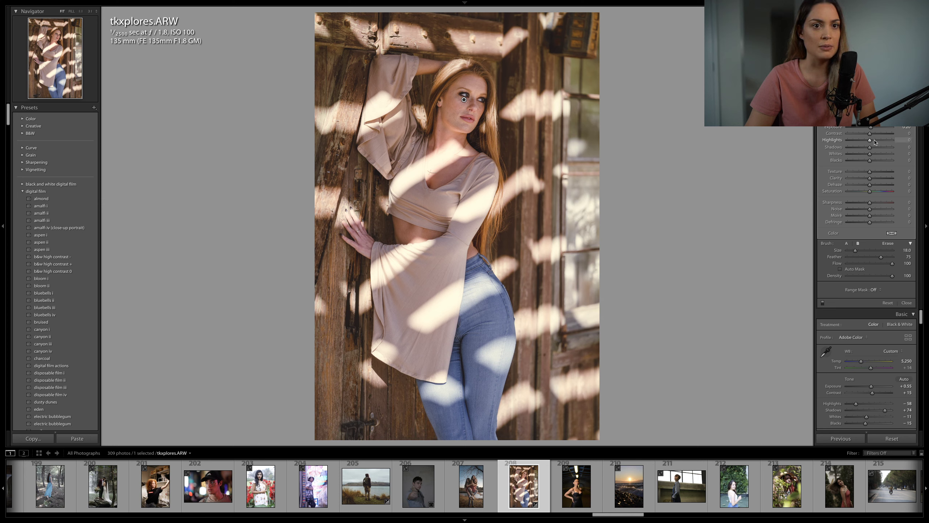
key("k")
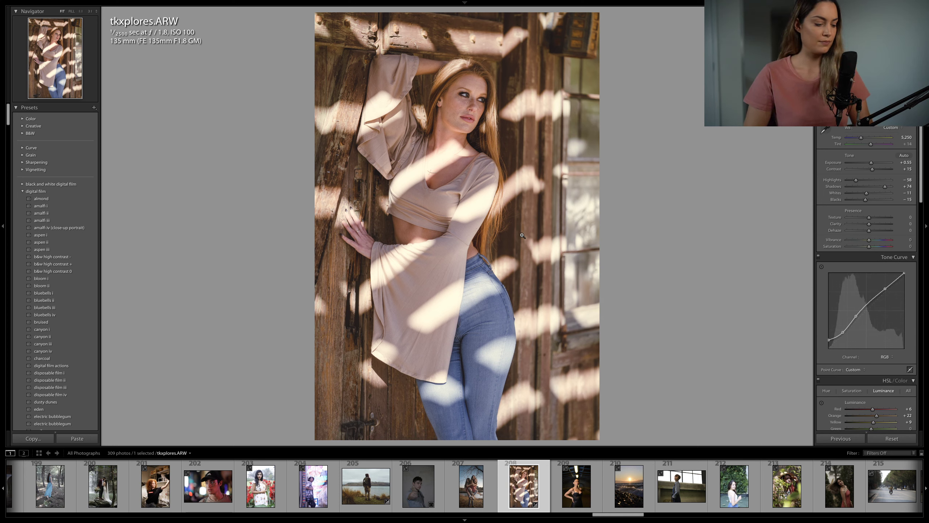
Step: Compare the edited photo of the woman with its unedited version several times
key("XF86MonBrightnessUp")
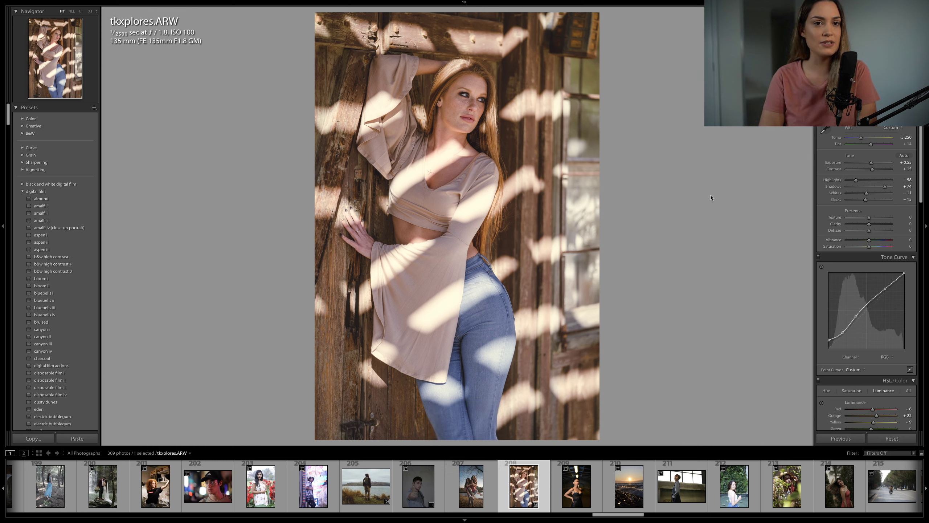
key("backslash")
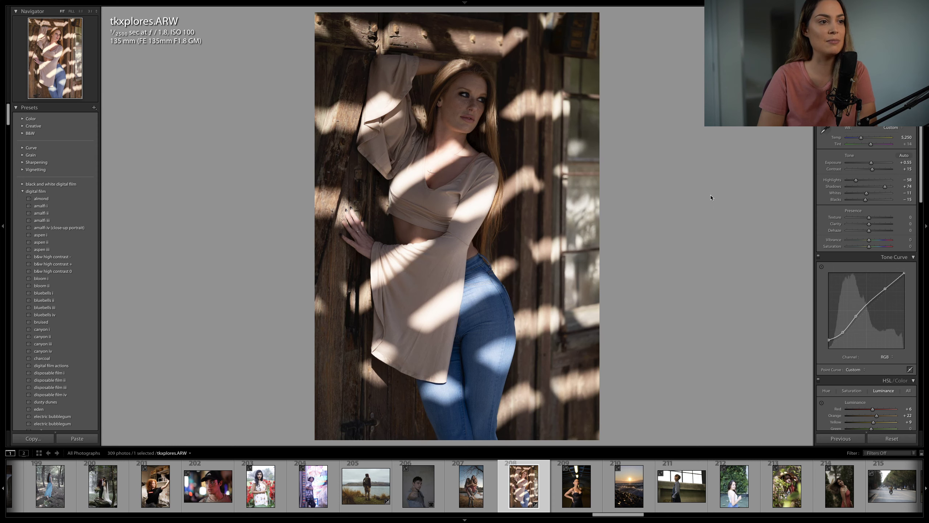
key("backslash")
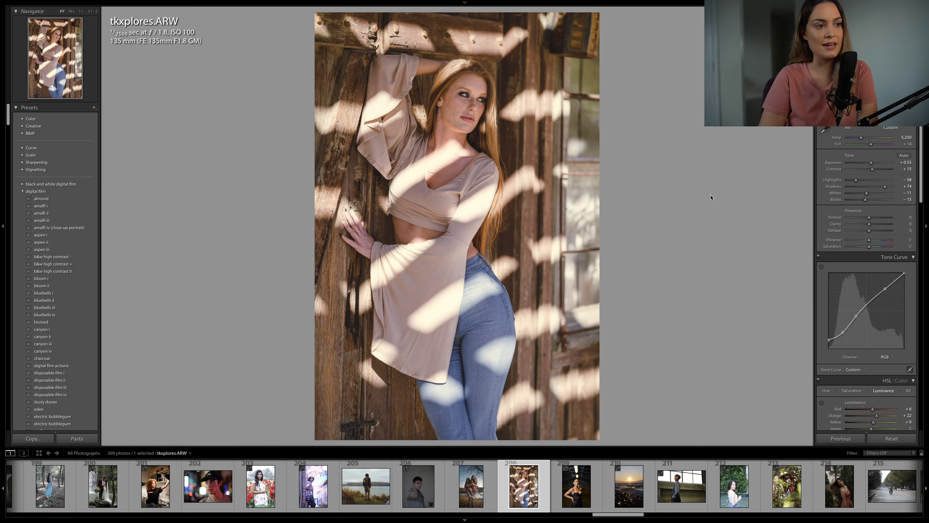
key("backslash")
key("backslash")
key("backslash")
key("backslash")
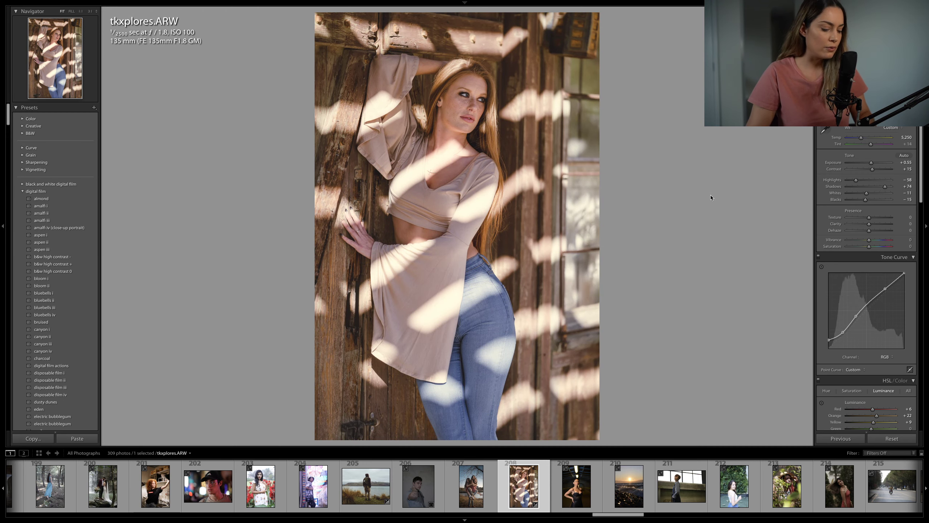
Step: Rotate the photo slightly counterclockwise and tighten the crop around the woman, checking the result against the unedited version
key("r")
left_click_drag(666, 173, 665, 185)
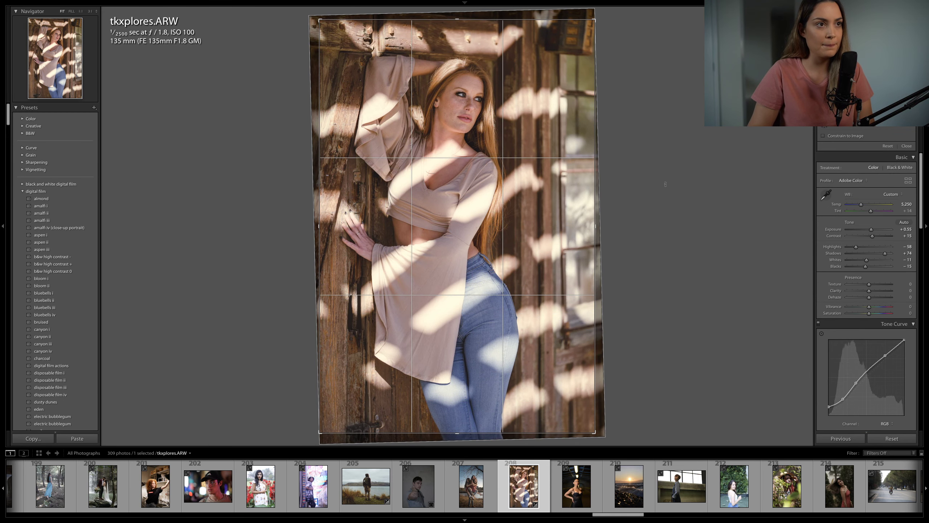
left_click_drag(595, 224, 588, 224)
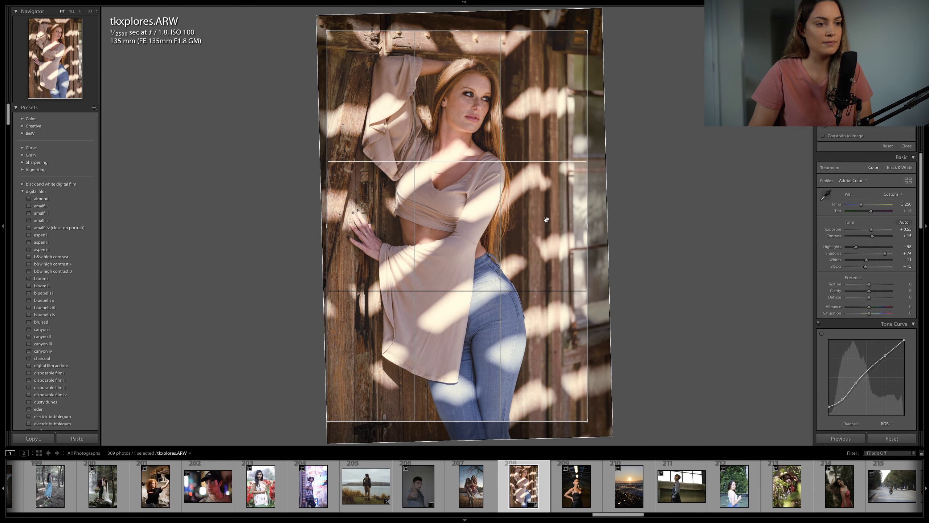
key("r")
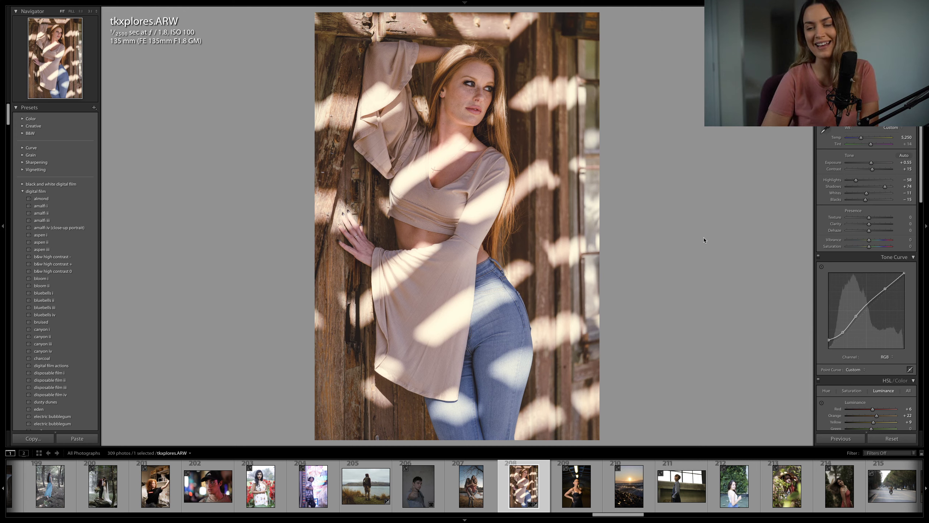
key("backslash")
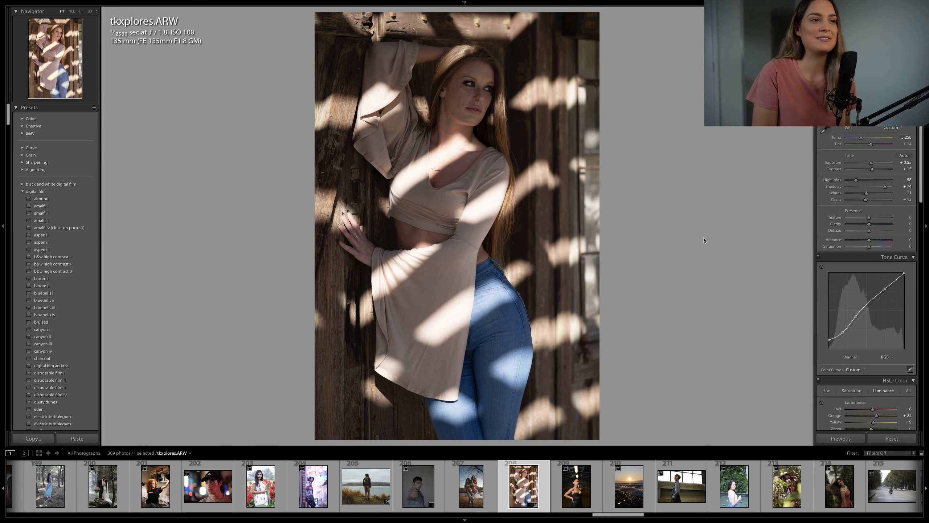
key("backslash")
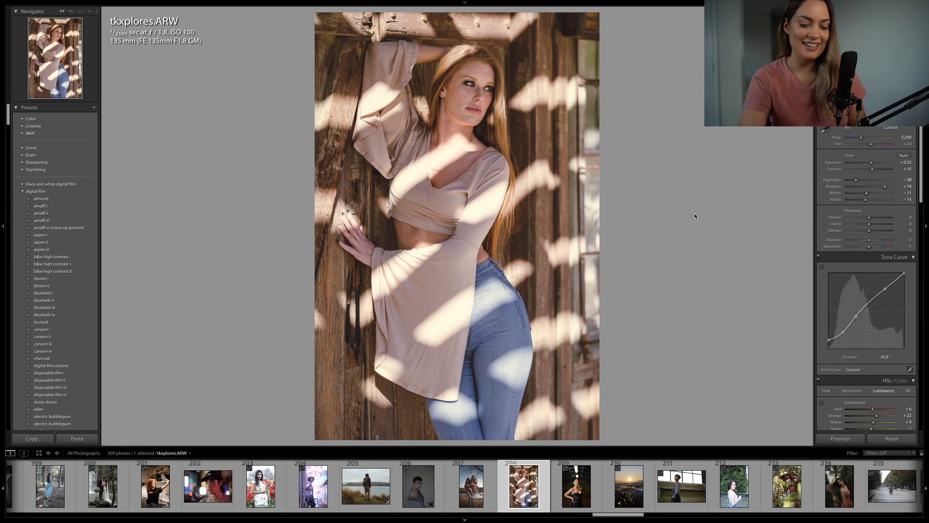
scroll(334, 494, "left", 10)
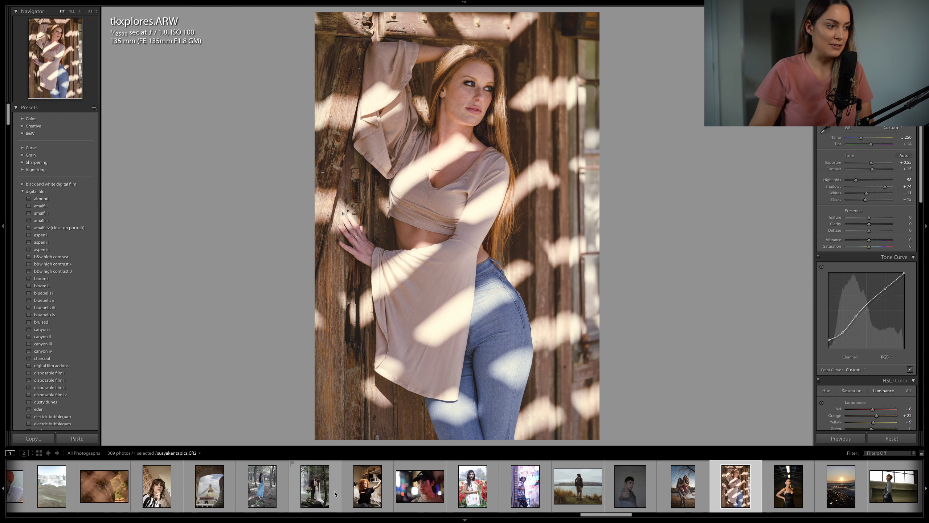
scroll(335, 494, "left", 3)
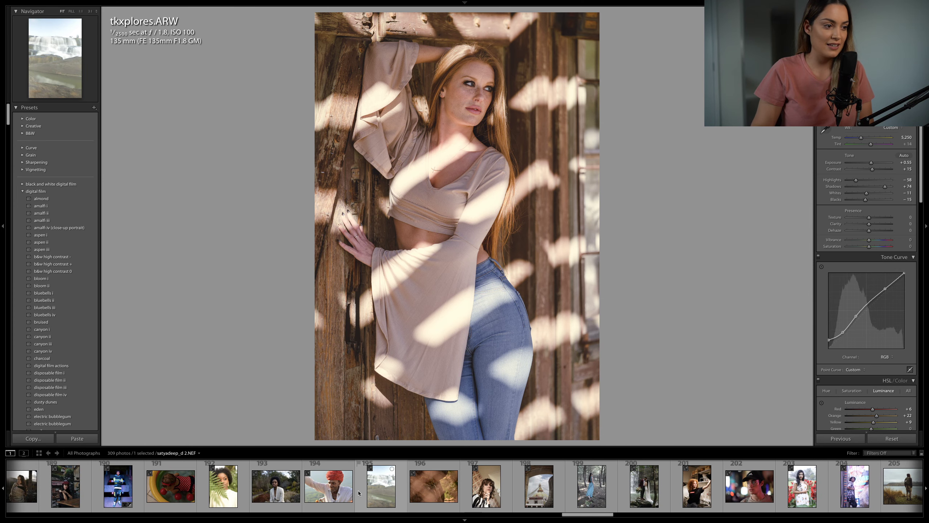
left_click(195, 486)
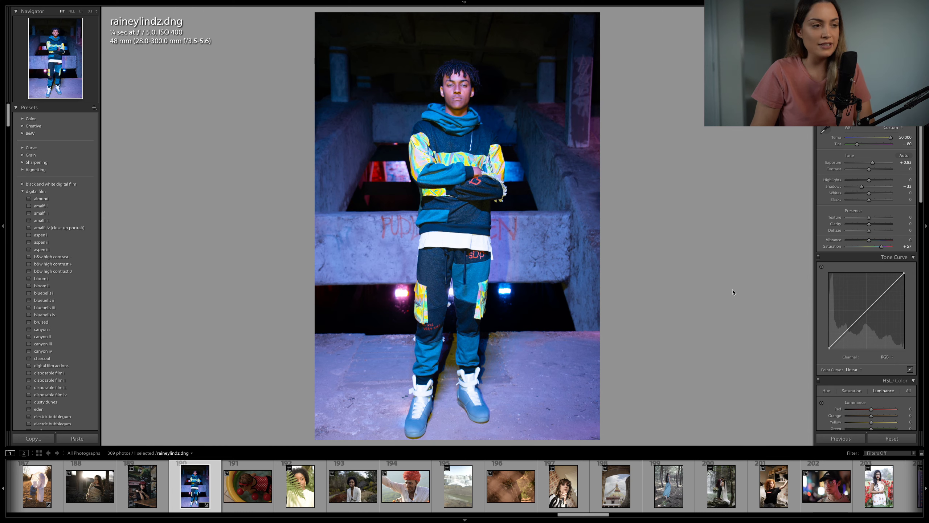
key("r")
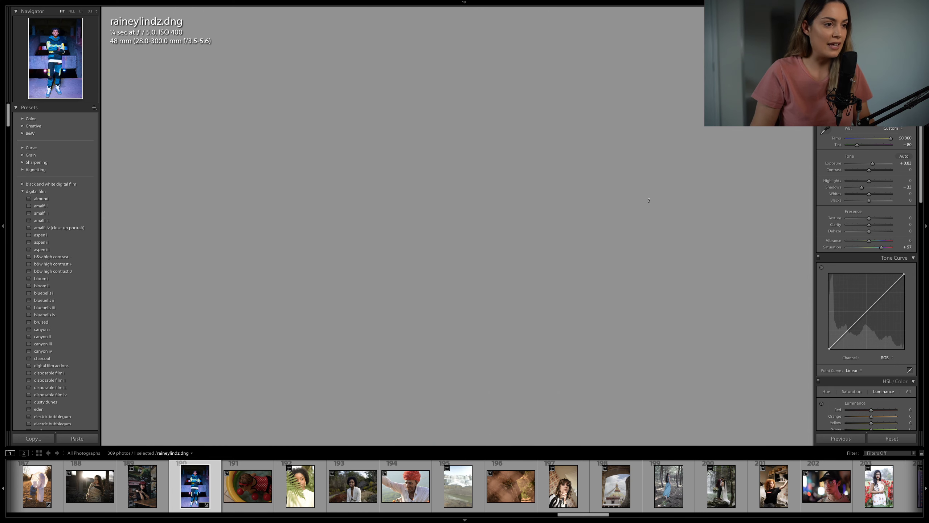
left_click_drag(642, 190, 643, 223)
key("Return")
Step: Reset all existing edits on the photo, rotate it slightly clockwise and tighten the crop around the man
left_click(900, 442)
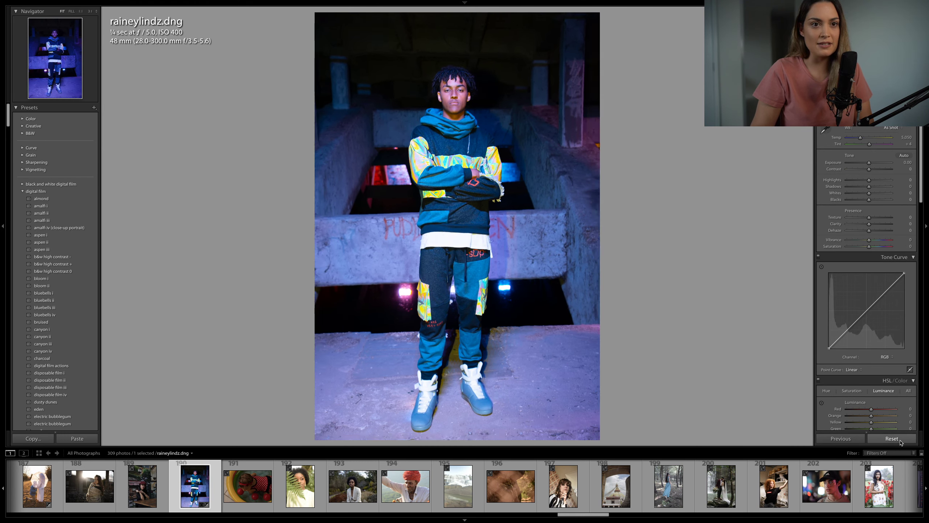
key("r")
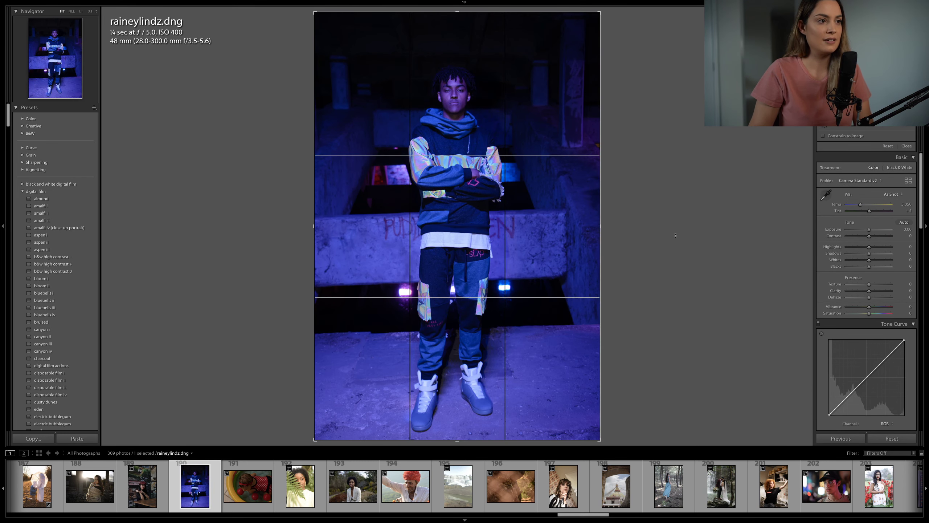
left_click_drag(672, 252, 676, 241)
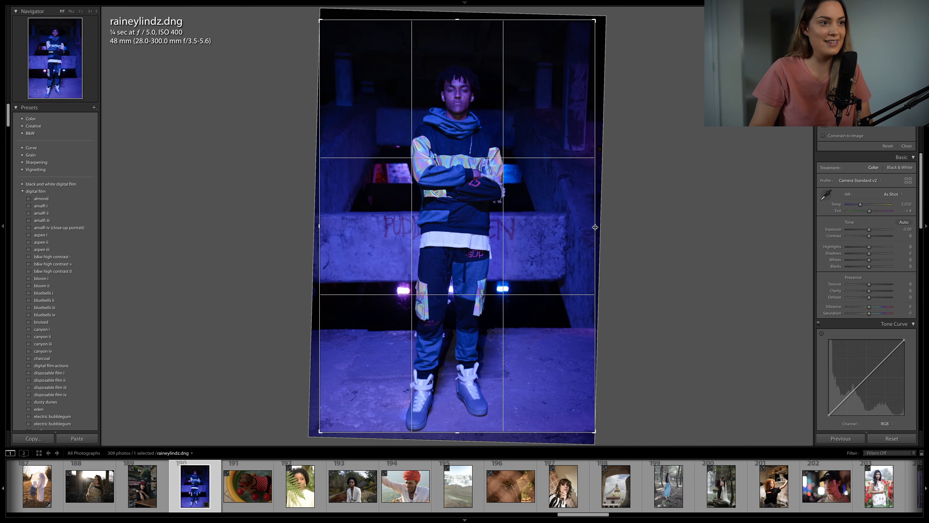
left_click_drag(595, 228, 558, 221)
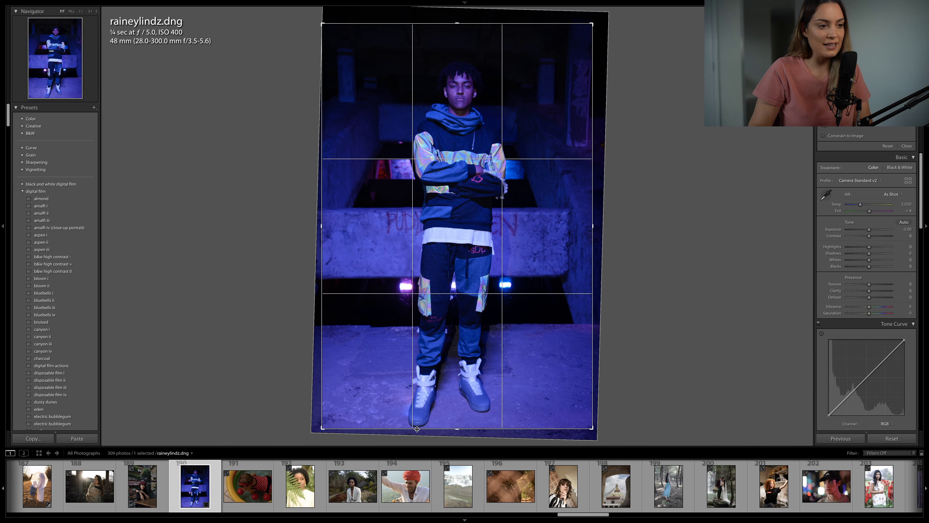
Step: Apply the crop and set exposure to +0.90, shadows to +47, temperature to 7,621 and tint to −43
key("Return")
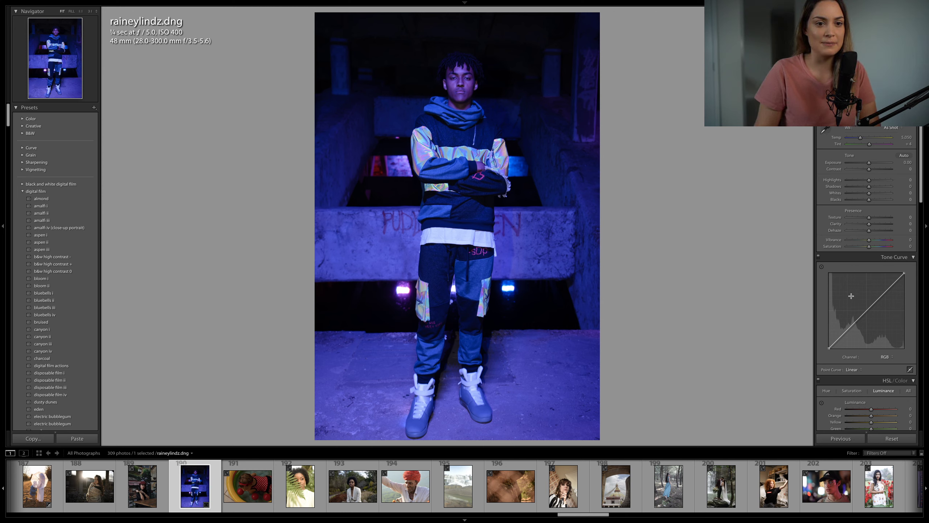
left_click_drag(869, 162, 879, 188)
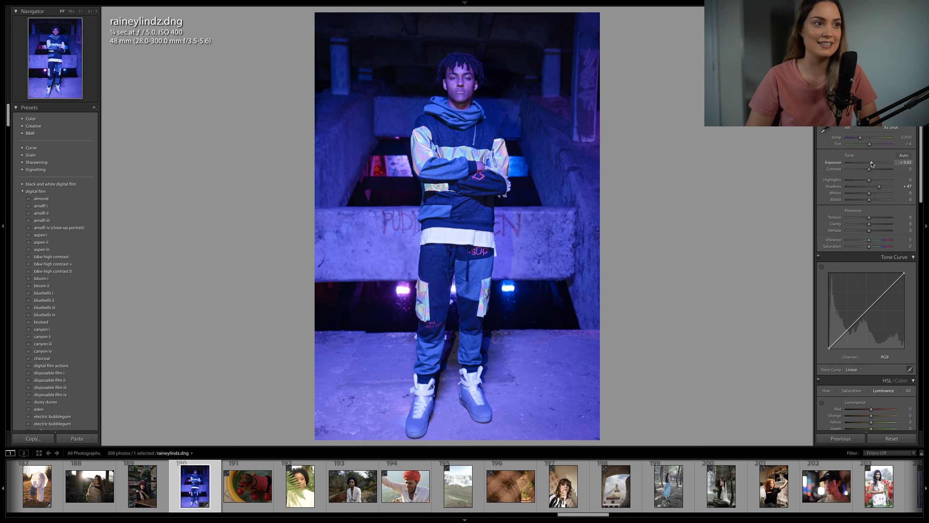
left_click_drag(872, 164, 862, 145)
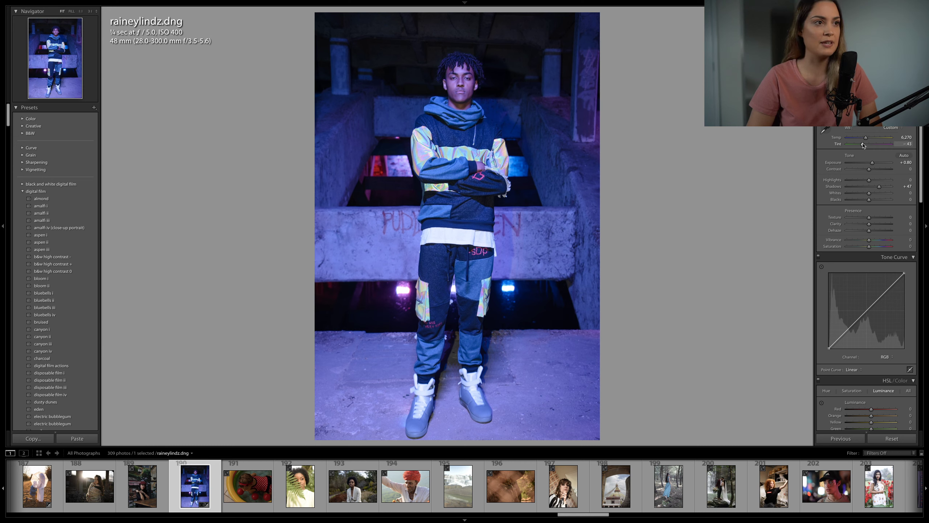
left_click_drag(867, 138, 873, 138)
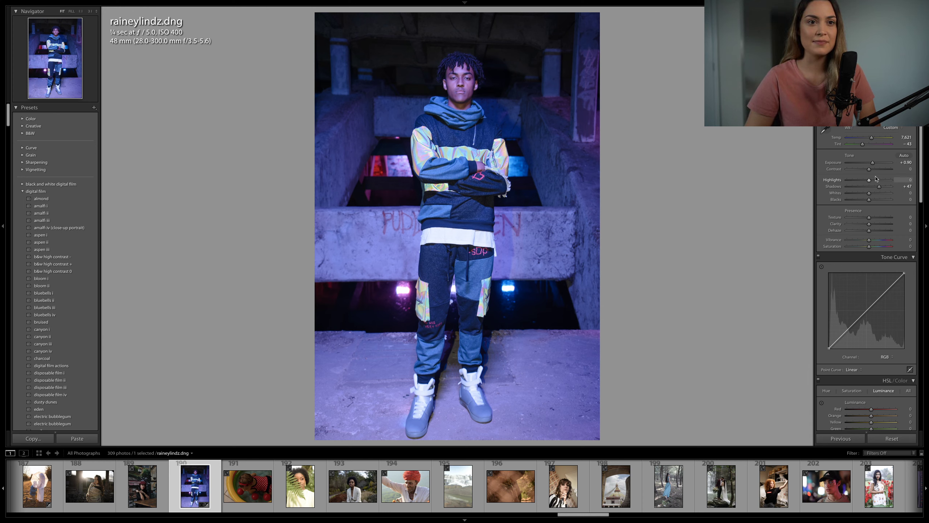
Step: Shape the RGB tone curve into an S-curve with a lifted black point and a slightly lowered white point
left_click_drag(826, 349, 885, 289)
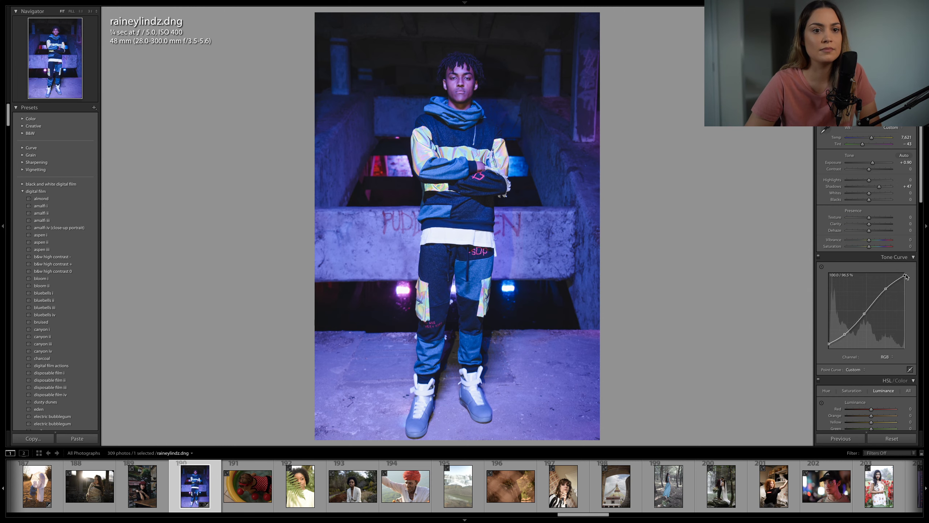
left_click(465, 76)
left_click_drag(489, 240, 492, 190)
left_click(492, 189)
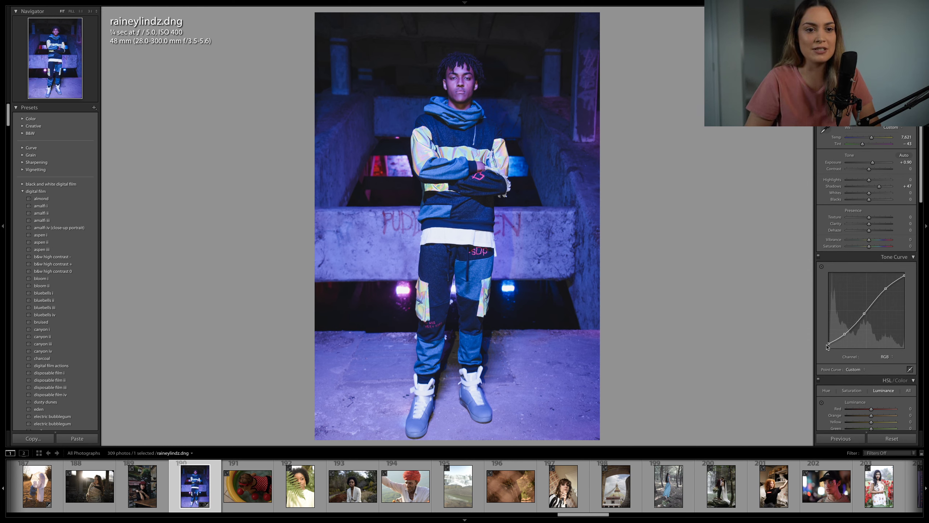
left_click_drag(829, 344, 842, 335)
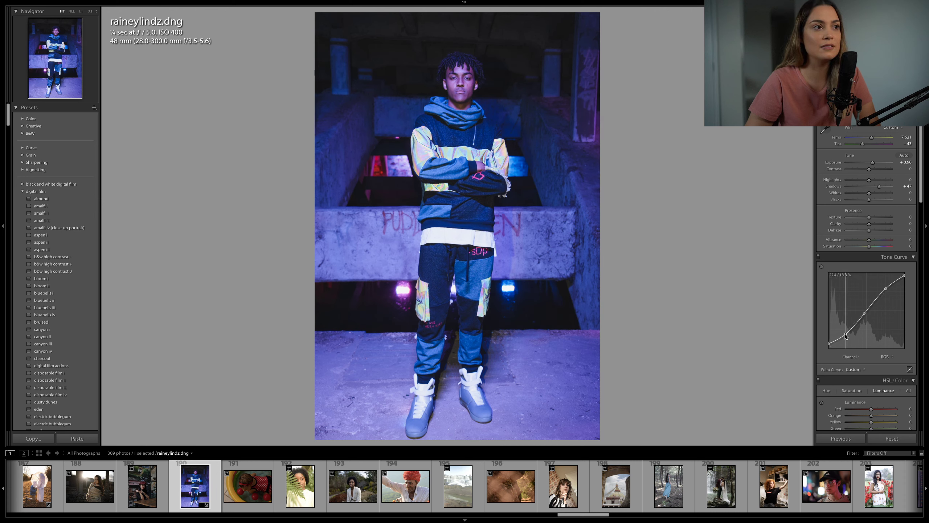
left_click_drag(845, 335, 844, 334)
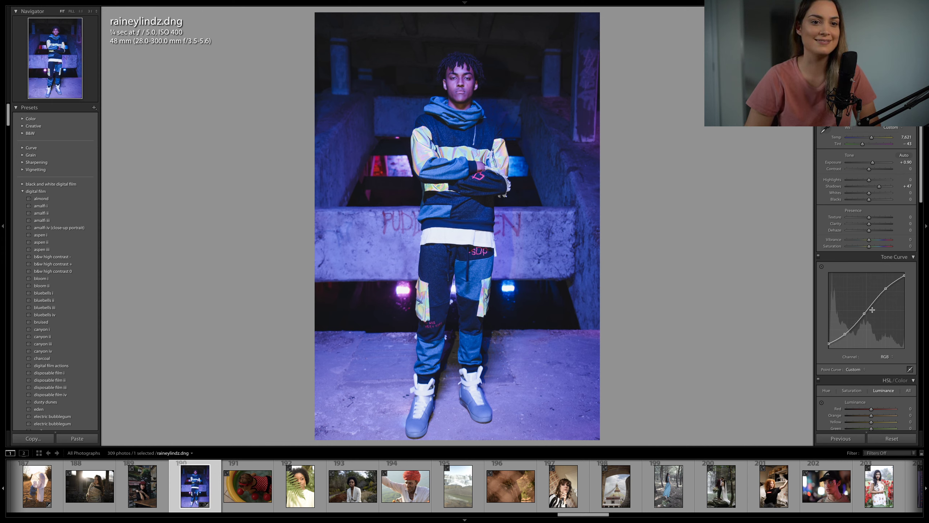
left_click_drag(865, 315, 864, 315)
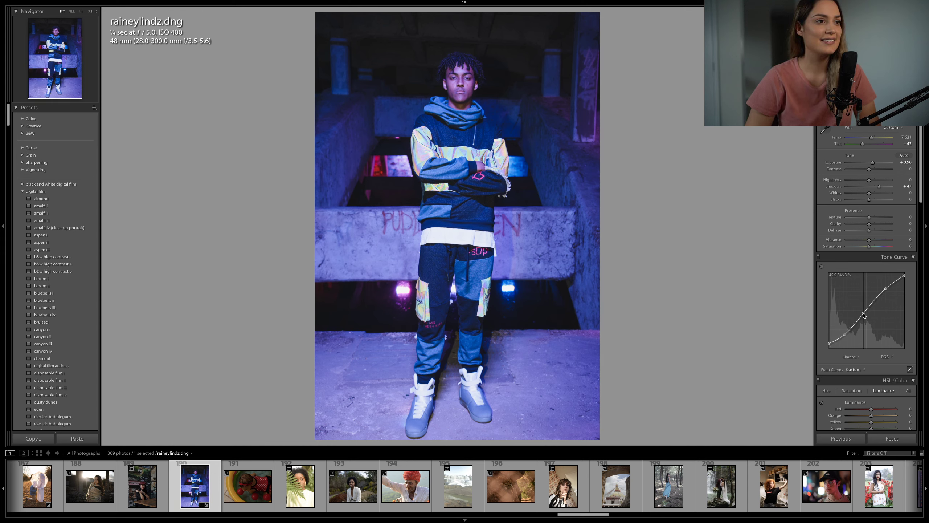
Step: Check the hoodie's bright areas up close and reduce the photo's highlights to −26
left_click(459, 170)
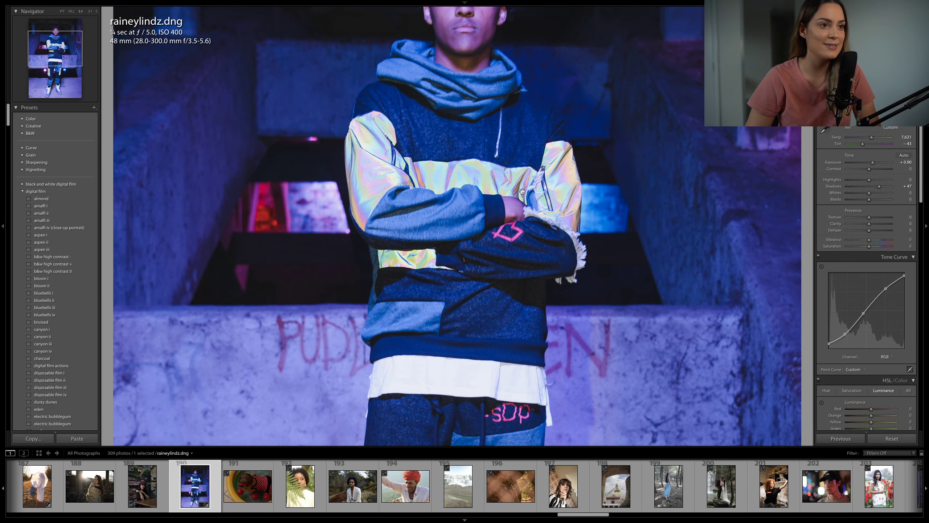
left_click_drag(870, 179, 864, 181)
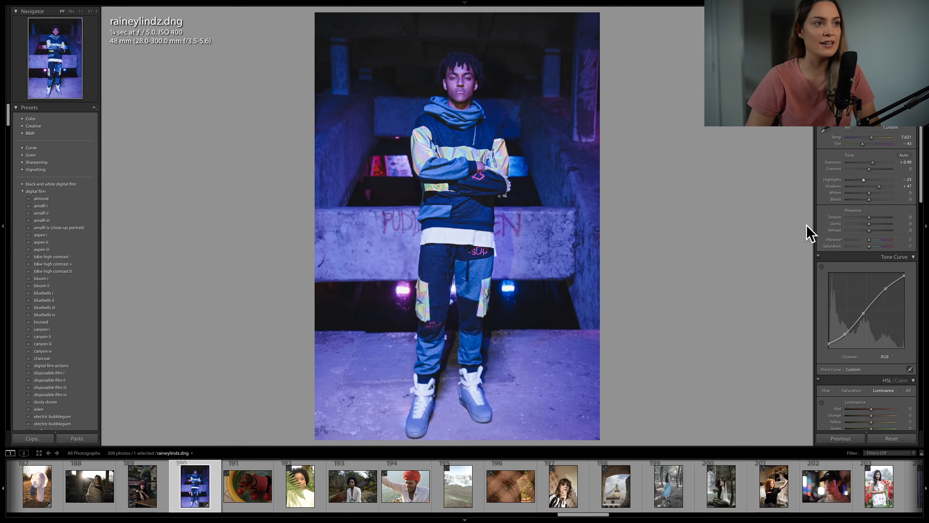
left_click(691, 182)
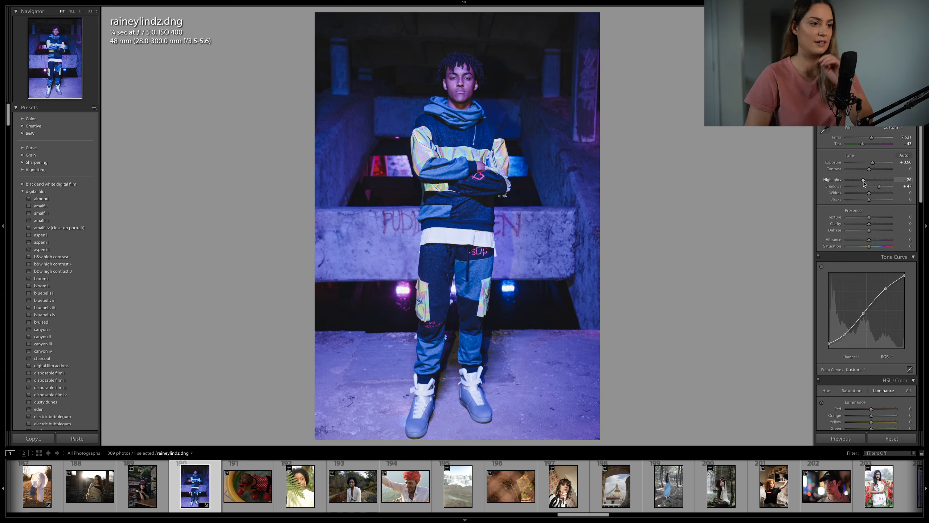
Step: Add a graduated filter over the upper part of the photo and raise its exposure slightly
scroll(863, 151, "up", 5)
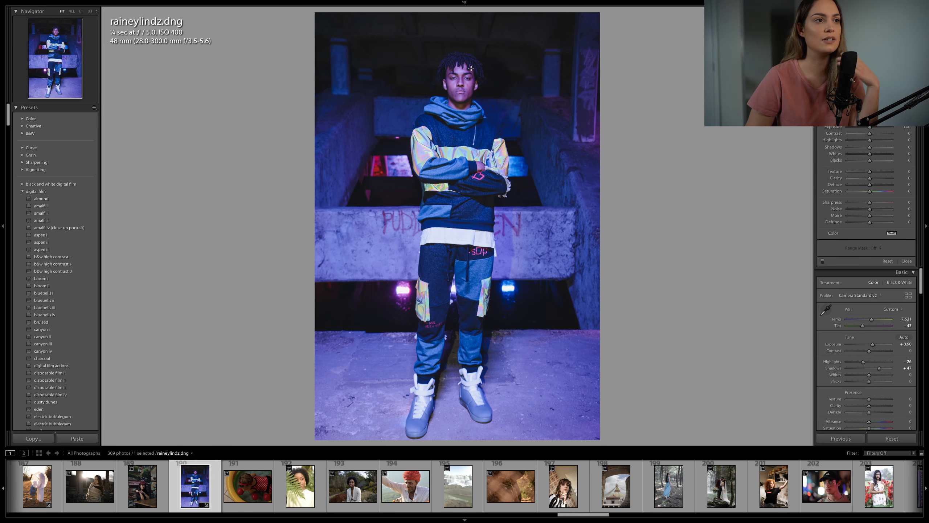
left_click_drag(472, 70, 471, 202)
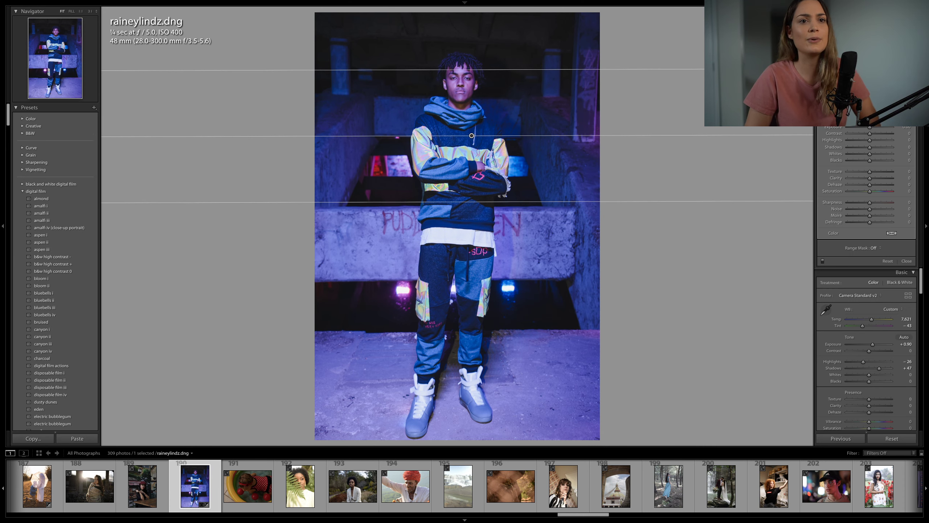
left_click_drag(870, 127, 872, 128)
double_click(873, 128)
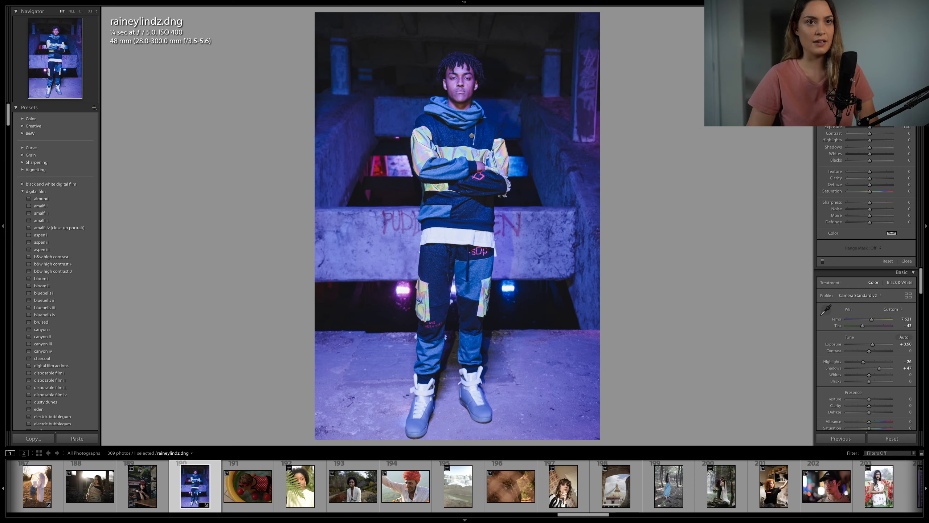
Step: Add a second graduated filter rising from the lower part of the photo to the subject's waist and darken its exposure
left_click_drag(479, 220, 478, 112)
mouse_move(482, 162)
left_mouse_down()
mouse_move(482, 200)
mouse_move(484, 190)
left_mouse_up()
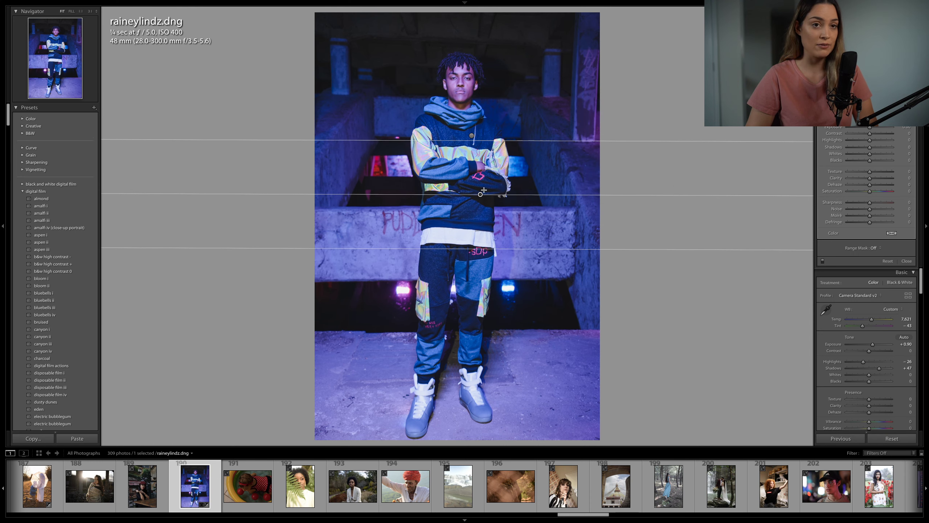
left_click_drag(869, 127, 867, 127)
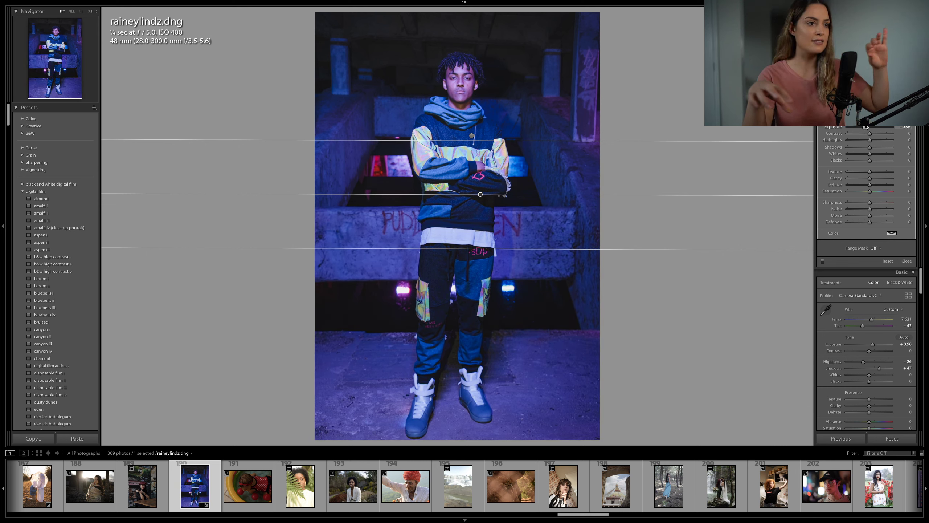
mouse_move(870, 141)
left_mouse_down()
mouse_move(862, 141)
mouse_move(870, 157)
left_mouse_up()
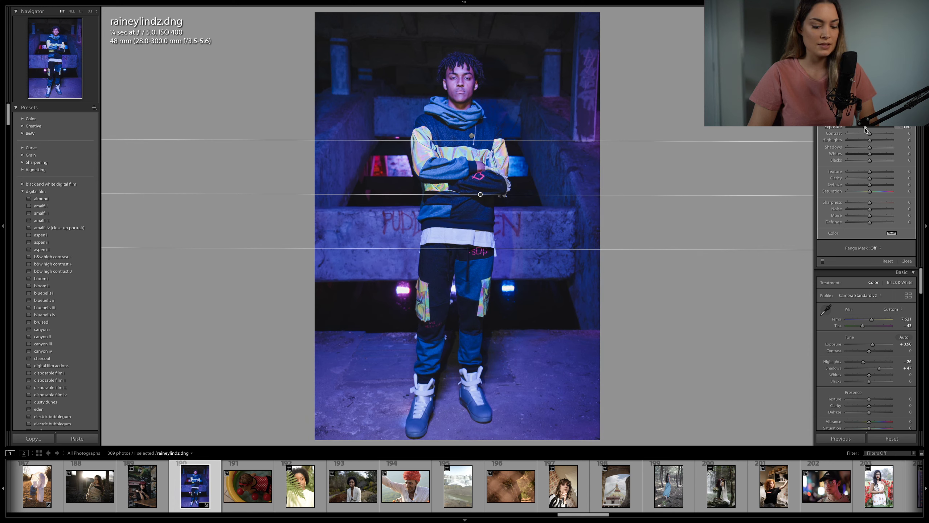
key("m")
Step: Set exposure to +1.00, compare before and after, and change the white balance to temperature 8,249 and tint −26
left_click(878, 166)
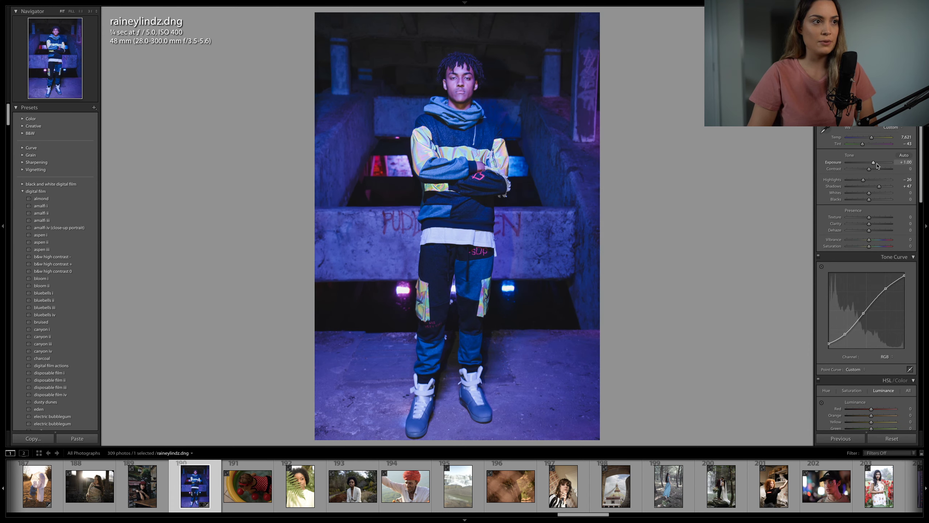
key("ctrl+z")
key("backslash")
key("backslash")
key("backslash")
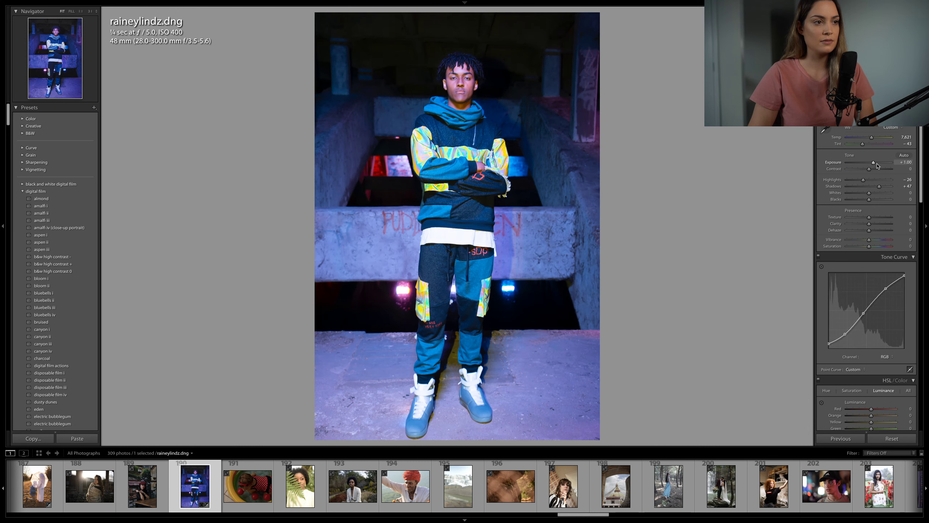
key("backslash")
mouse_move(872, 138)
left_mouse_down()
mouse_move(864, 146)
mouse_move(873, 138)
left_mouse_up()
left_click_drag(870, 144, 866, 145)
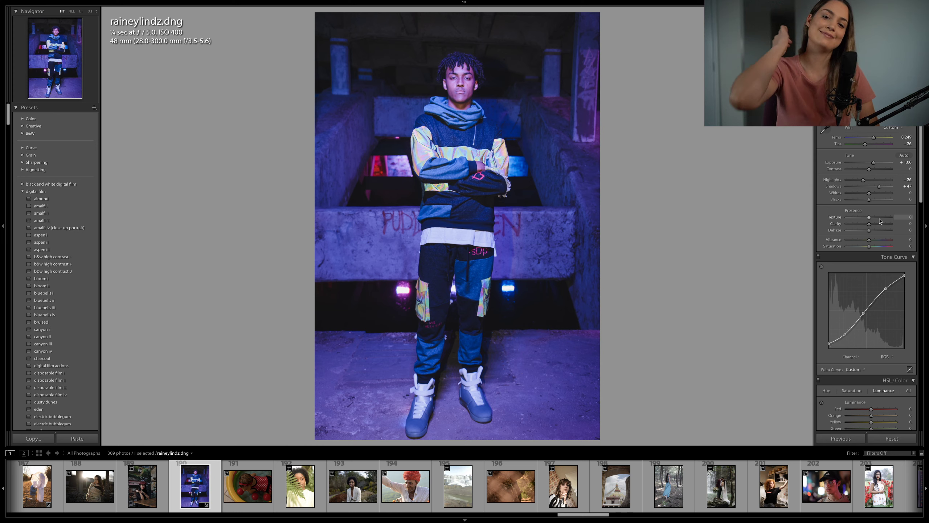
Step: Switch the tone curve to the Blue channel
scroll(875, 251, "down", 3)
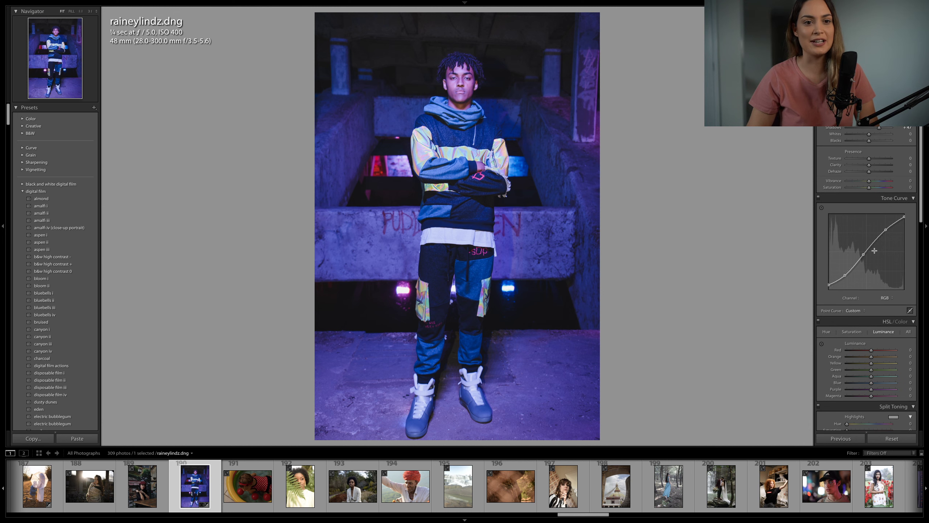
left_click(888, 275)
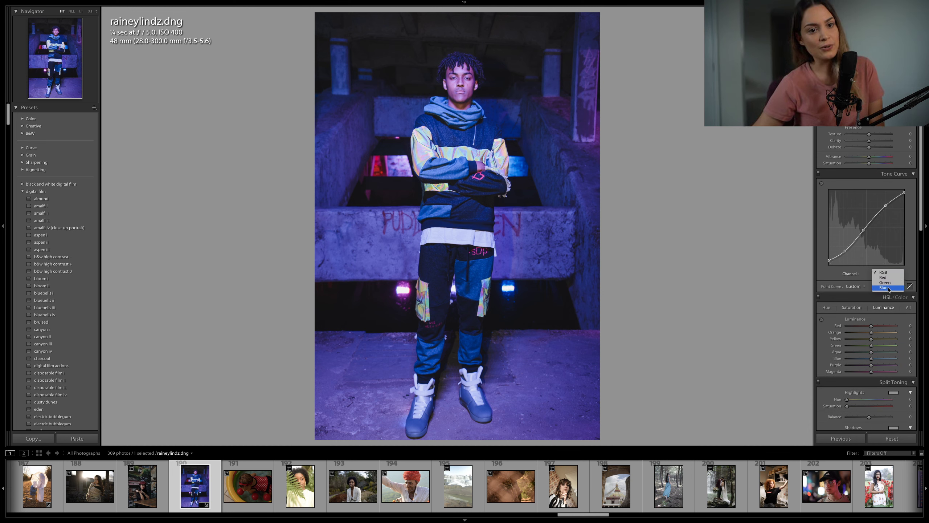
left_click(889, 290)
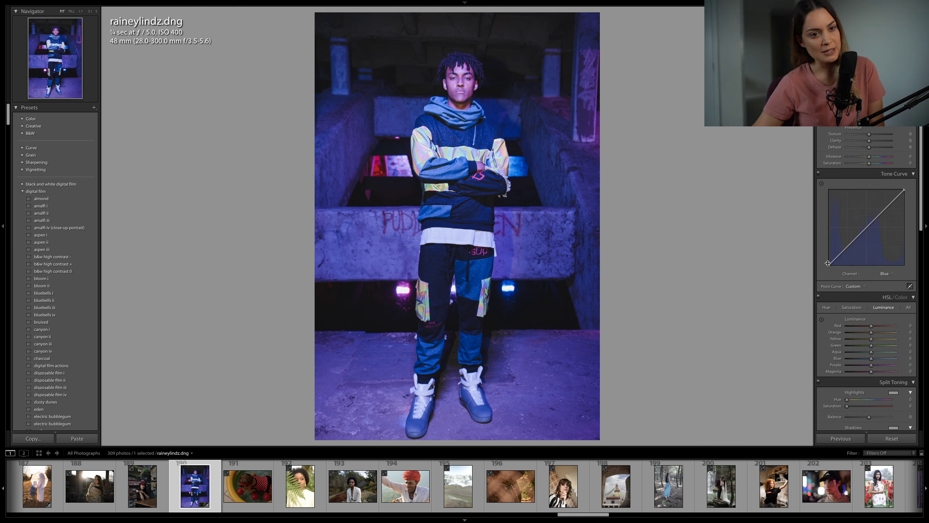
Step: Reduce the HSL saturation of blue to −19 and of aqua to −9
scroll(830, 271, "down", 1)
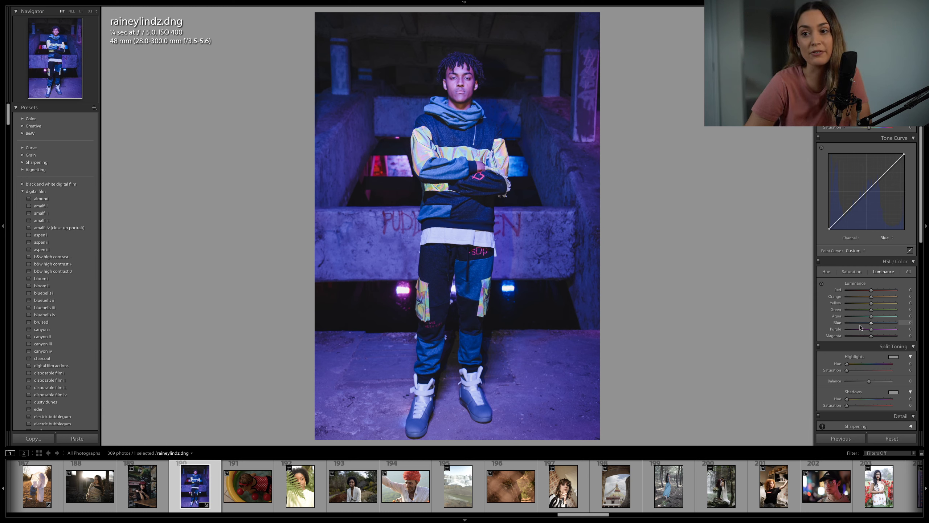
left_click(853, 271)
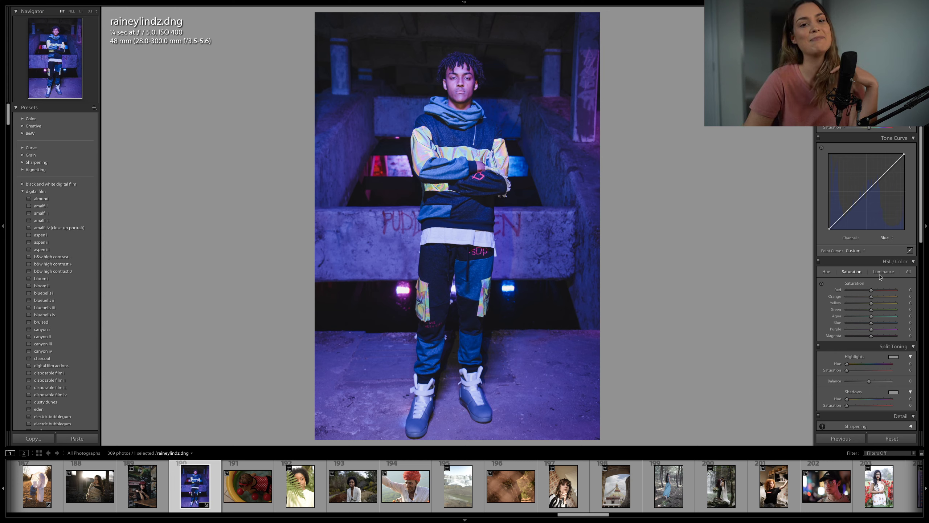
left_click_drag(871, 322, 867, 325)
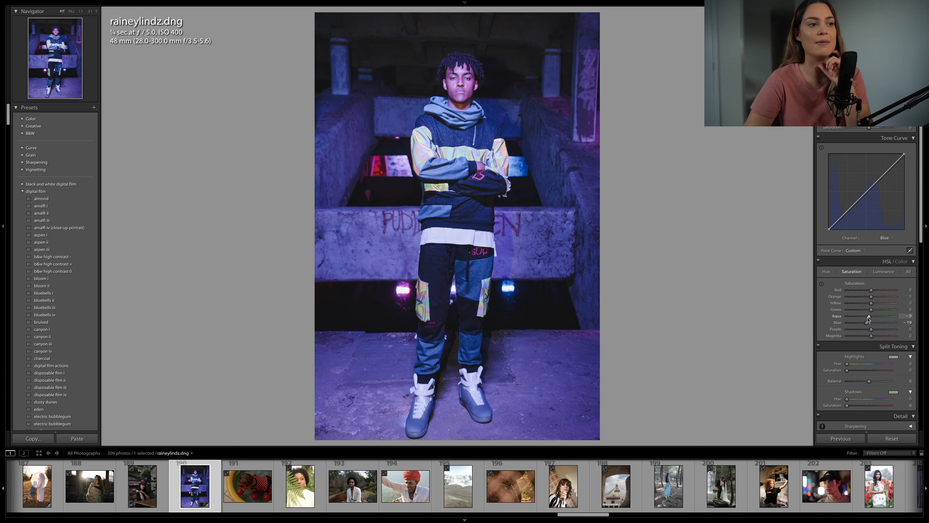
Step: Set the HSL luminance of blue to about +13, green to −39 and yellow to −40
left_click(884, 271)
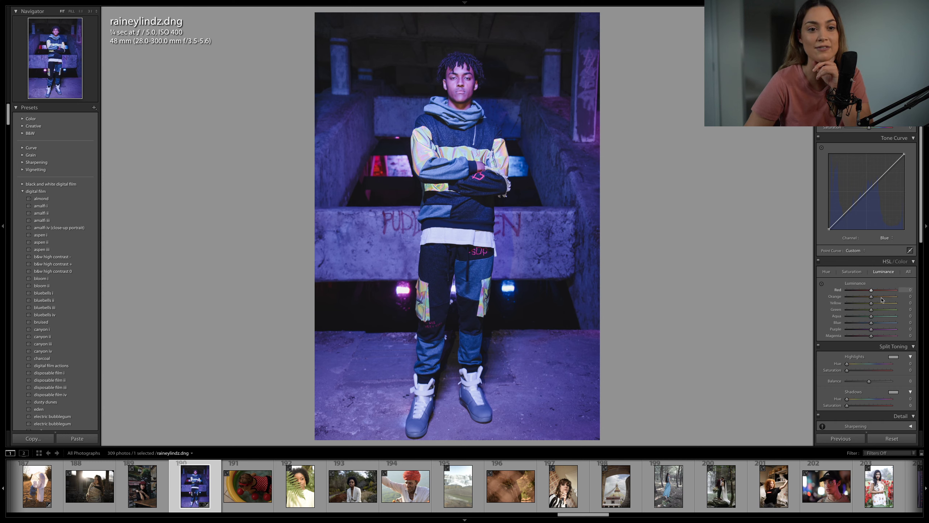
left_click(876, 323)
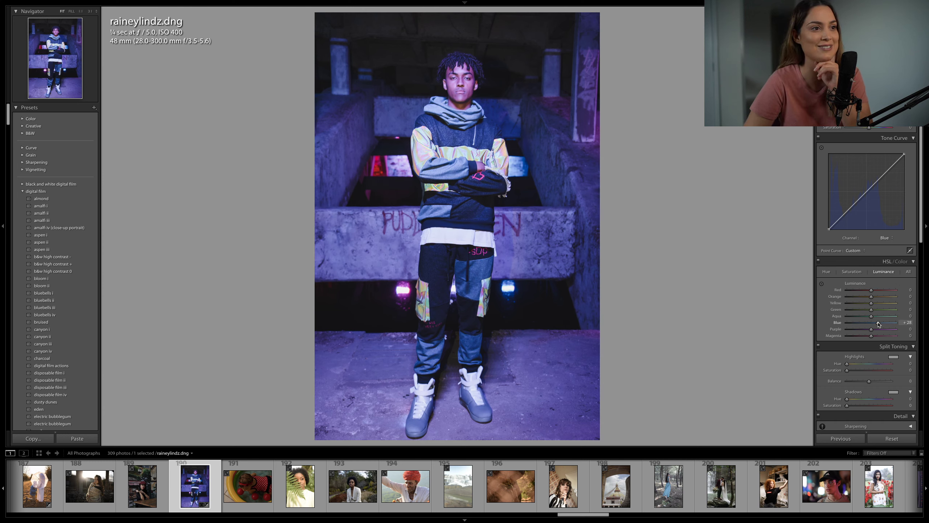
left_click(863, 304)
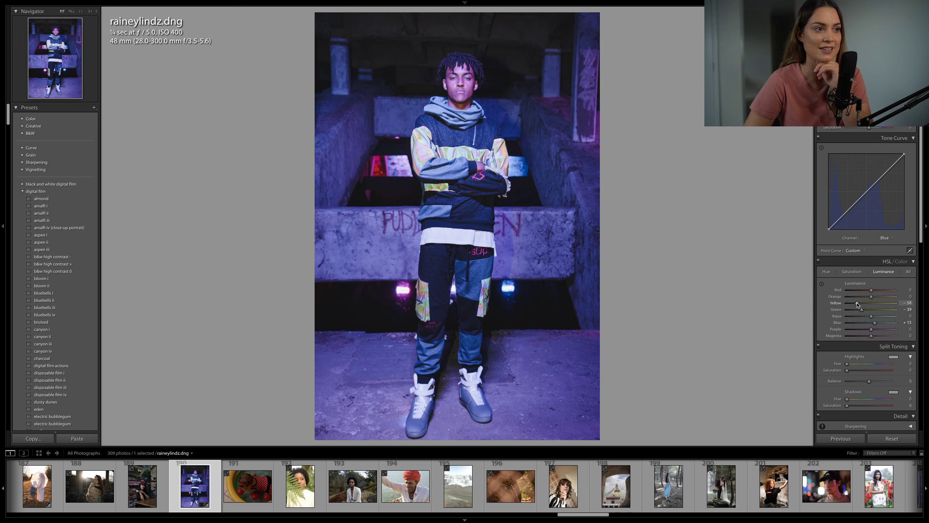
Step: Set the HSL saturation of yellow to +51, green to +32, blue to −9 and purple to −17
left_click(852, 271)
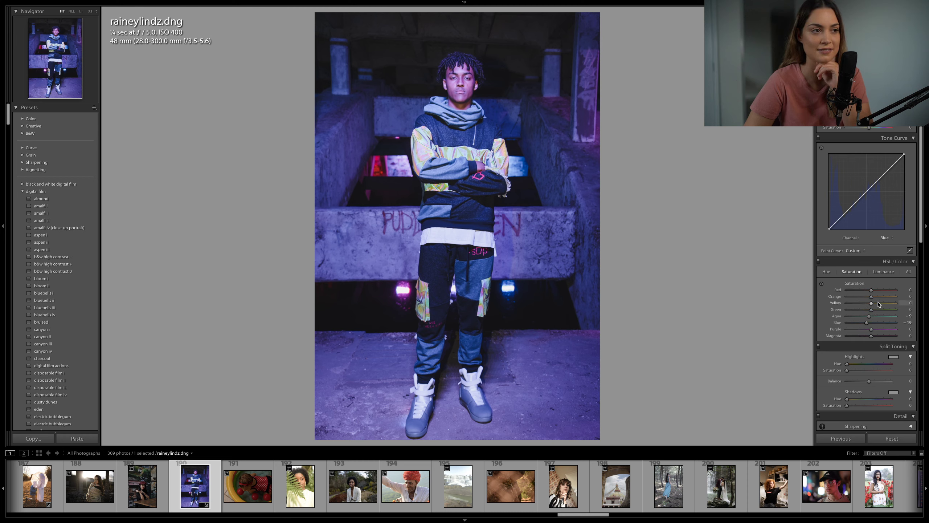
left_click_drag(881, 303, 876, 311)
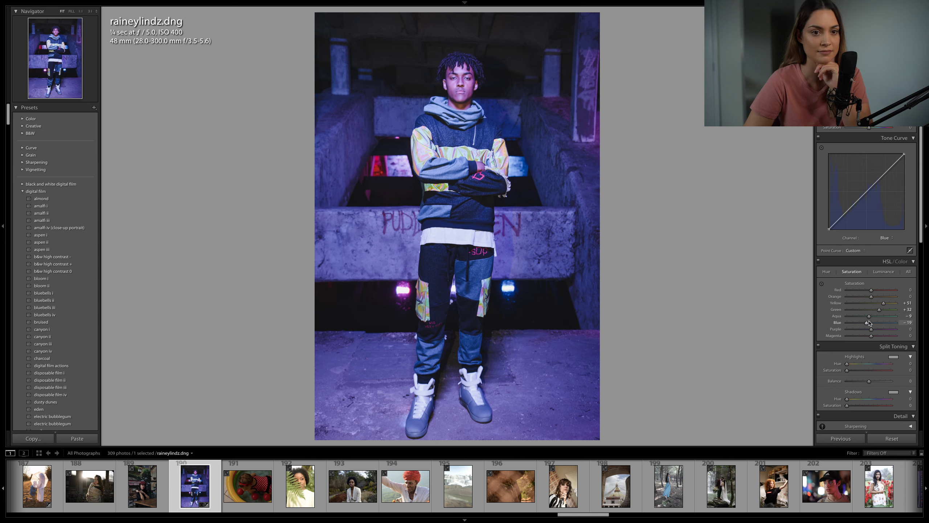
mouse_move(867, 322)
left_mouse_down()
mouse_move(881, 323)
mouse_move(869, 324)
left_mouse_up()
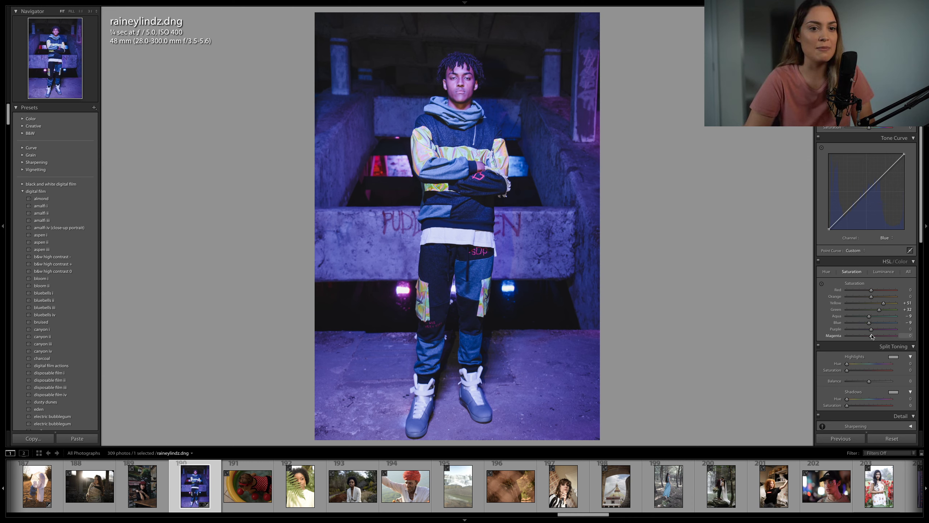
left_click_drag(872, 332, 866, 332)
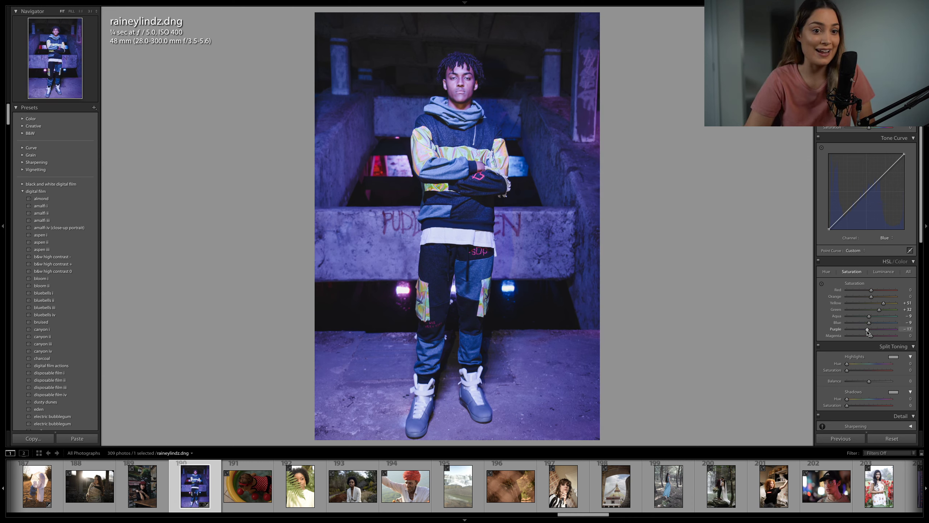
Step: Lower the HSL luminance of magenta to −5 and purple to −10
left_click(883, 271)
left_click_drag(871, 335, 870, 336)
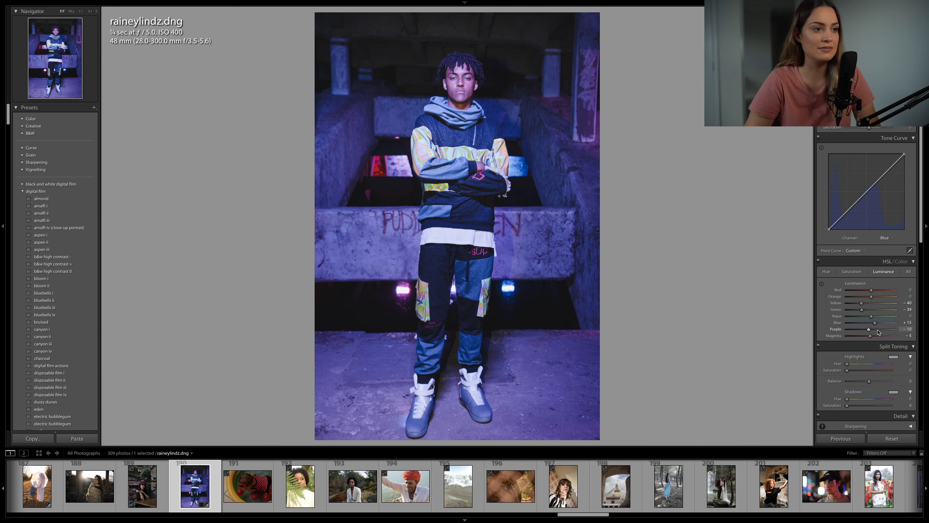
Step: Set the HSL hue of green to −13, aqua to −15, blue to −8, purple to +23 and magenta to −14
left_click(828, 273)
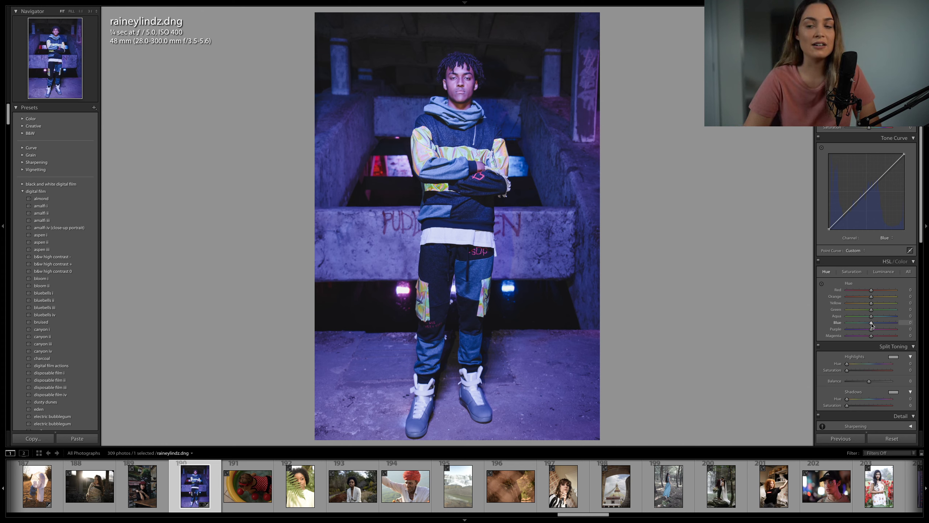
left_click_drag(872, 323, 877, 318)
left_click_drag(871, 319, 860, 352)
Step: Split-tone the highlights with hue 54 and saturation 30, and the shadows with hue 73 and saturation 31
scroll(870, 337, "down", 1)
left_click_drag(847, 345, 862, 369)
scroll(855, 348, "down", 1)
left_click_drag(847, 362, 861, 371)
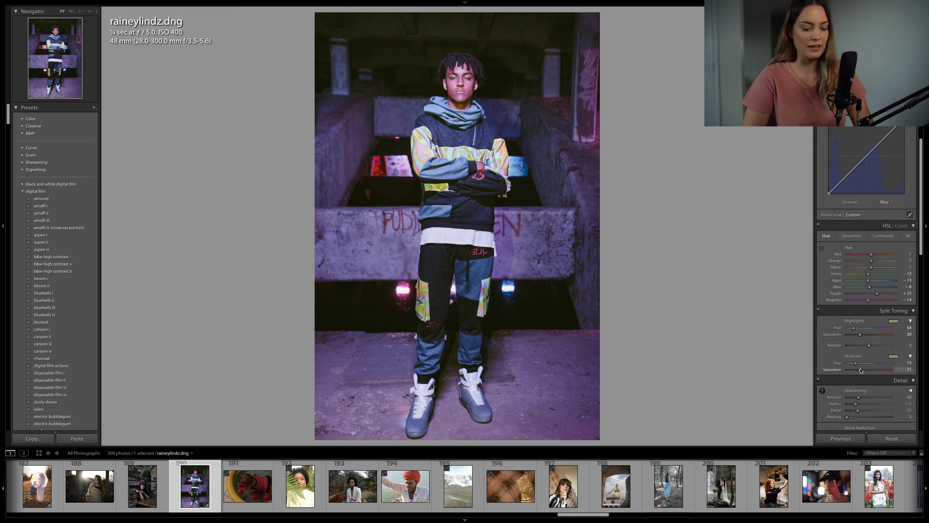
Step: Compare the split-toned portrait with its unedited version
key("backslash")
key("backslash")
key("backslash")
key("backslash")
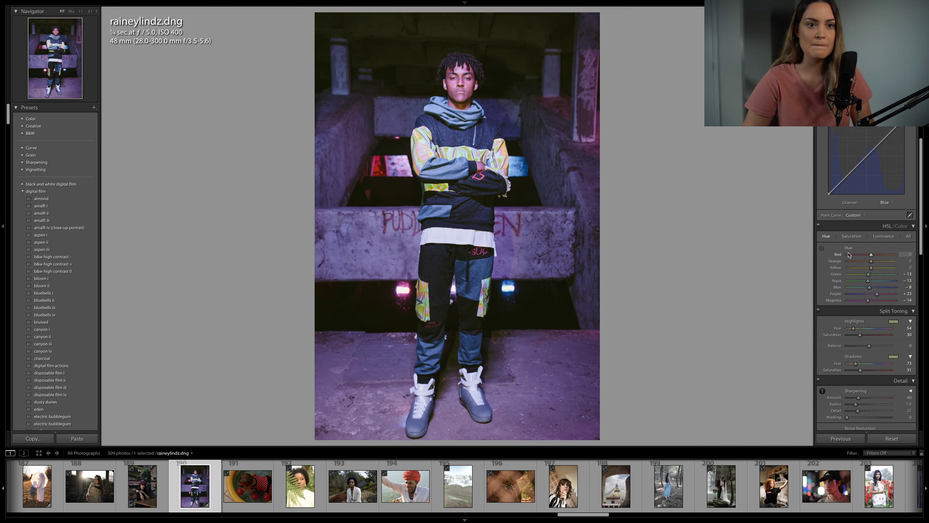
Step: Raise the HSL saturation of orange to about +24 and bring up the luminance adjustments
left_click(852, 236)
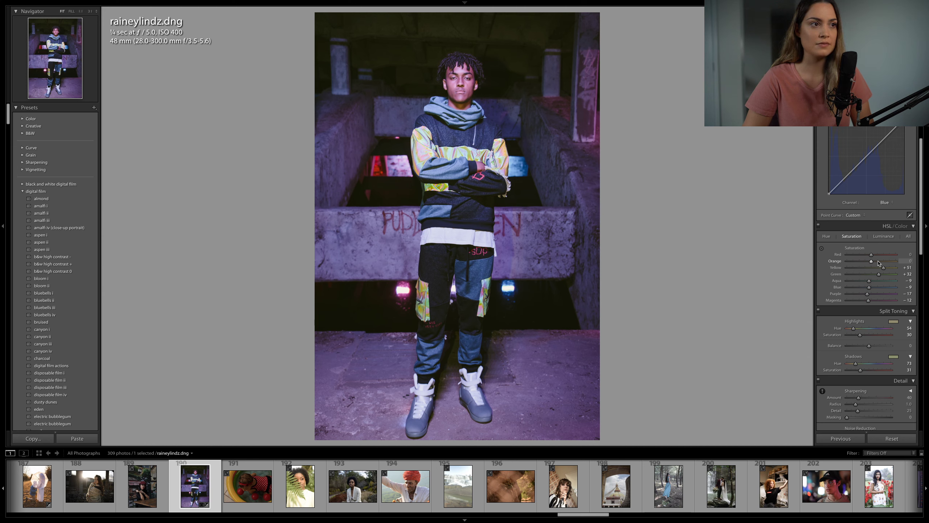
left_click_drag(878, 261, 878, 261)
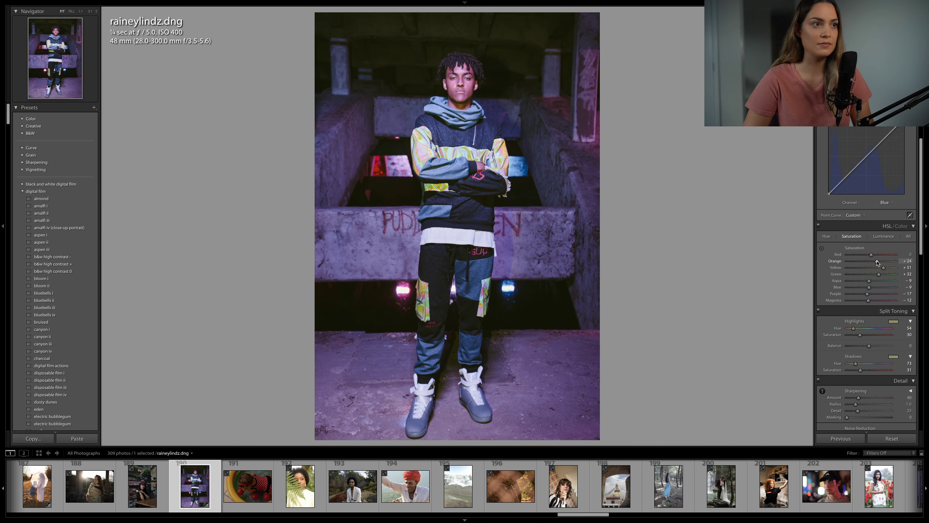
left_click(882, 236)
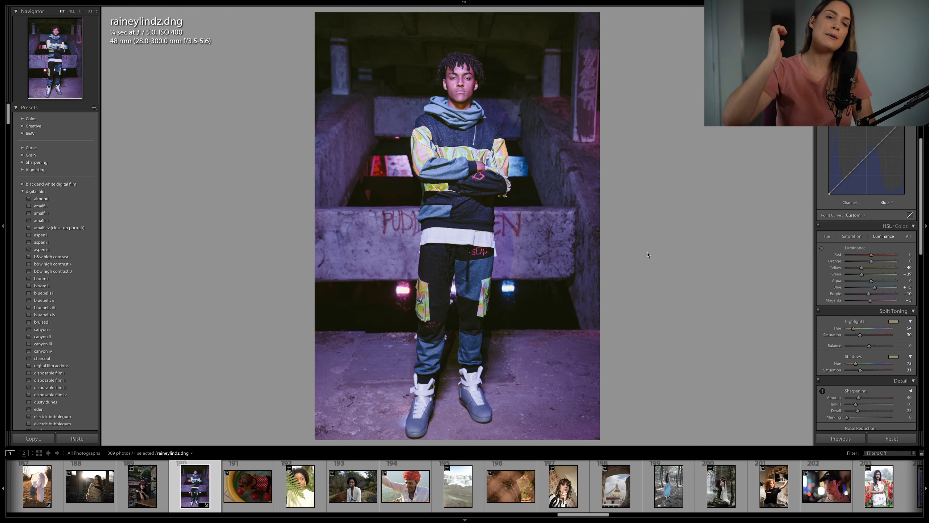
Step: Set the calibration shadows tint to −10, red primary hue to −9 and green primary hue to +23
scroll(862, 284, "down", 5)
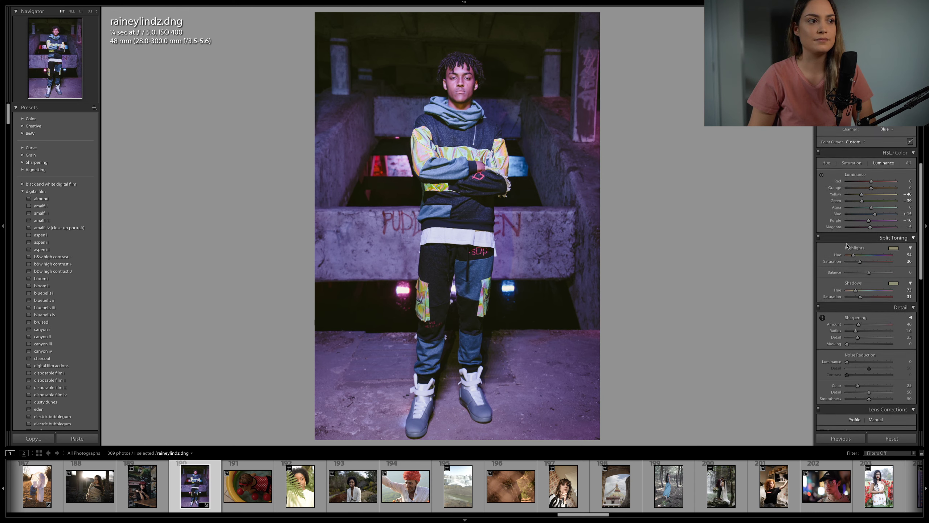
scroll(862, 285, "down", 5)
left_click_drag(859, 215, 866, 216)
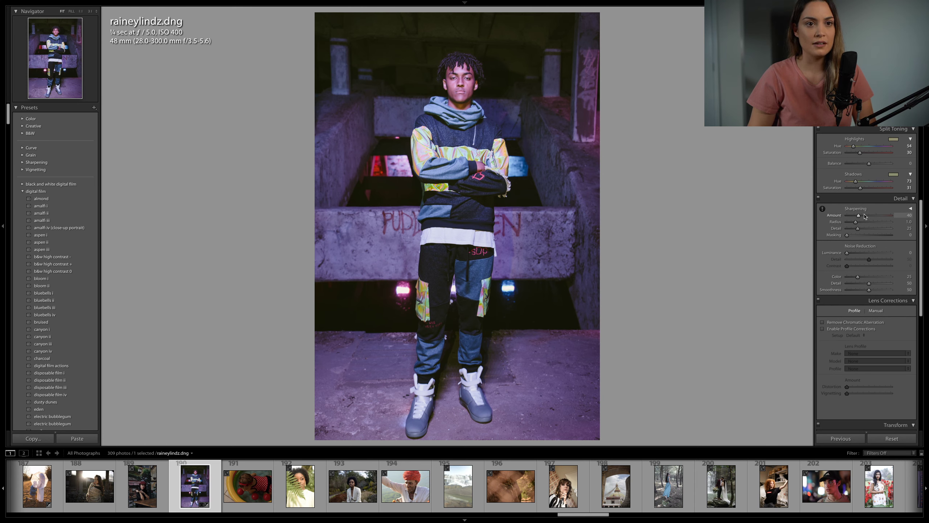
scroll(862, 227, "down", 20)
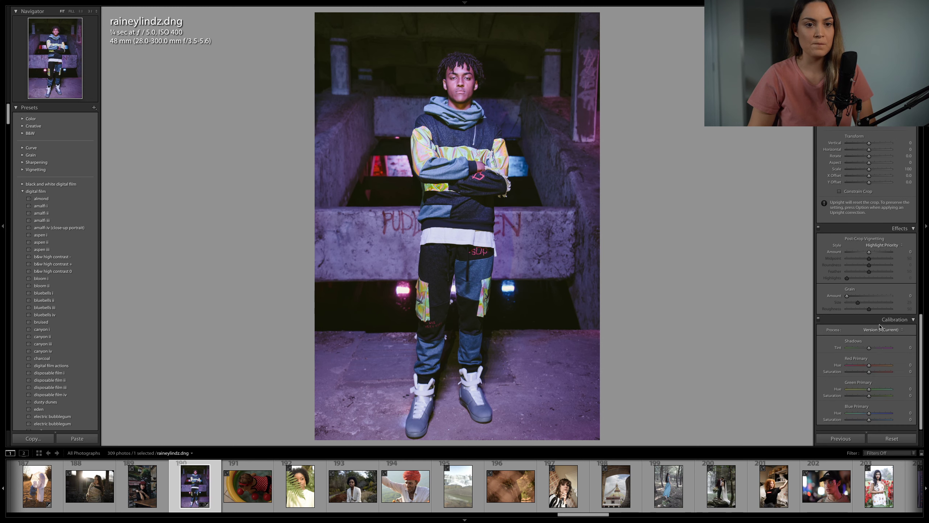
left_click_drag(870, 350, 875, 394)
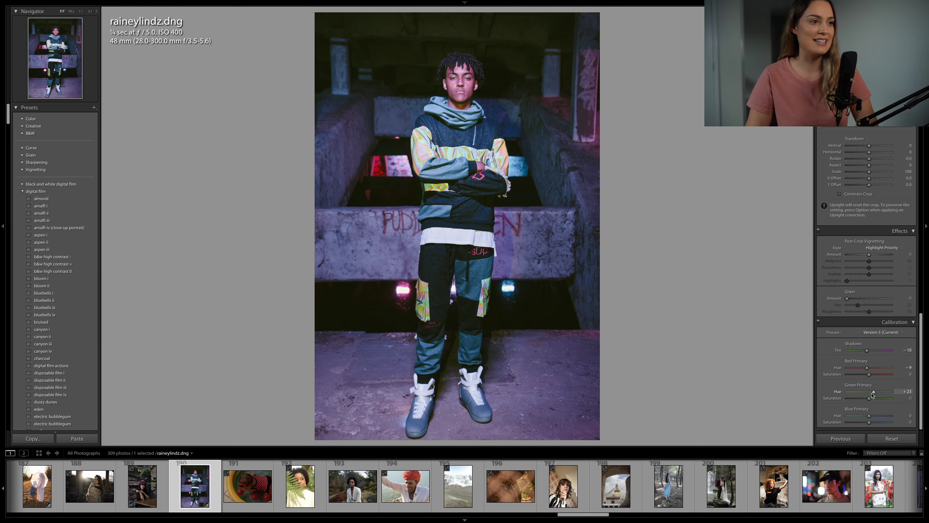
Step: Inspect the clothing up close, and set the calibration green primary saturation to −15 and blue primary hue to −10
left_click(567, 280)
scroll(568, 280, "down", 2)
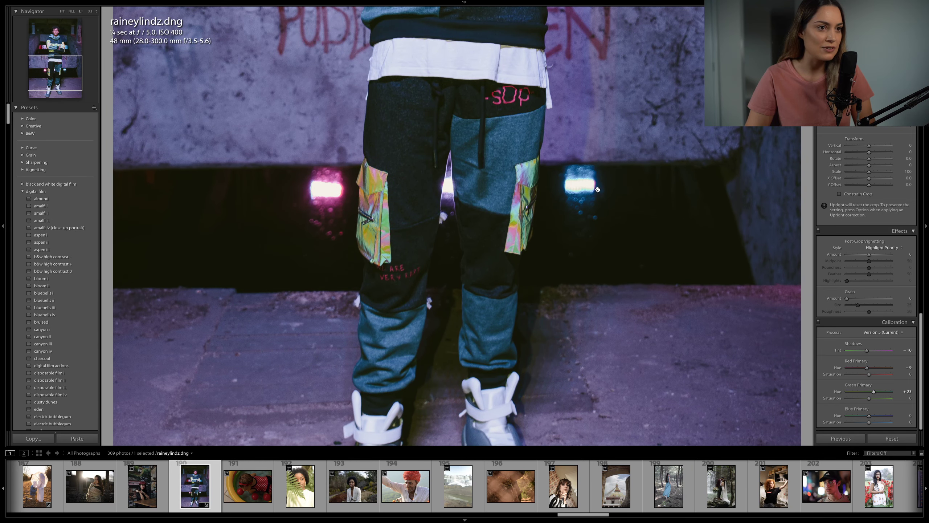
scroll(636, 175, "up", 10)
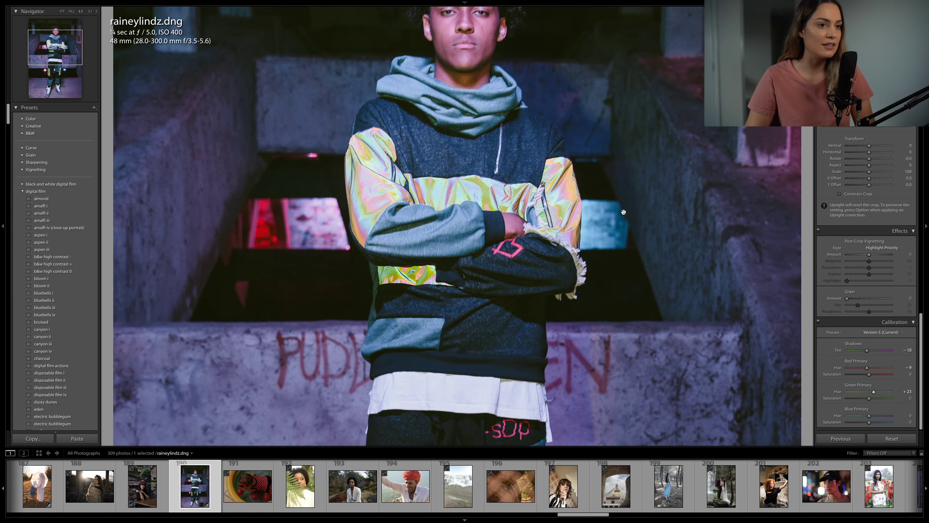
left_click(312, 286)
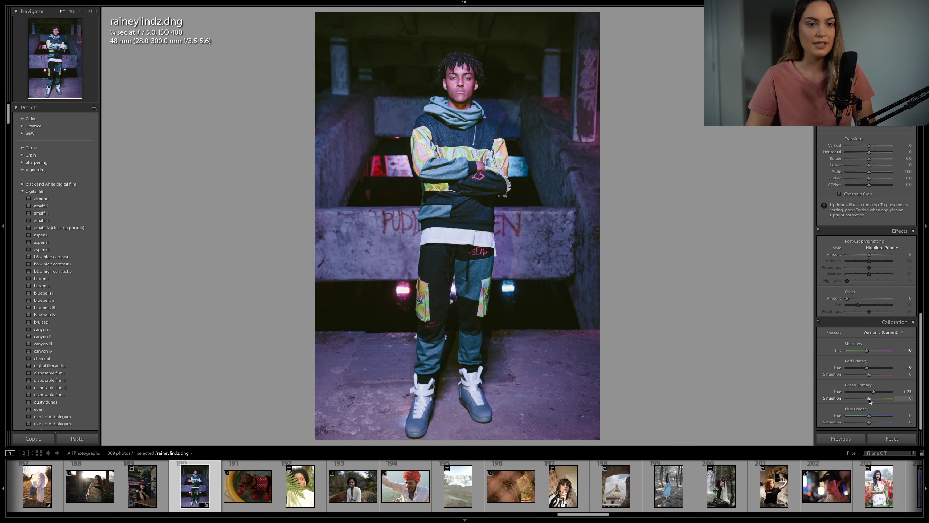
mouse_move(871, 399)
left_mouse_down()
mouse_move(880, 417)
mouse_move(867, 417)
left_mouse_up()
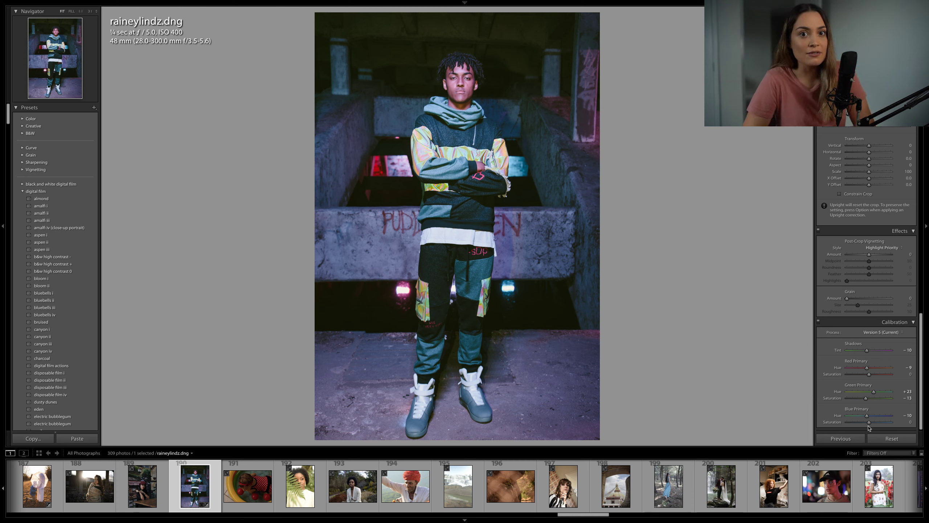
Step: Try the blue primary saturation at +18, and reset both the blue primary hue and saturation to 0
left_click_drag(870, 423, 874, 423)
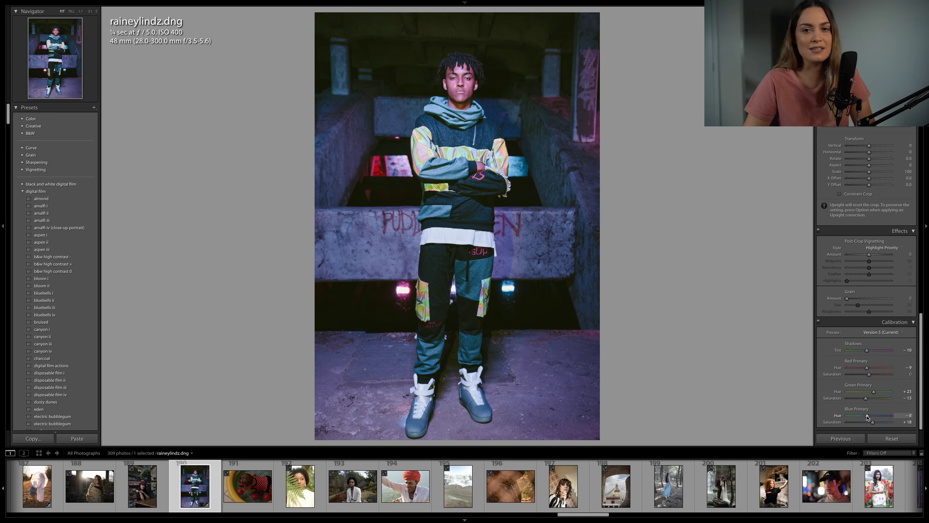
double_click(867, 417)
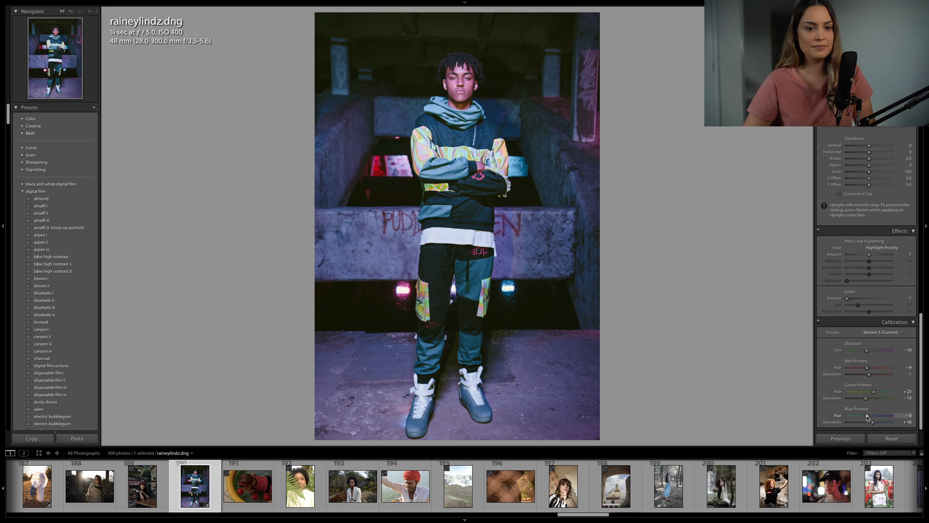
double_click(873, 423)
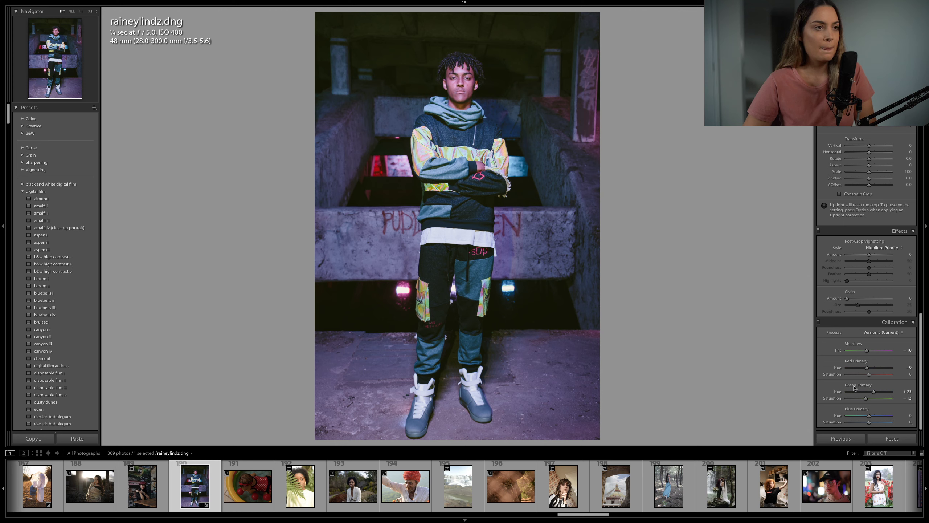
Step: Switch the tone curve from the Blue channel to the RGB channel
scroll(834, 275, "up", 15)
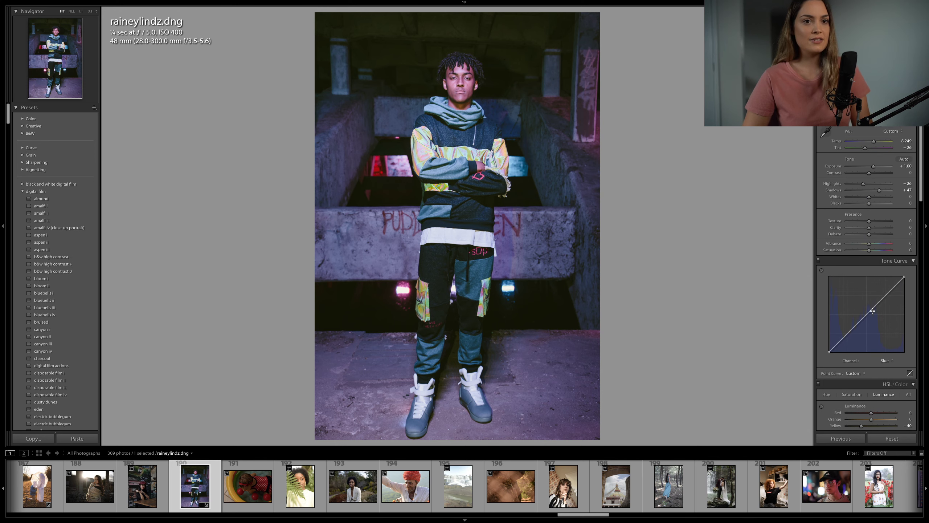
left_click(888, 359)
left_click(883, 341)
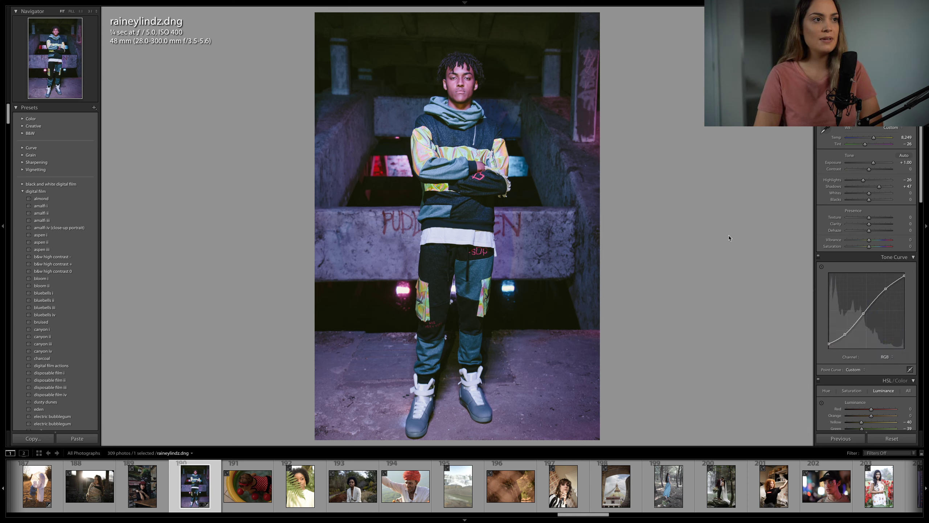
Step: Toggle between the before and after versions of the portrait to review the overall edit
key("backslash")
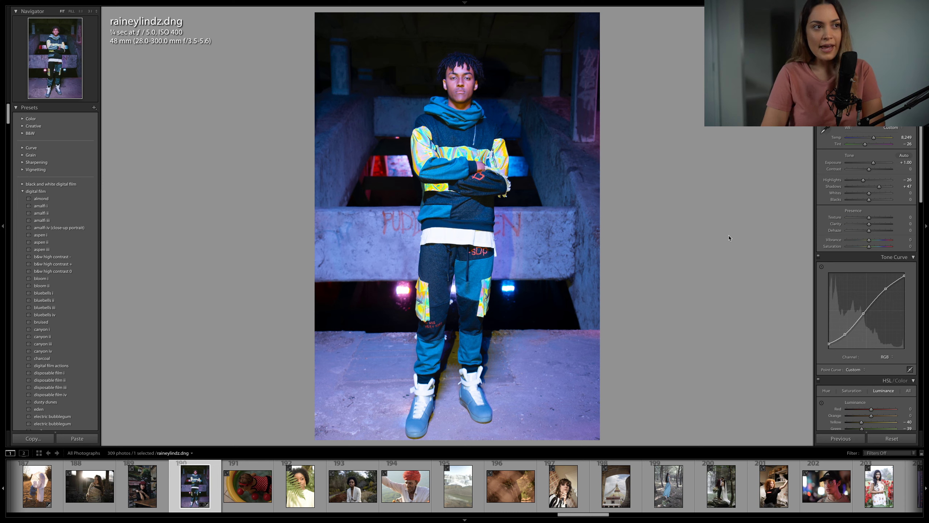
key("backslash")
key("backslash")
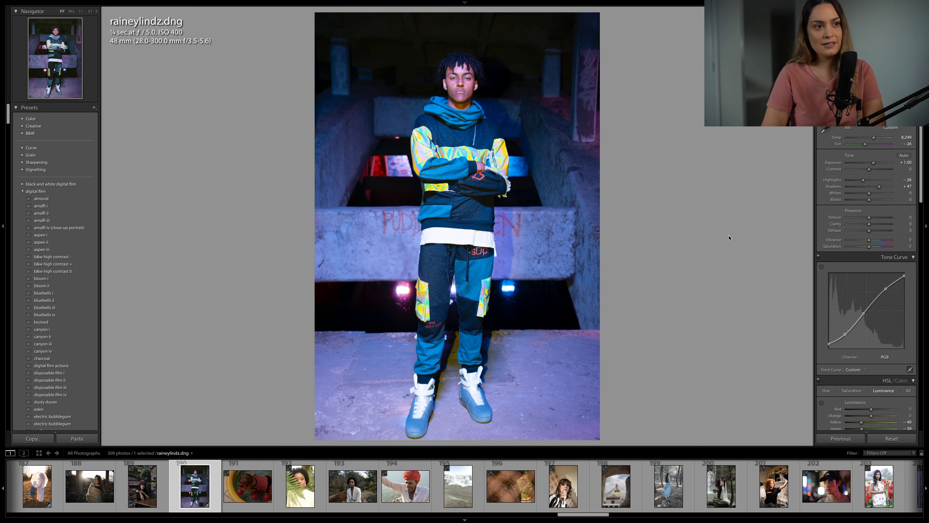
key("backslash")
key("backslash")
key("backslash")
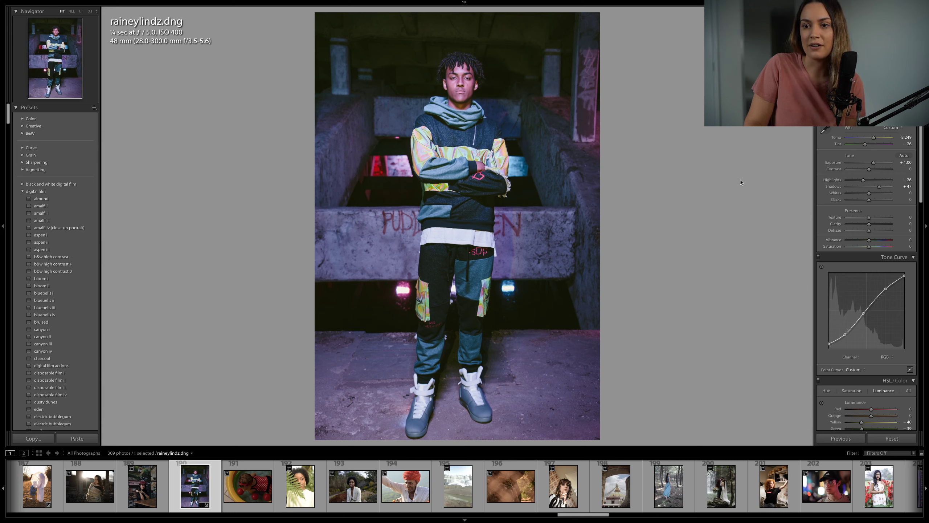
Step: Delete the two graduated filters from the portrait
key("m")
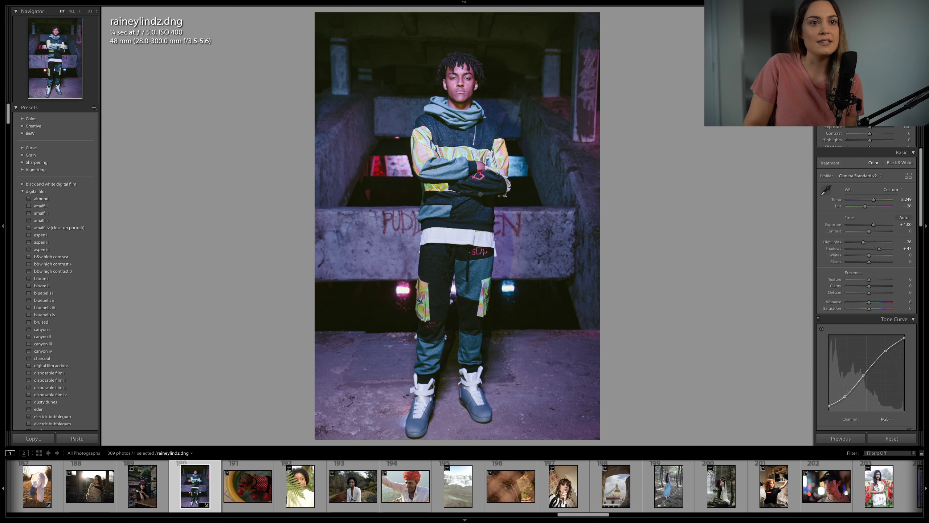
mouse_move(480, 193)
left_mouse_down()
mouse_move(476, 143)
mouse_move(502, 148)
left_mouse_up()
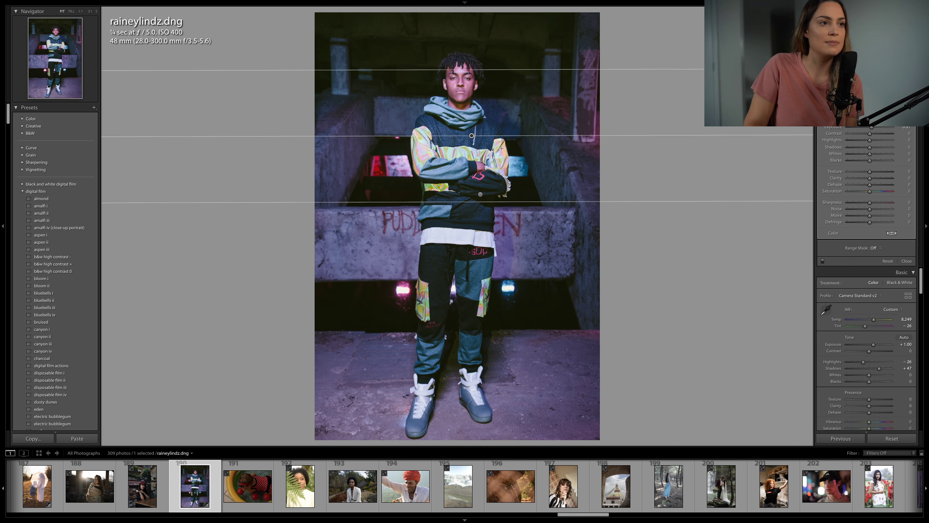
key("Delete")
left_click(481, 194)
key("Delete")
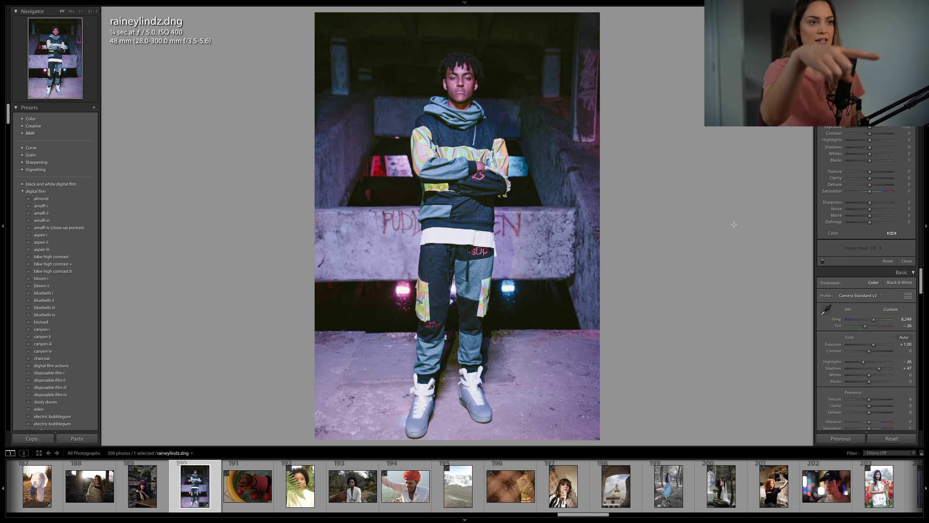
Step: Undo the deletion of both graduated filters and leave the graduated filter tool
key("ctrl+z")
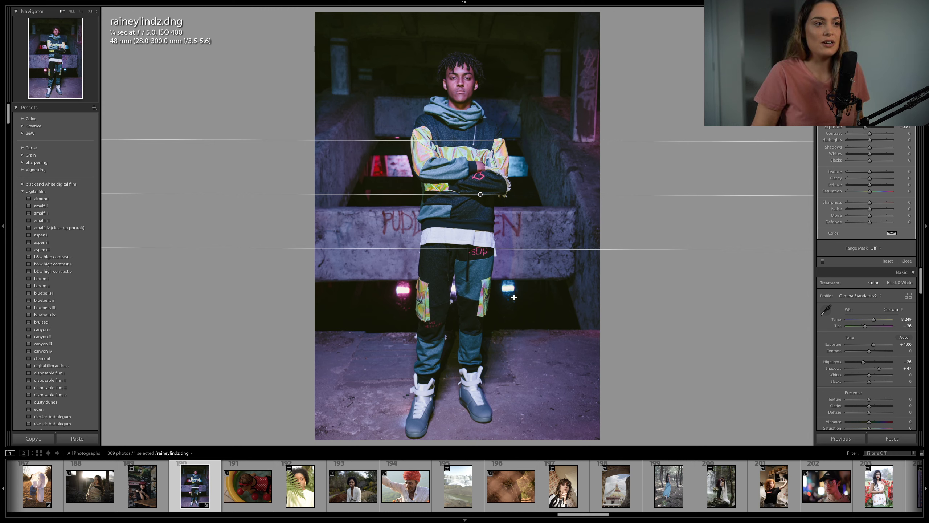
key("ctrl+z")
left_click(472, 136)
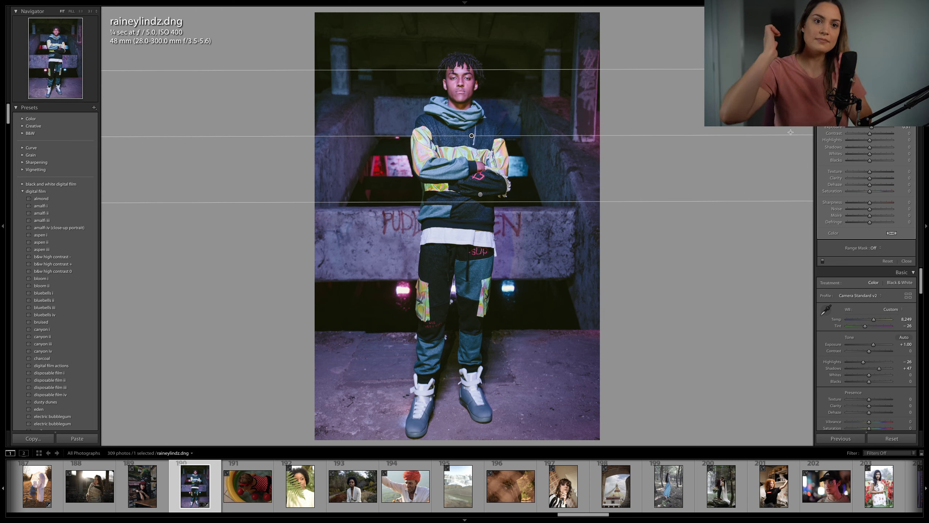
key("m")
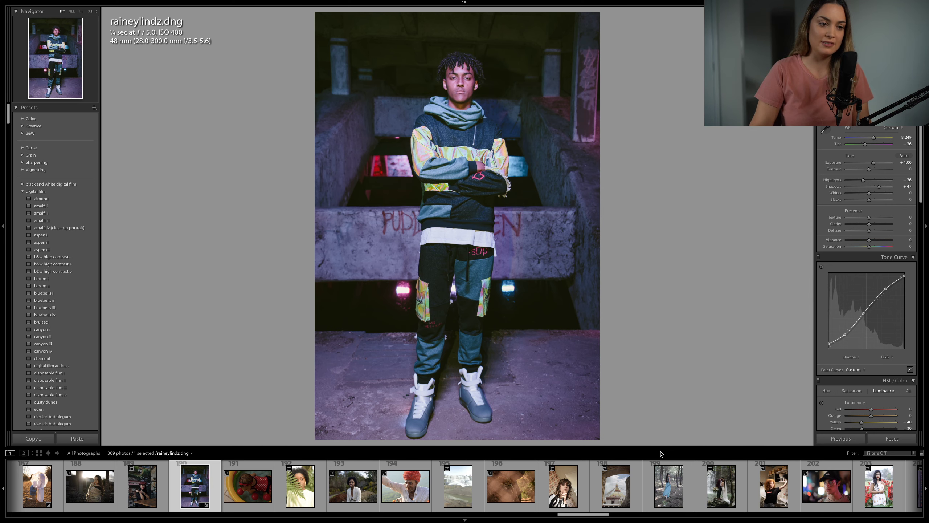
Step: Browse the photo collection and open artloungephotography.CR2, the close-up portrait of a red-haired woman in a black blouse
scroll(666, 486, "down", 5)
scroll(666, 486, "down", 8)
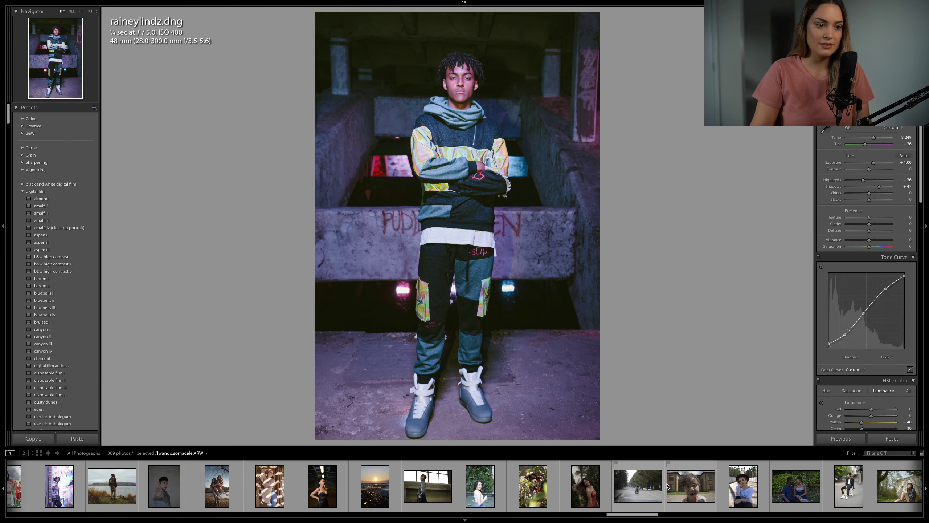
scroll(666, 486, "down", 8)
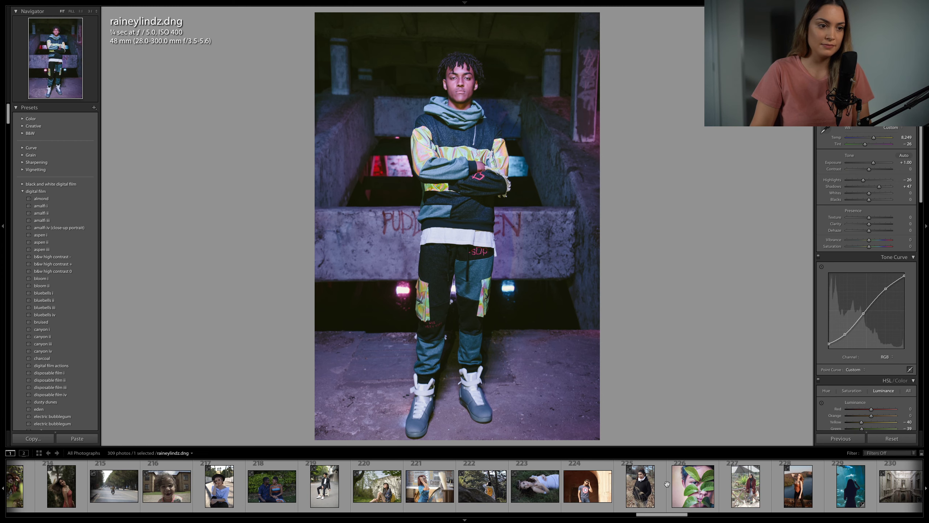
scroll(667, 485, "down", 8)
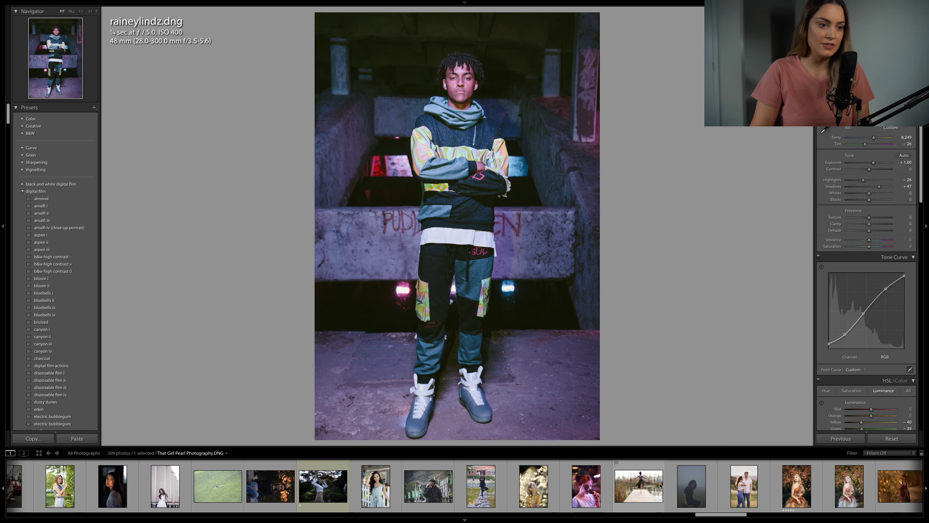
scroll(660, 486, "down", 2)
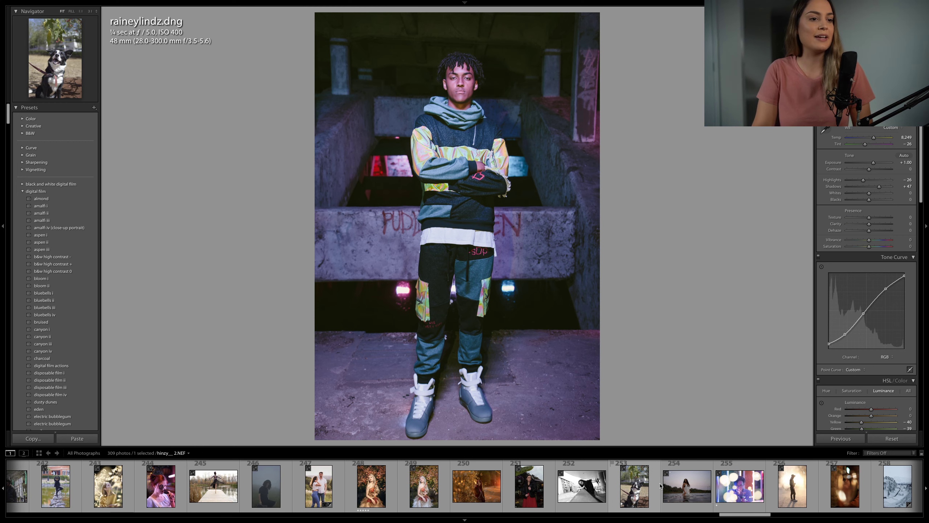
scroll(662, 486, "down", 5)
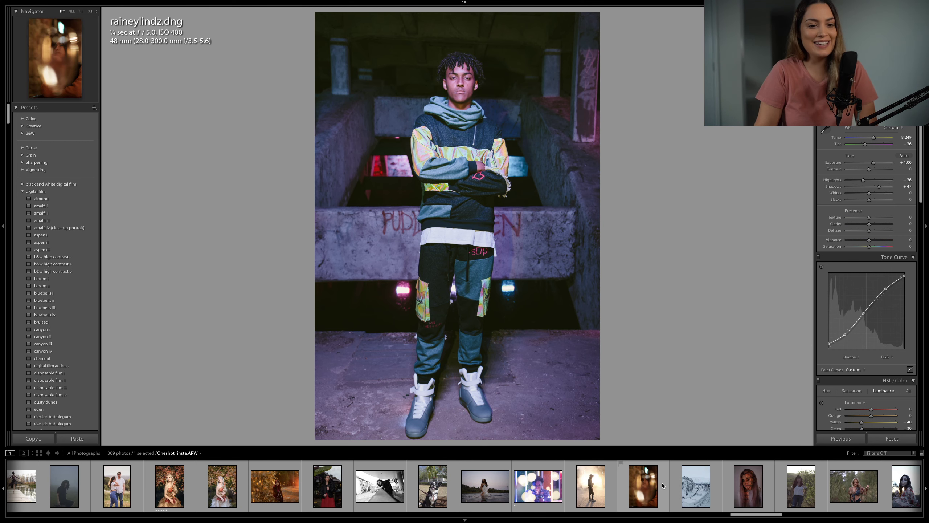
scroll(662, 485, "down", 2)
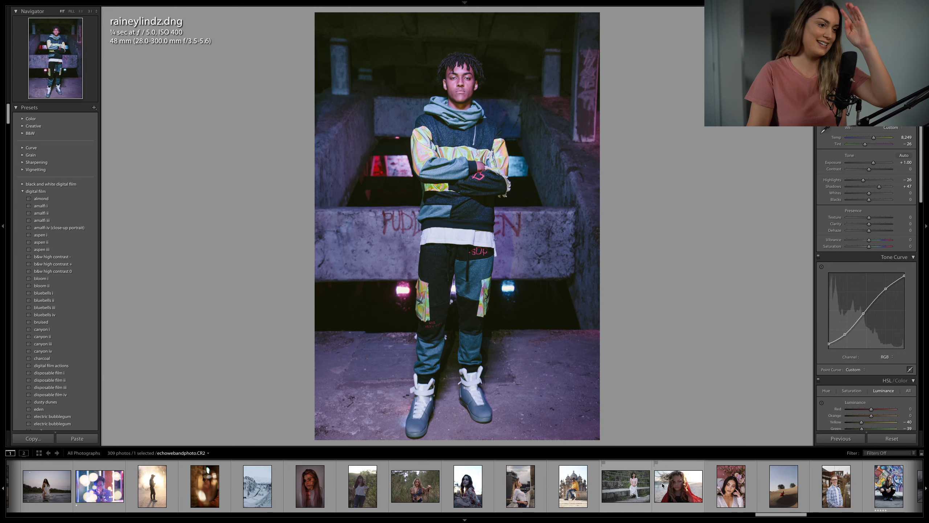
scroll(662, 485, "down", 5)
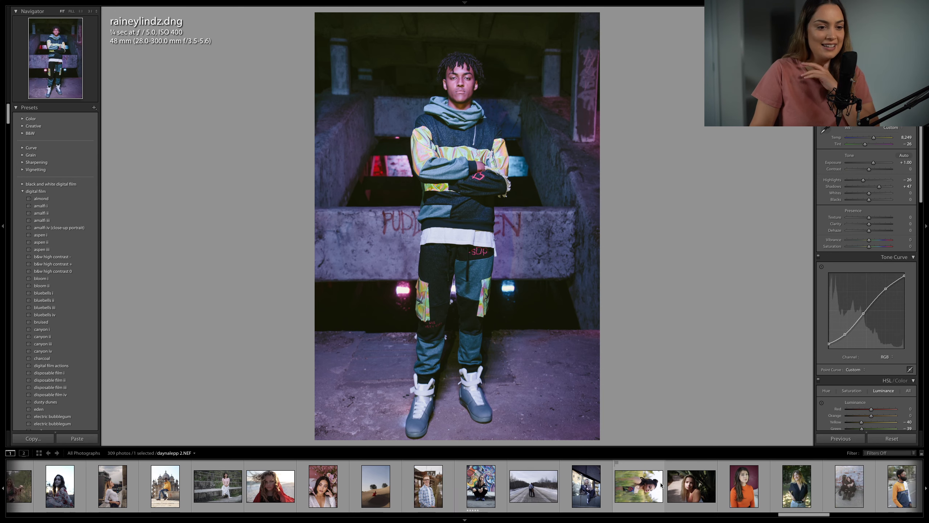
scroll(662, 485, "down", 3)
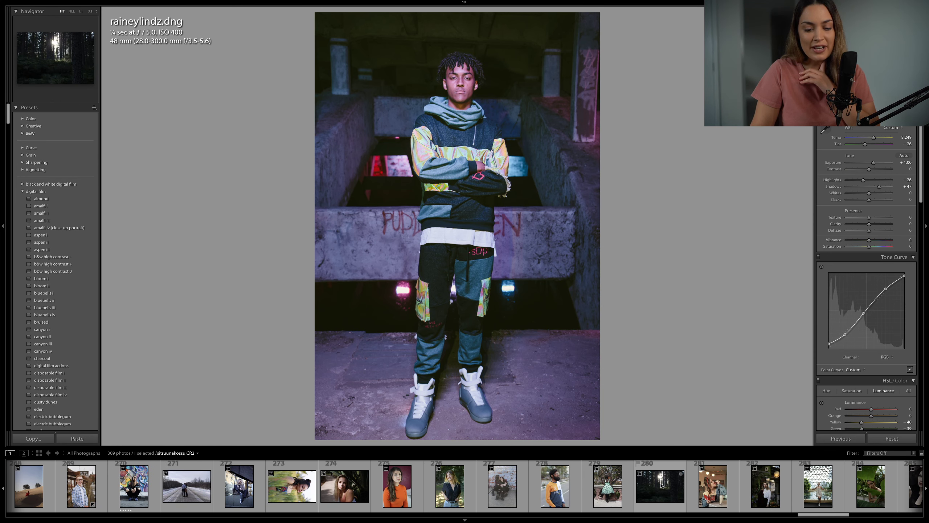
scroll(661, 485, "down", 2)
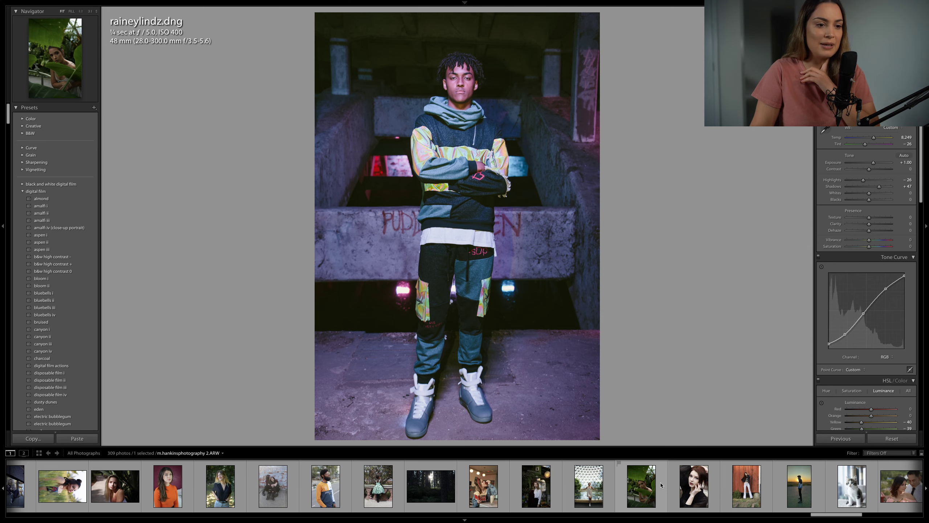
left_click(690, 487)
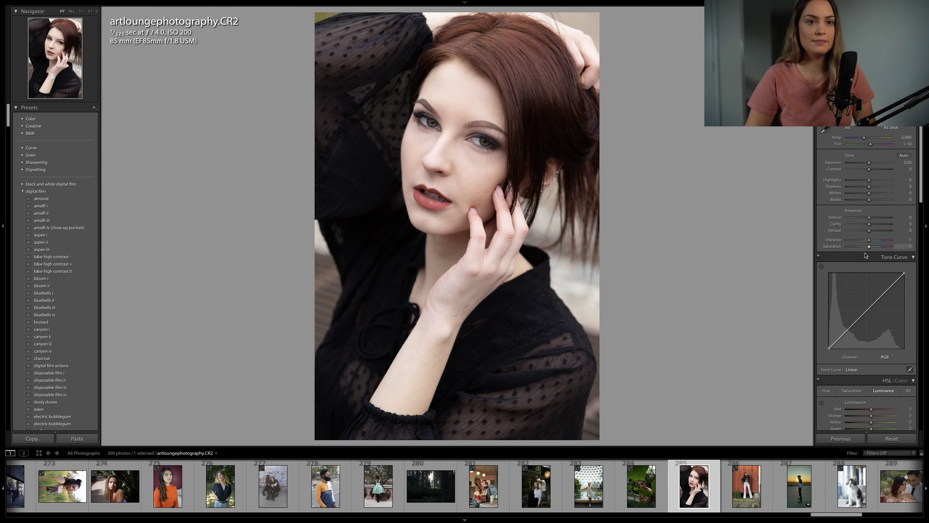
Step: Set Highlights to -20, lift the black point of the RGB tone curve, and add shadow and midtone points
mouse_move(869, 180)
left_mouse_down()
mouse_move(855, 180)
mouse_move(865, 180)
left_mouse_up()
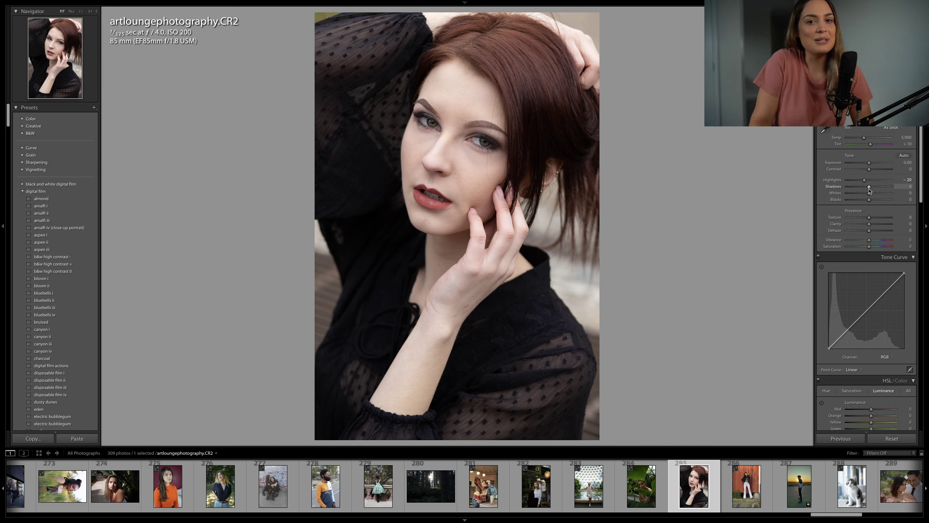
left_click_drag(828, 350, 848, 328)
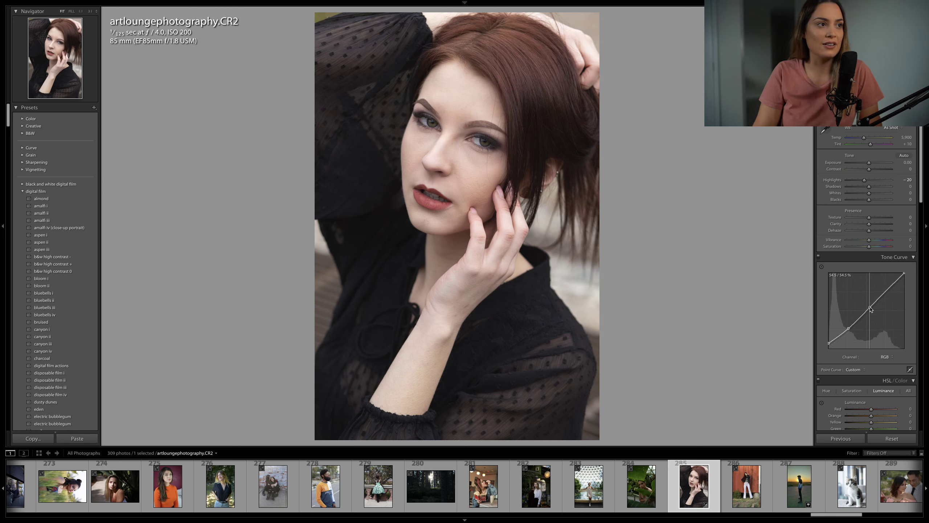
left_click(871, 308)
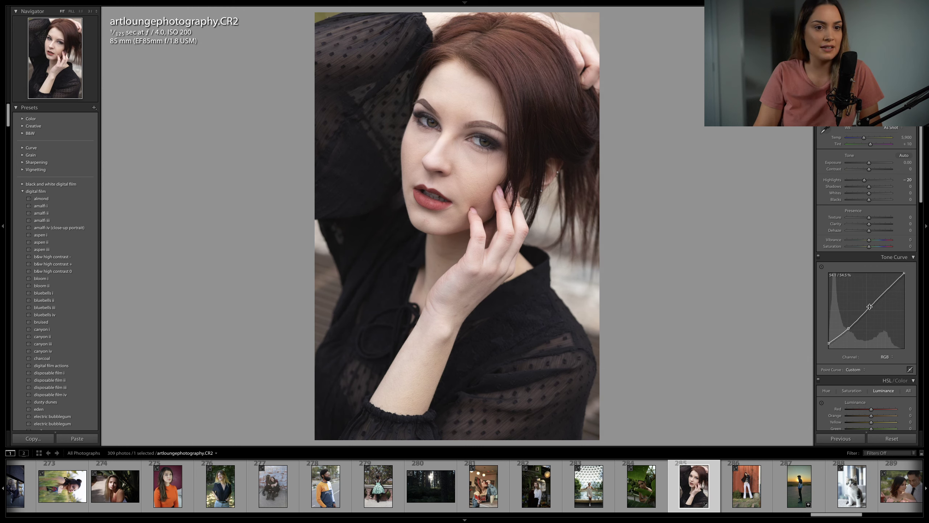
Step: Set Exposure to -0.20, Contrast to +15, Highlights to -15, Shadows to +53 and Blacks to -7, comparing with the original
left_click_drag(869, 187, 873, 188)
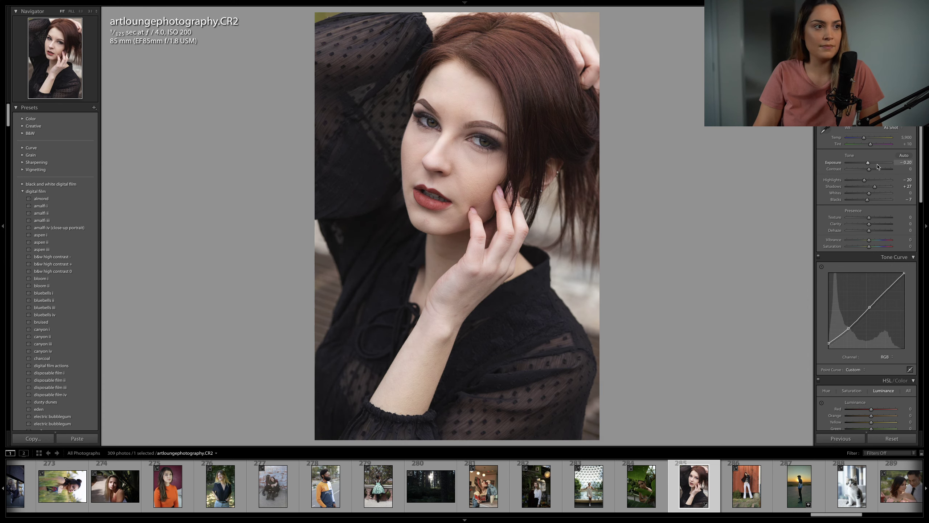
key("Down")
left_click_drag(875, 187, 881, 187)
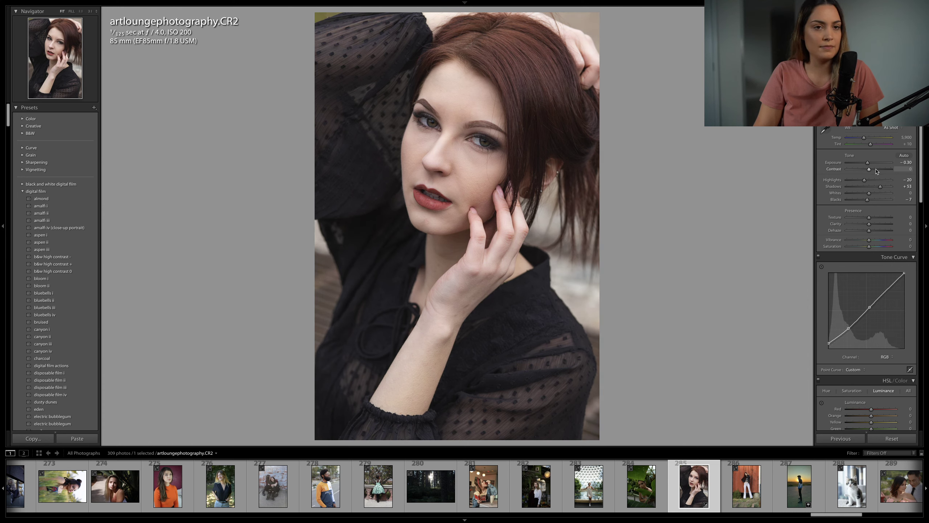
key("Up")
key("backslash")
key("backslash")
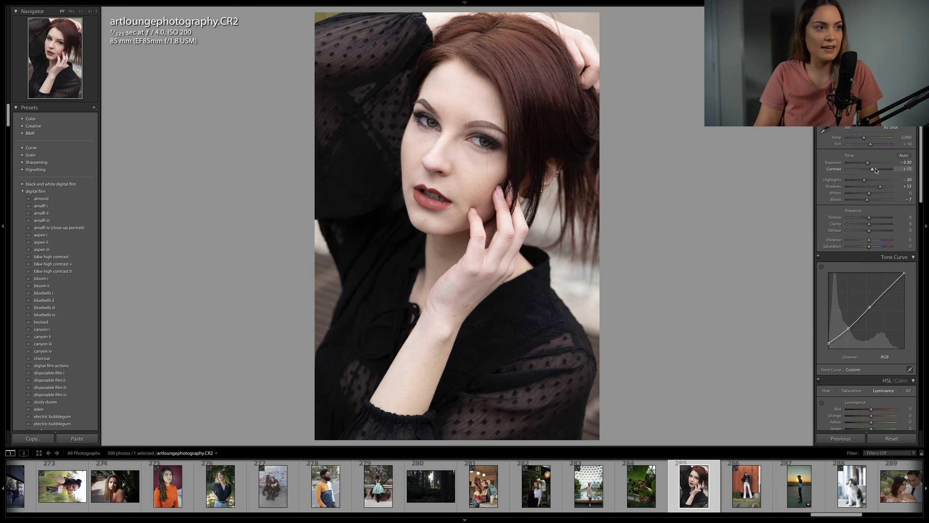
key("Up")
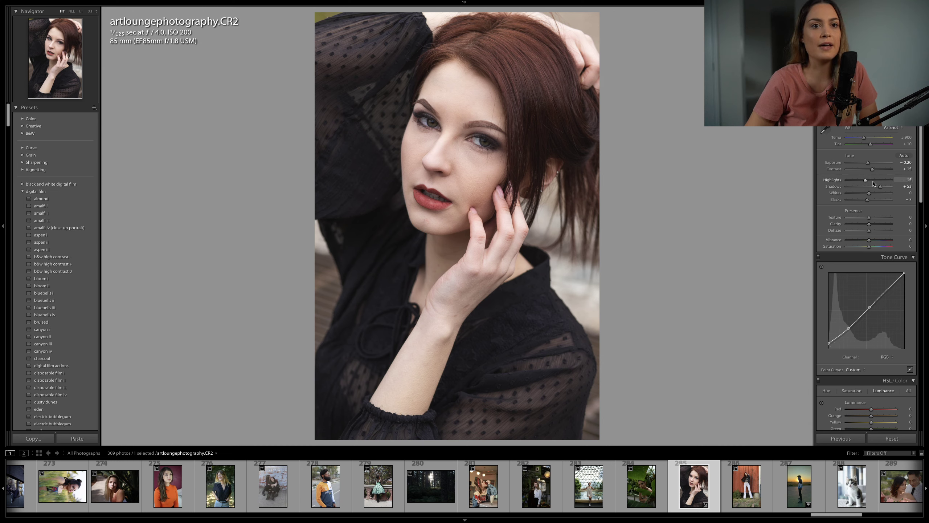
Step: Add a highlight point to the RGB tone curve at about 78% and fine-tune its height
scroll(893, 286, "down", 1)
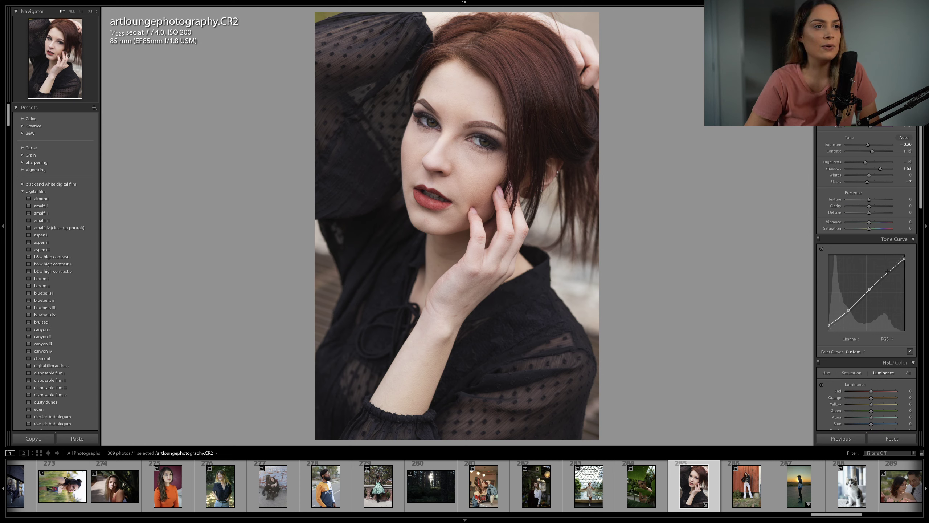
left_click(888, 271)
left_click_drag(889, 273, 889, 273)
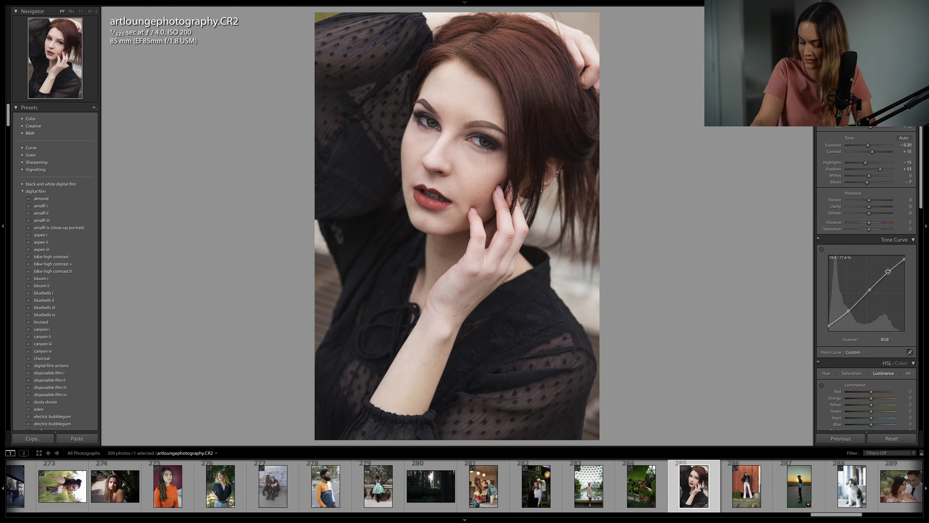
left_click(888, 272)
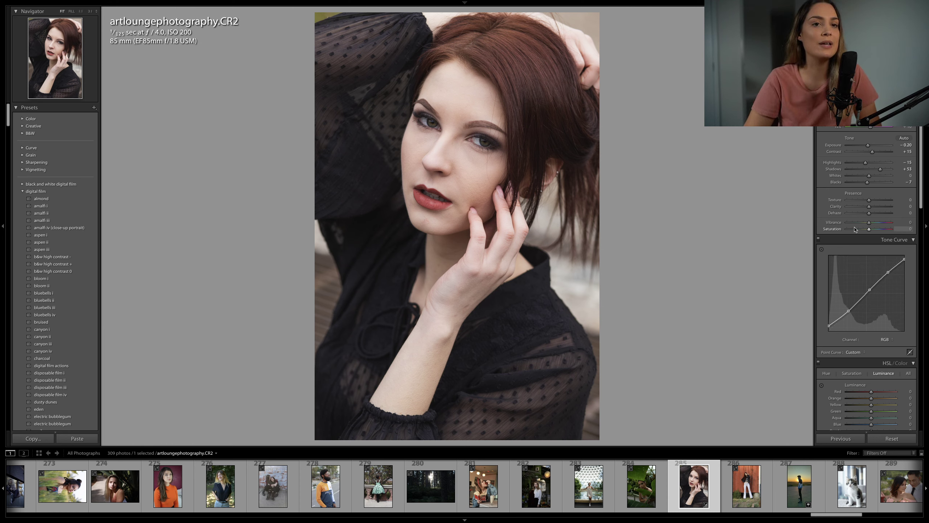
Step: Lift the black point of the Blue channel tone curve slightly and add shadow and upper-midtone points
scroll(869, 186, "down", 1)
scroll(870, 187, "down", 4)
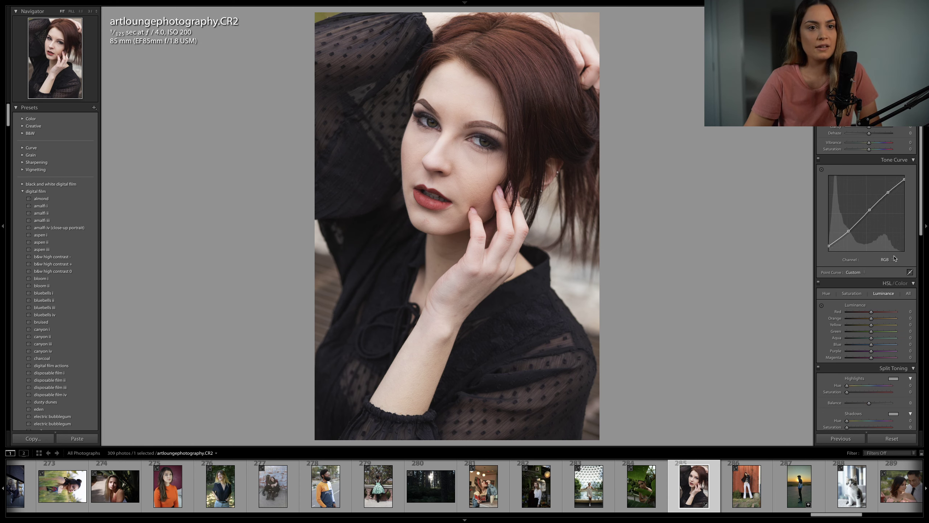
left_click(886, 260)
left_click(891, 275)
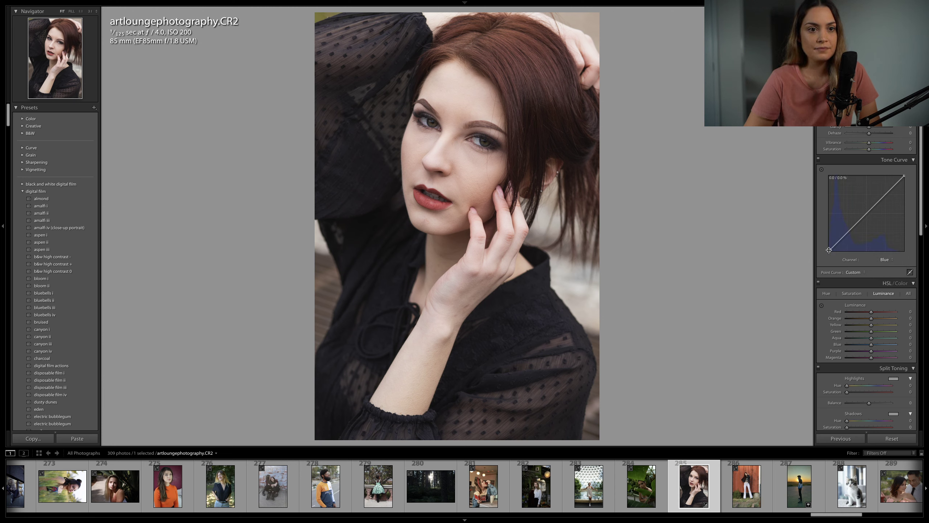
left_click_drag(828, 252, 875, 207)
left_click(875, 206)
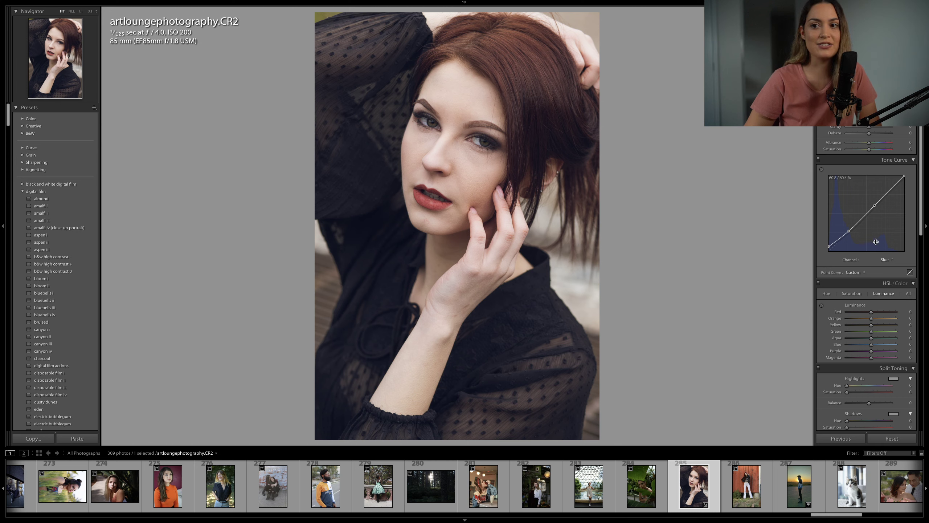
Step: Switch the tone curve to the Green channel and add a finely adjusted point in its shadows
left_click(886, 259)
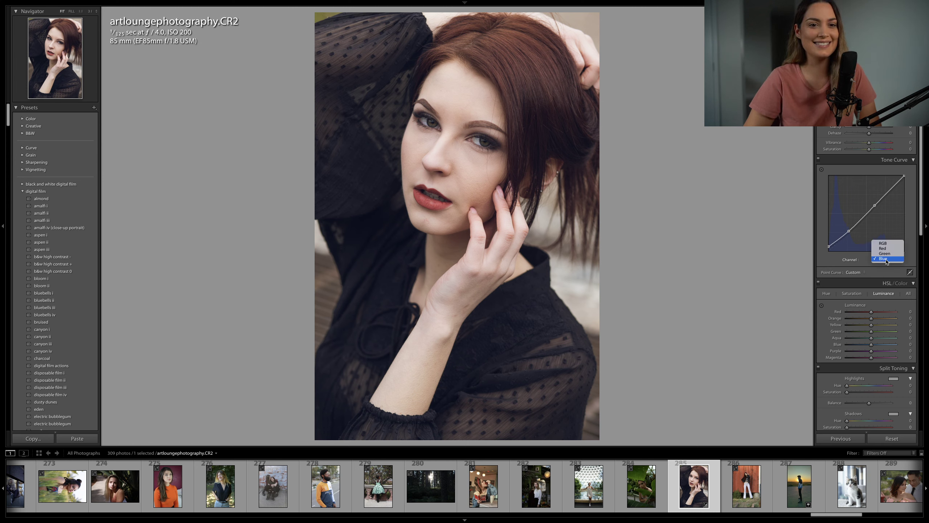
left_click(887, 254)
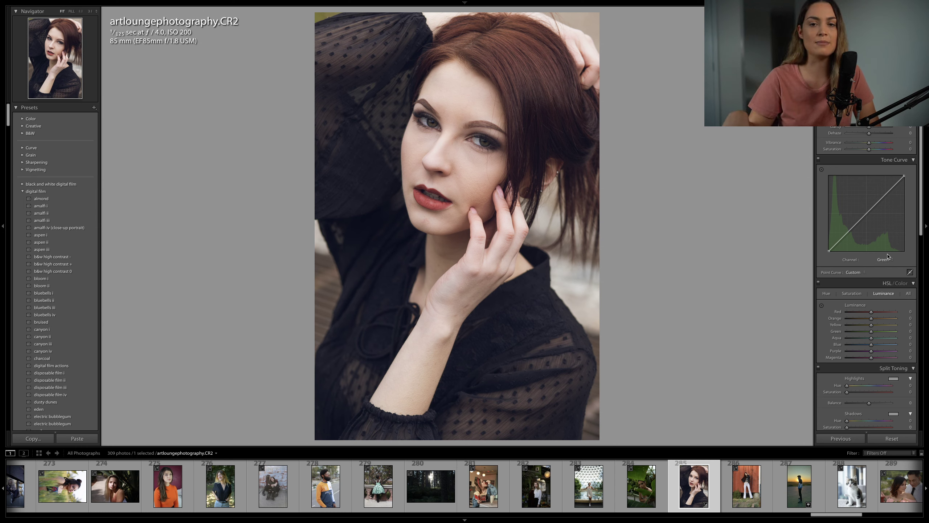
left_click(848, 234)
left_click_drag(849, 235, 849, 235)
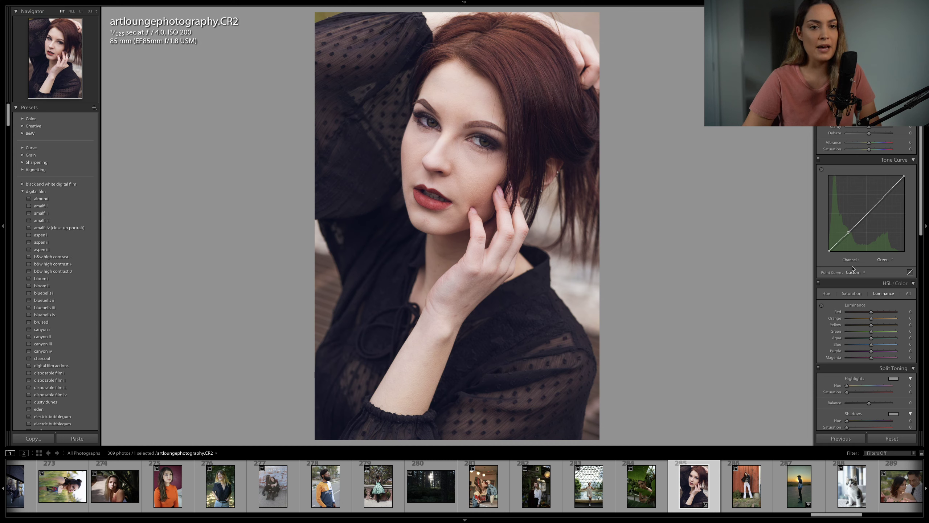
Step: Set the HSL luminance of Orange to -10 and Red to +15
scroll(870, 262, "down", 2)
left_click_drag(871, 282, 867, 281)
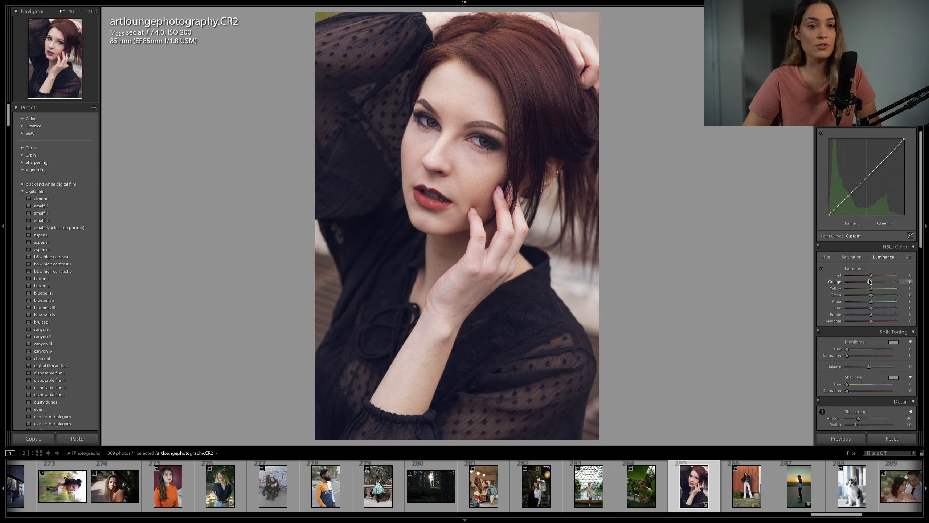
left_click_drag(871, 275, 876, 276)
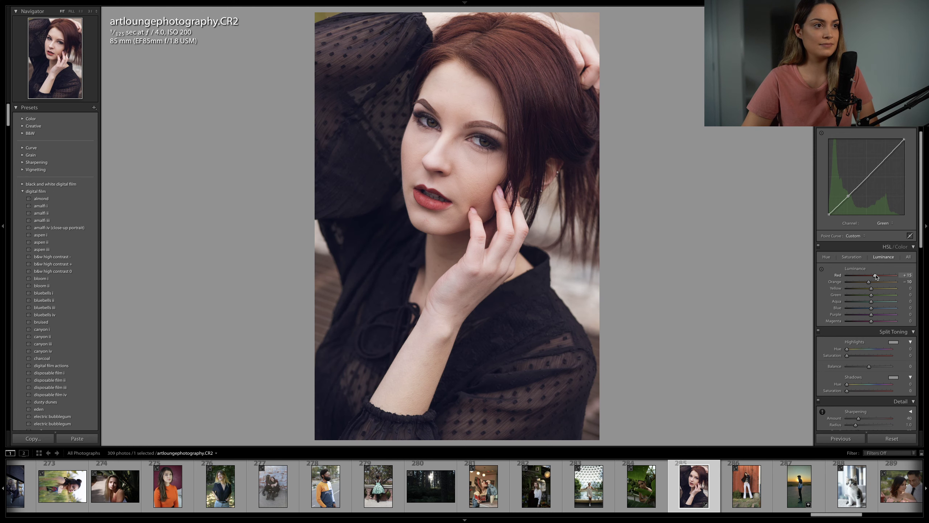
Step: Split-tone the portrait with highlights at hue 36 and saturation 6, and shadows at hue 195 and saturation 1
scroll(869, 276, "down", 3)
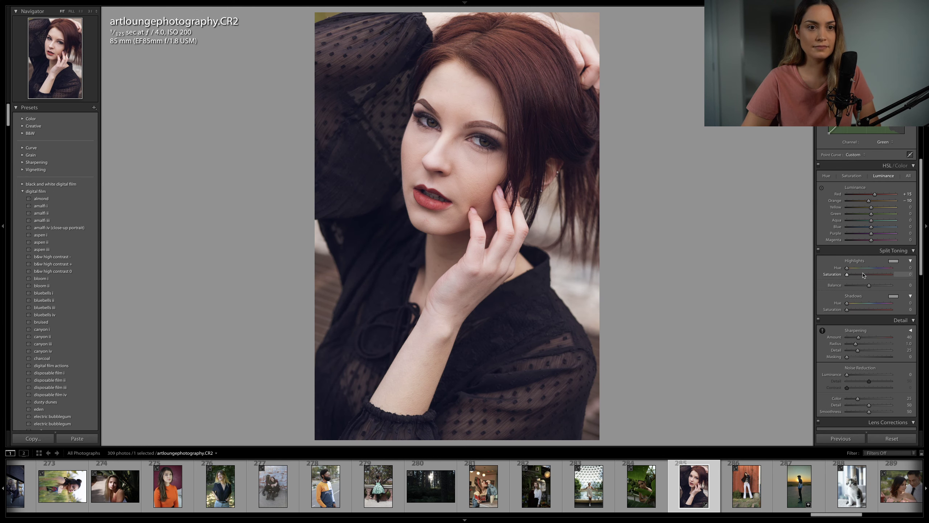
left_click_drag(855, 277, 863, 304)
left_click(850, 270)
left_click(855, 309)
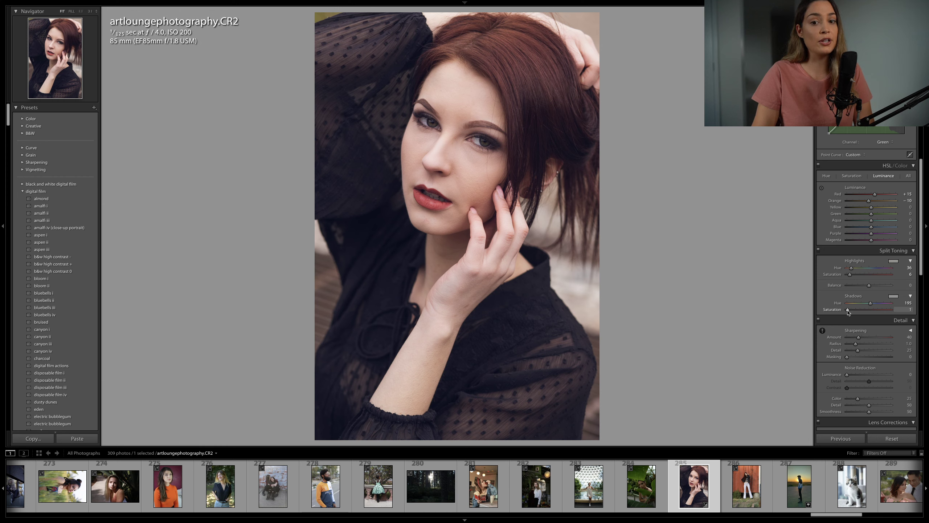
Step: Set the sharpening amount to 63 and the radius to 1.3
mouse_move(859, 337)
left_mouse_down()
mouse_move(867, 337)
mouse_move(861, 344)
left_mouse_up()
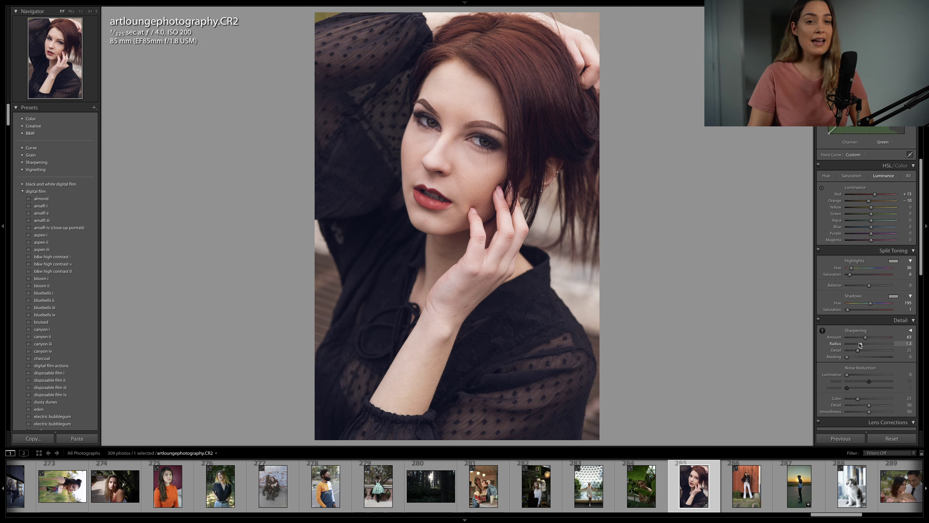
scroll(882, 321, "down", 1)
scroll(881, 321, "down", 5)
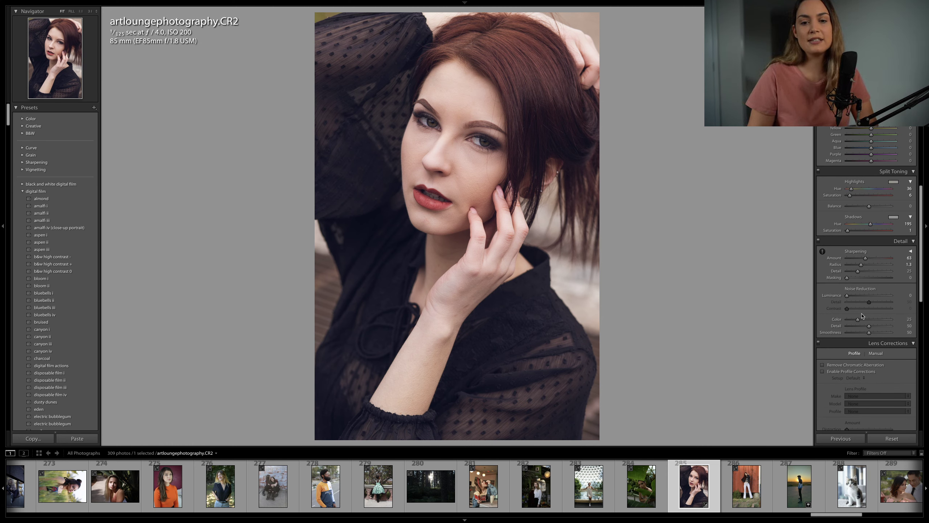
scroll(862, 315, "down", 15)
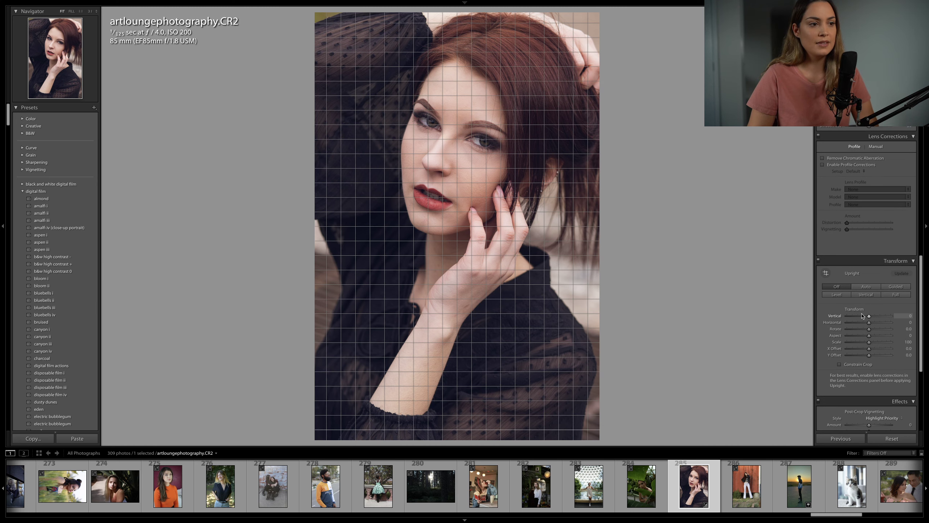
Step: Switch the tone curve from the Green channel to the RGB channel
scroll(862, 315, "up", 20)
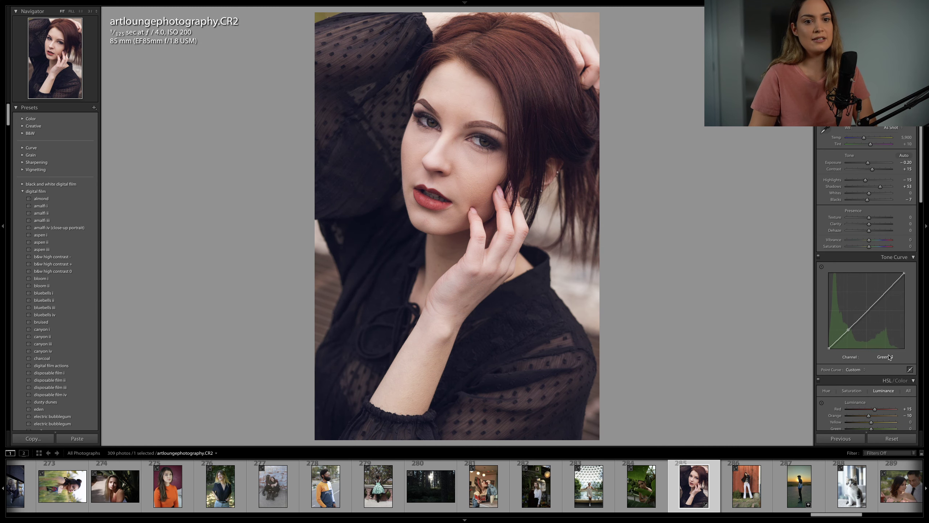
left_click(884, 357)
left_click(873, 345)
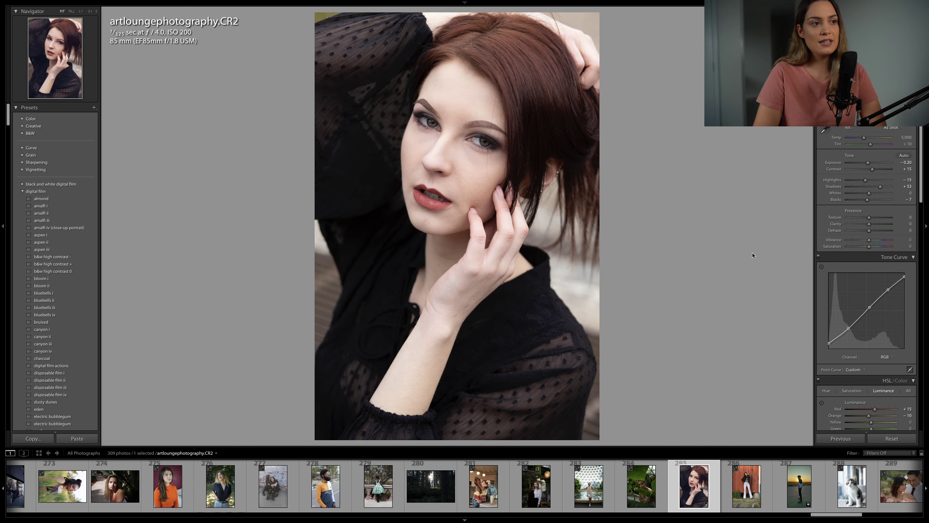
Step: Brush a slight exposure boost onto the irises of the portrait with the Adjustment Brush
key("backslash")
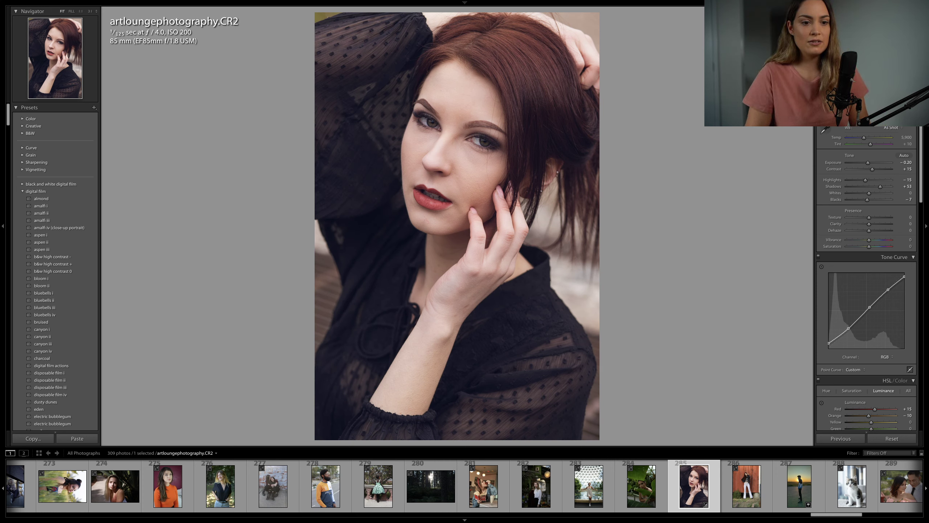
key("k")
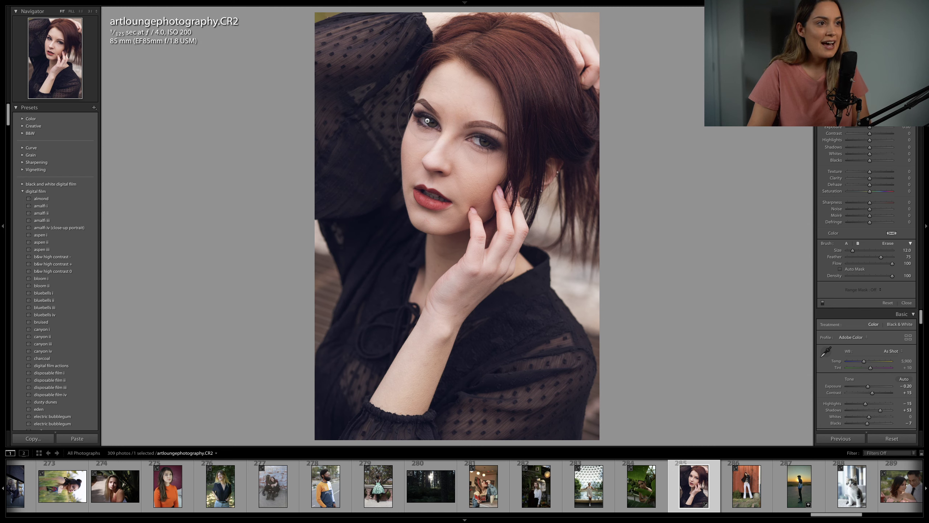
mouse_move(429, 120)
left_mouse_down()
mouse_move(420, 110)
mouse_move(430, 121)
left_mouse_up()
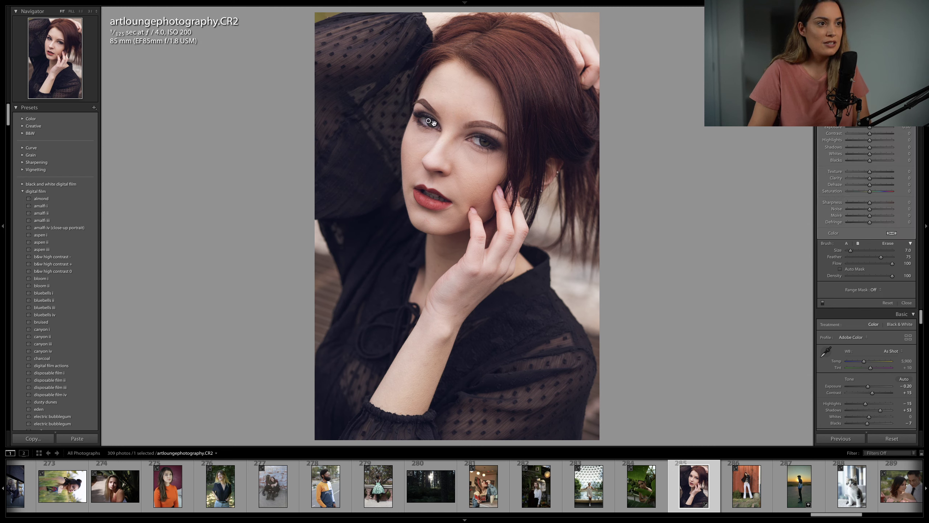
key("bracketleft")
key("bracketright")
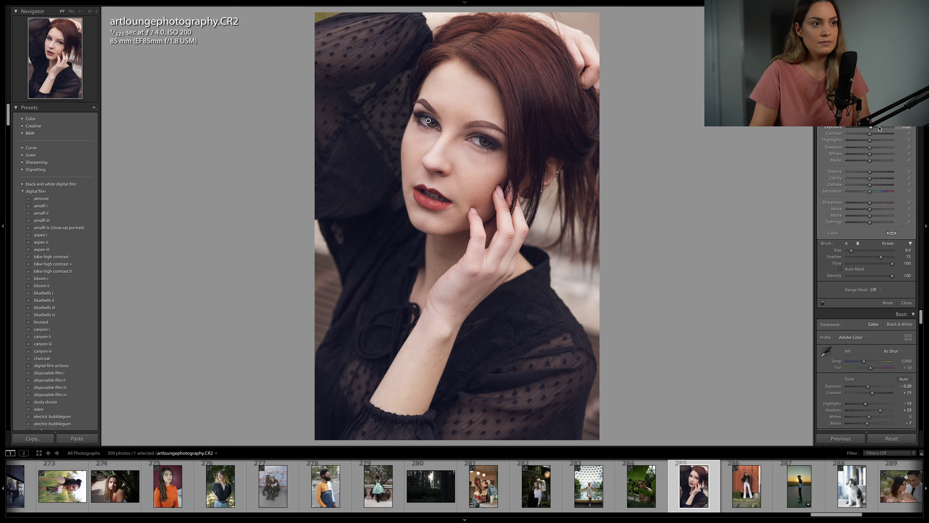
key("k")
key("z")
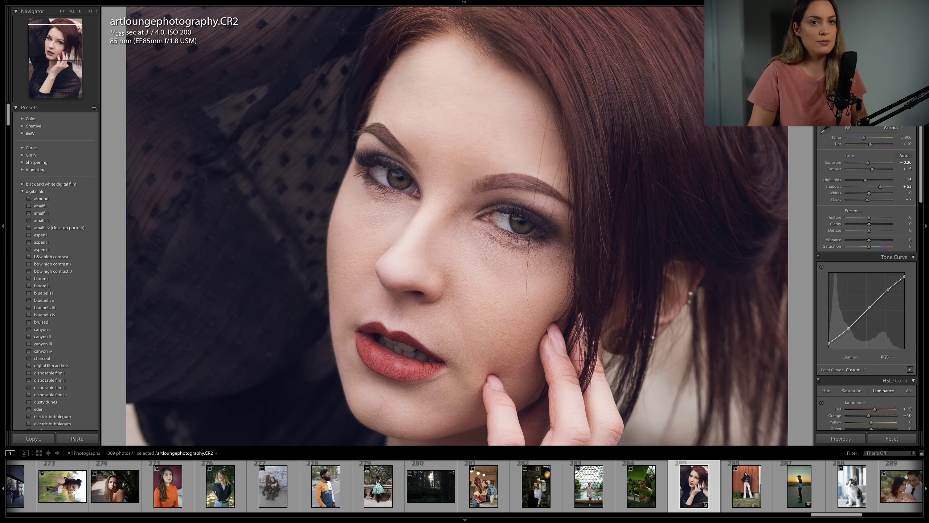
Step: Paint over the woman's irises with the Adjustment Brush using the Iris Enhance effect, and finish at the full photo view
key("k")
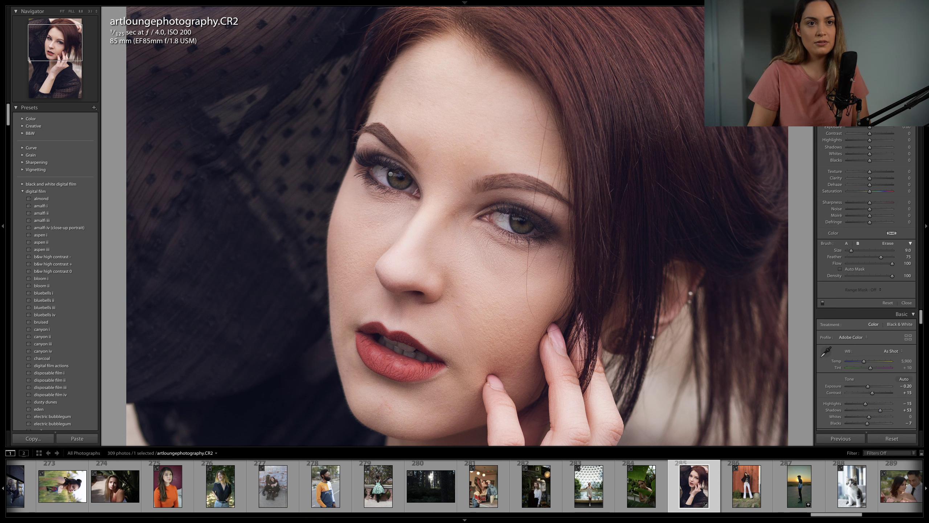
left_click(875, 119)
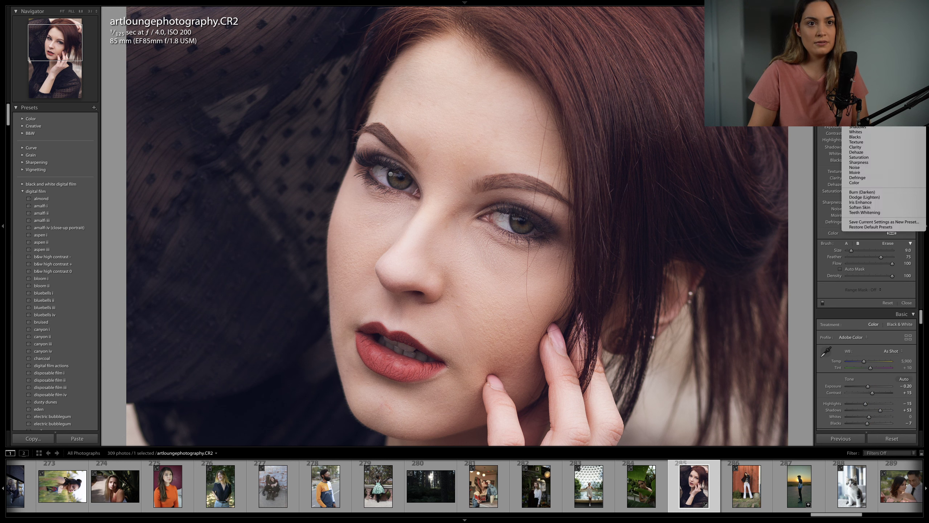
left_click(846, 203)
scroll(401, 178, "down", 3)
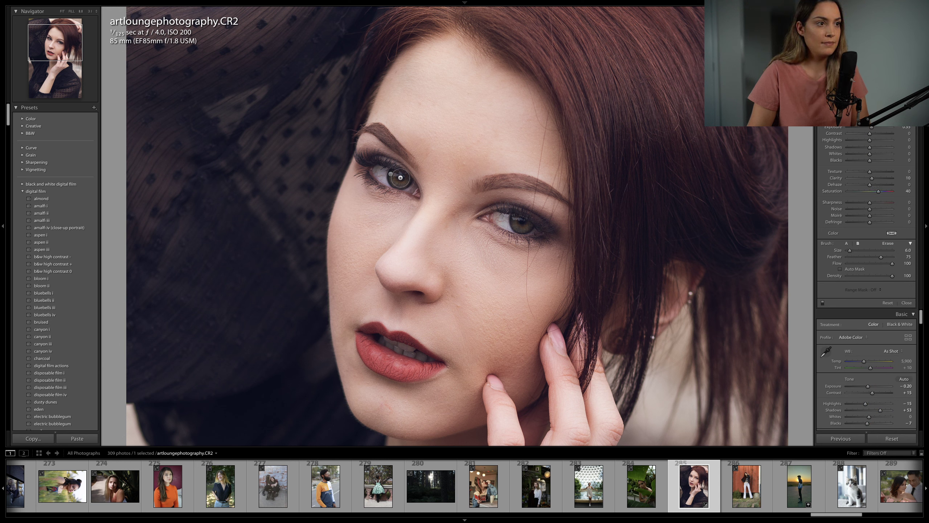
left_click(400, 178)
scroll(560, 233, "up", 1)
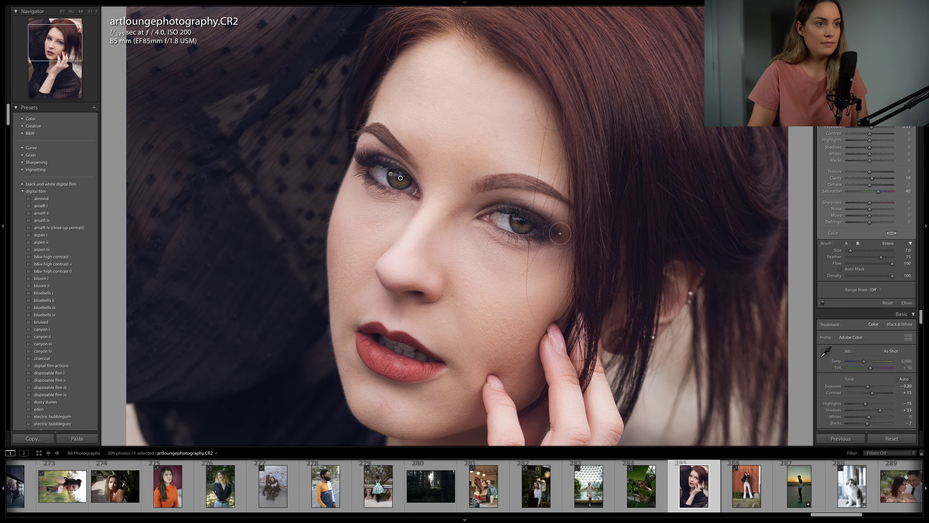
key("k")
left_click(720, 237)
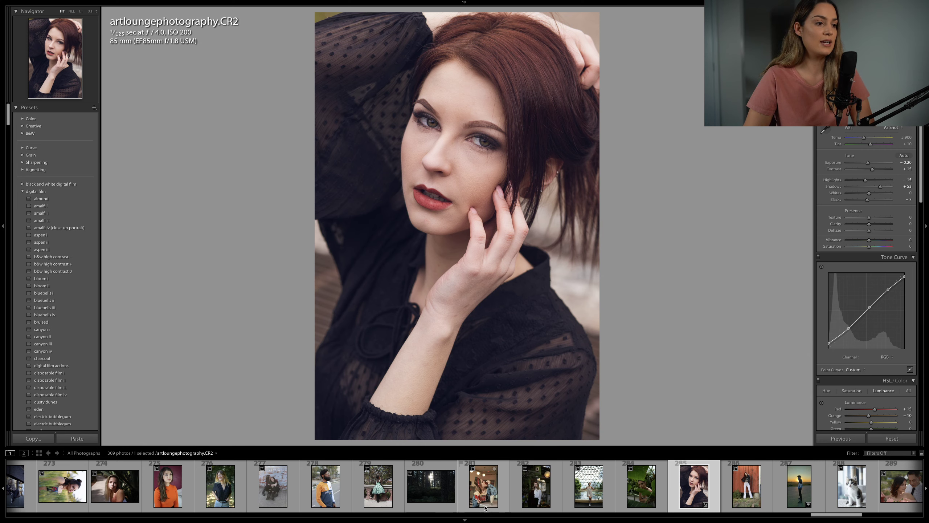
Step: Browse back through the earlier photos and open the night street shot pete_the_pan.RW2
scroll(501, 499, "left", 5)
scroll(501, 499, "left", 10)
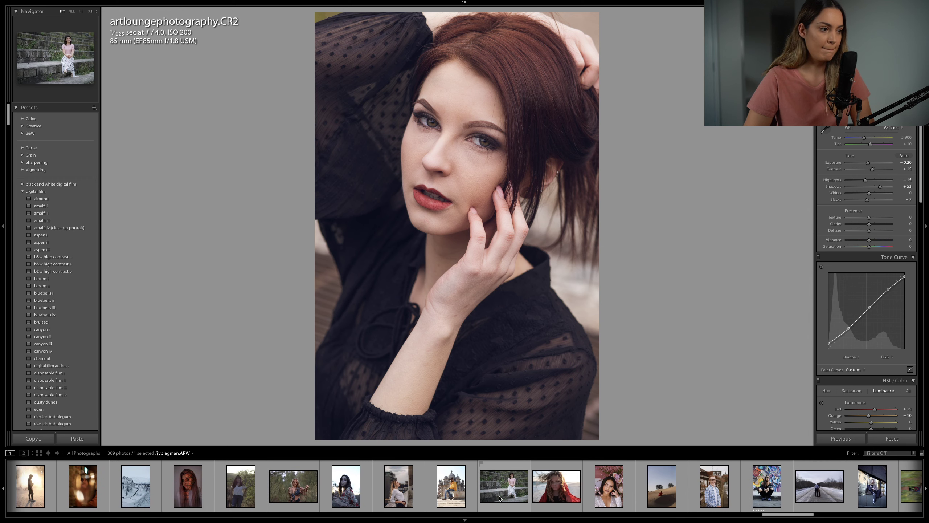
scroll(501, 499, "left", 10)
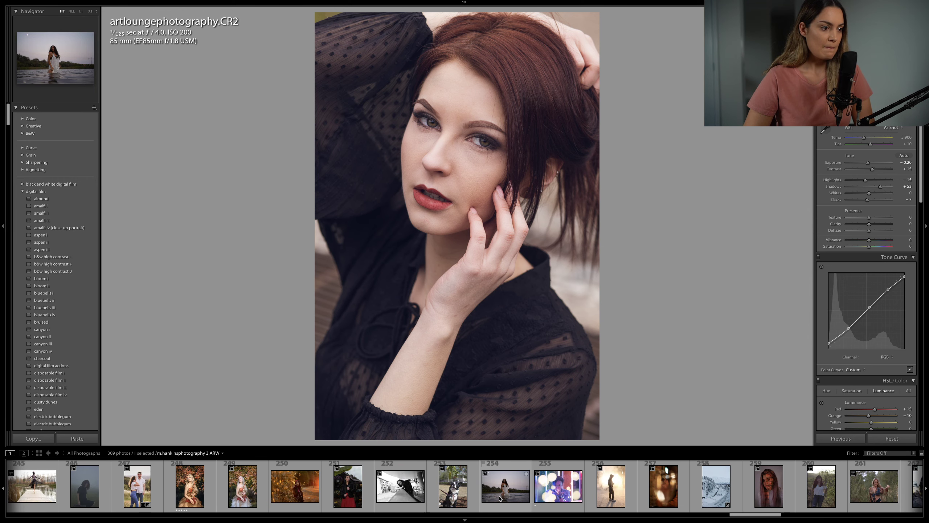
scroll(500, 498, "left", 10)
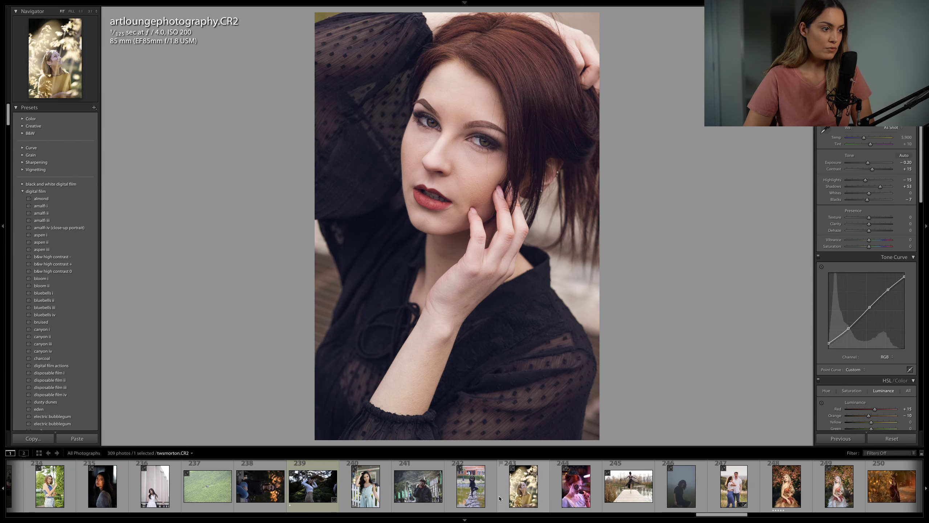
scroll(500, 498, "left", 10)
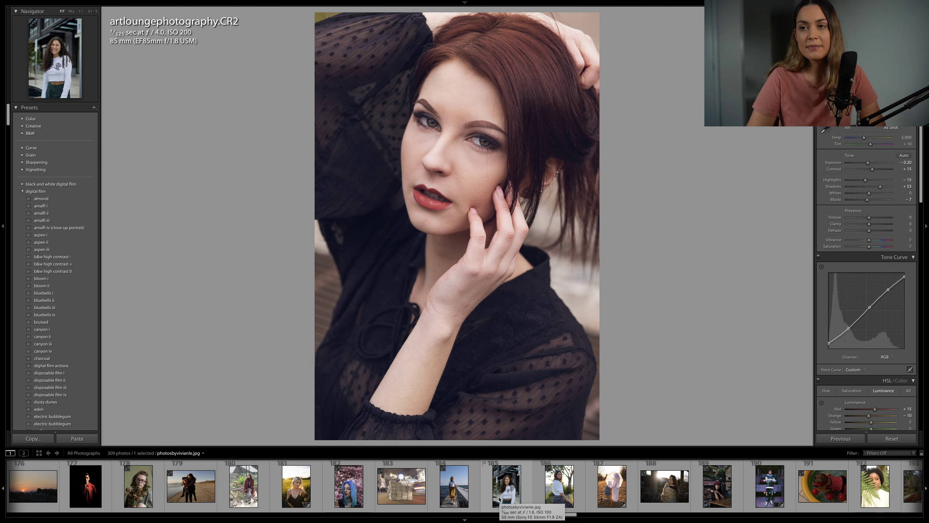
scroll(502, 499, "left", 1)
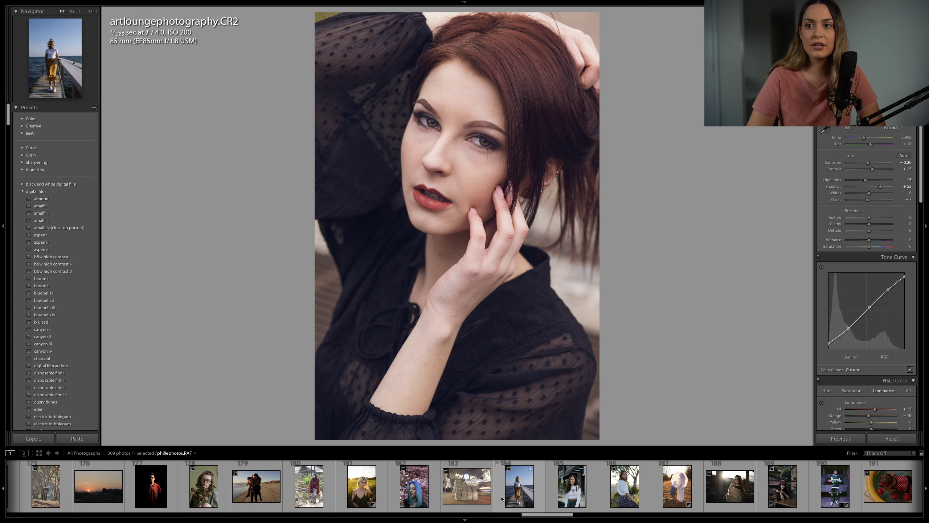
scroll(502, 499, "left", 2)
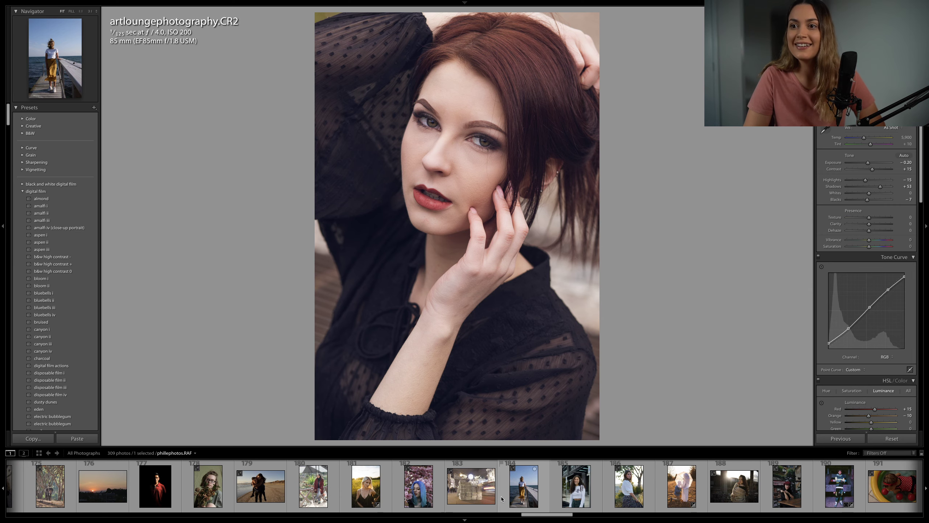
scroll(502, 498, "left", 1)
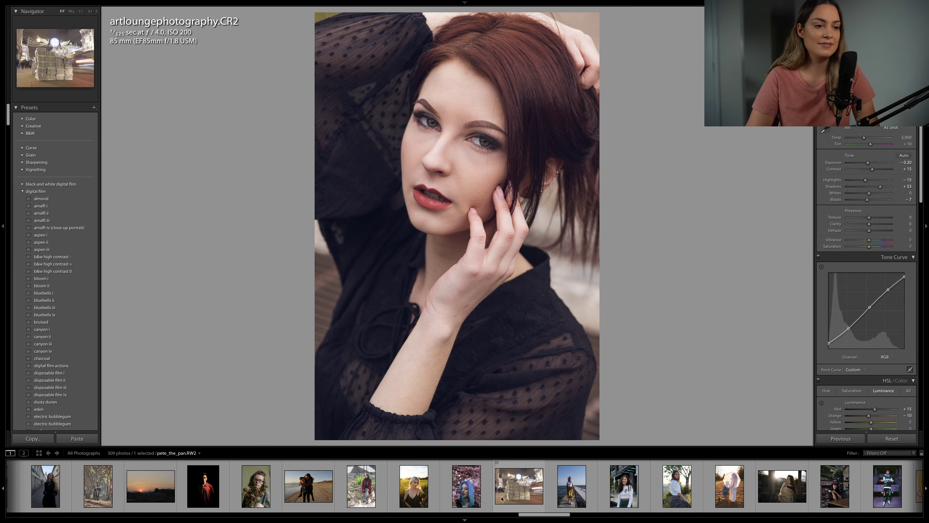
left_click(518, 496)
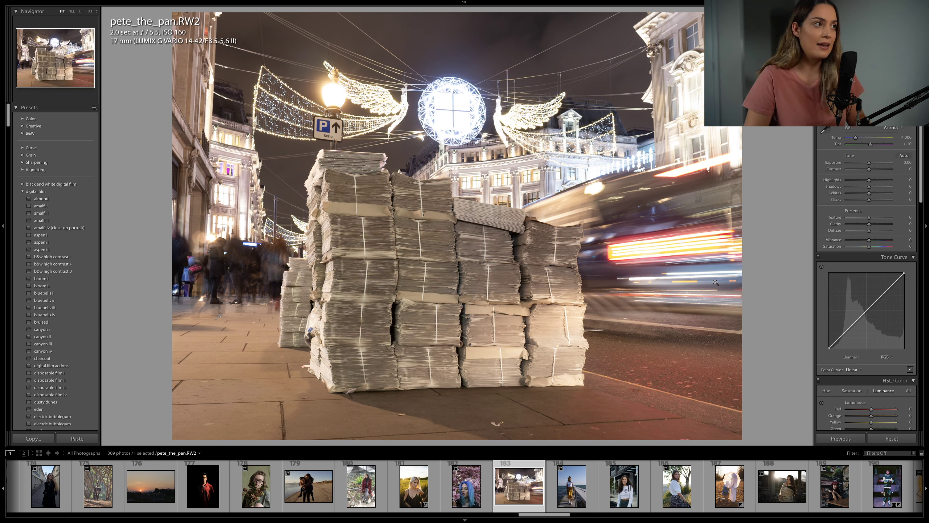
Step: Straighten and slightly crop the street photo, and apply the crop
key("r")
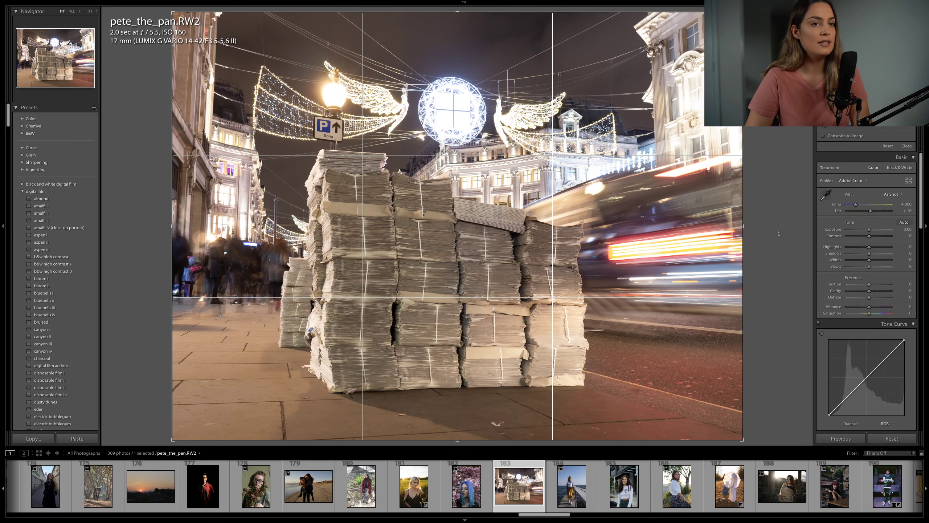
left_click_drag(777, 213, 777, 215)
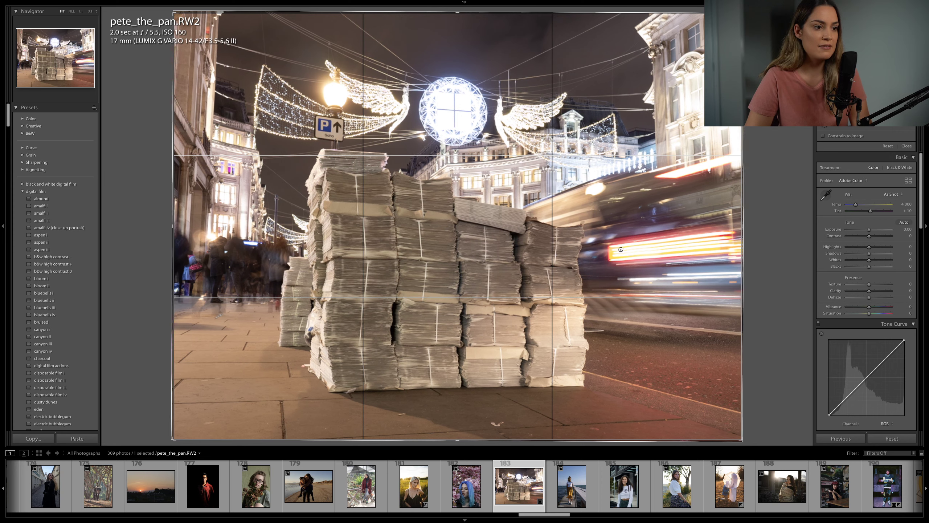
left_click_drag(742, 225, 739, 225)
key("Return")
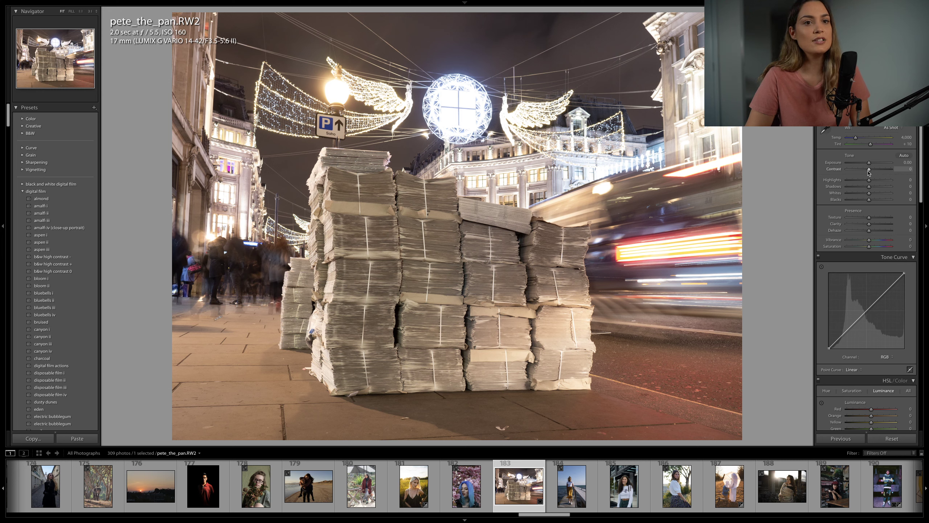
Step: Set Exposure to -0.10, Contrast +25, Highlights -59, Shadows +15, Whites -22 and Blacks -20
left_click_drag(869, 180, 857, 181)
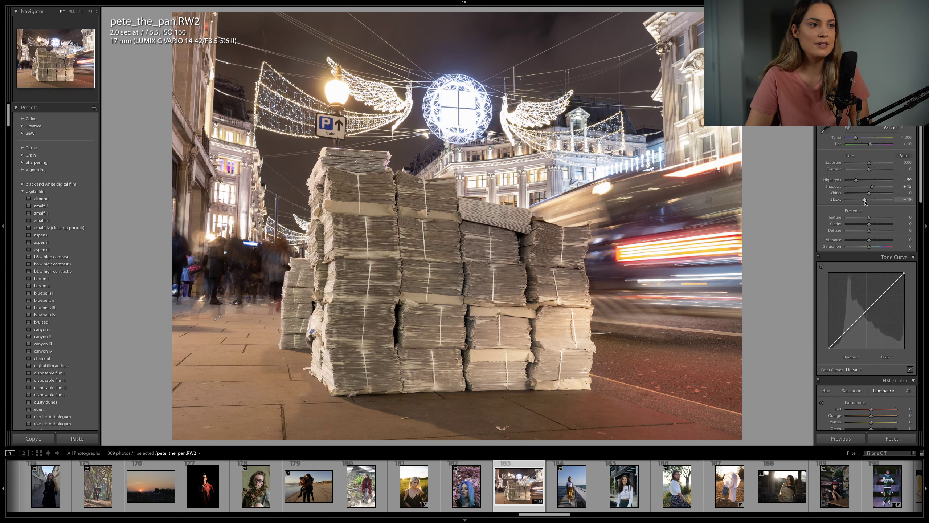
mouse_move(866, 202)
left_mouse_down()
mouse_move(858, 204)
mouse_move(876, 171)
mouse_move(868, 163)
mouse_move(865, 193)
left_mouse_up()
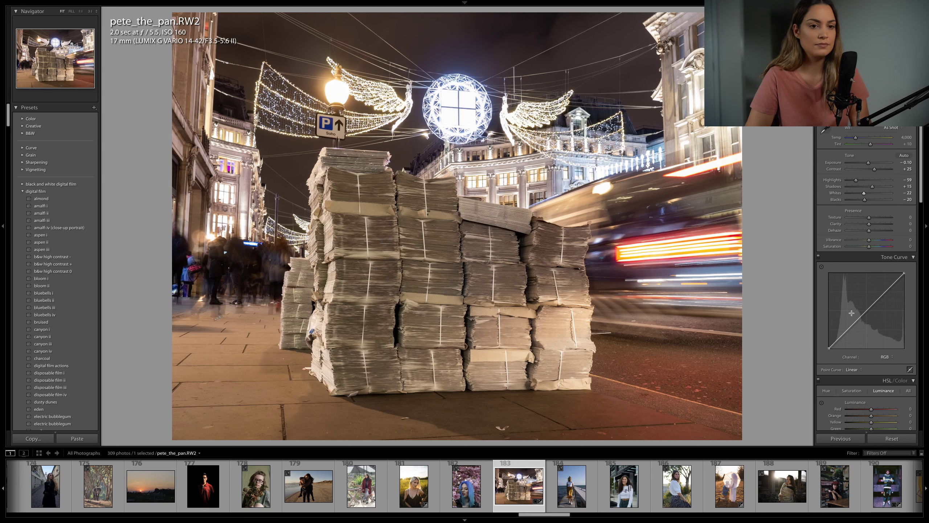
Step: Shape the RGB point curve with a lifted black point, lowered white point, slightly darker shadows and raised midtones
left_click_drag(828, 348, 825, 345)
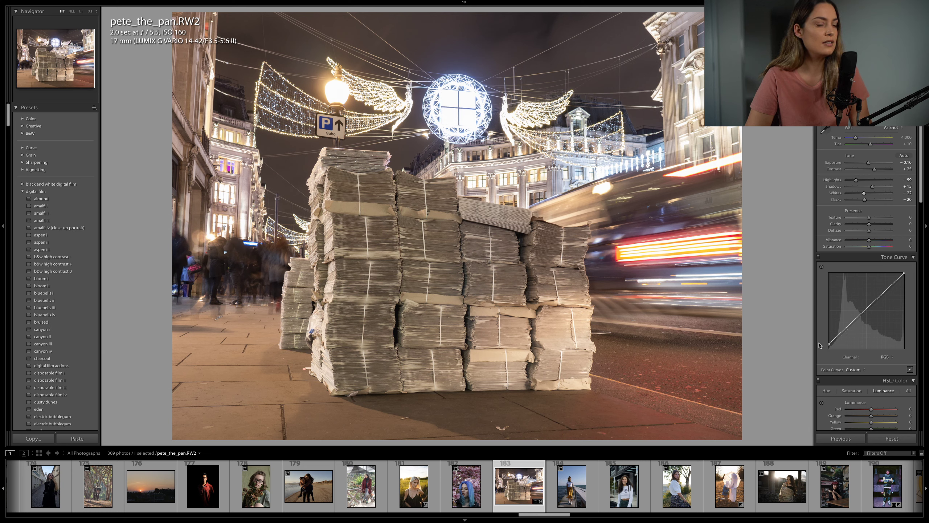
left_click_drag(839, 335, 859, 326)
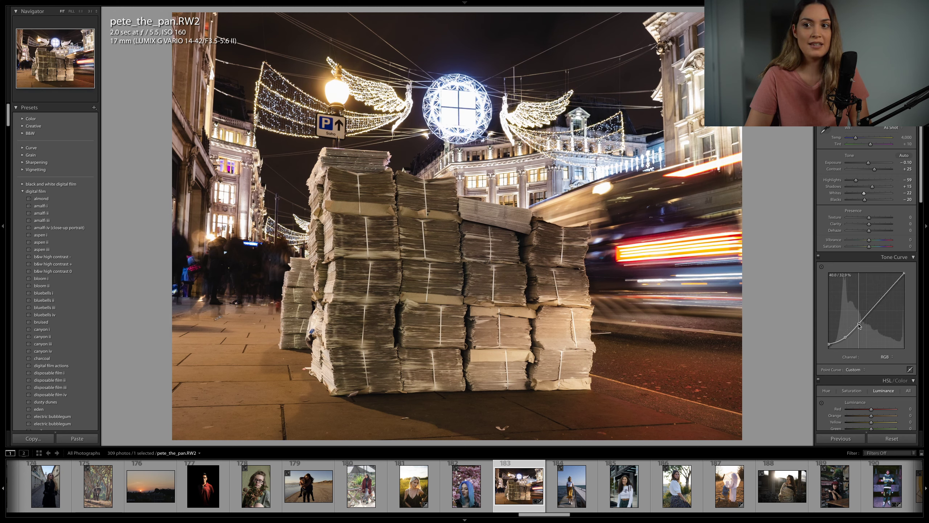
left_click_drag(860, 325, 842, 340)
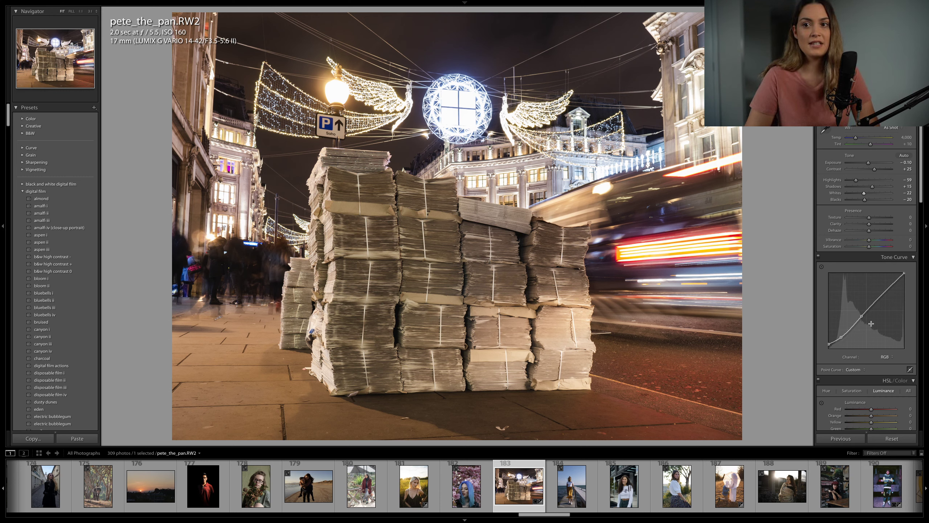
left_click_drag(905, 274, 907, 280)
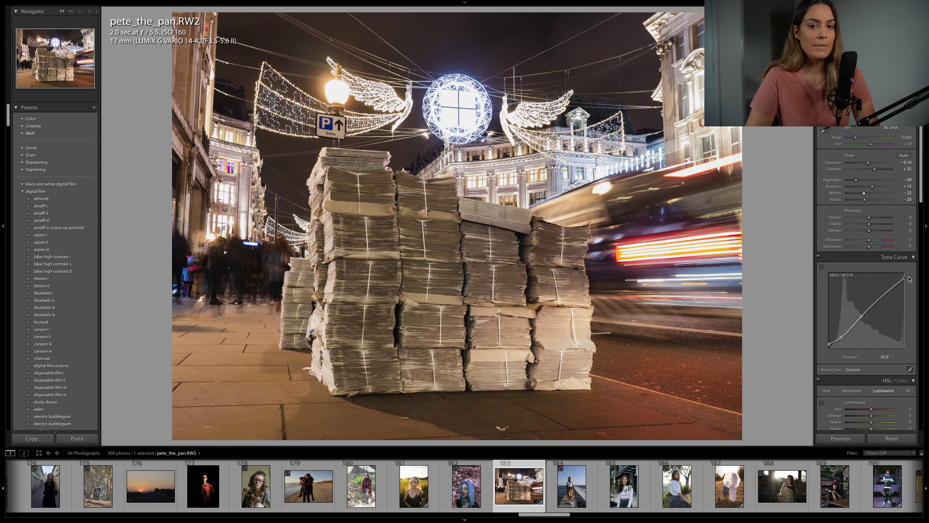
left_click(885, 294)
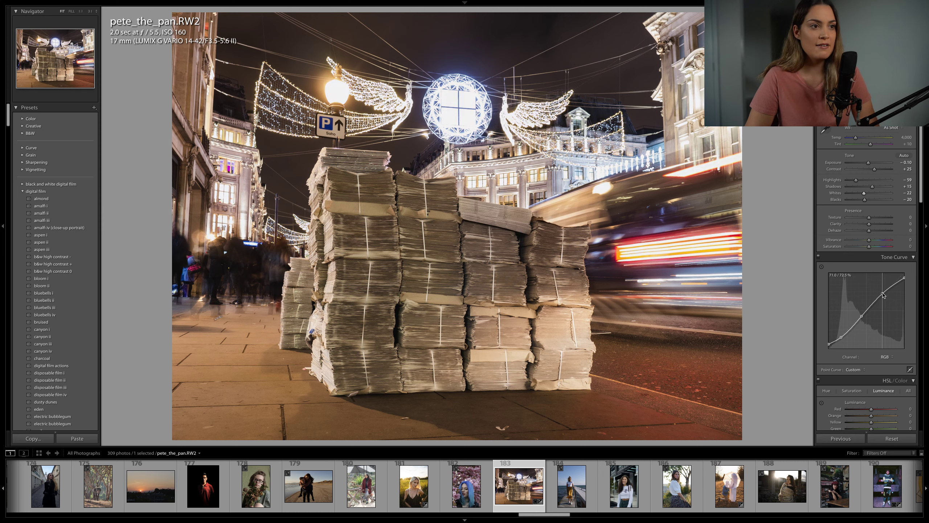
left_click_drag(884, 295, 883, 295)
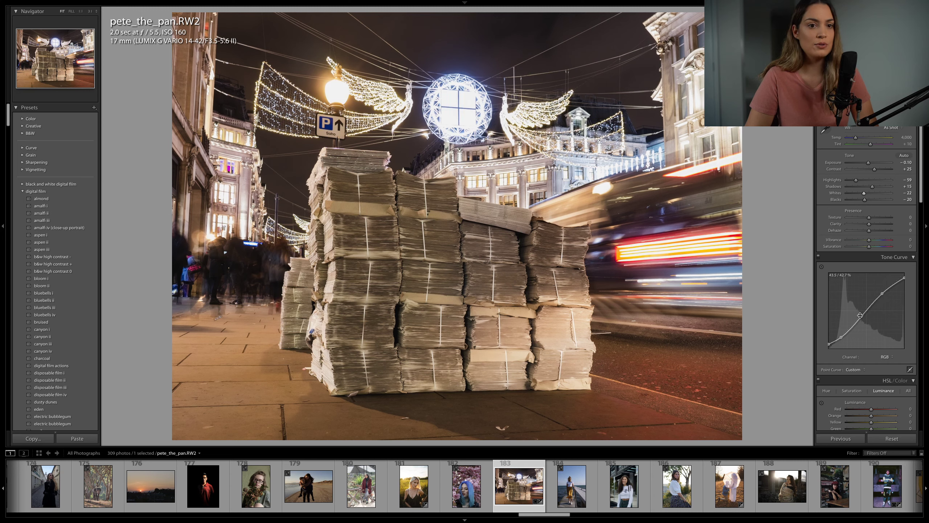
left_click_drag(860, 315, 882, 292)
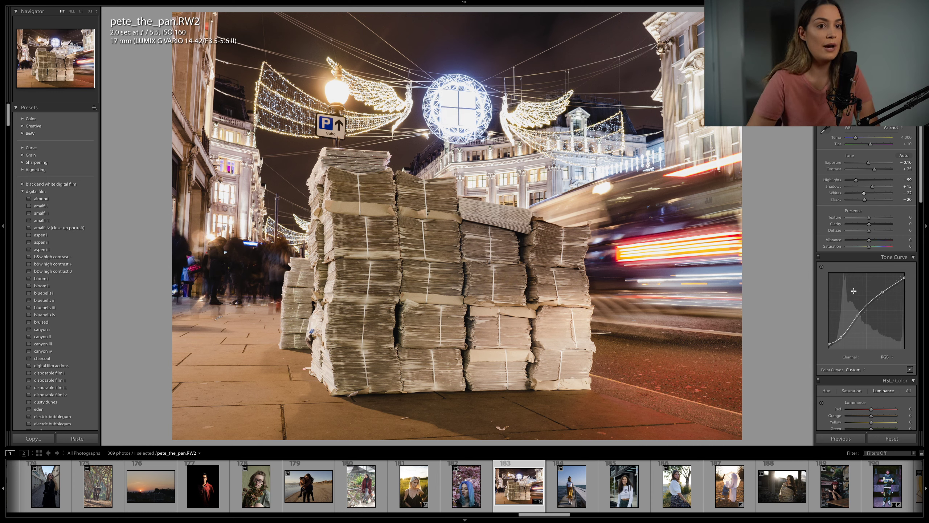
Step: Raise the vibrance slightly and split-tone the photo with highlights at hue 189, saturation 8 and shadows at hue 209, saturation 29
scroll(877, 217, "down", 2)
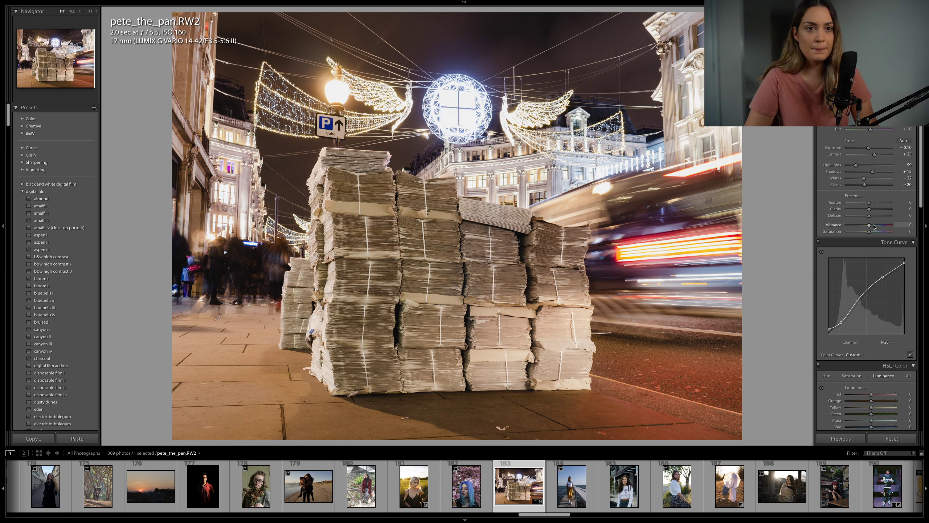
left_click_drag(870, 225, 872, 225)
scroll(874, 253, "down", 8)
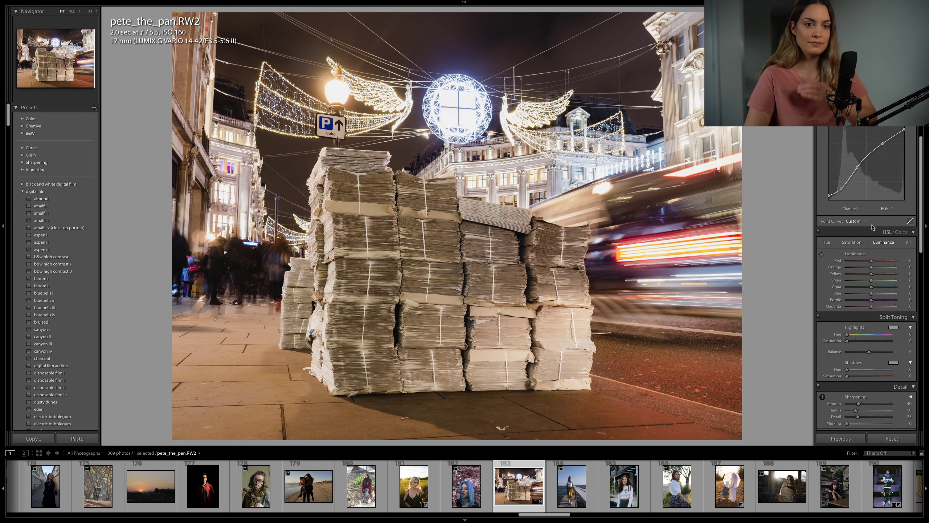
left_click_drag(847, 341, 870, 336)
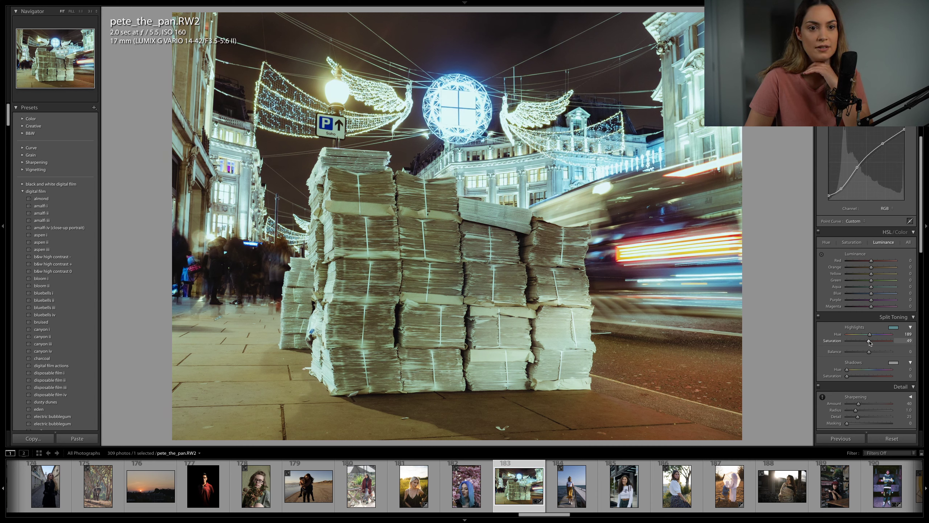
mouse_move(869, 342)
left_mouse_down()
mouse_move(843, 342)
mouse_move(851, 343)
left_mouse_up()
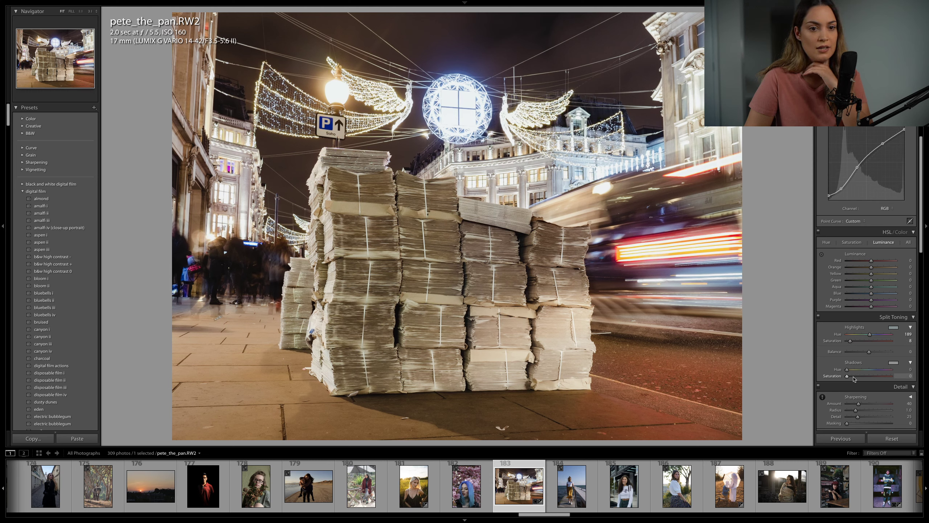
mouse_move(847, 376)
left_mouse_down()
mouse_move(874, 372)
mouse_move(850, 377)
left_mouse_up()
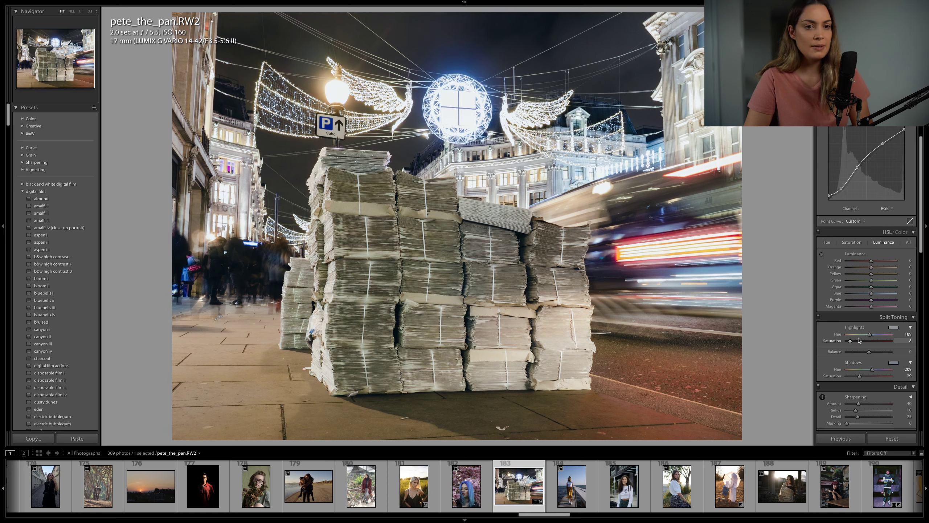
Step: Change the split toning to highlights hue 319 with saturation 10, and set the shadows saturation to 23
mouse_move(870, 334)
left_mouse_down()
mouse_move(851, 335)
mouse_move(886, 335)
left_mouse_up()
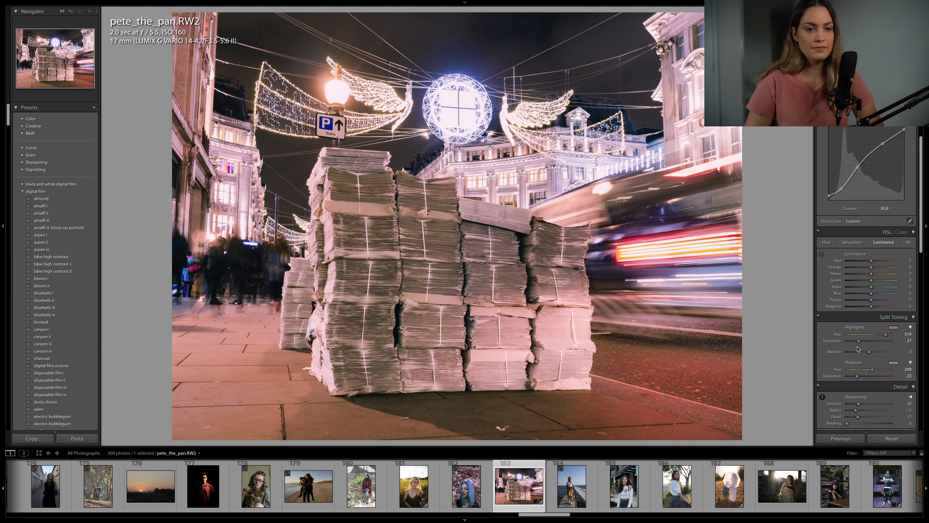
left_click_drag(858, 341, 851, 342)
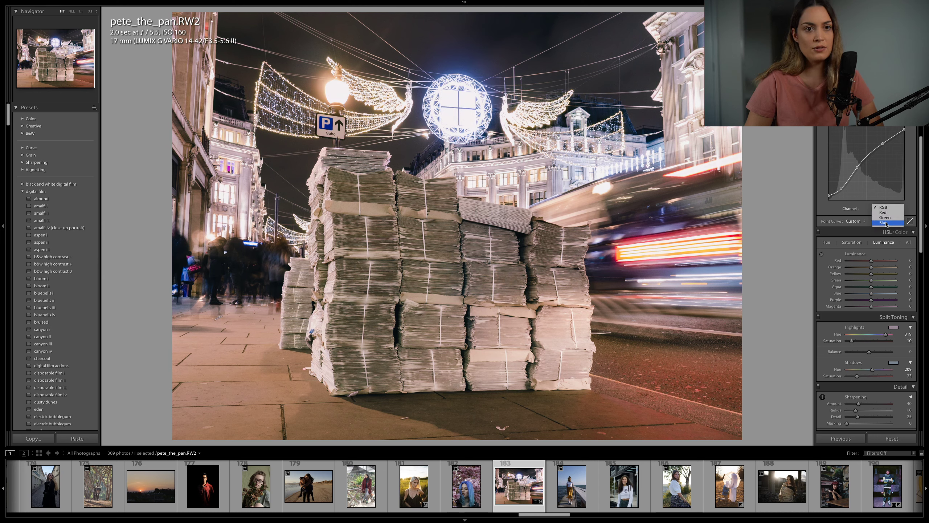
Step: Lift the blue curve's black point while holding its shadows and midtones, and add near-neutral shadow and highlight points to the green curve
left_click_drag(829, 199, 848, 182)
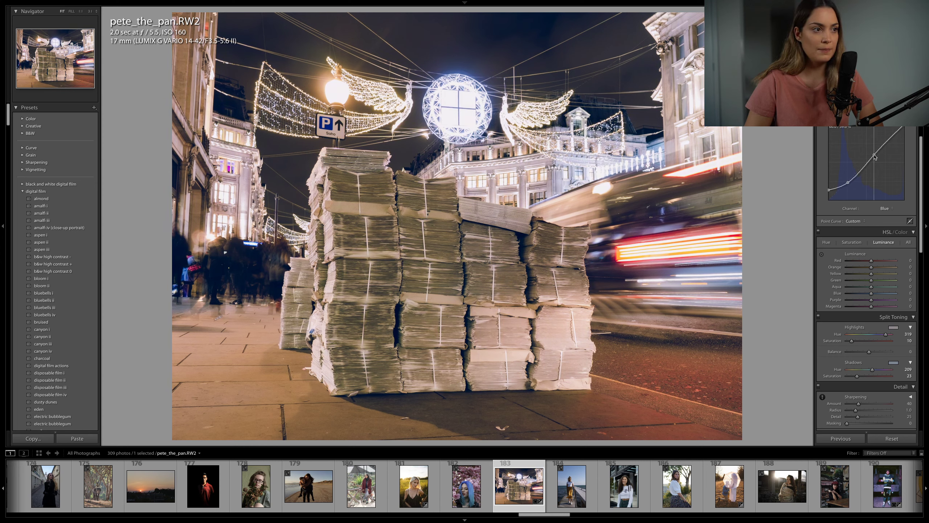
left_click(885, 208)
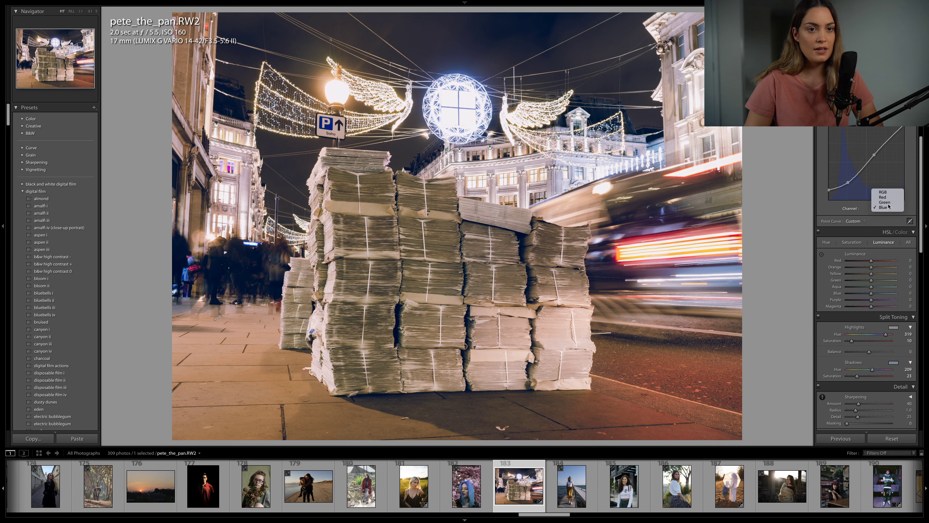
left_click(887, 202)
key("alt")
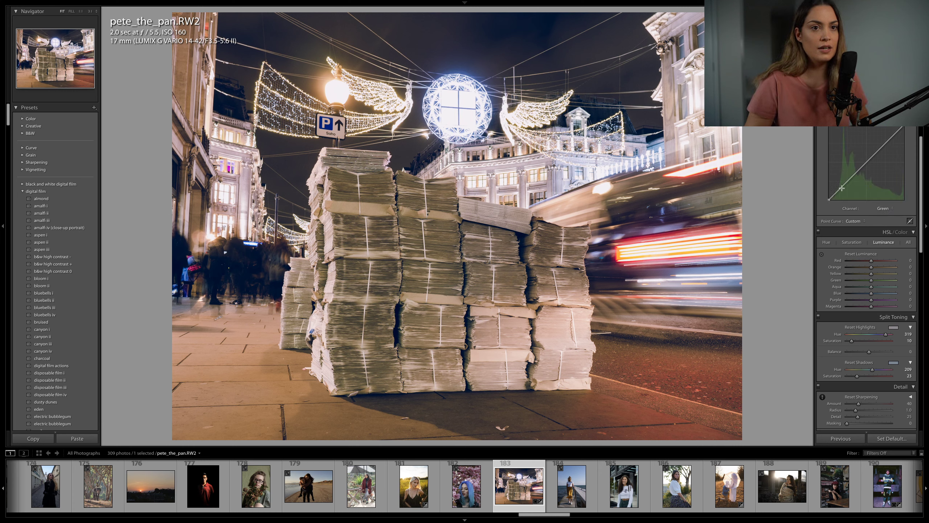
left_click_drag(843, 186, 844, 190)
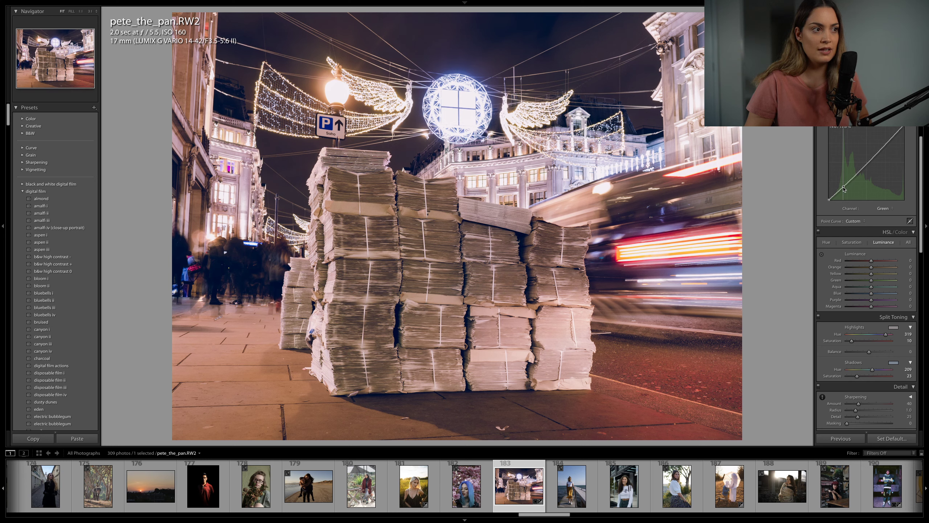
key("ctrl+z")
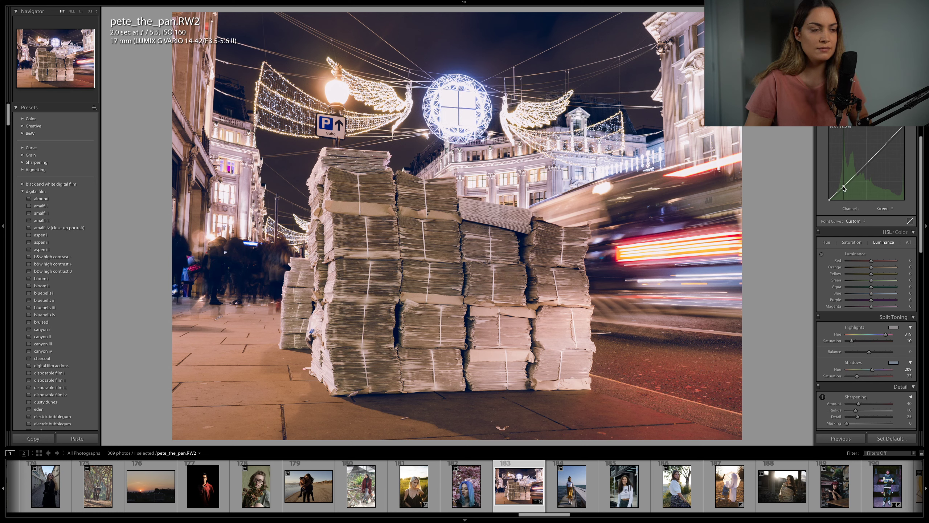
key("alt")
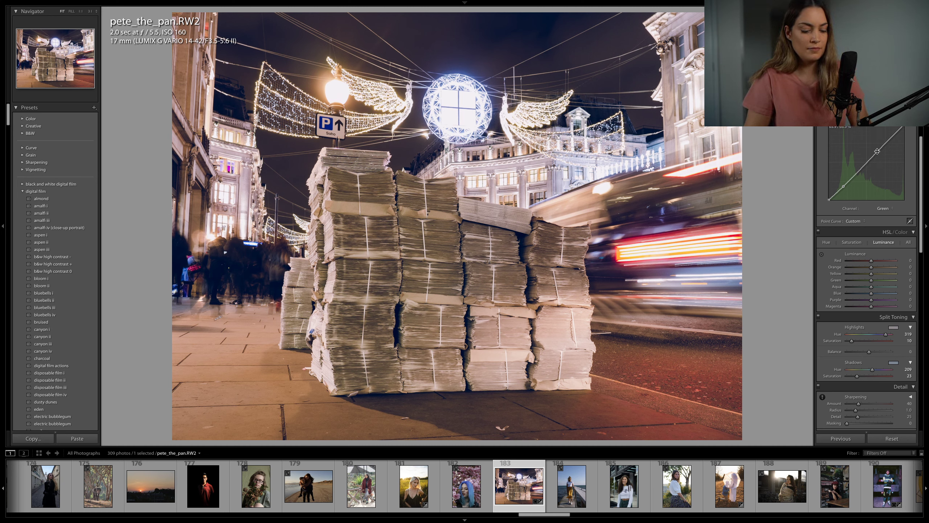
left_click(877, 151)
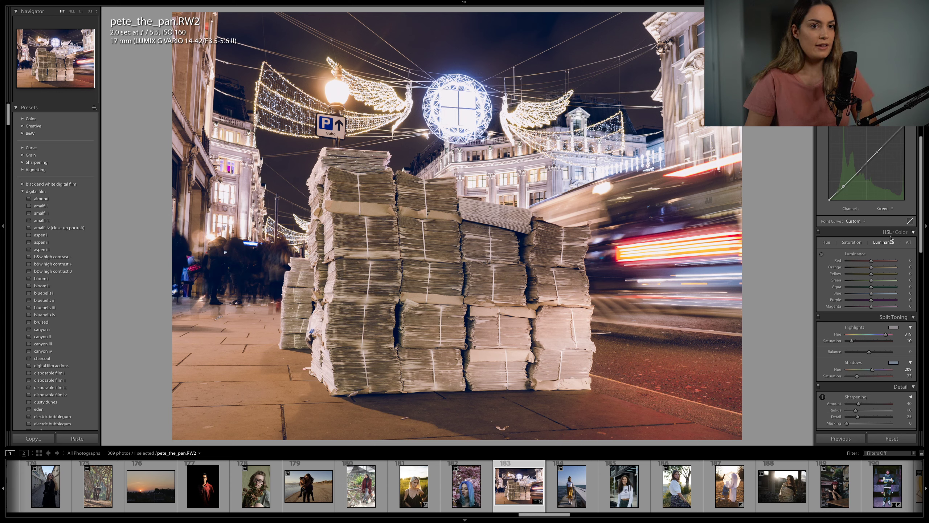
Step: Set the HSL saturation to Red +1, Orange +3, Yellow -68, Green -44, Aqua +16, Blue +19, Purple -72 and Magenta -48
scroll(871, 223, "down", 1)
left_click(859, 221)
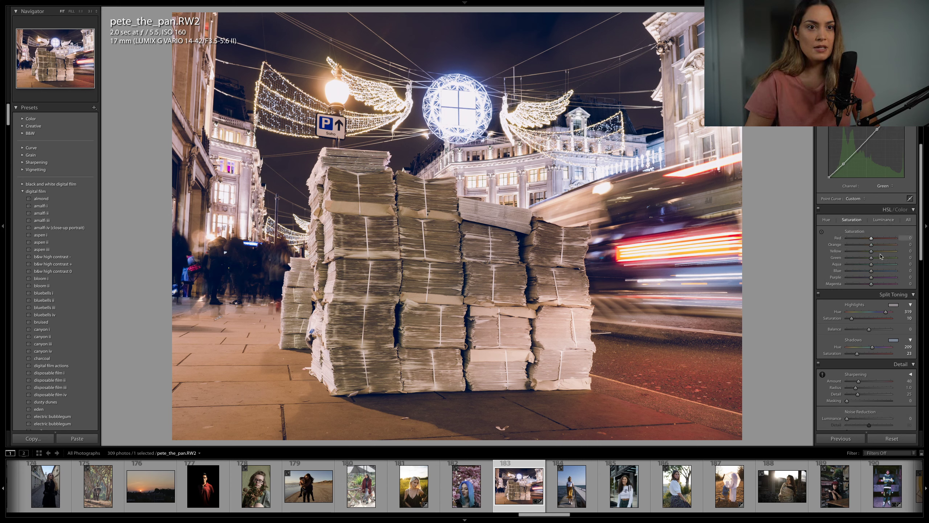
left_click_drag(871, 285, 861, 286)
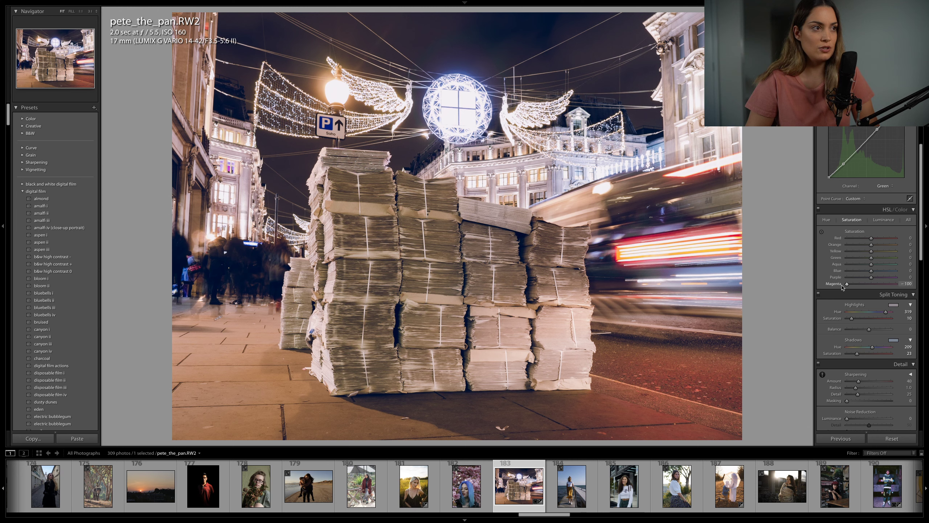
left_click(844, 277)
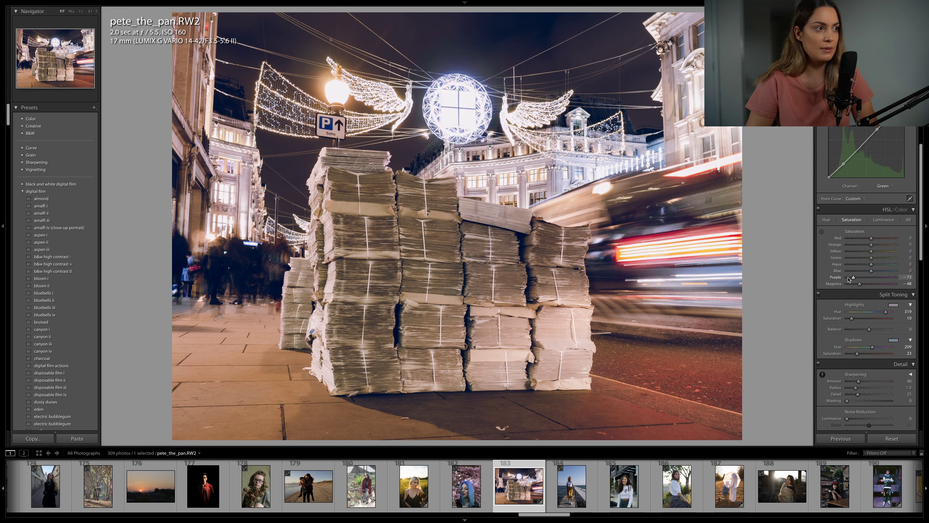
mouse_move(862, 279)
left_mouse_down()
mouse_move(883, 278)
mouse_move(854, 279)
left_mouse_up()
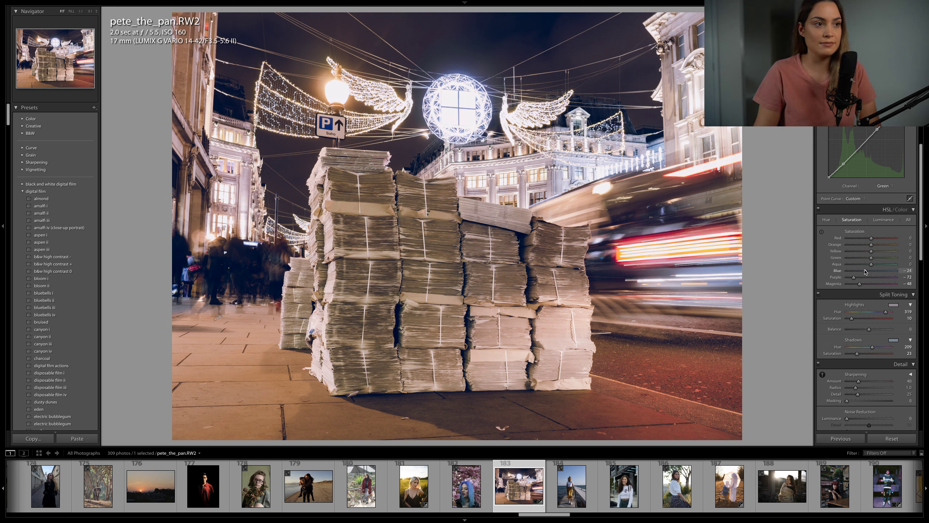
mouse_move(866, 271)
left_mouse_down()
mouse_move(888, 264)
mouse_move(849, 265)
mouse_move(894, 258)
mouse_move(849, 258)
mouse_move(861, 257)
left_mouse_up()
mouse_move(871, 251)
left_mouse_down()
mouse_move(898, 251)
mouse_move(851, 251)
mouse_move(892, 252)
mouse_move(871, 245)
left_mouse_up()
left_click(884, 220)
left_click(852, 220)
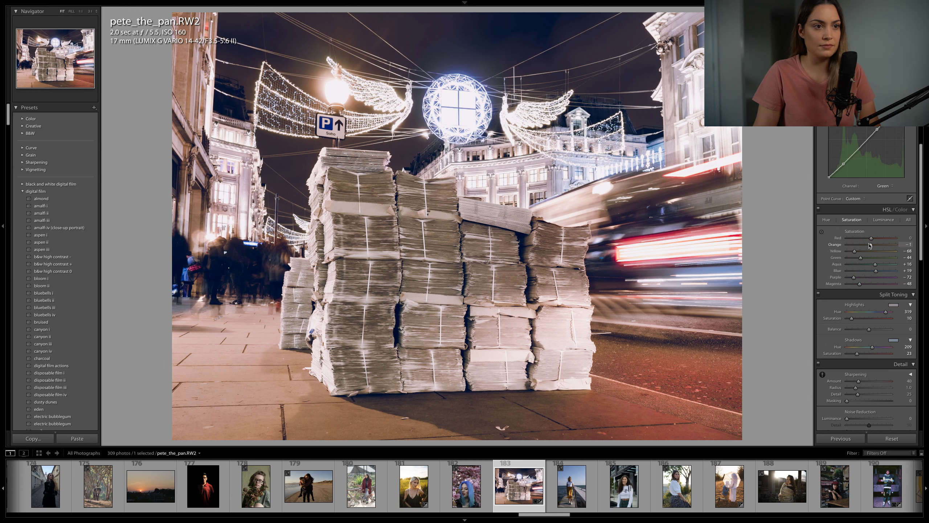
Step: Shape the red channel's point curve with slightly lowered shadows and slightly raised upper midtones
left_click(885, 185)
left_click(880, 180)
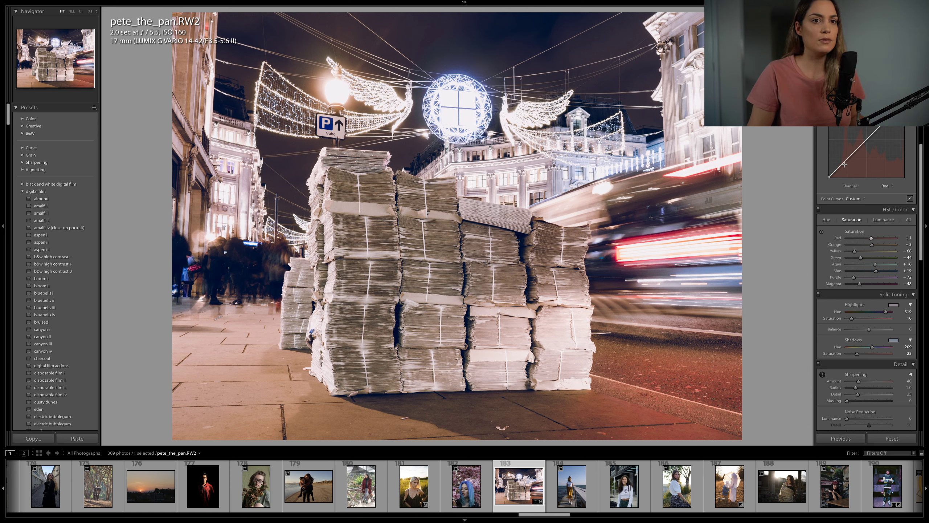
left_click_drag(844, 163, 846, 165)
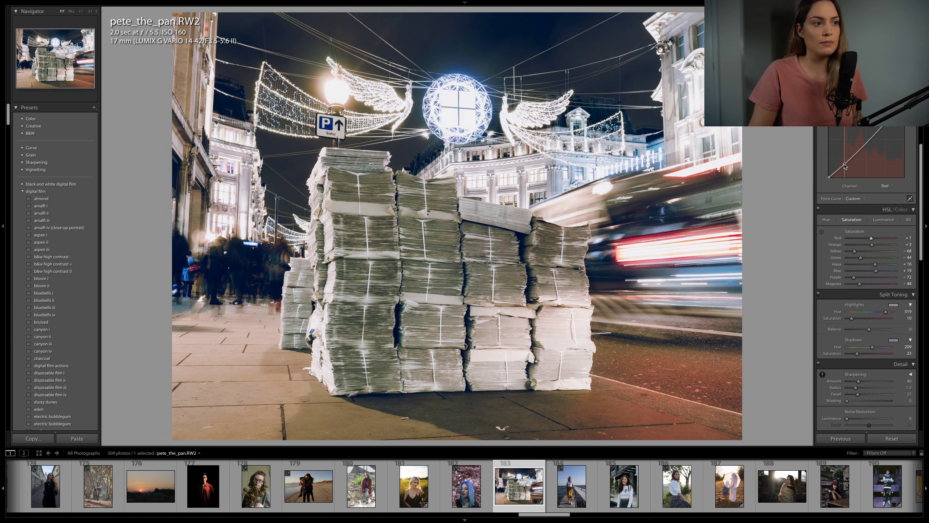
left_click(874, 136, "alt")
left_click_drag(874, 136, 872, 135)
key("alt")
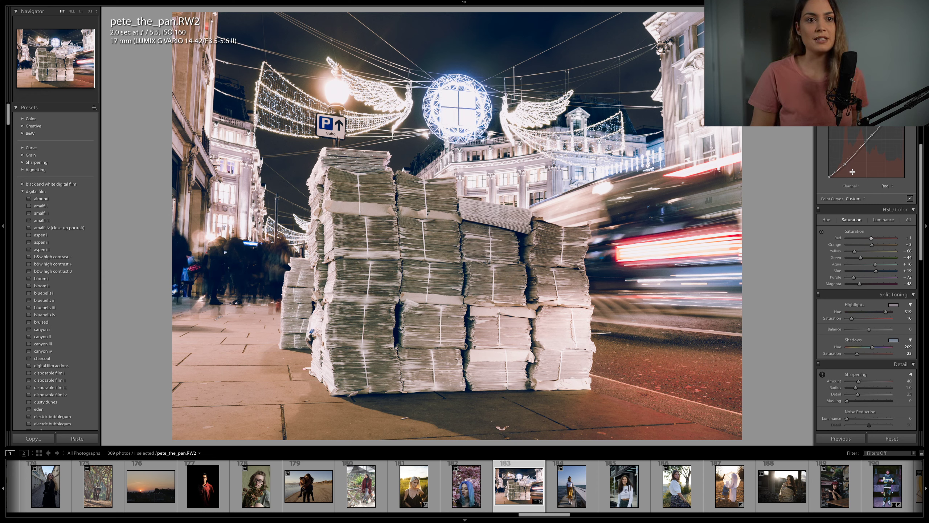
key("alt")
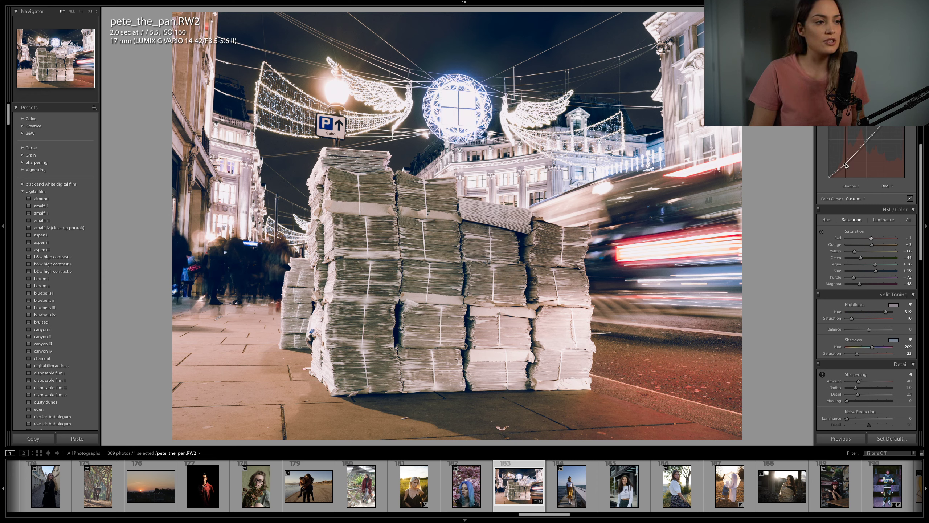
left_click_drag(845, 166, 845, 166)
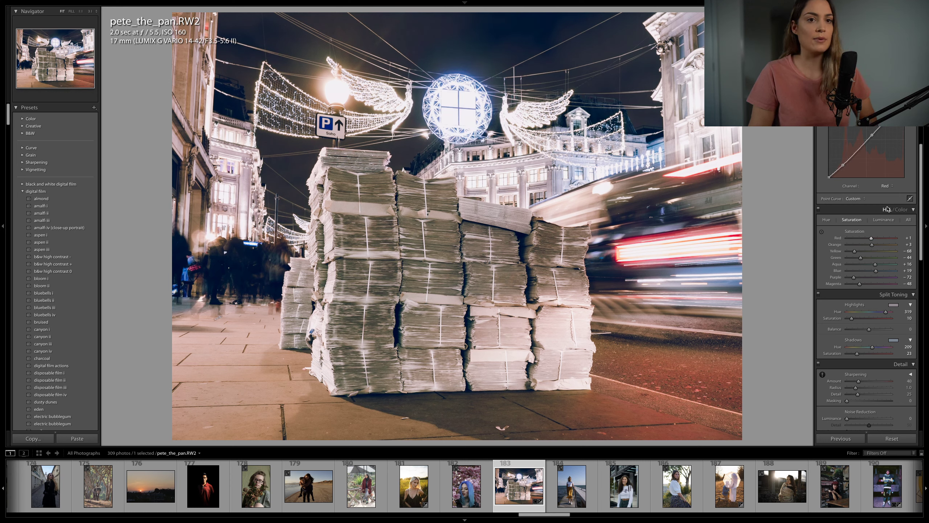
left_click(885, 186)
left_click(889, 184)
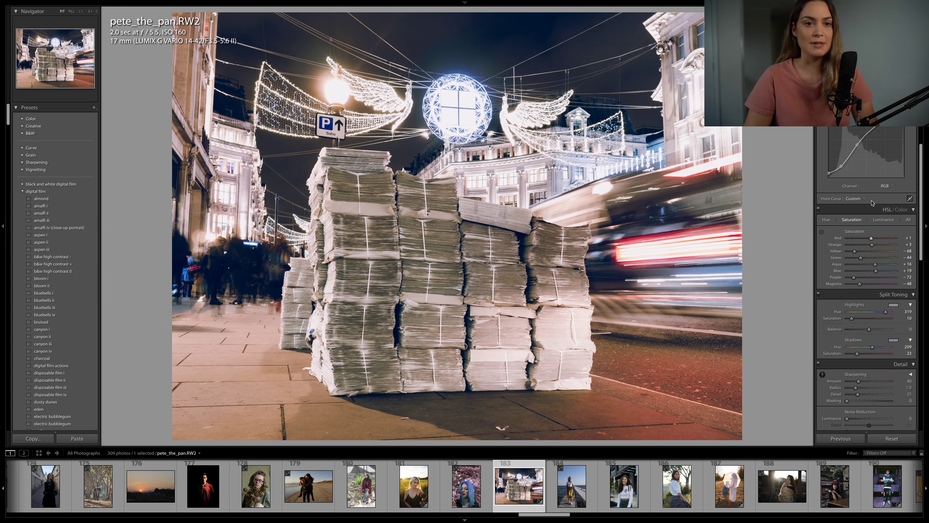
scroll(876, 218, "up", 1)
left_click(882, 219)
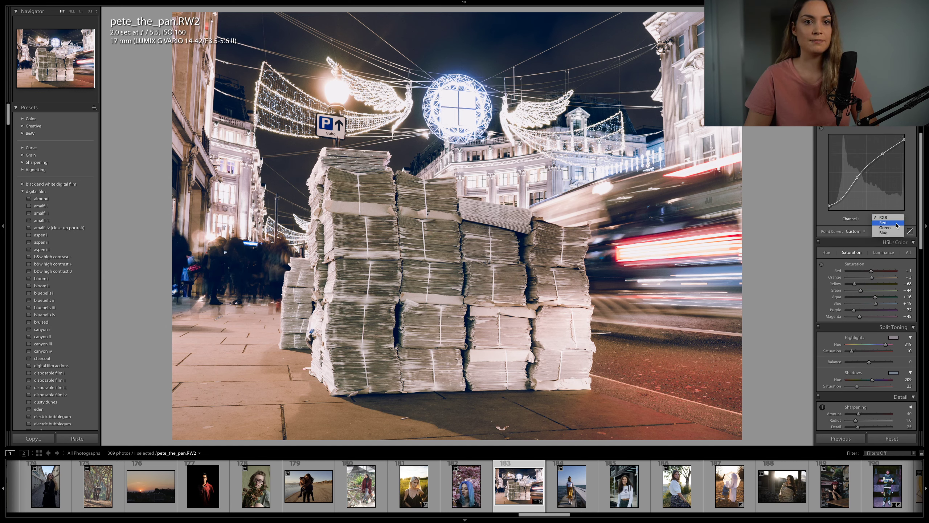
left_click(884, 223)
Step: Reduce the photo's Clarity to -5
scroll(882, 216, "up", 3)
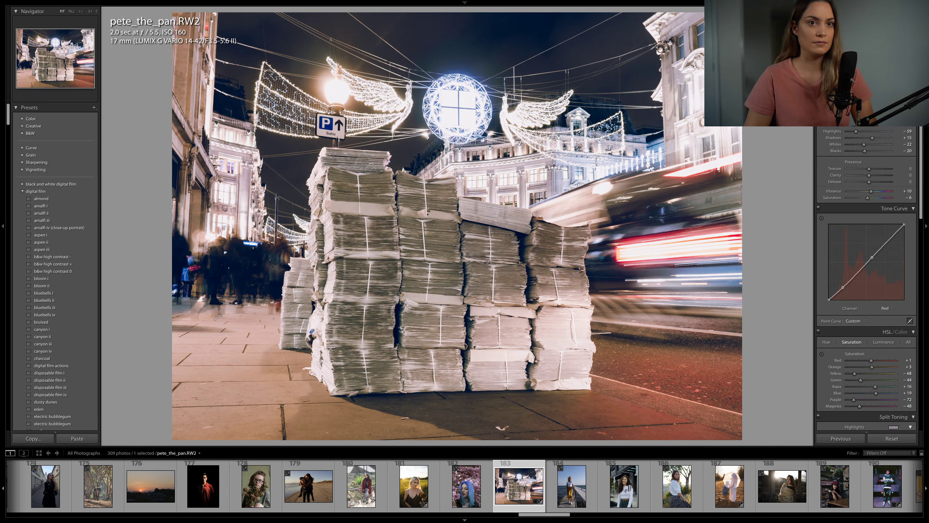
left_click_drag(870, 175, 868, 175)
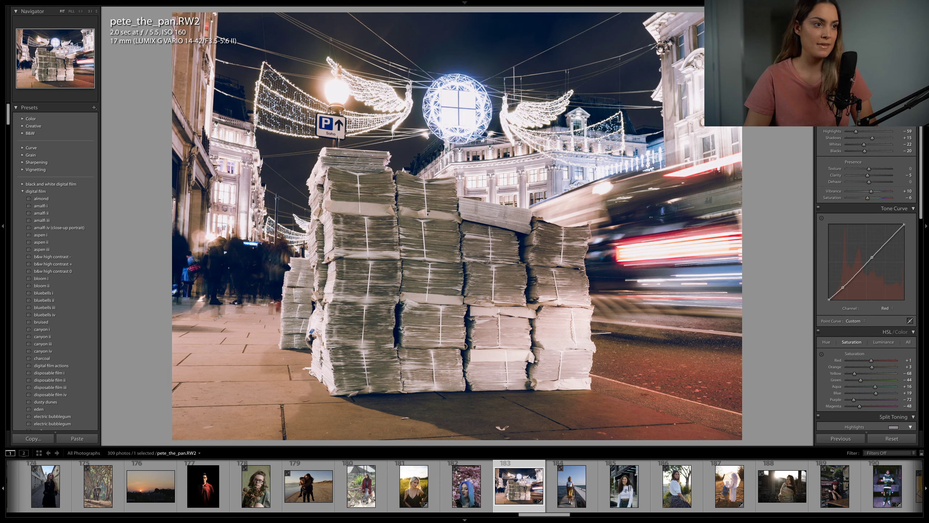
Step: Paint over the stack of newspapers with an adjustment brush of size 17
key("k")
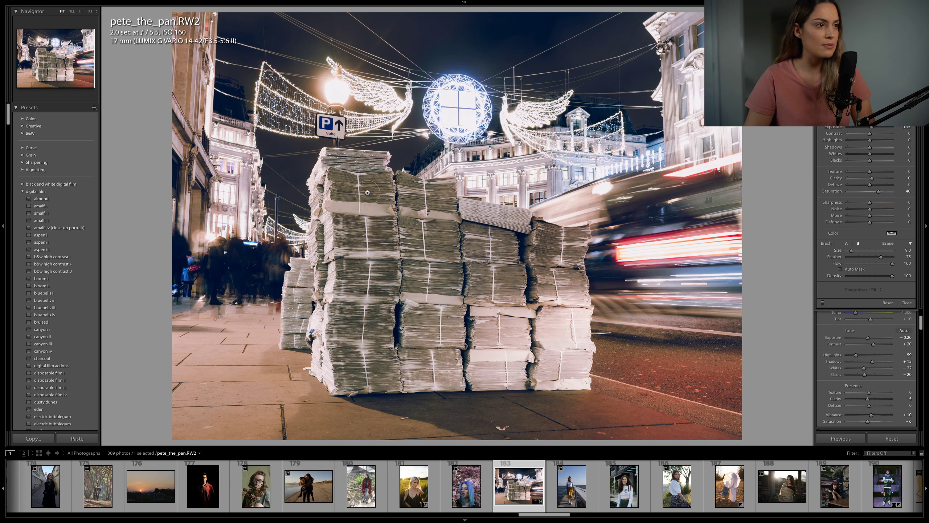
scroll(318, 172, "up", 3)
mouse_move(316, 172)
left_mouse_down()
mouse_move(352, 165)
mouse_move(361, 226)
mouse_move(527, 242)
mouse_move(562, 256)
mouse_move(355, 278)
mouse_move(547, 280)
left_mouse_up()
mouse_move(367, 291)
left_mouse_down()
mouse_move(339, 309)
mouse_move(432, 328)
mouse_move(333, 350)
mouse_move(414, 363)
mouse_move(322, 352)
left_mouse_up()
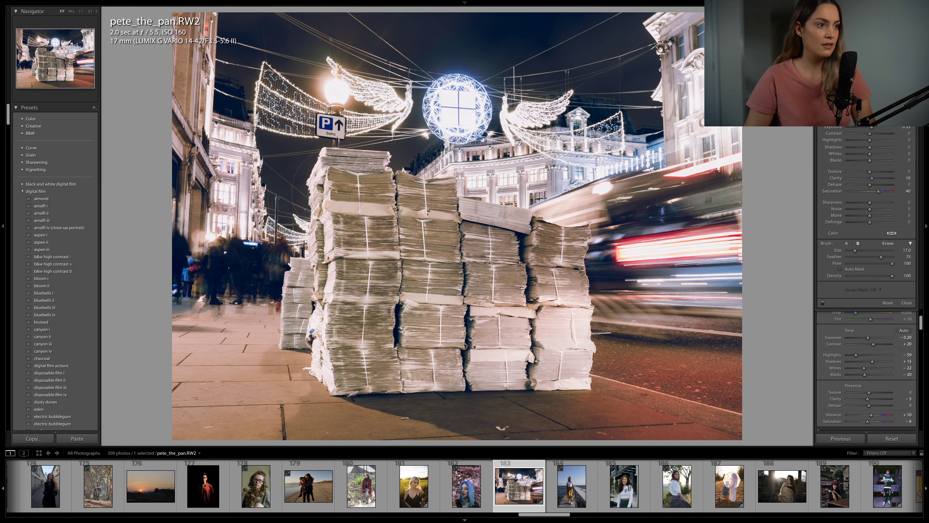
Step: Clear the Iris Enhance values from the newspaper brush adjustment, raise its exposure and shadows, and set its Blacks to -12
left_click(875, 118)
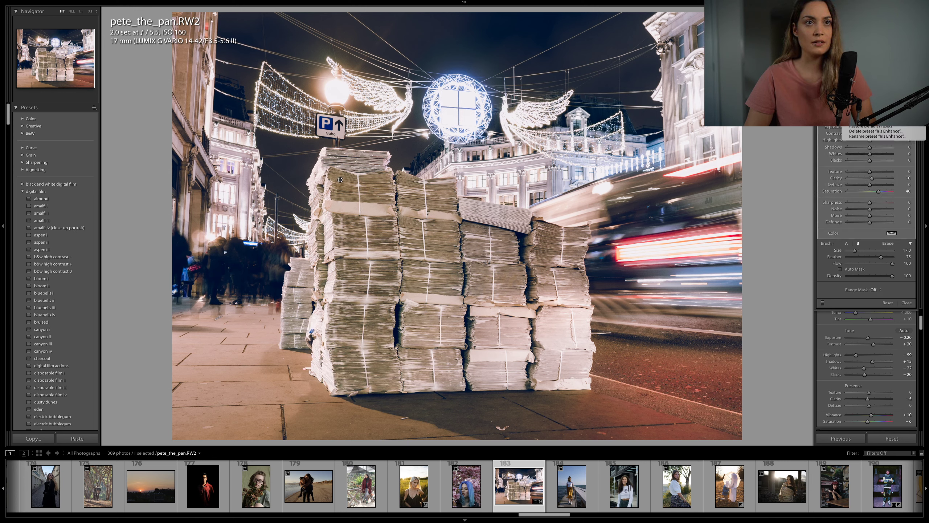
left_click(878, 132)
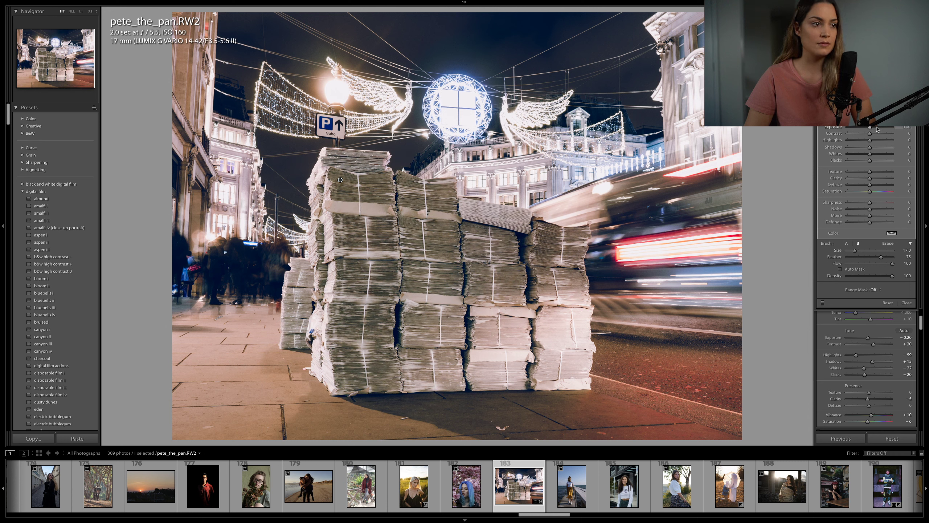
left_click_drag(875, 128, 875, 147)
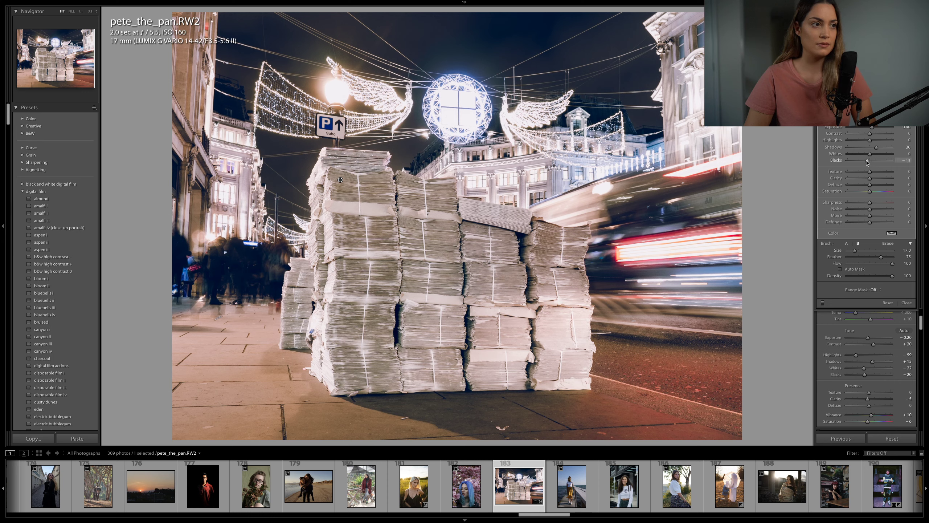
left_click_drag(867, 162, 867, 163)
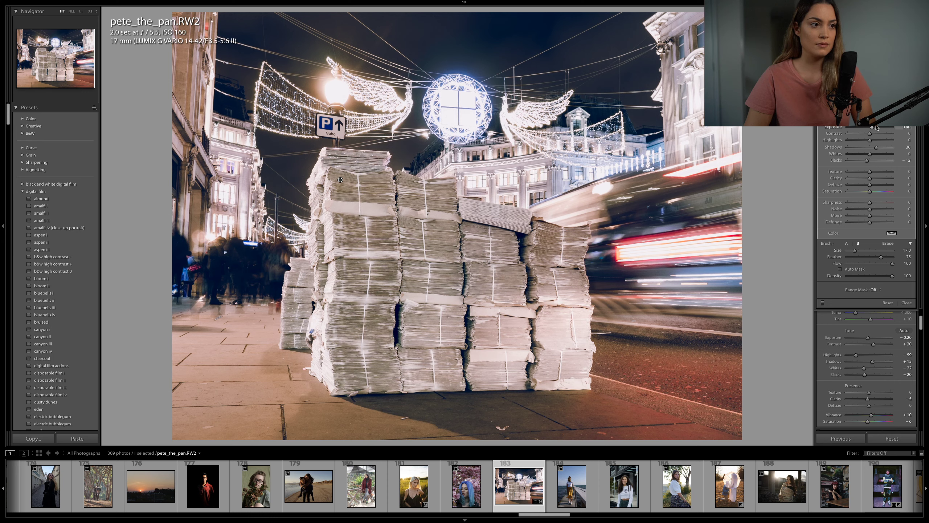
key("k")
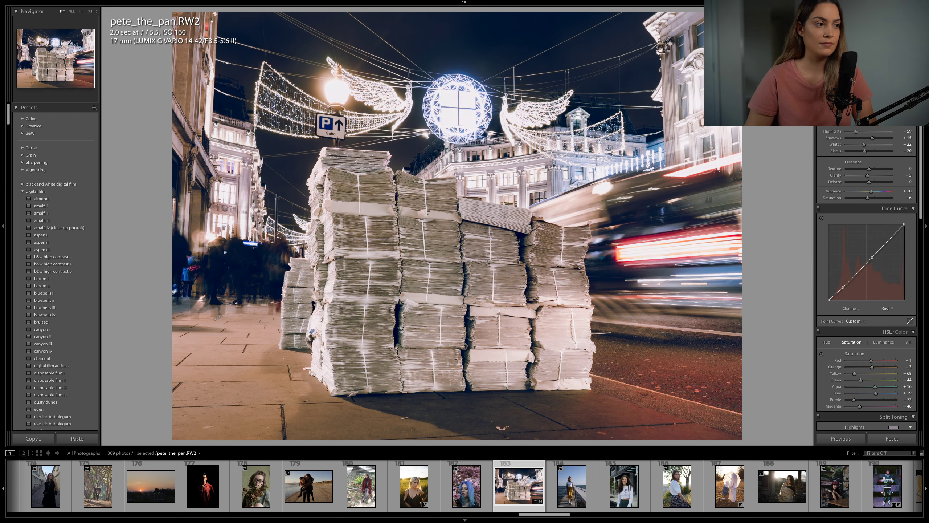
Step: Paint over the pavement beside the newspapers with a new adjustment brush of size 26
key("k")
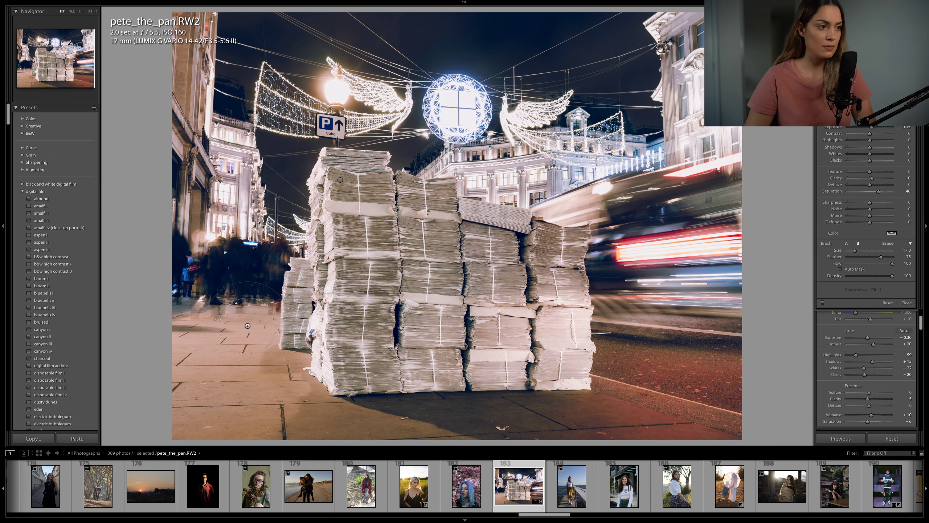
scroll(246, 330, "up", 3)
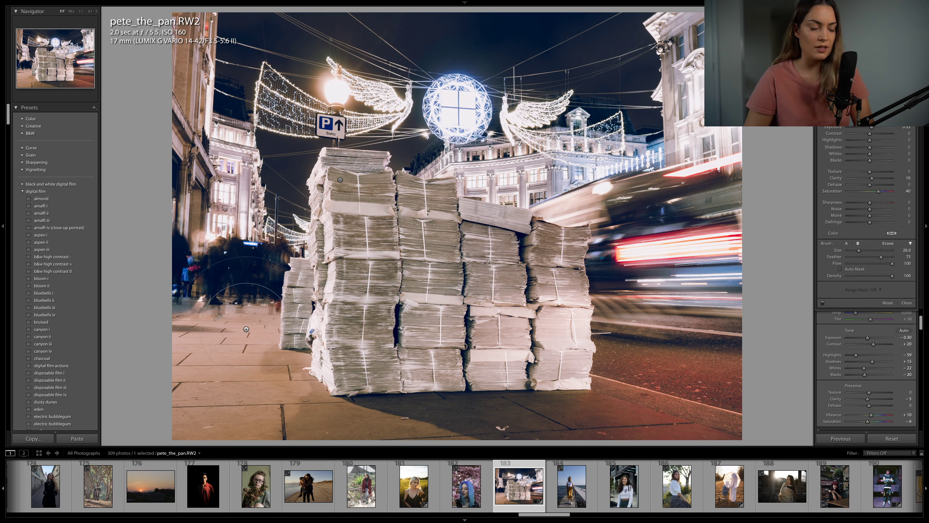
left_click_drag(160, 422, 157, 424)
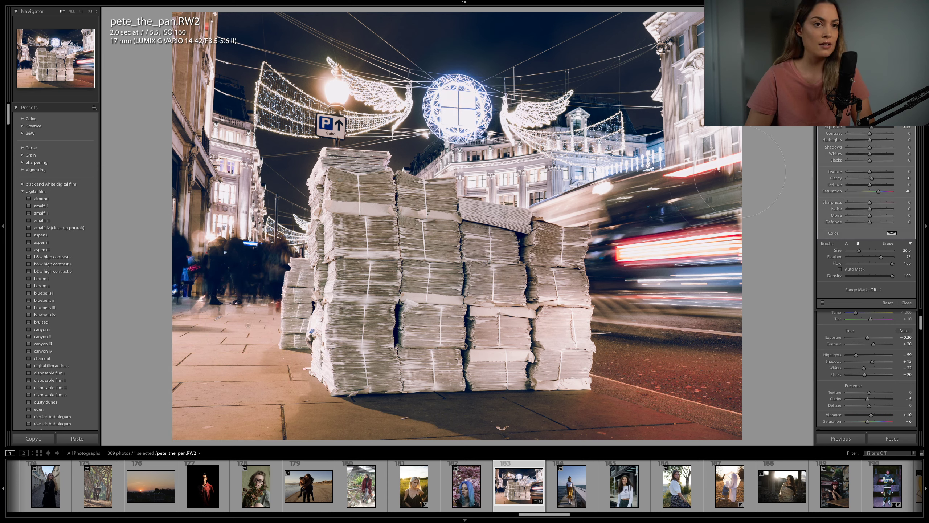
Step: Clear the Iris Enhance values from the pavement brush adjustment and set its Highlights to -26 and Saturation to -14
left_click(882, 100)
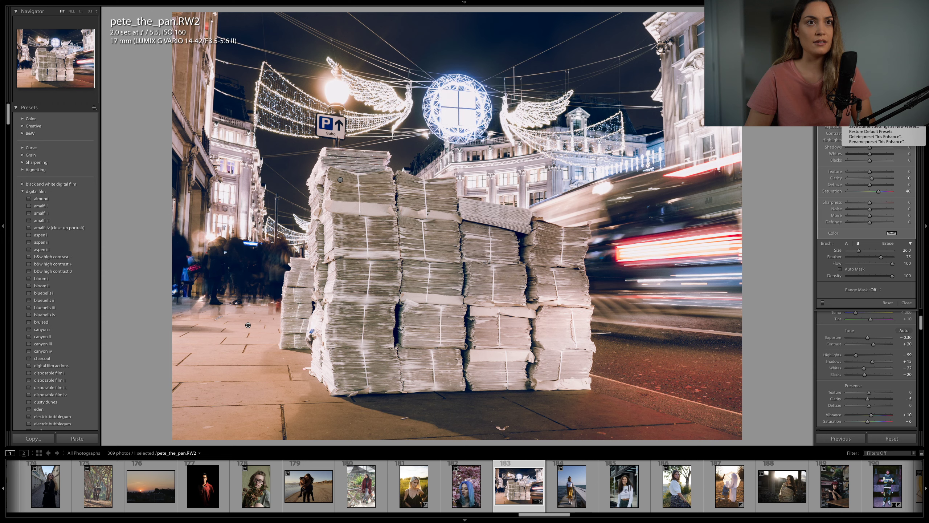
left_click(871, 129)
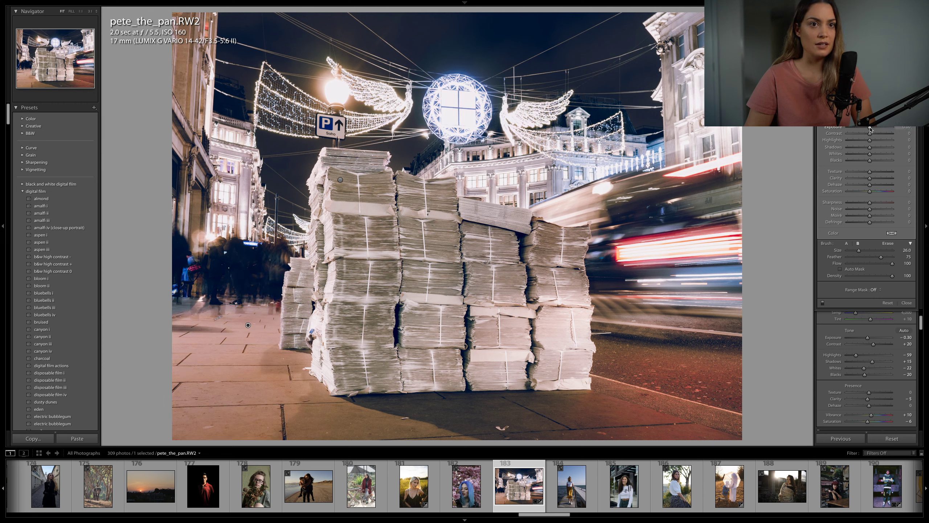
left_click_drag(871, 129, 864, 140)
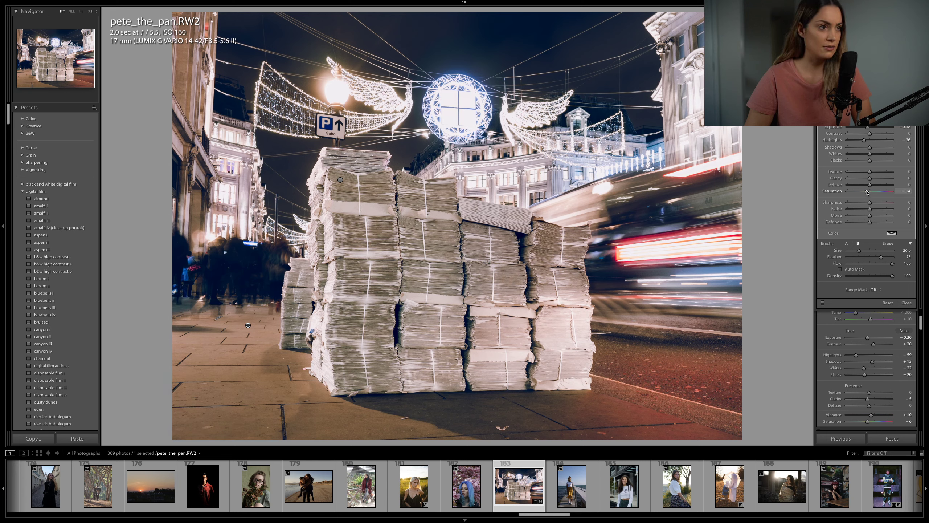
key("k")
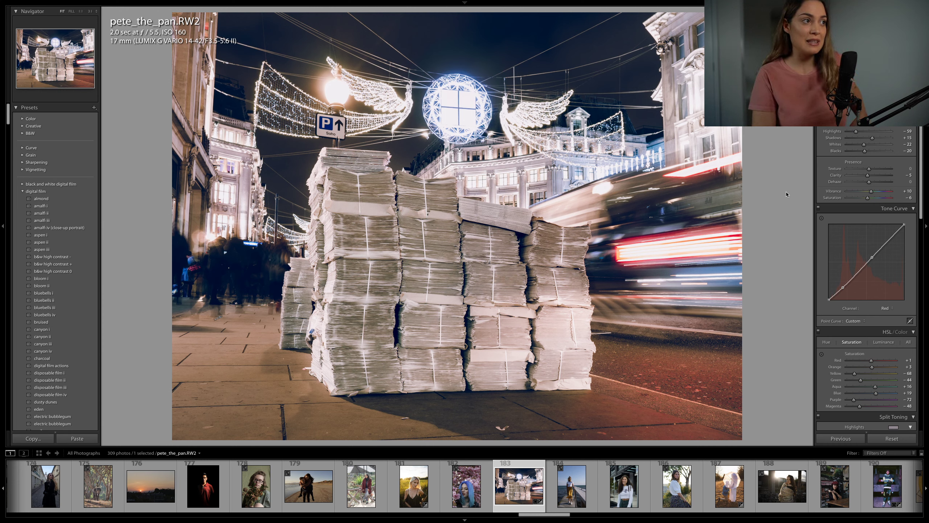
Step: Compare the edited street photo with its unedited version
key("backslash")
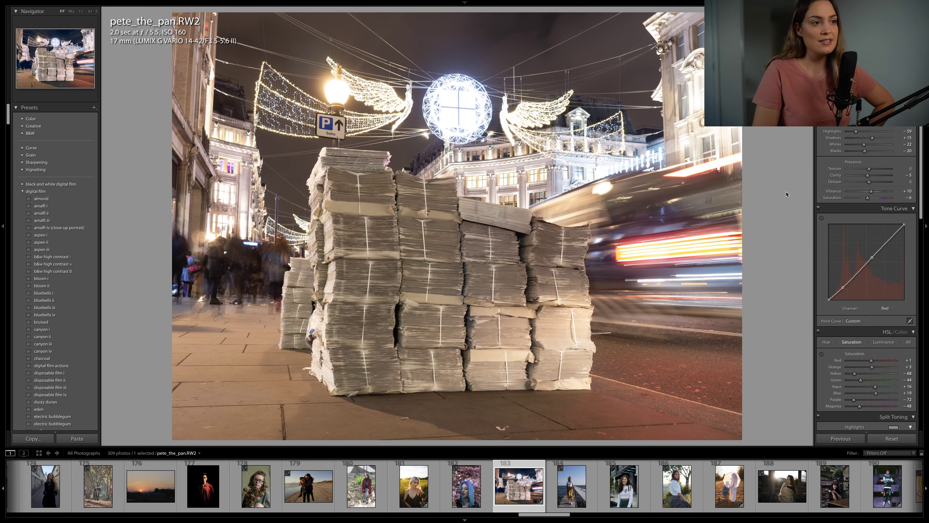
key("backslash")
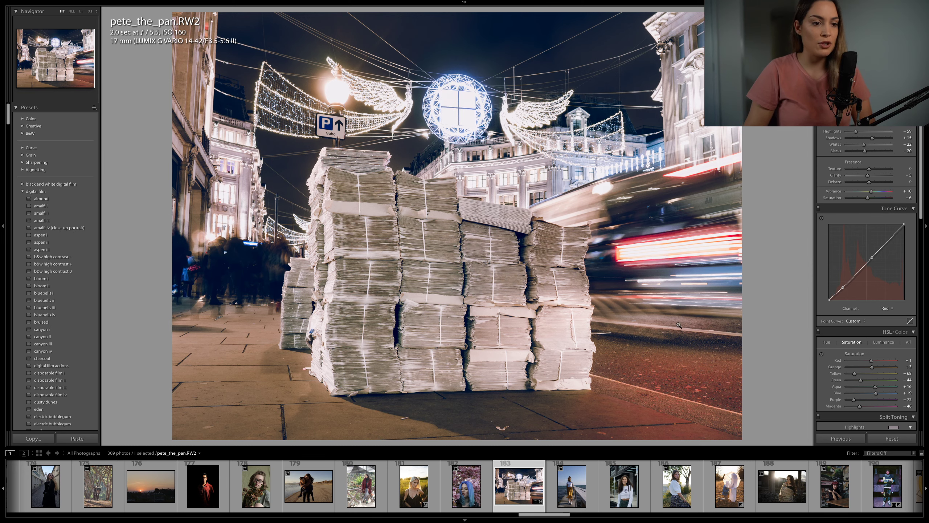
Step: Open the portrait of the woman in a straw hat and floral blouse standing in a field
scroll(615, 491, "down", 5)
scroll(615, 491, "down", 15)
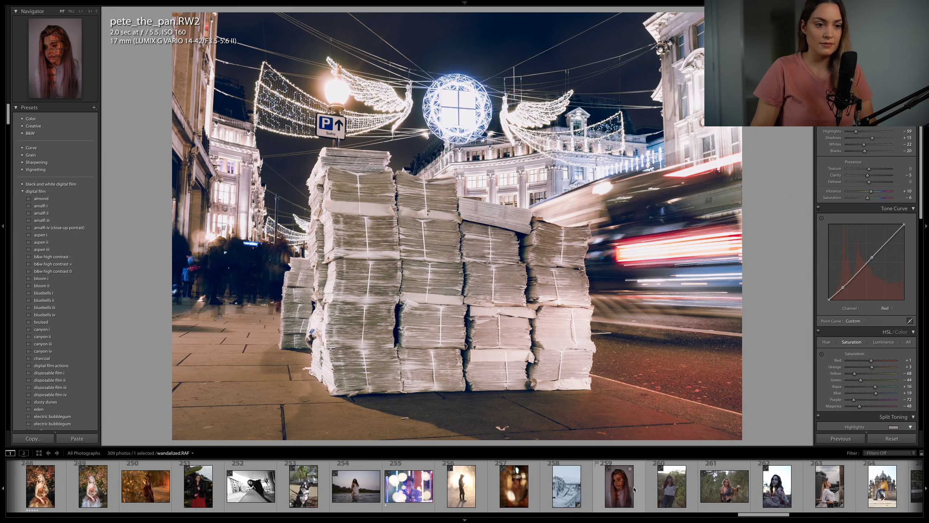
scroll(634, 490, "down", 5)
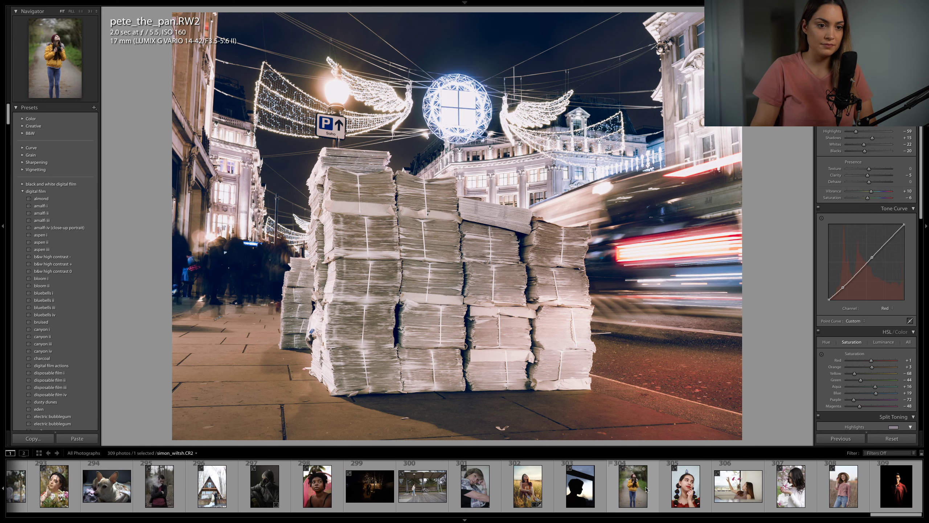
left_click(841, 485)
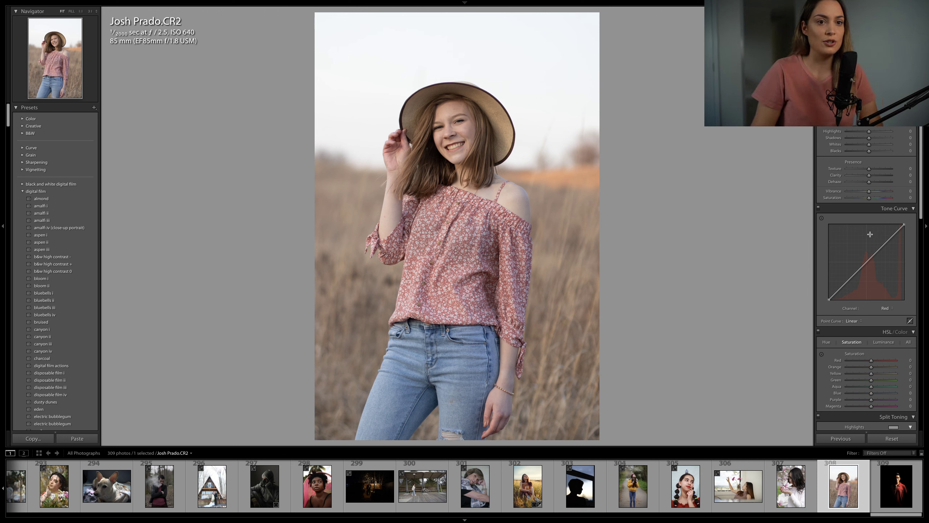
Step: Shape the portrait's RGB point curve with a raised black point, lowered shadows and a slightly lowered white point
left_click(888, 311)
left_click(890, 302)
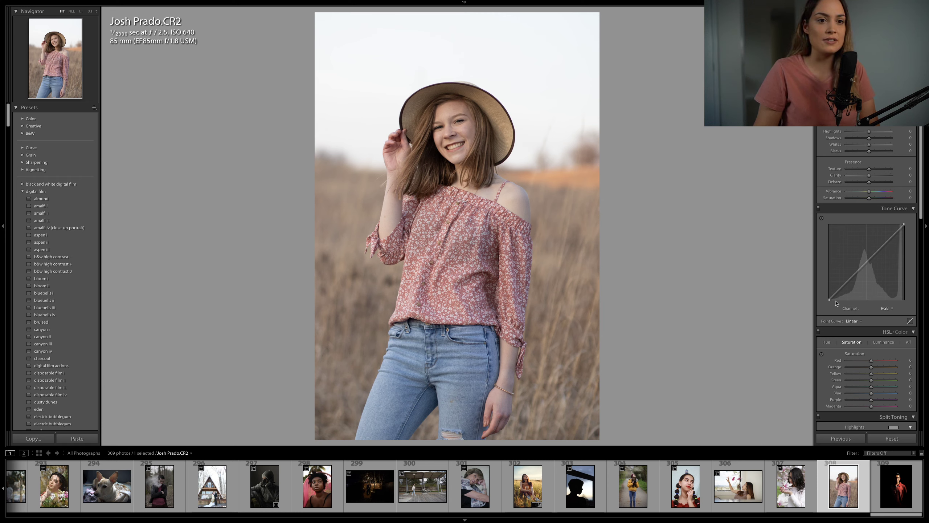
left_click_drag(829, 299, 858, 273)
left_click(839, 285)
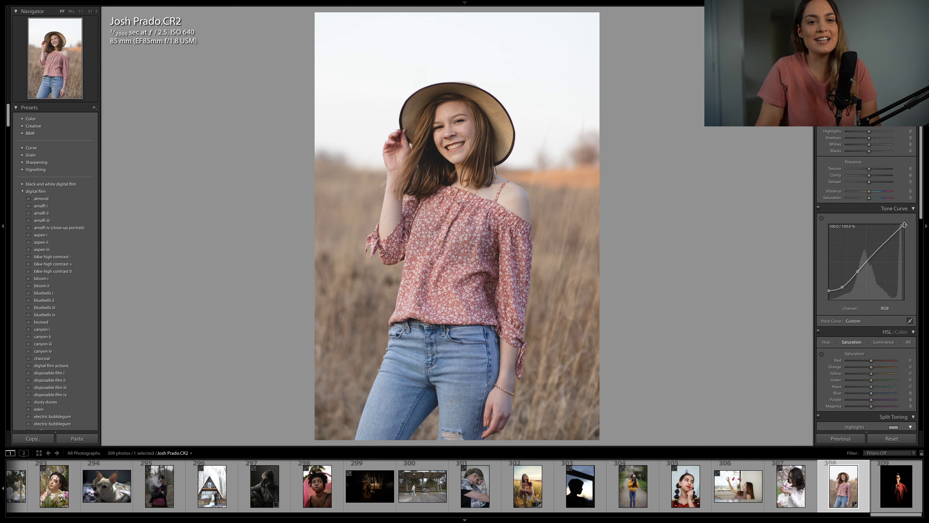
left_click_drag(904, 224, 904, 229)
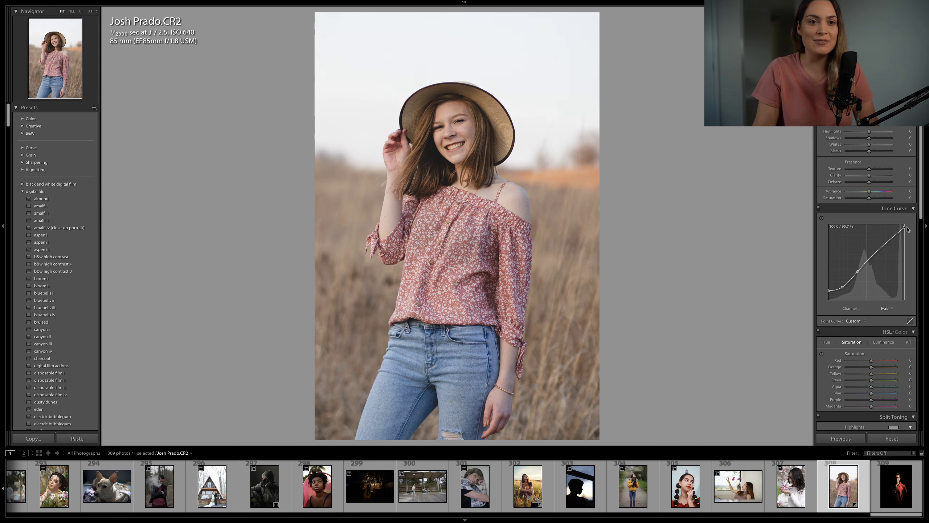
left_click(893, 239)
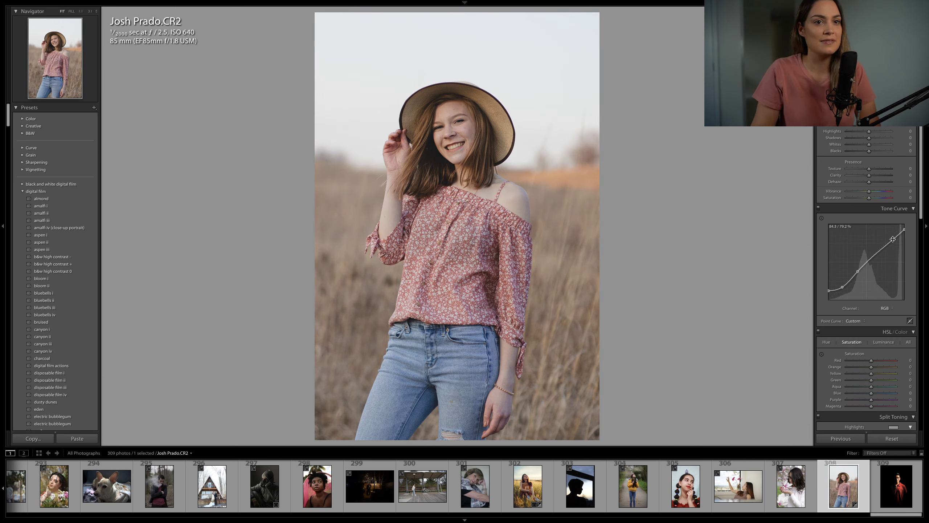
left_click_drag(892, 240, 891, 241)
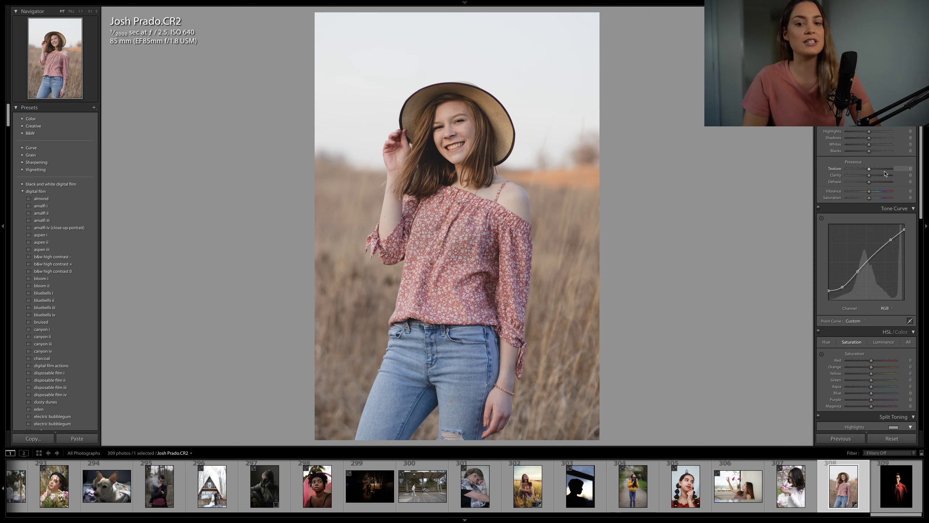
Step: Set the portrait's Contrast to +15, Highlights to -72, Shadows to +20, Whites to -45 and Blacks to -19
left_click_drag(869, 131, 853, 133)
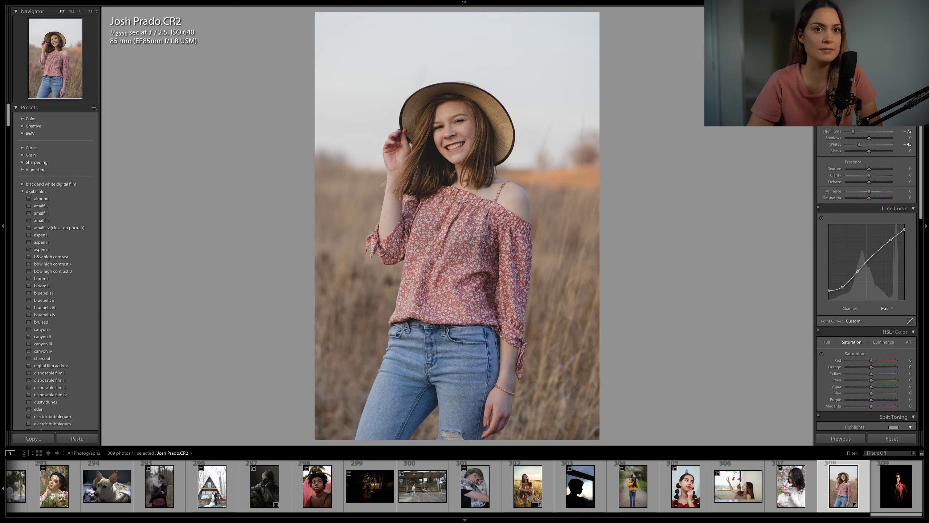
left_click_drag(876, 139, 874, 138)
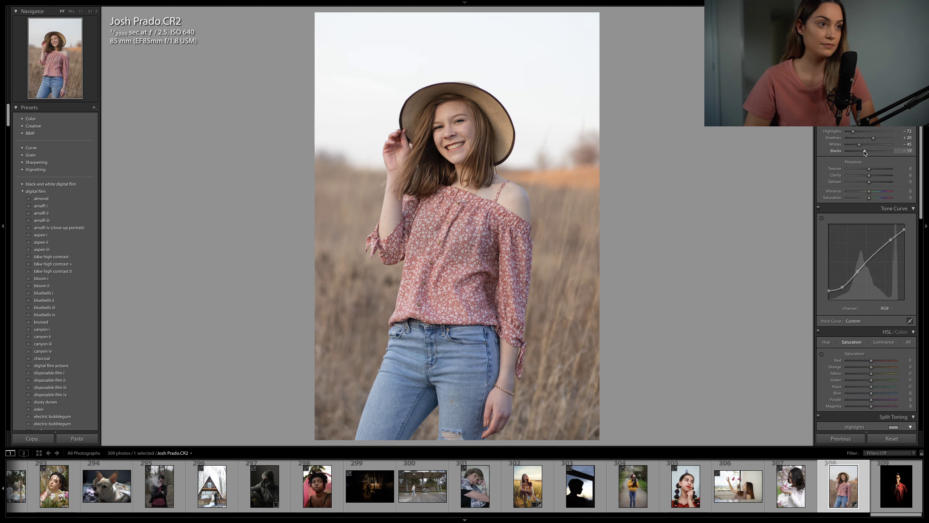
scroll(867, 252, "up", 3)
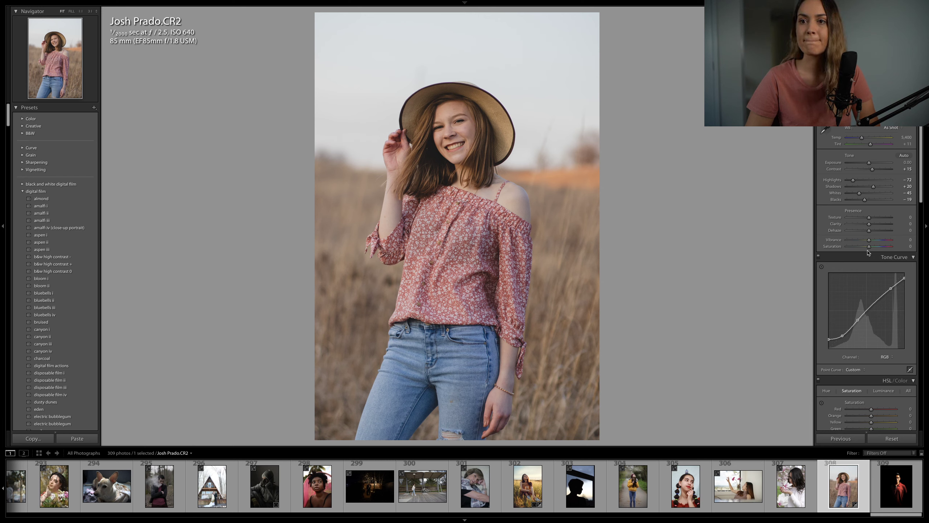
Step: Shape the blue channel's point curve with a raised black point, lowered shadows and a point anchoring the midtones
scroll(869, 252, "down", 2)
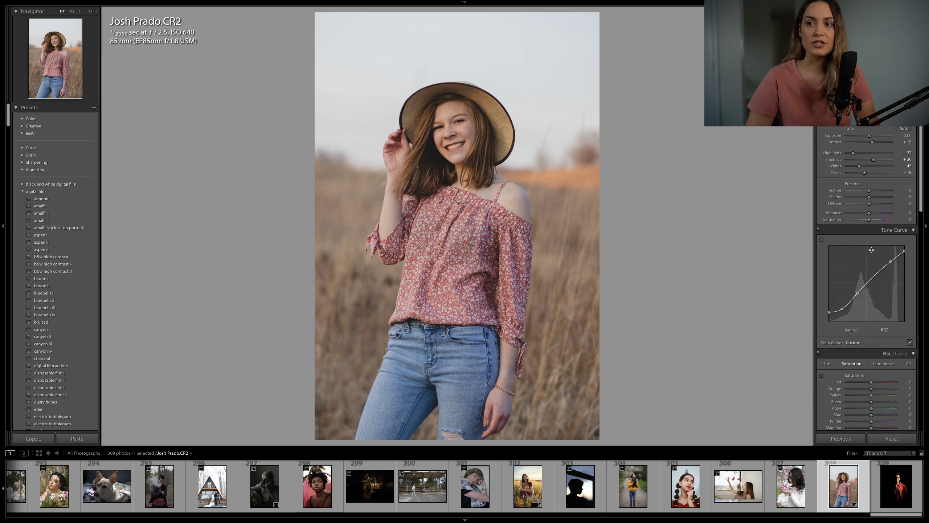
scroll(871, 251, "down", 2)
scroll(873, 252, "down", 2)
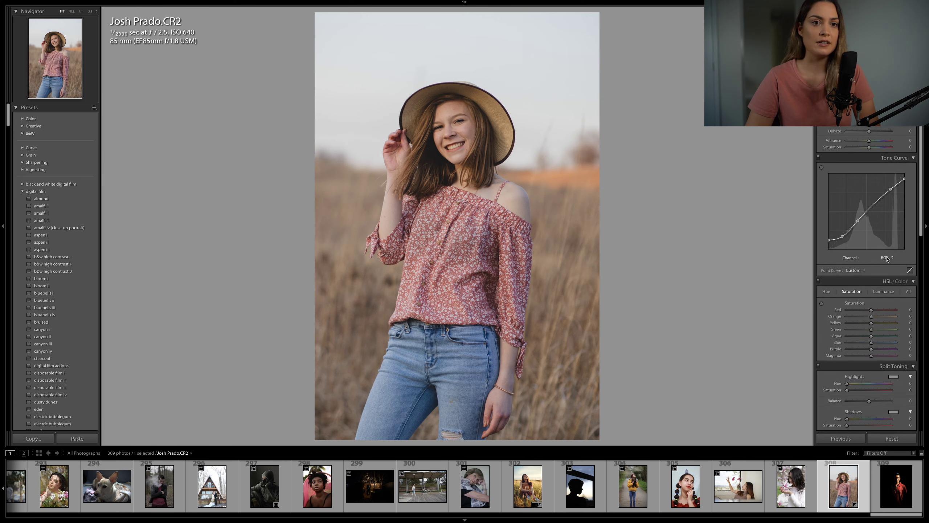
left_click(885, 257)
left_click(885, 271)
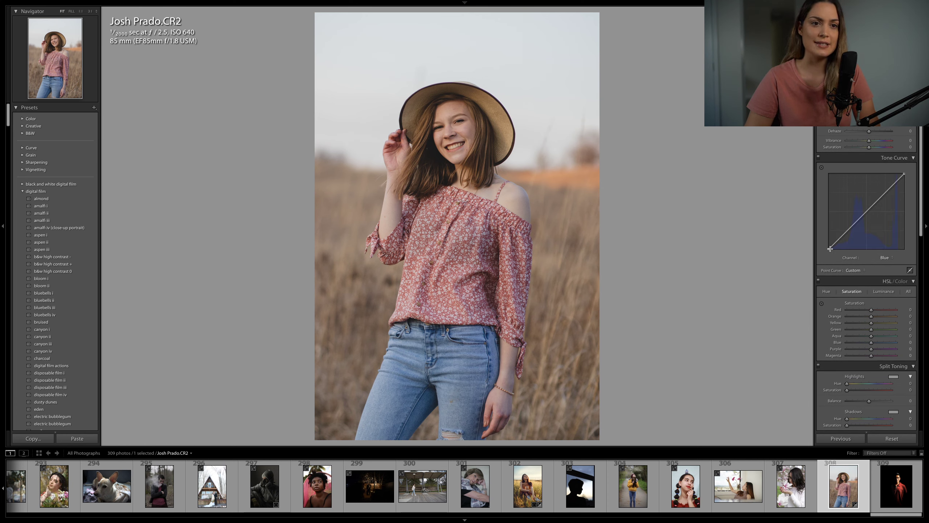
left_click_drag(830, 250, 848, 234)
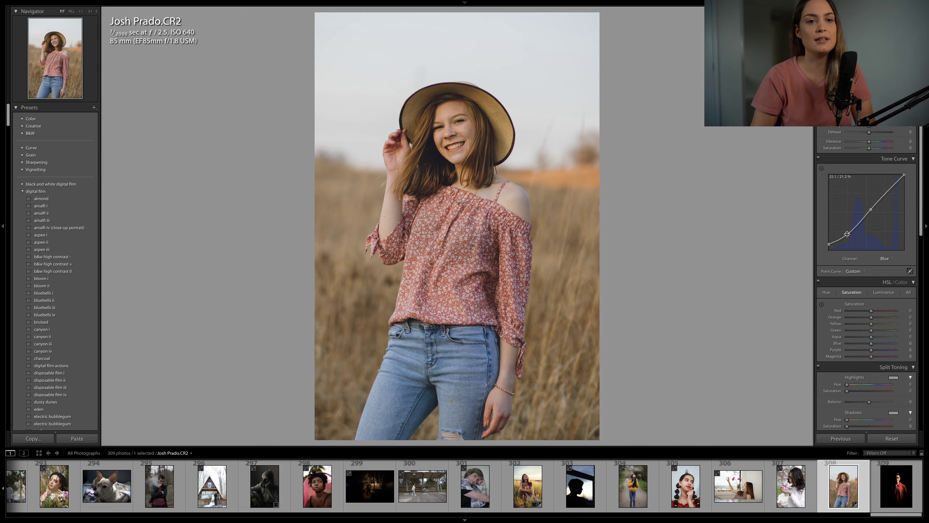
Step: Lower the shadows and midtones slightly on the green channel's point curve
left_click(887, 260)
left_click(886, 253)
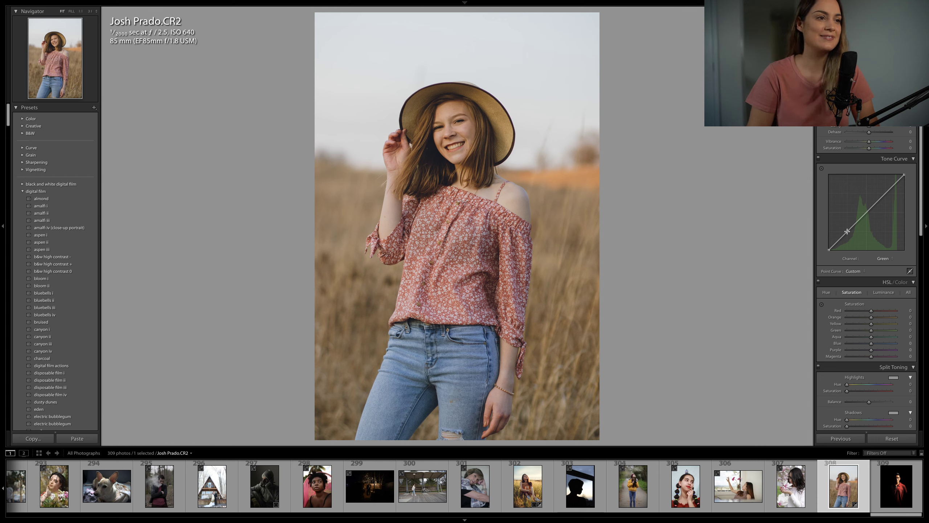
left_click_drag(848, 232, 875, 205)
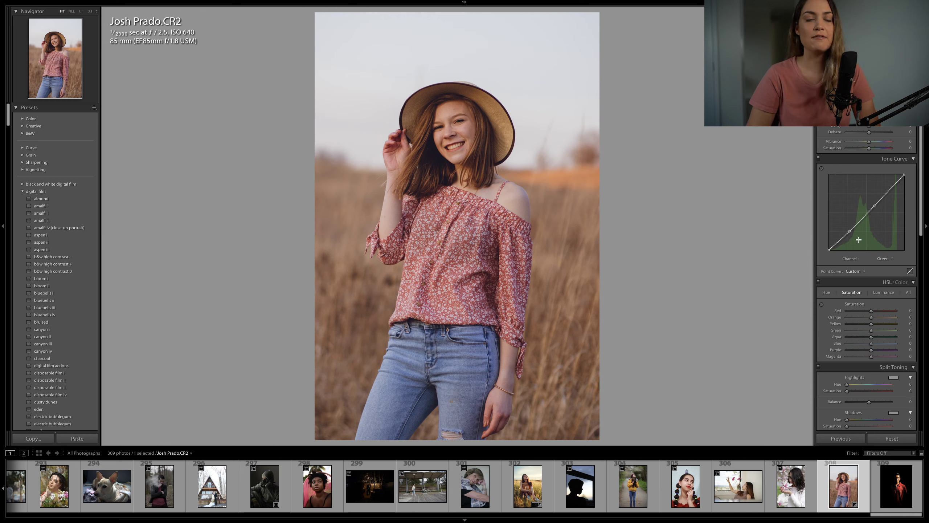
left_click(890, 261)
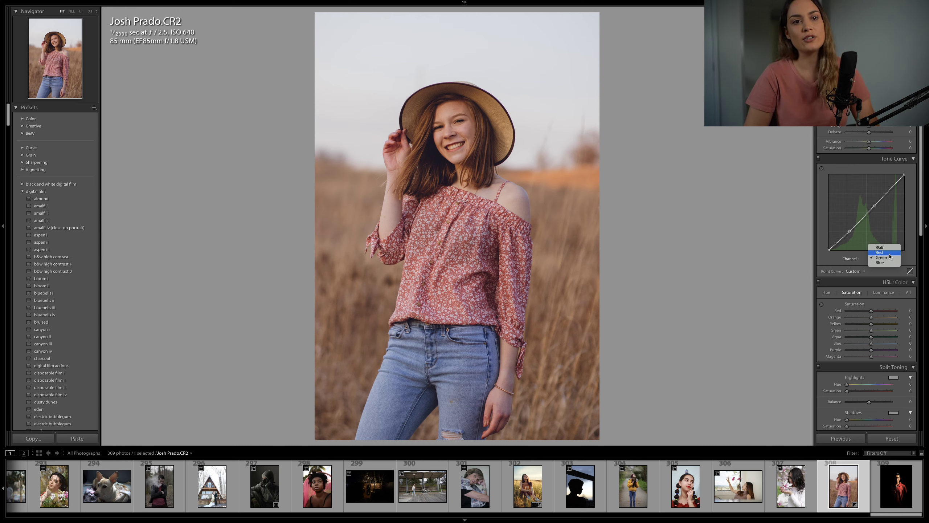
left_click(864, 167)
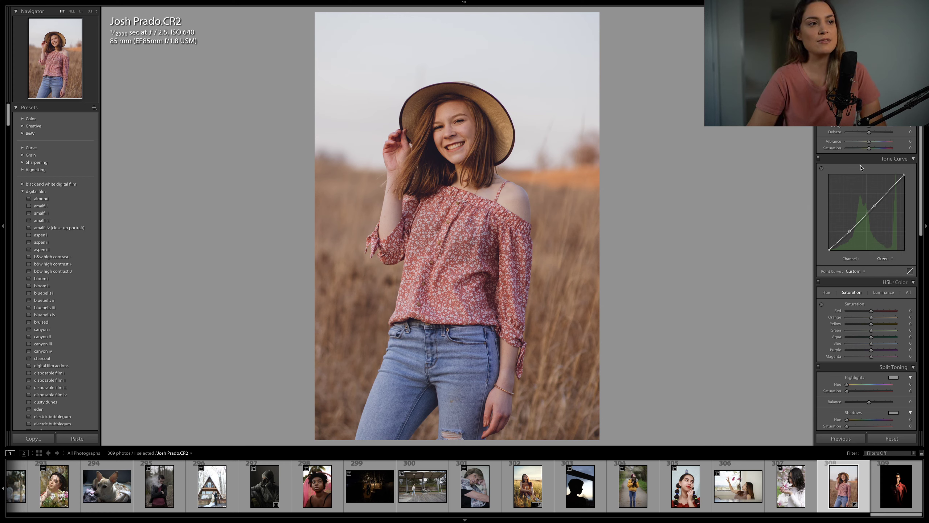
Step: Split-tone the highlights with hue 68, saturation 26 and the shadows with hue 239, saturation 4; set sharpening amount 70 and radius 1.4
scroll(859, 308, "down", 5)
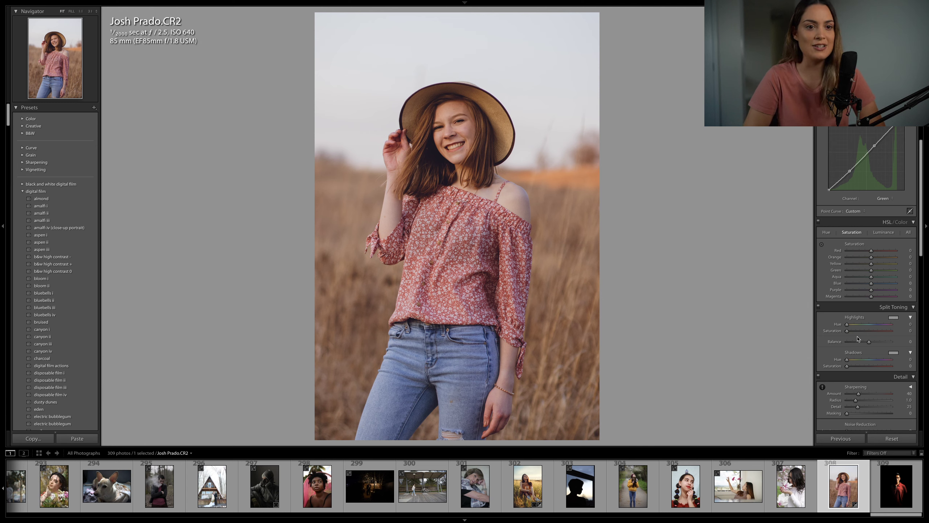
left_click(858, 331)
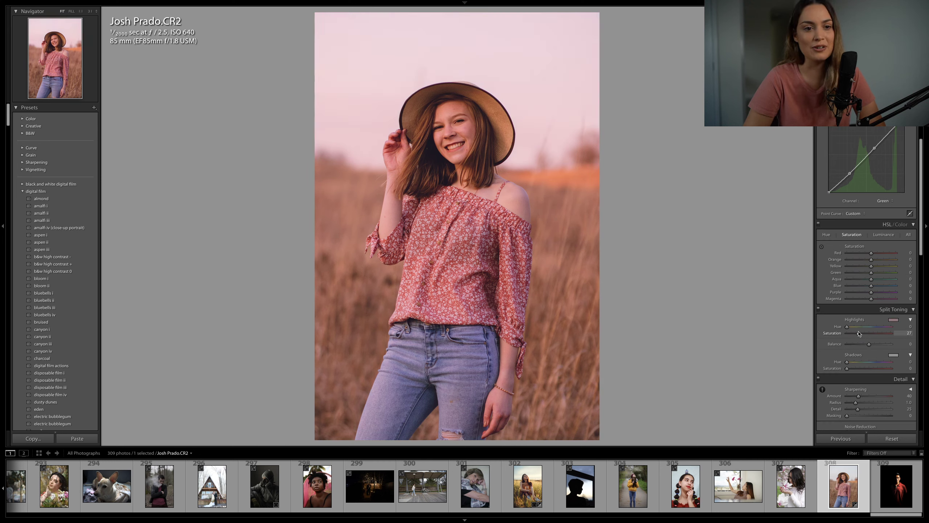
left_click_drag(856, 326, 858, 327)
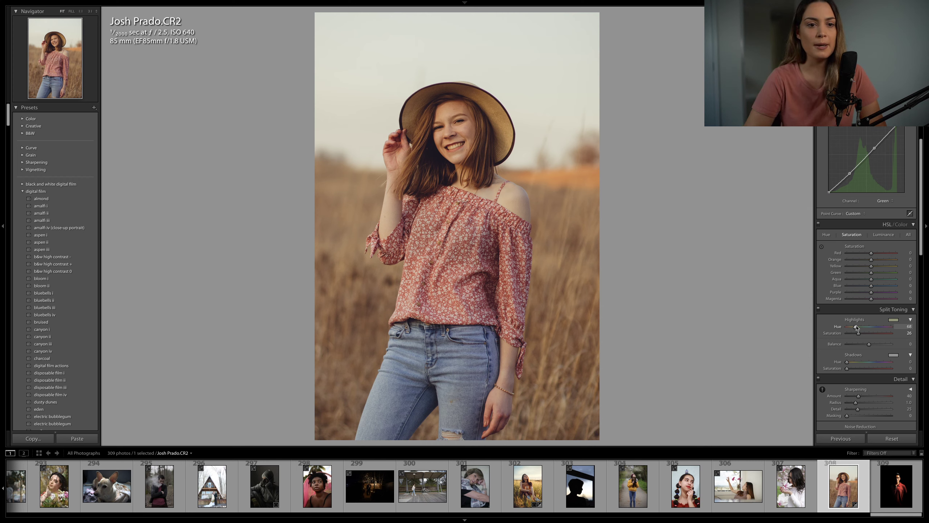
left_click_drag(848, 368, 867, 397)
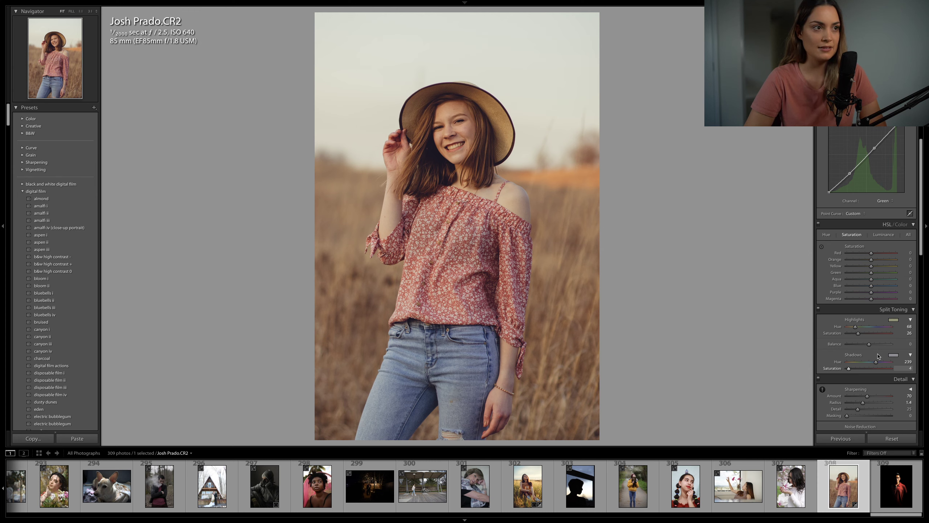
Step: Calibrate the primaries: red saturation -10, green saturation +15, blue hue -8 and blue saturation -2
scroll(878, 356, "down", 15)
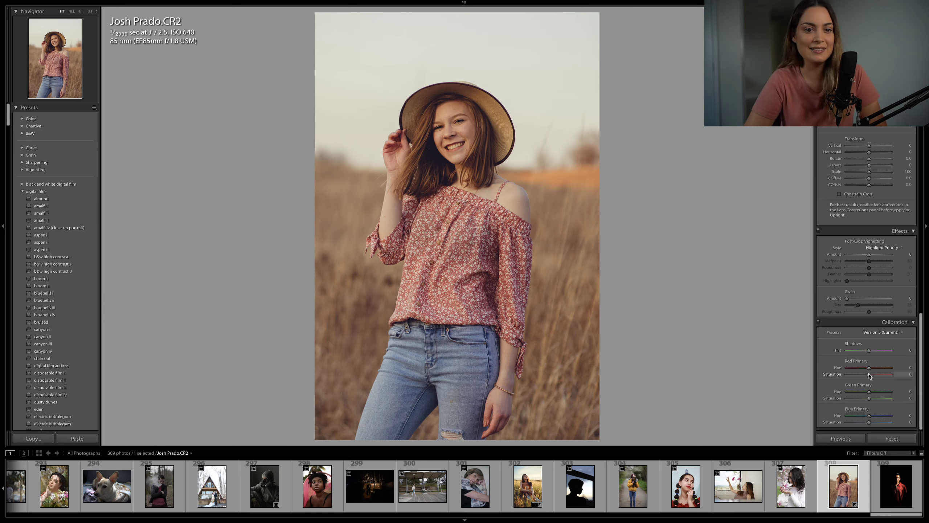
left_click_drag(869, 373, 871, 424)
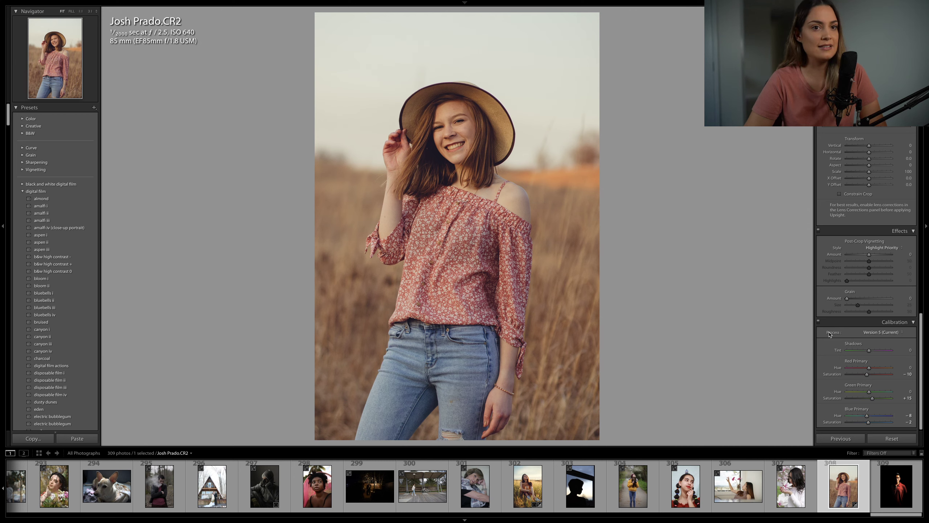
scroll(830, 334, "up", 15)
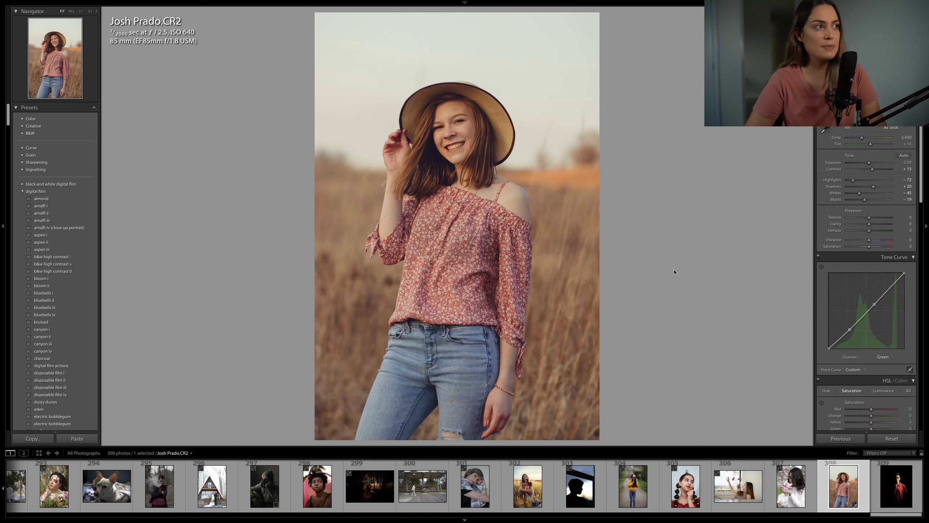
Step: Compare the graded field portrait with its unedited version
key("backslash")
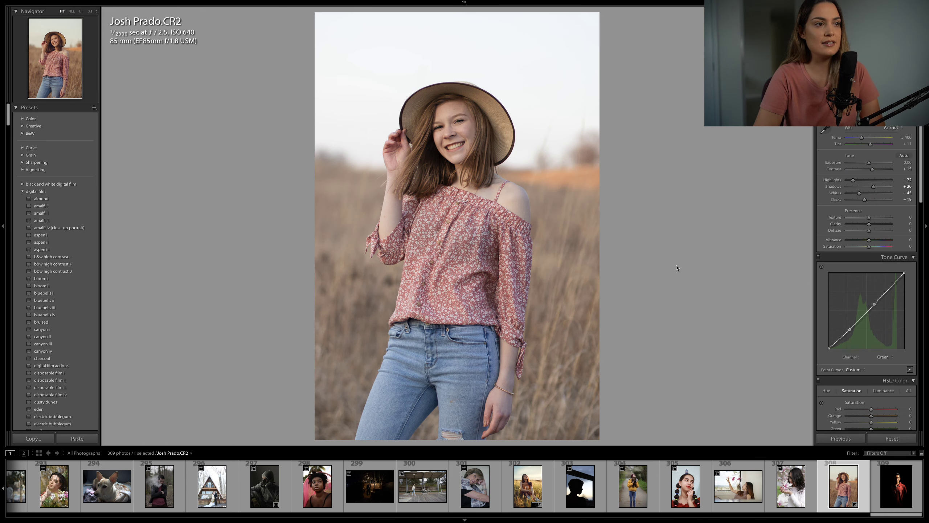
key("backslash")
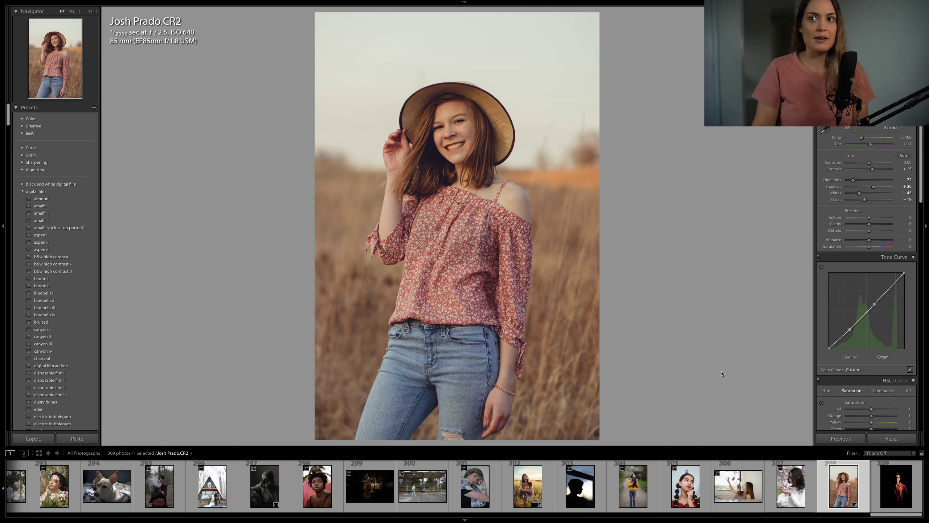
Step: Browse back through the filmstrip and open falken_photography.CR2, the portrait of the woman in a black jacket
scroll(471, 480, "up", 6)
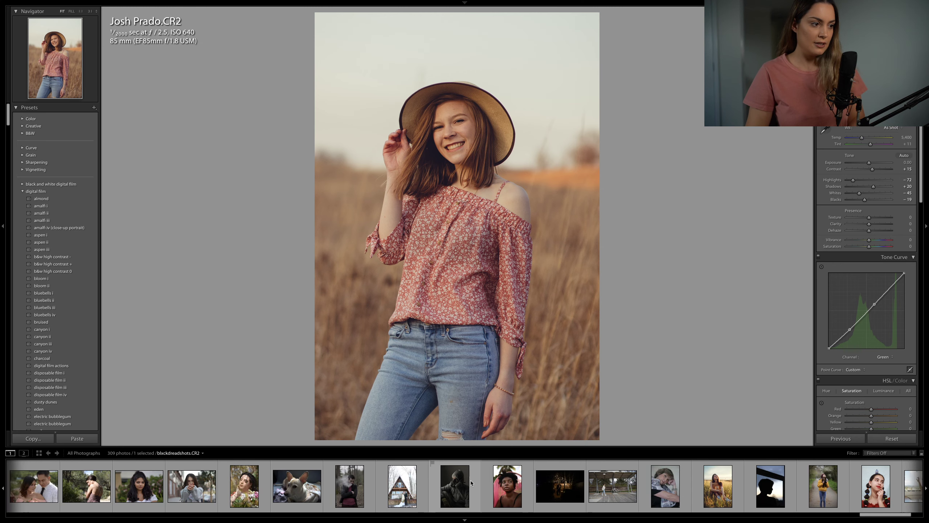
scroll(472, 483, "up", 8)
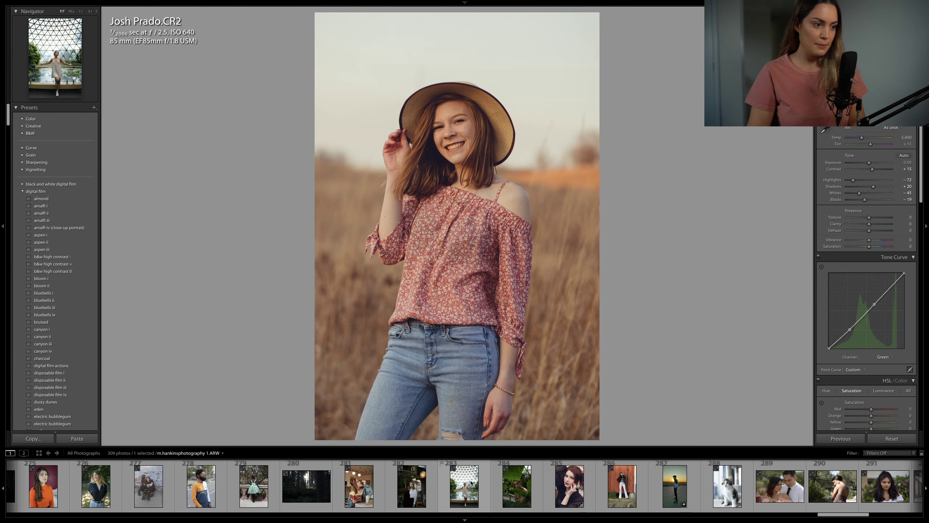
scroll(472, 483, "up", 8)
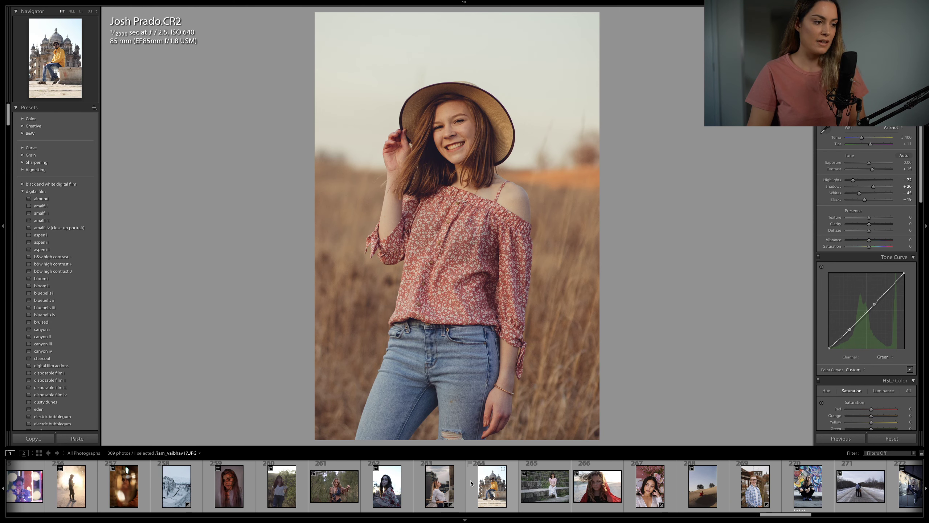
scroll(471, 480, "up", 8)
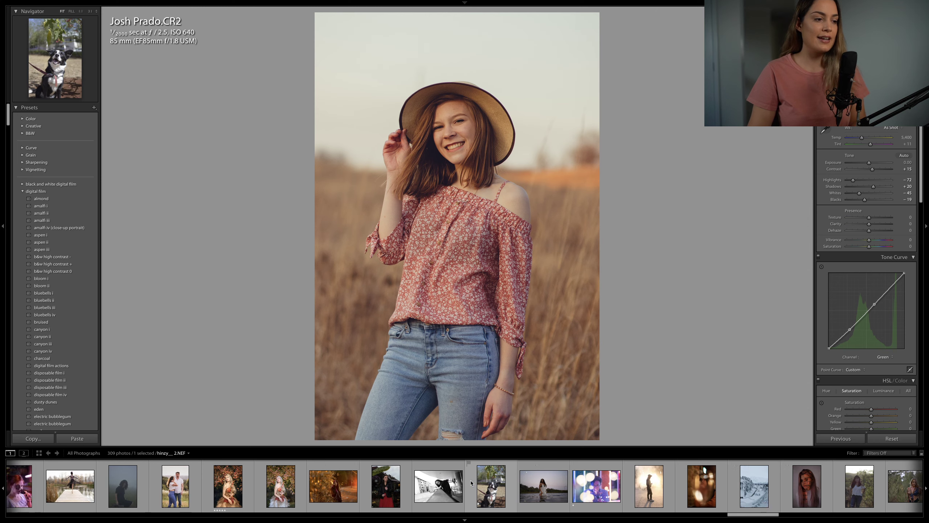
scroll(471, 483, "up", 8)
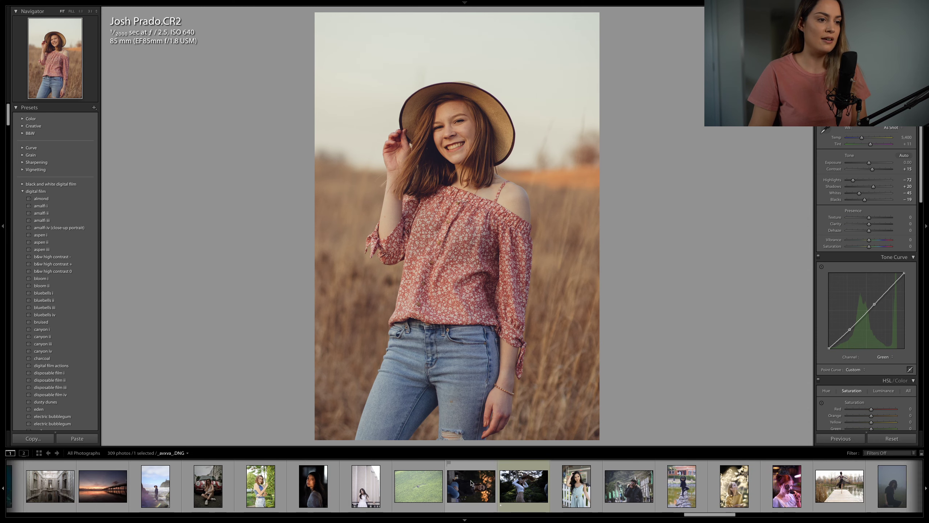
scroll(471, 483, "up", 10)
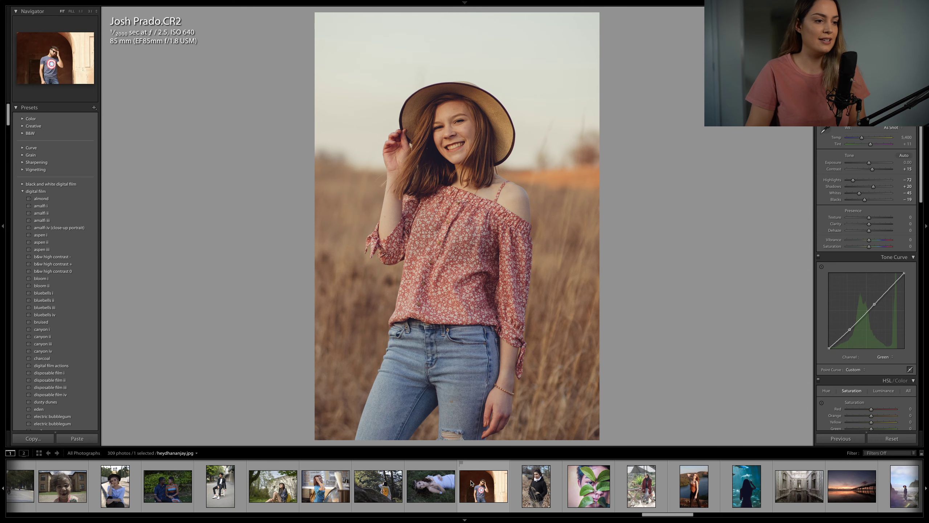
scroll(472, 483, "down", 5)
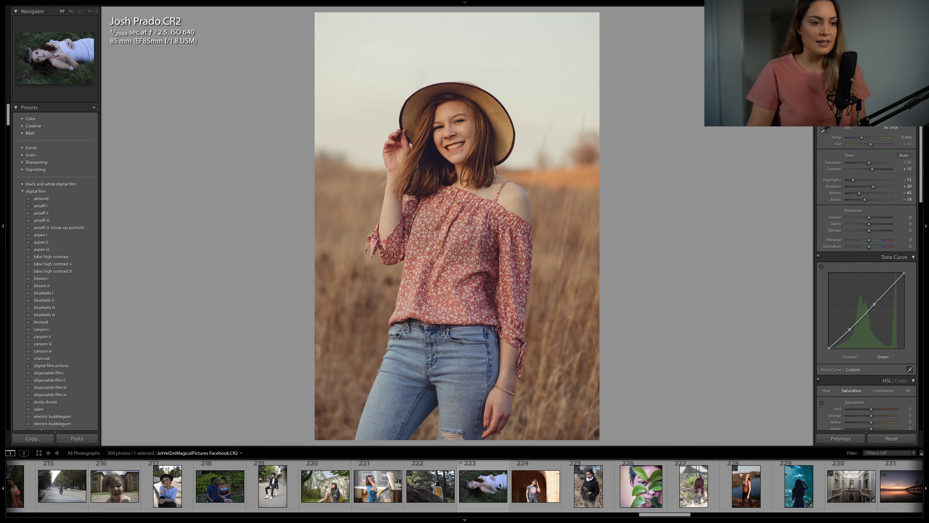
left_click(590, 484)
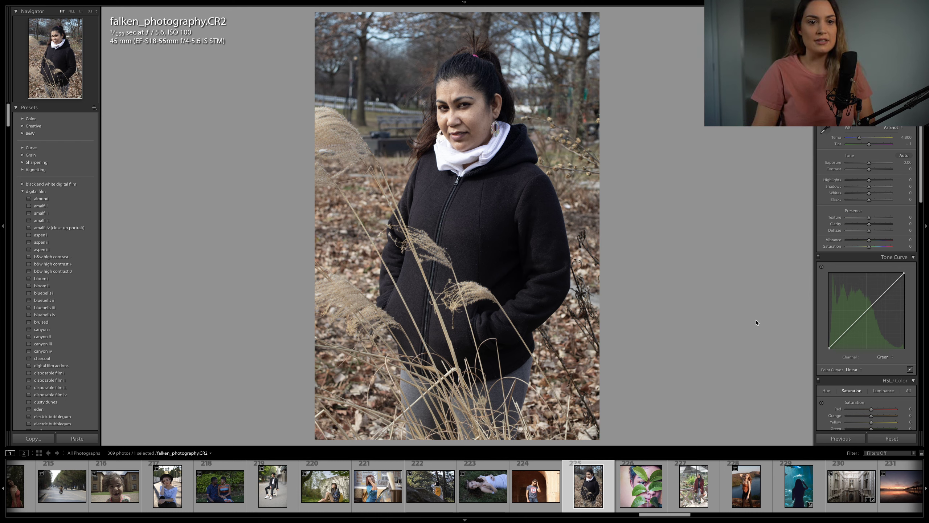
Step: Shape the RGB point curve with a raised black point, lowered shadows, a midtone anchor and a lowered white point
left_click(884, 357)
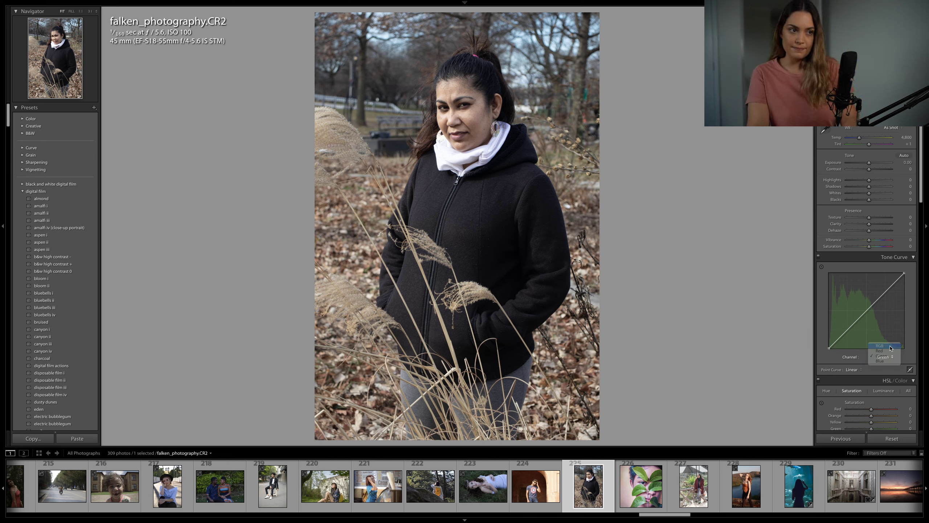
left_click(890, 347)
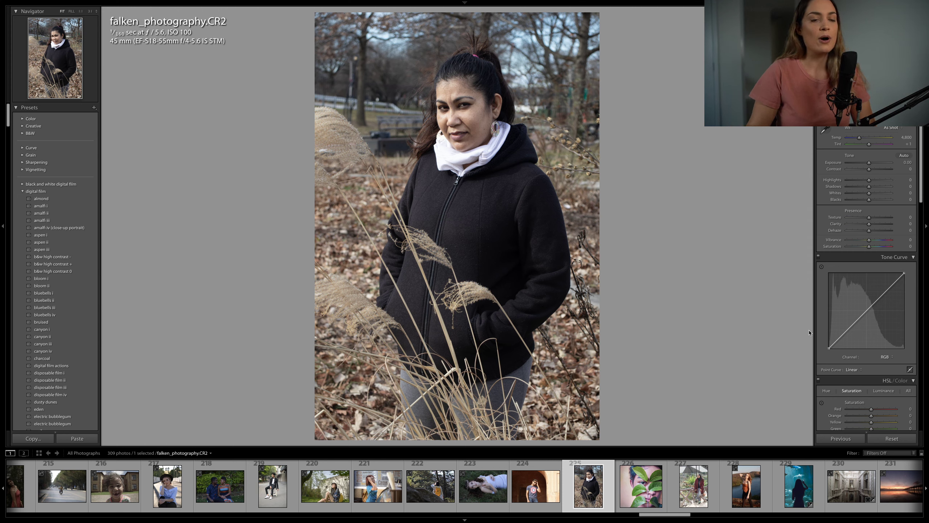
left_click_drag(829, 349, 824, 341)
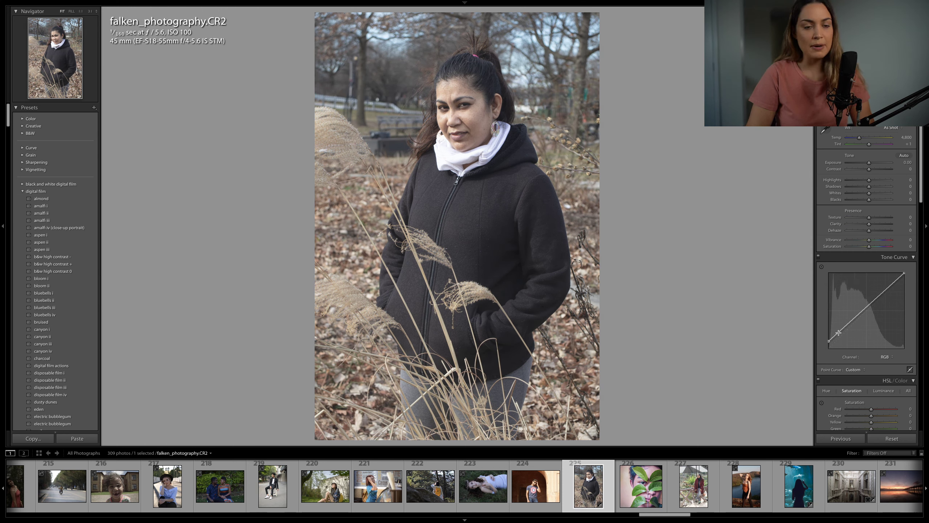
left_click_drag(839, 332, 862, 319)
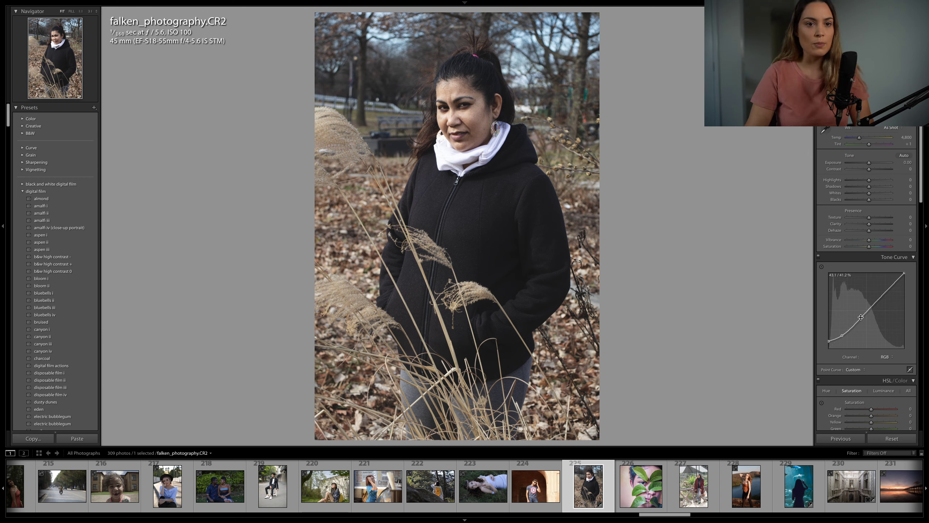
left_click_drag(906, 276, 913, 282)
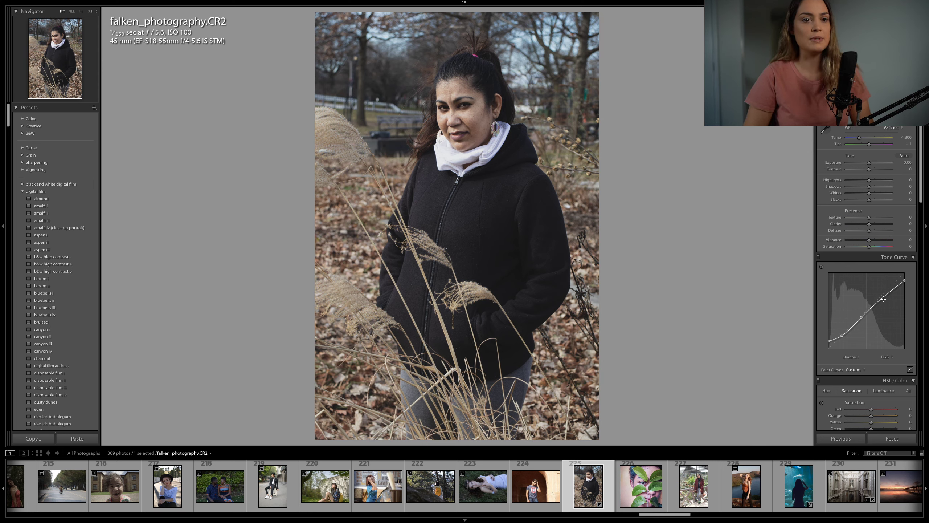
Step: Set highlights -42, shadows +38, blacks -2, temperature 5,276 and tint +6, and add an upper-tone point to the RGB curve
left_click(861, 180)
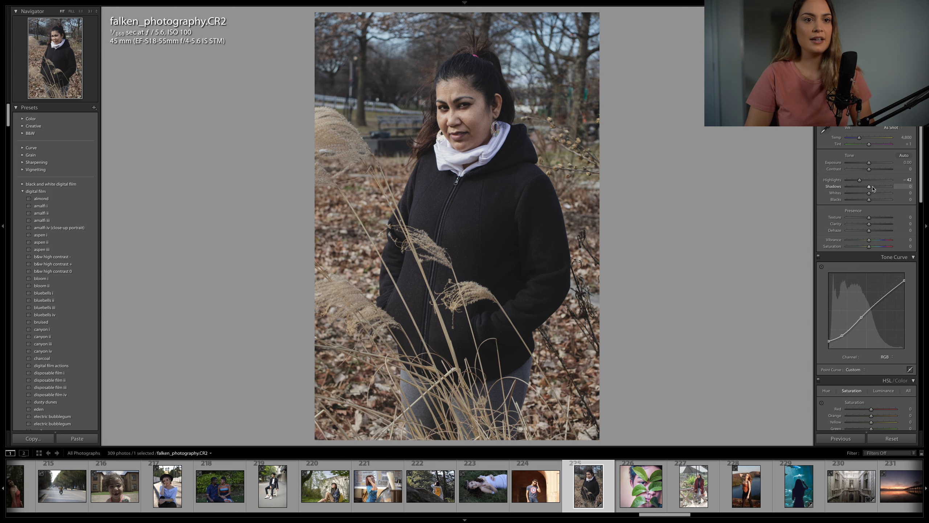
left_click_drag(876, 187, 877, 186)
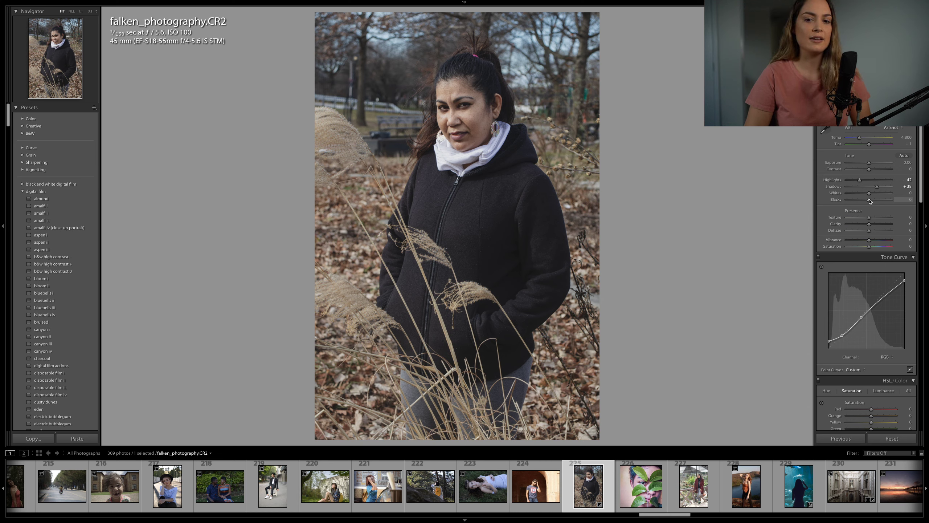
left_click_drag(870, 200, 870, 200)
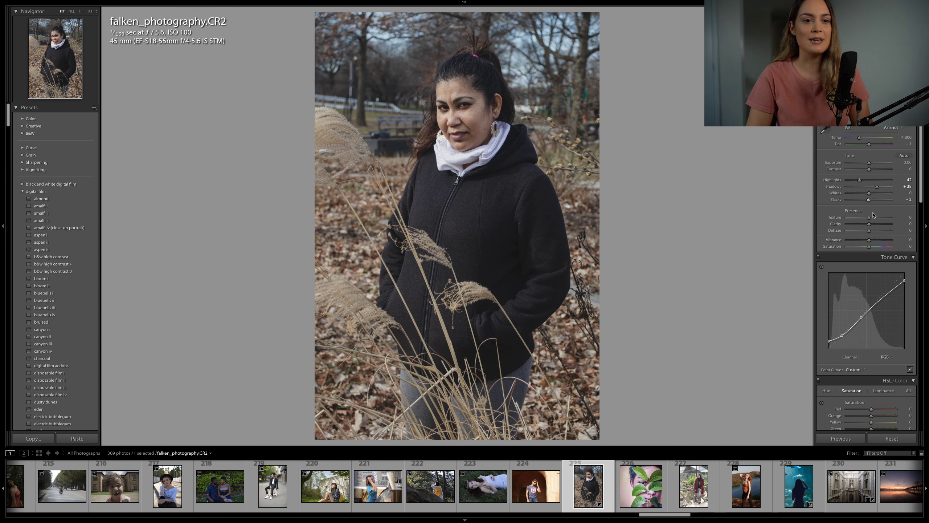
left_click(885, 297)
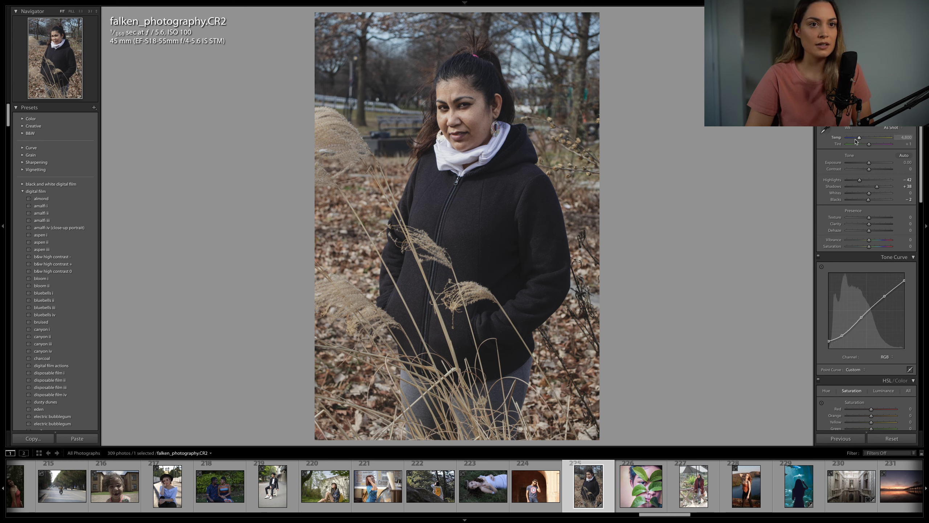
left_click_drag(859, 138, 869, 146)
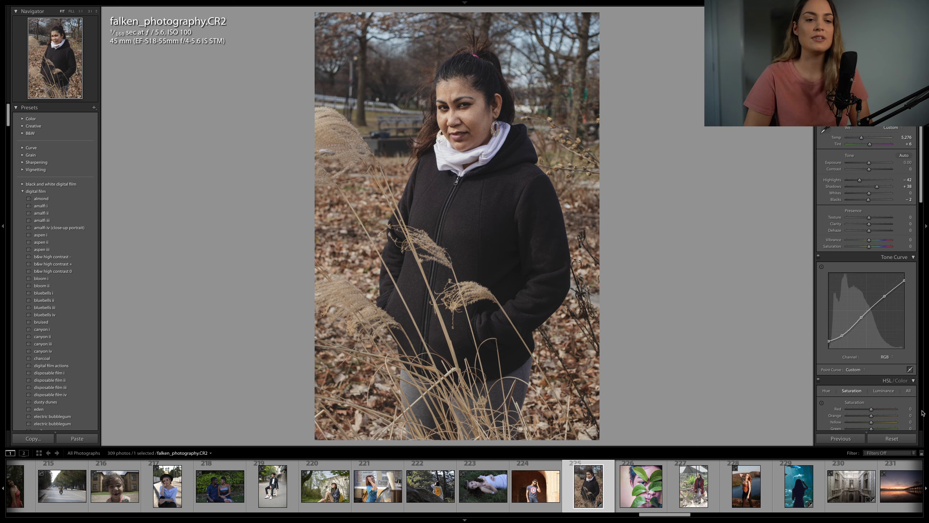
Step: Shape the blue channel's point curve with a raised black point, shadow and midtone anchor points and a lowered white point
left_click(887, 357)
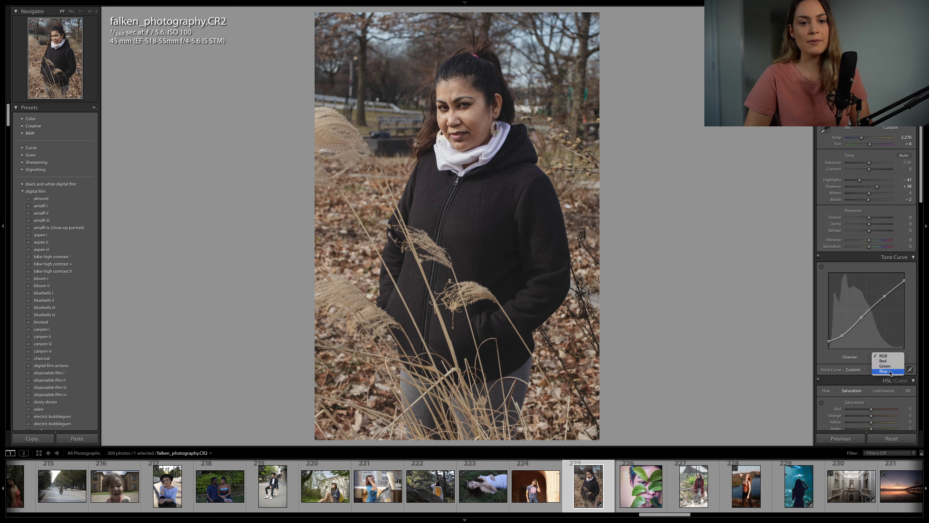
left_click(889, 372)
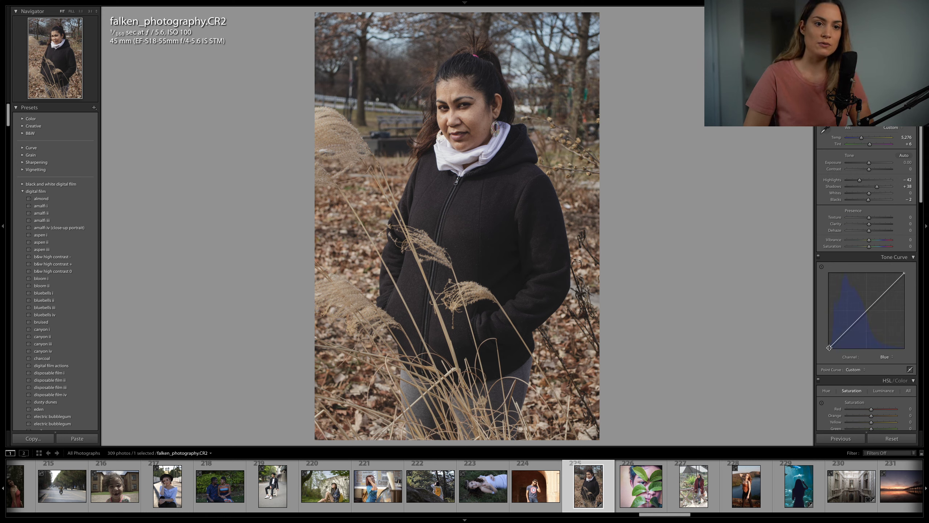
left_click_drag(830, 348, 871, 305)
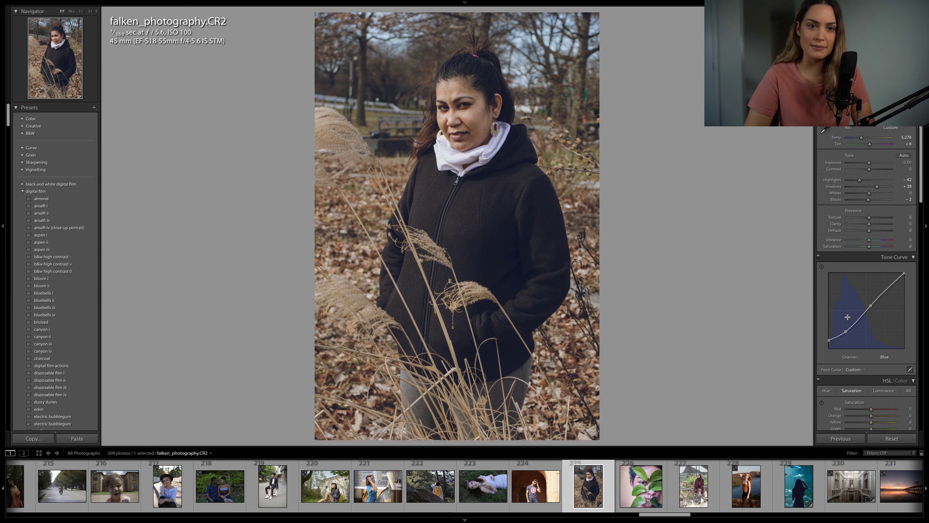
left_click_drag(846, 331, 847, 331)
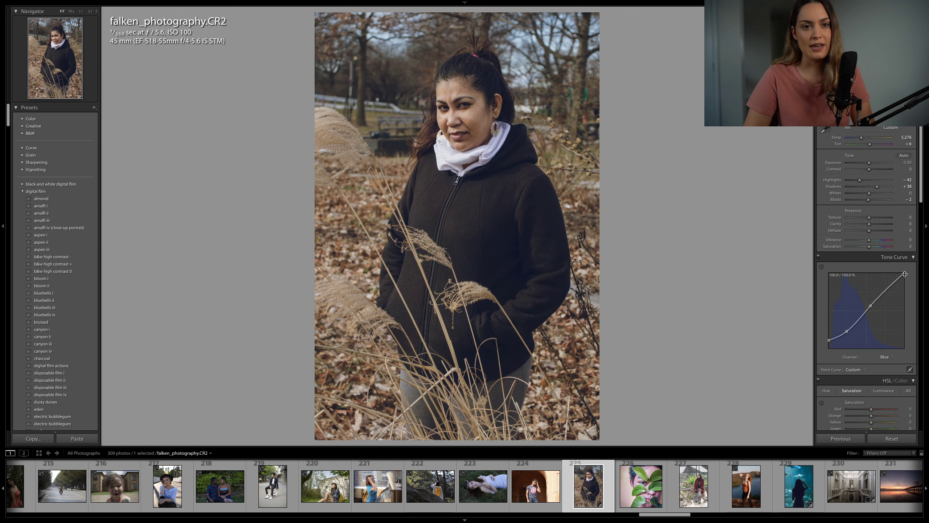
left_click_drag(904, 274, 916, 279)
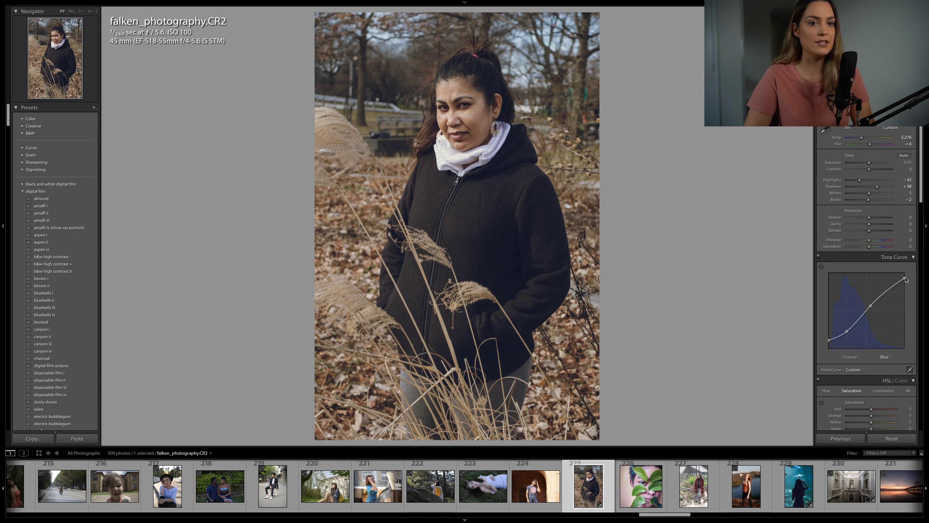
left_click_drag(871, 305, 870, 307)
Step: Lower the shadows slightly on the green channel's point curve and anchor its midtones with a second point
left_click(890, 357)
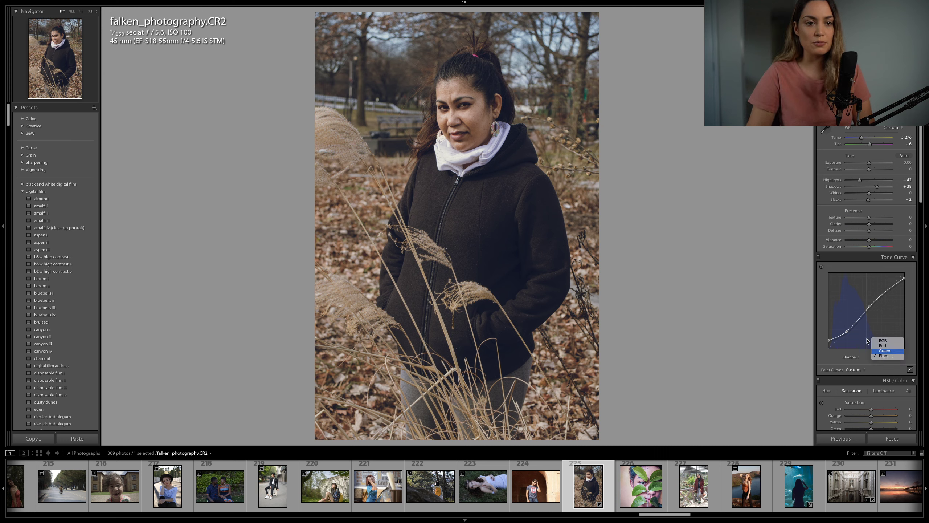
left_click(885, 350)
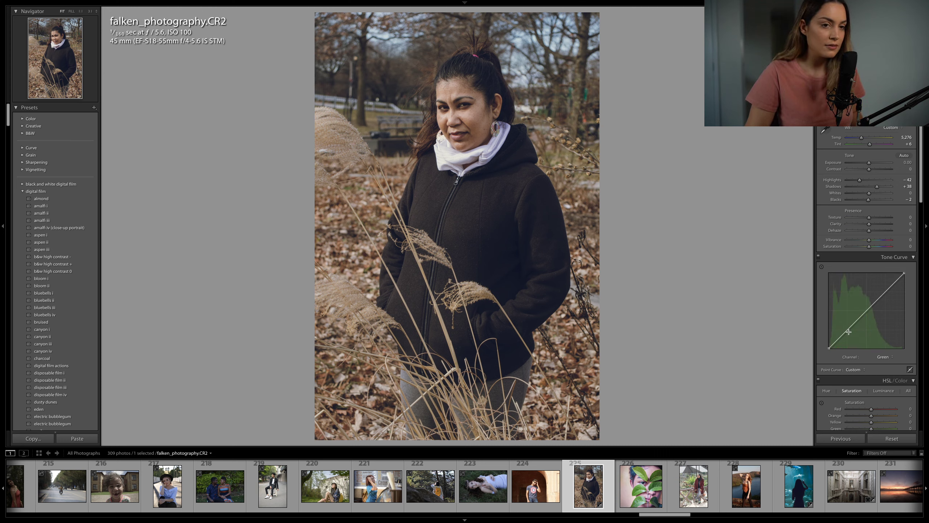
left_click_drag(848, 331, 853, 333)
left_click_drag(875, 303, 874, 302)
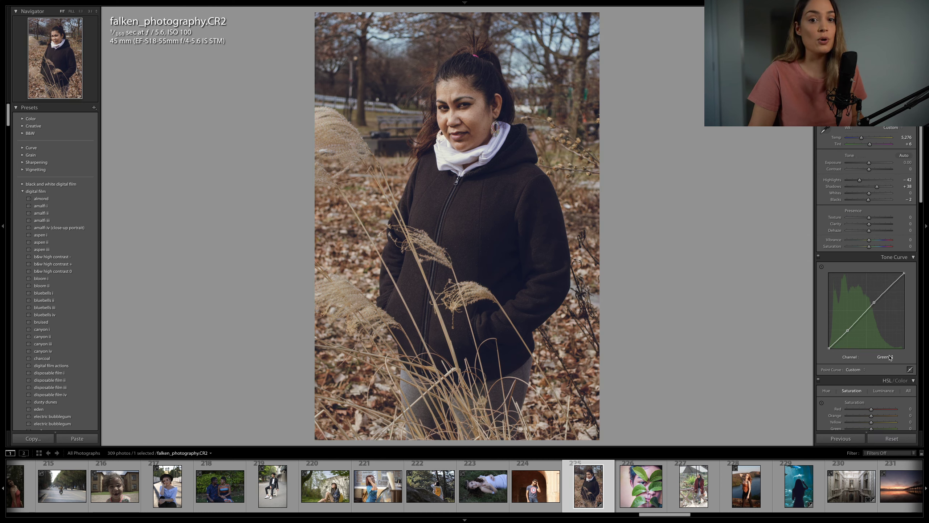
Step: Set the portrait's vibrance to +6 and saturation to -10
left_click(890, 357)
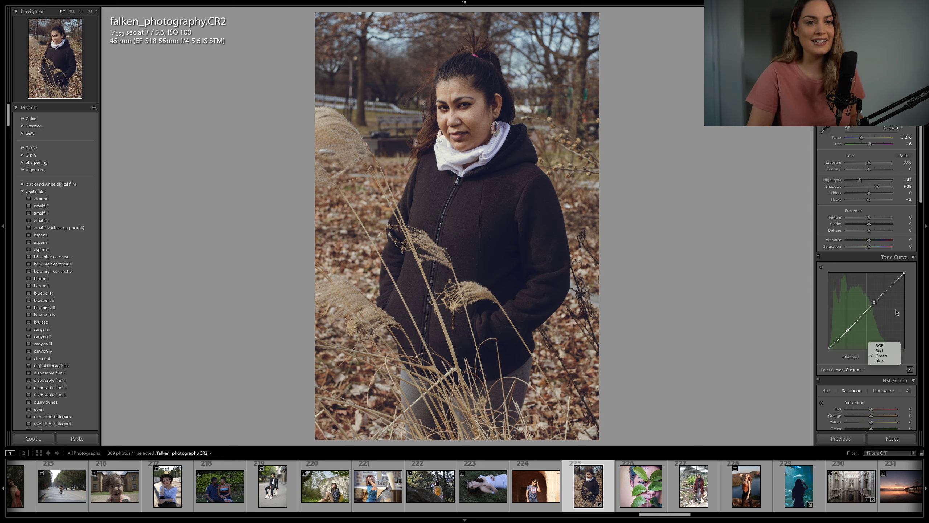
left_click(872, 267)
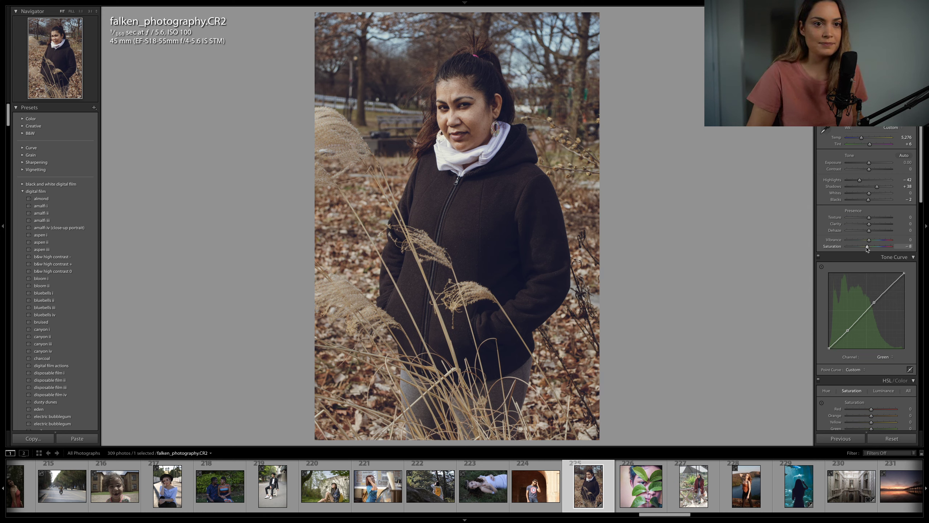
left_click_drag(867, 247, 871, 240)
Step: Split-tone the highlights with hue 32, saturation 16 and the shadows with hue 234, saturation 3
scroll(867, 274, "down", 10)
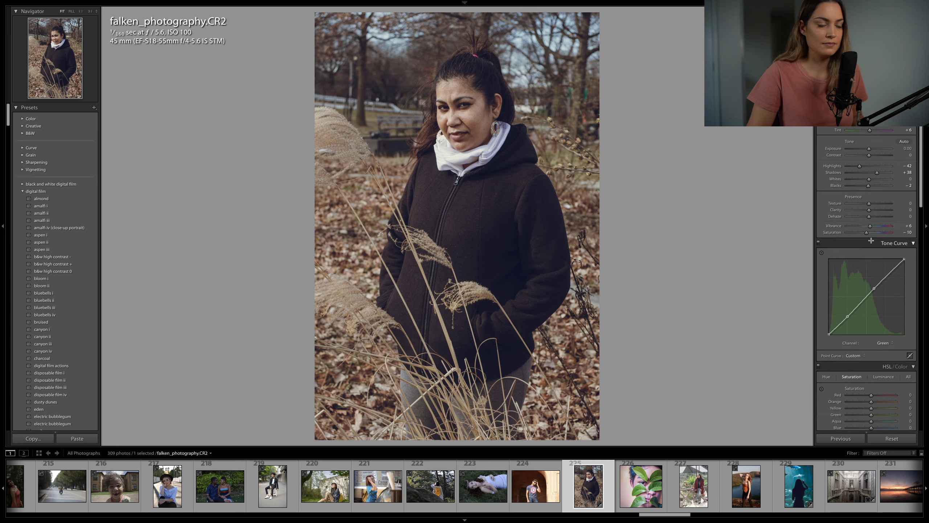
left_click(860, 306)
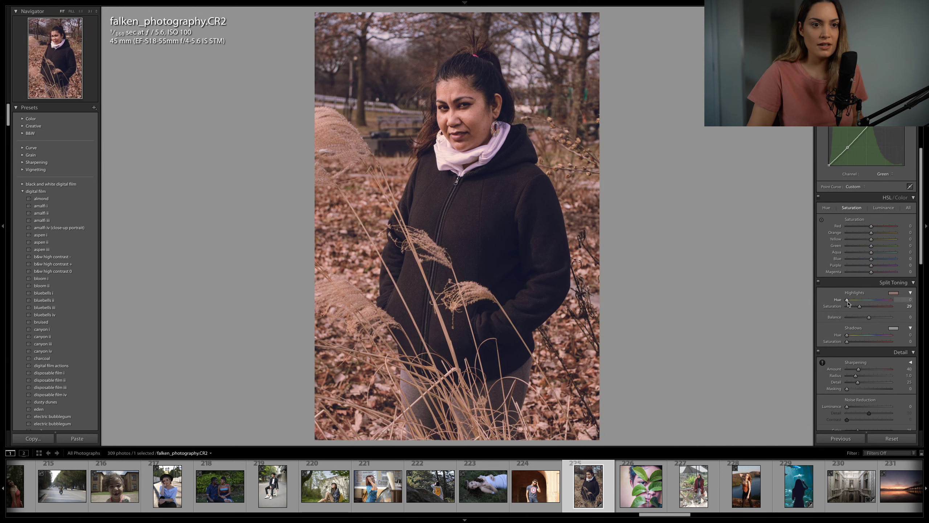
left_click_drag(847, 300, 855, 307)
mouse_move(847, 341)
left_mouse_down()
mouse_move(879, 336)
mouse_move(851, 343)
left_mouse_up()
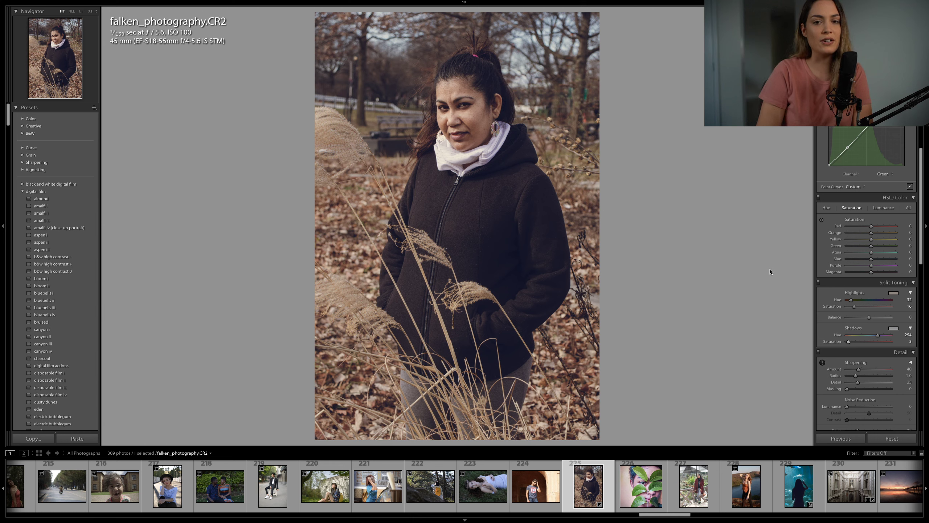
Step: Compare the edited black-jacket portrait with its unedited version
key("backslash")
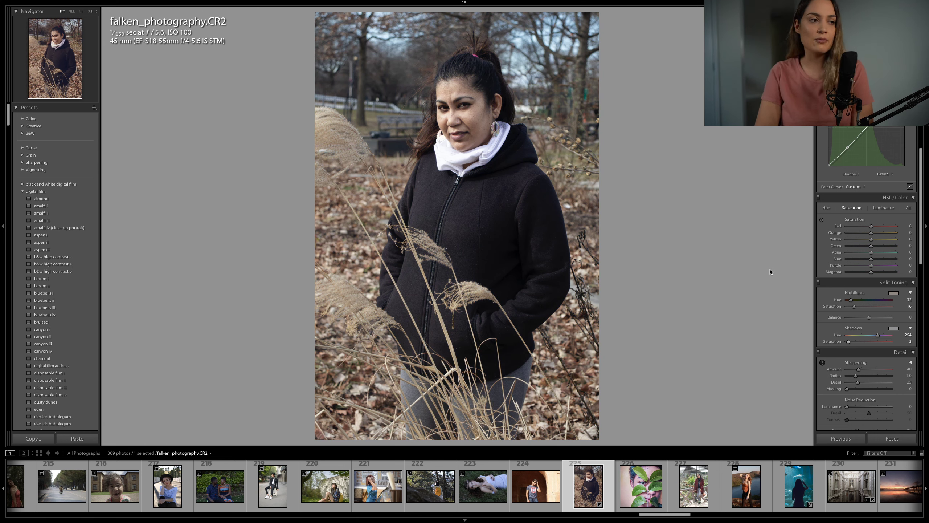
key("backslash")
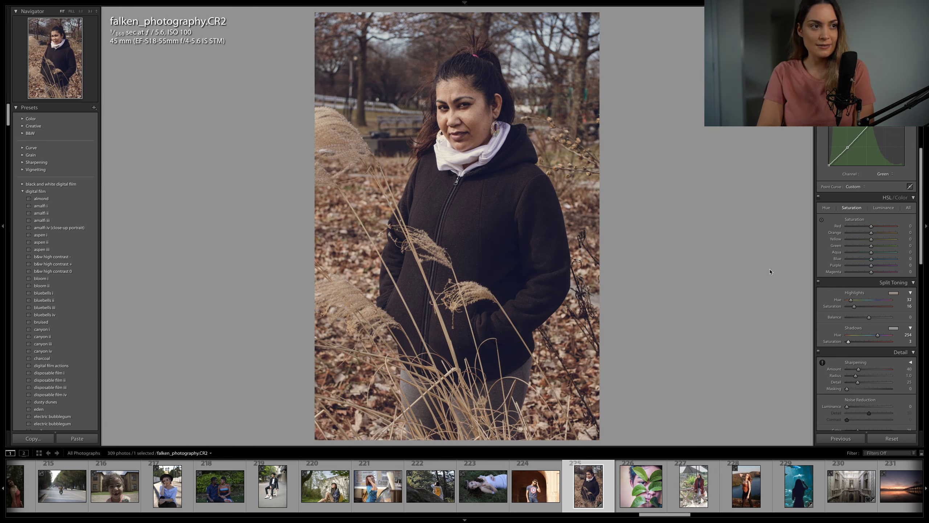
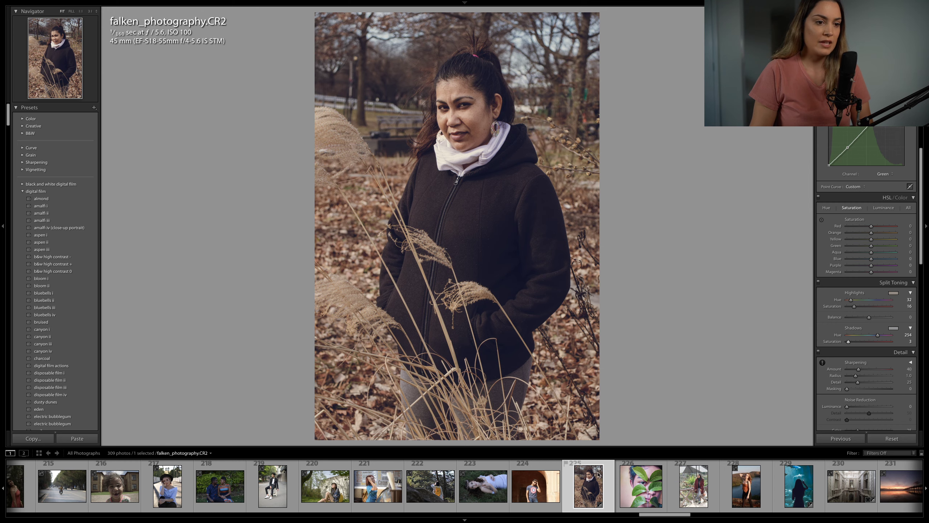
Step: Open the portrait of the ponytailed woman in a mustard shirt leaning against a white wall for editing
scroll(600, 475, "up", 4)
scroll(600, 475, "up", 9)
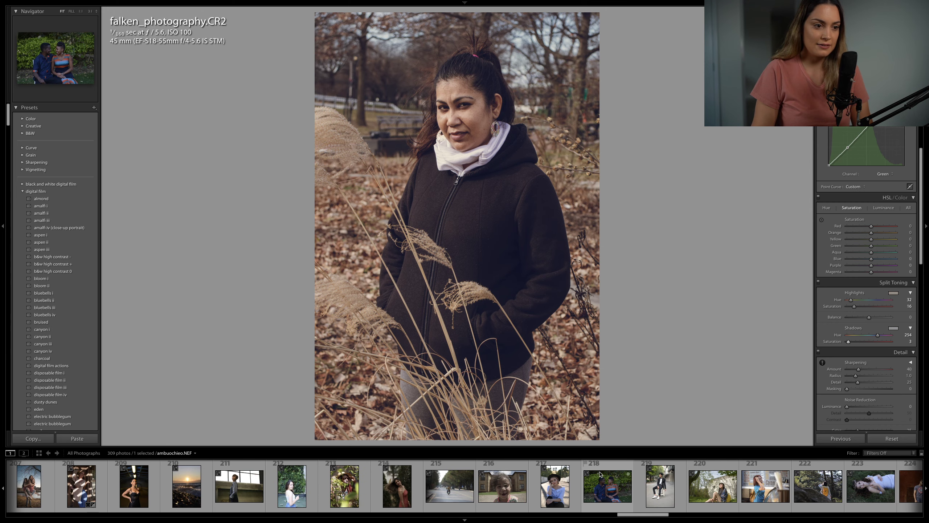
scroll(601, 474, "up", 20)
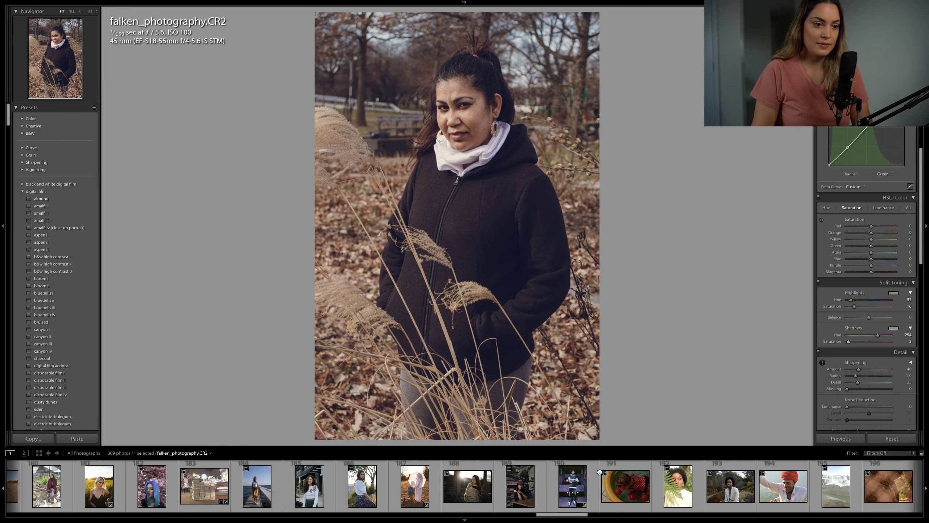
scroll(599, 472, "up", 13)
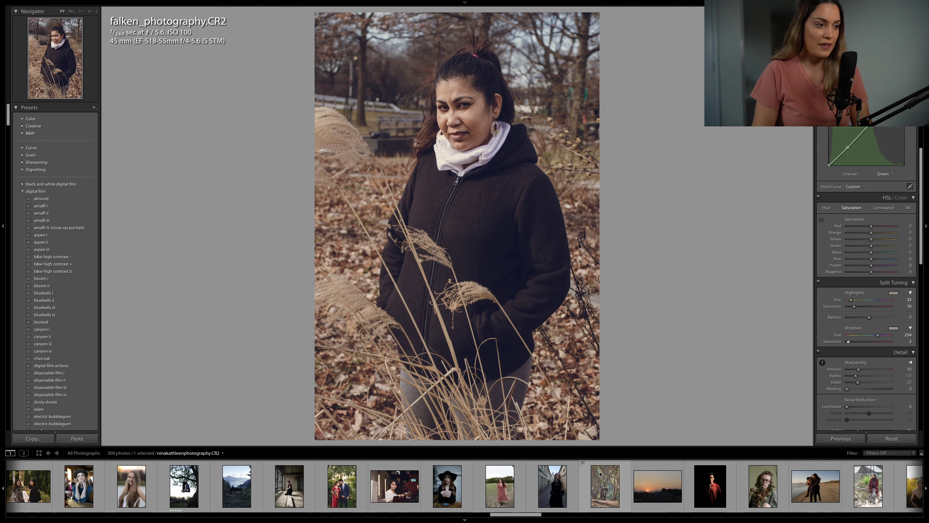
scroll(601, 474, "up", 10)
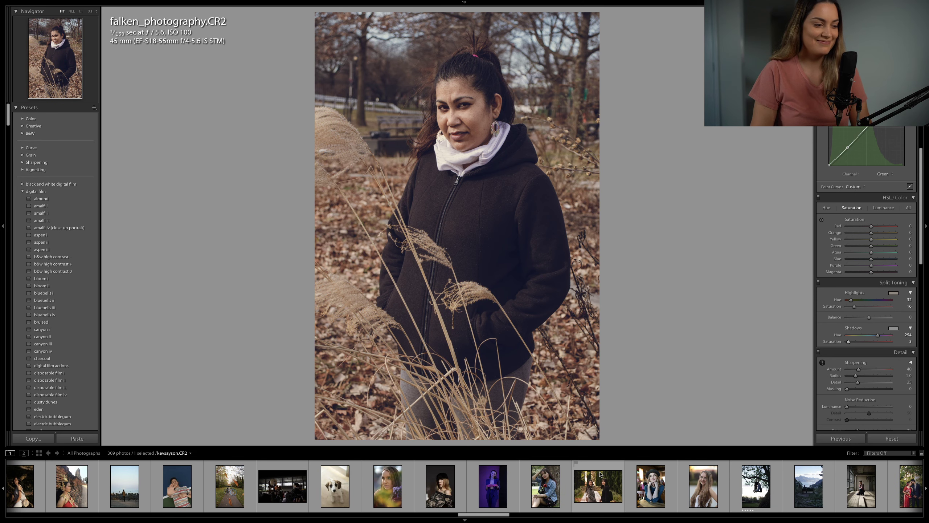
scroll(600, 475, "up", 3)
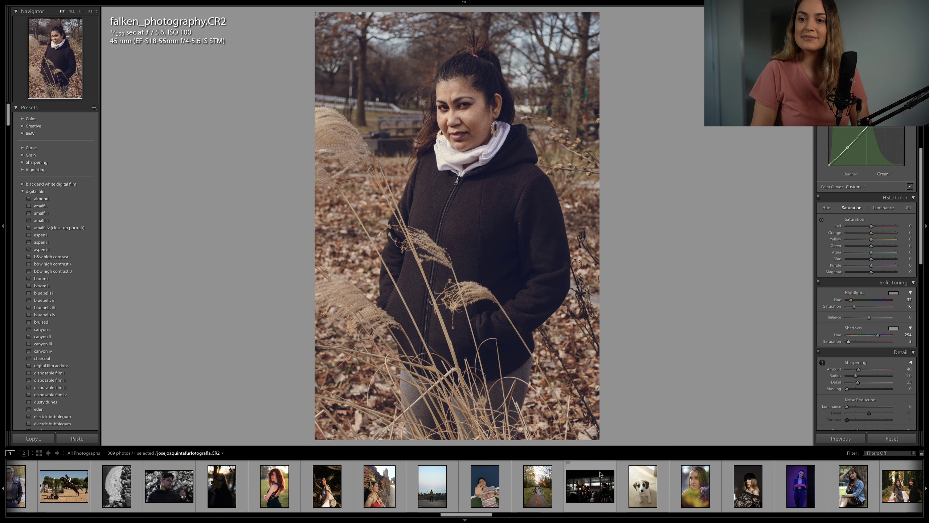
scroll(600, 475, "up", 2)
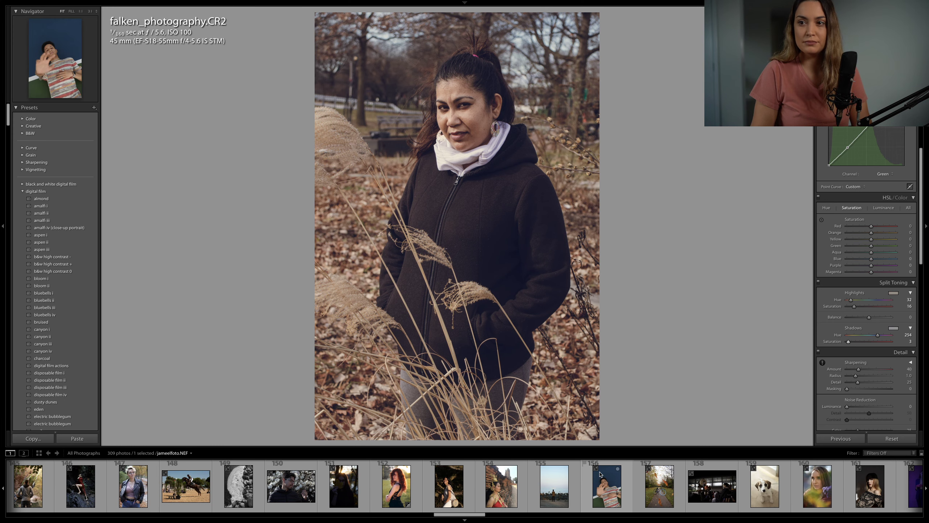
scroll(600, 475, "up", 8)
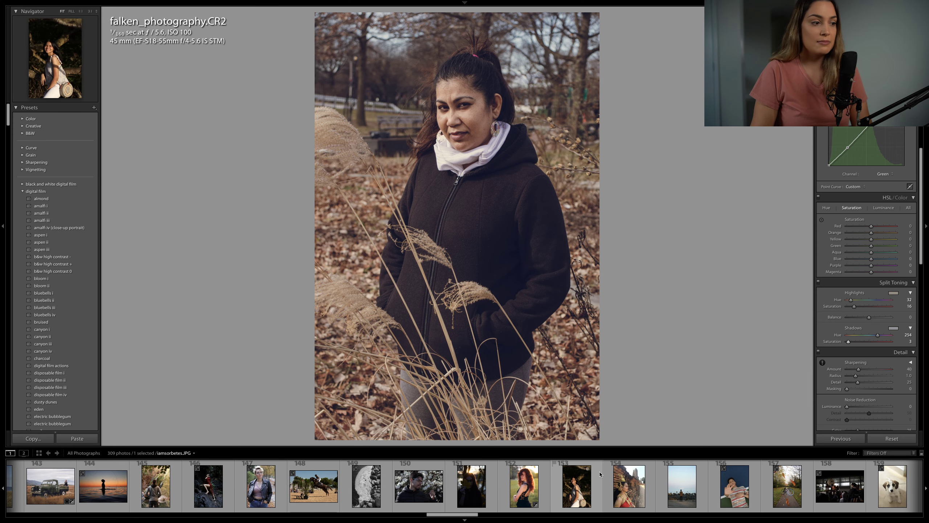
scroll(601, 475, "up", 6)
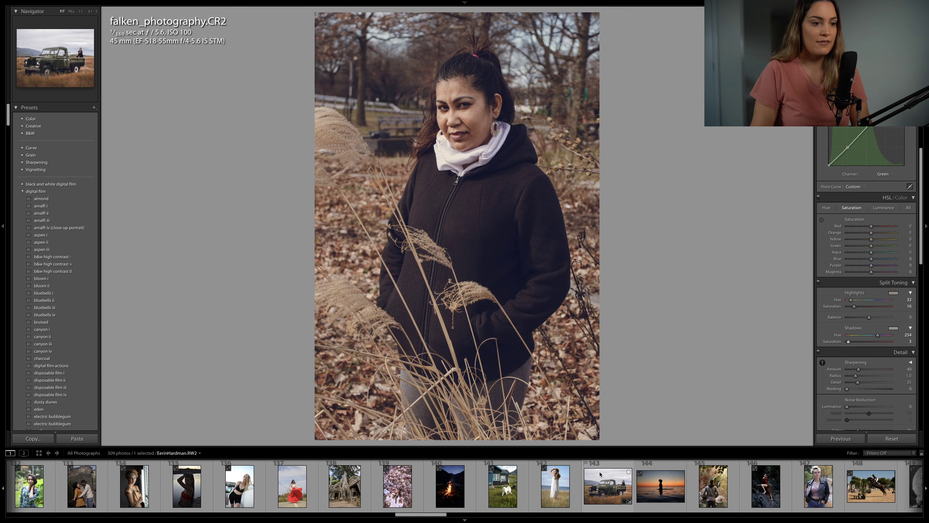
scroll(600, 474, "up", 4)
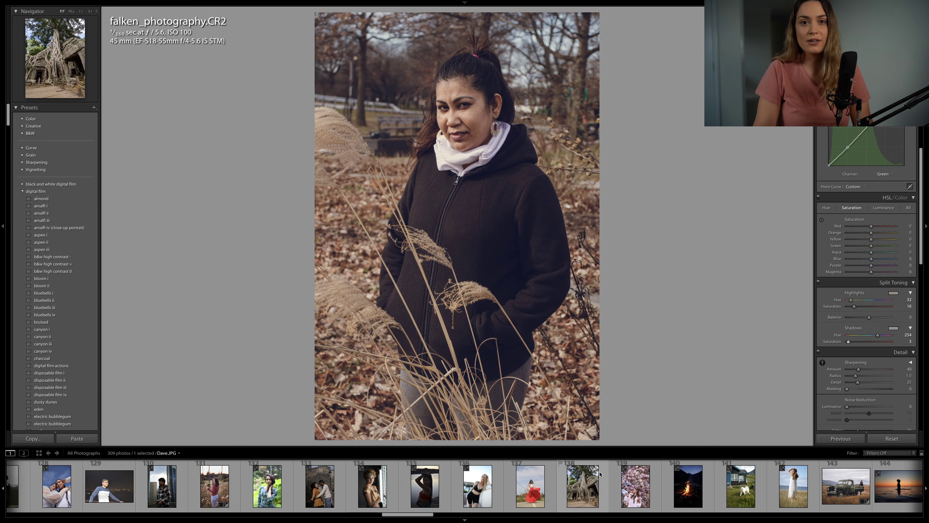
scroll(601, 475, "up", 9)
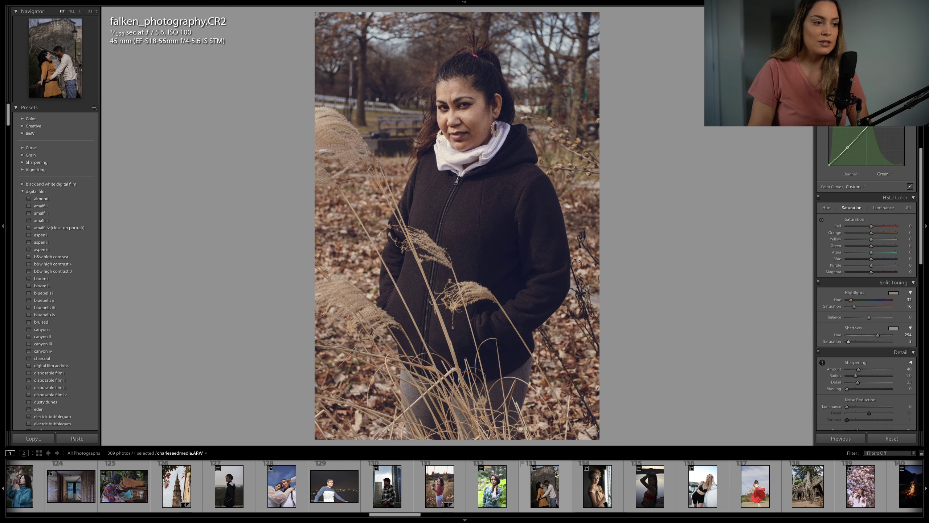
scroll(555, 475, "up", 6)
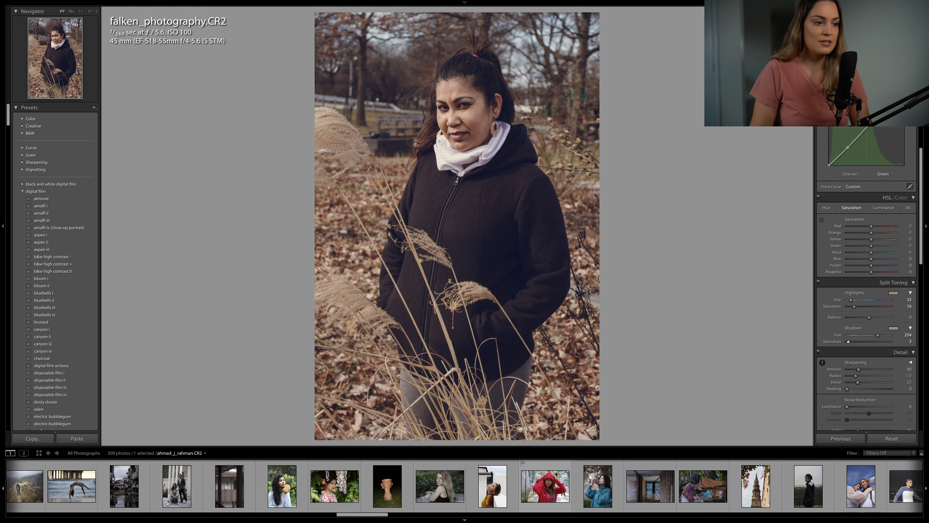
left_click(498, 482)
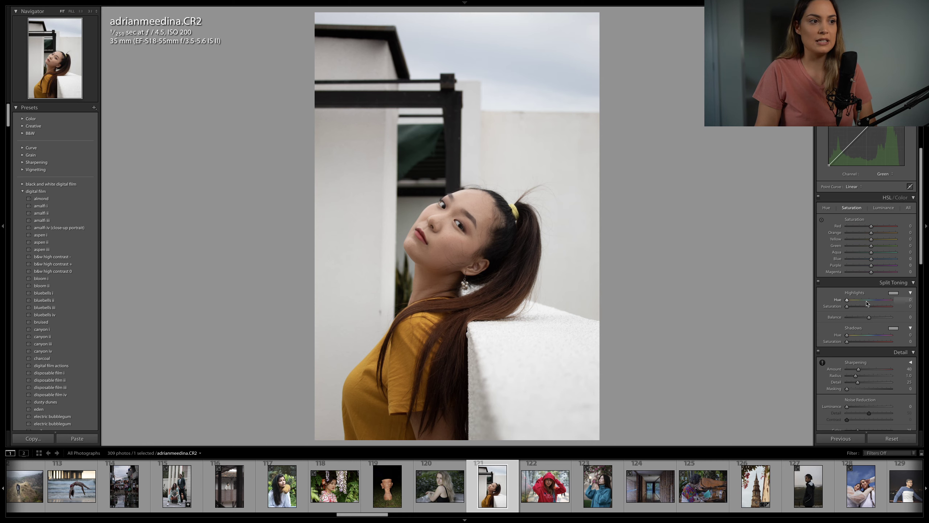
Step: Sharpen the mustard-shirt portrait with amount 79 and radius 1.5, checking the face at closer zoom
scroll(882, 304, "up", 5)
scroll(882, 305, "down", 3)
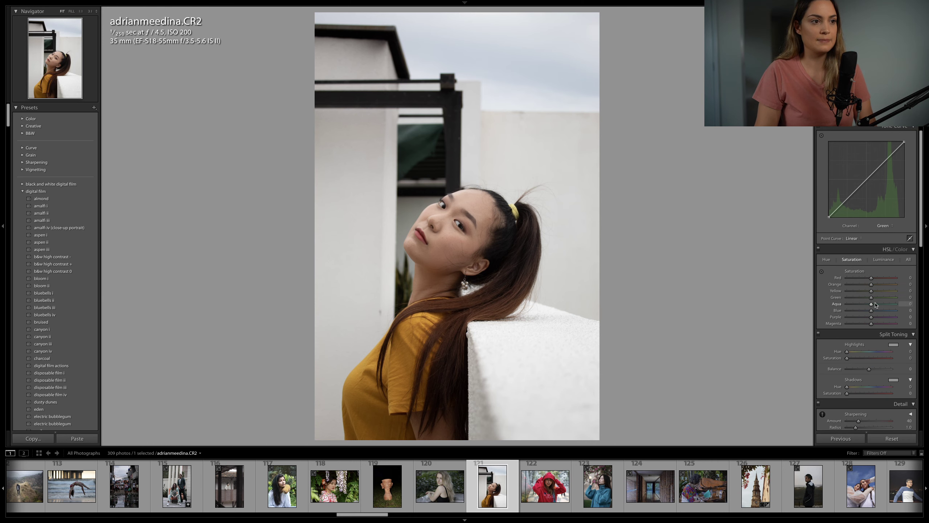
left_click(474, 242)
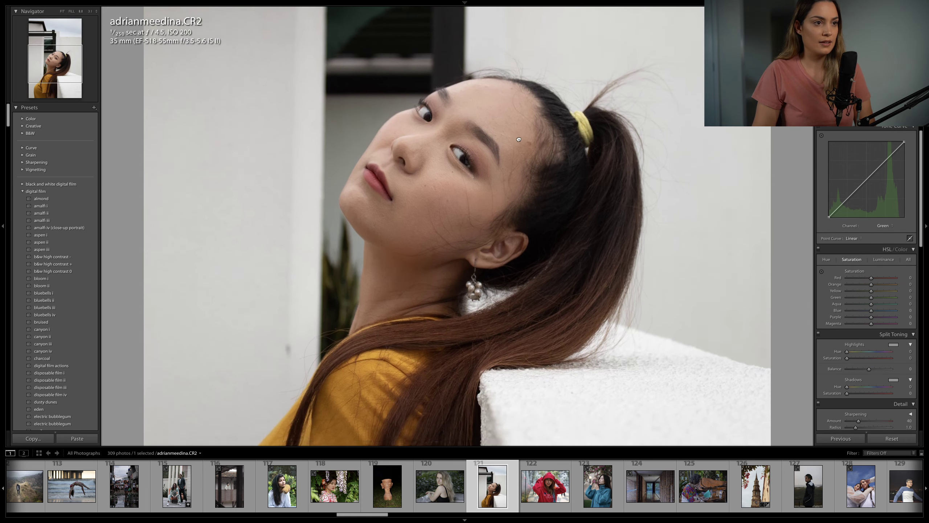
scroll(893, 351, "down", 2)
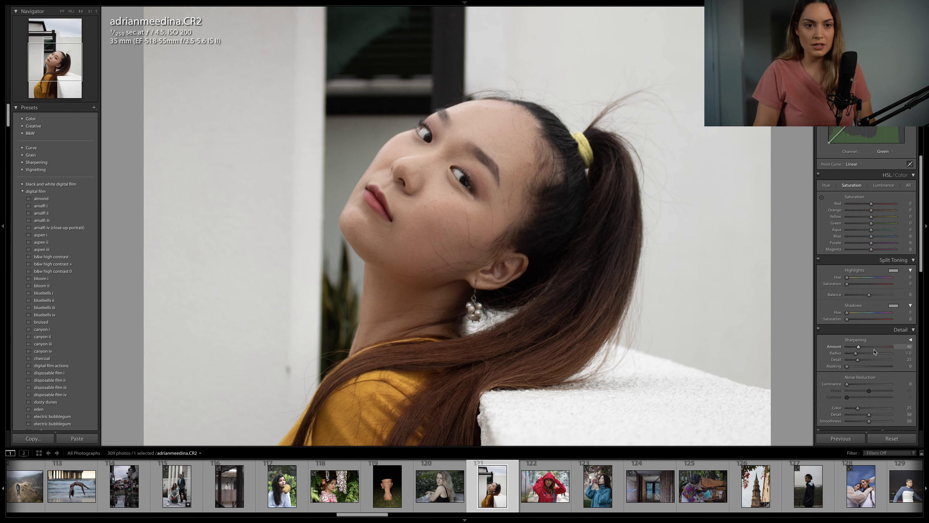
mouse_move(858, 347)
left_mouse_down()
mouse_move(871, 349)
mouse_move(863, 353)
left_mouse_up()
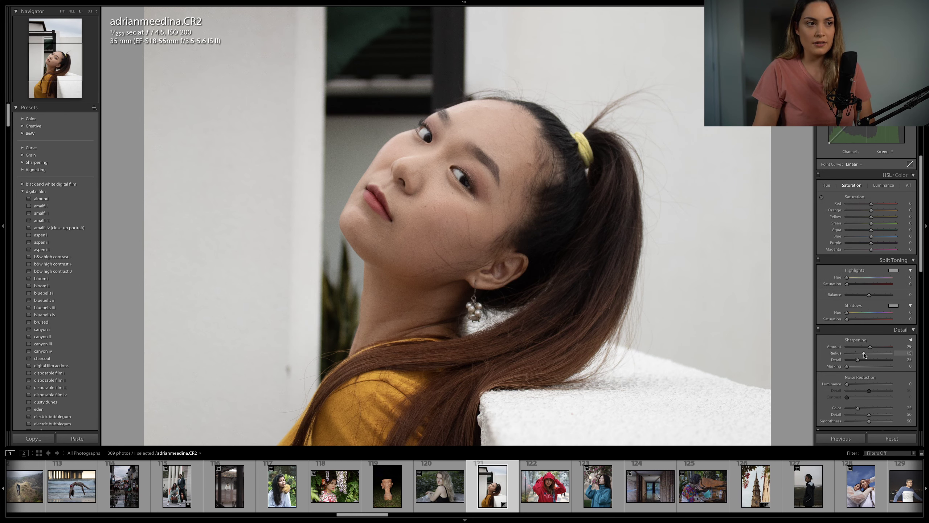
left_click(612, 289)
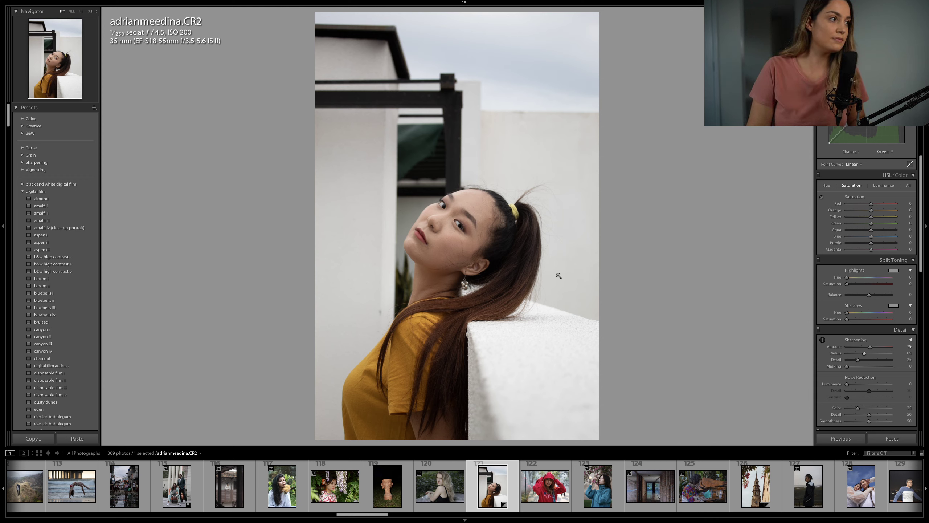
key("g")
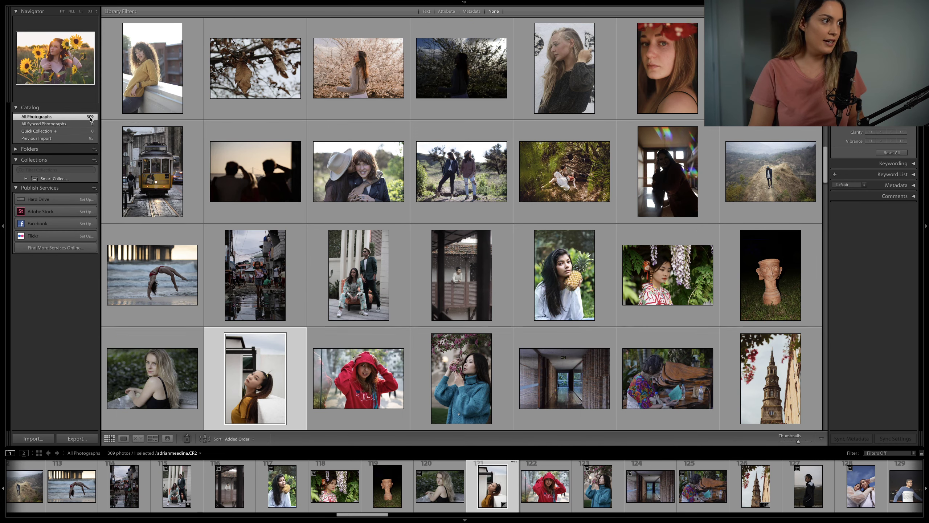
key("d")
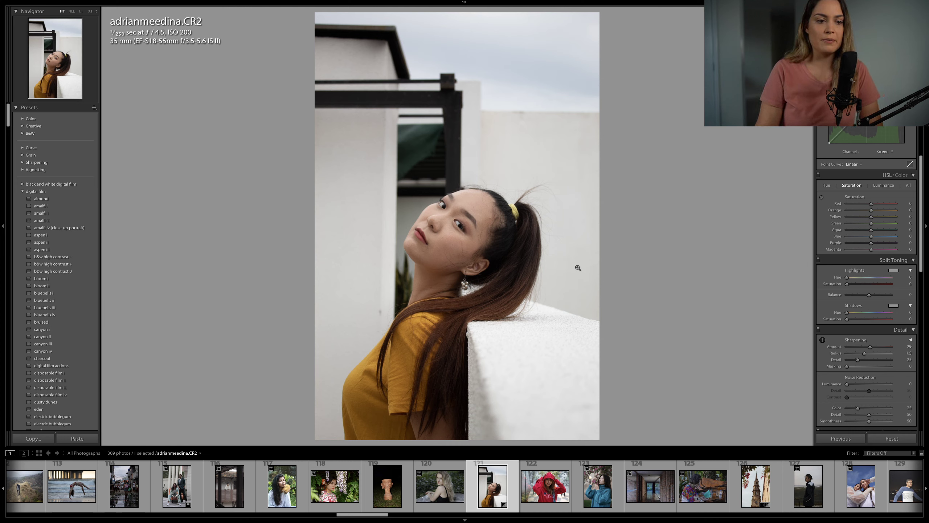
Step: Lift the black point of the RGB point curve slightly, to about 3.1%
scroll(868, 237, "up", 6)
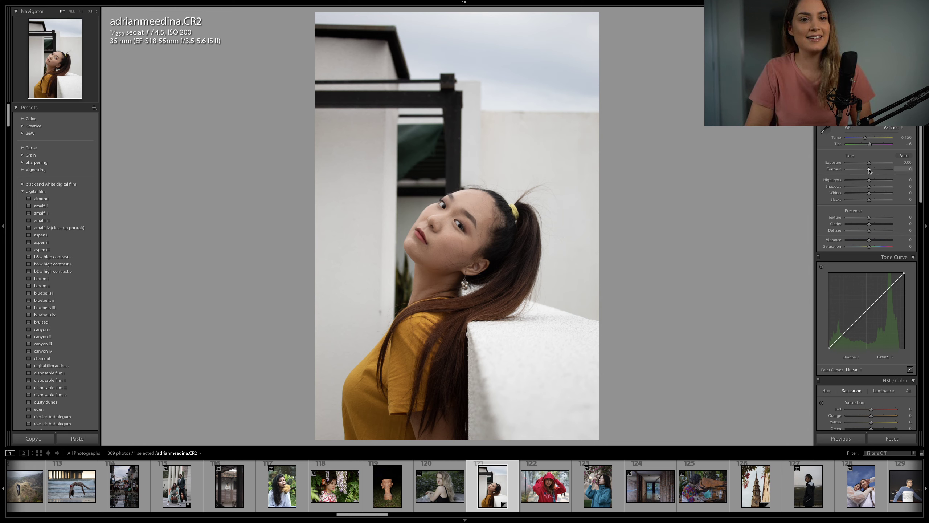
left_click(885, 356)
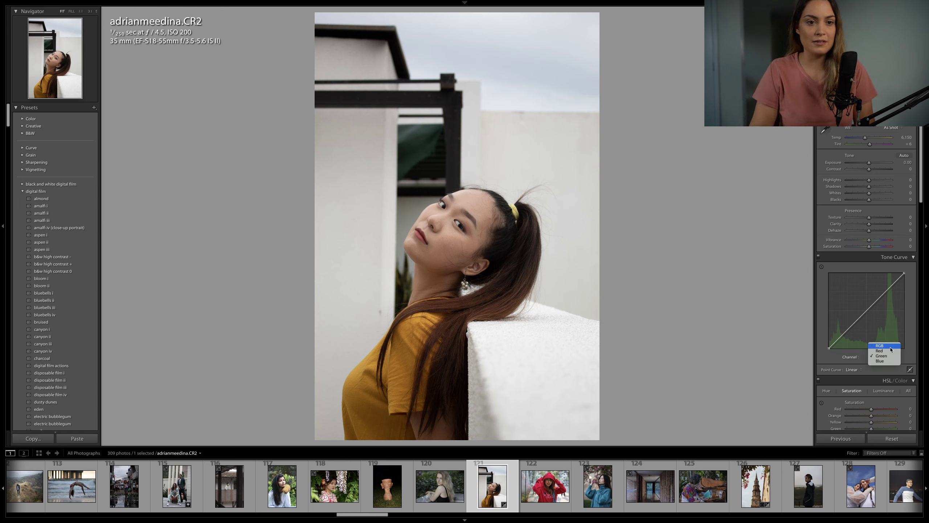
left_click(886, 346)
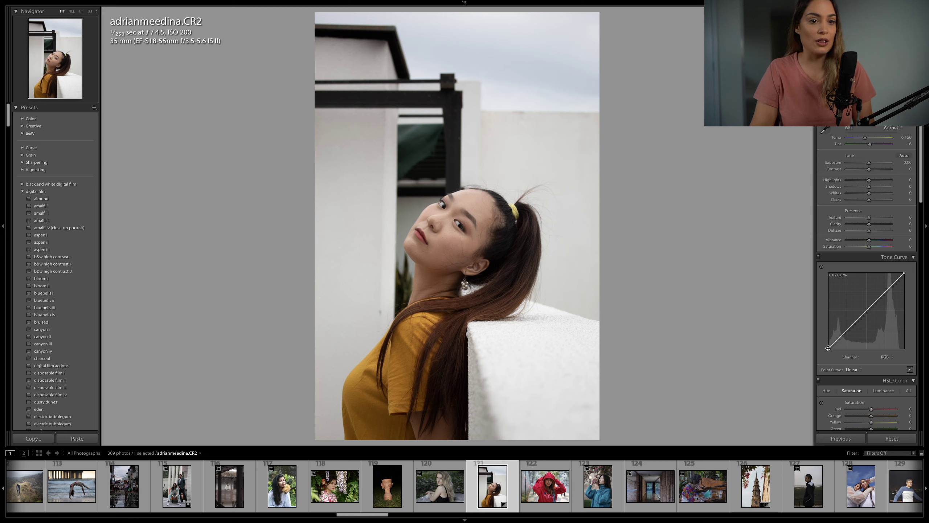
left_click_drag(829, 348, 821, 346)
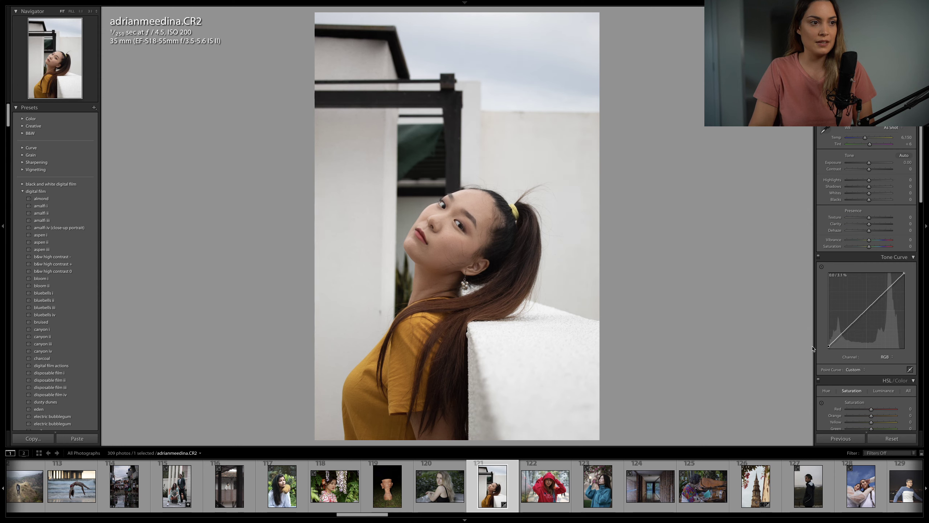
Step: Lower the shadows on the RGB point curve and anchor its midtones and highlights with two more points
left_click(841, 334)
left_click_drag(841, 334, 843, 336)
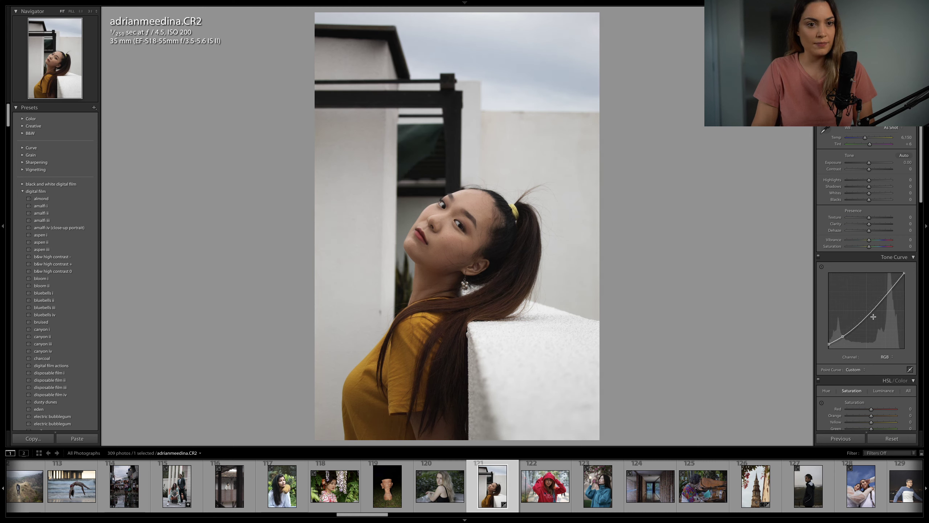
left_click(887, 295)
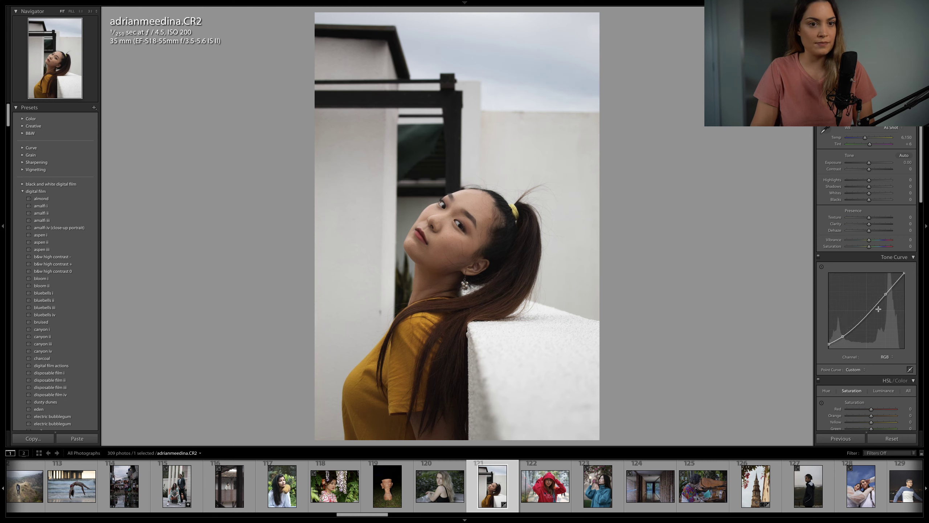
left_click_drag(854, 328, 854, 328)
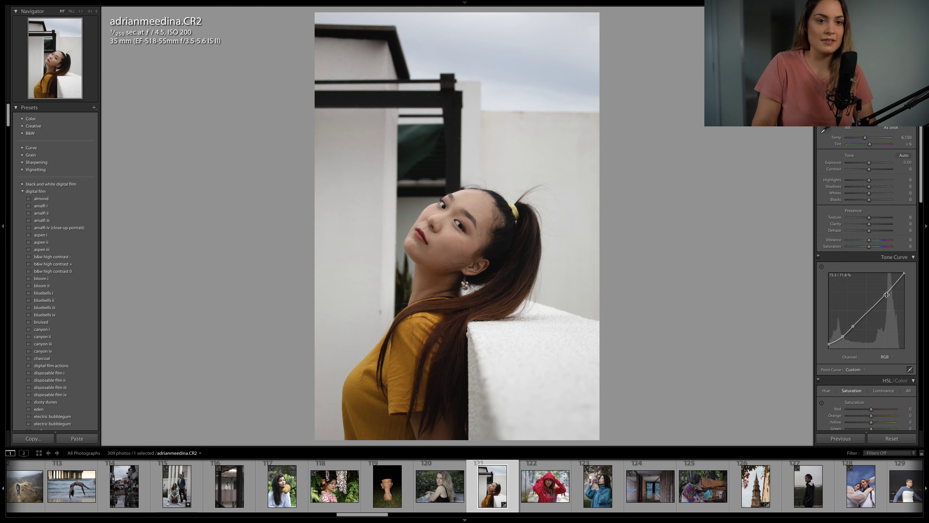
left_click_drag(886, 294, 888, 297)
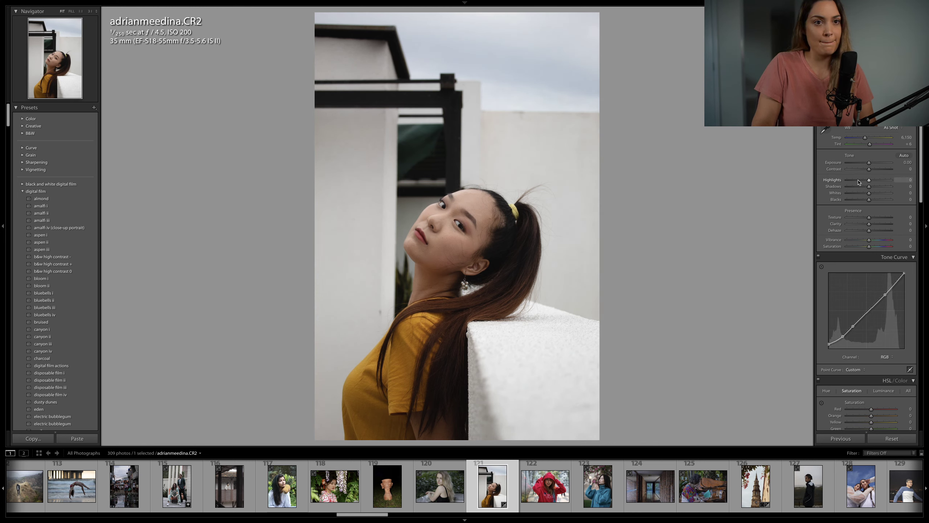
Step: Set the highlights to -59 and shadows to +37, and straighten the portrait by rotating the crop slightly
left_click_drag(859, 182, 880, 187)
key("r")
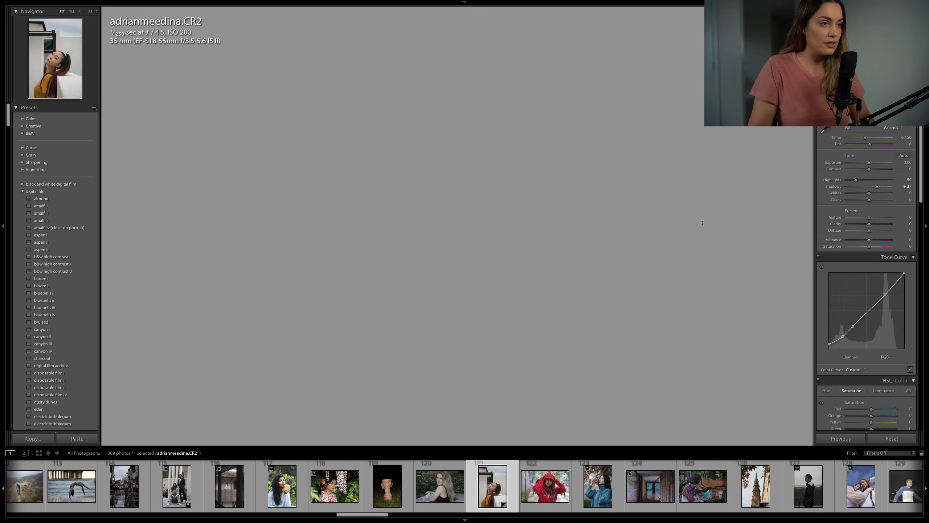
left_click_drag(680, 219, 681, 210)
key("r")
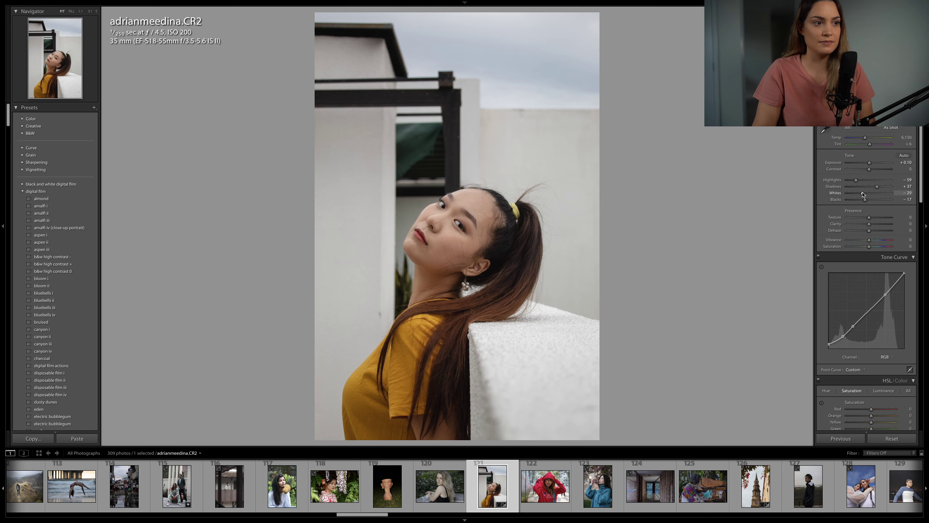
Step: Refine the tone with exposure +0.20, contrast +24, shadows +42, whites -40 and blacks -17
left_click_drag(870, 192, 871, 162)
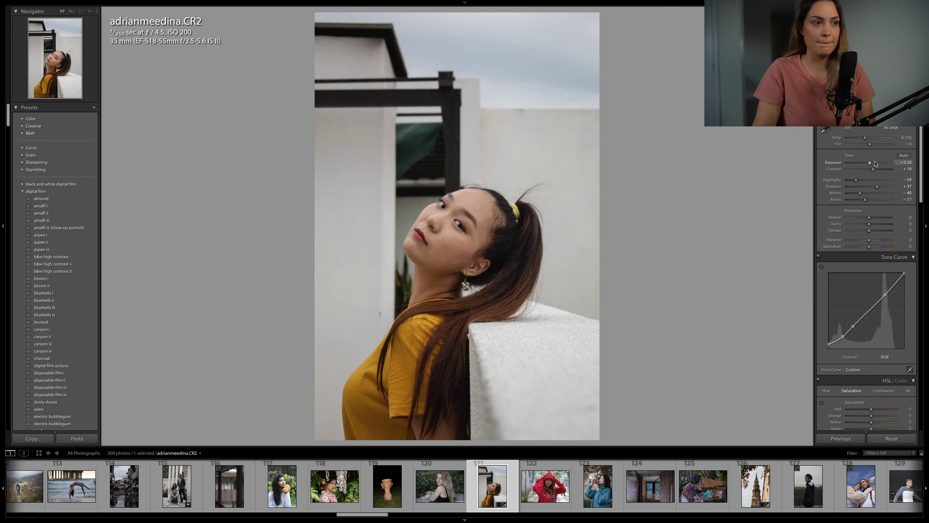
key("Up")
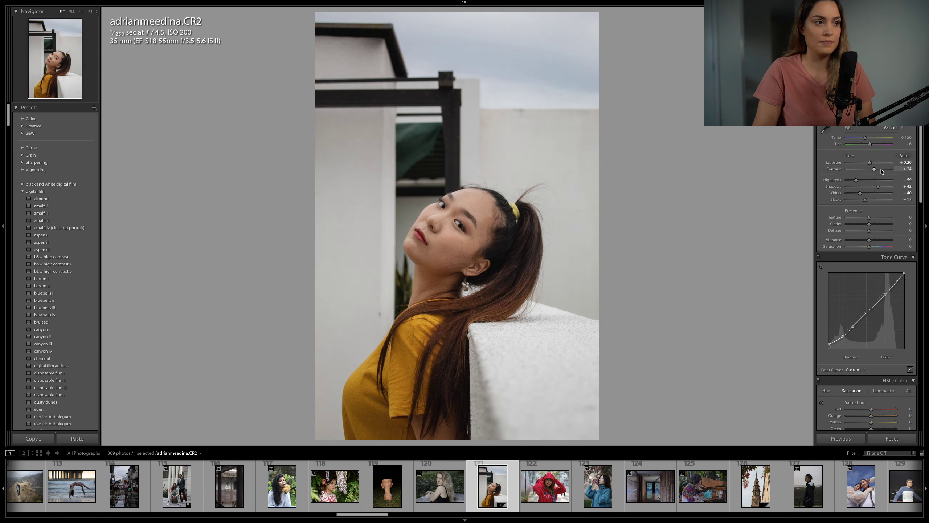
Step: On the Blue channel curve, lift the black point, hold the shadows down with a point, and raise the upper midtones to about 71.8%
scroll(881, 168, "down", 3)
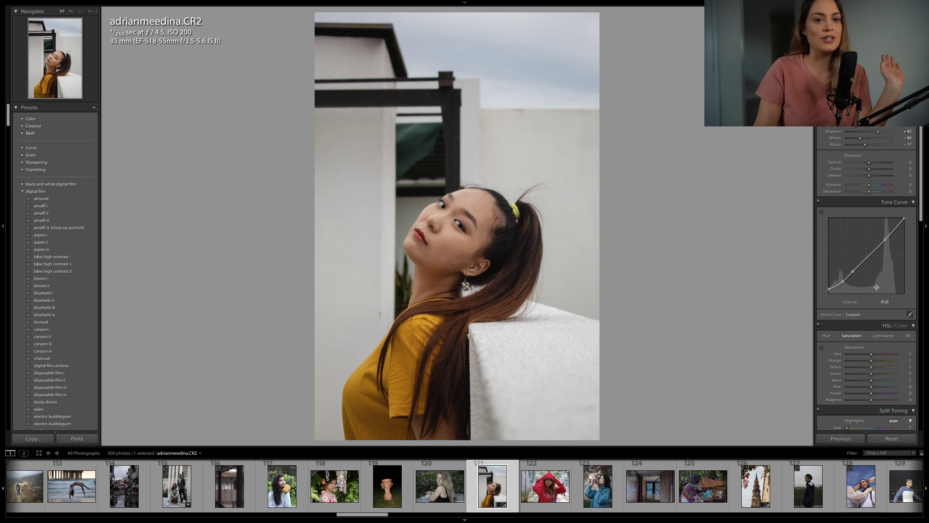
left_click(885, 303)
left_click(883, 315)
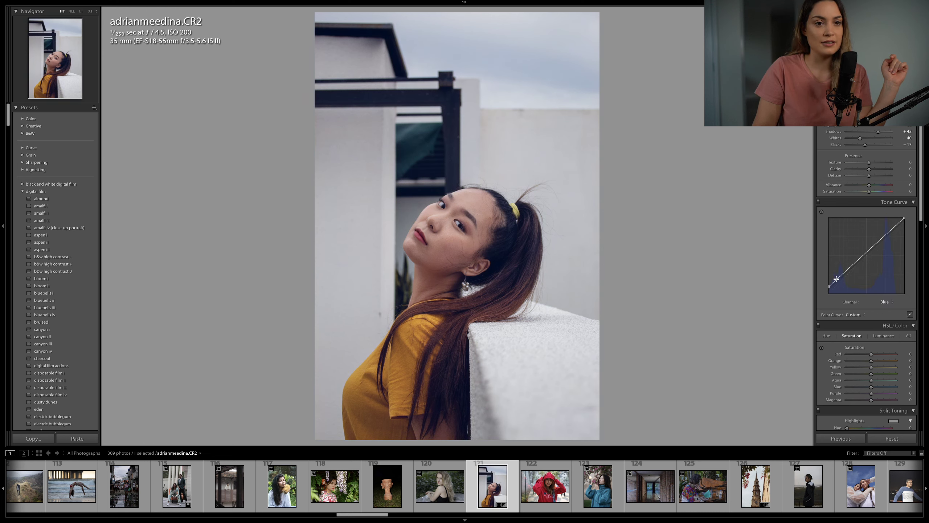
left_click_drag(843, 275, 843, 280)
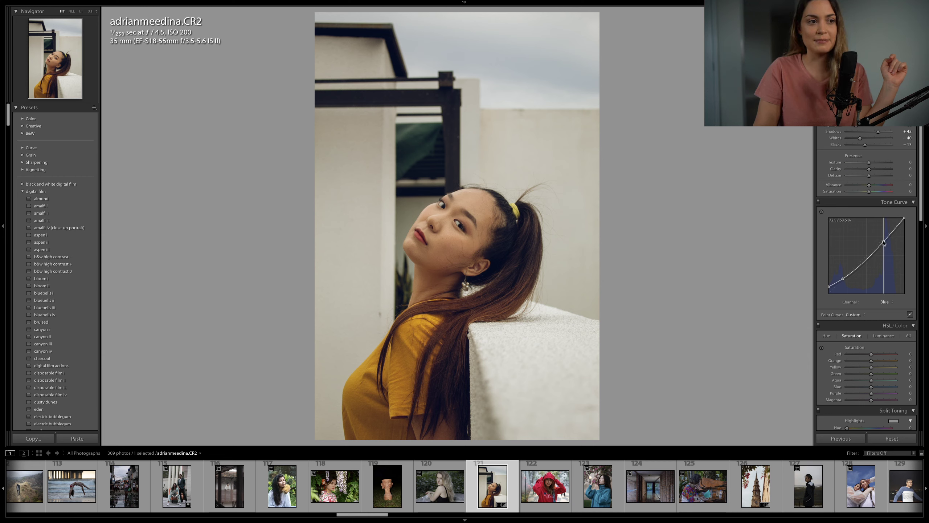
left_click_drag(884, 243, 878, 241)
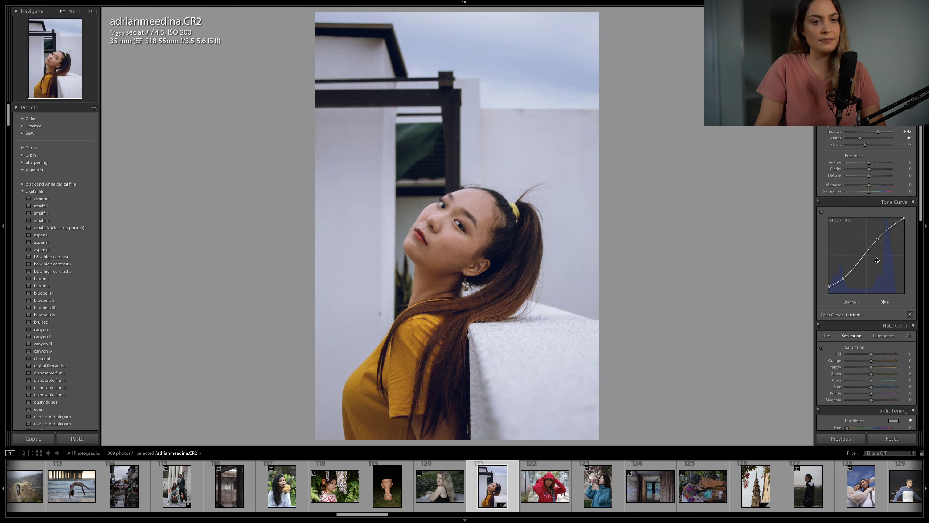
Step: Add a shadow point to the Green channel curve and fine-tune it to about 21.6 / 21.2%
left_click(885, 301)
left_click(887, 298)
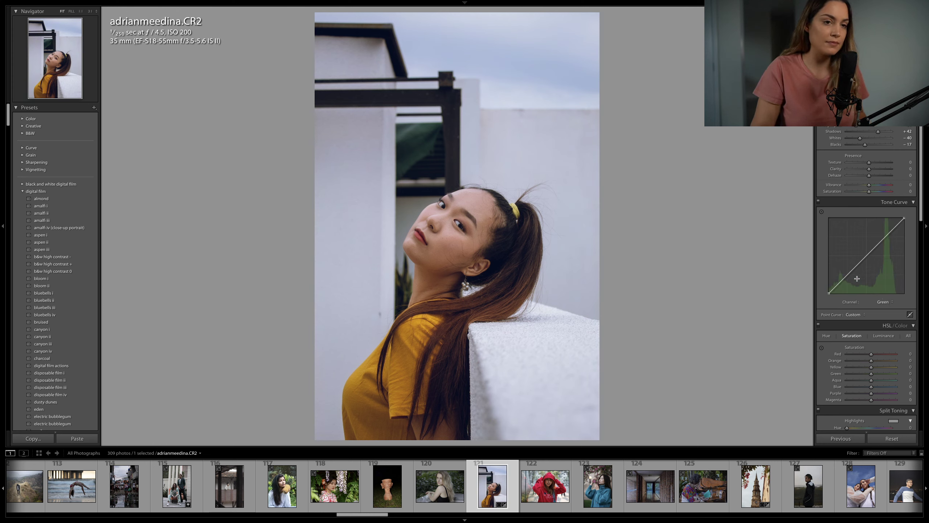
left_click(845, 278, "alt")
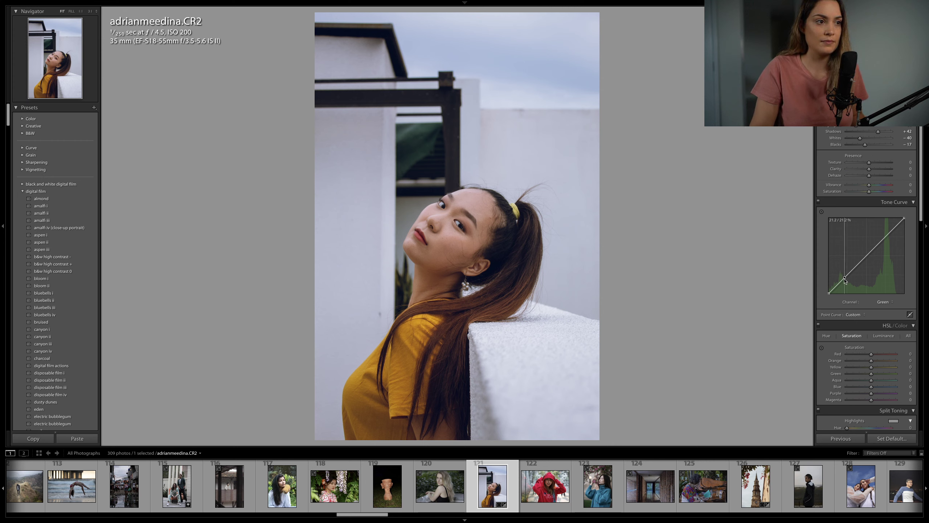
left_click_drag(846, 281, 848, 280)
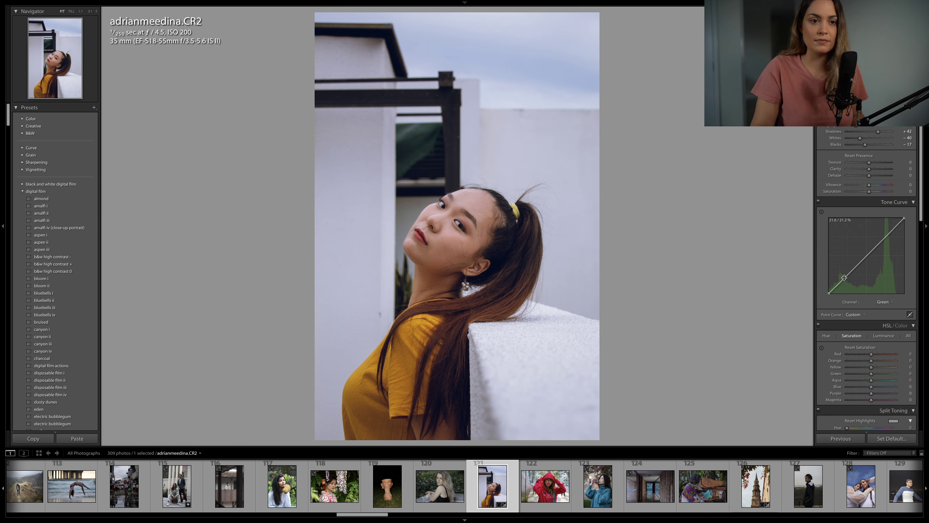
key("alt")
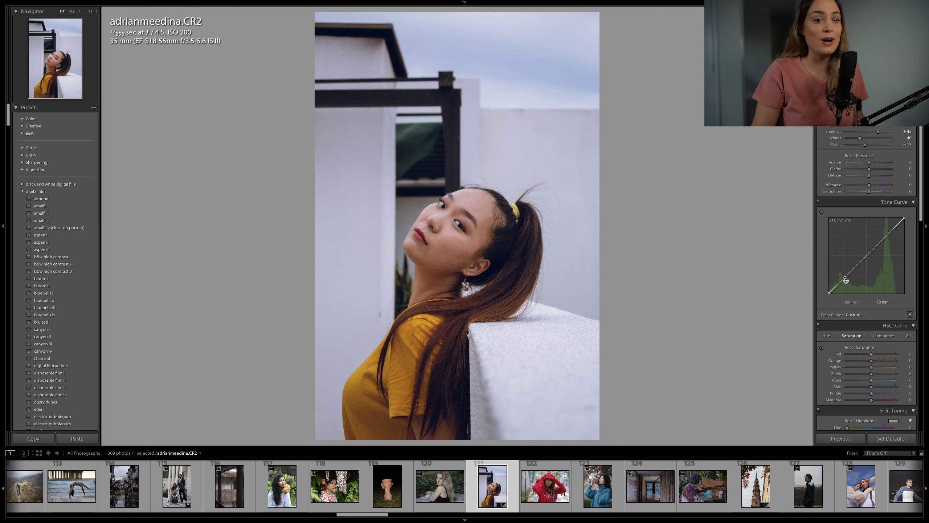
left_click(845, 277)
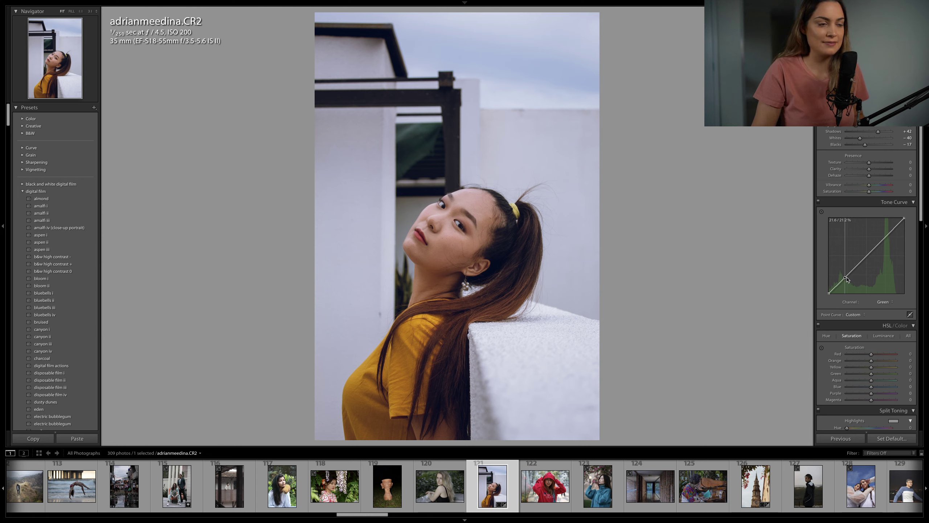
key("alt")
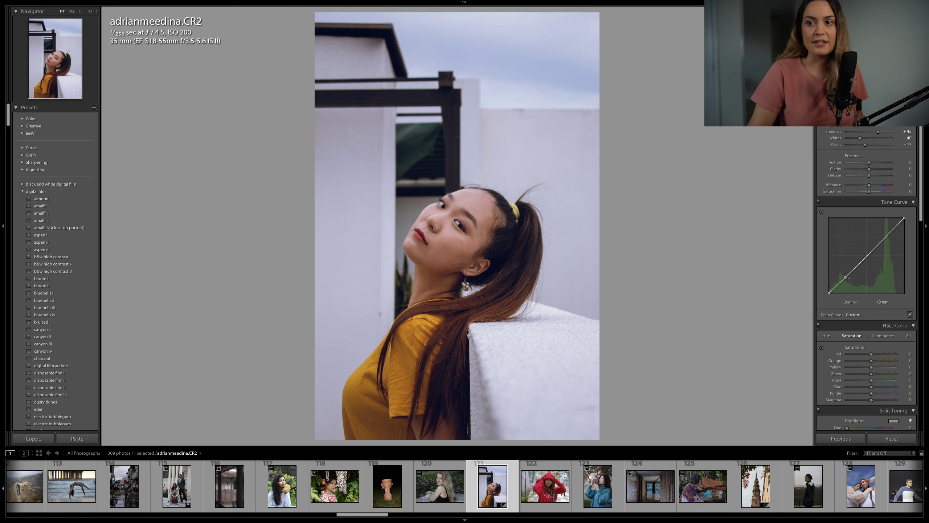
Step: Raise the orange luminance to +9 and the yellow saturation to +25
scroll(850, 282, "down", 2)
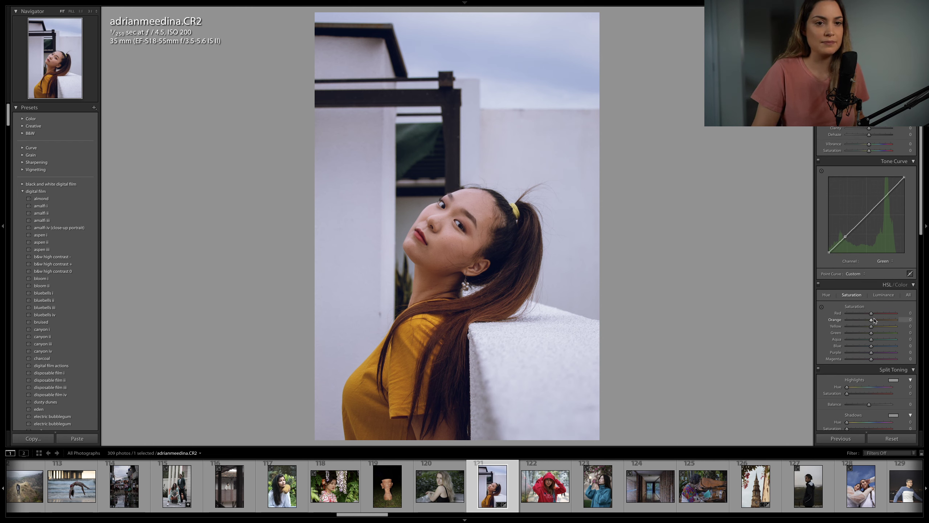
left_click(884, 295)
left_click_drag(872, 320, 875, 321)
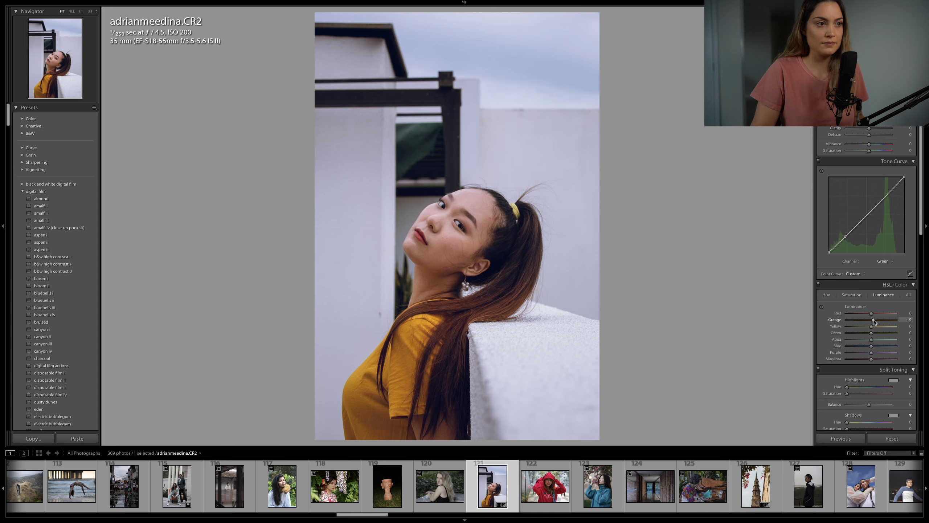
scroll(878, 321, "down", 1)
left_click(851, 275)
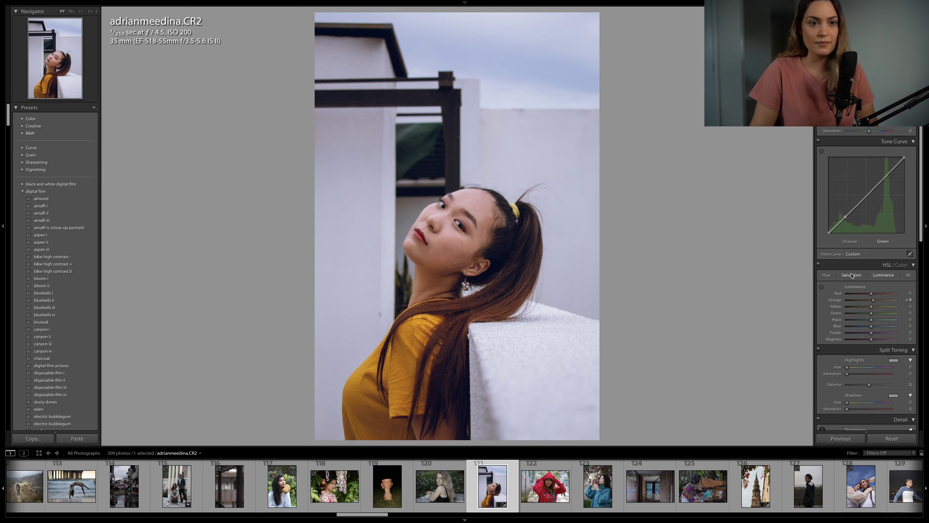
left_click_drag(871, 307, 876, 308)
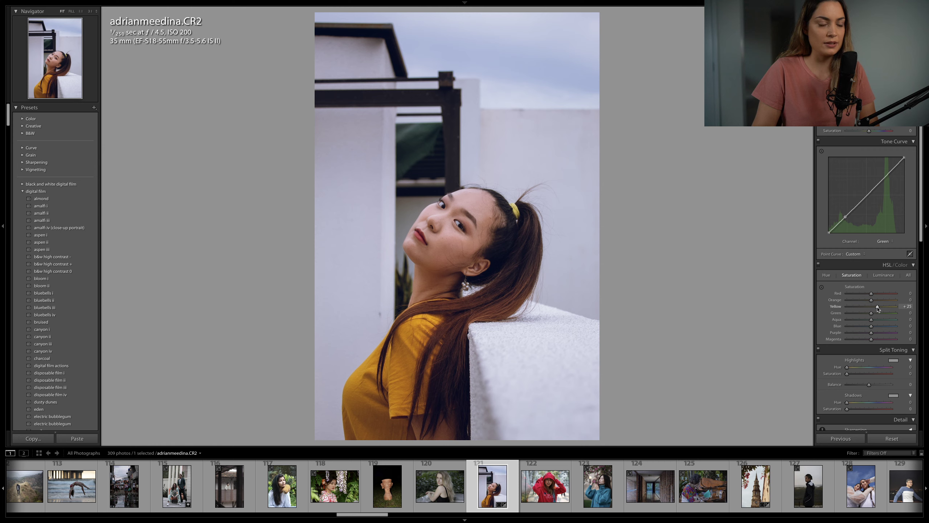
Step: Shift the yellow hue to -8 and the green hue to -20
left_click(826, 275)
left_click(822, 287)
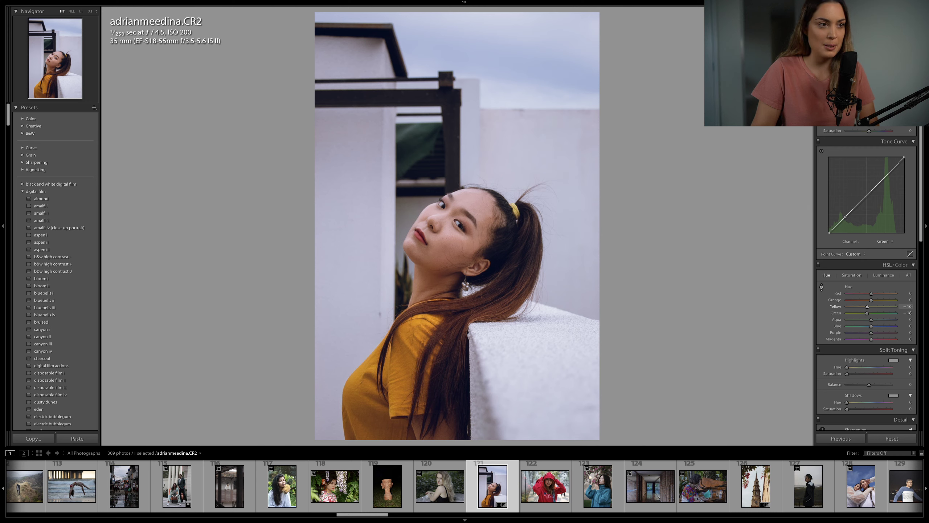
left_click_drag(515, 222, 515, 215)
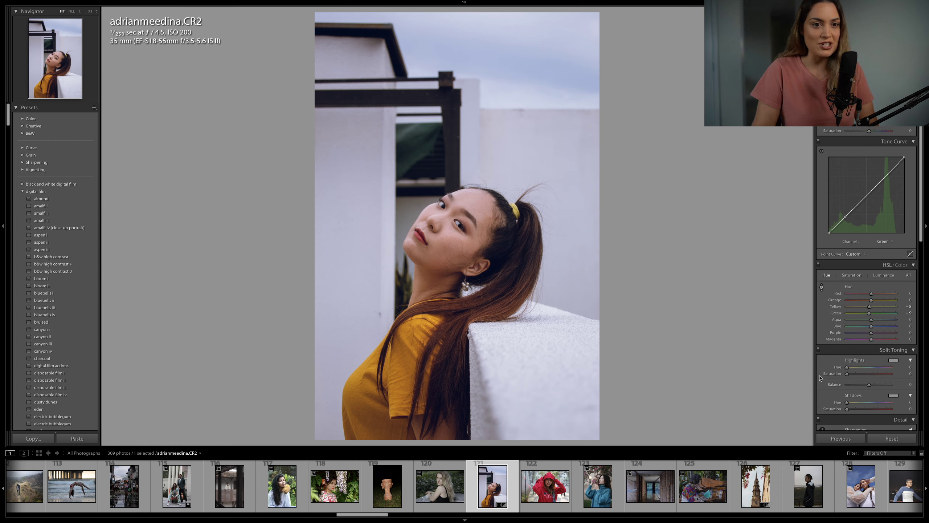
mouse_move(869, 314)
left_mouse_down()
mouse_move(851, 314)
mouse_move(867, 314)
left_mouse_up()
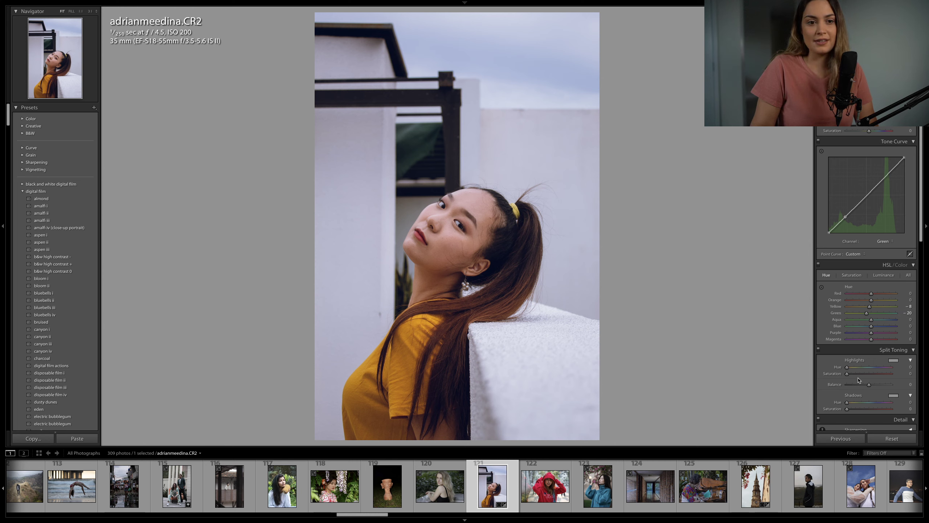
Step: Split-tone the highlights with hue 192 and saturation 5, and the shadows with hue 37 and saturation 3
mouse_move(847, 373)
left_mouse_down()
mouse_move(870, 369)
mouse_move(848, 378)
left_mouse_up()
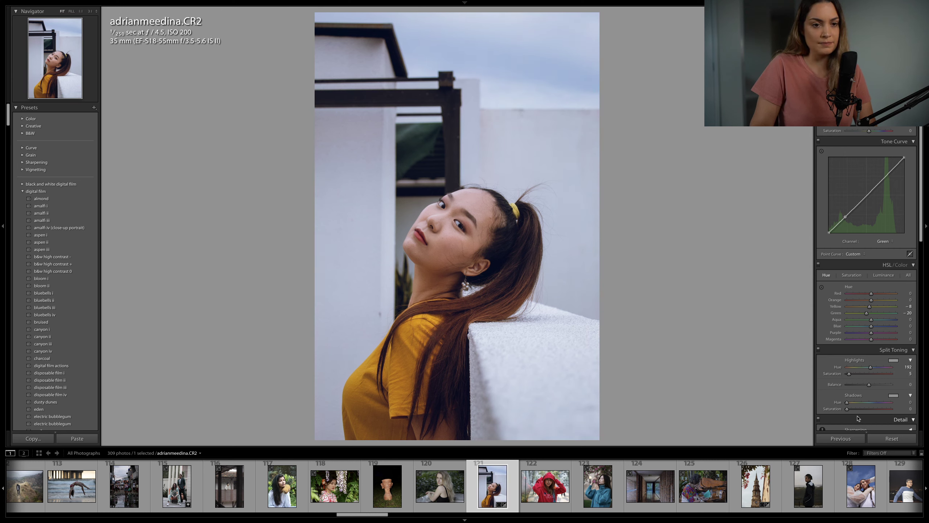
mouse_move(847, 409)
left_mouse_down()
mouse_move(859, 409)
mouse_move(850, 402)
mouse_move(849, 410)
left_mouse_up()
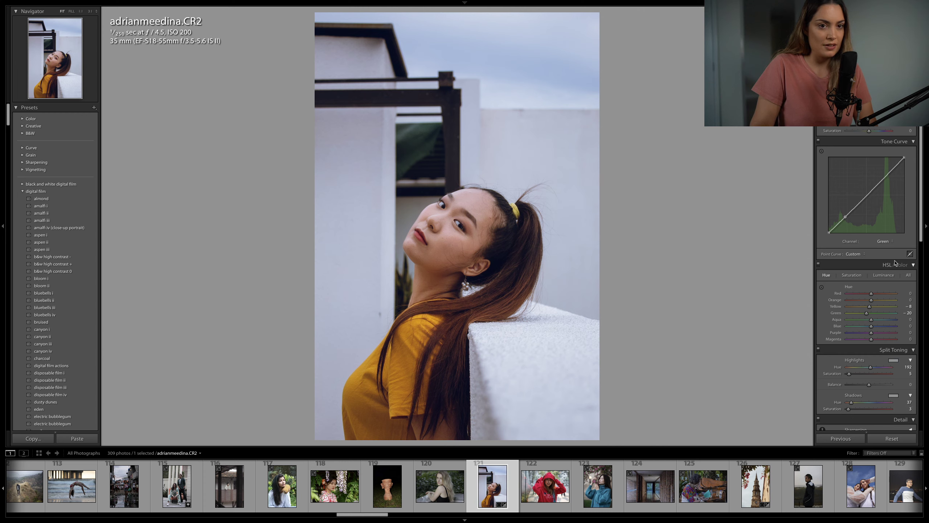
Step: Brighten the highlight point of the RGB curve slightly and compare the portrait with its unedited version
left_click(885, 241)
left_click(882, 228)
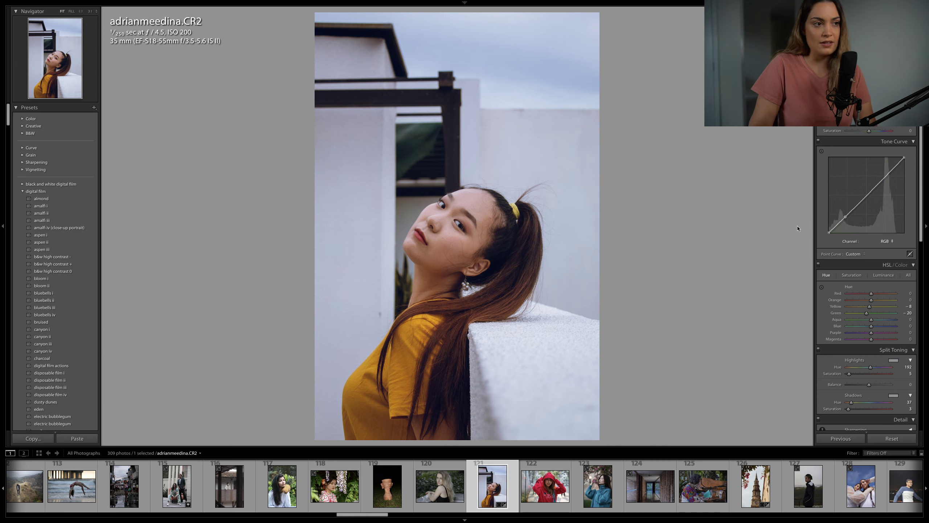
scroll(878, 227, "up", 3)
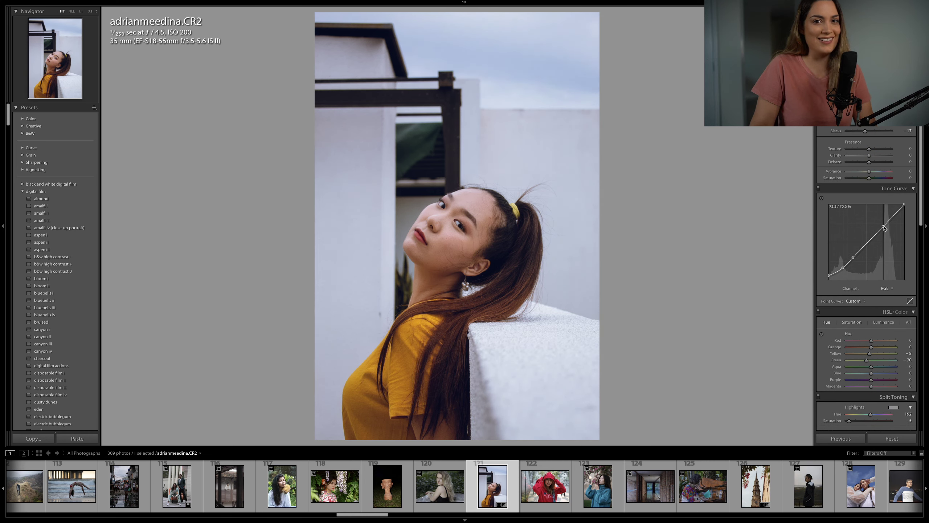
left_click(884, 226)
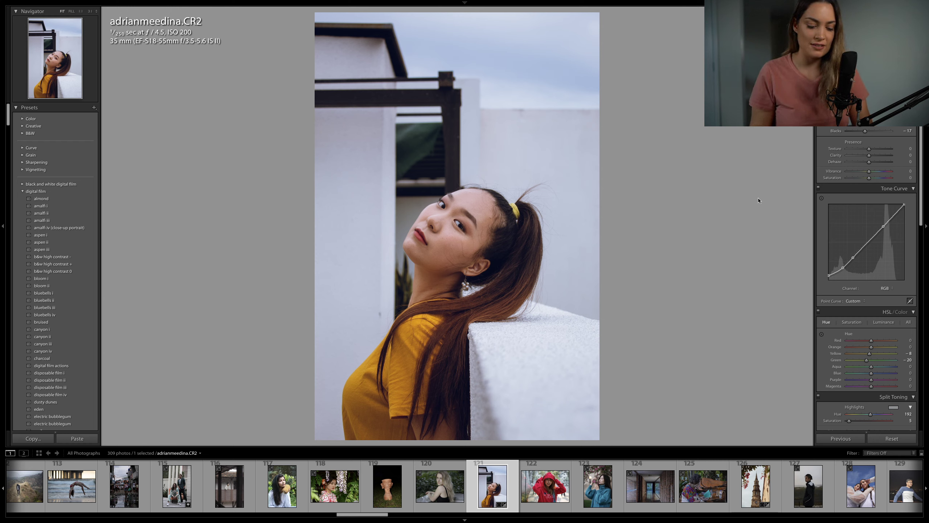
key("backslash")
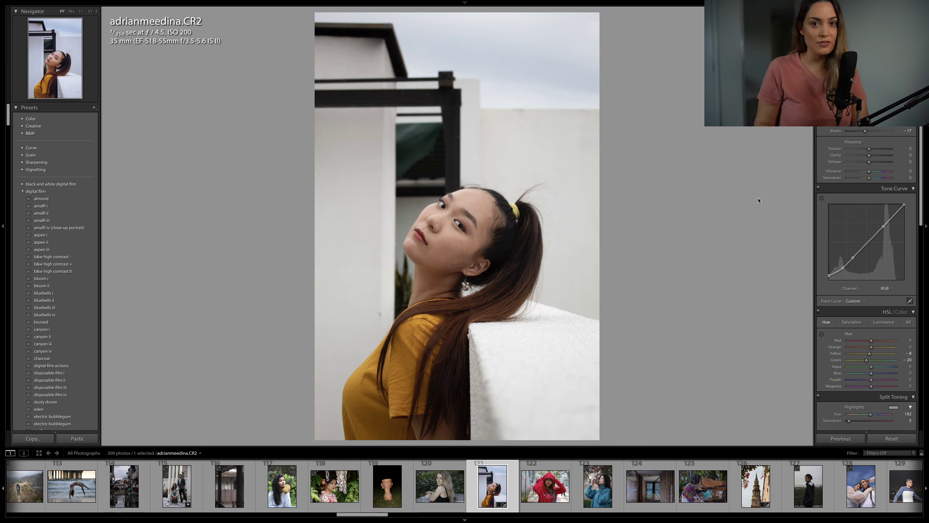
key("backslash")
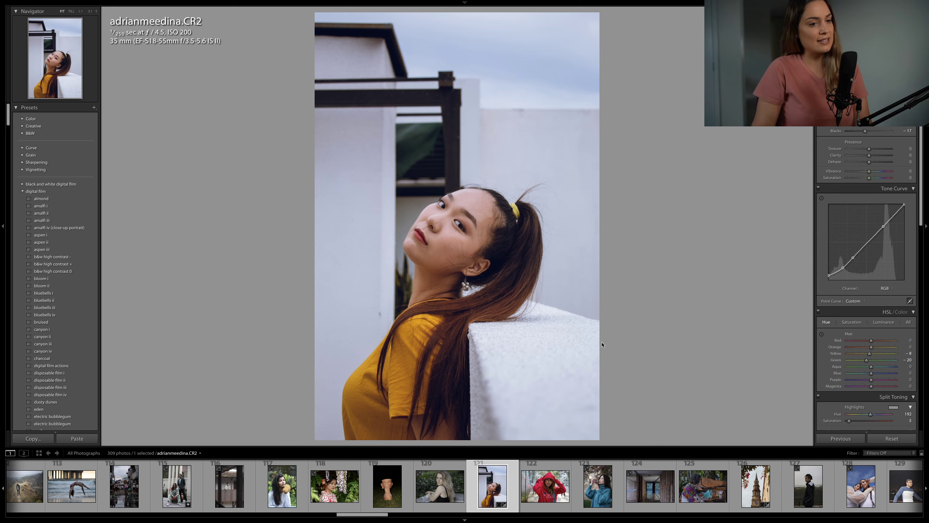
Step: Browse further through the photo series and open the photo of the man balancing on stepping stones in a pond
scroll(573, 494, "down", 10)
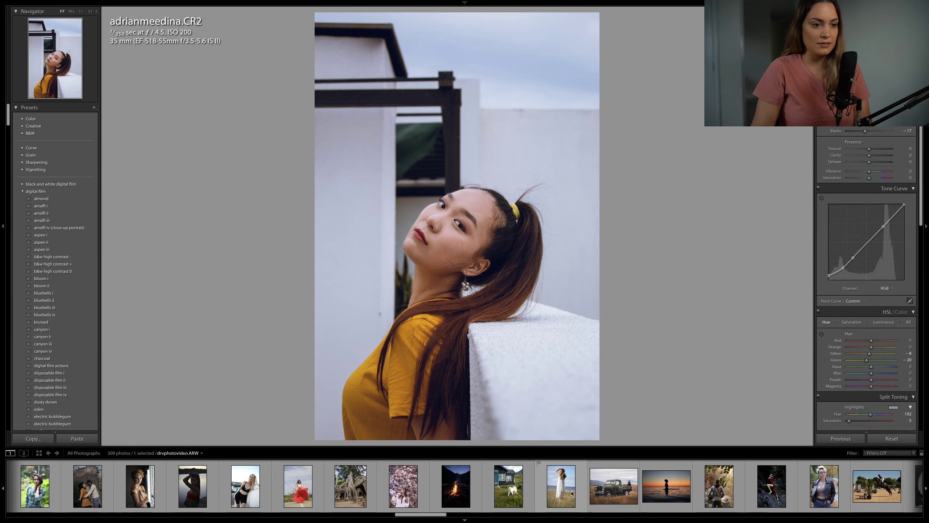
scroll(572, 494, "down", 5)
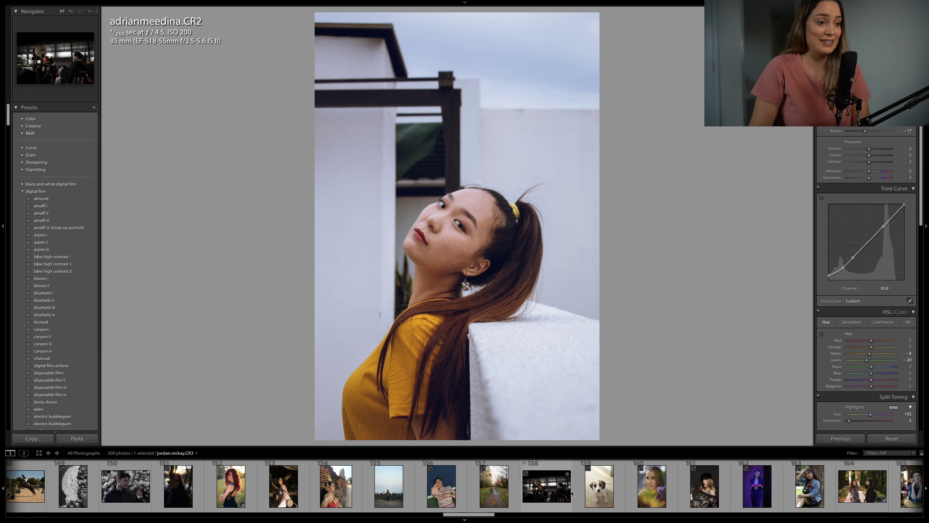
scroll(572, 495, "down", 8)
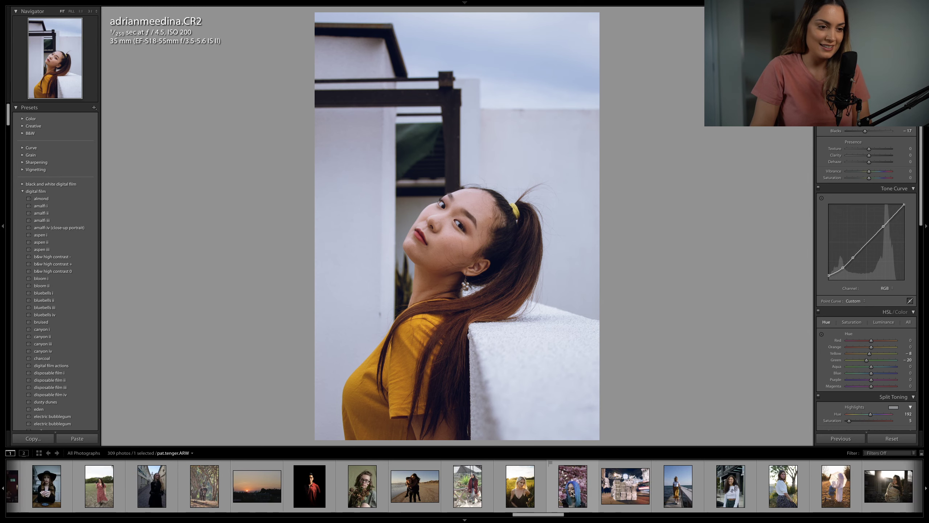
scroll(572, 494, "down", 8)
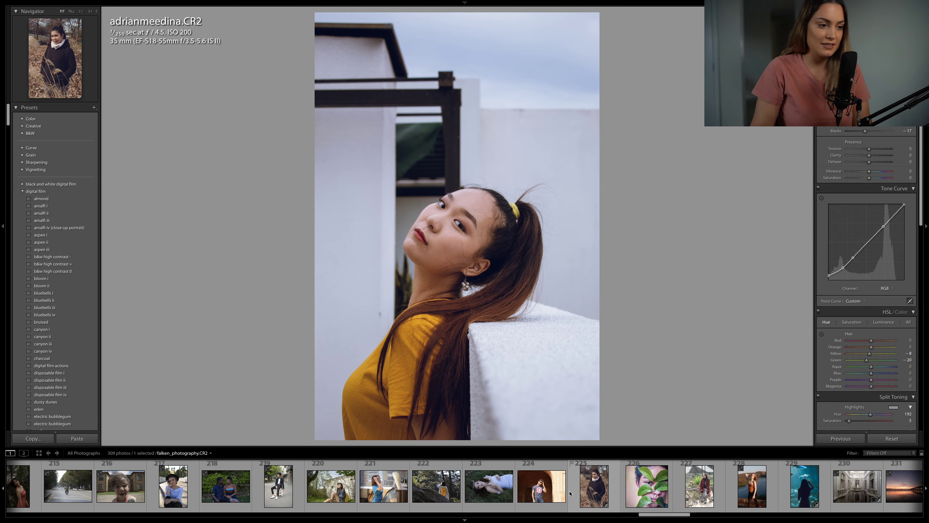
scroll(538, 492, "down", 8)
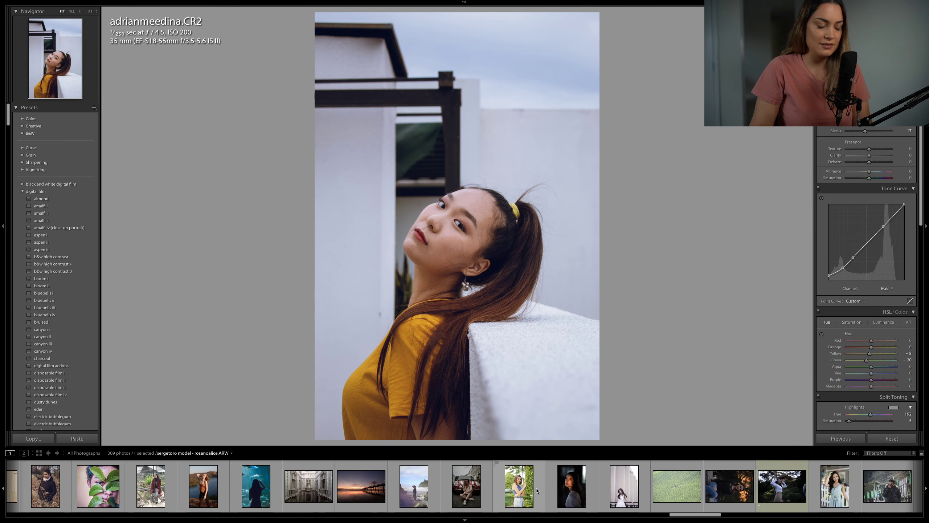
scroll(537, 490, "down", 3)
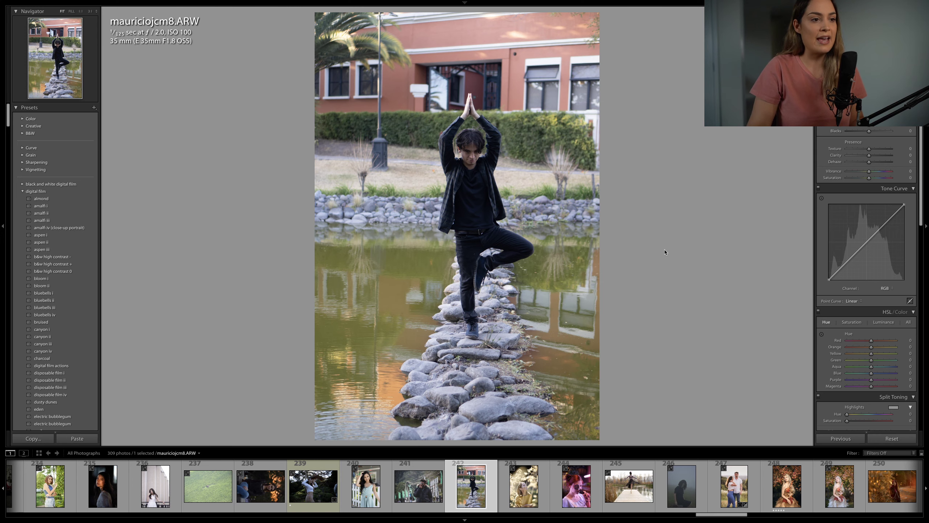
Step: Straighten the stepping-stones photo by rotating the crop, tighten and reposition the frame around the man, and apply it
key("r")
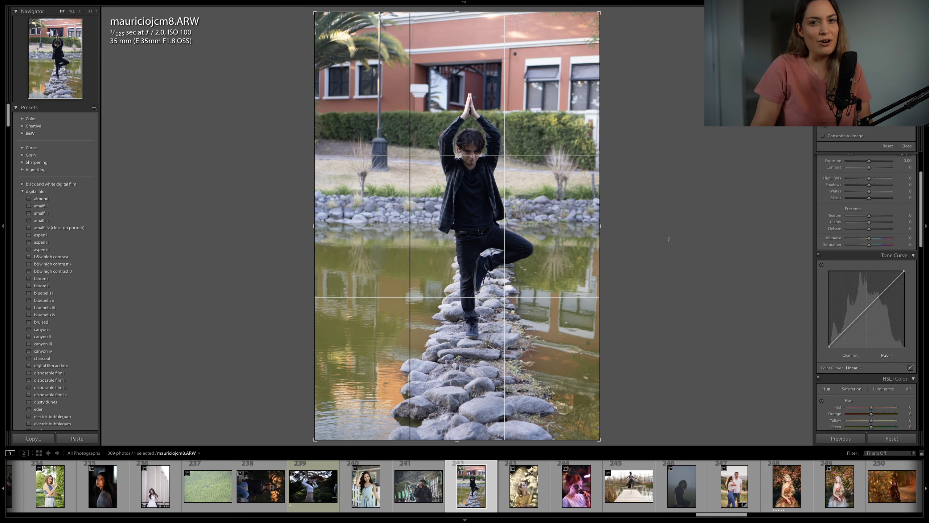
left_click_drag(669, 240, 669, 232)
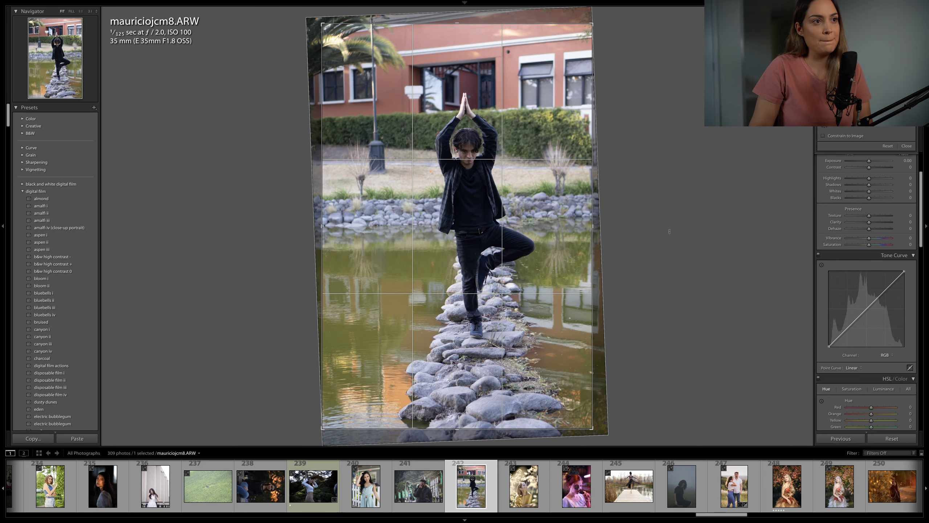
left_click_drag(333, 251, 421, 228)
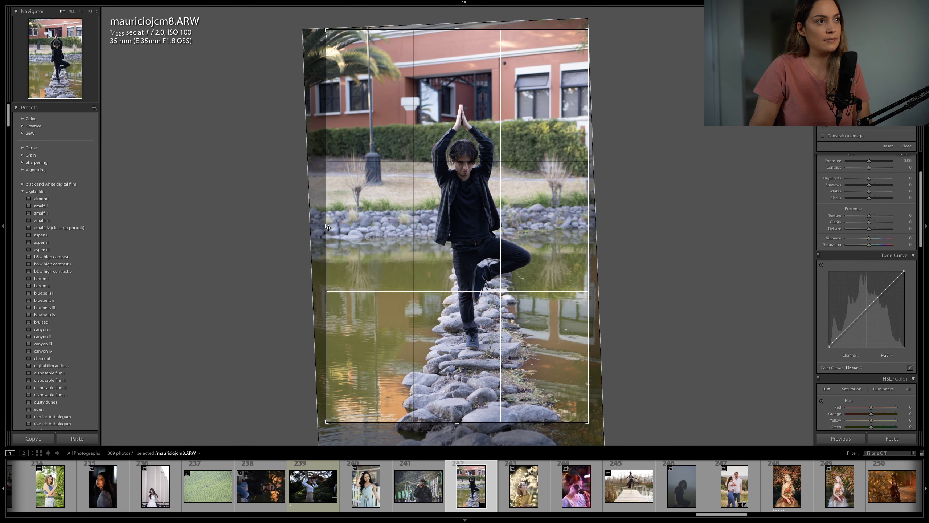
key("Return")
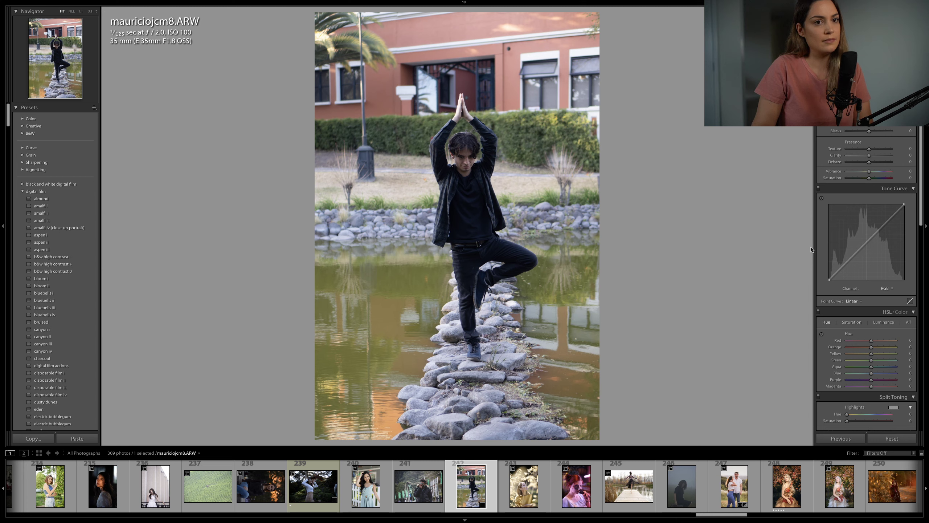
scroll(859, 242, "up", 3)
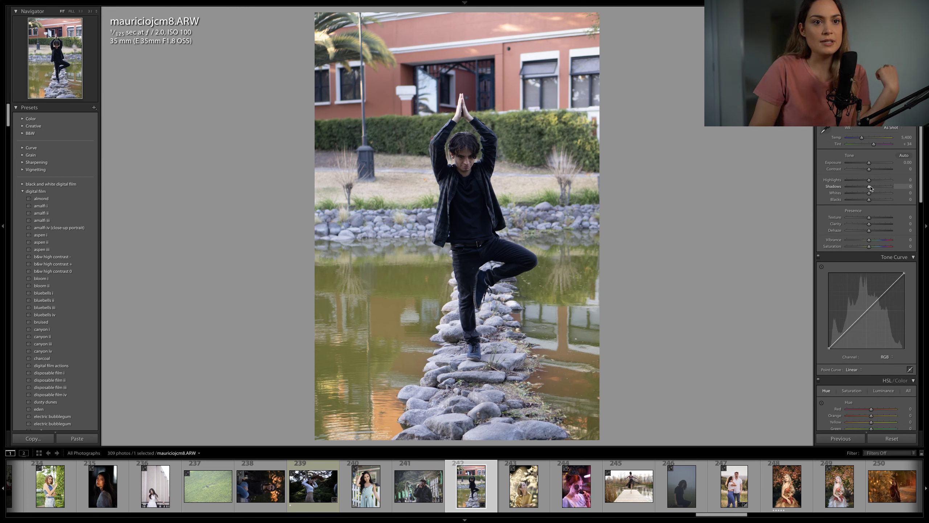
Step: Set shadows to +40, highlights to −65, whites to −43 and blacks to −22, and raise exposure to +0.45
mouse_move(876, 187)
left_mouse_down()
mouse_move(862, 203)
mouse_move(878, 187)
mouse_move(855, 181)
mouse_move(859, 193)
left_mouse_up()
left_click_drag(870, 163, 872, 165)
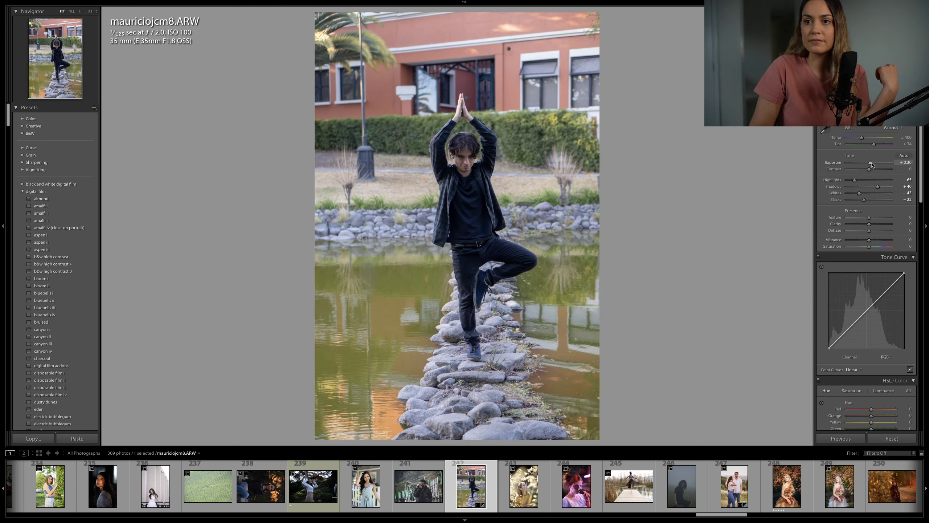
left_click_drag(873, 164, 873, 164)
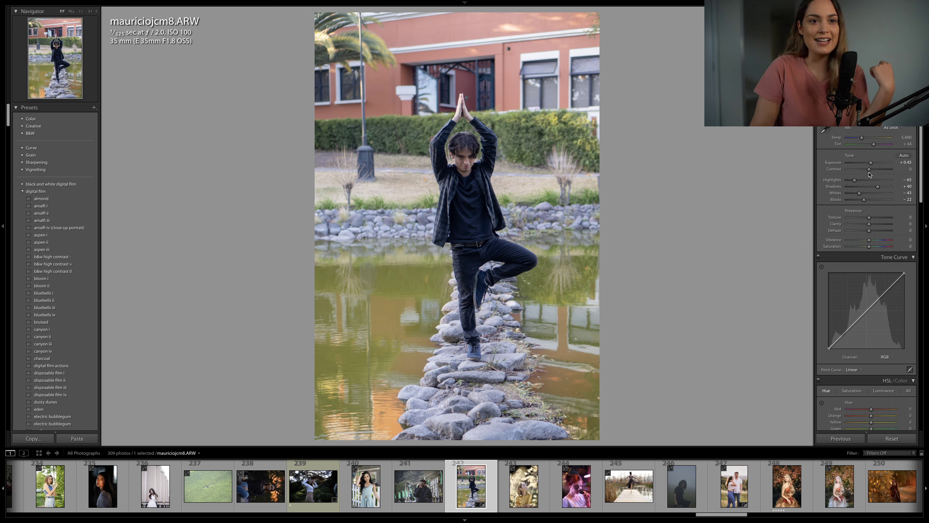
Step: Set contrast to +18, temperature to 5,942, tint to +31, exposure to +0.30, saturation to −8 and vibrance to +7
left_click_drag(870, 169, 866, 139)
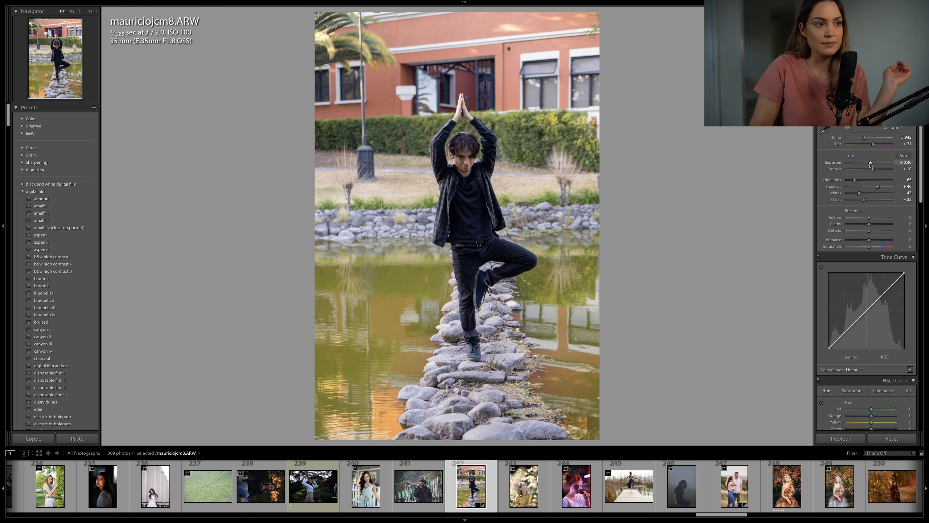
left_click_drag(871, 165, 870, 165)
scroll(875, 212, "down", 1)
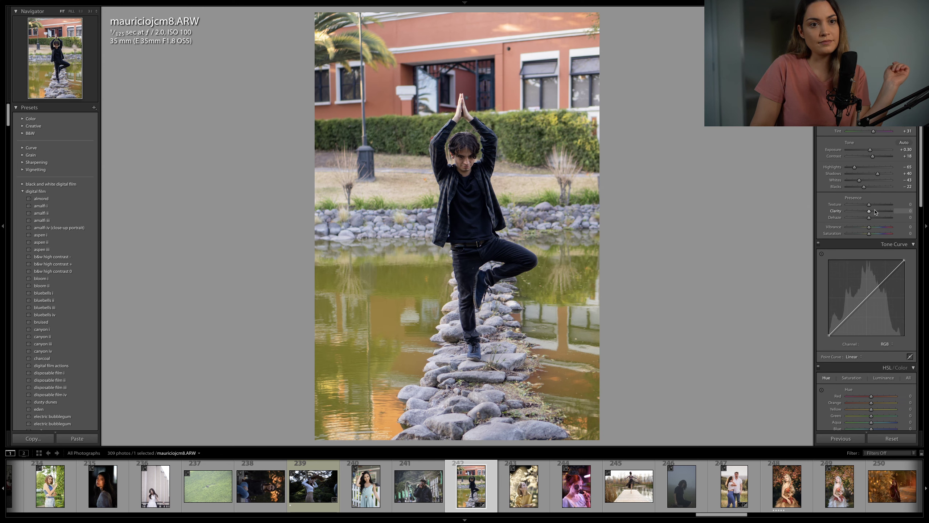
scroll(873, 214, "down", 2)
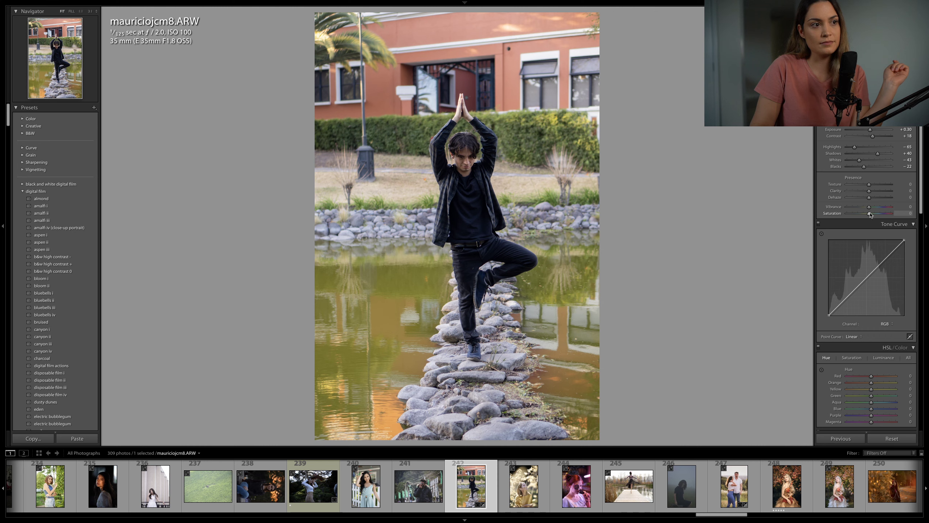
left_click_drag(869, 215, 871, 207)
Step: Shift the HSL hue of the greens to +19 and of the yellows to −36
scroll(851, 282, "down", 5)
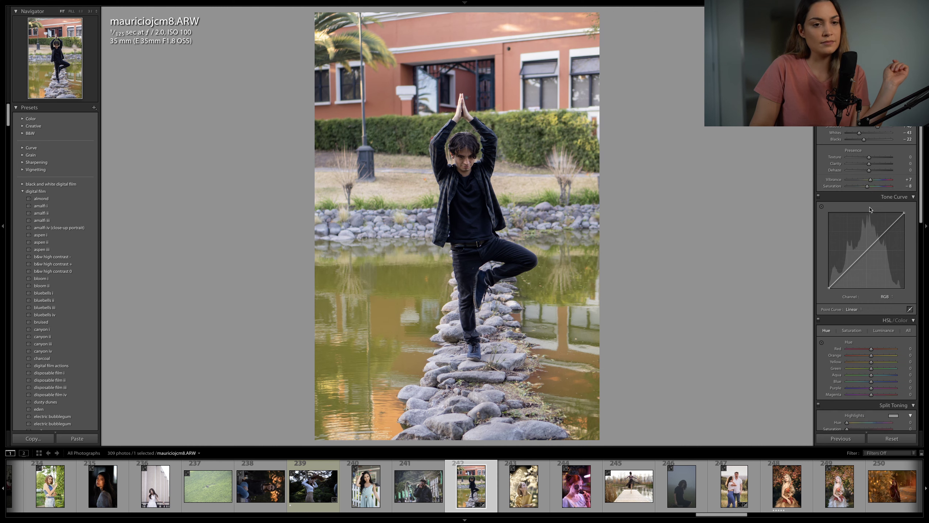
scroll(851, 282, "down", 3)
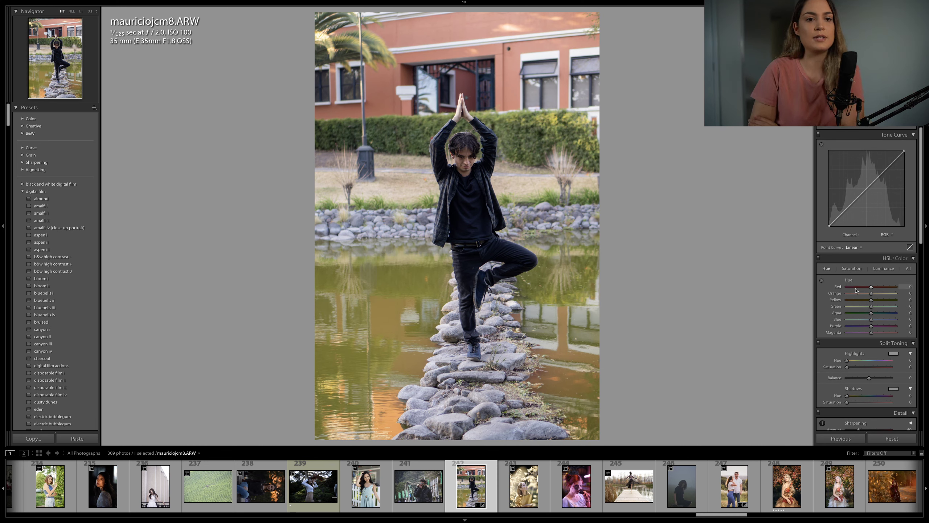
scroll(871, 308, "down", 2)
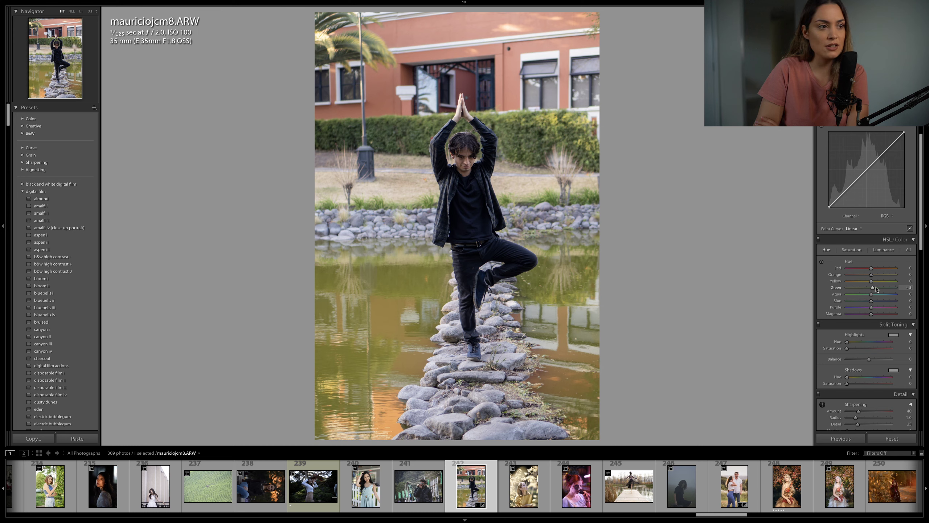
left_click_drag(877, 289, 866, 289)
scroll(877, 288, "down", 2)
scroll(877, 282, "up", 1)
left_click(877, 281)
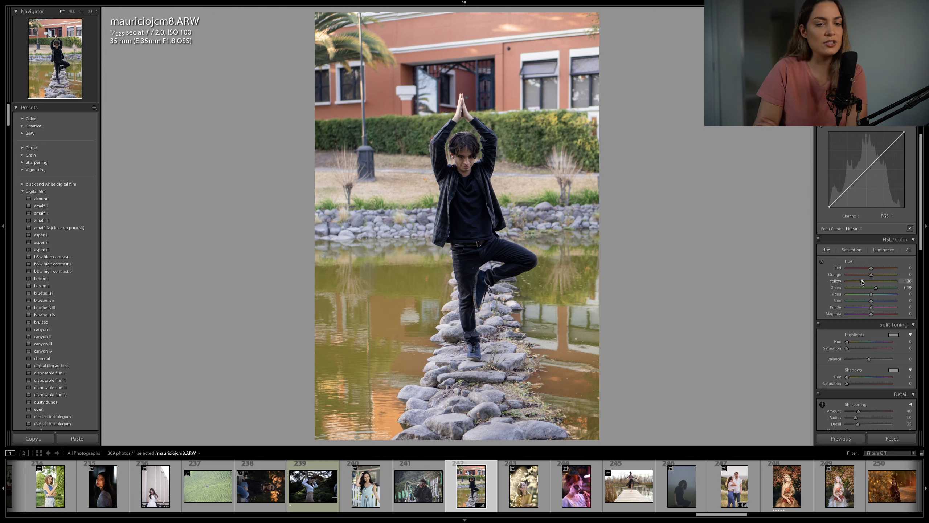
Step: Set the HSL saturation to −42 for blue, −8 for aqua, −11 for green, −24 for yellow, +32 for orange and +14 for red
left_click(852, 250)
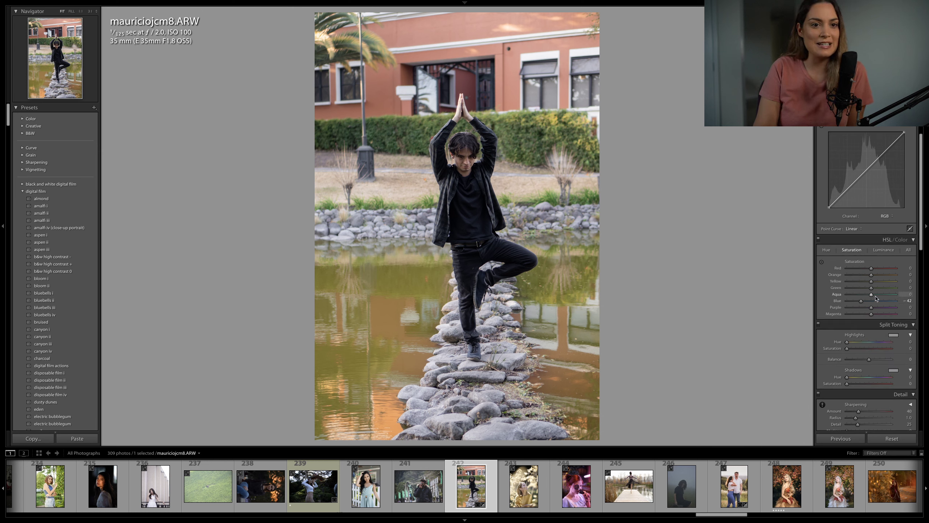
left_click_drag(876, 297, 867, 282)
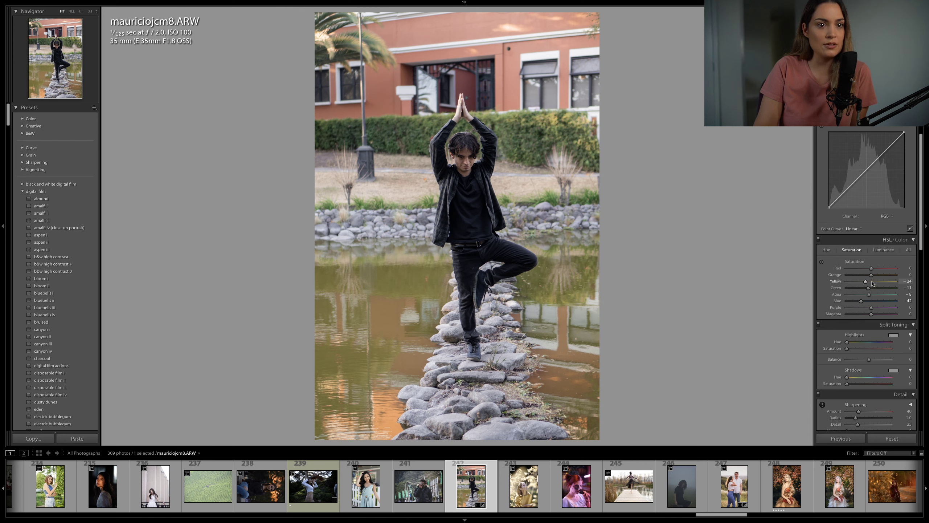
mouse_move(871, 274)
left_mouse_down()
mouse_move(880, 277)
mouse_move(876, 270)
left_mouse_up()
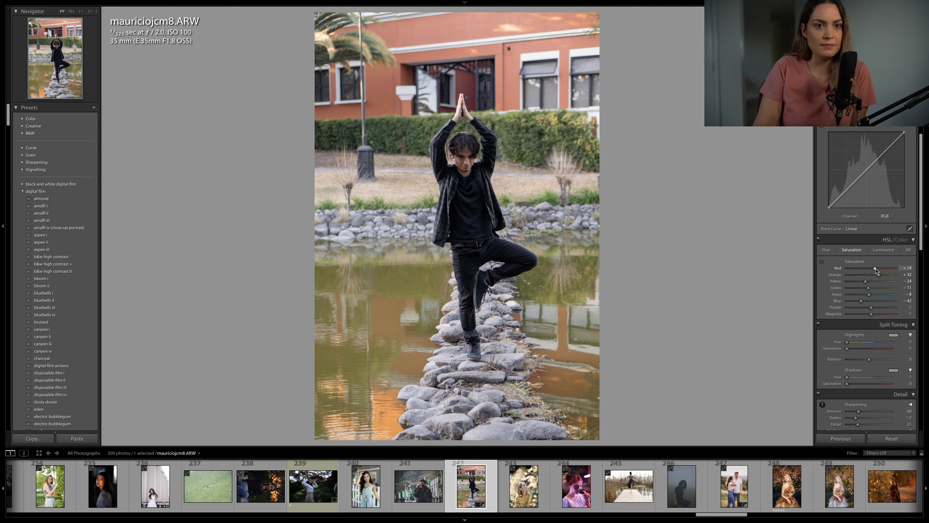
Step: Shift the HSL hue to −24 for orange, −8 for red, −6 for aqua and +29 for blue
left_click(832, 251)
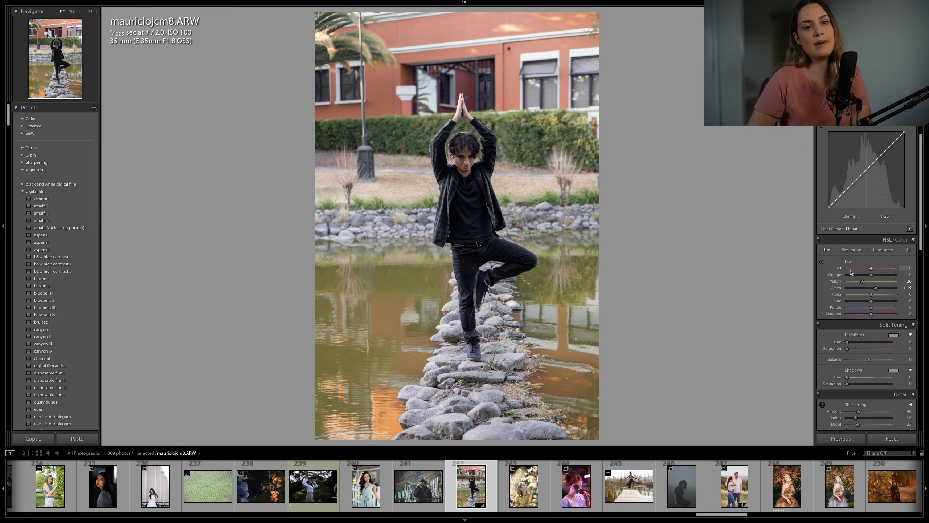
left_click_drag(872, 275, 878, 276)
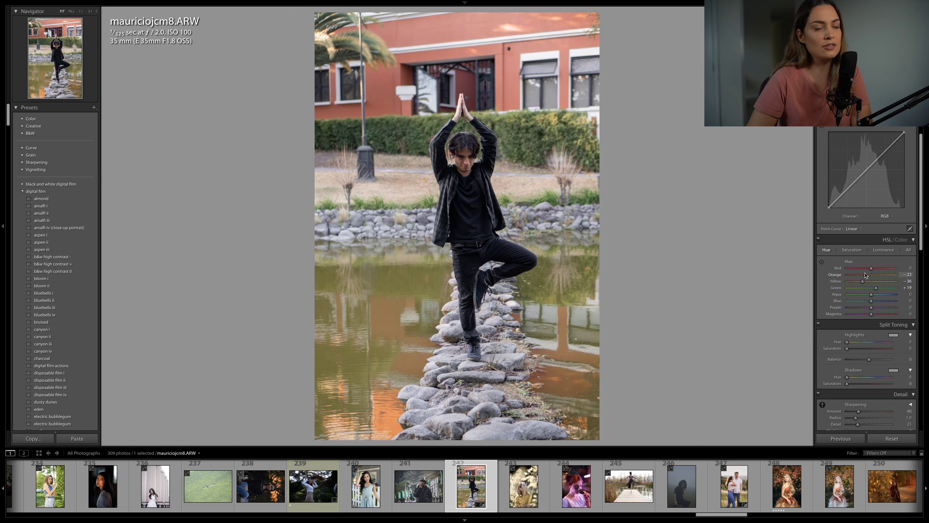
left_click_drag(871, 268, 872, 268)
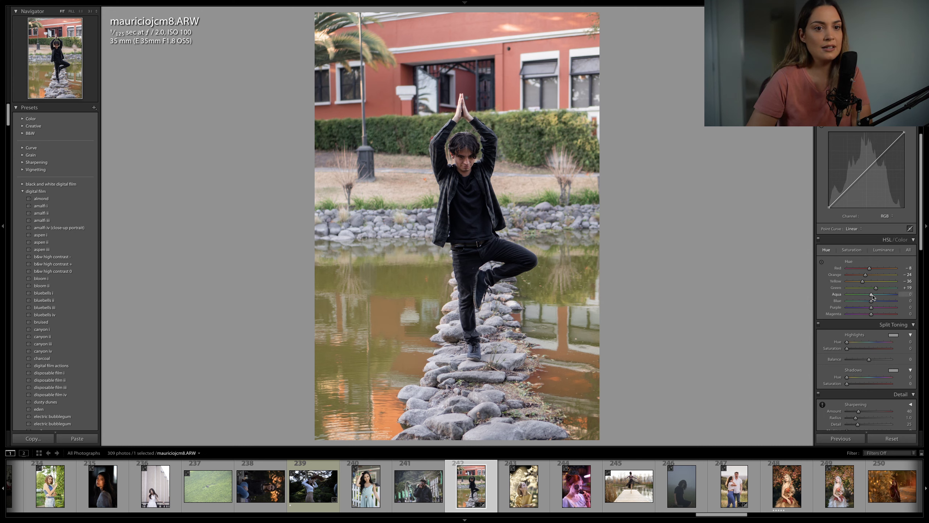
left_click_drag(872, 294, 876, 301)
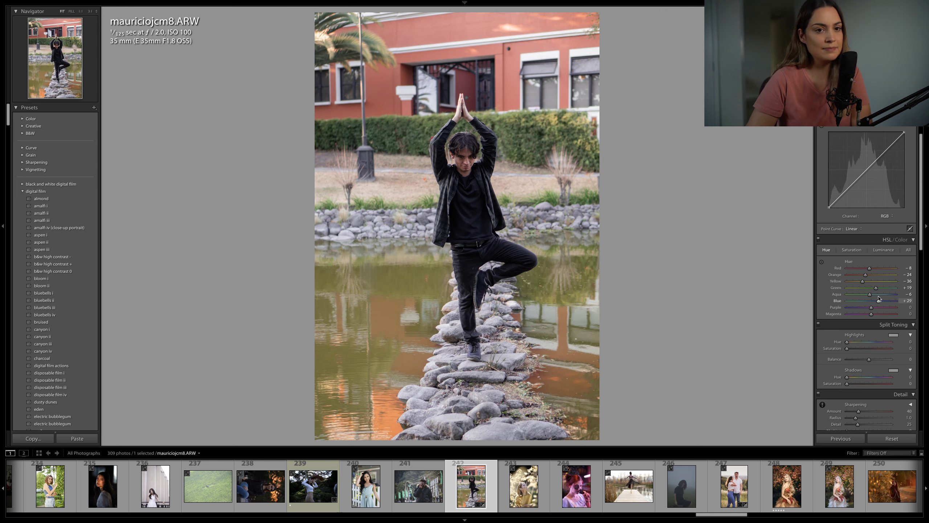
Step: Set the HSL luminance to +18 for orange, −26 for red, −29 for yellow, −21 for green, +27 for blue and +6 for aqua
left_click(883, 251)
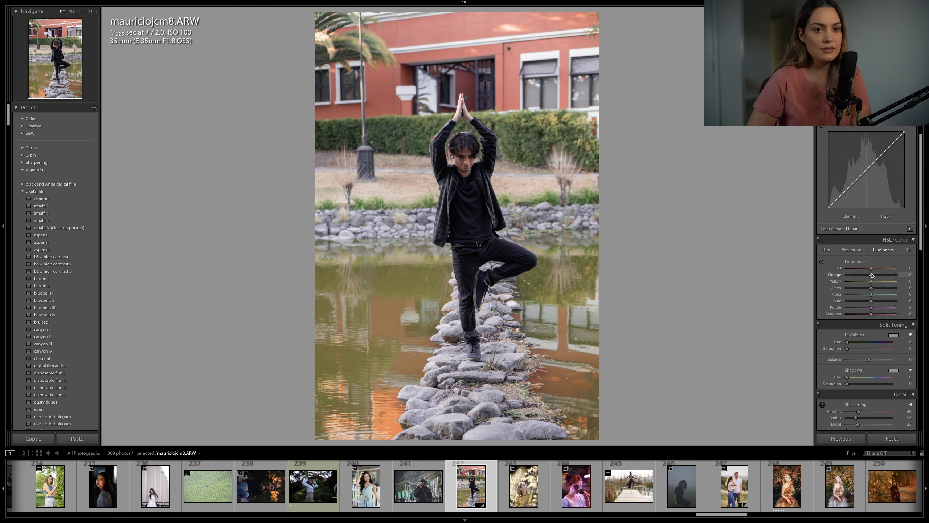
mouse_move(875, 275)
left_mouse_down()
mouse_move(866, 270)
mouse_move(878, 290)
mouse_move(864, 281)
left_mouse_up()
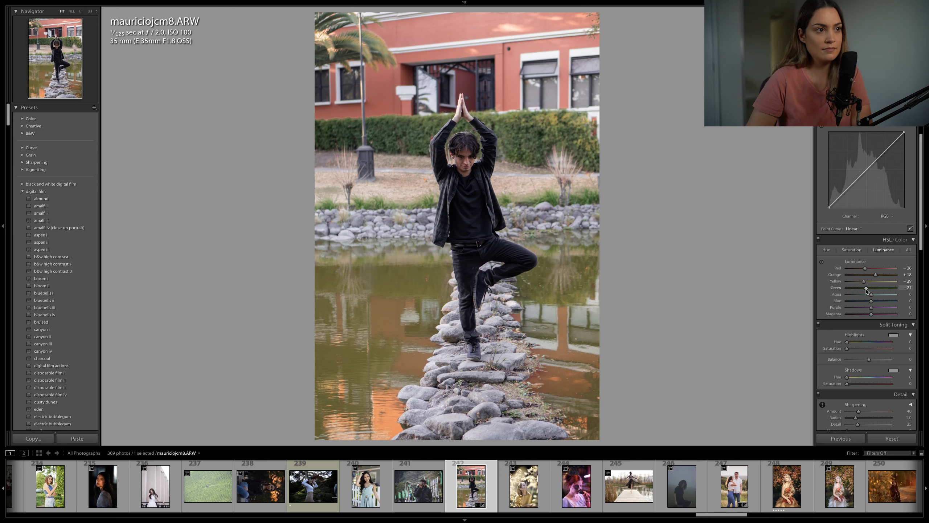
left_click_drag(871, 300, 878, 301)
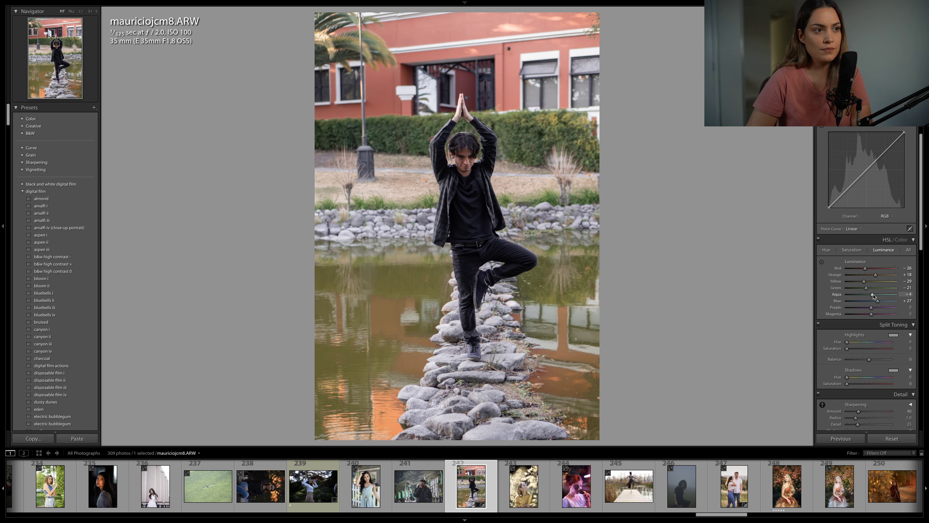
Step: Warm the temperature to 6,087, raise exposure to +0.35 and lower the overall saturation to −12
scroll(874, 295, "up", 5)
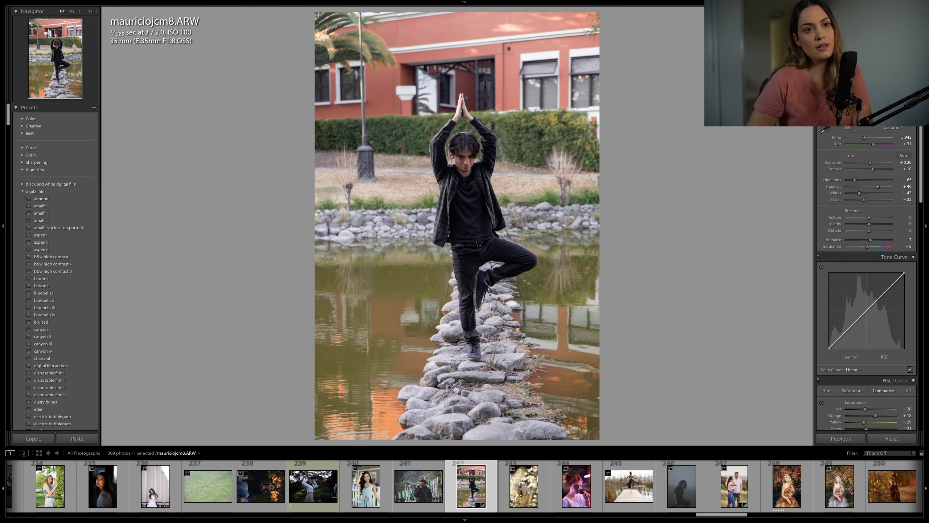
left_click_drag(865, 138, 866, 138)
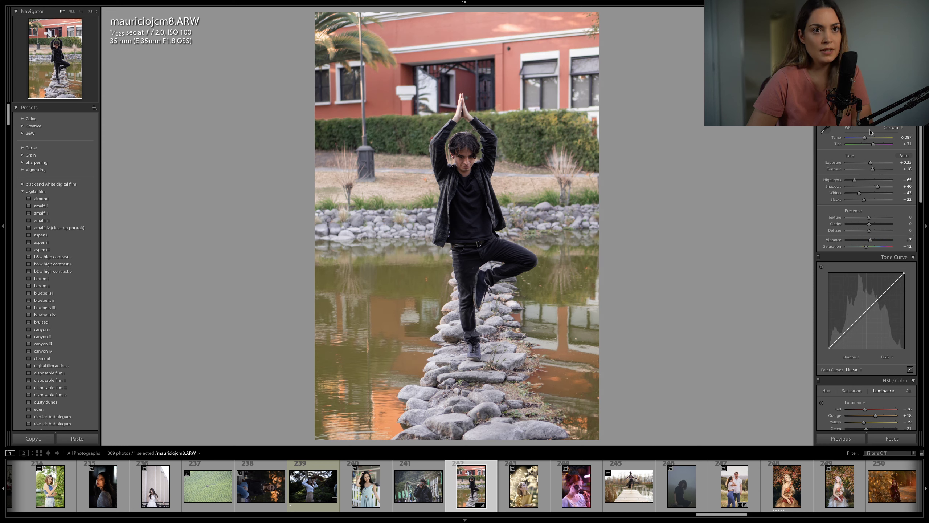
Step: Add a graduated filter rising over the pond, replace its Iris Enhance settings, lower its exposure, set whites to −20, and close the filter
scroll(868, 220, "up", 5)
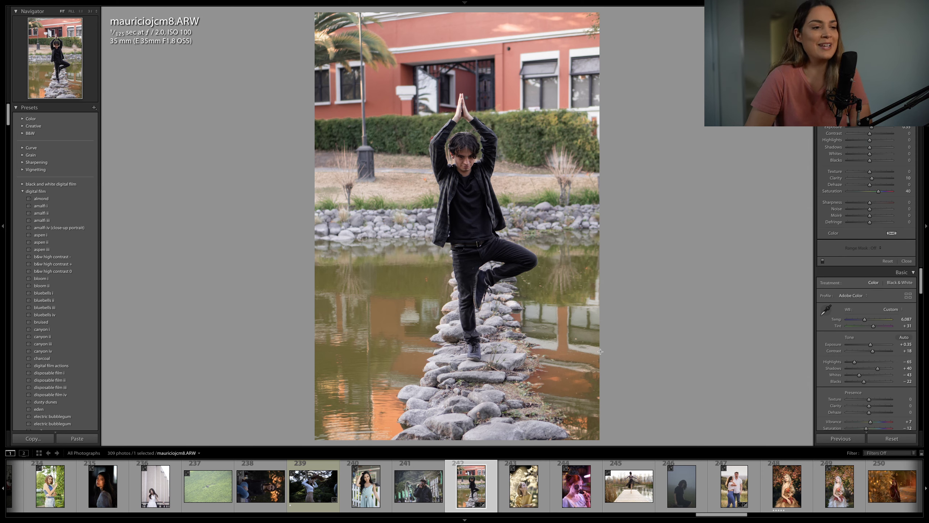
left_click_drag(487, 389, 483, 213)
left_click(881, 98)
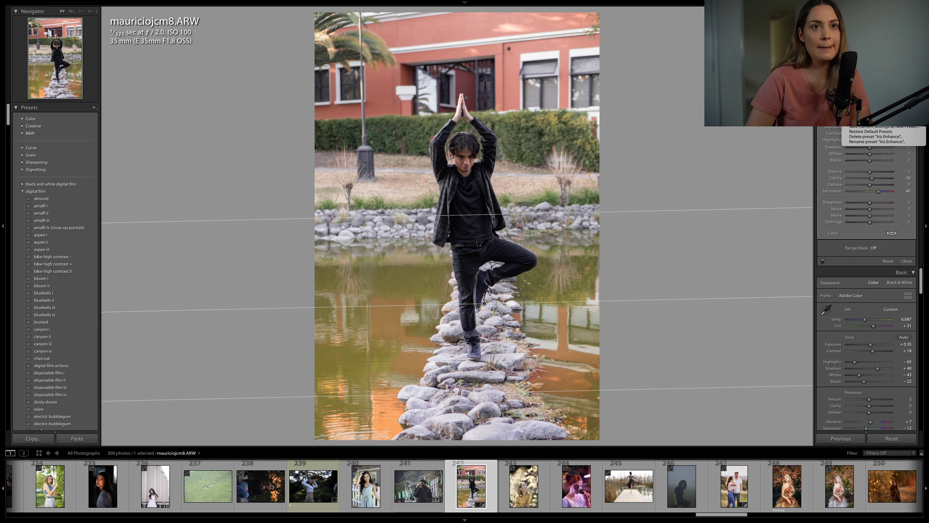
left_click(880, 106)
left_click_drag(870, 127, 864, 154)
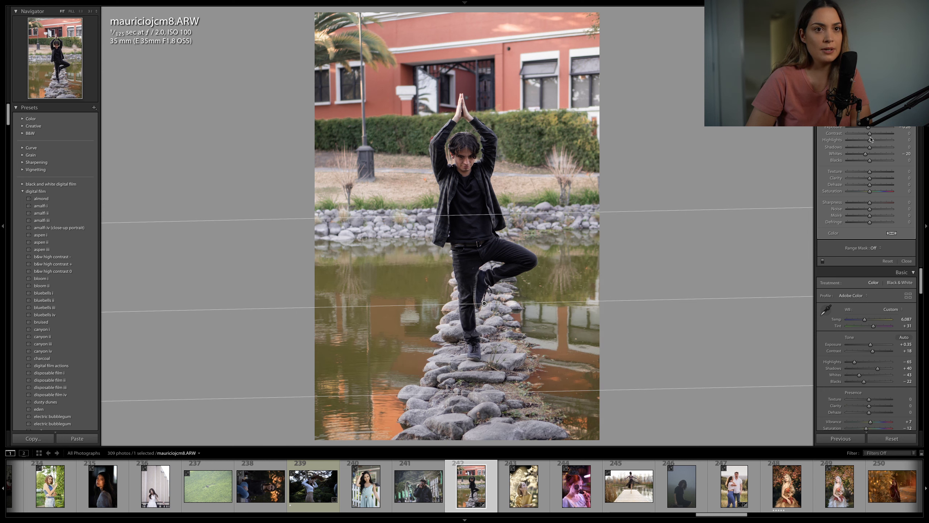
key("m")
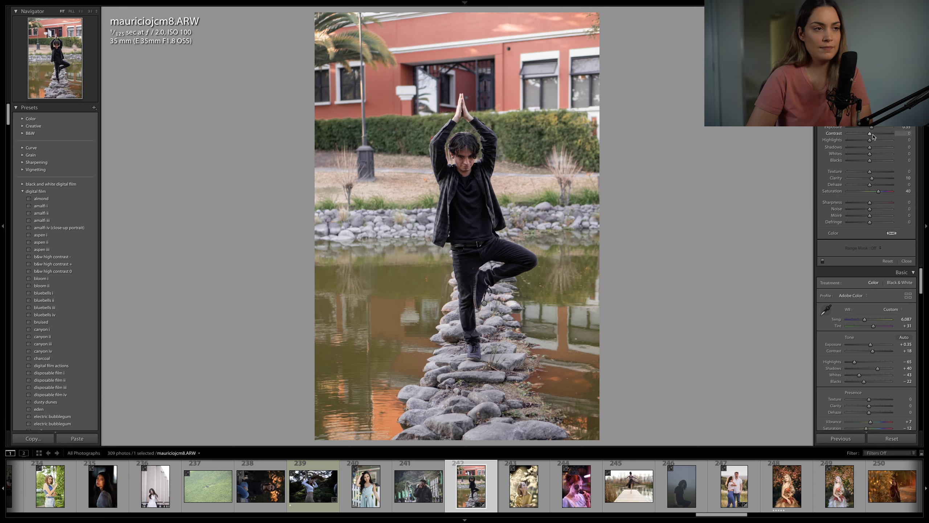
Step: Sharpen the photo with an amount of 60 and a radius of 1.3
scroll(859, 242, "down", 6)
scroll(859, 242, "down", 1)
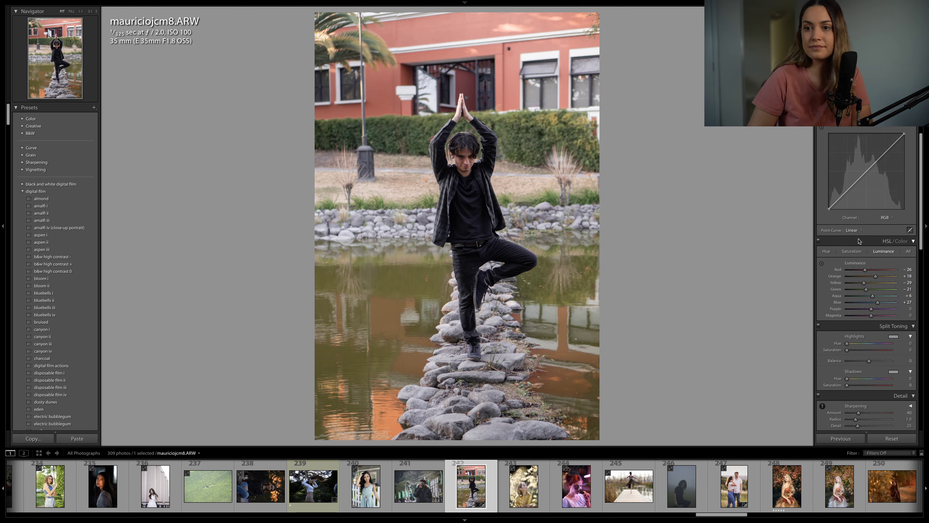
scroll(861, 241, "down", 4)
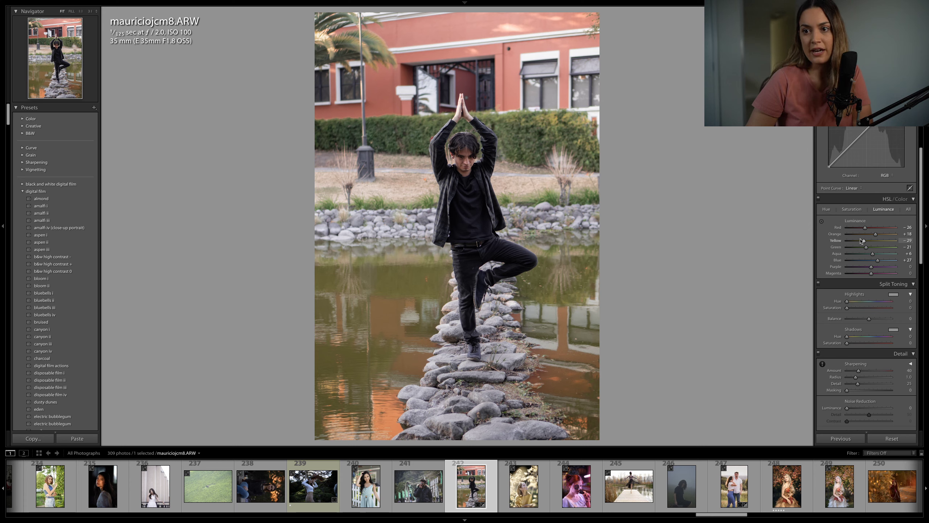
scroll(861, 241, "down", 3)
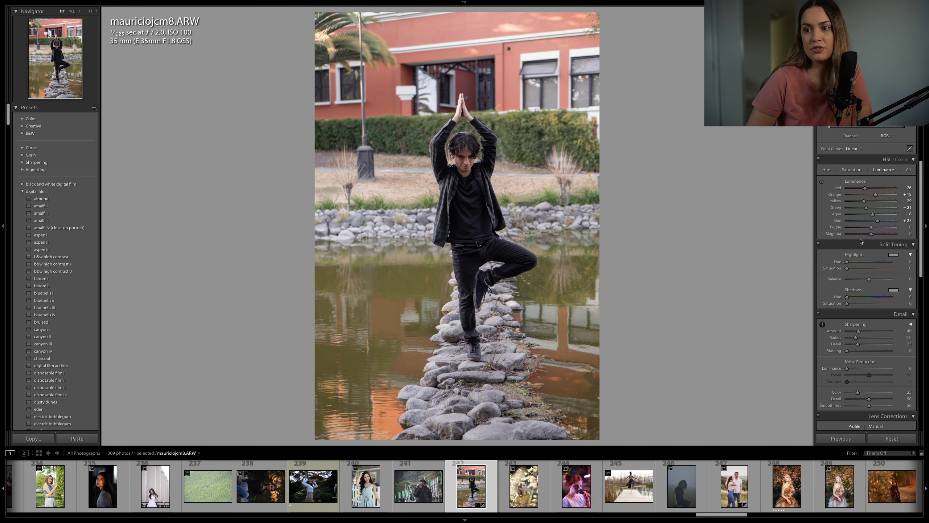
scroll(861, 241, "down", 2)
scroll(861, 241, "down", 2)
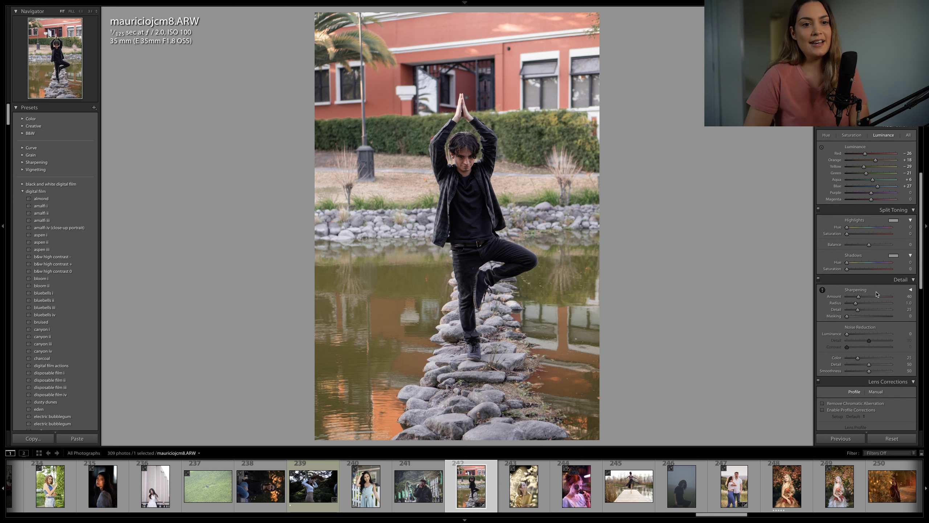
left_click(865, 296)
left_click(859, 303)
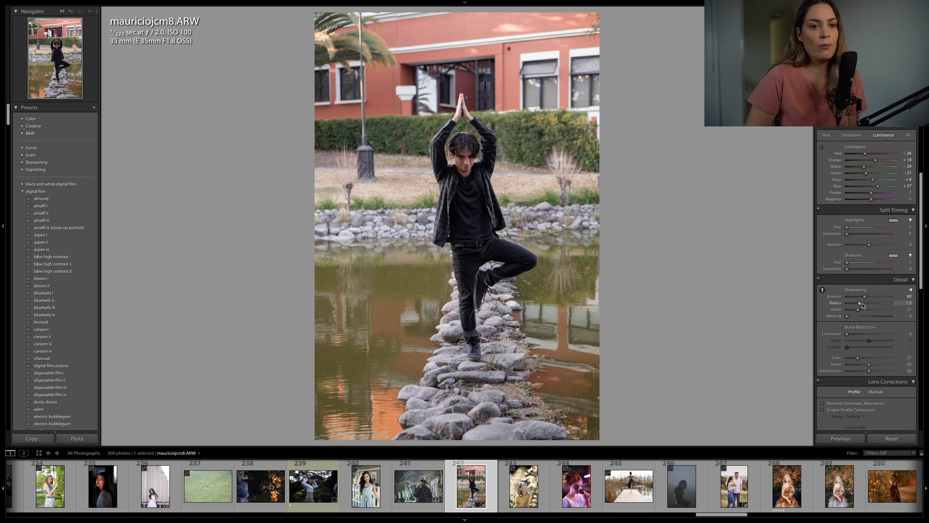
left_click_drag(863, 304, 865, 304)
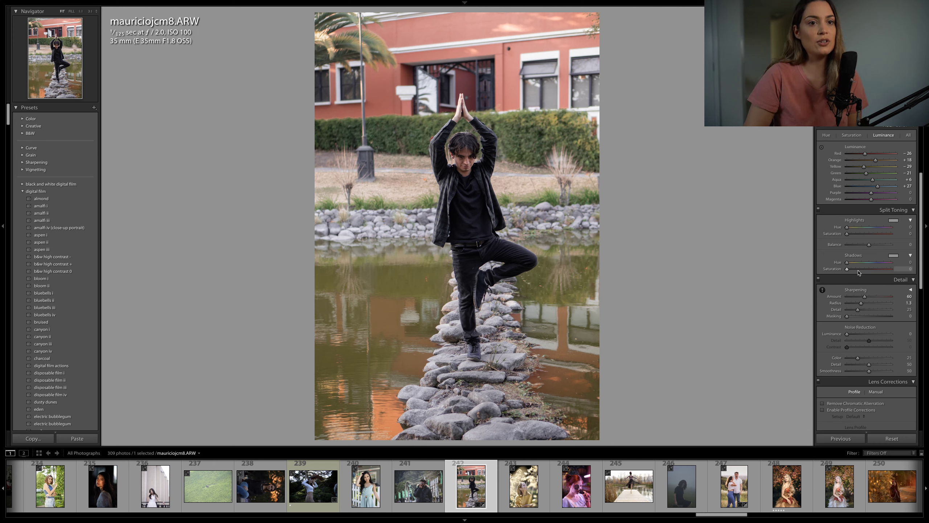
Step: Raise the HSL saturation of the yellows to about −6 and bring up the hue adjustments for review
scroll(863, 278, "up", 5)
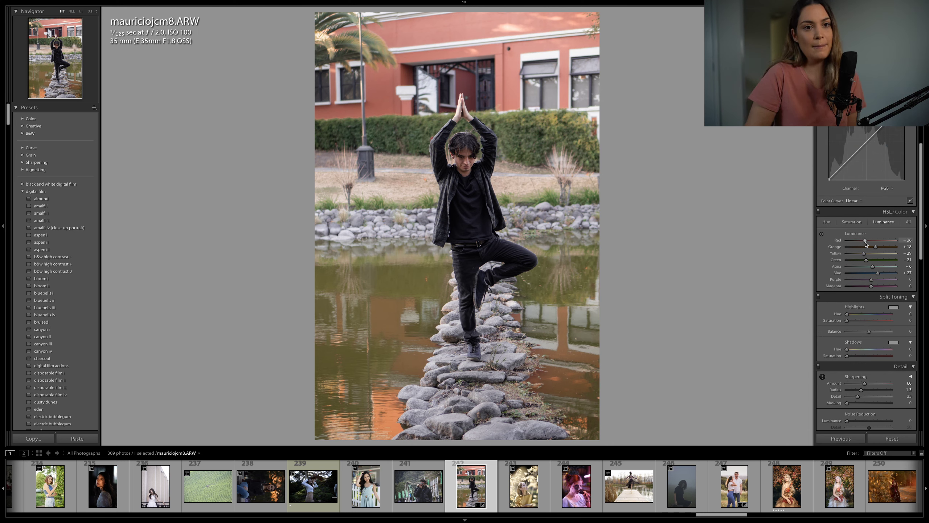
left_click(852, 222)
left_click_drag(866, 255, 870, 257)
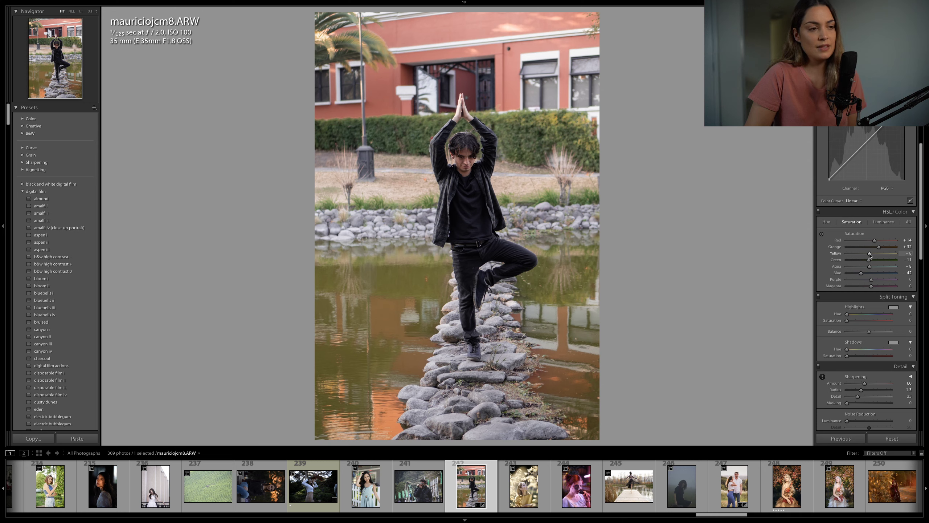
left_click(827, 222)
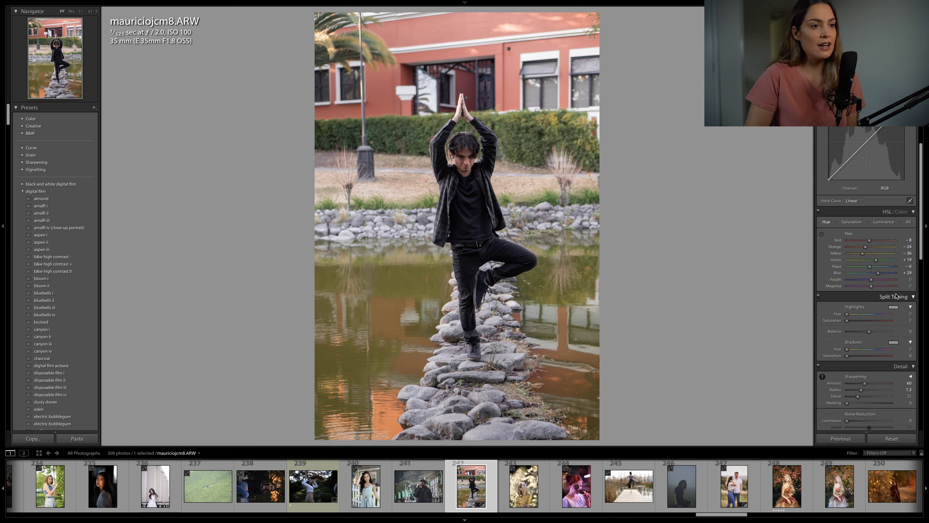
scroll(896, 296, "up", 2)
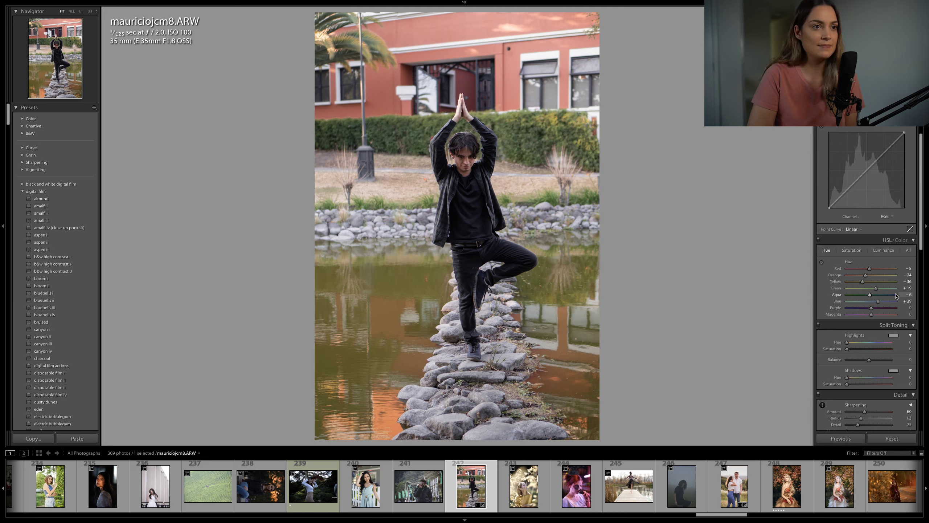
Step: Shape the RGB tone curve with a midtone anchor, a slightly lifted black point and a shadow point at about 16%
scroll(842, 279, "up", 4)
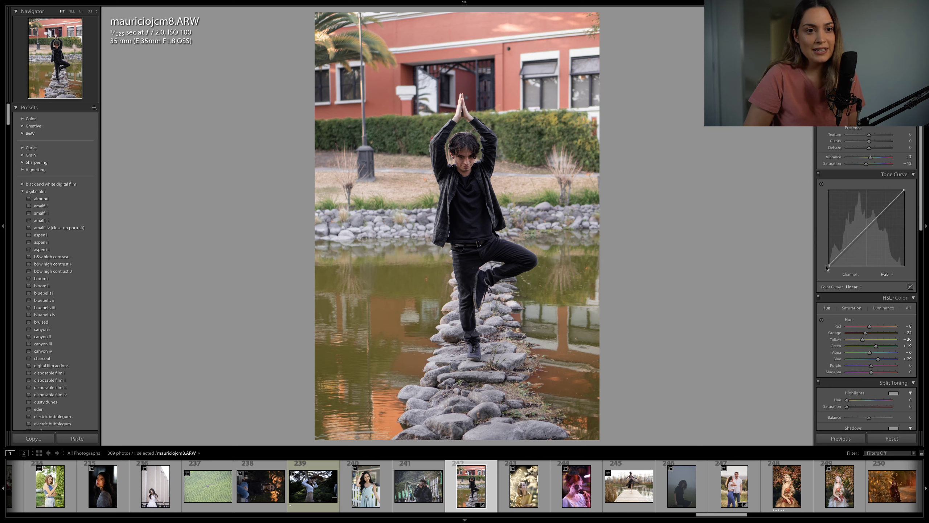
left_click_drag(829, 266, 856, 237)
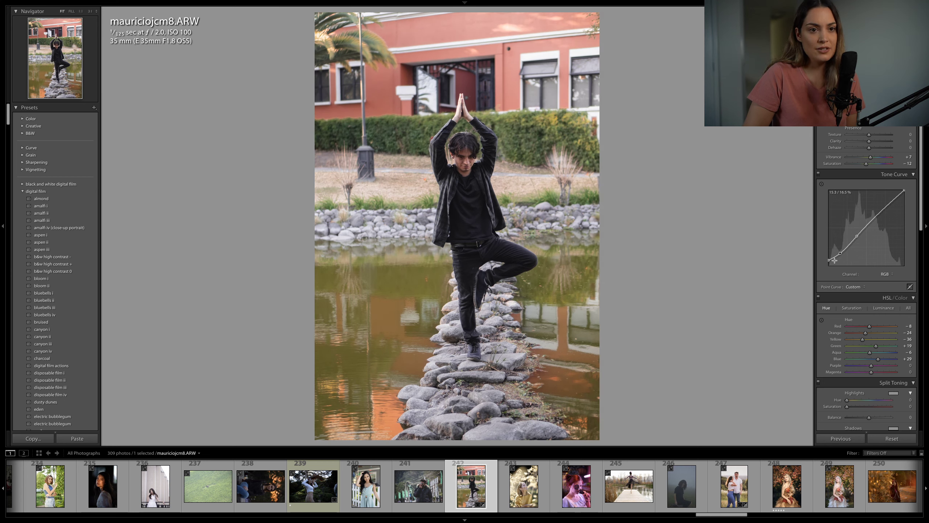
left_click_drag(830, 260, 828, 262)
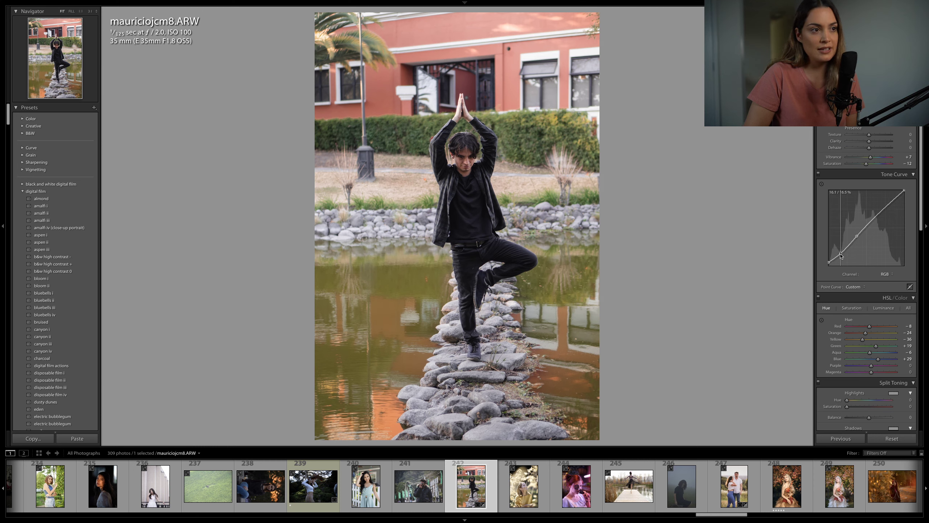
Step: On the blue channel's tone curve, lift the black point slightly, lower the shadows a little and raise the midtones to about 53%
left_click(886, 274)
left_click(885, 291)
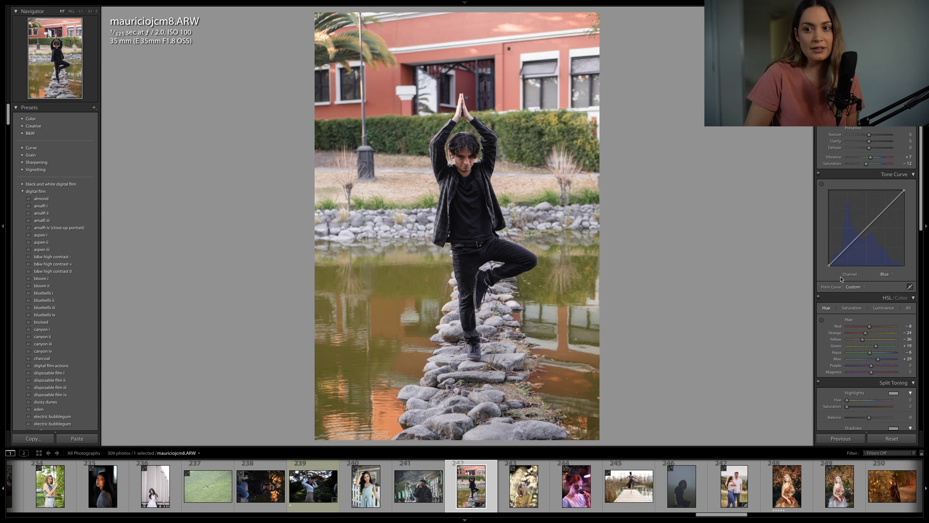
left_click_drag(830, 264, 869, 227)
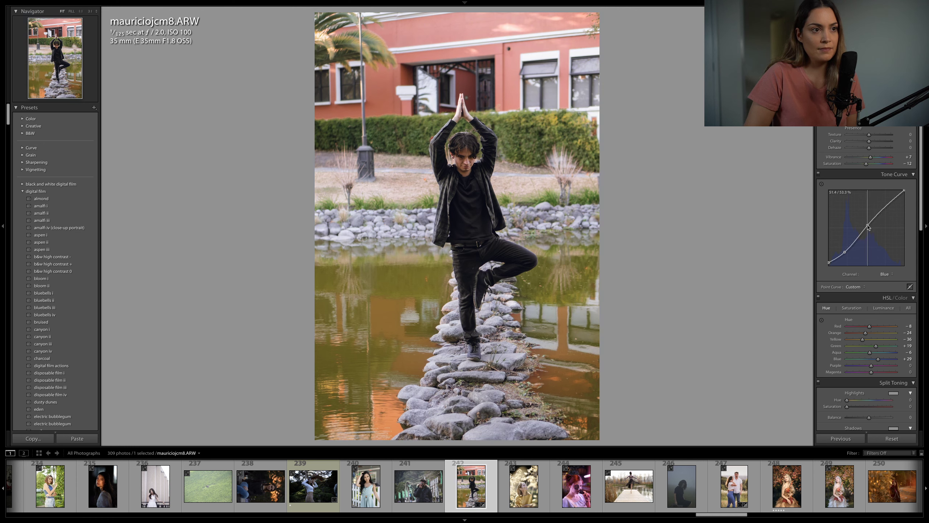
Step: Compare the photo with and without its tone curve adjustments, and check the crop framing without altering it
left_click(819, 174)
left_click(819, 174)
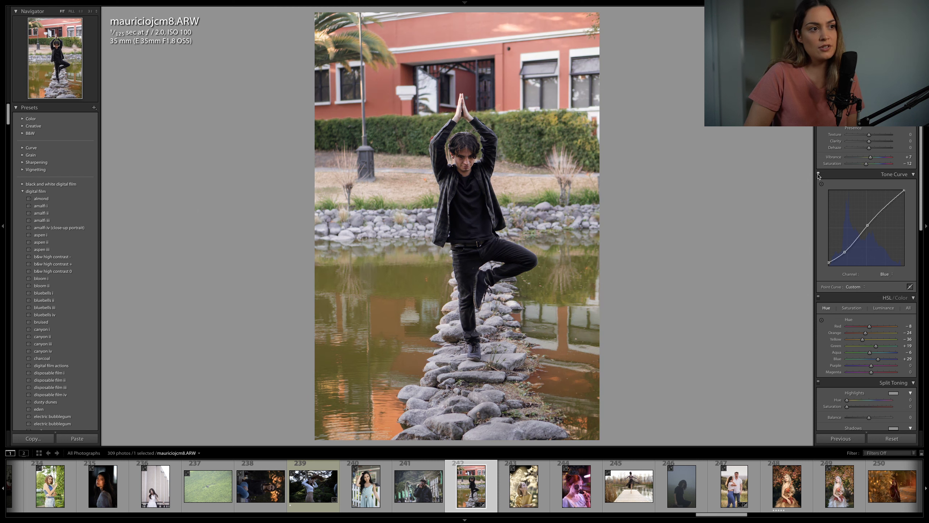
left_click(819, 174)
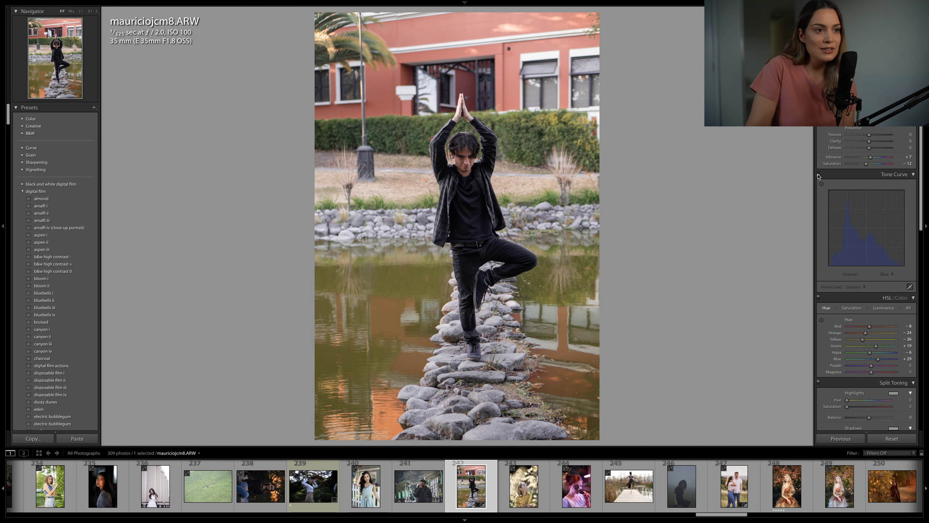
left_click(818, 174)
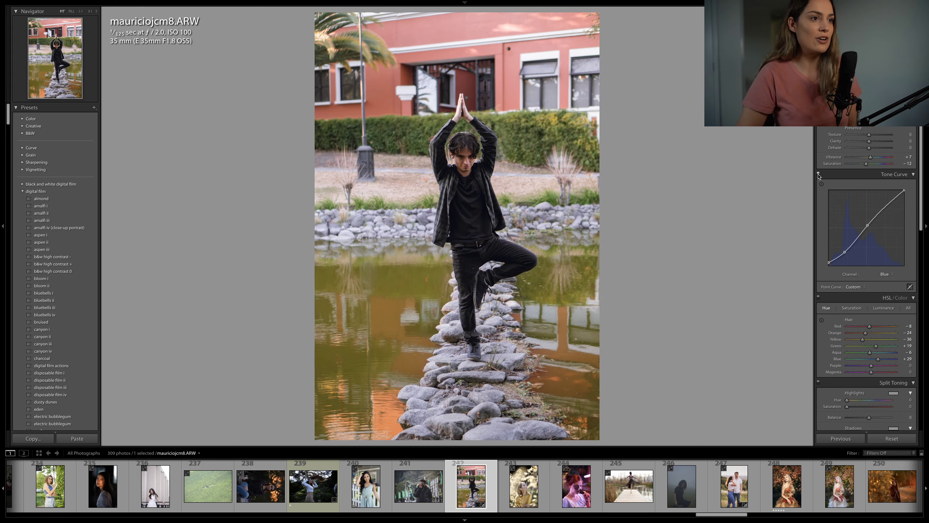
left_click(819, 174)
left_click(818, 174)
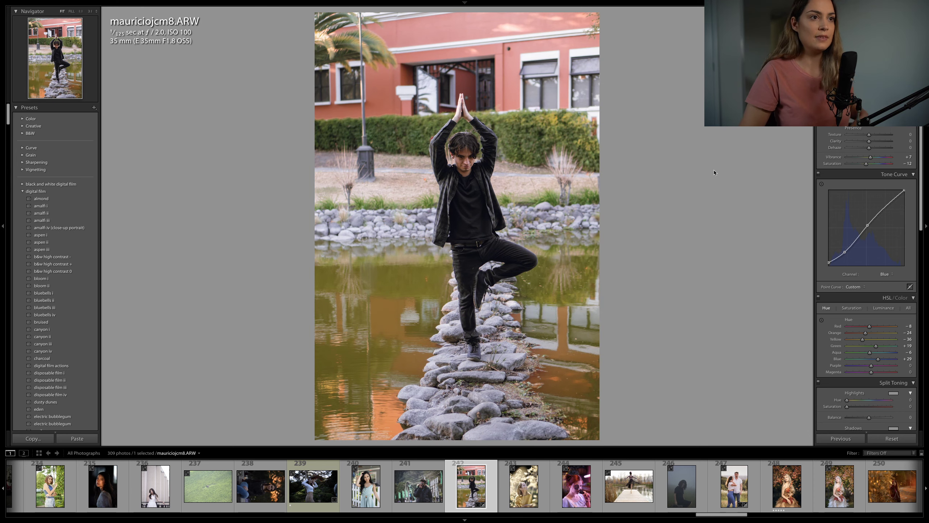
key("r")
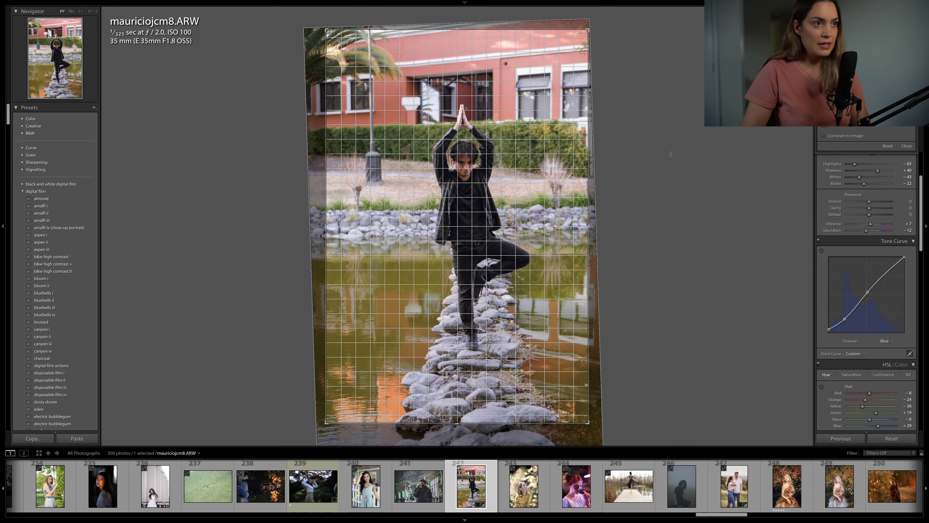
key("Return")
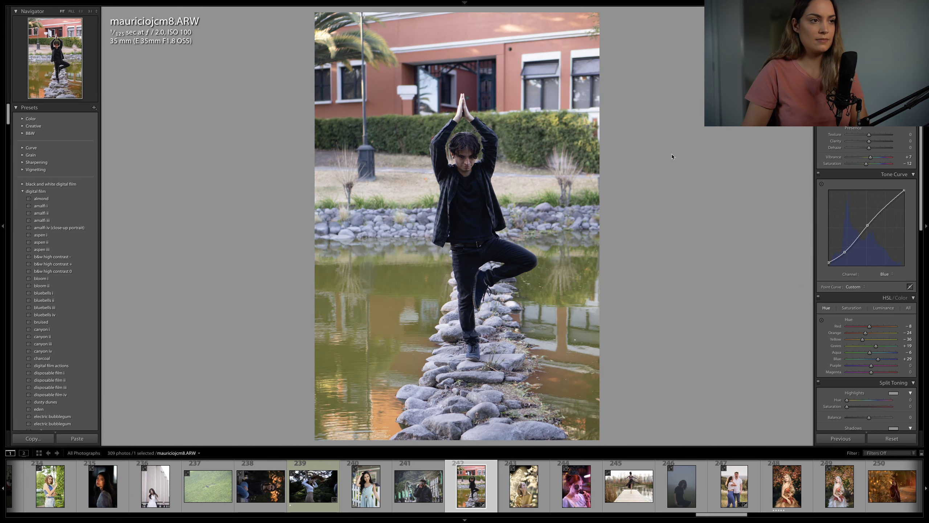